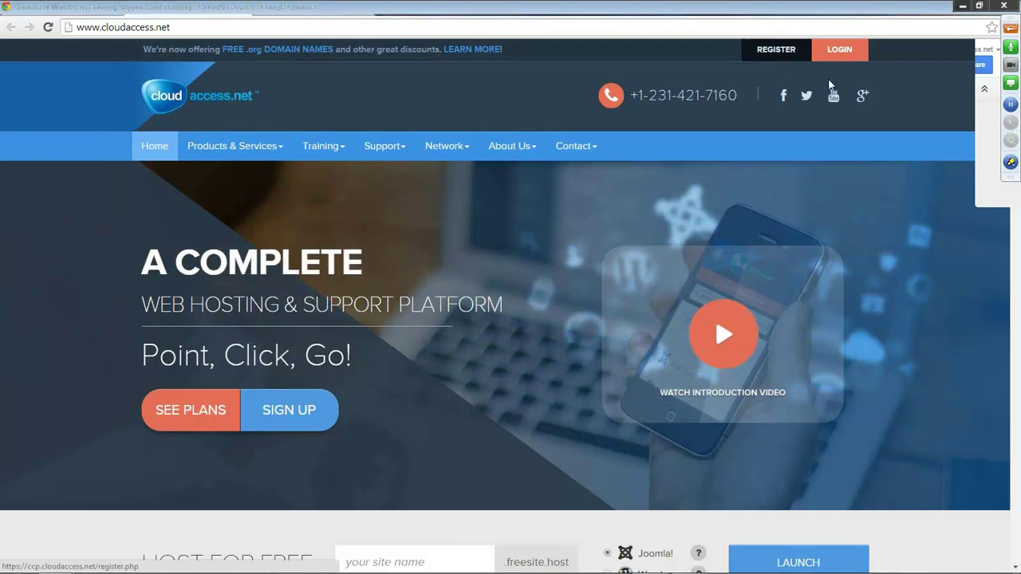
Log into the CloudAccess.net Cloud Control Panel with the autofilled email and password.
click(838, 58)
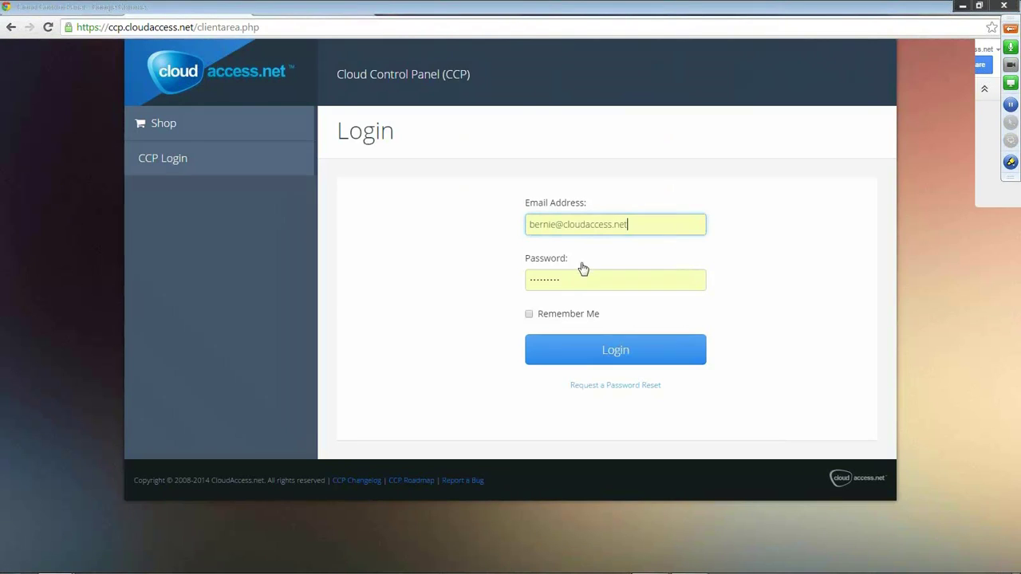
click(614, 353)
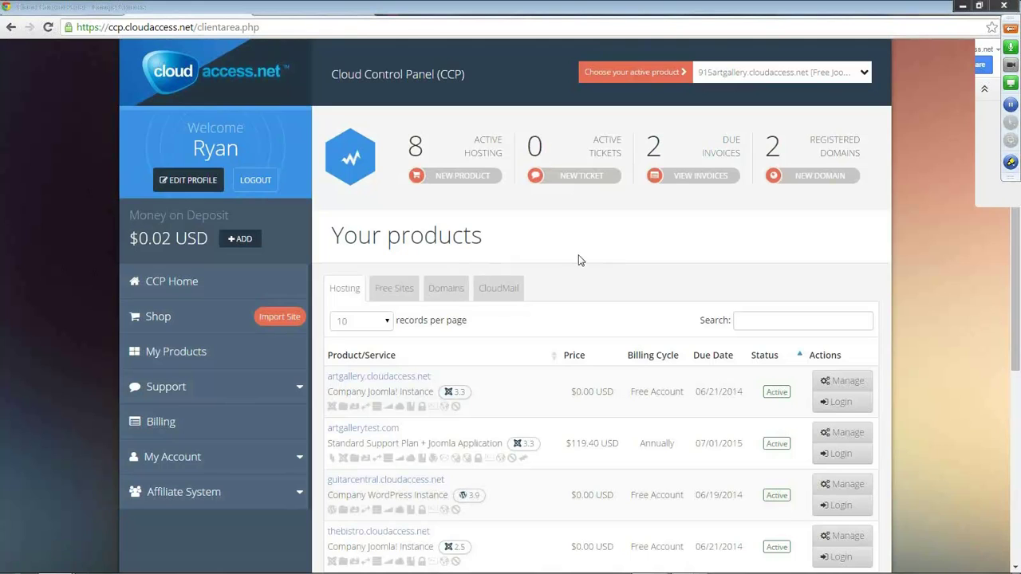
Check the Free Sites list, then begin a new product order at Choose Product.
scroll(581, 257, down, 2)
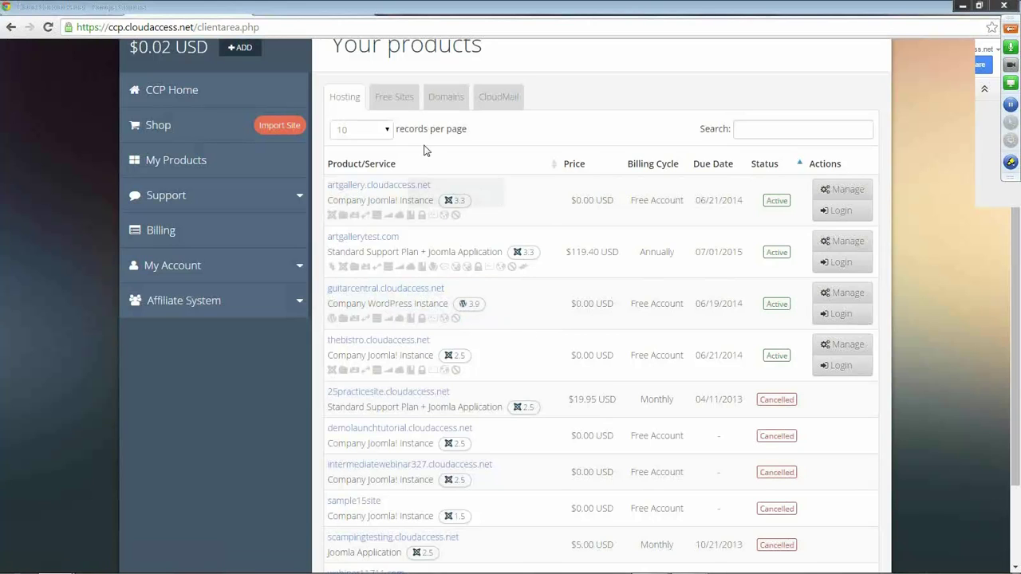
click(405, 99)
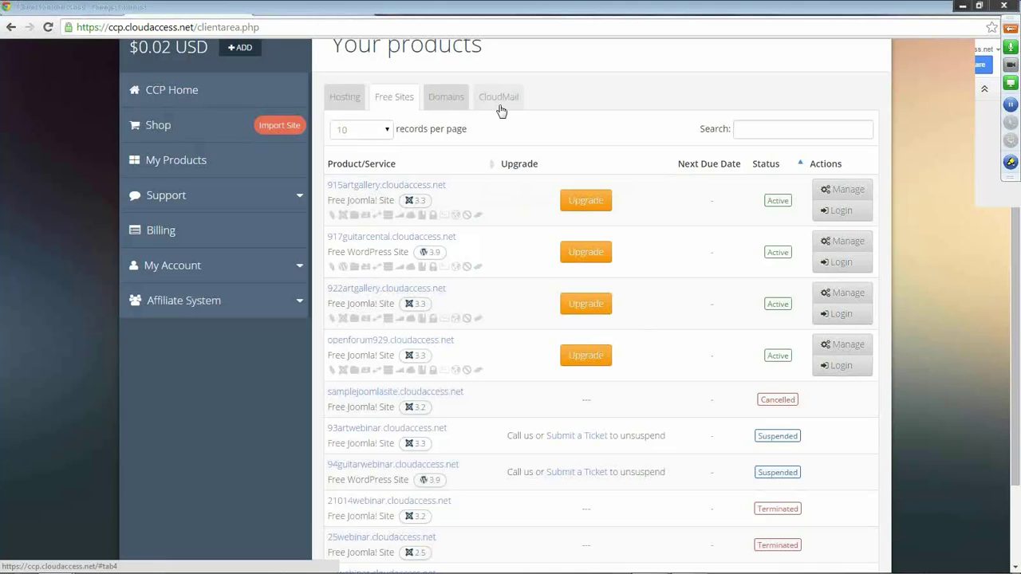
scroll(600, 124, up, 3)
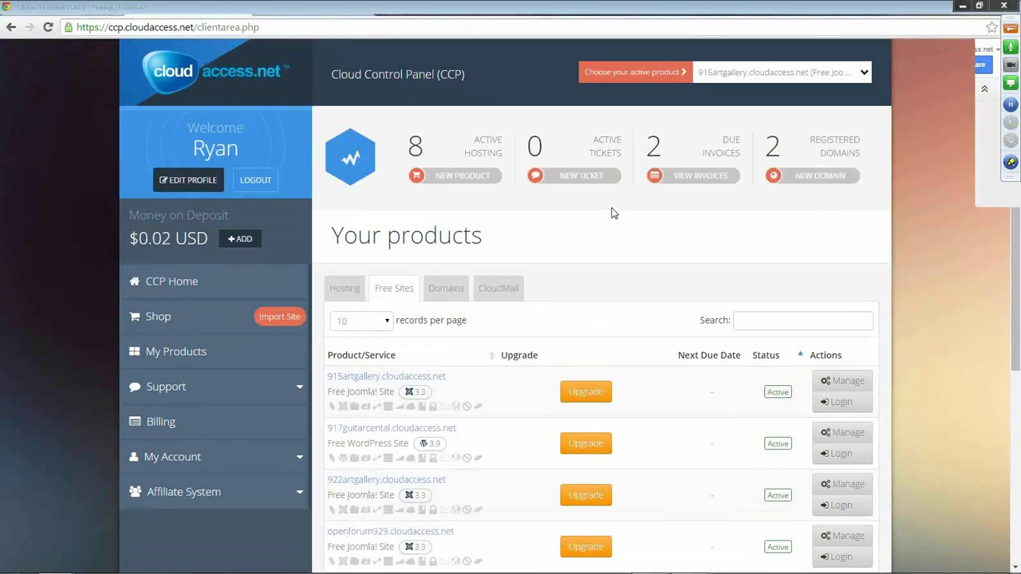
click(463, 182)
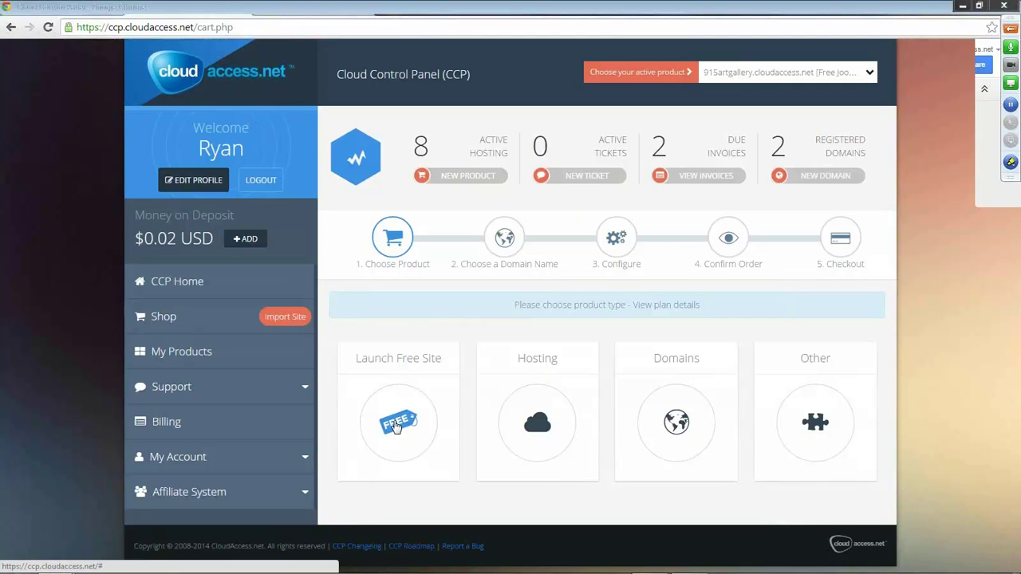
Launch a free site named artgallery on .freesite.host with Joomla! 3.3 selected.
click(396, 425)
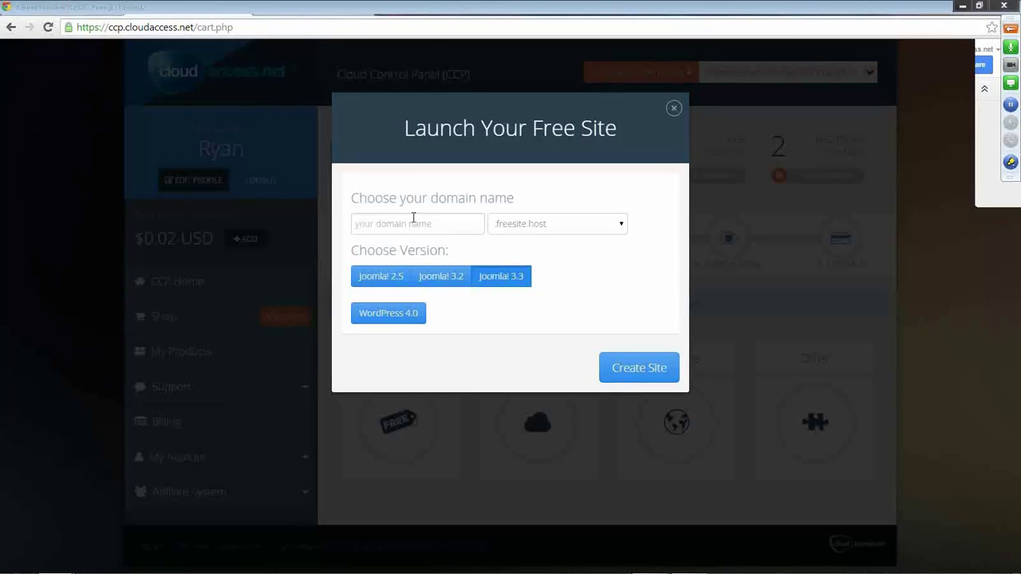
click(415, 223)
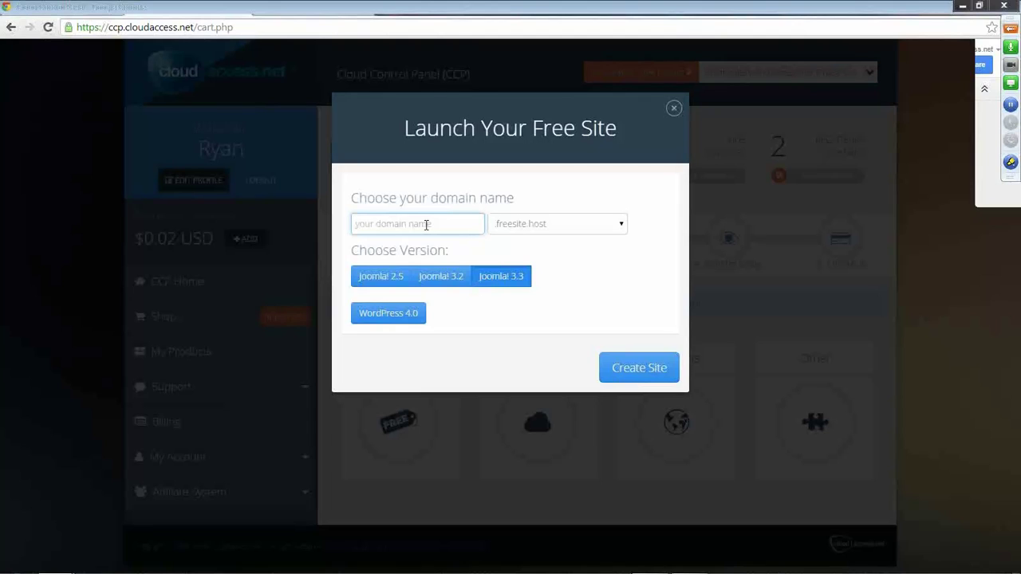
text(artgallery)
click(516, 285)
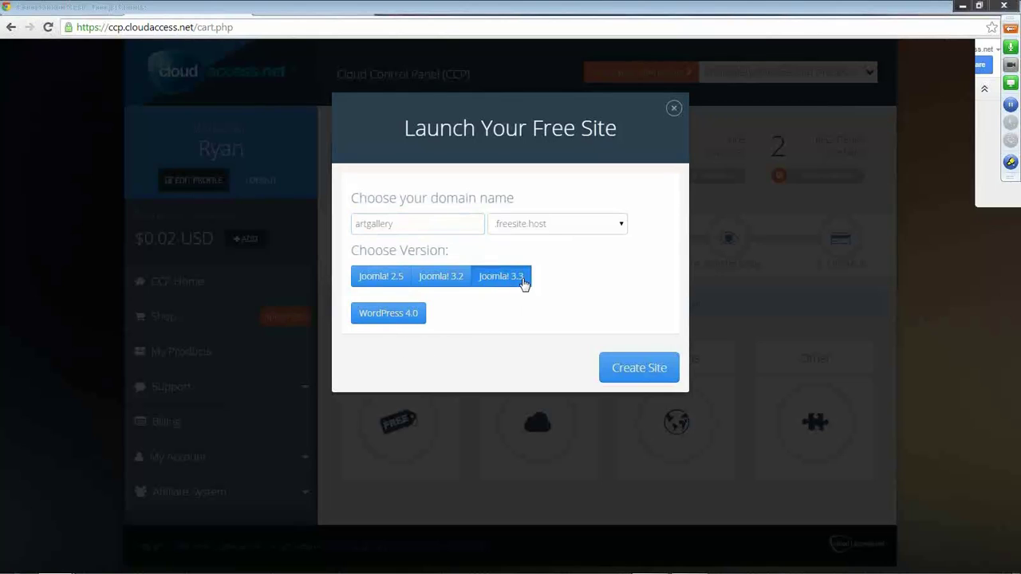
Create the artgallery.freesite.host site and wait for its Active product page.
click(640, 369)
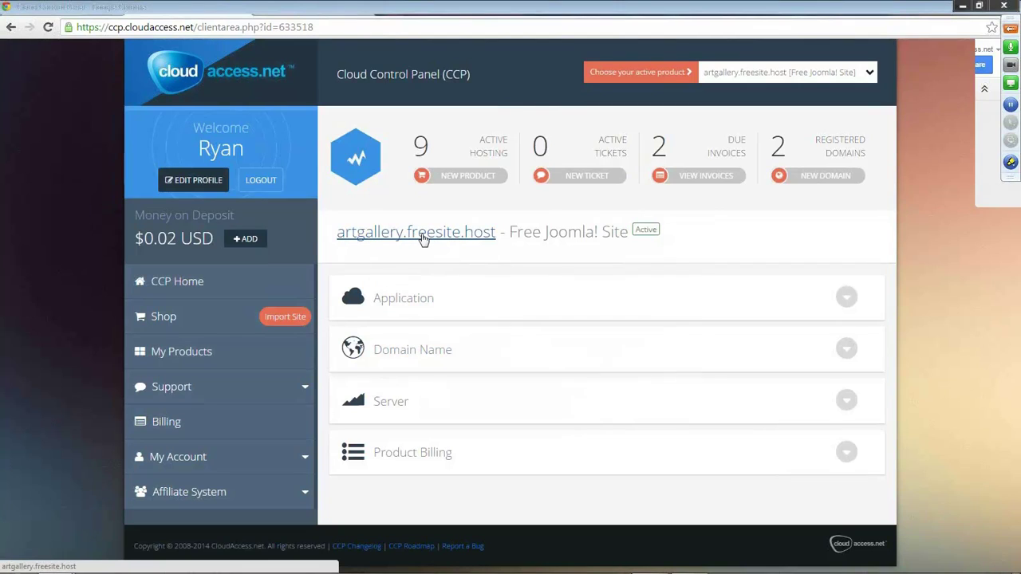
Open artgallery.freesite.host and scroll through the default Getting Started page and back up.
click(424, 239)
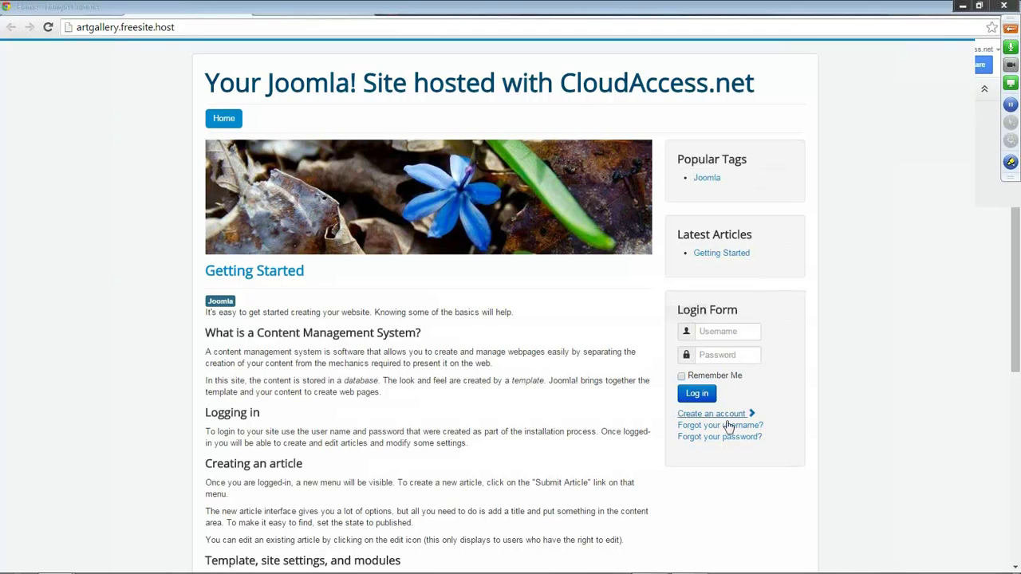
scroll(426, 303, down, 3)
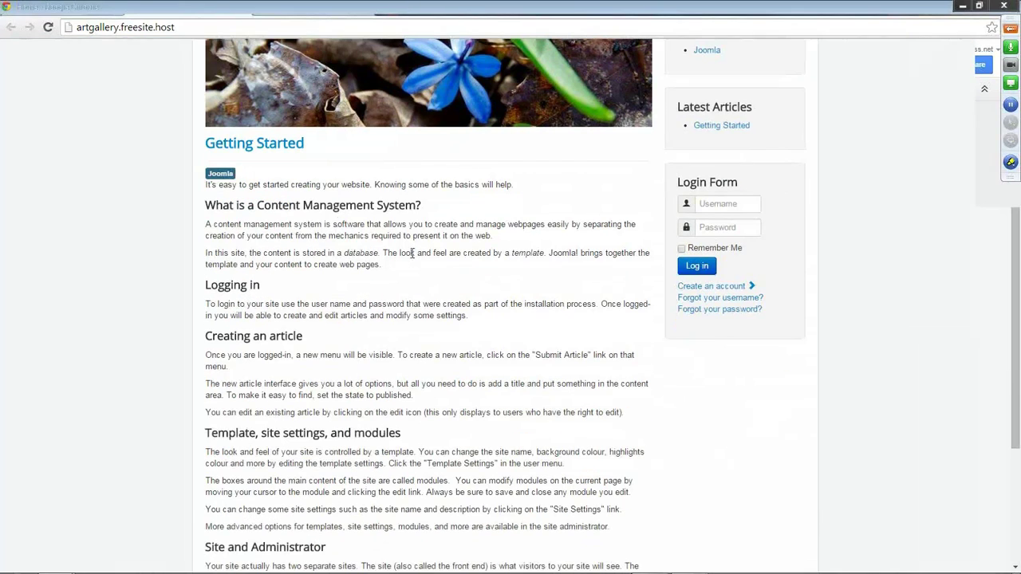
scroll(495, 222, down, 4)
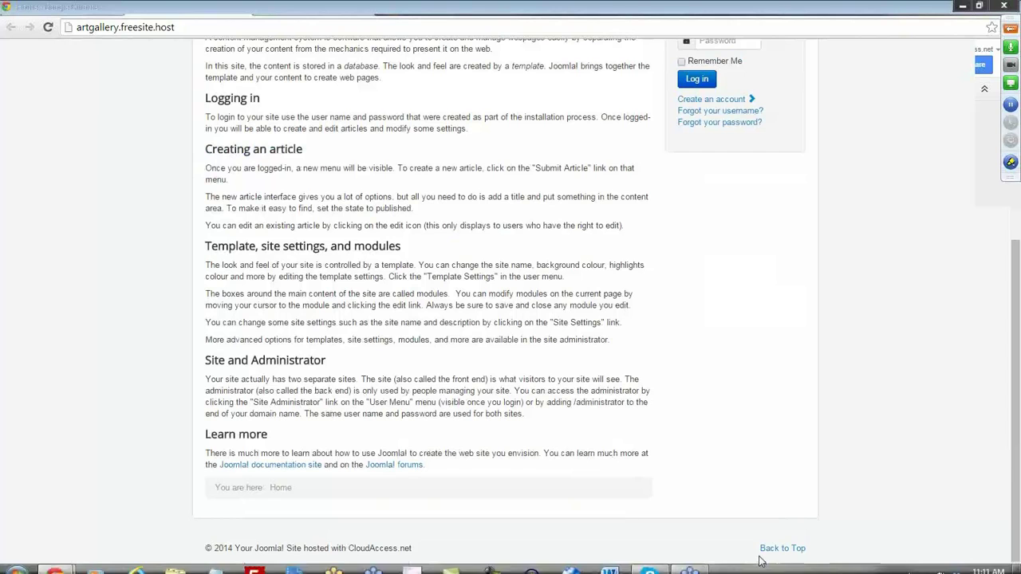
scroll(736, 433, up, 4)
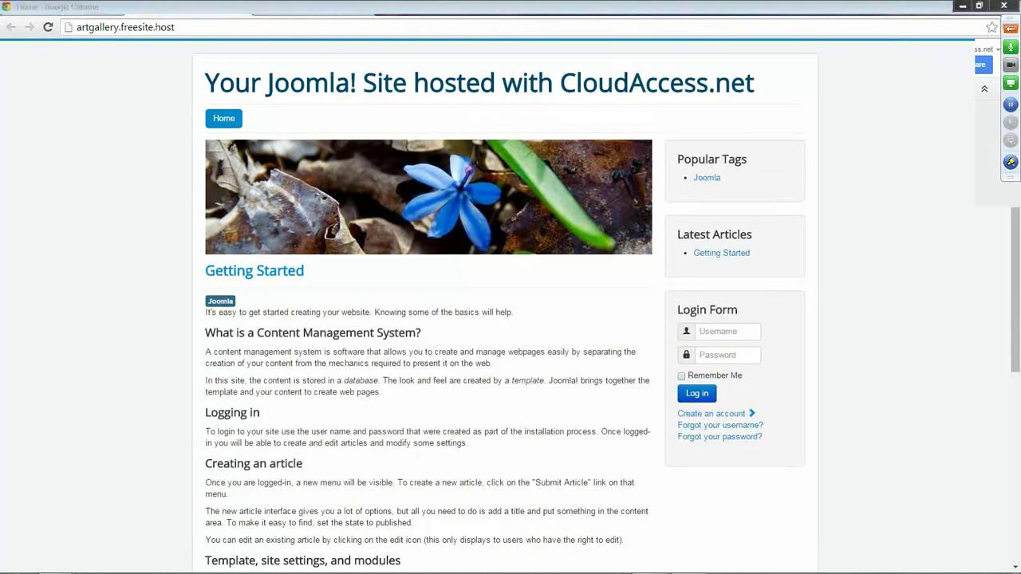
Shrink the site window to a narrow size, scroll through the page, and return to the top.
drag(210, 14, 331, 83)
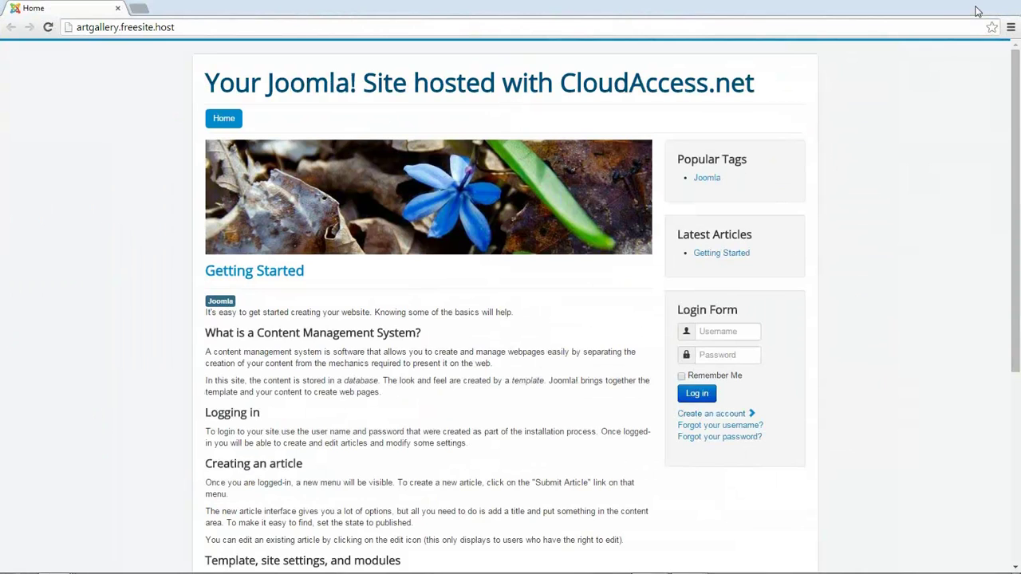
click(979, 6)
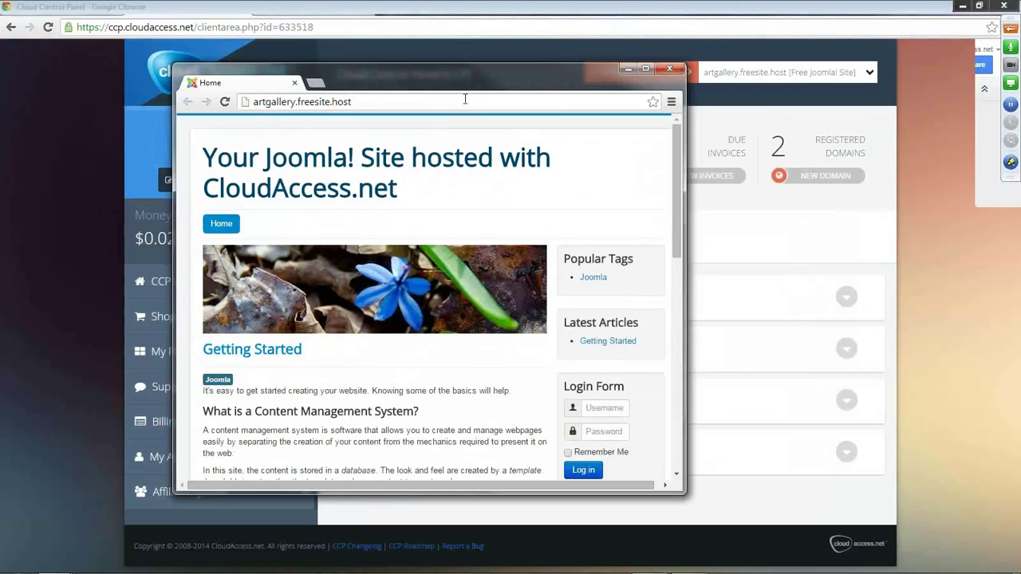
drag(469, 84, 540, 69)
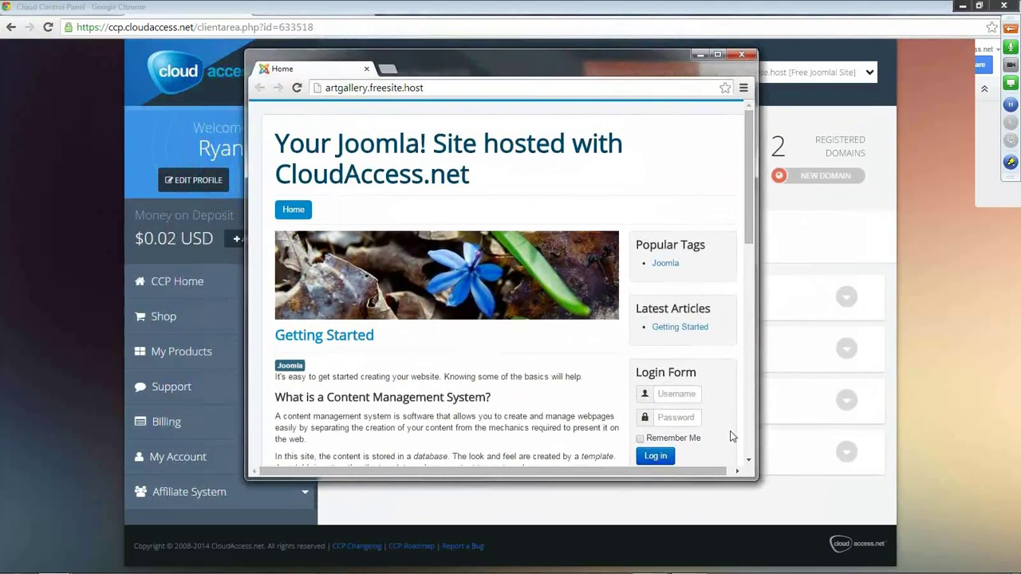
drag(748, 474, 408, 406)
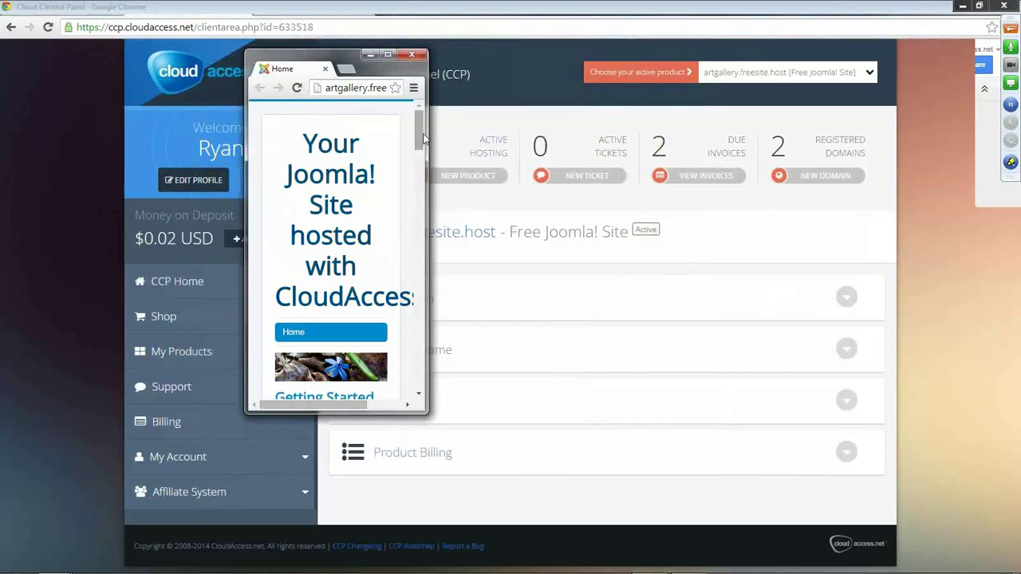
drag(419, 135, 418, 144)
scroll(419, 147, down, 2)
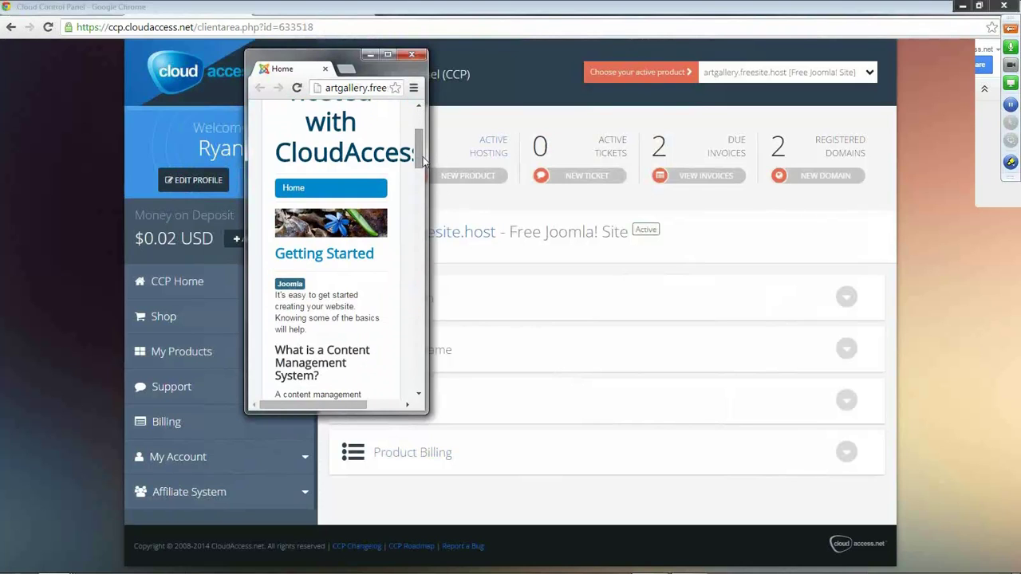
scroll(325, 271, down, 3)
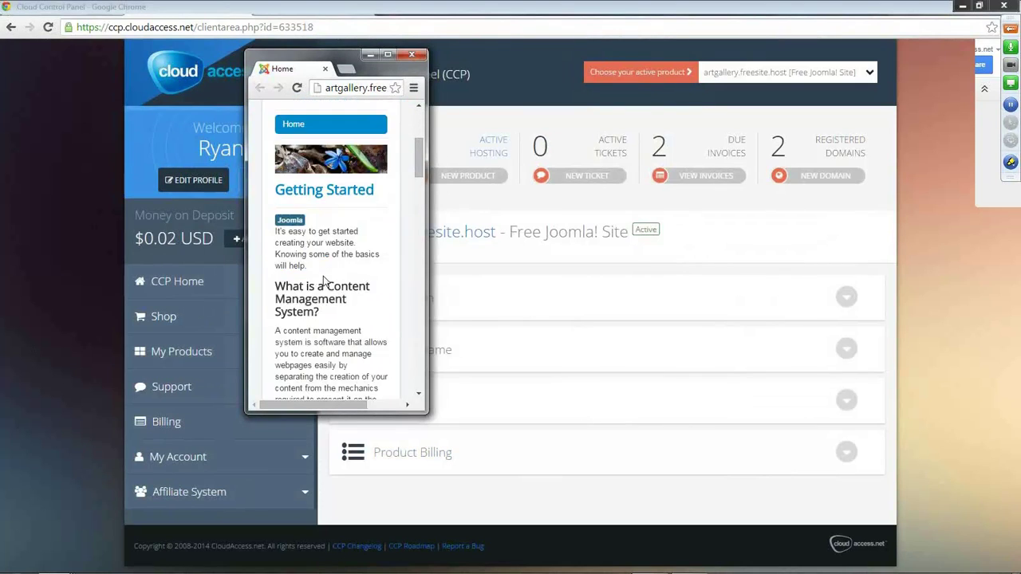
scroll(325, 275, down, 3)
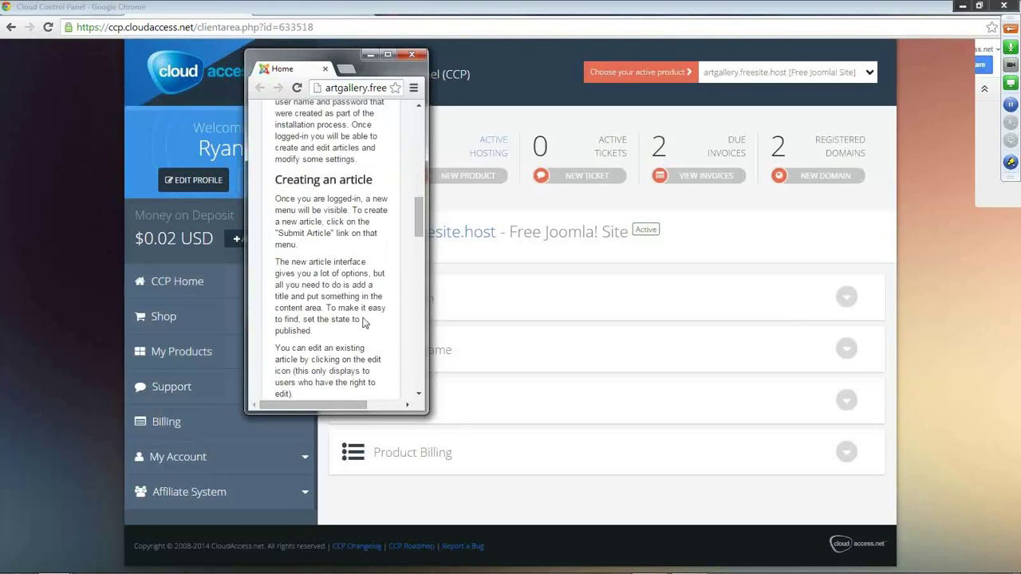
drag(429, 413, 414, 374)
scroll(333, 233, down, 5)
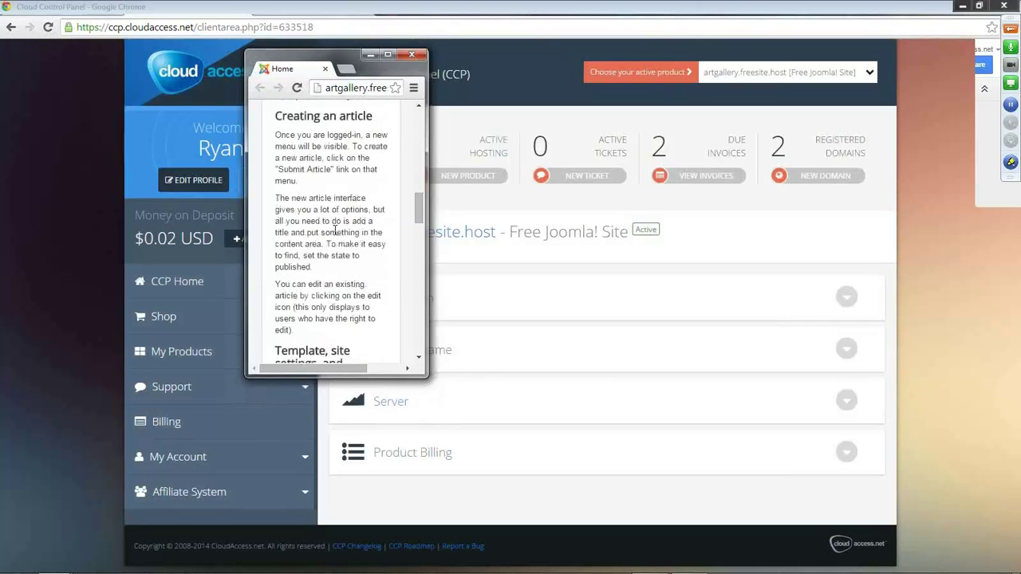
scroll(333, 233, down, 6)
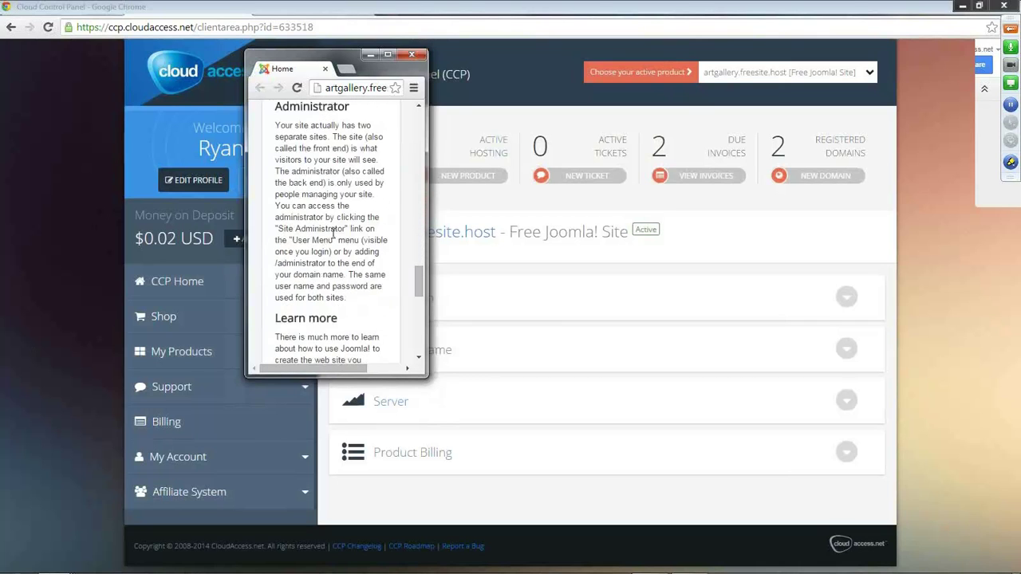
scroll(333, 239, down, 2)
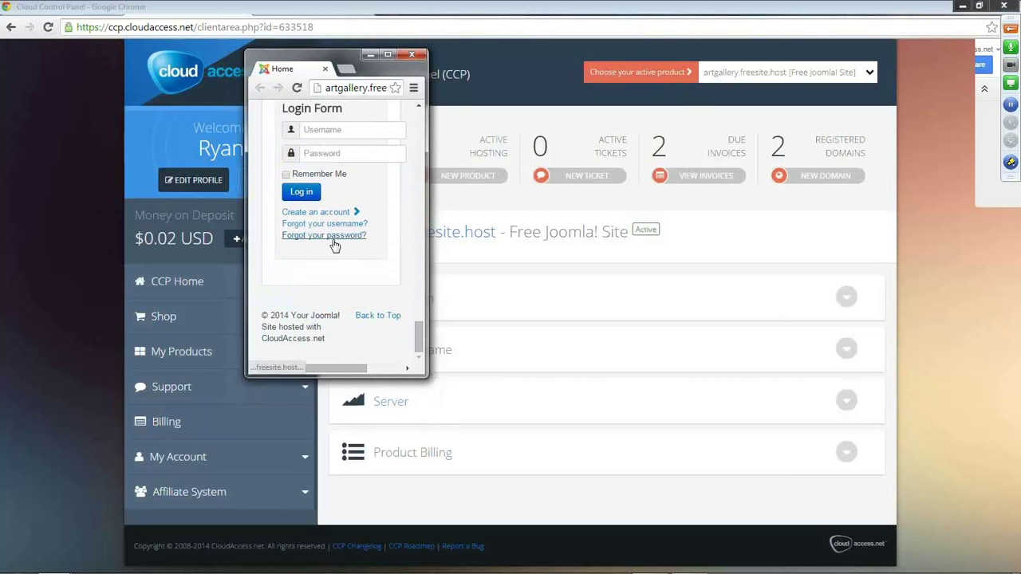
click(333, 243)
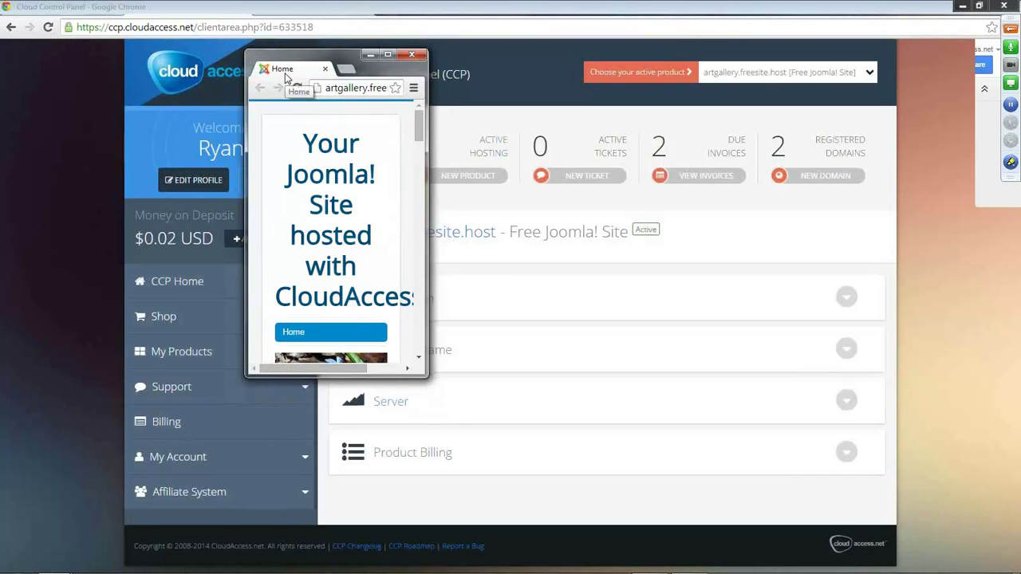
Maximize the site window to view the front page full-screen.
drag(286, 78, 458, 16)
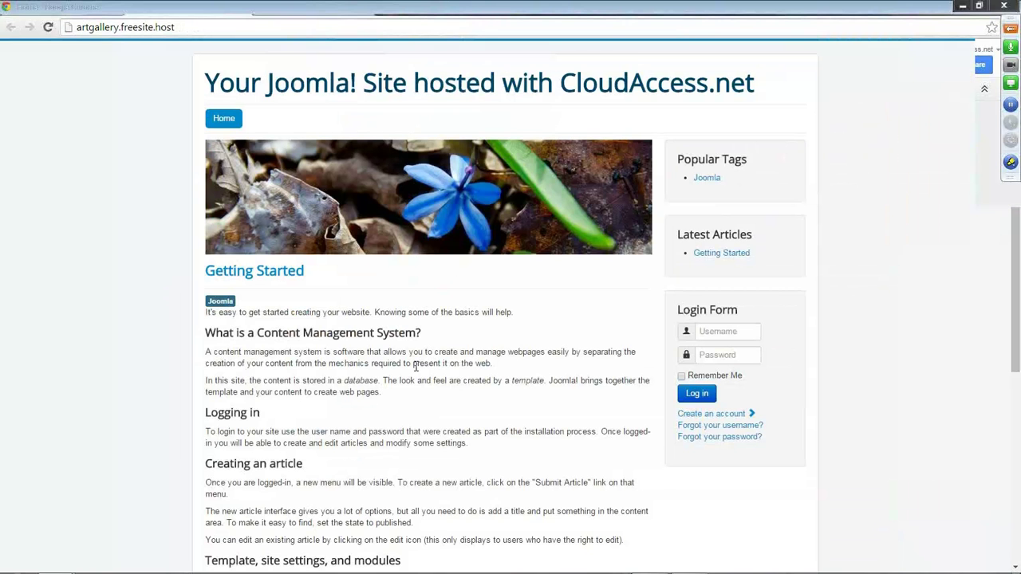
click(416, 14)
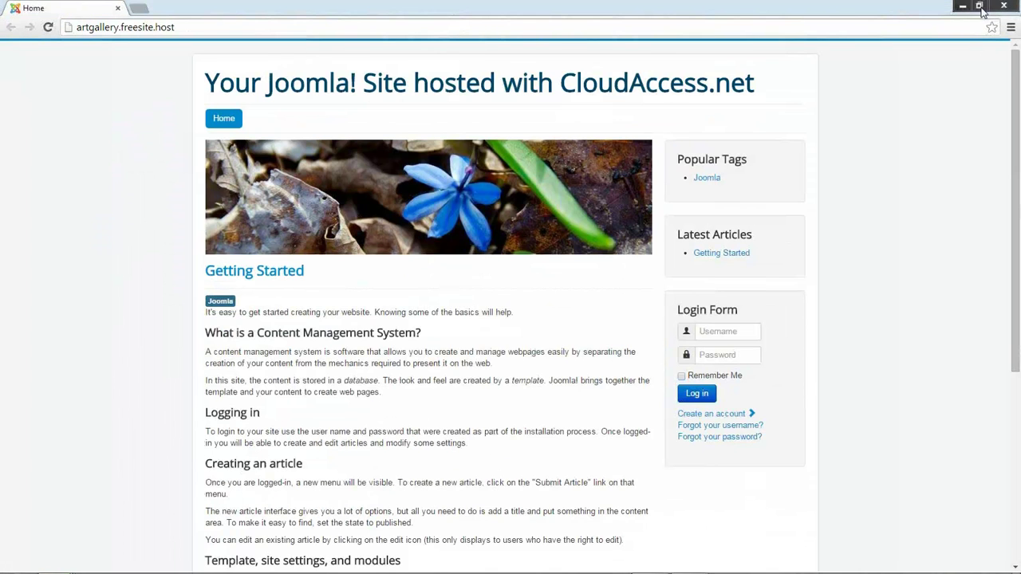
click(980, 5)
drag(648, 507, 713, 436)
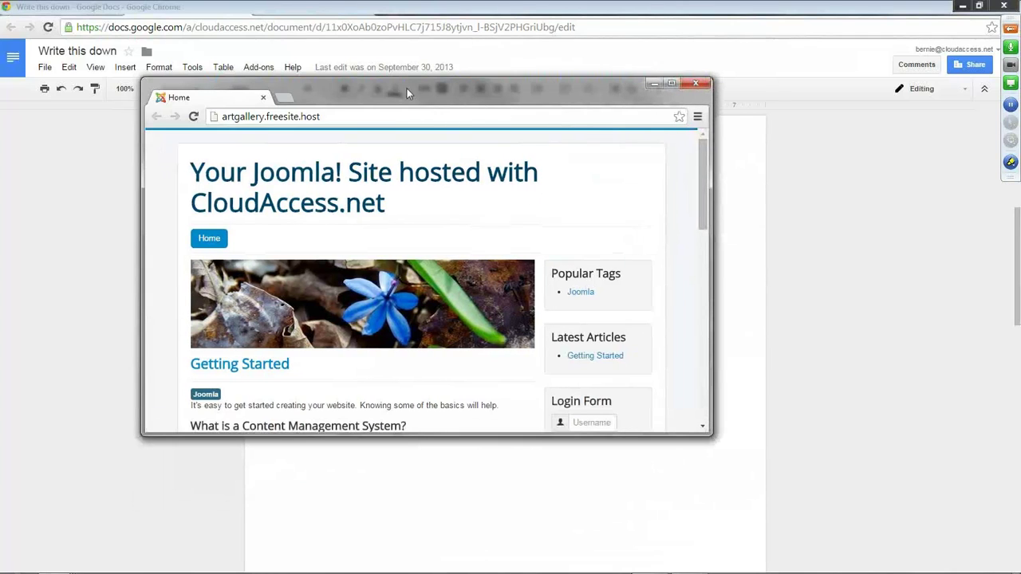
drag(407, 89, 460, 102)
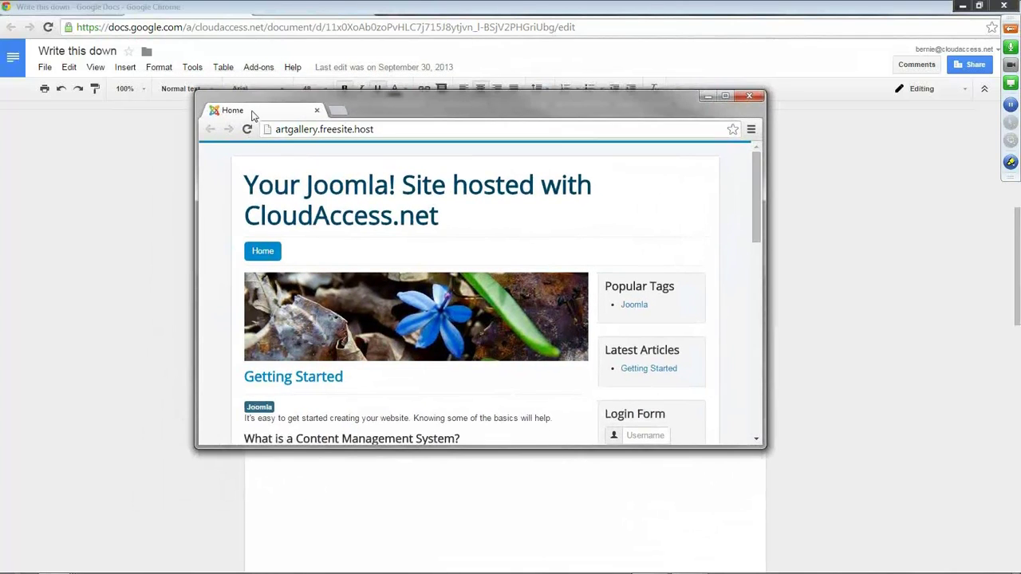
drag(249, 112, 366, 10)
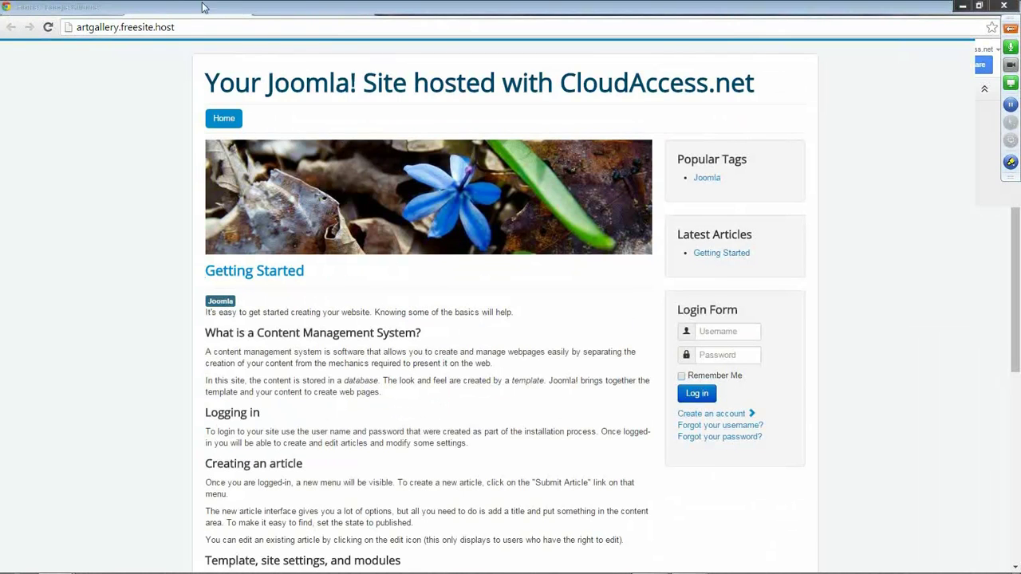
From the CCP Application options, use Login to Joomla! to reach the admin Control Panel.
click(85, 9)
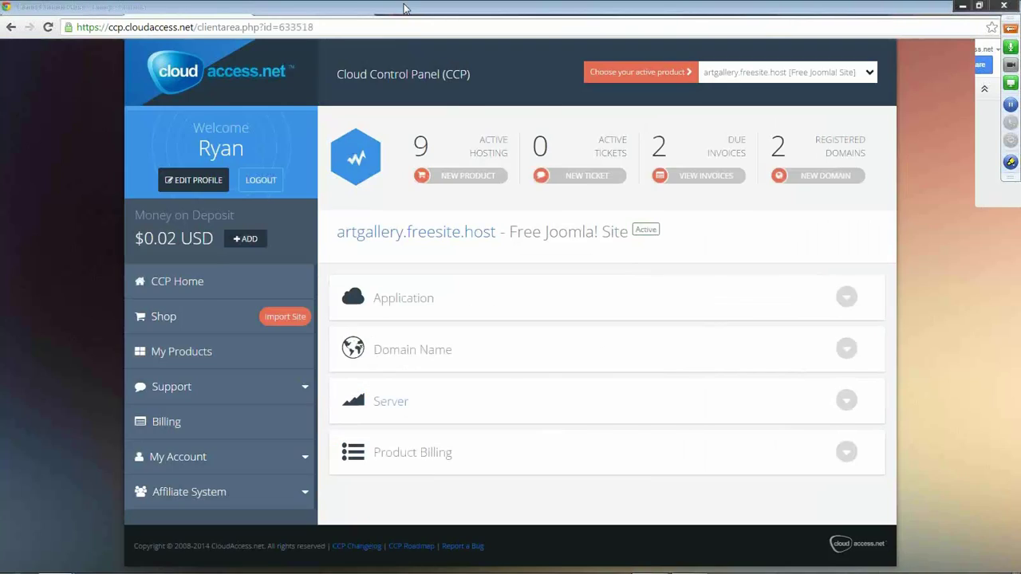
click(407, 9)
click(100, 12)
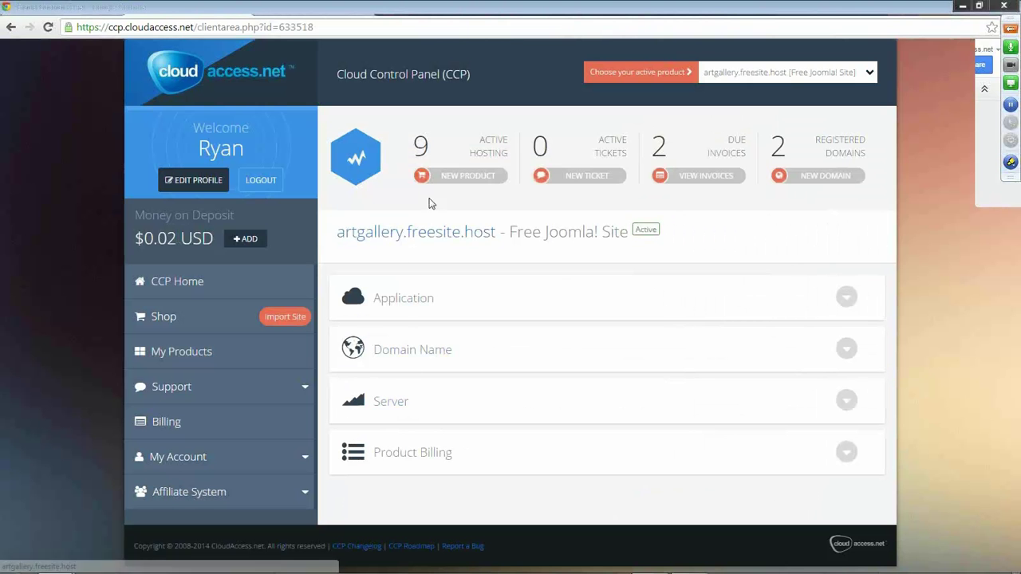
click(846, 302)
scroll(844, 305, down, 1)
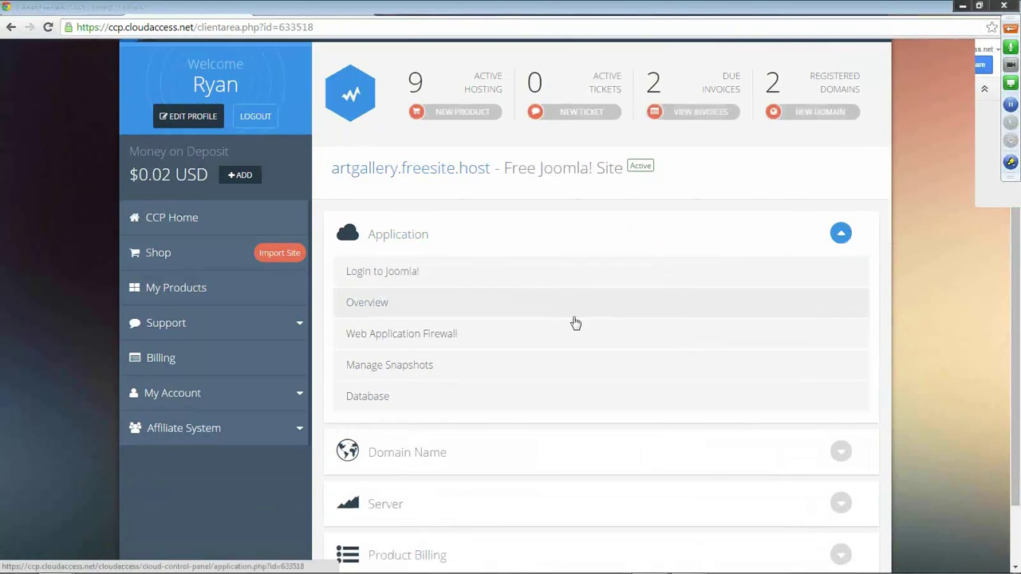
click(396, 273)
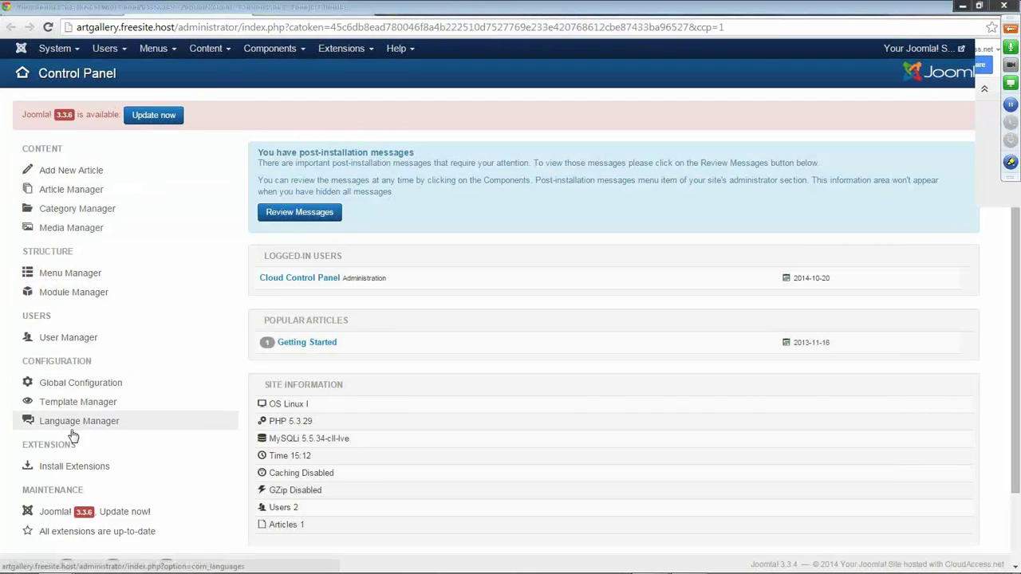
scroll(67, 435, down, 1)
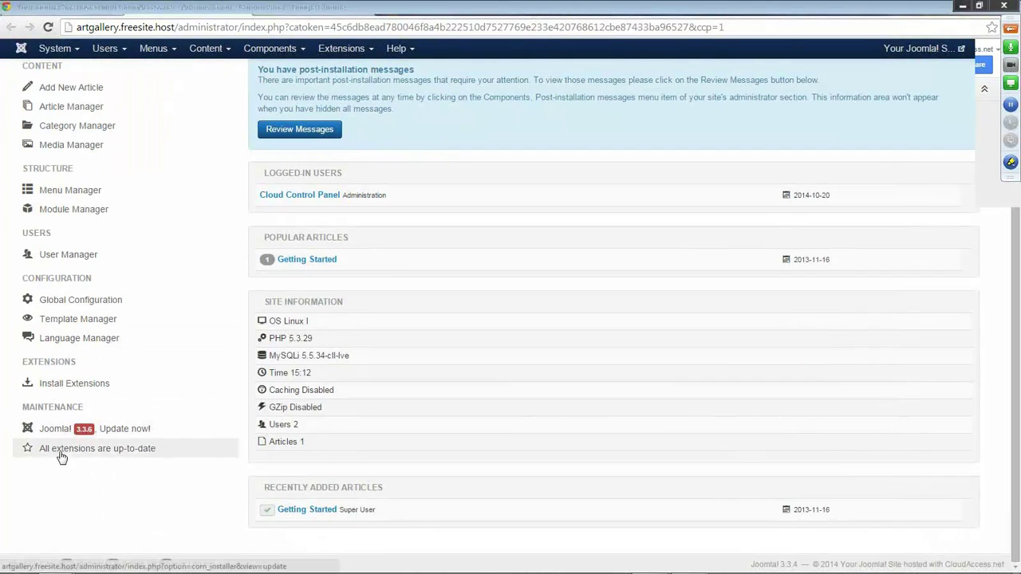
scroll(107, 447, up, 1)
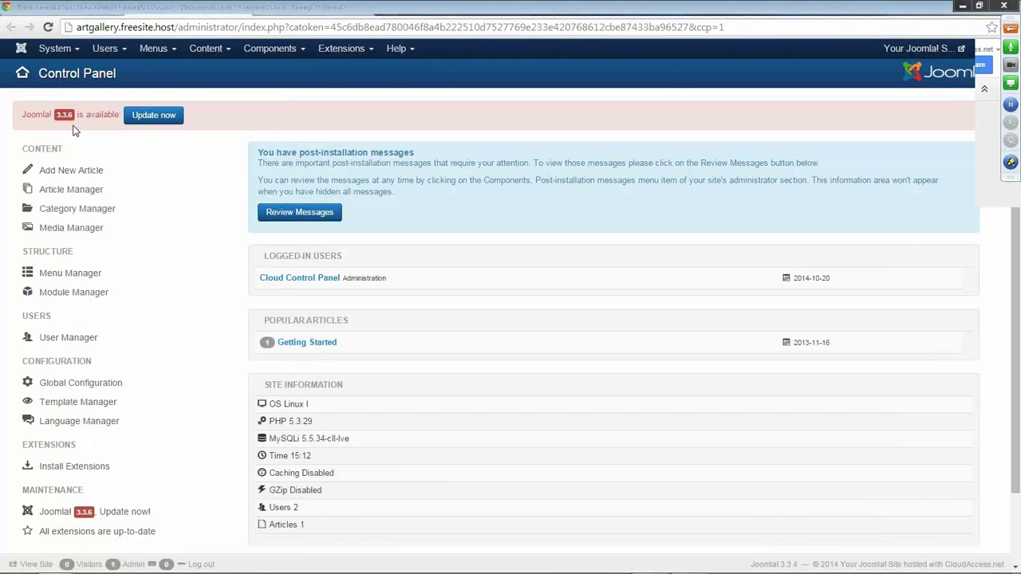
scroll(456, 381, down, 1)
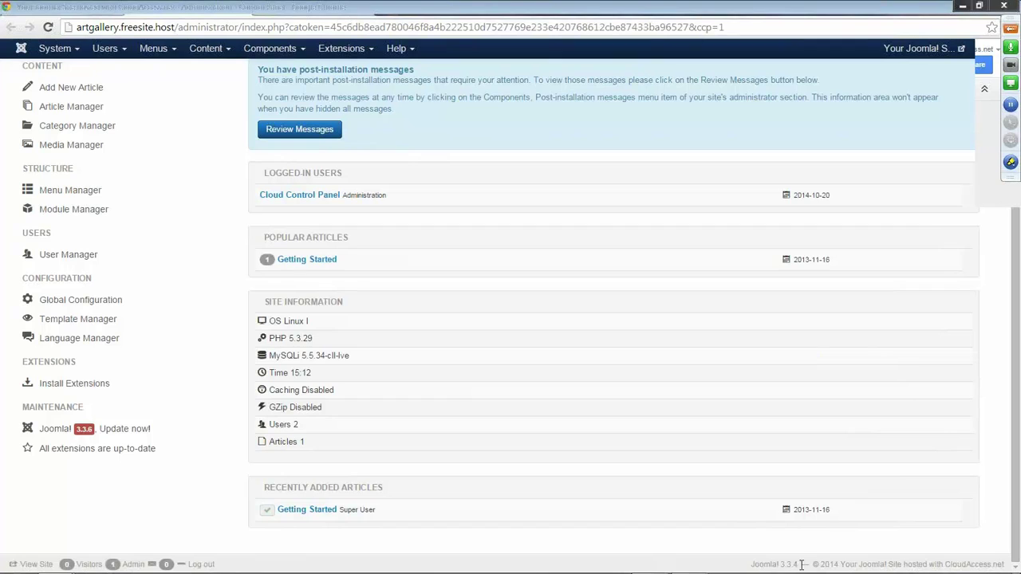
drag(801, 564, 781, 564)
click(216, 487)
scroll(226, 488, up, 2)
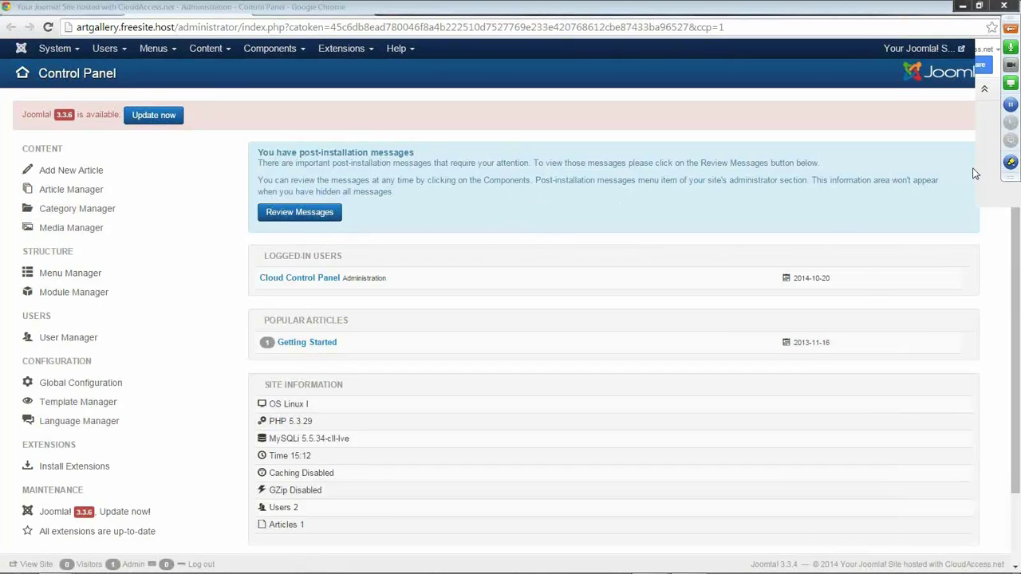
Review post-installation messages and hide Two Factor Authentication and Welcome to Joomla!
click(310, 217)
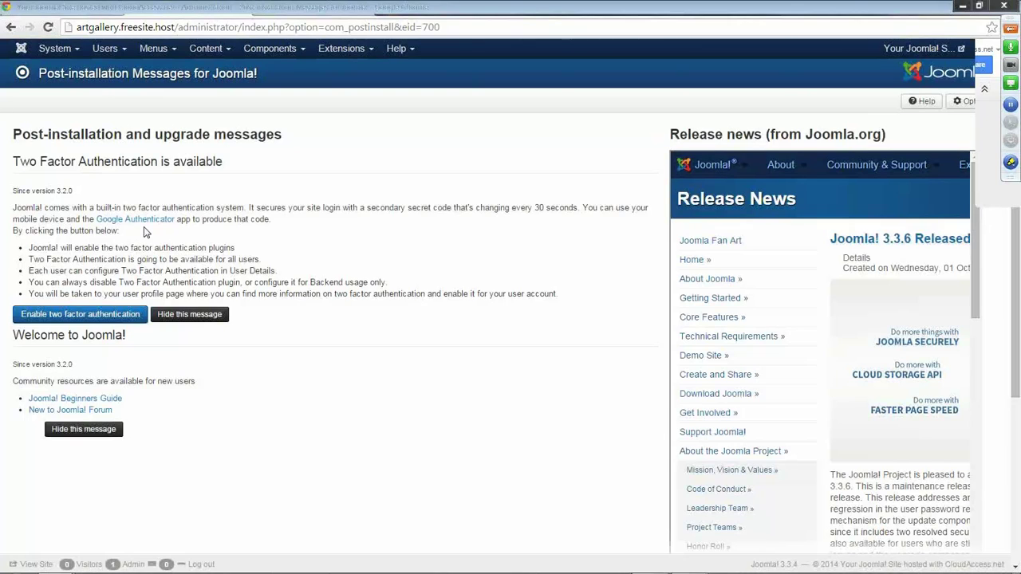
click(191, 317)
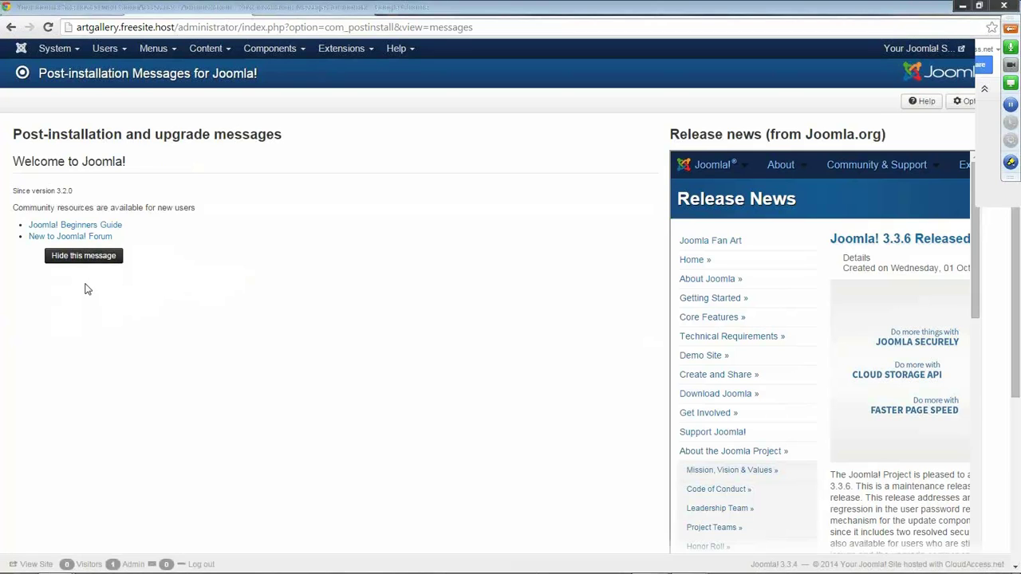
click(90, 260)
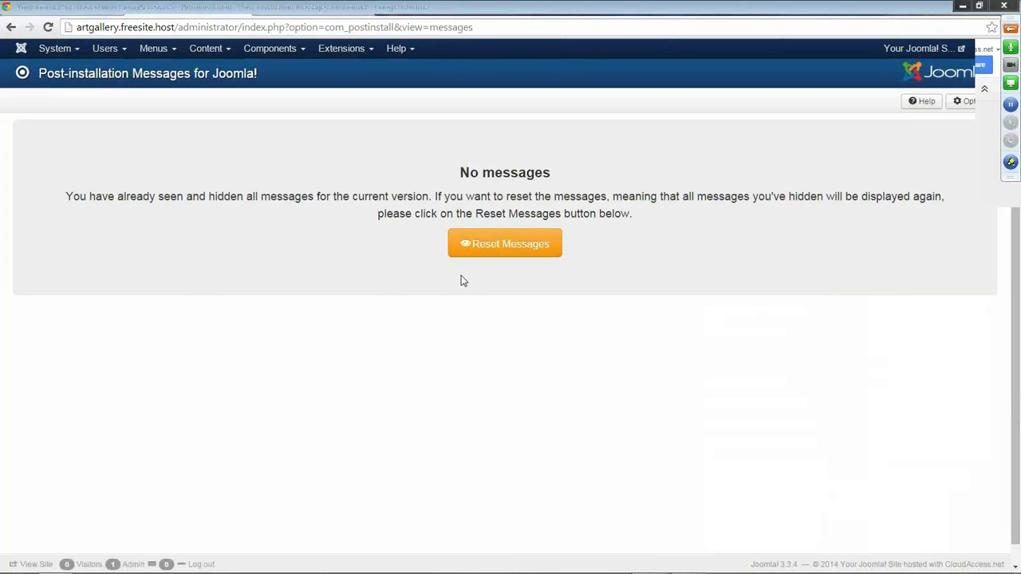
Go to System > Control Panel and glance at the user menu without logging out.
click(70, 52)
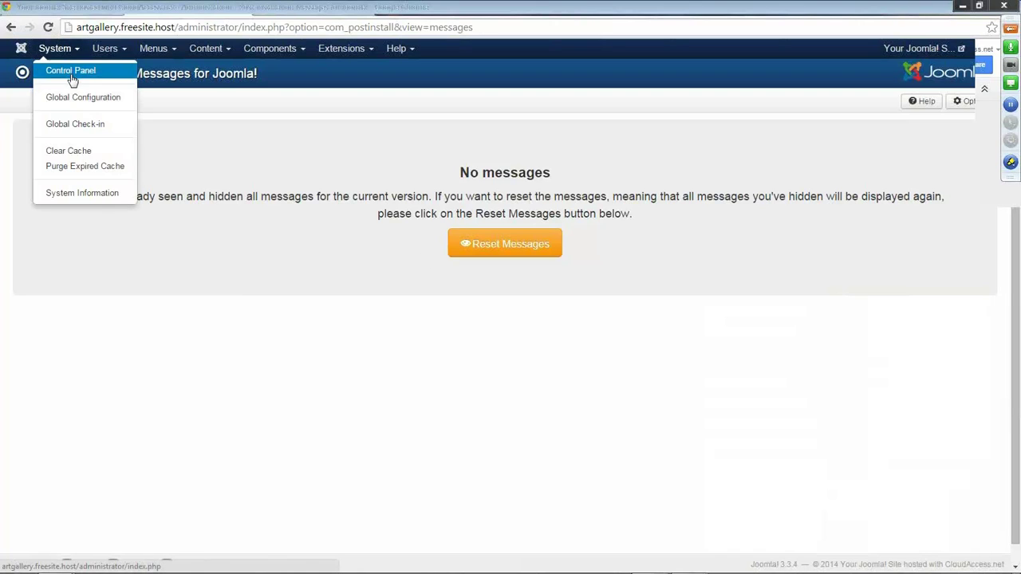
click(71, 71)
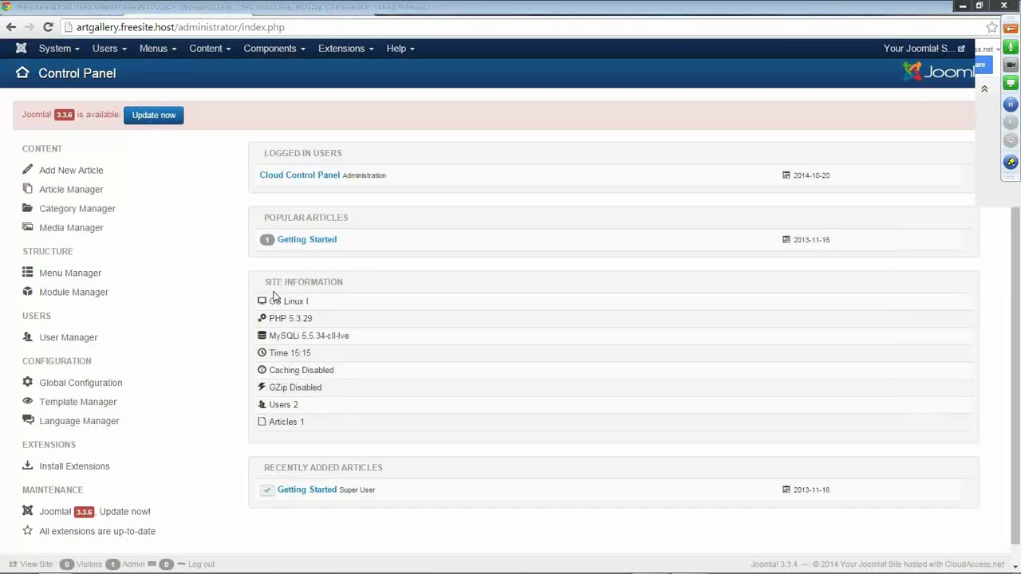
click(209, 336)
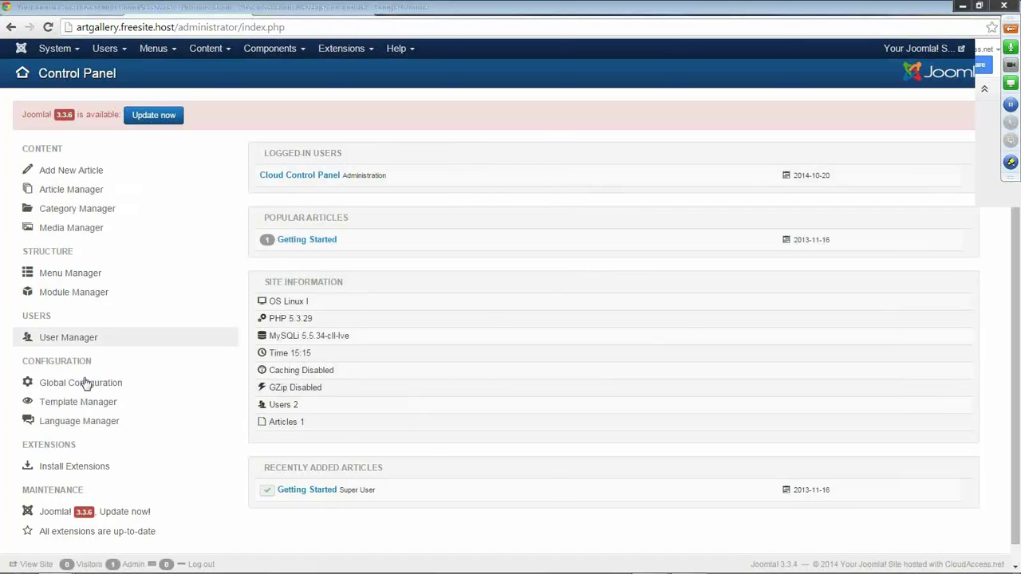
scroll(558, 271, down, 1)
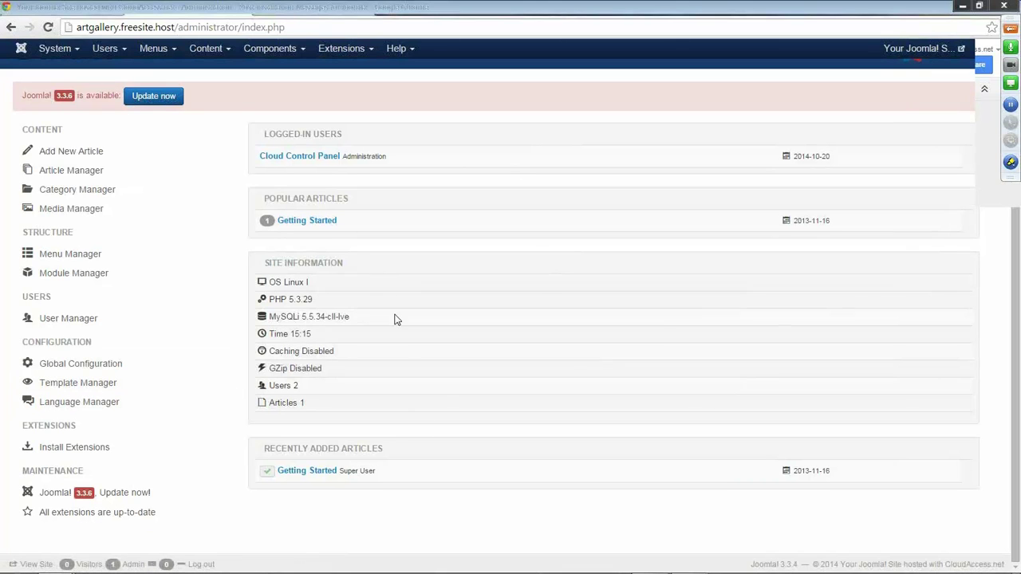
scroll(336, 399, up, 1)
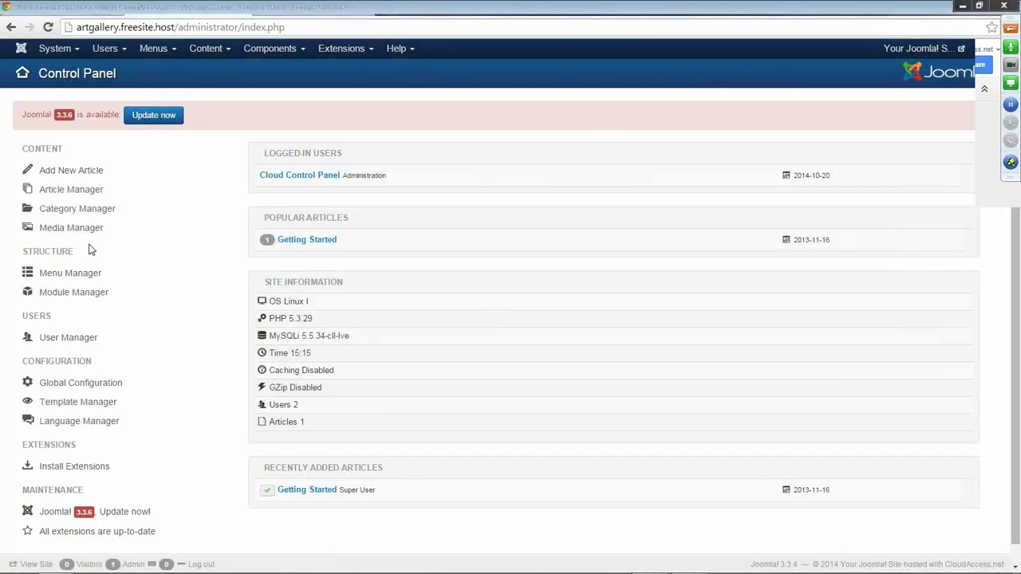
click(995, 52)
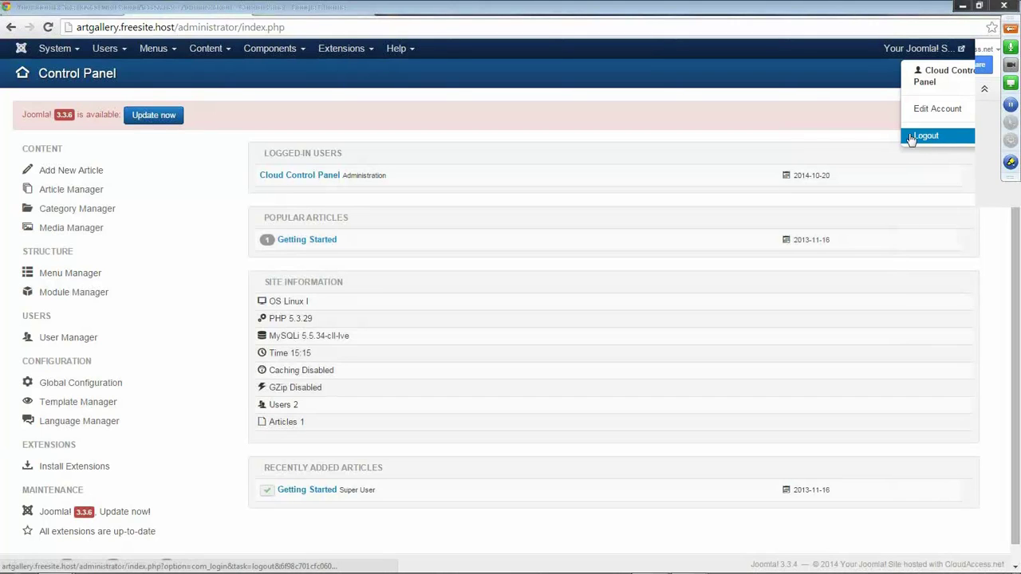
click(814, 97)
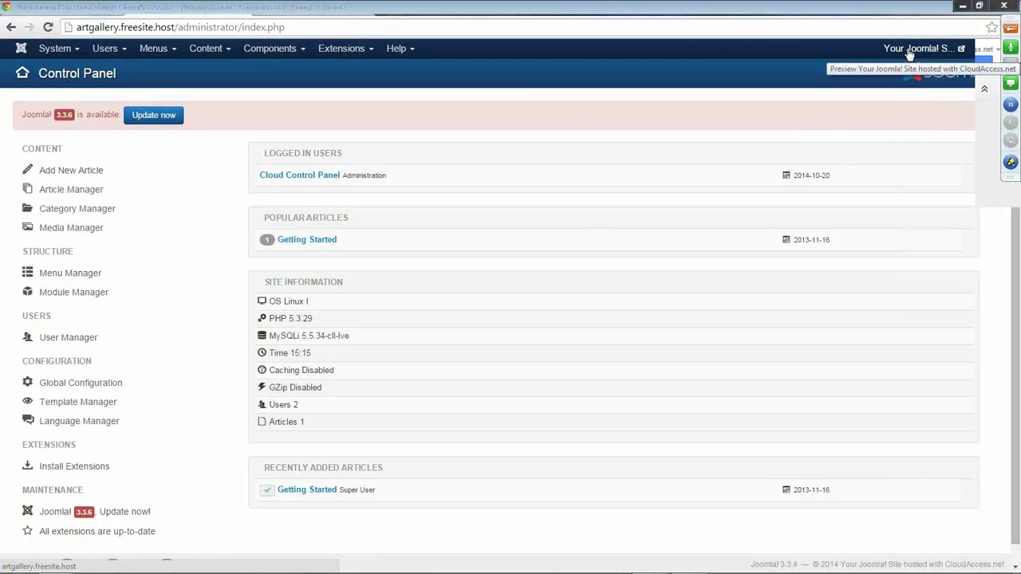
View the public home page, then return via artgallery.freesite.host/administrator/.
click(910, 49)
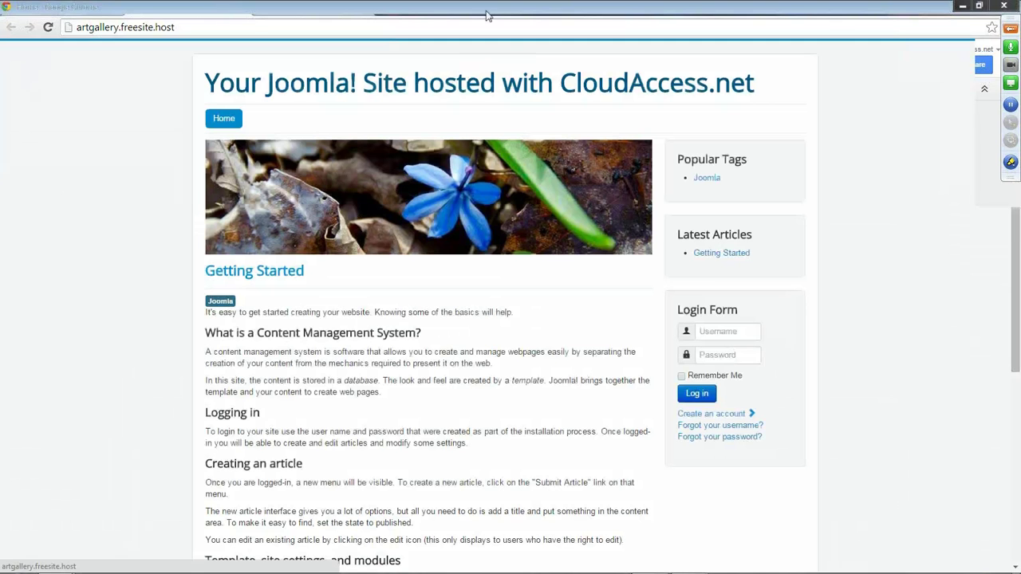
click(192, 30)
click(200, 28)
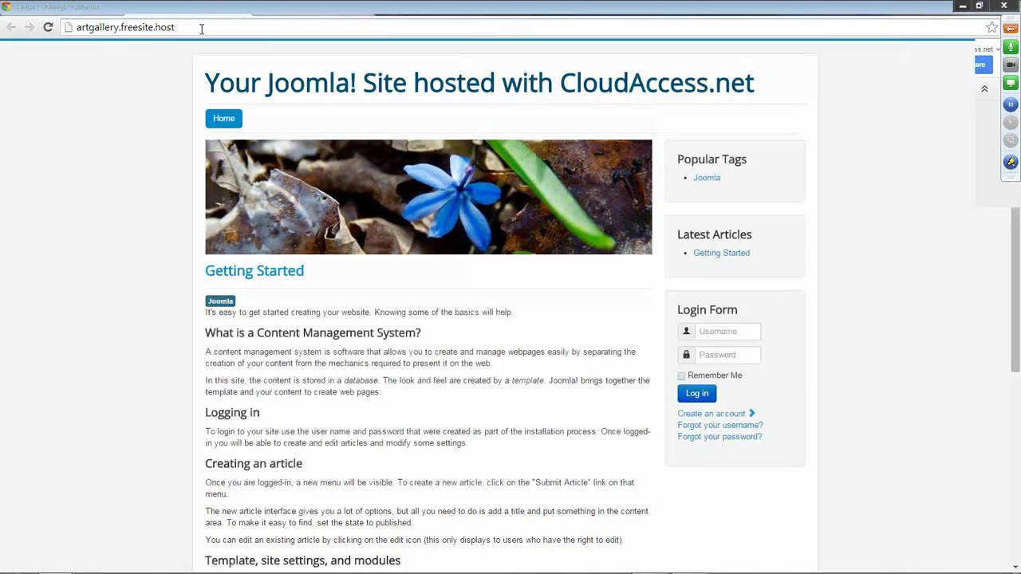
text(/adm)
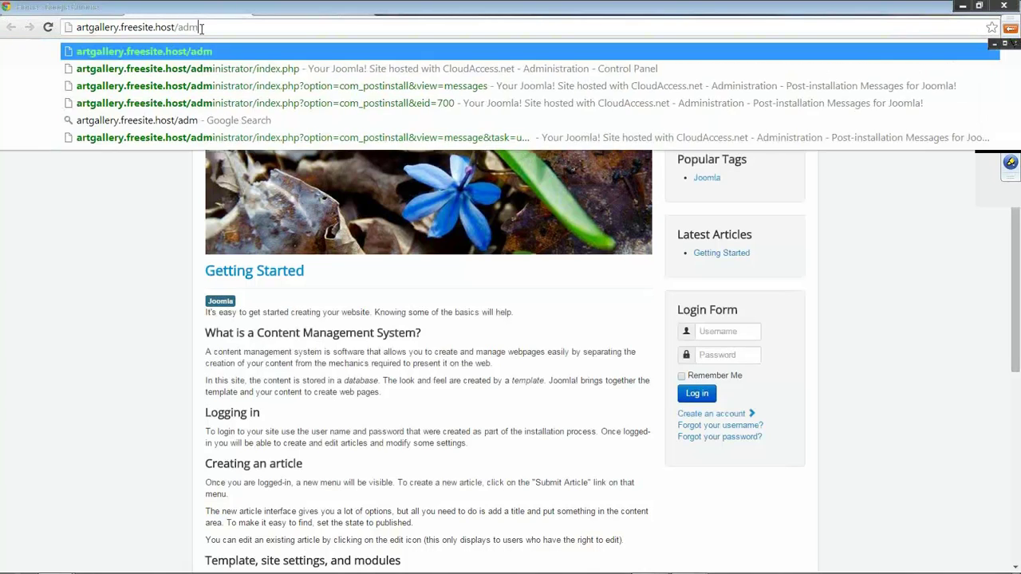
text(inistrator/)
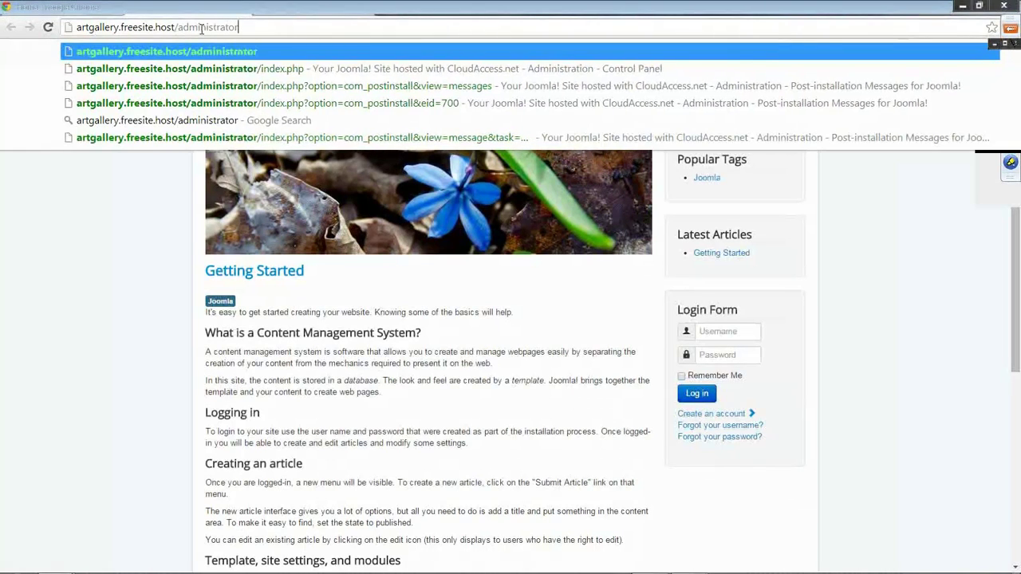
key(Return)
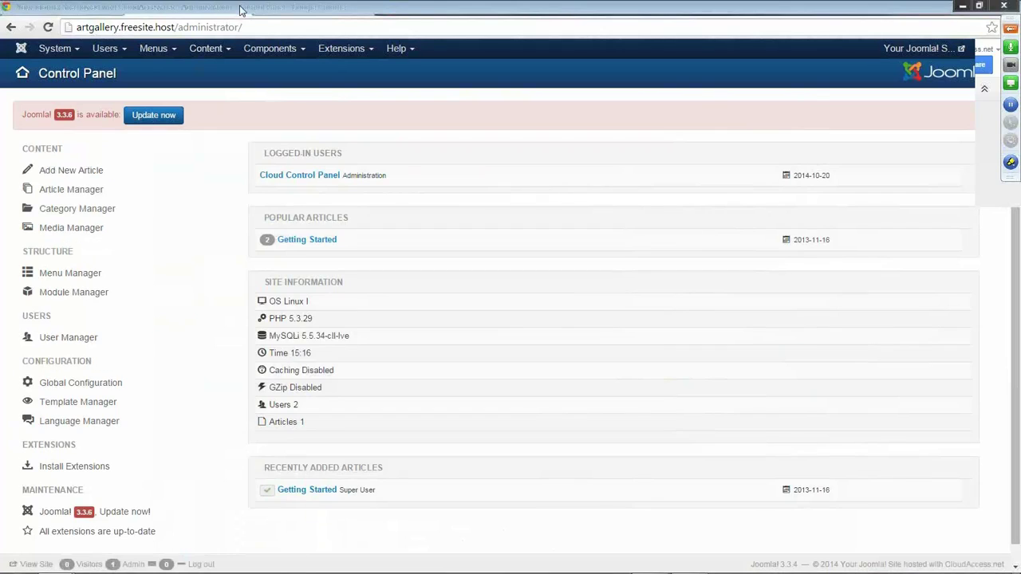
Log out of the Joomla administrator from the top-right user menu.
click(997, 56)
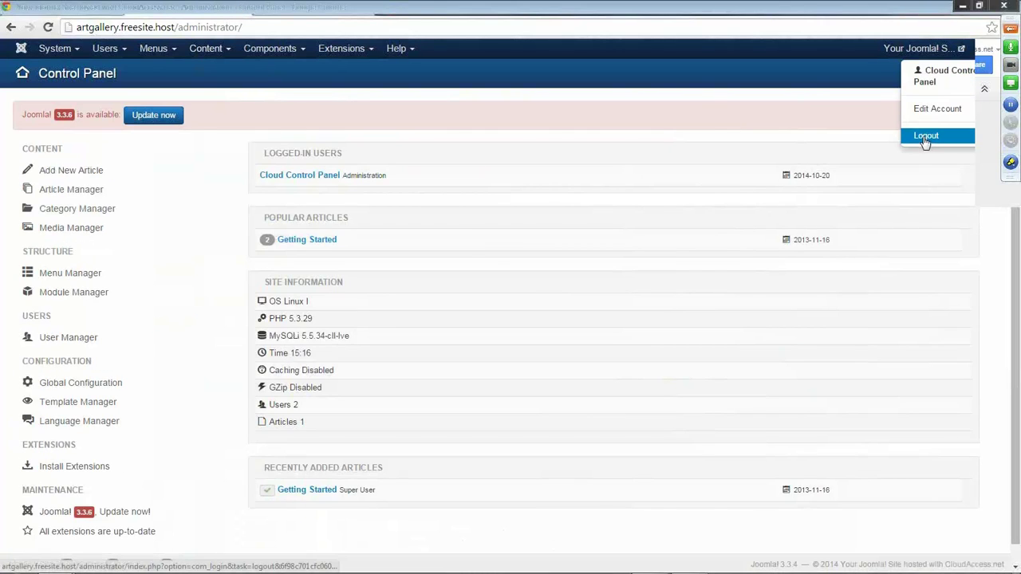
click(926, 137)
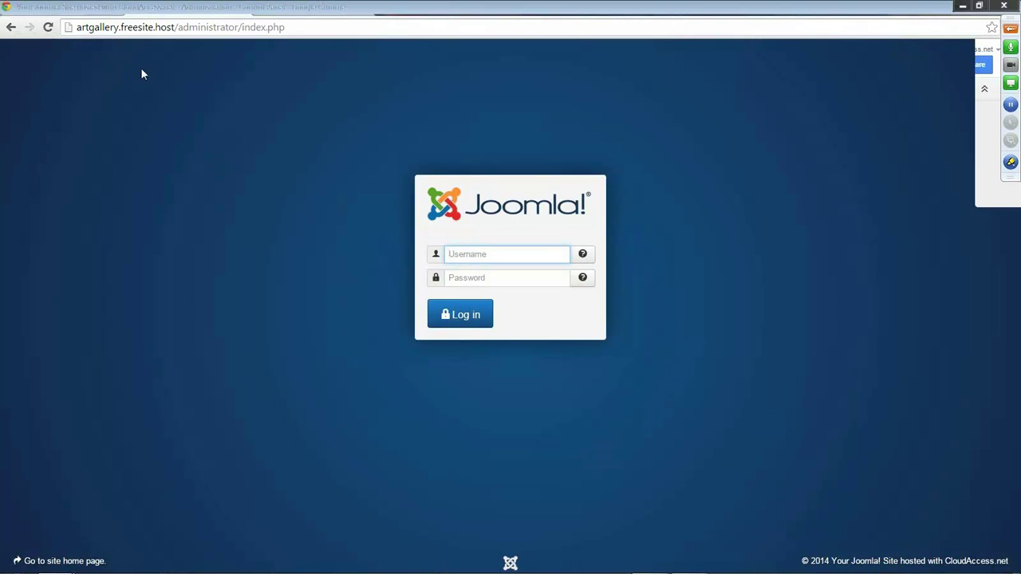
Switch to the CloudAccess control panel and submit its login with the password twice.
click(81, 10)
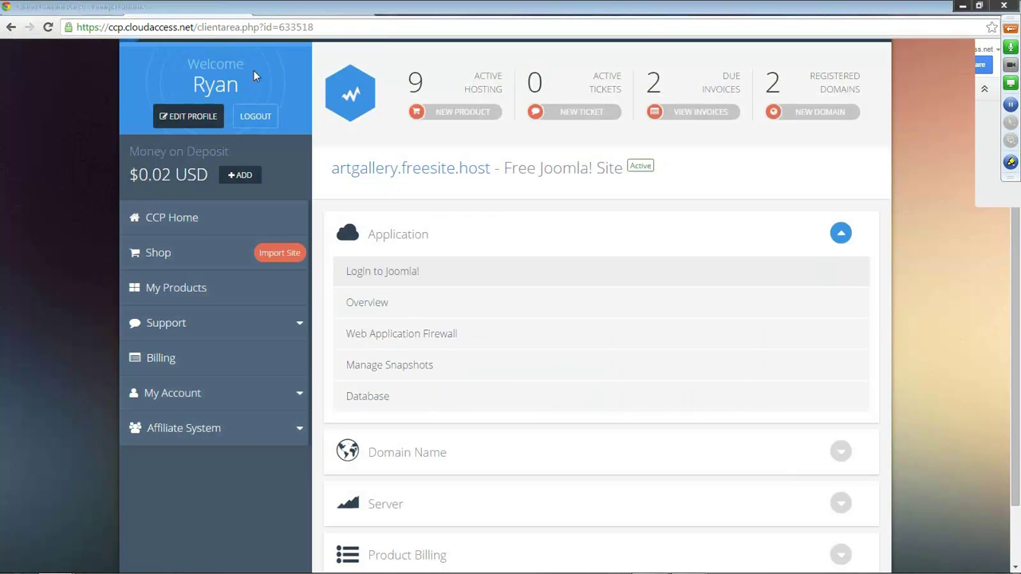
click(376, 307)
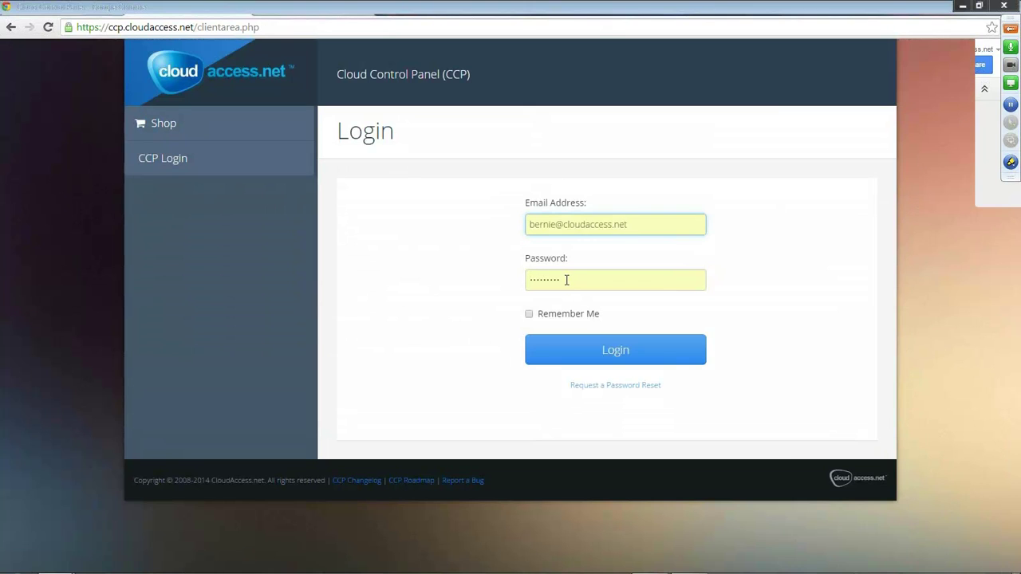
key(Tab)
text(********)
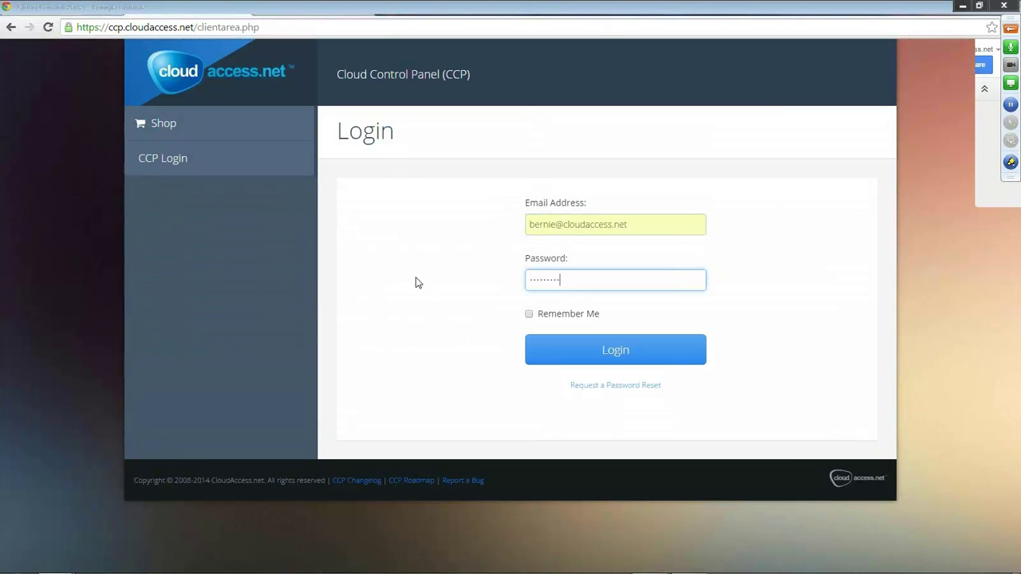
key(Return)
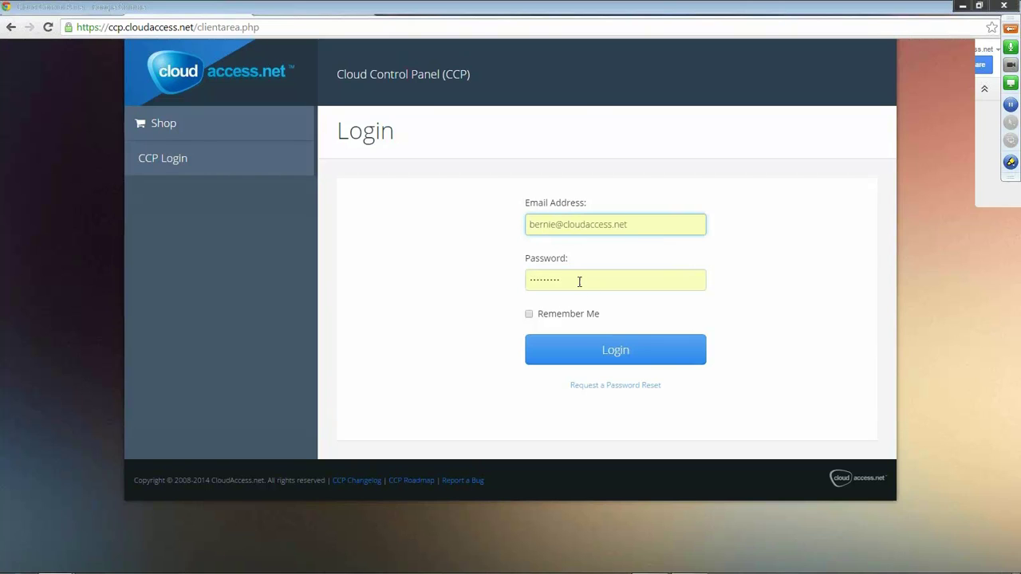
key(Tab)
text(****)
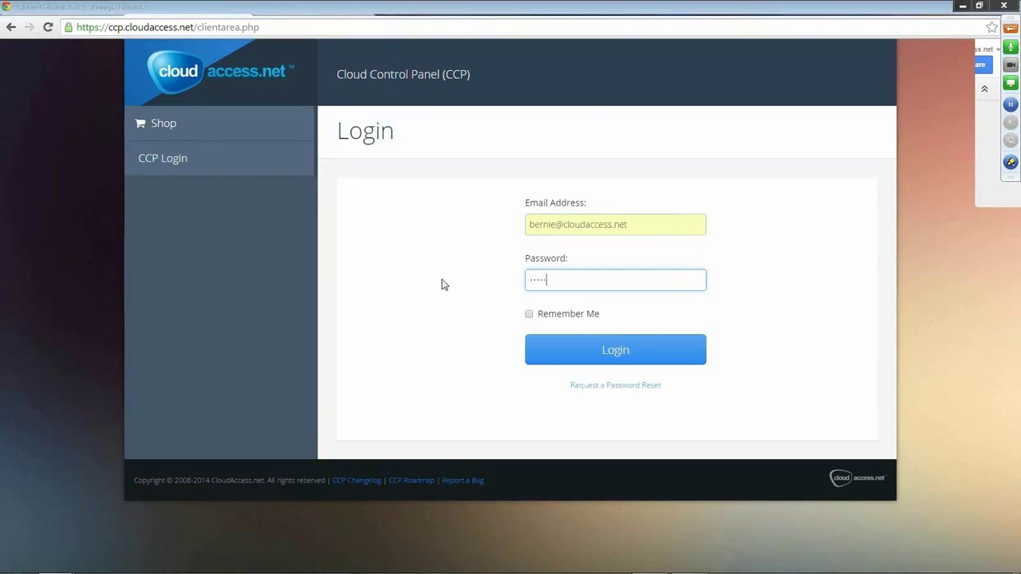
text(****)
key(Return)
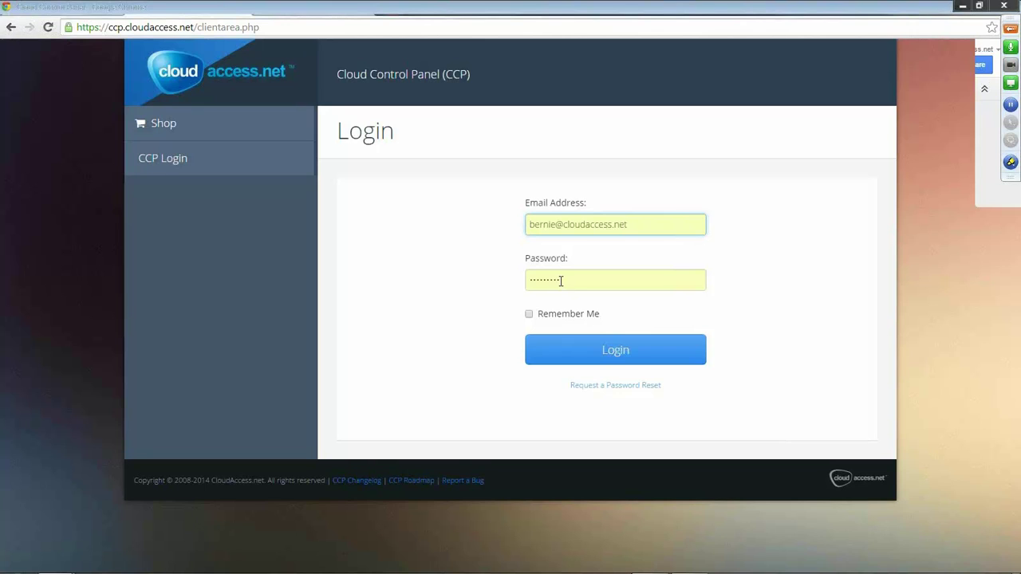
Replace the saved control panel password with a retyped one and resubmit the login twice.
drag(562, 281, 478, 280)
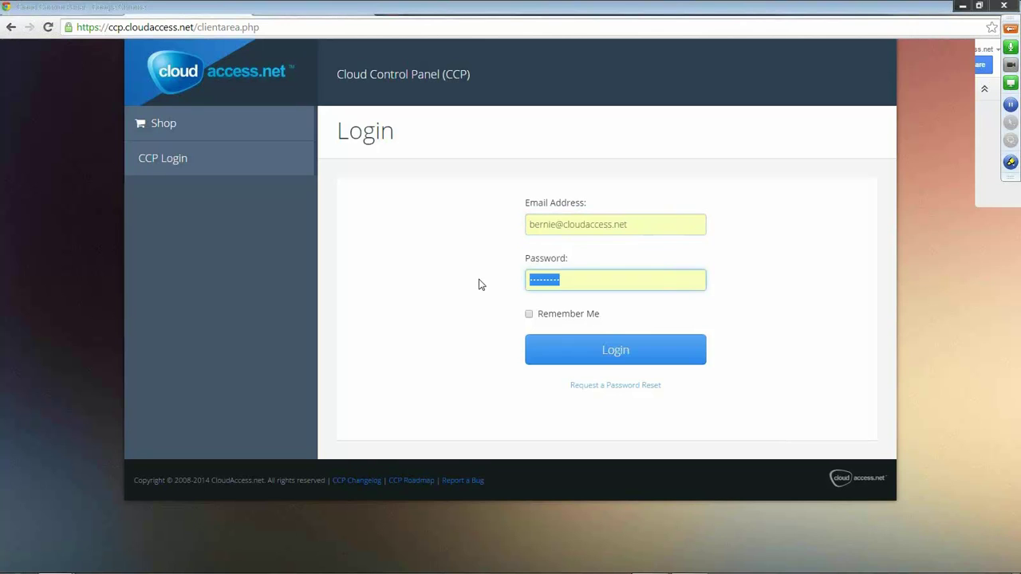
text(•••••••••)
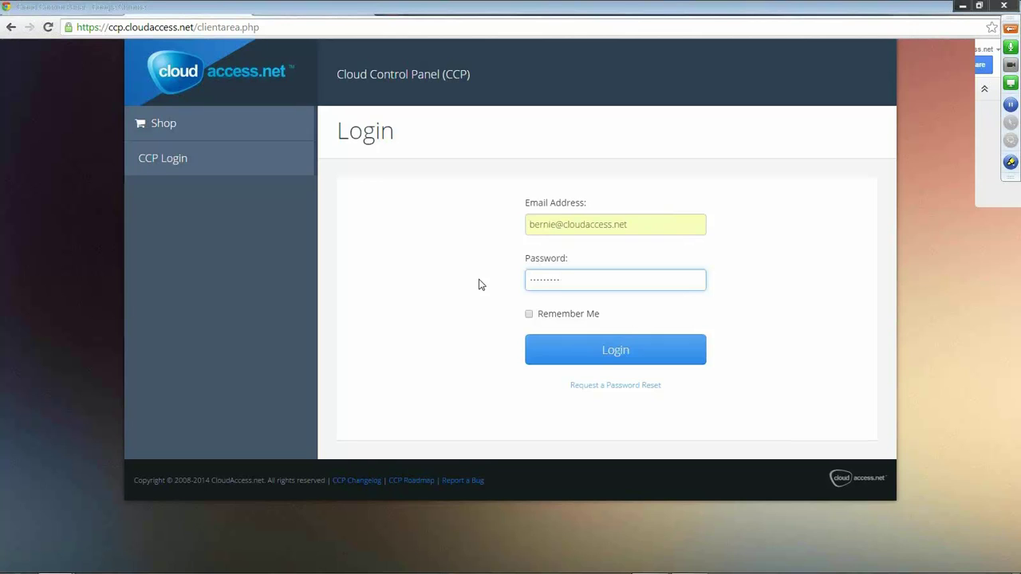
key(Return)
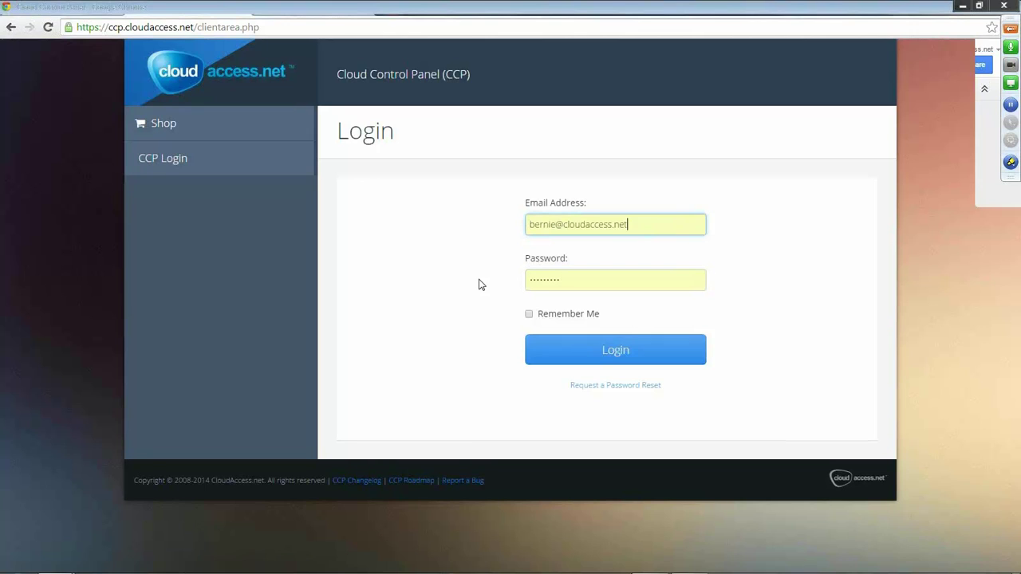
drag(567, 280, 406, 292)
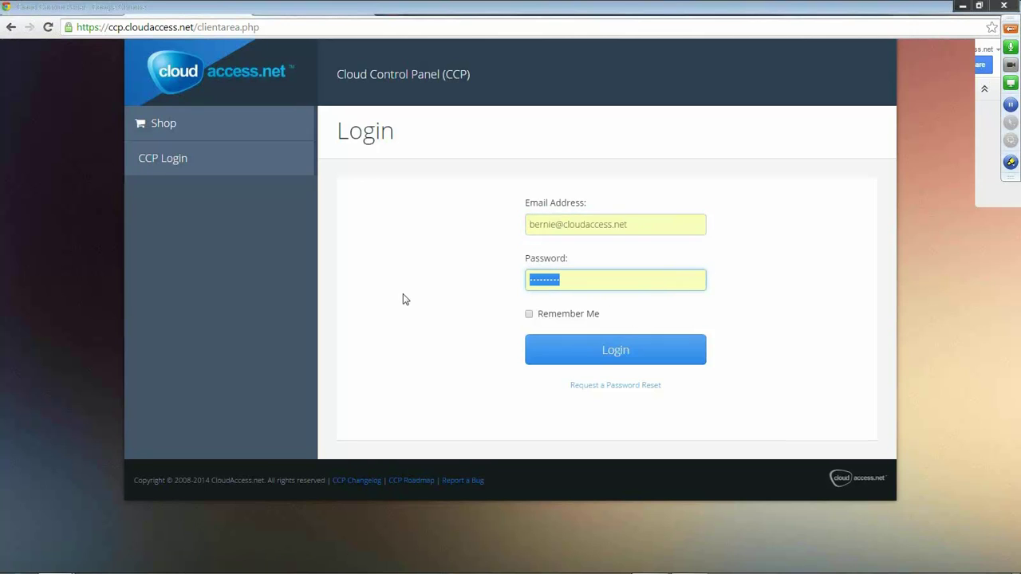
text(••••)
key(Return)
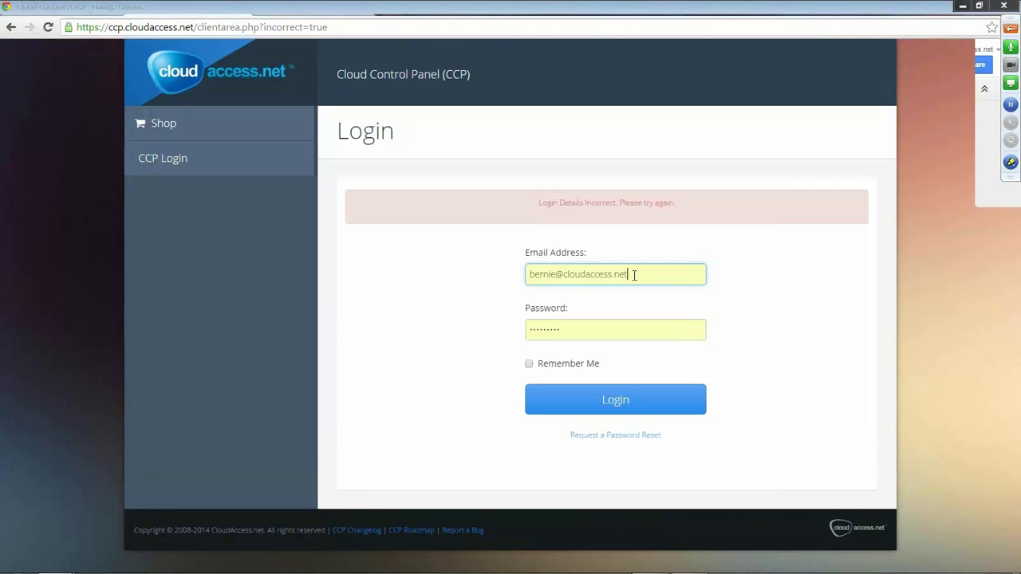
click(638, 275)
click(426, 304)
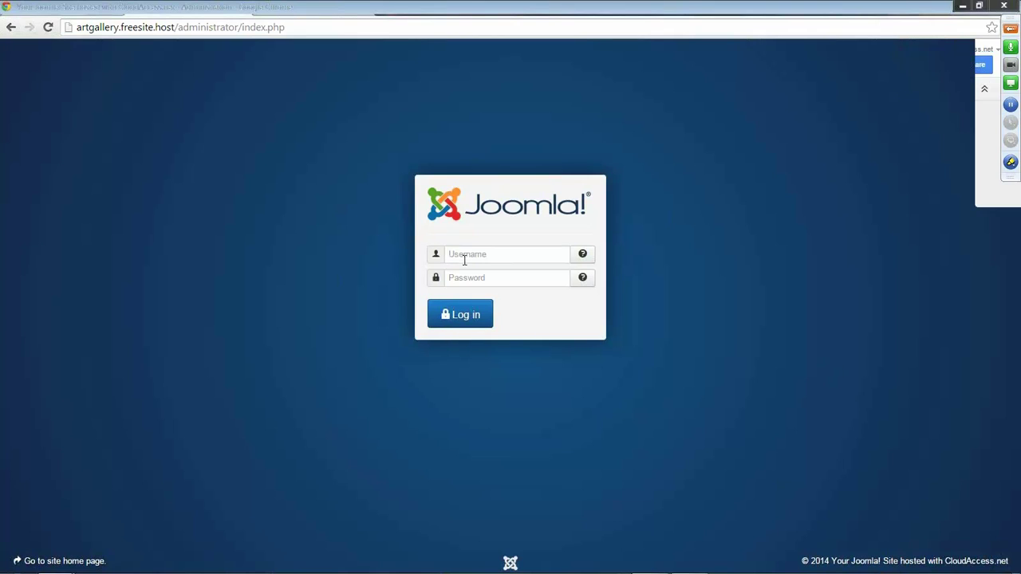
Sign in to the artgallery Joomla administrator with the admin username and pasted password.
click(467, 256)
click(468, 276)
key(ctrl+v)
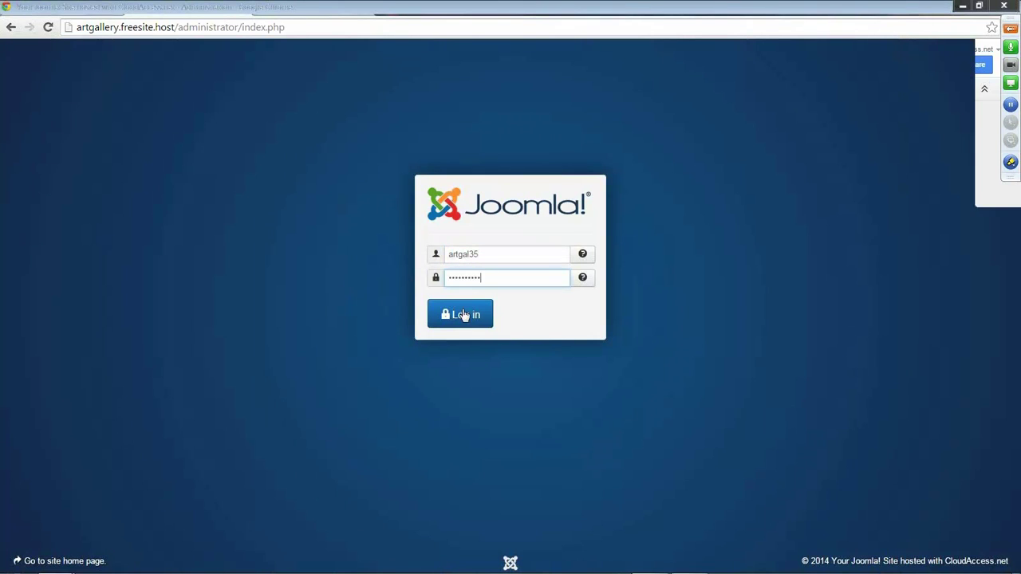
click(457, 319)
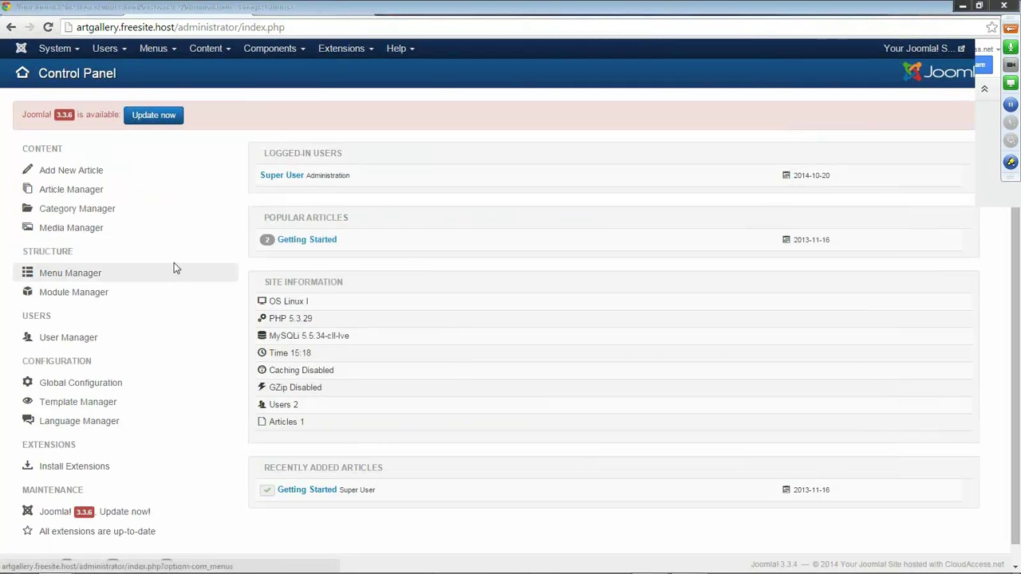
Back on the control panel login, retype the password and resubmit twice; still rejected.
click(78, 8)
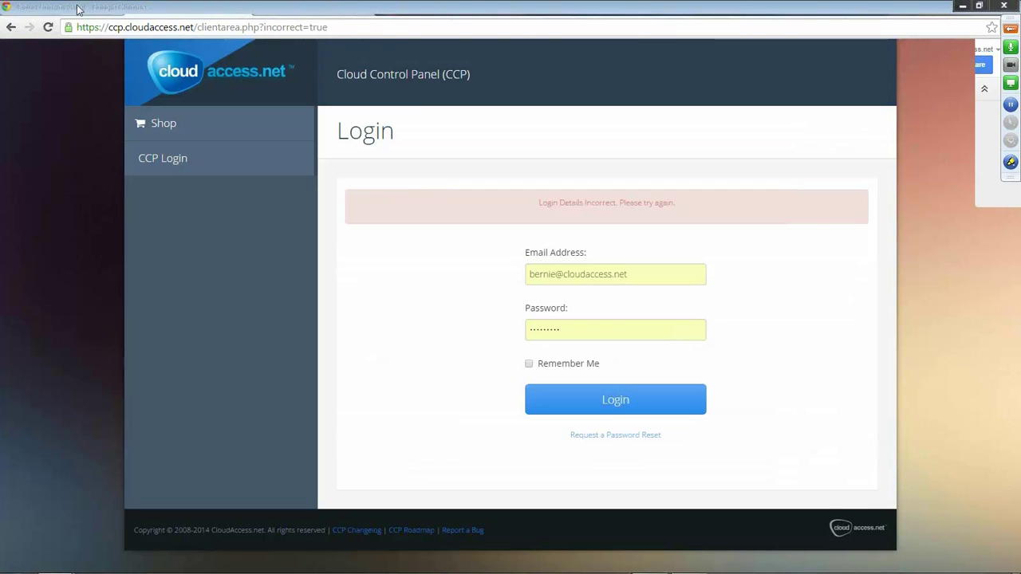
drag(570, 335, 459, 336)
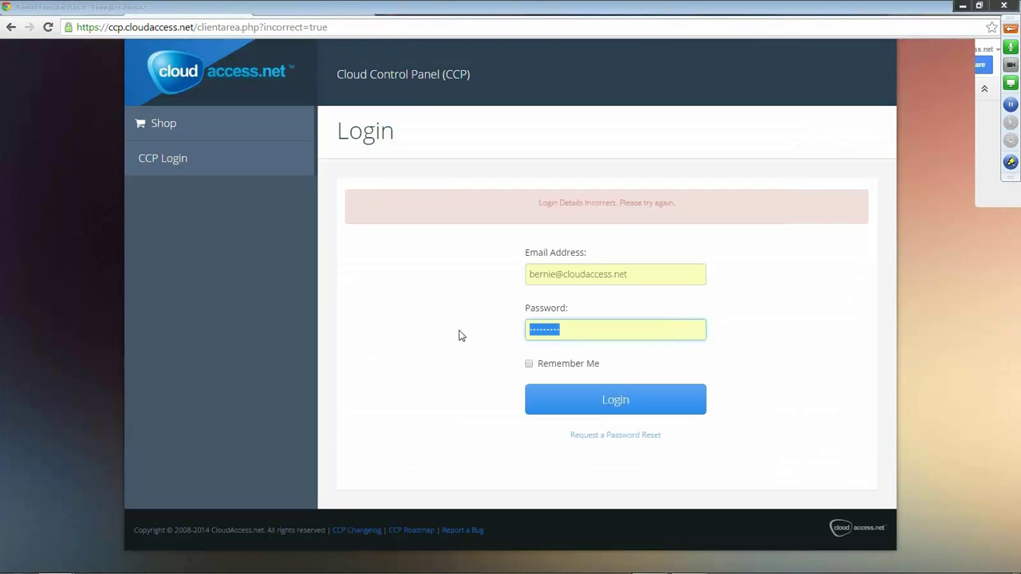
key(BackSpace)
text(•••••••••)
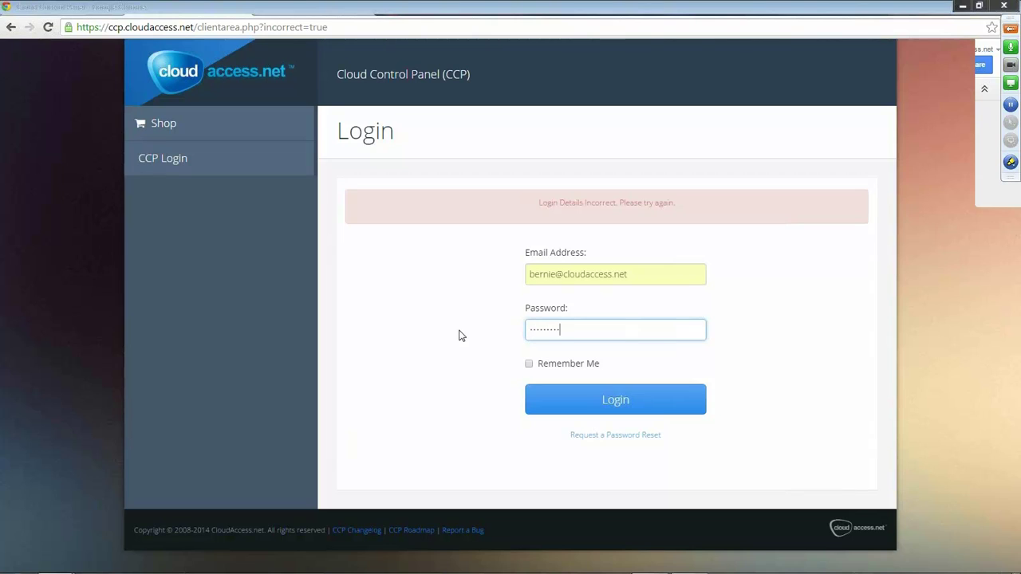
key(Return)
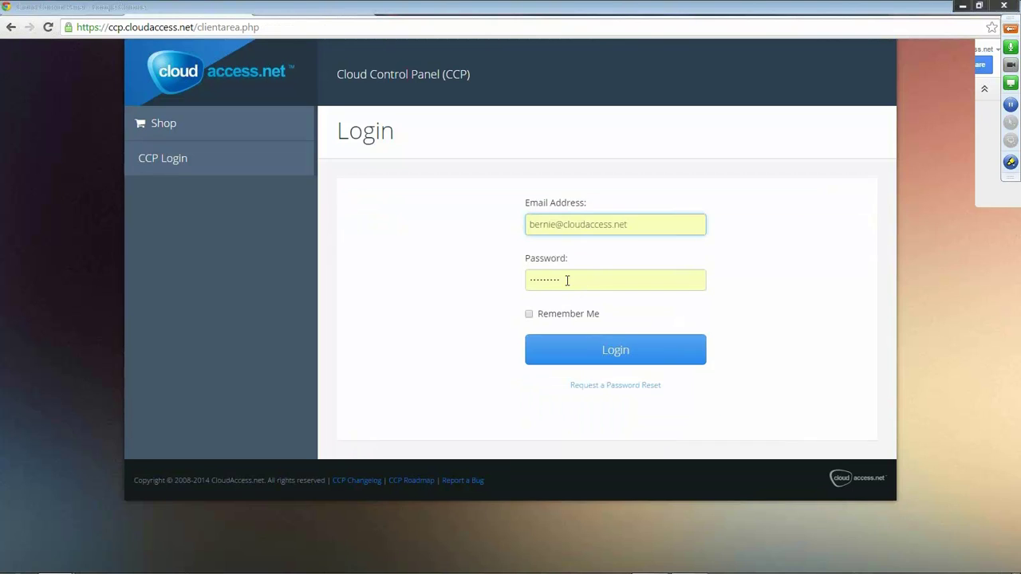
drag(564, 281, 512, 286)
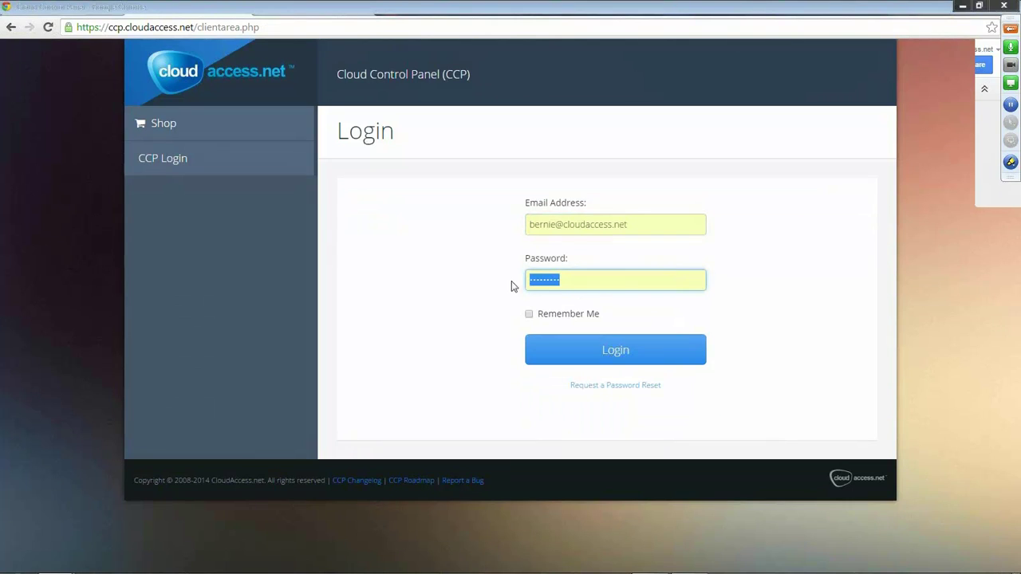
text(••••••••)
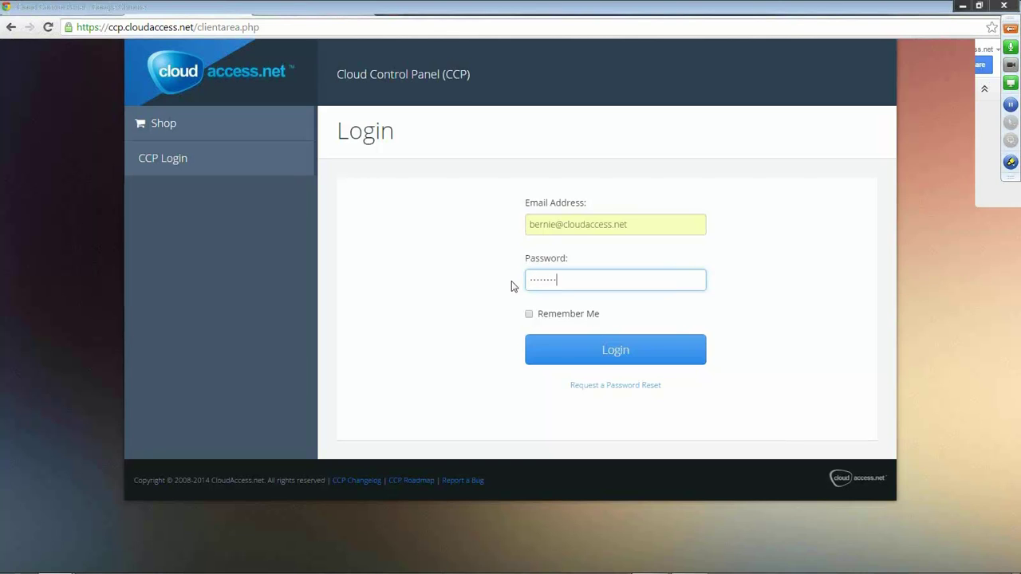
key(Return)
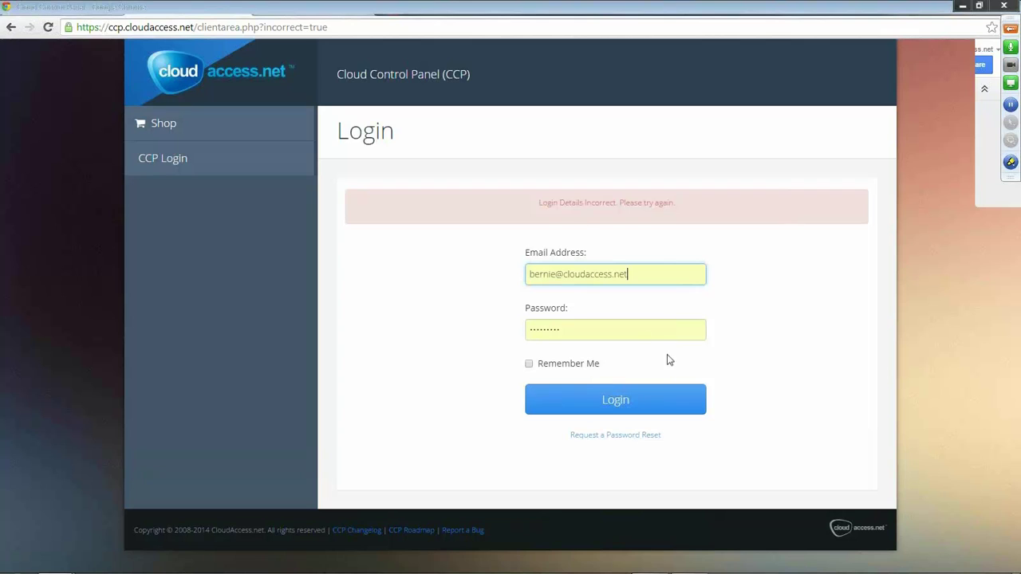
Submit a CloudAccess password reset request for the account's e-mail address.
click(625, 438)
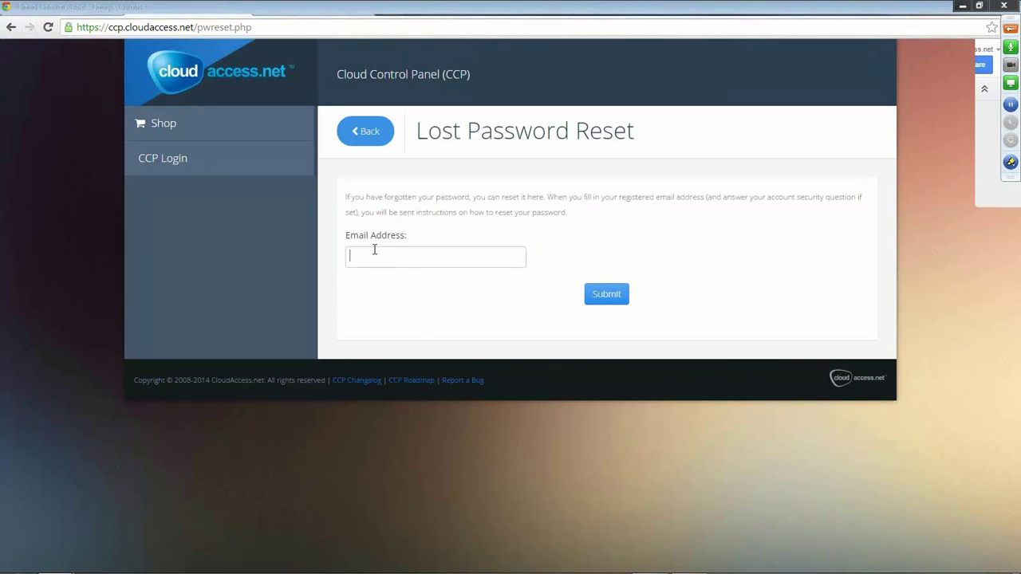
click(374, 249)
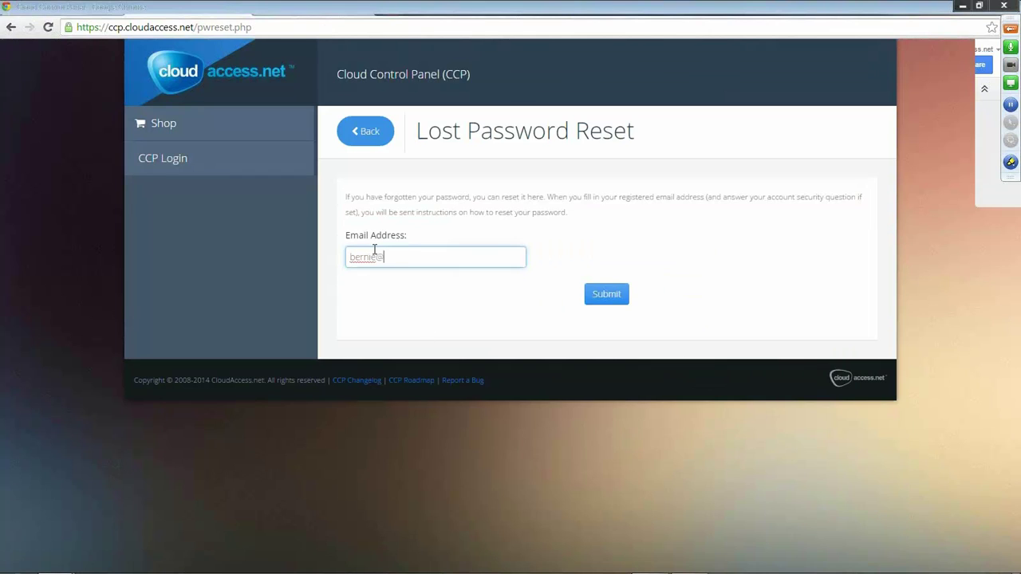
click(600, 292)
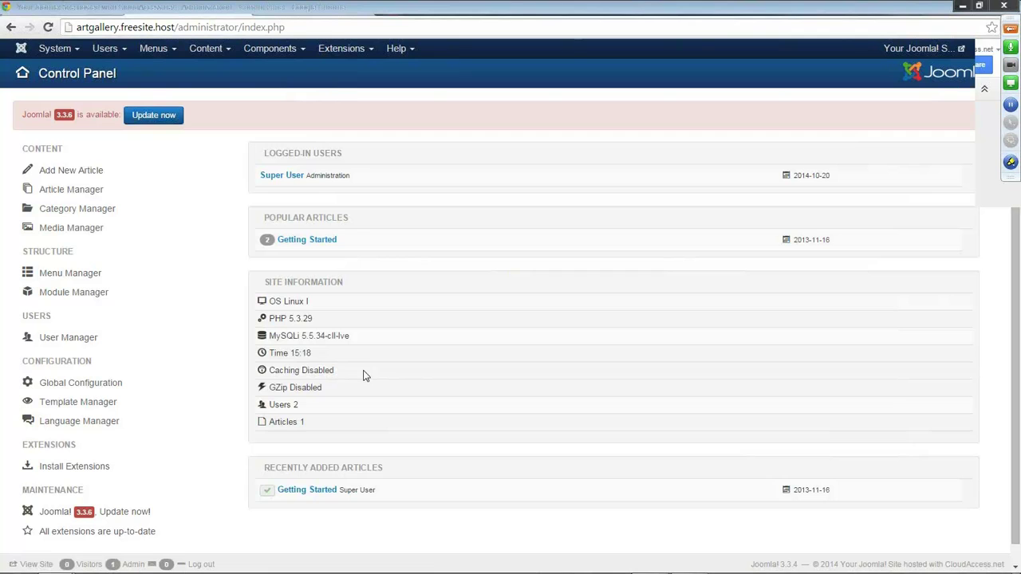
Open the art gallery's public front page and flip between it and the admin Control Panel.
click(918, 48)
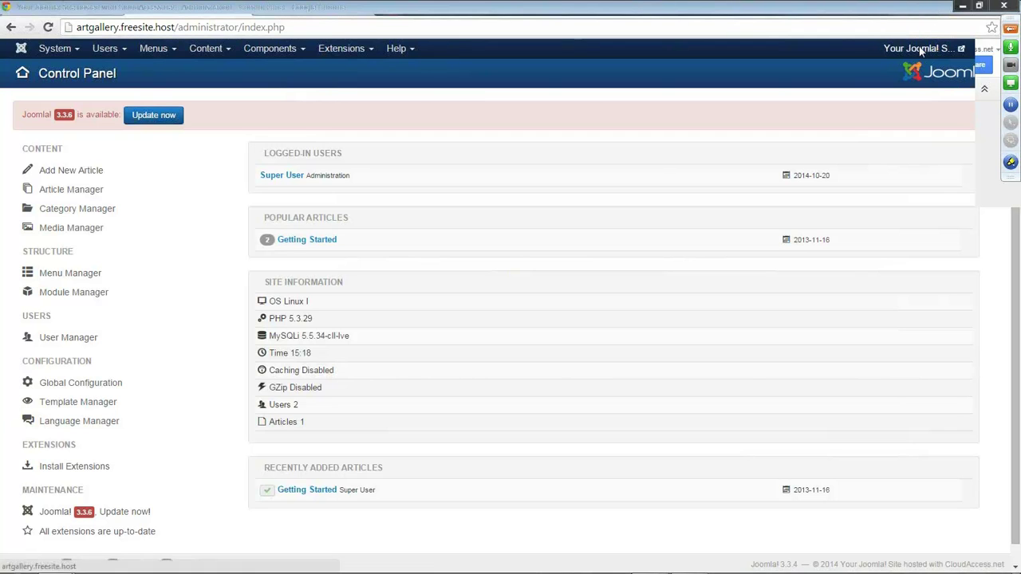
click(205, 8)
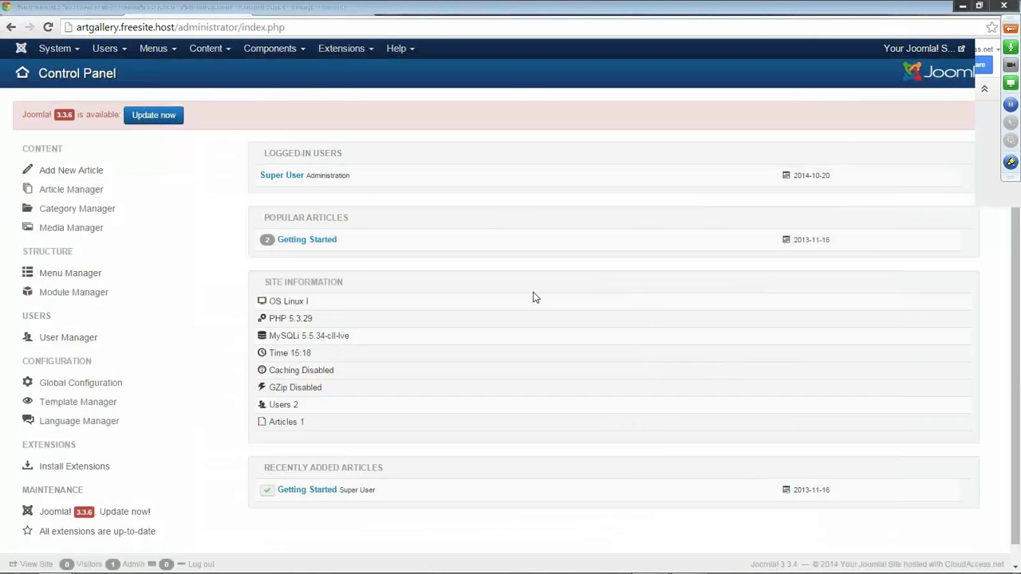
click(299, 11)
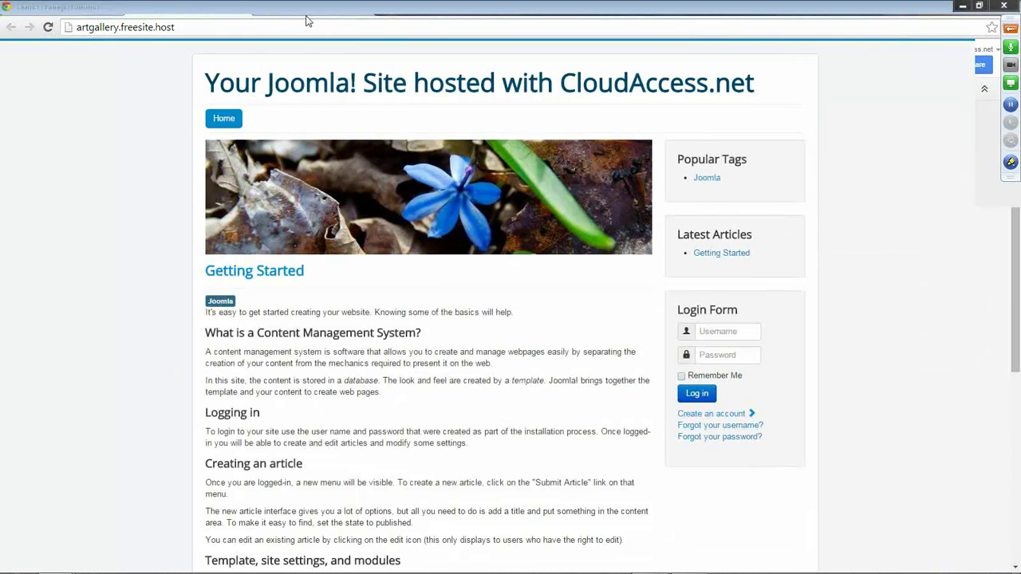
click(190, 7)
click(289, 14)
click(198, 12)
click(290, 14)
Go to cloudaccess.net in a new tab and follow the footer's Joomla Templates link.
key(ctrl+t)
text(cloudaccess.)
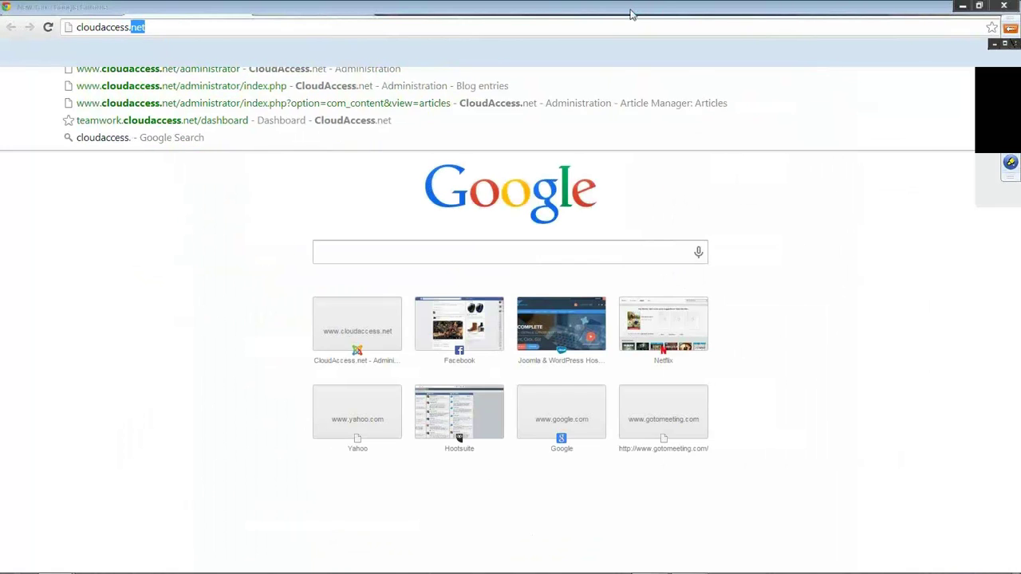
key(Return)
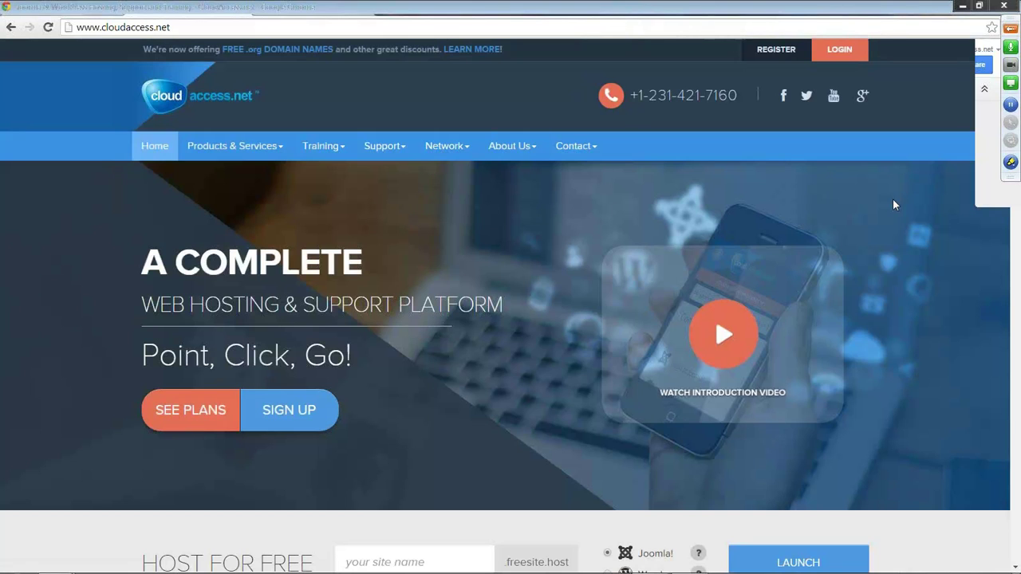
scroll(961, 269, down, 5)
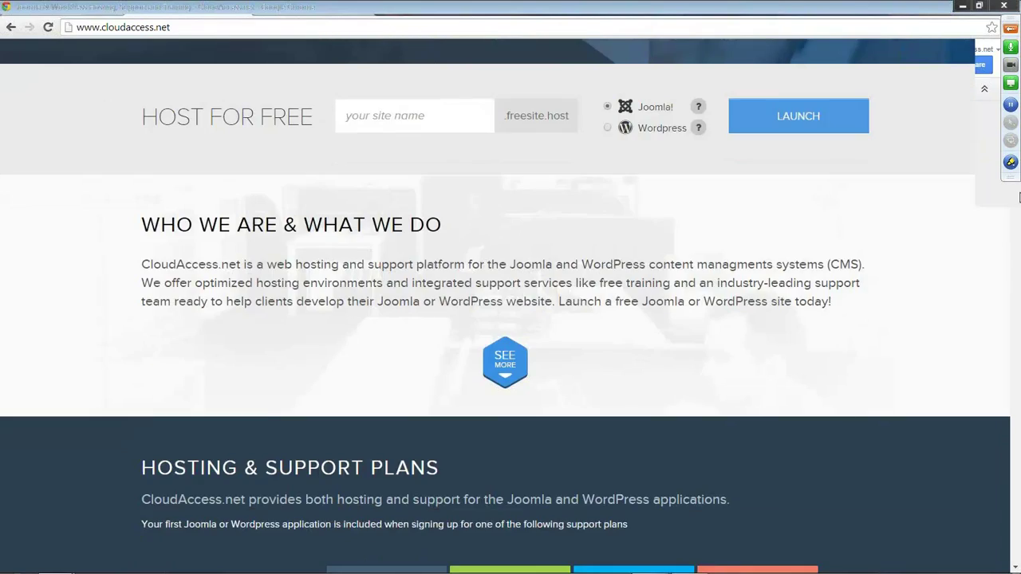
scroll(1015, 250, down, 15)
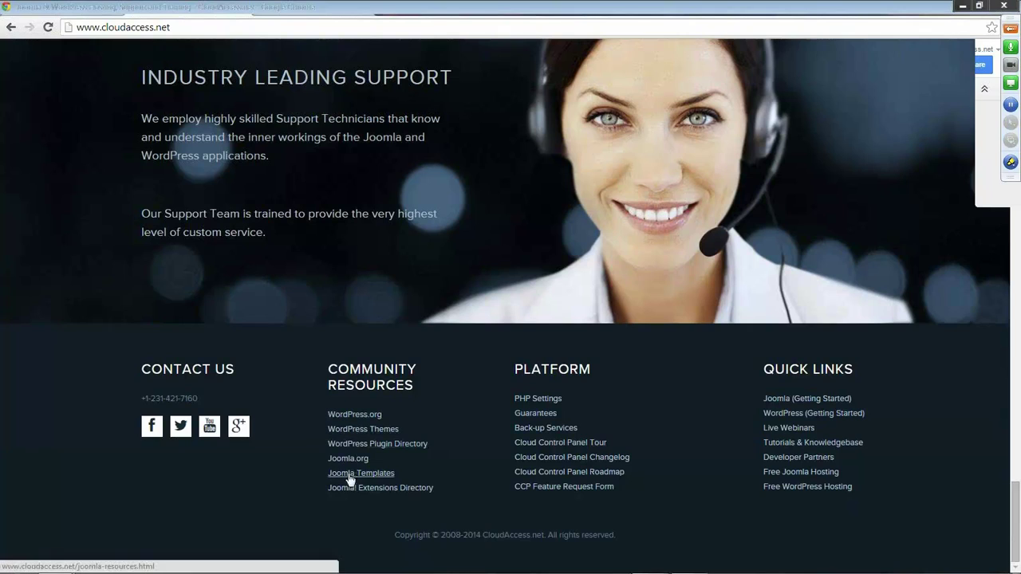
click(380, 476)
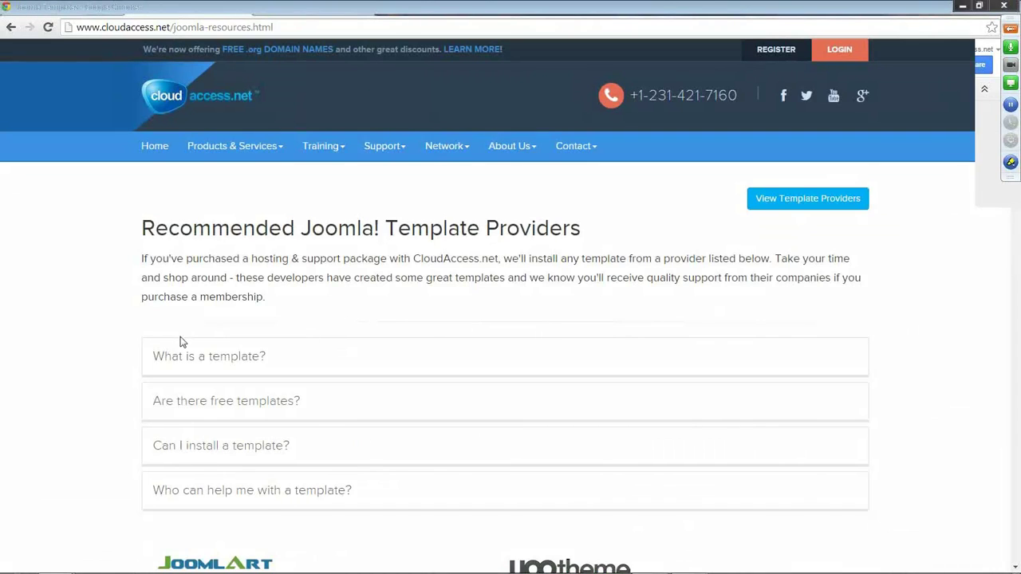
Scroll through the recommended template providers and open RocketTheme's site.
scroll(184, 339, down, 1)
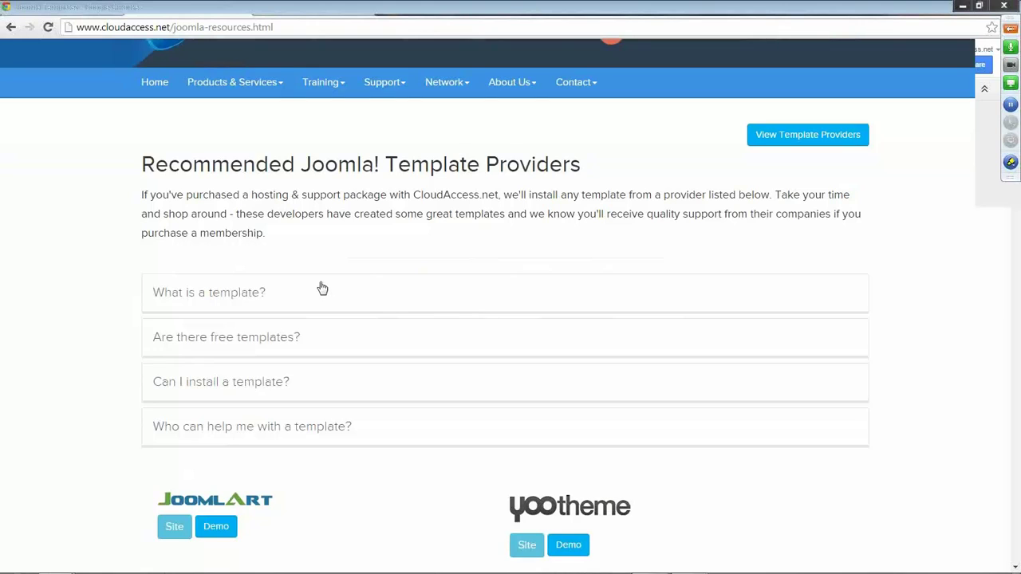
scroll(323, 288, down, 6)
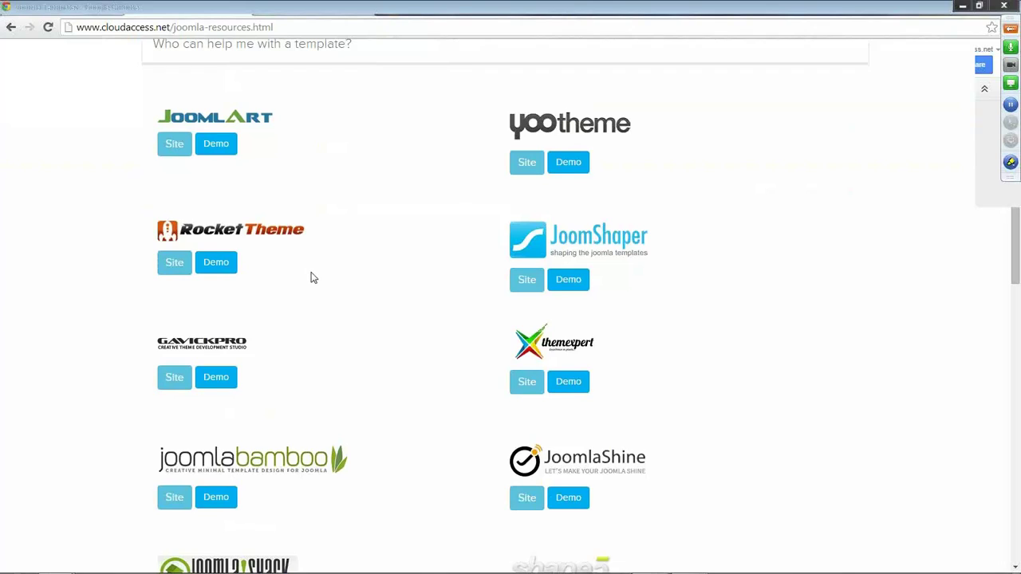
scroll(312, 284, down, 1)
scroll(314, 285, down, 5)
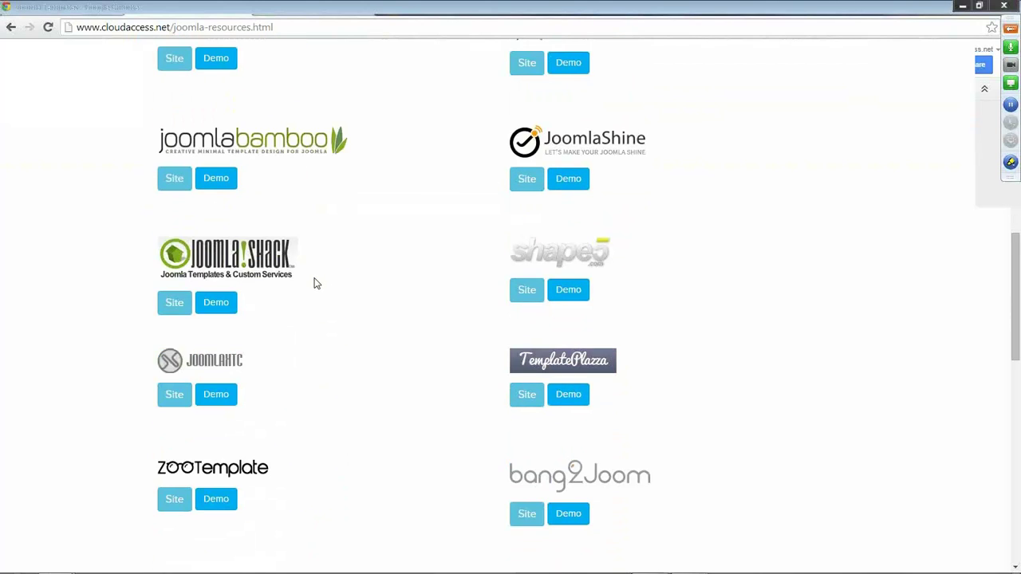
scroll(316, 285, down, 1)
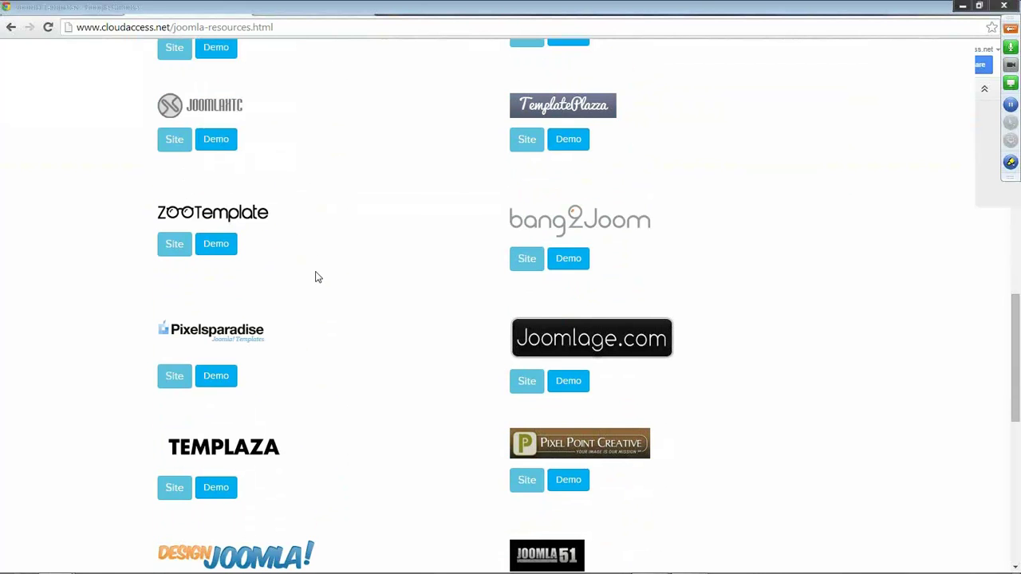
scroll(286, 311, down, 5)
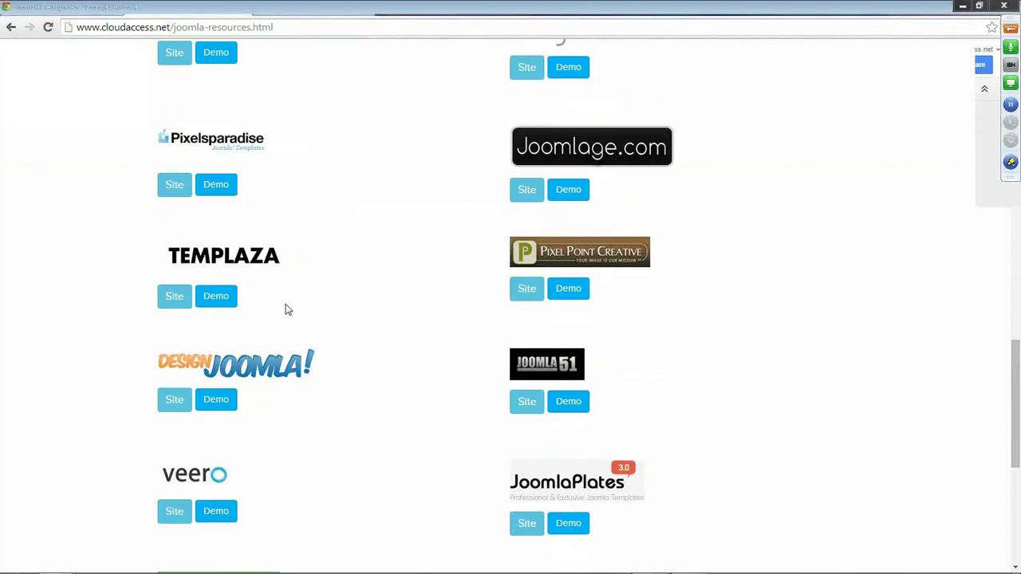
key(Home)
scroll(294, 312, down, 5)
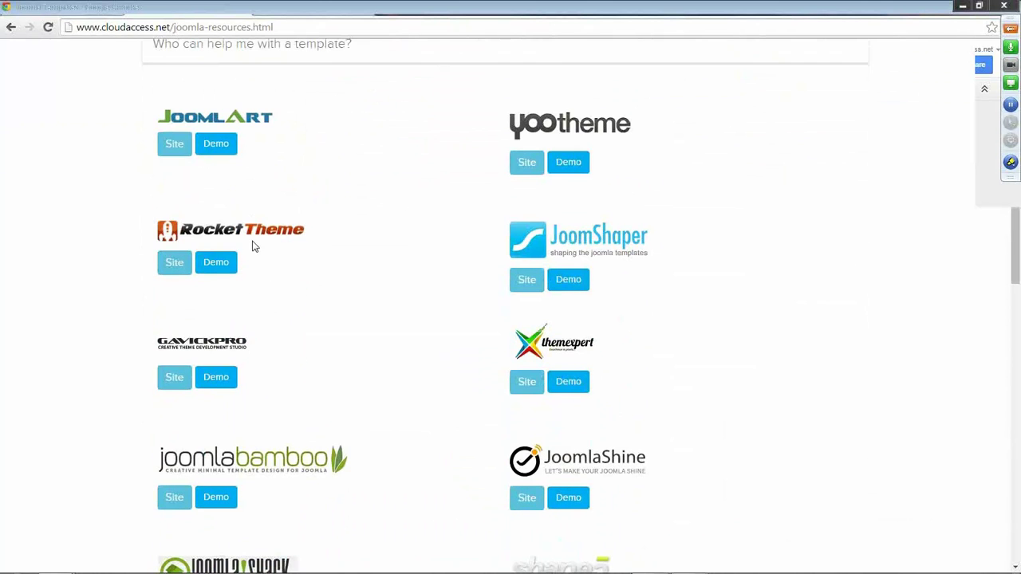
click(177, 267)
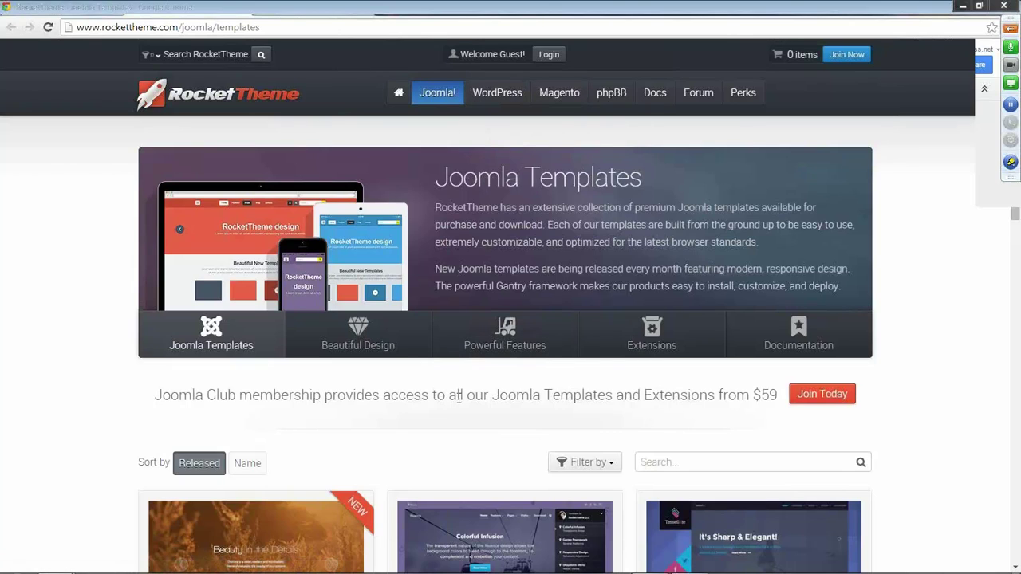
Go to RocketTheme's Joomla templates listing and launch the Chimera template demo.
mouse_move(445, 100)
click(447, 121)
scroll(84, 319, down, 4)
mouse_move(317, 381)
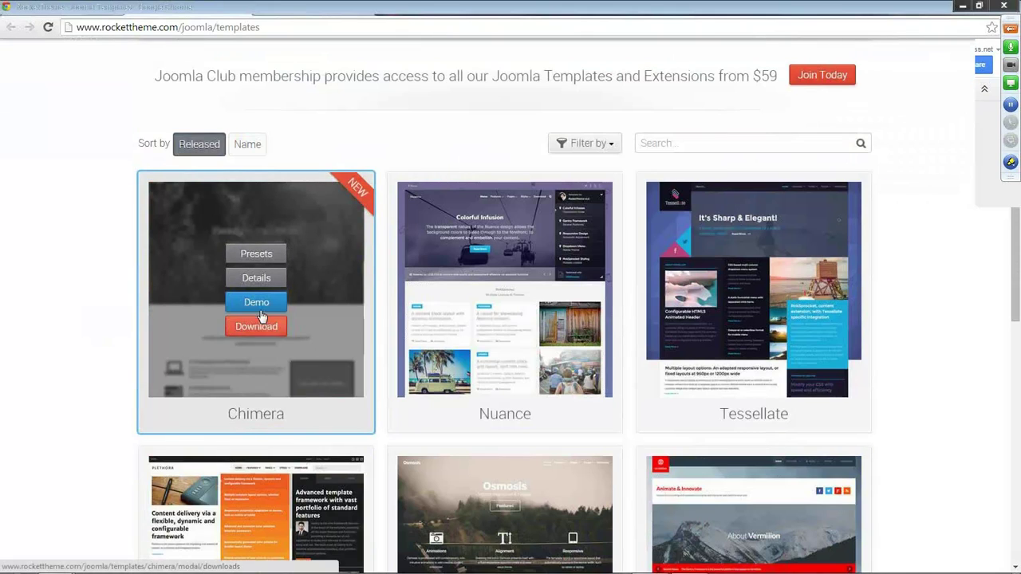
click(256, 304)
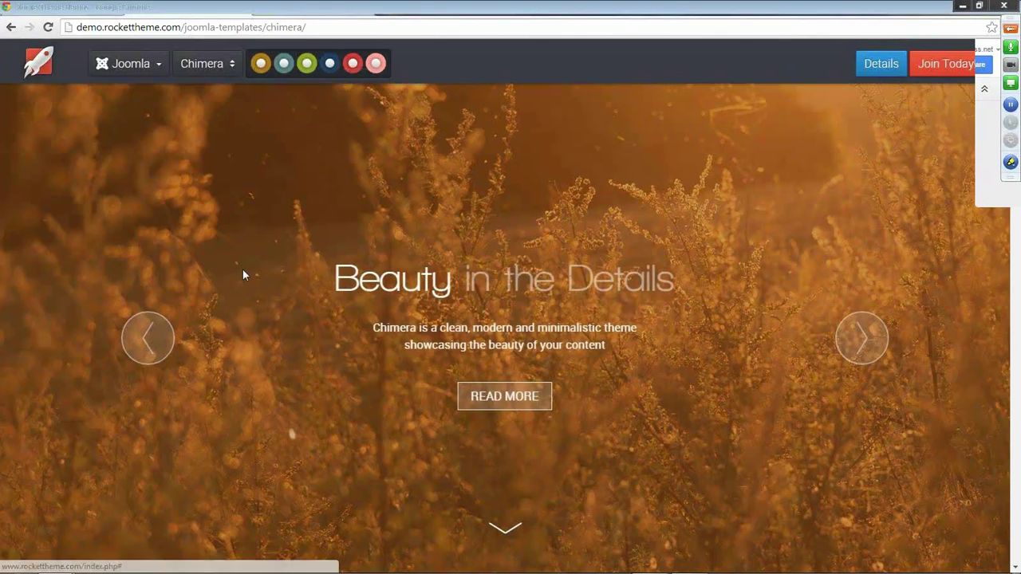
Cycle the Chimera demo's banner through its slides and back to the first.
scroll(247, 259, down, 3)
scroll(269, 251, up, 3)
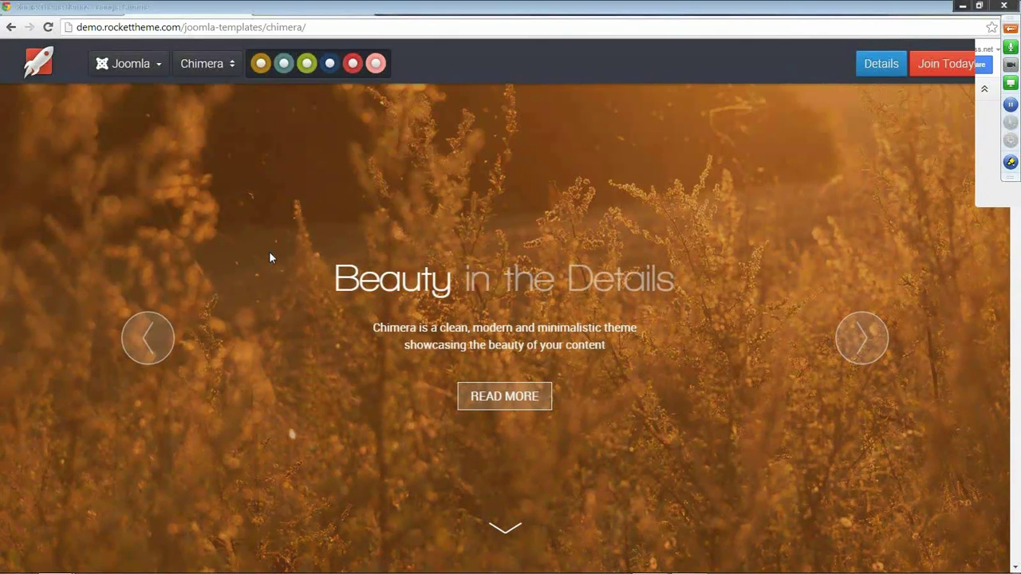
click(875, 349)
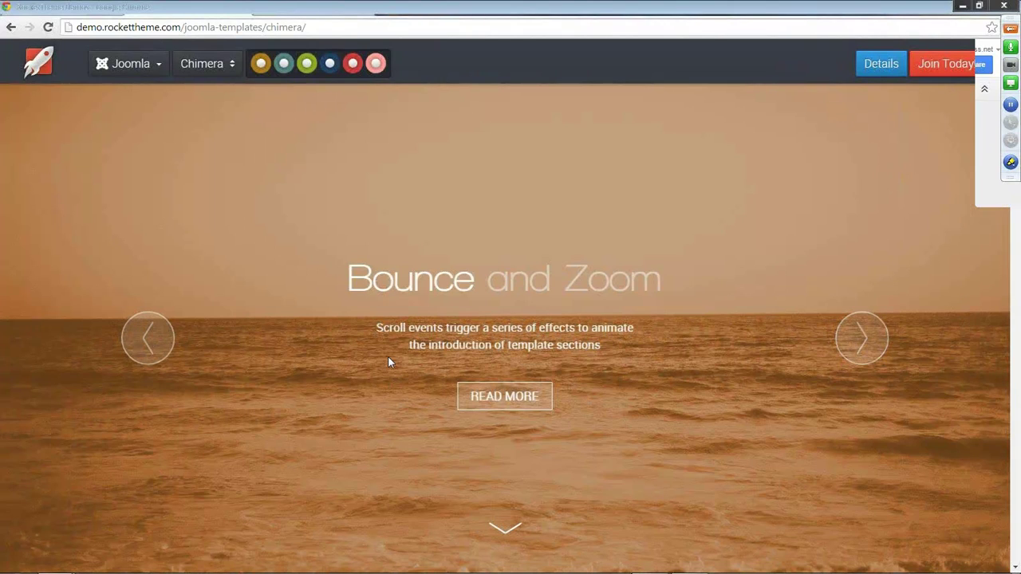
click(860, 343)
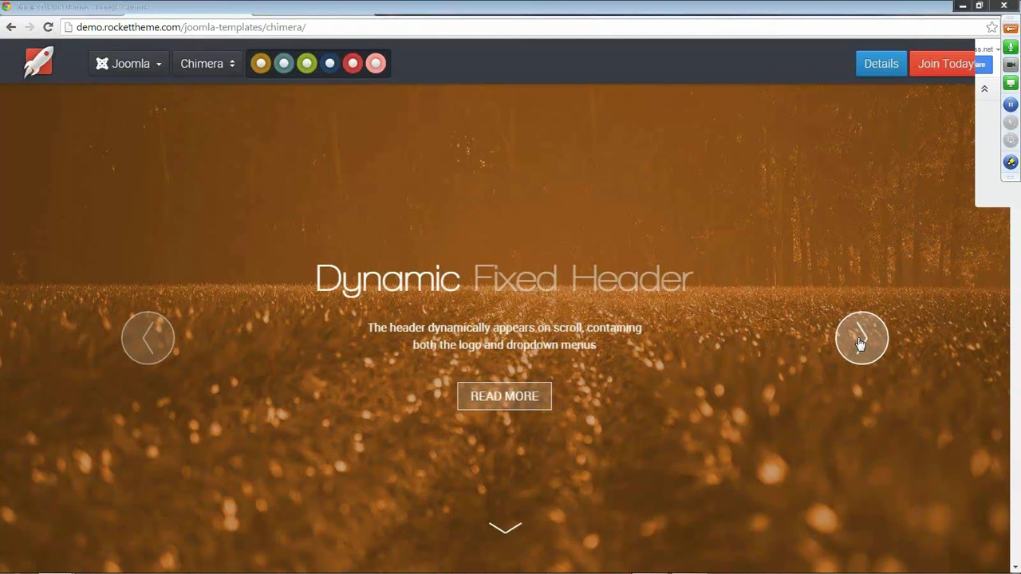
click(860, 343)
View the RokSprocket Module, Gantry Framework and Navigation Options feature descriptions.
scroll(574, 351, down, 5)
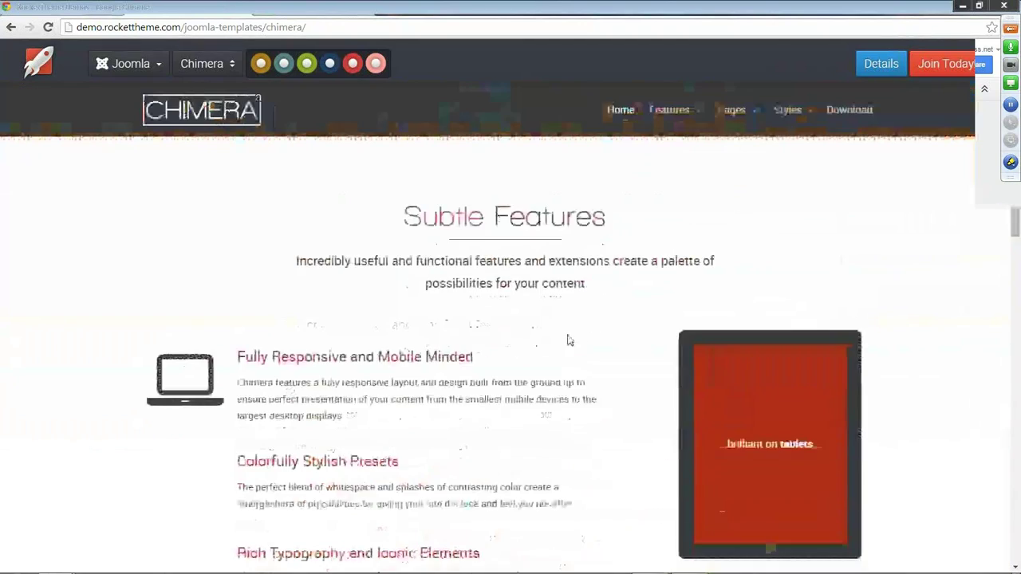
scroll(207, 195, down, 1)
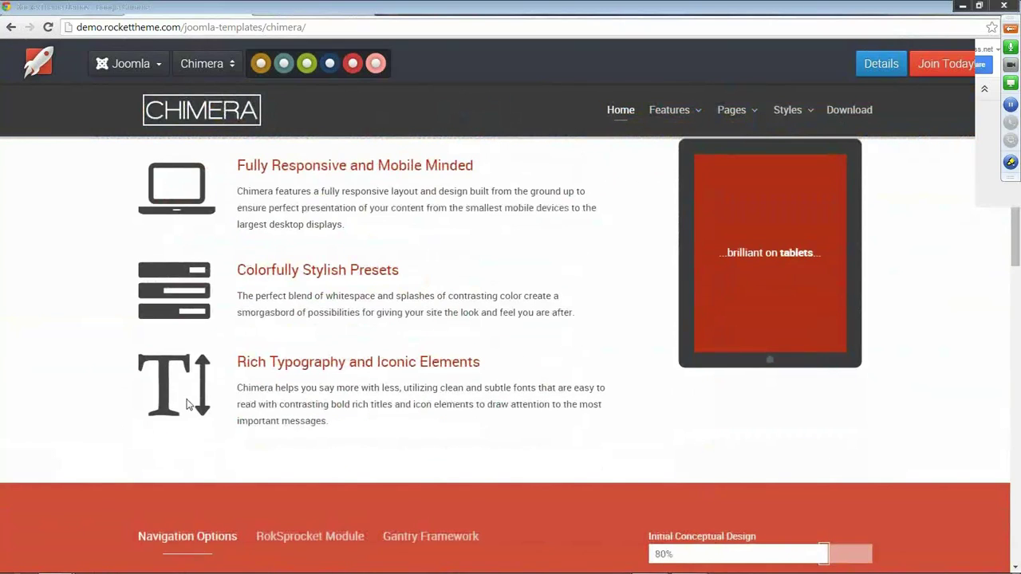
scroll(241, 363, up, 1)
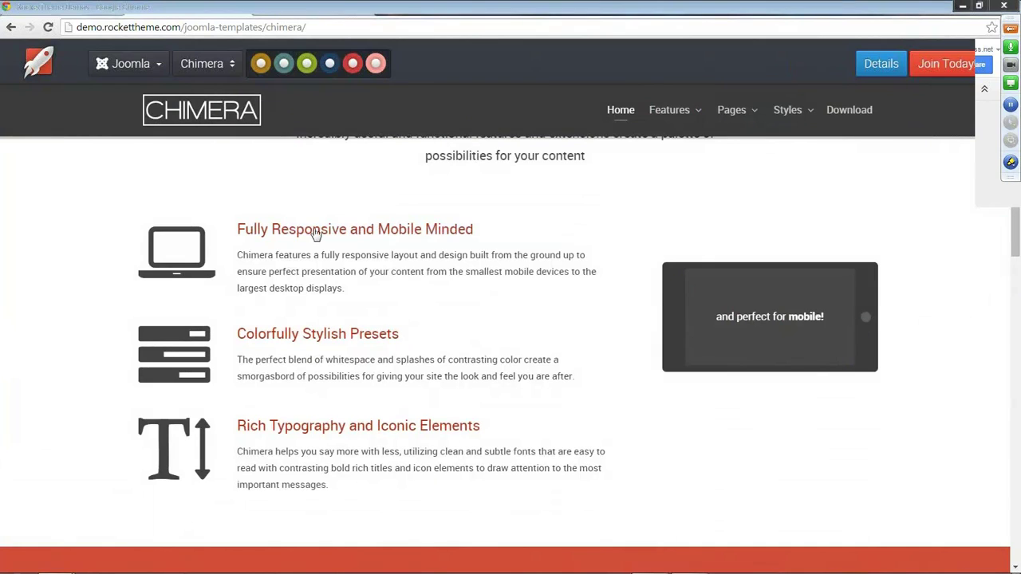
scroll(393, 355, down, 1)
scroll(393, 355, down, 4)
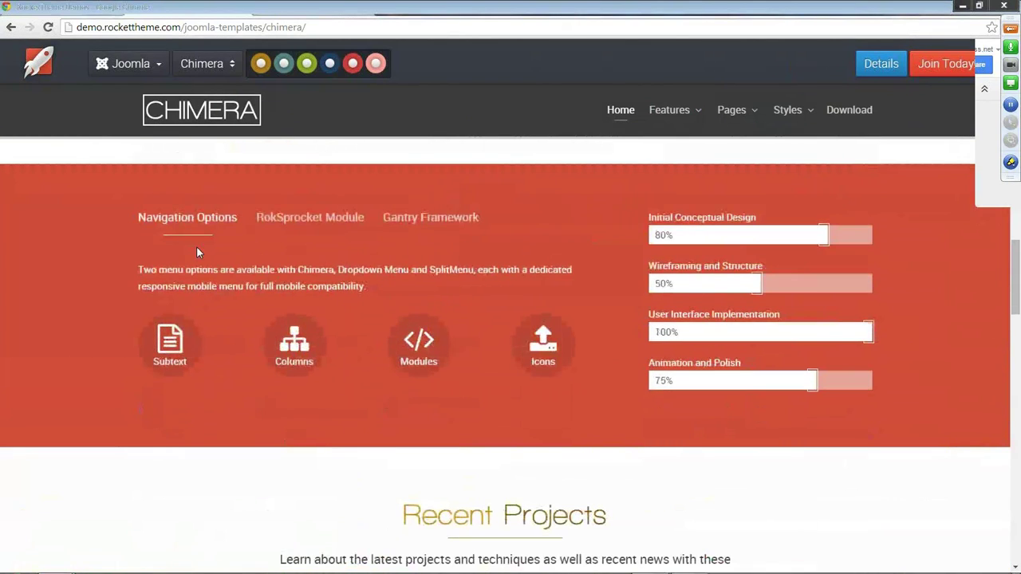
click(306, 221)
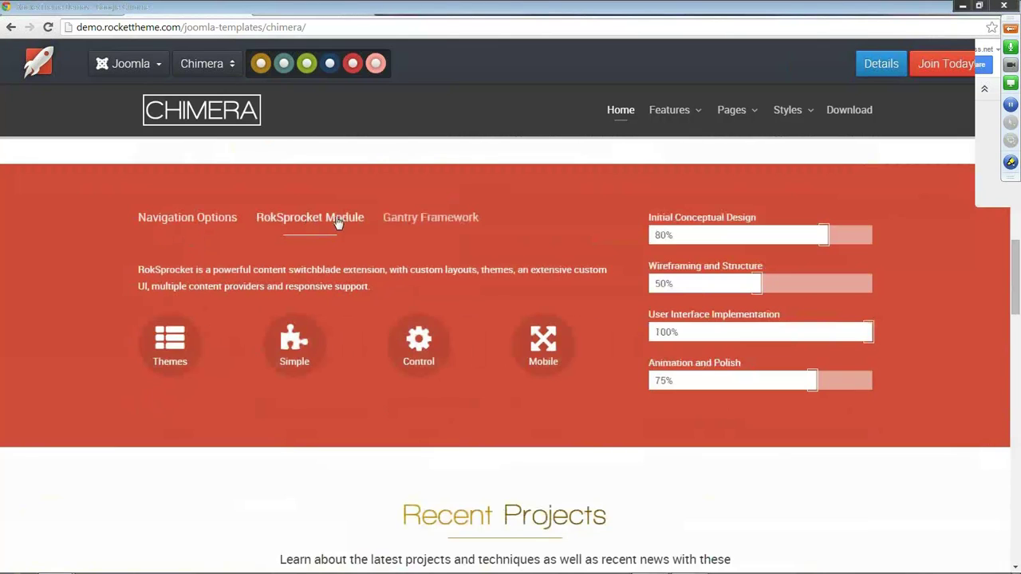
click(451, 220)
click(306, 224)
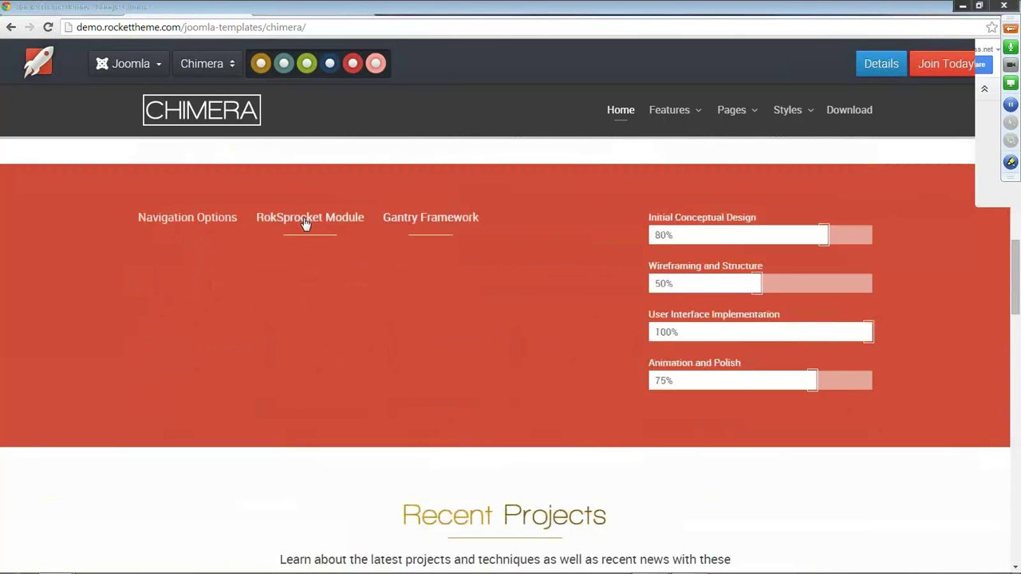
click(202, 220)
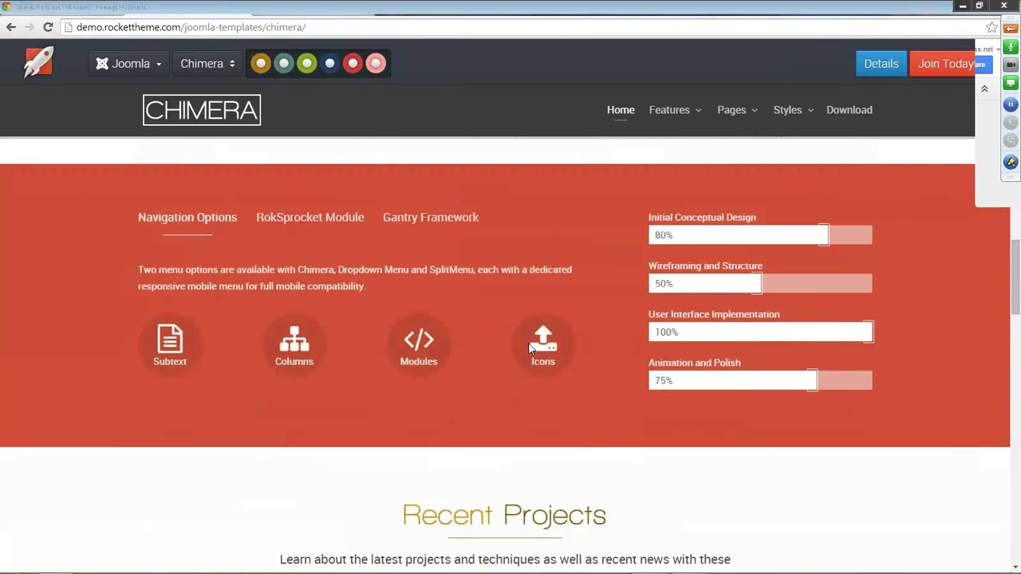
Show the second and third sets of project cards and scroll down to the footer.
scroll(378, 388, down, 4)
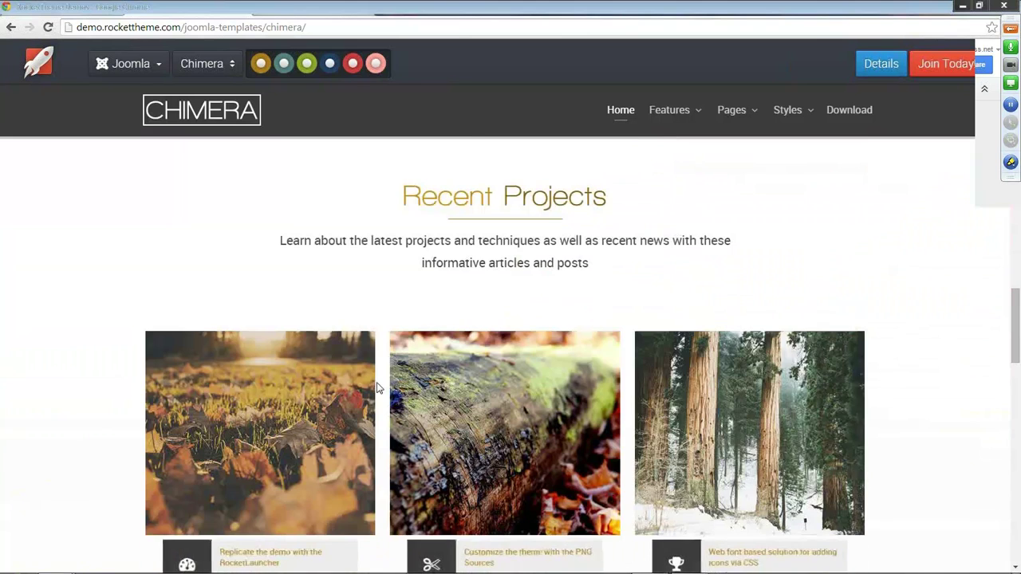
scroll(379, 387, down, 1)
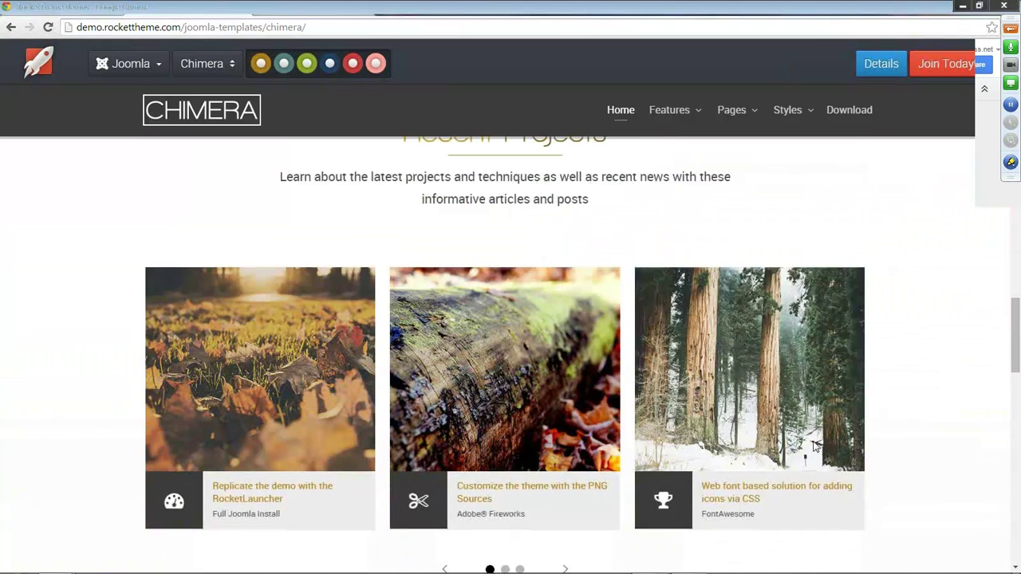
scroll(815, 445, down, 1)
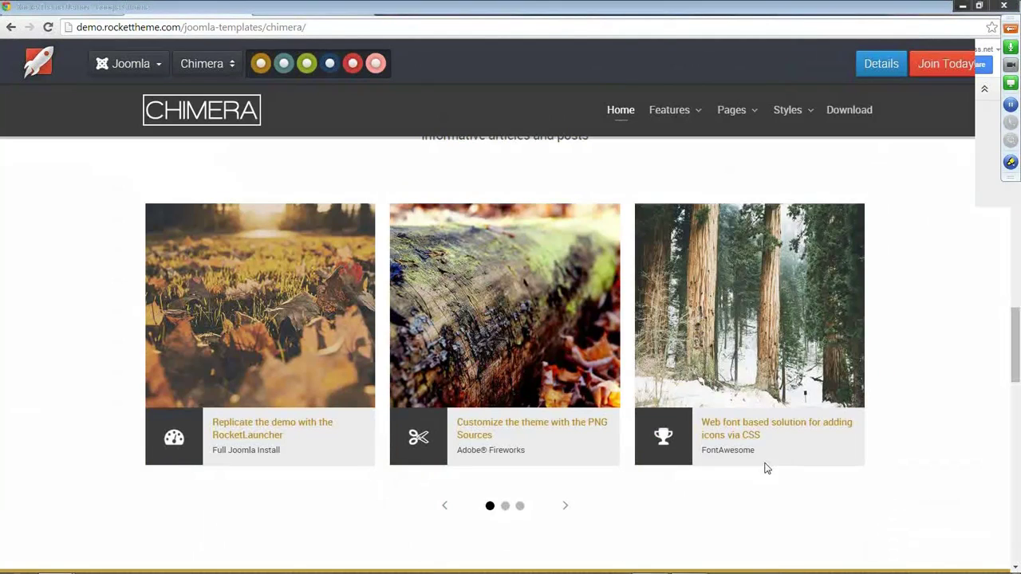
click(505, 507)
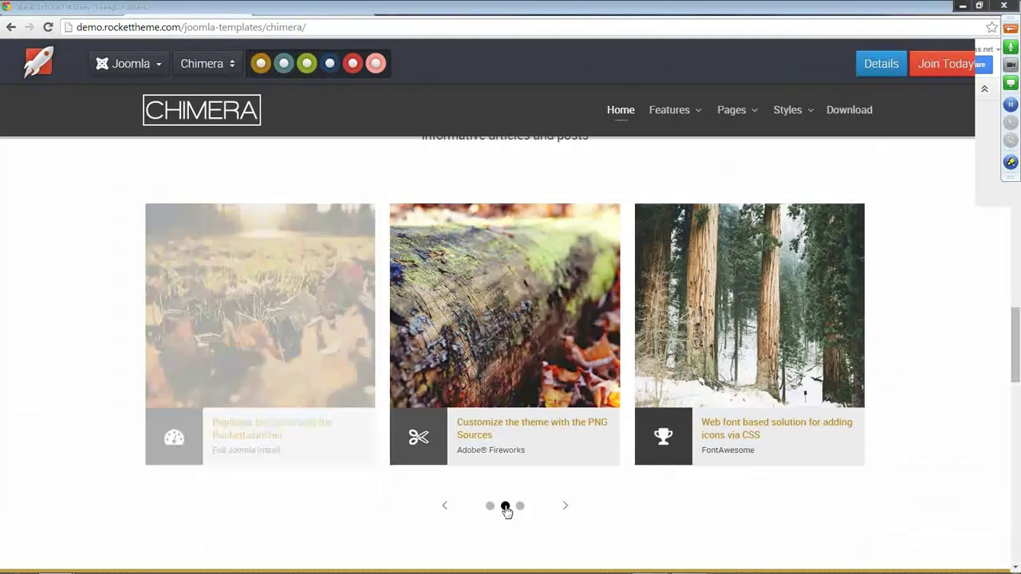
click(521, 508)
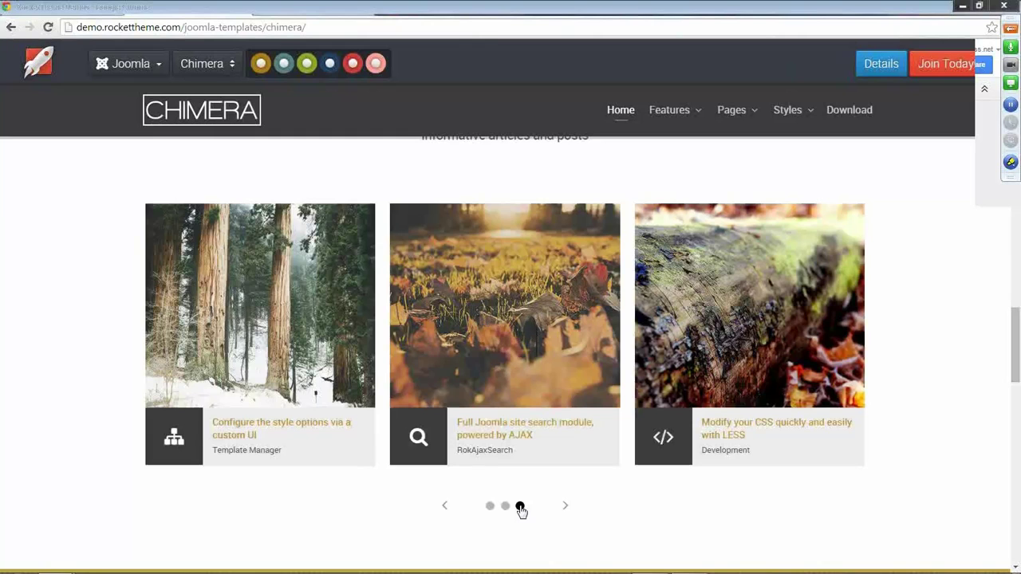
scroll(654, 510, down, 1)
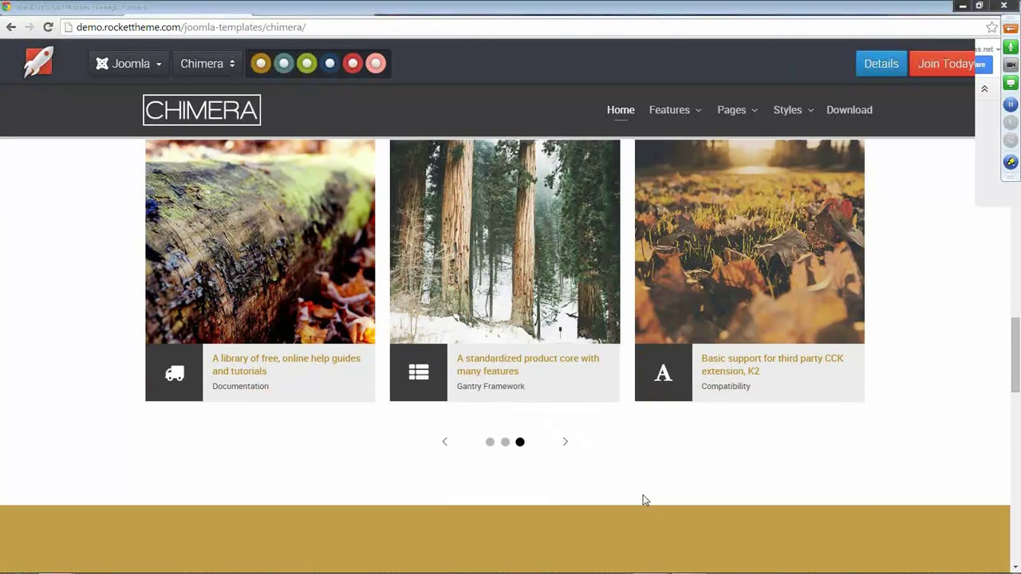
scroll(632, 468, down, 5)
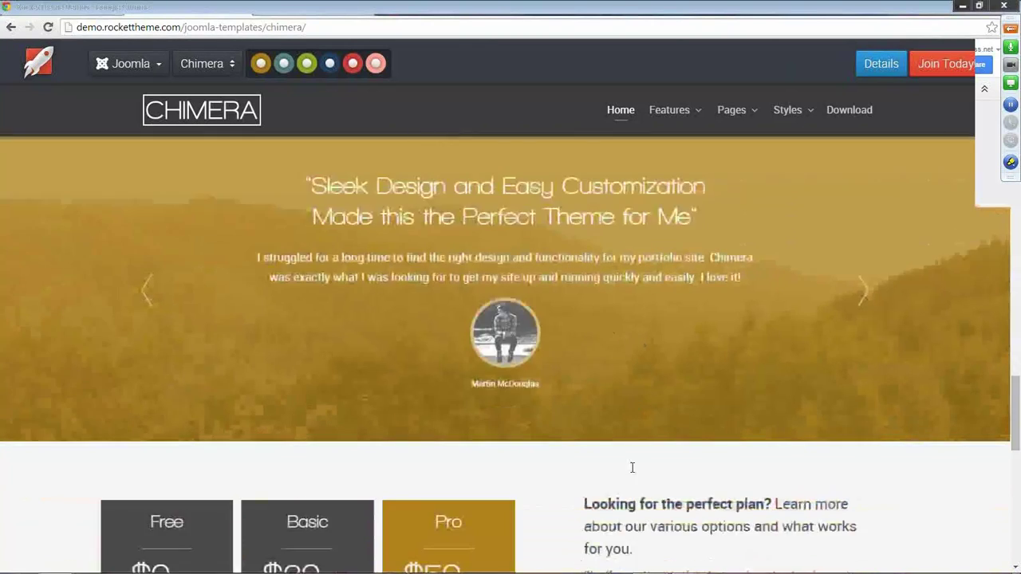
scroll(632, 468, down, 3)
scroll(632, 468, up, 2)
scroll(631, 471, down, 3)
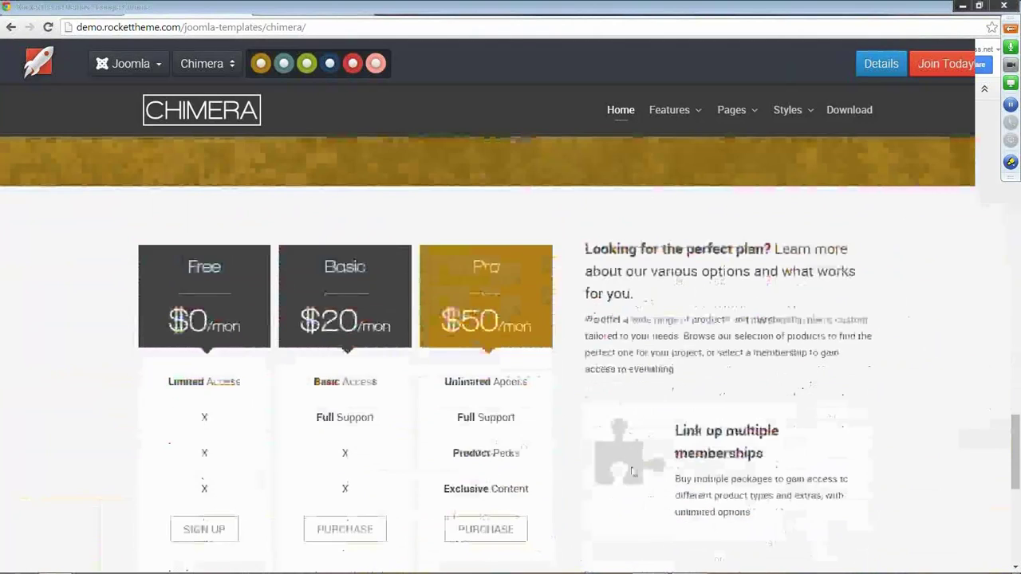
scroll(632, 471, down, 2)
scroll(628, 465, down, 3)
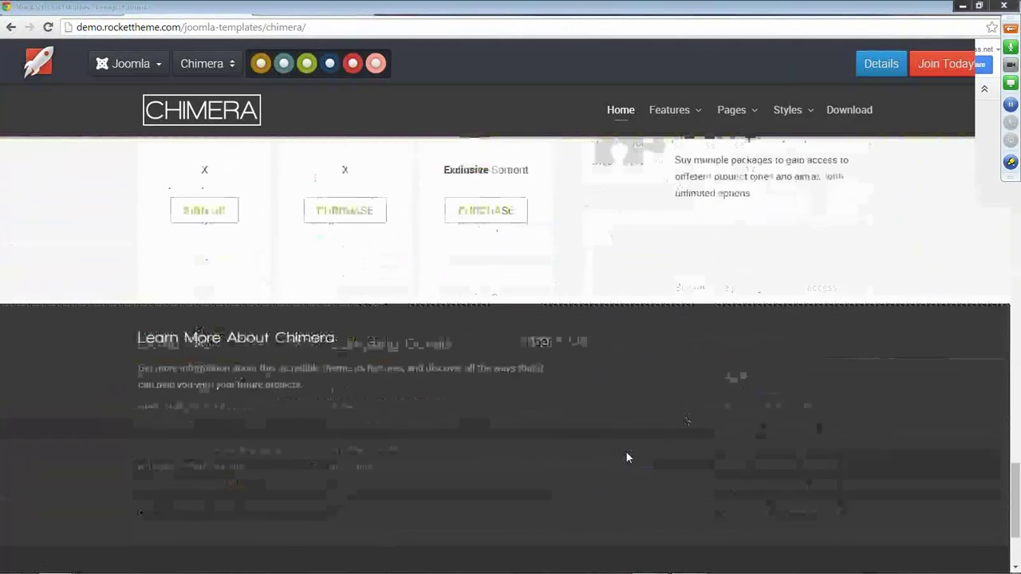
scroll(627, 457, down, 2)
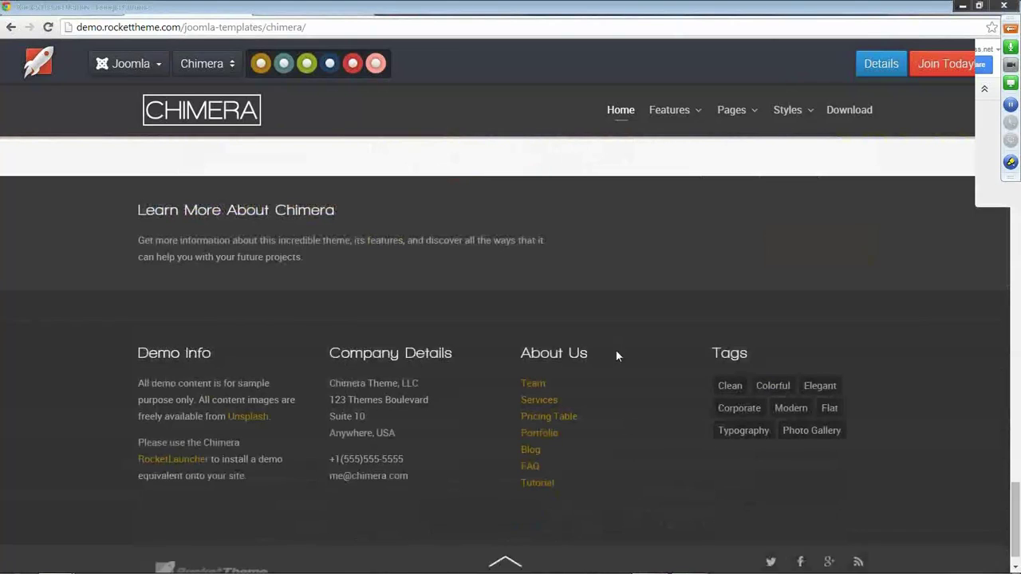
scroll(631, 403, up, 20)
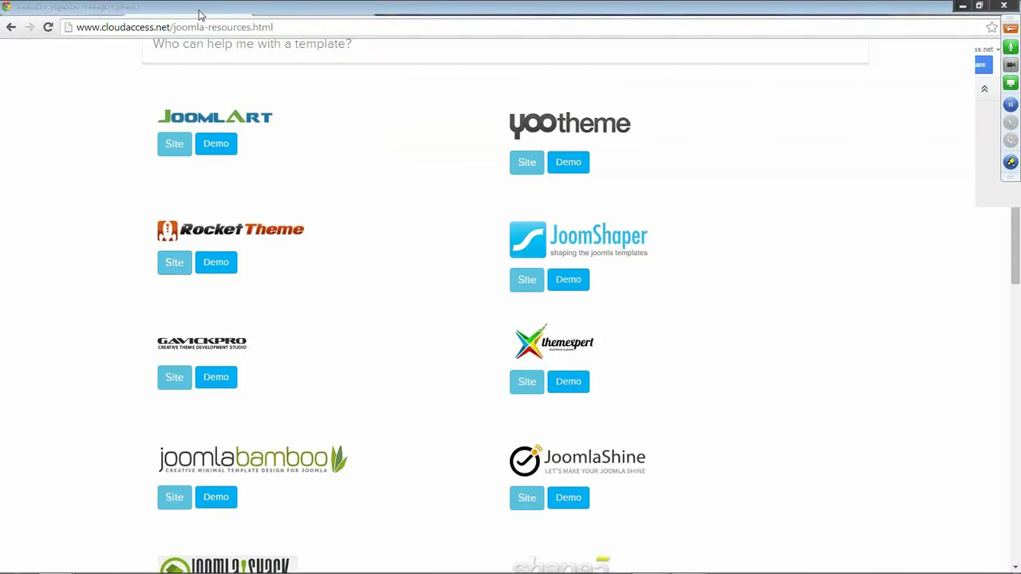
click(300, 12)
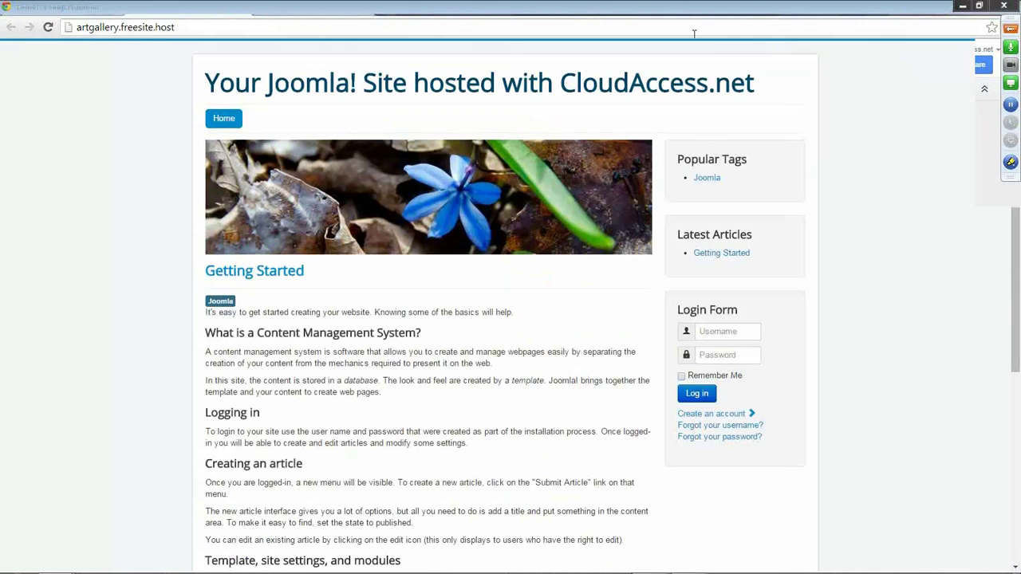
click(678, 13)
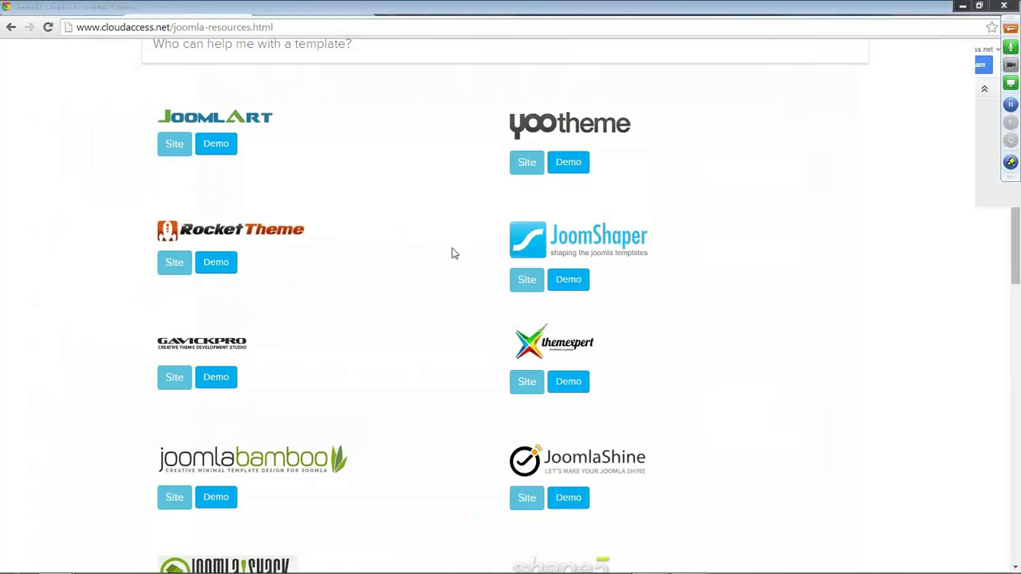
scroll(452, 253, up, 5)
mouse_move(337, 150)
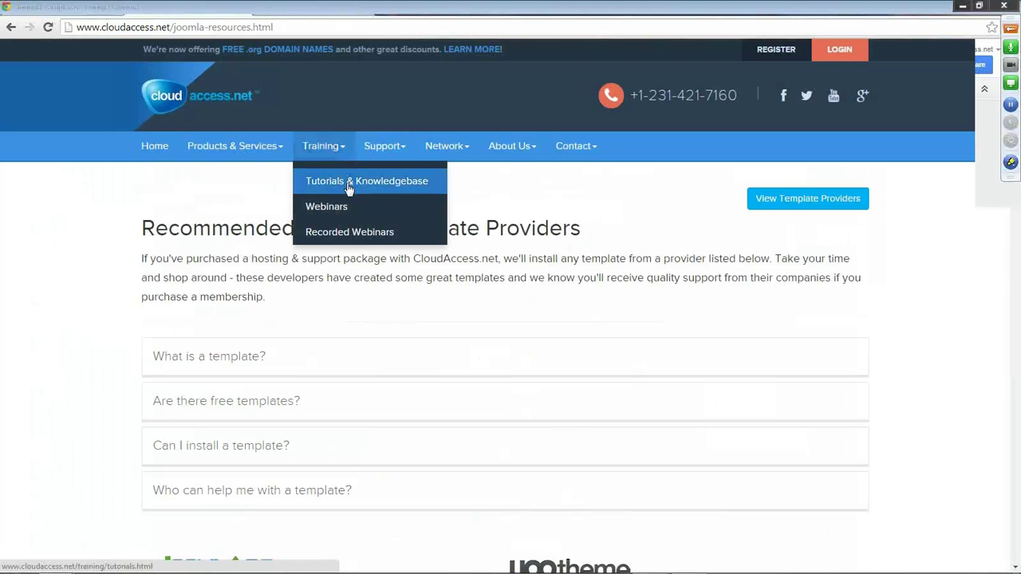
Open the Joomla! 3 tutorials from CloudAccess's tutorials and knowledgebase page.
click(335, 192)
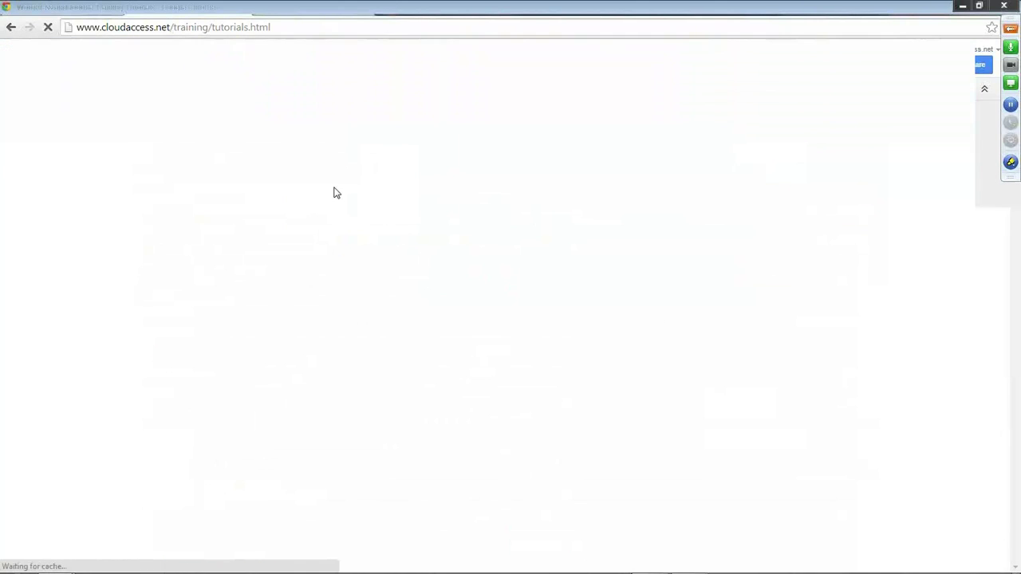
scroll(309, 298, down, 2)
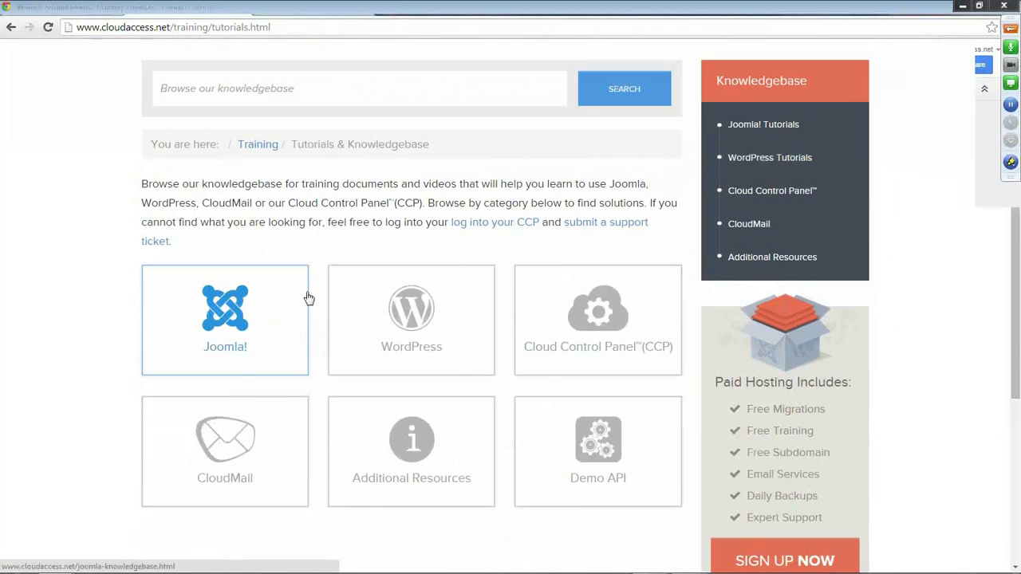
click(227, 303)
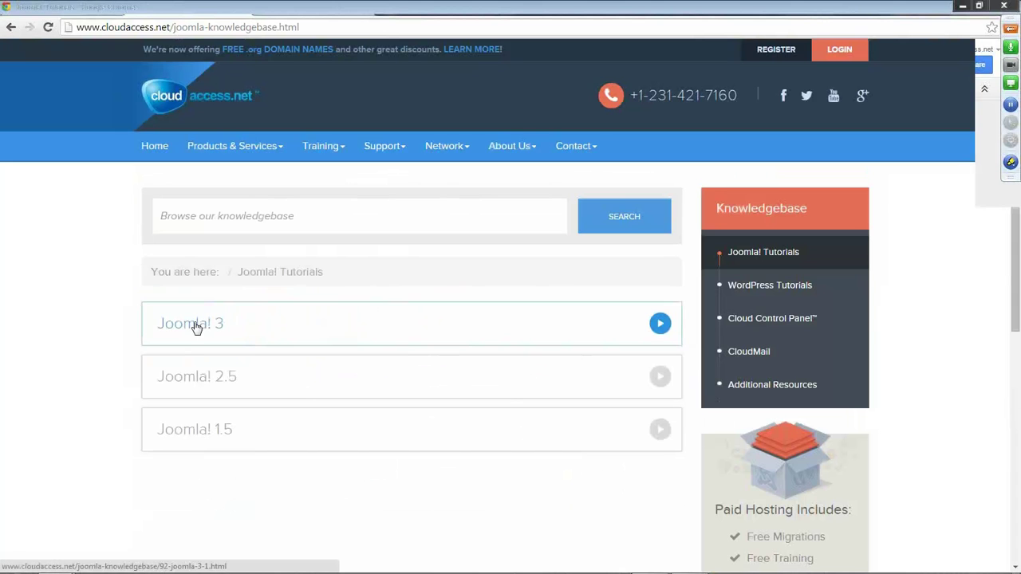
click(201, 327)
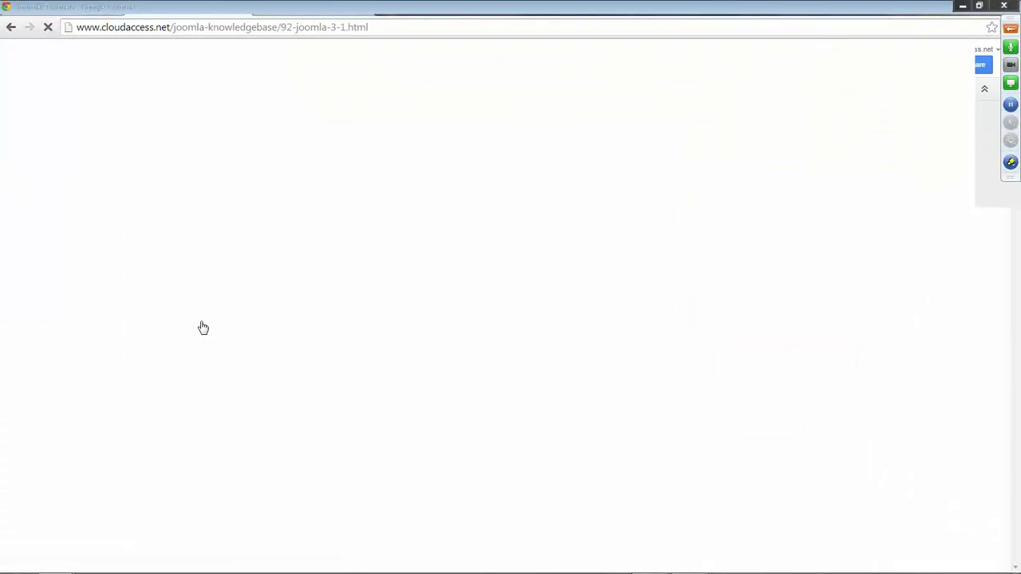
Open the Protostar Module Map (Joomla 3) article and scroll down to its module position diagram.
scroll(118, 308, down, 2)
scroll(119, 308, down, 4)
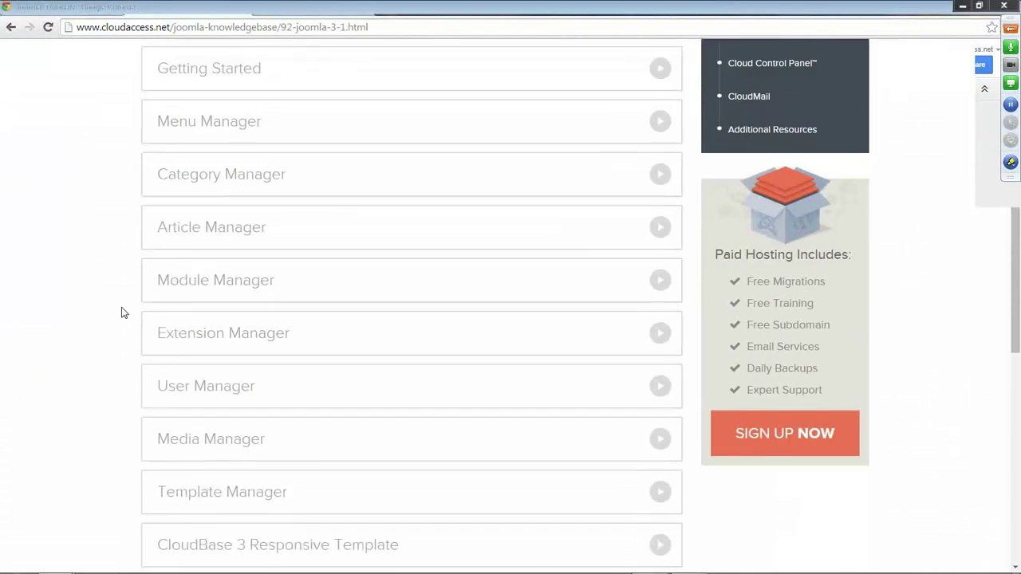
click(265, 351)
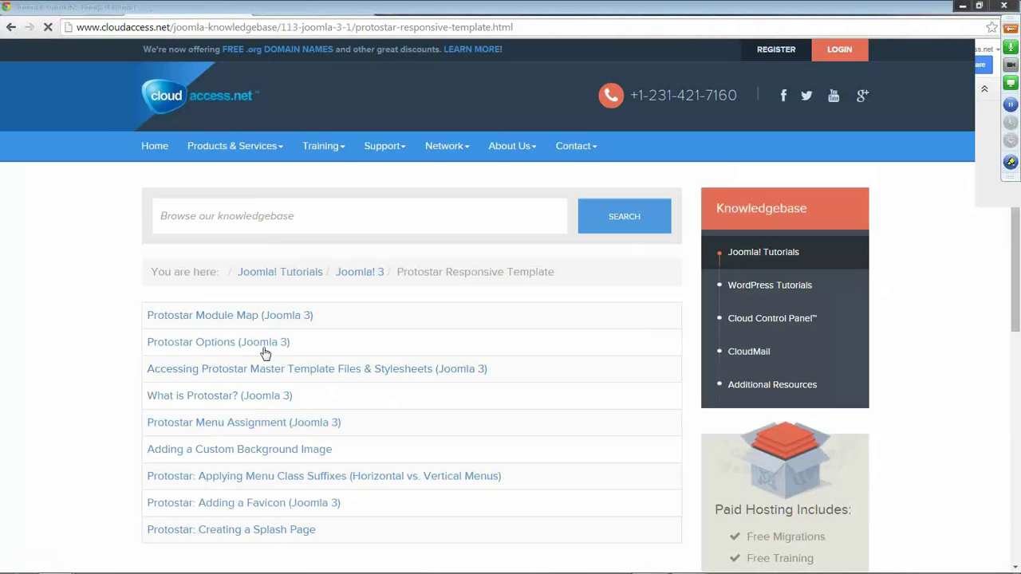
scroll(116, 299, down, 2)
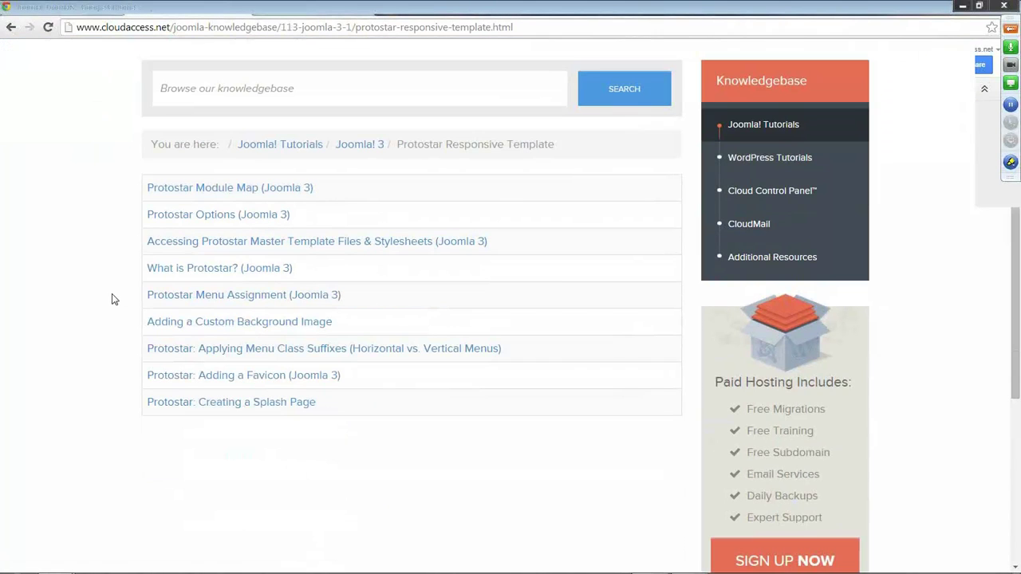
click(236, 190)
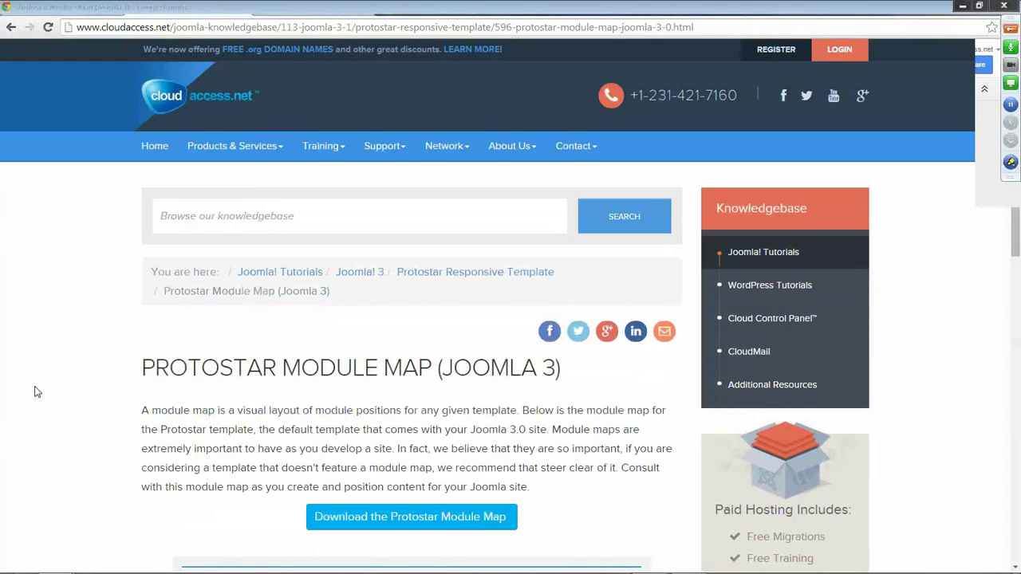
scroll(56, 375, down, 3)
scroll(88, 357, down, 3)
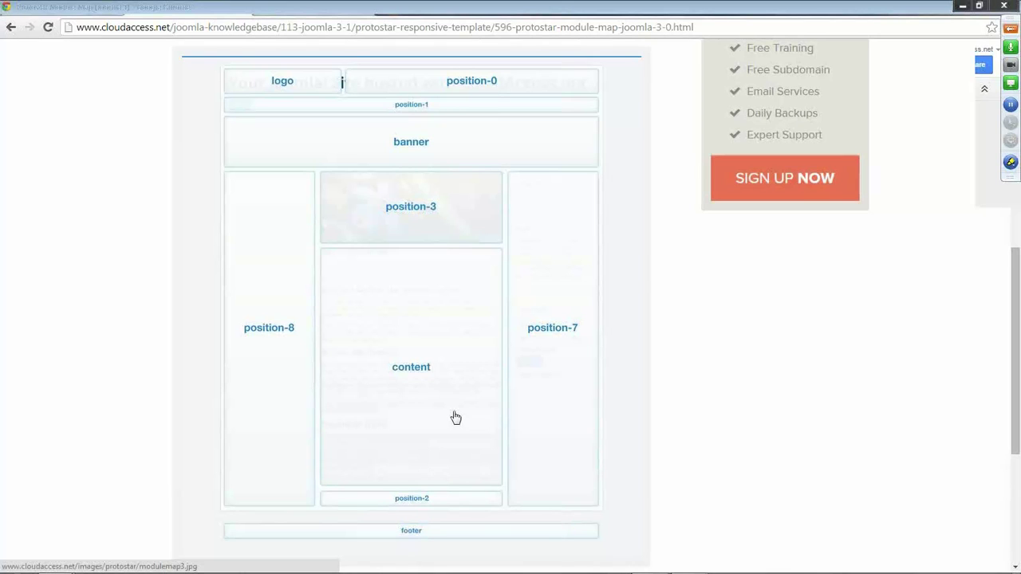
In the admin tab, open Extensions > Template Manager to list the Beez3, Hathor, isis and protostar styles.
click(189, 14)
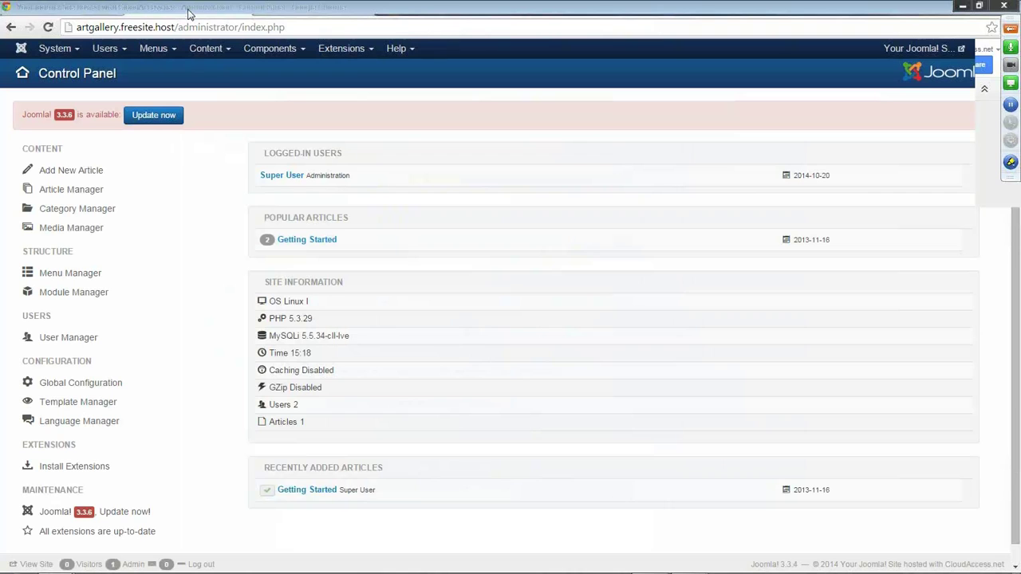
click(357, 52)
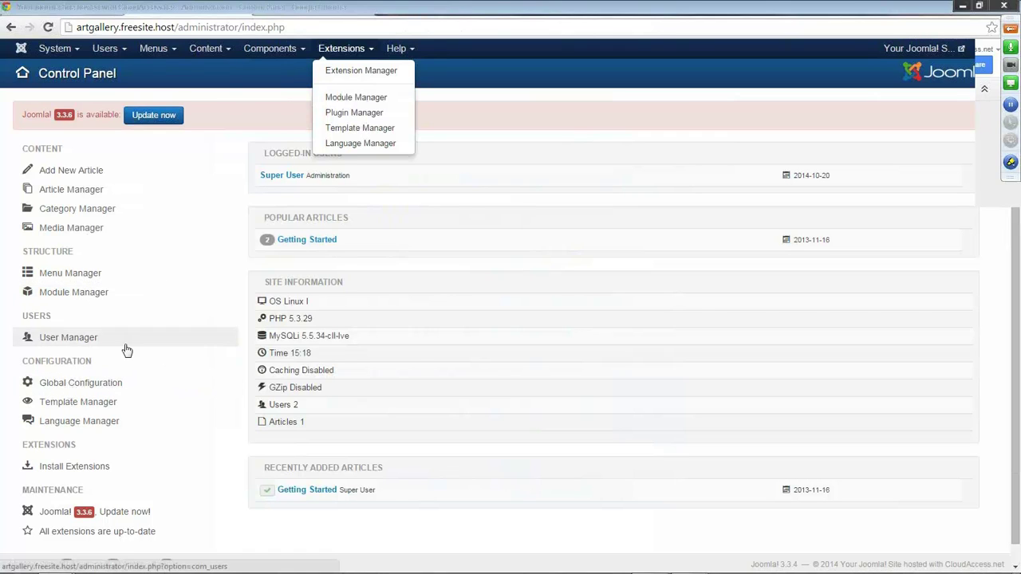
scroll(64, 315, down, 1)
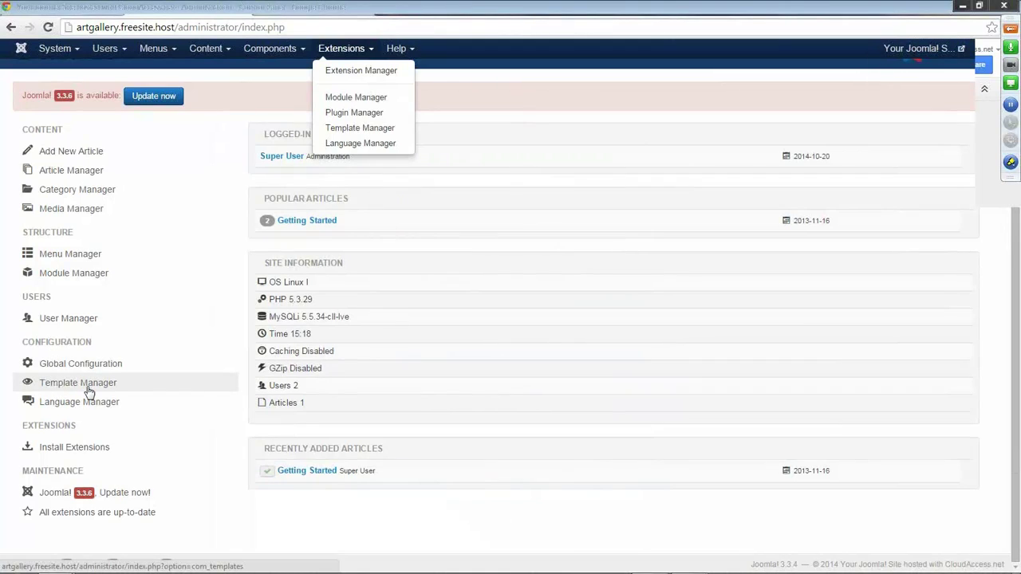
click(89, 393)
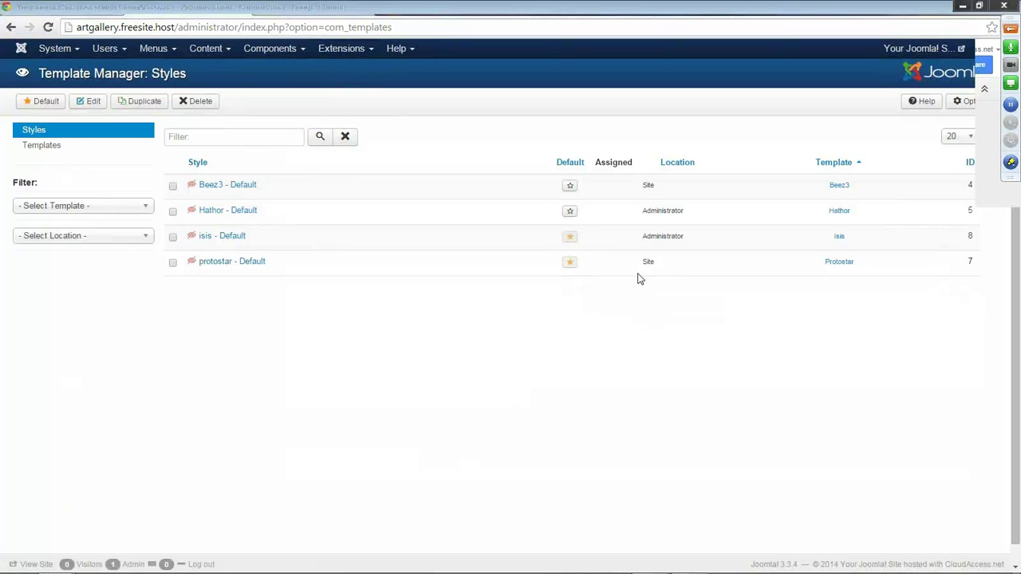
Highlight that protostar is the Site default and isis the Administrator default.
drag(651, 262, 643, 261)
click(666, 301)
drag(683, 237, 642, 236)
click(666, 292)
Make Hathor the admin default, restore isis, then make Beez3 the default Site template.
click(570, 213)
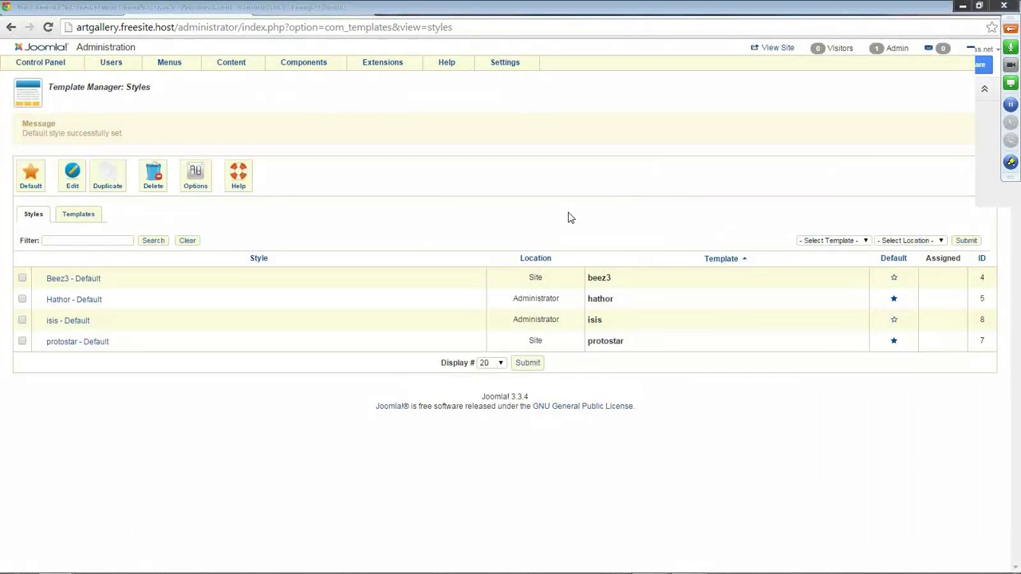
click(894, 320)
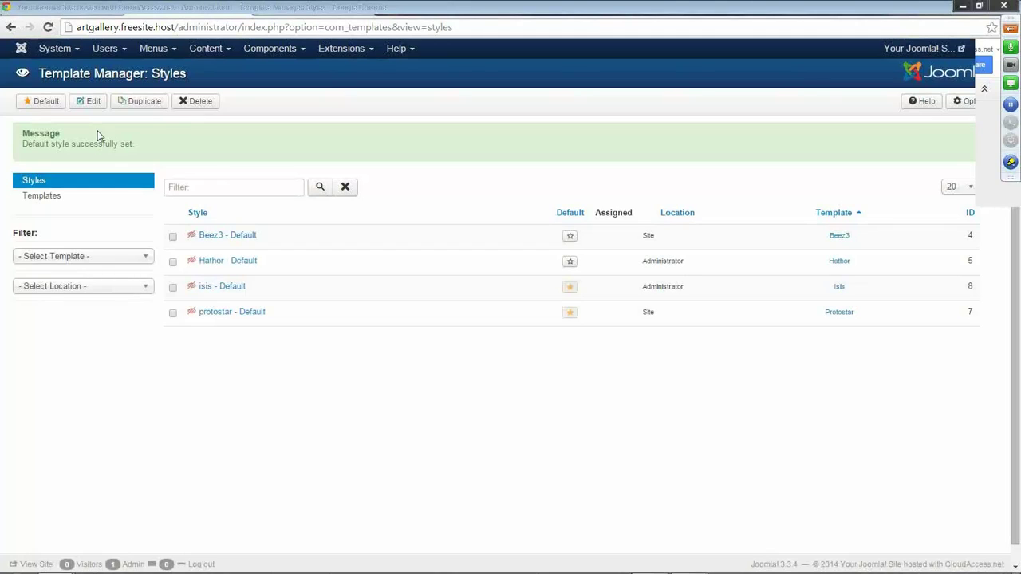
click(572, 238)
Preview Beez3 on the reloaded front end, then make protostar the default Site style again.
click(292, 13)
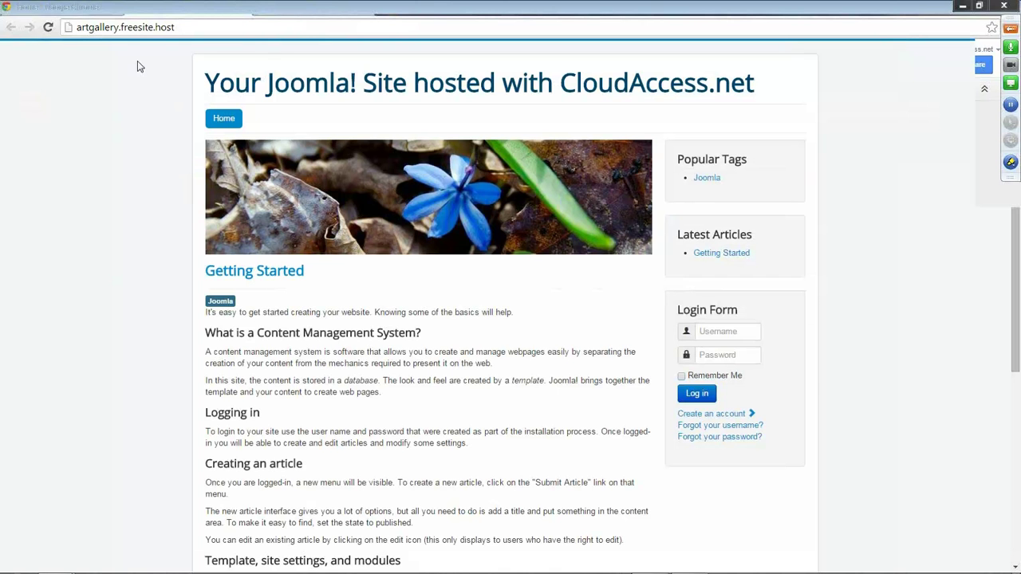
click(48, 29)
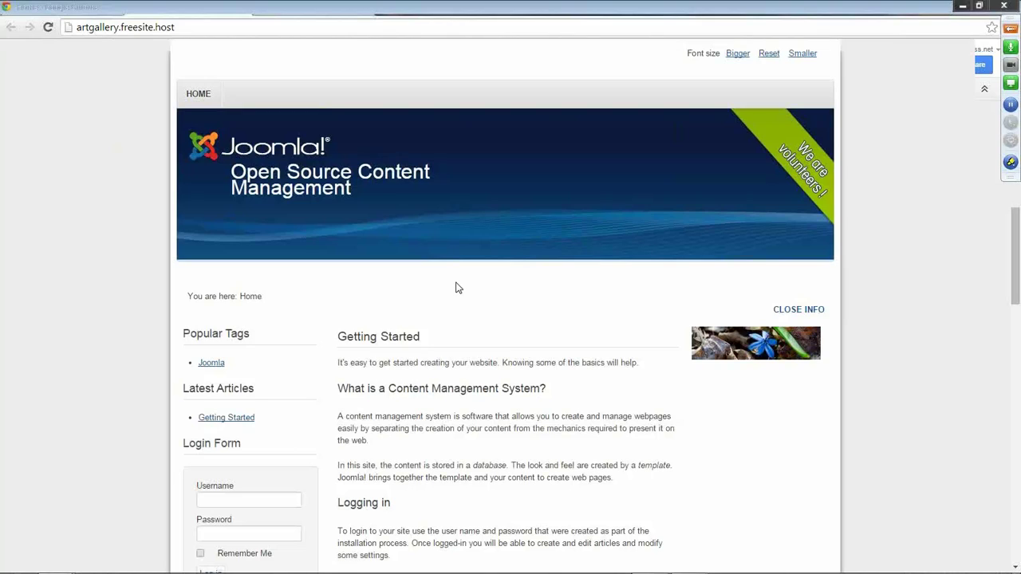
click(158, 11)
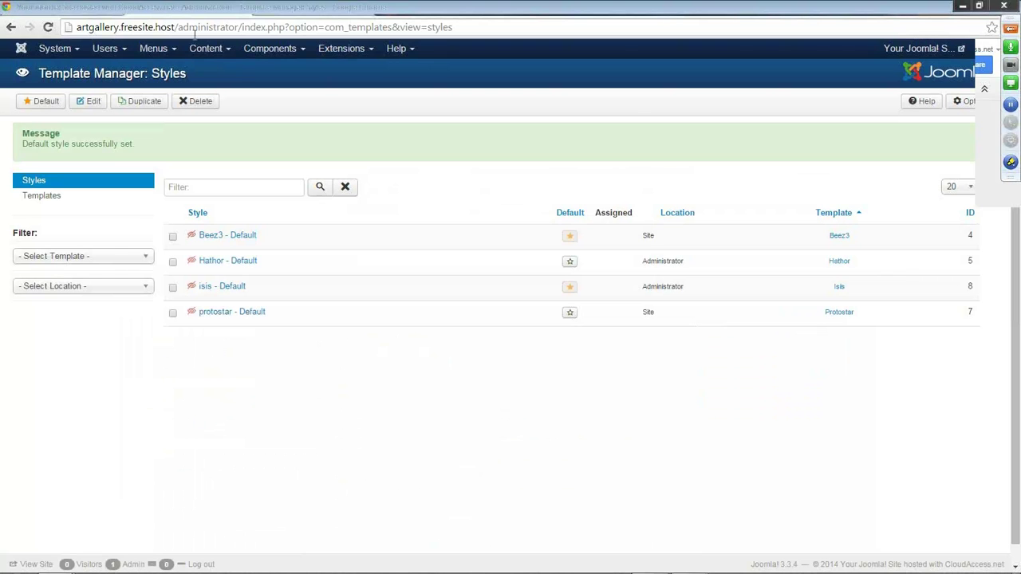
click(570, 313)
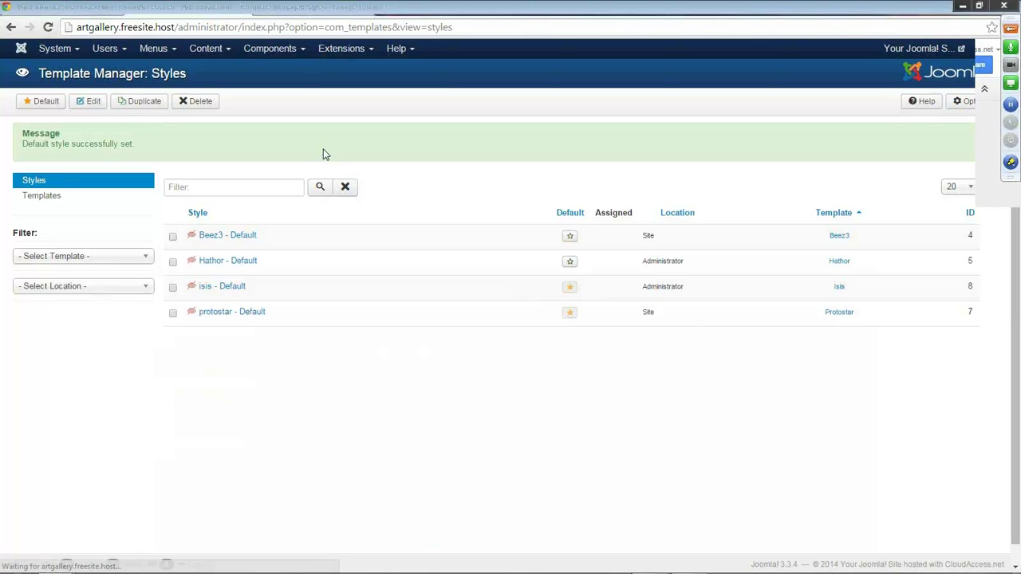
click(101, 11)
Reload the front end showing Protostar, then show protostar - Default's Advanced settings.
click(47, 27)
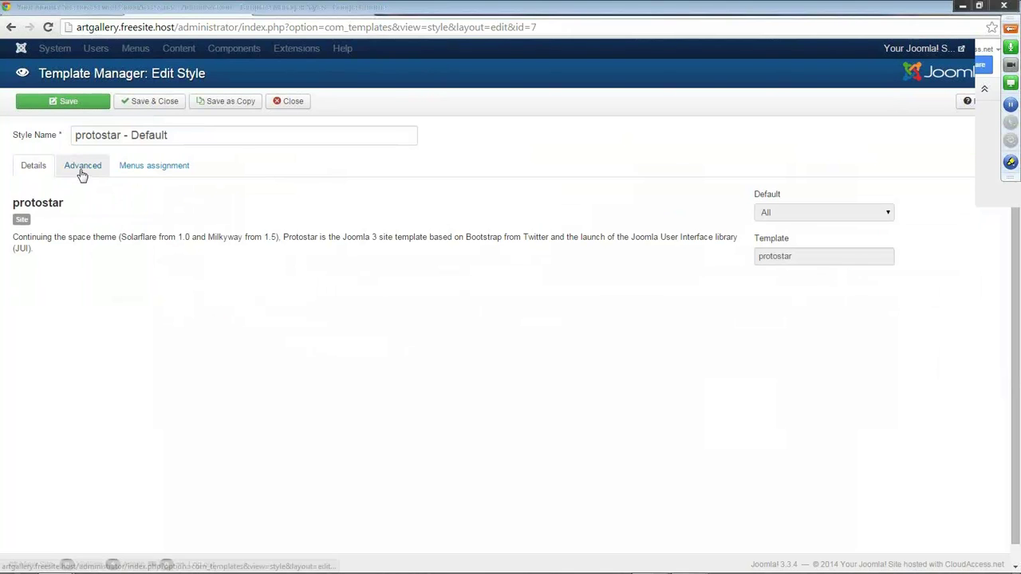
click(81, 173)
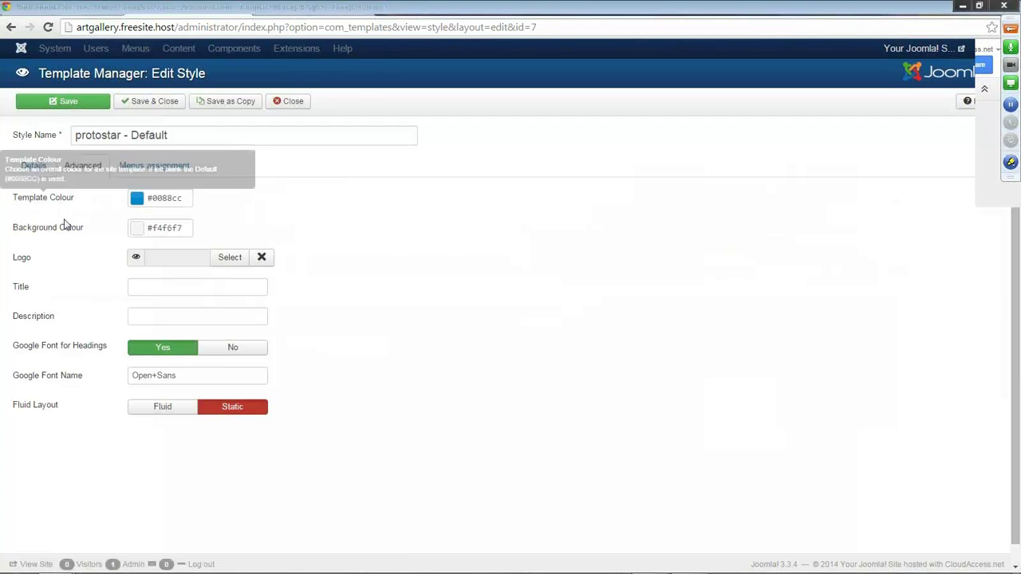
mouse_move(65, 237)
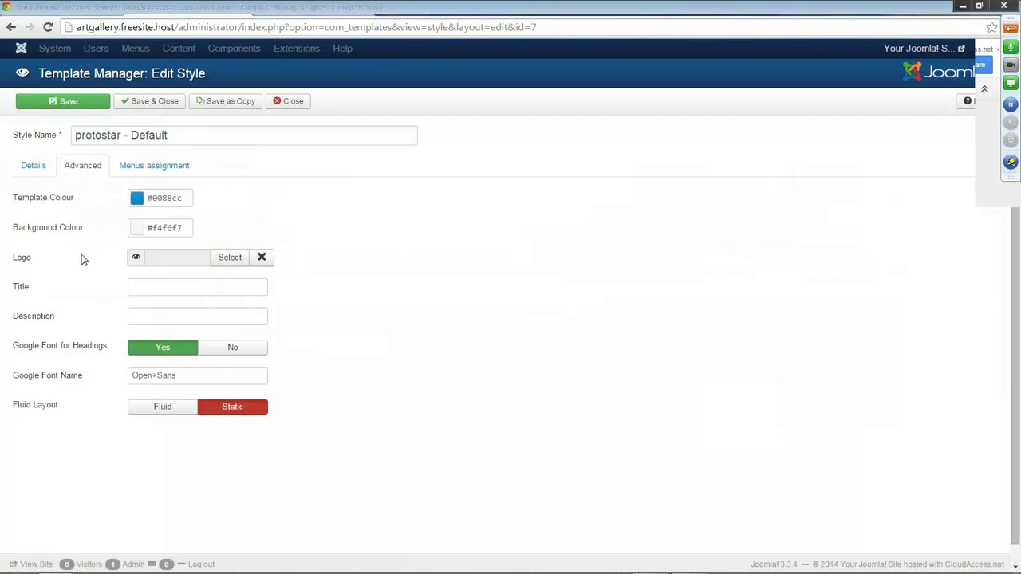
Upload logo.png from the Webinar Images art gallery folder into the media library.
click(224, 261)
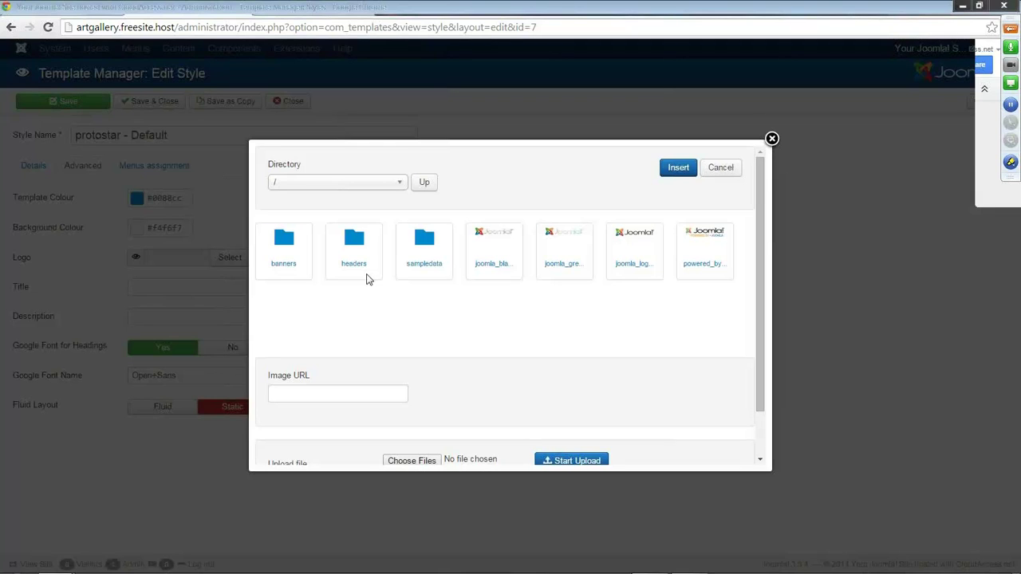
drag(765, 308, 769, 336)
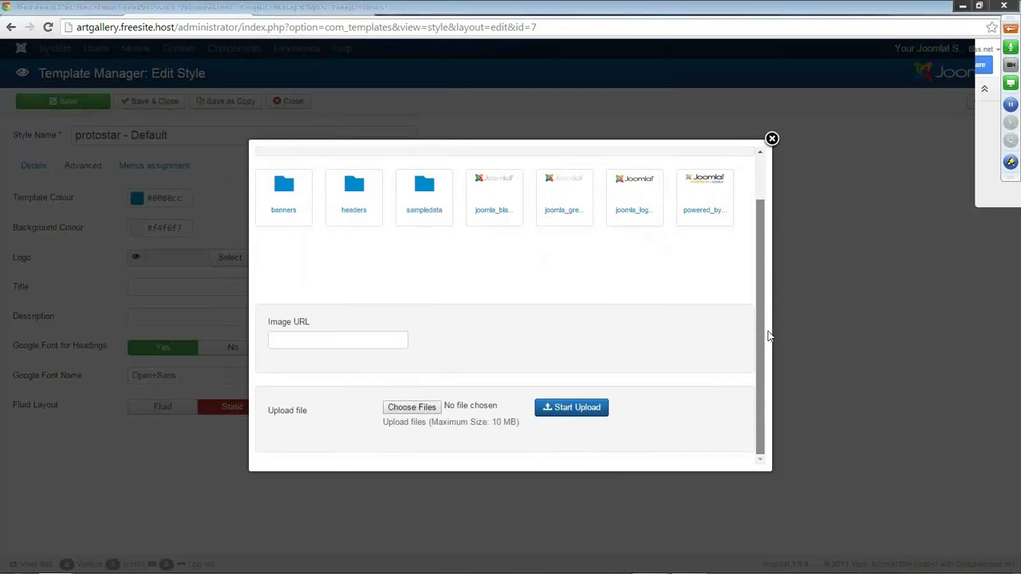
click(410, 408)
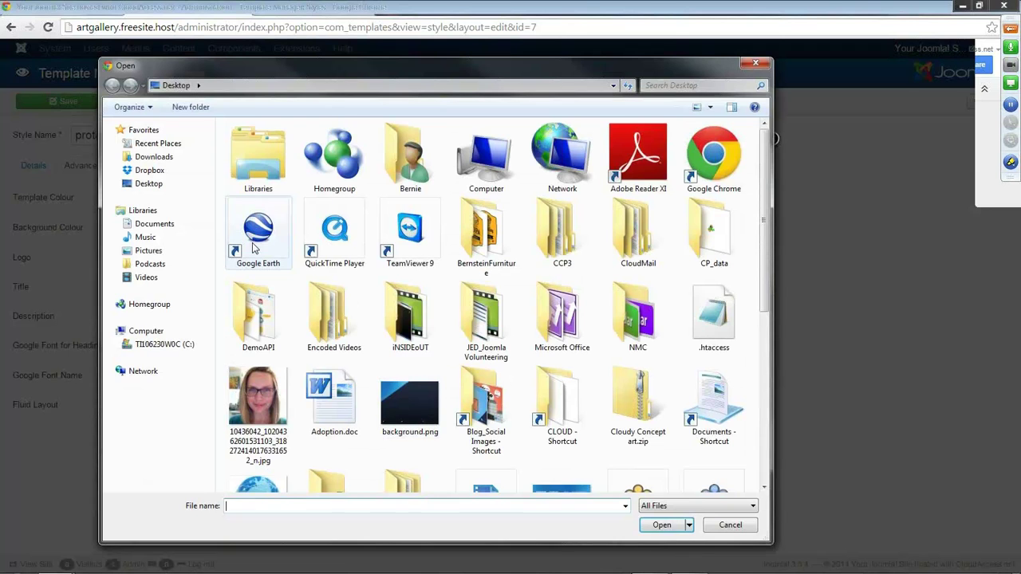
click(151, 225)
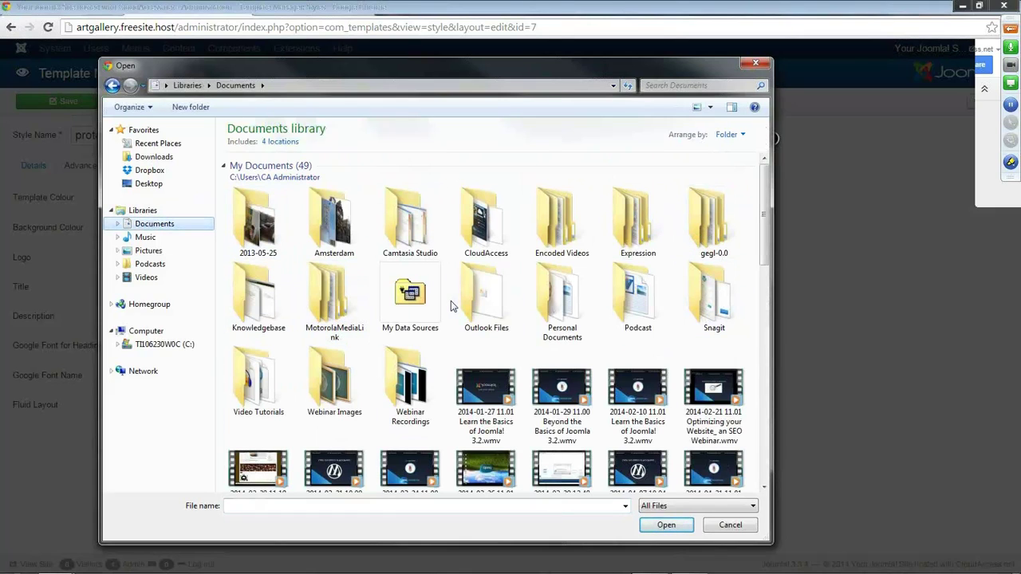
double_click(335, 382)
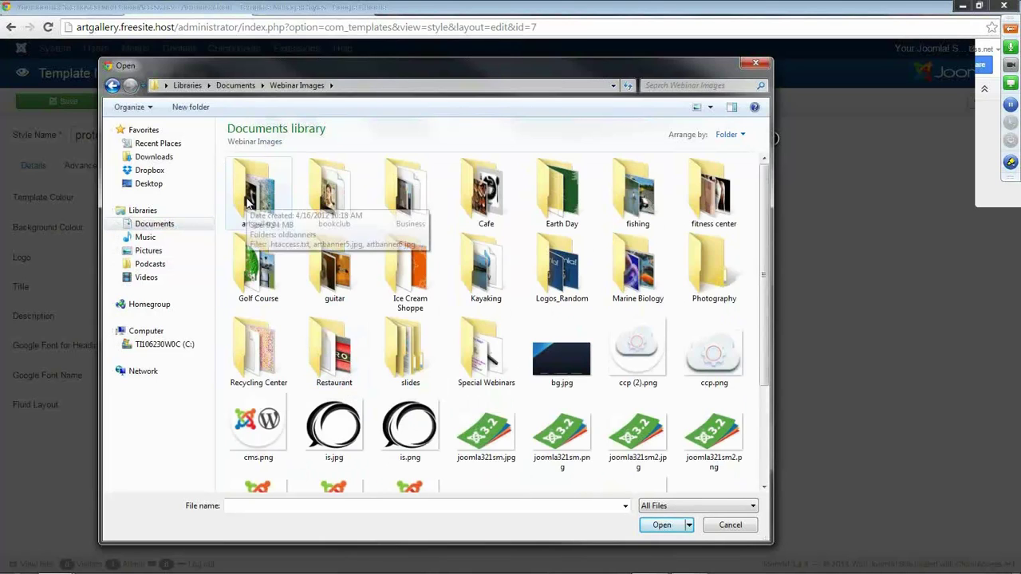
double_click(250, 204)
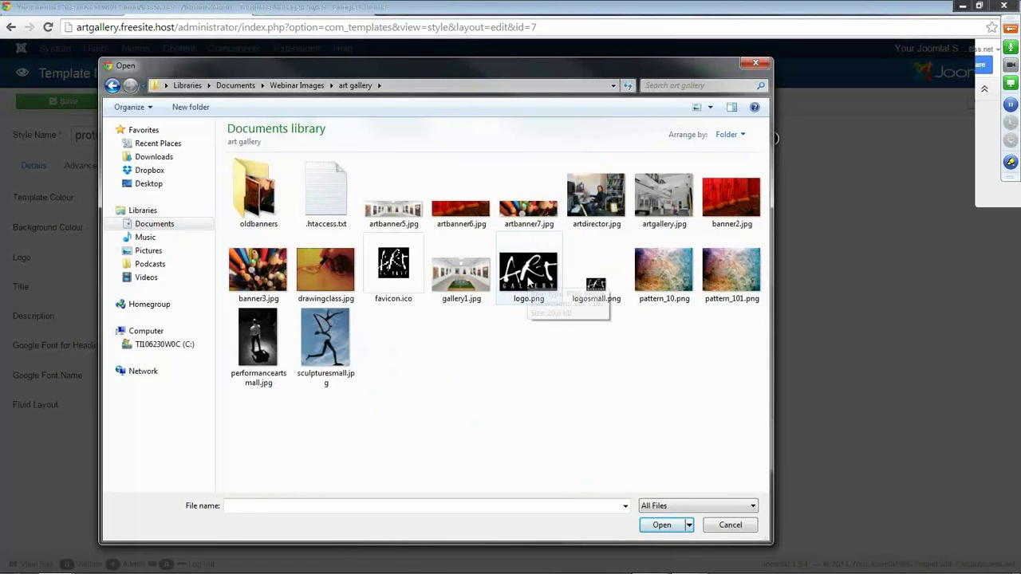
double_click(528, 280)
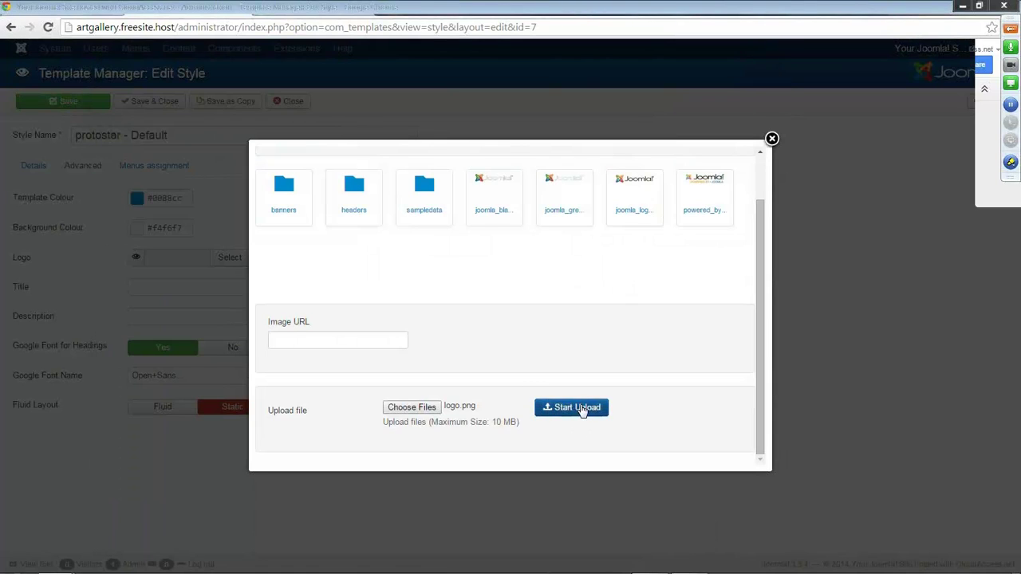
click(582, 408)
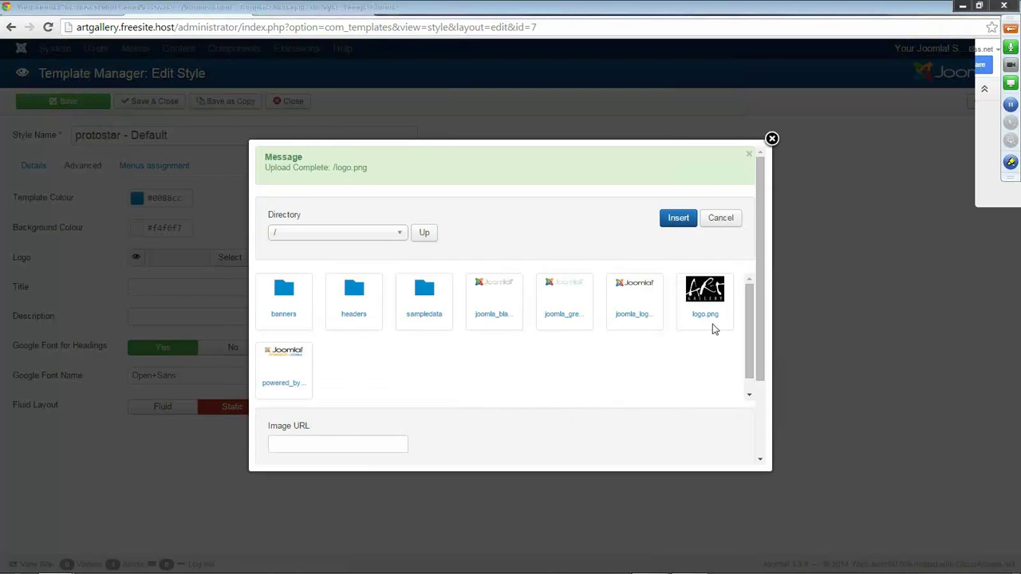
Select logo.png and insert it so the Logo field reads images/logo.png.
click(289, 449)
click(705, 319)
click(678, 222)
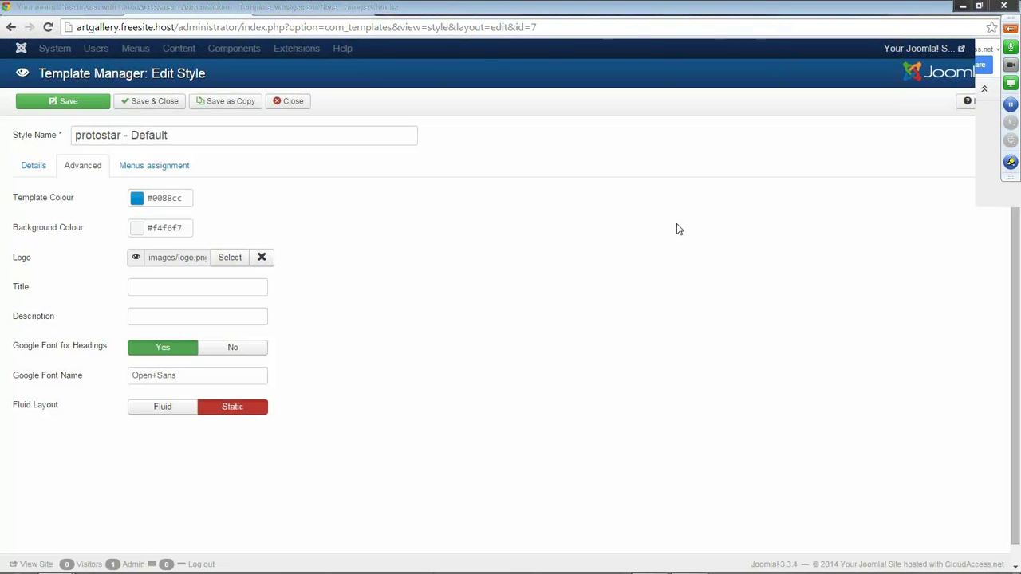
Save protostar - Default and reload the front end to confirm the Art Gallery logo.
click(70, 105)
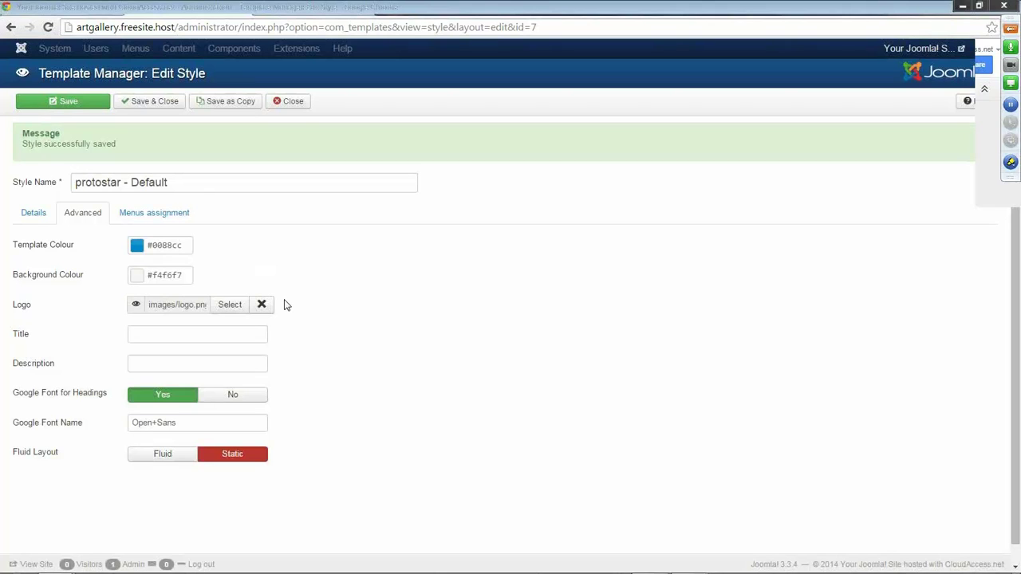
click(299, 9)
click(49, 29)
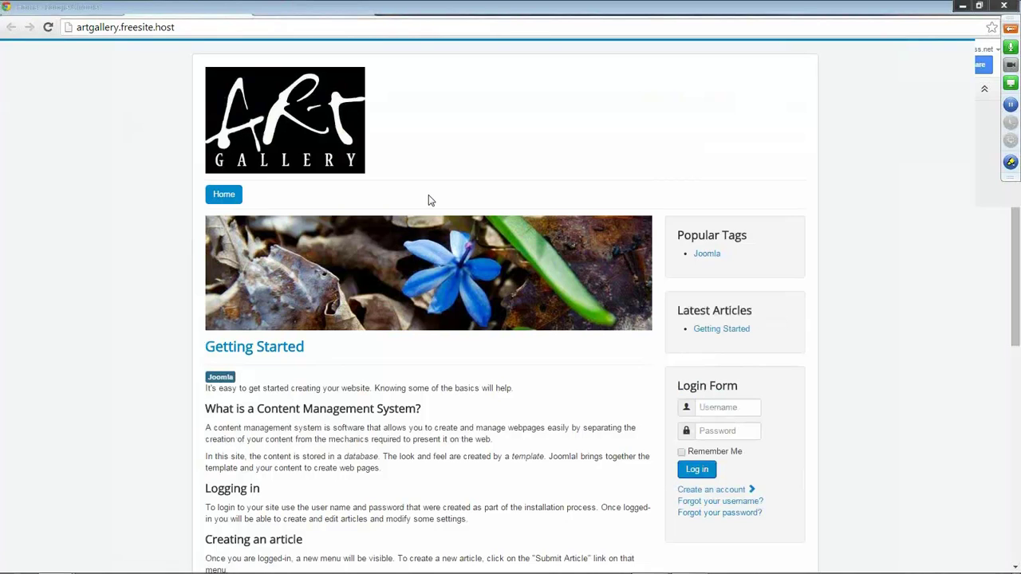
click(207, 7)
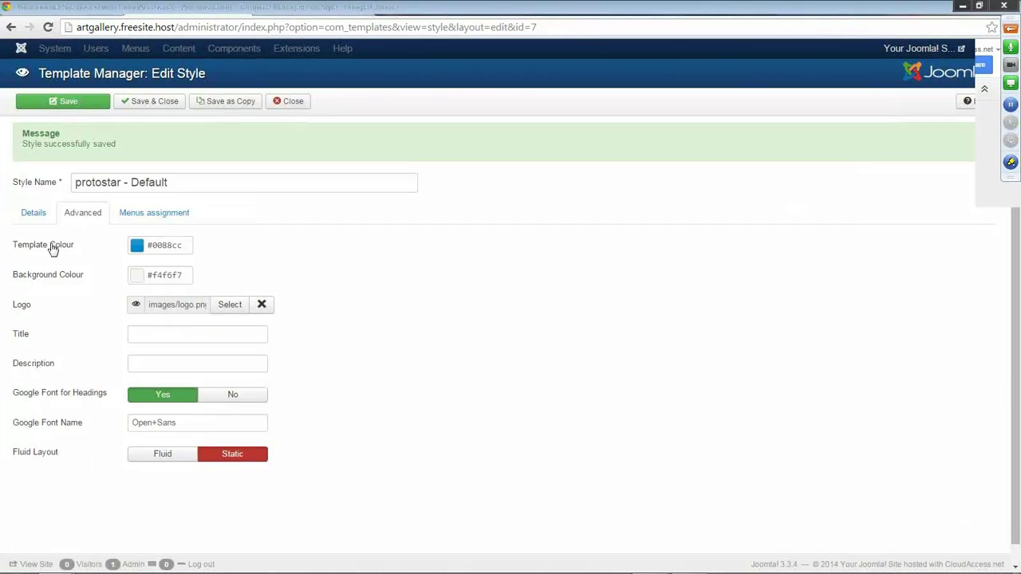
Set the Template Colour to purple #6908fa, save, and check the purple accents on the front end.
click(138, 248)
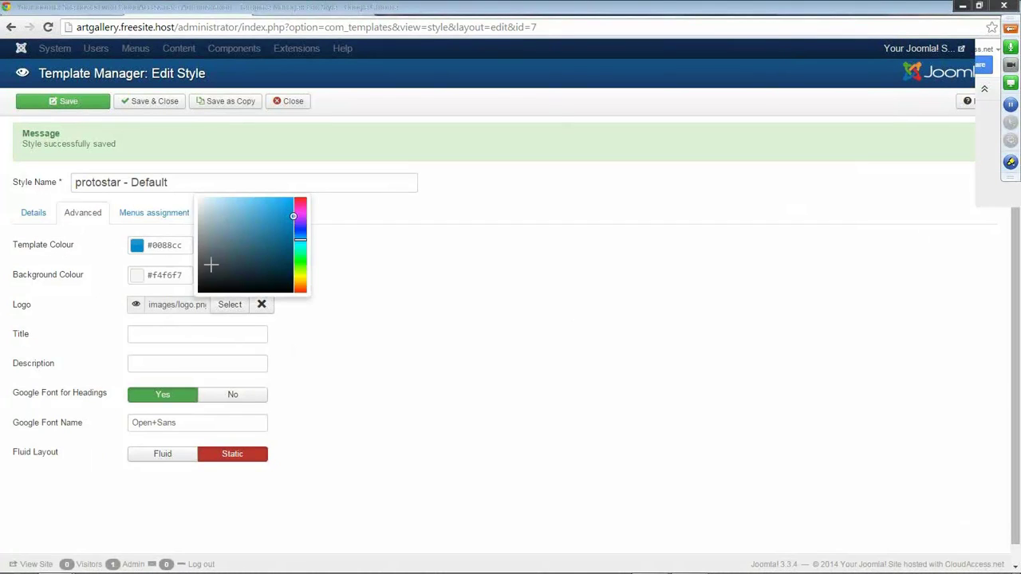
click(301, 223)
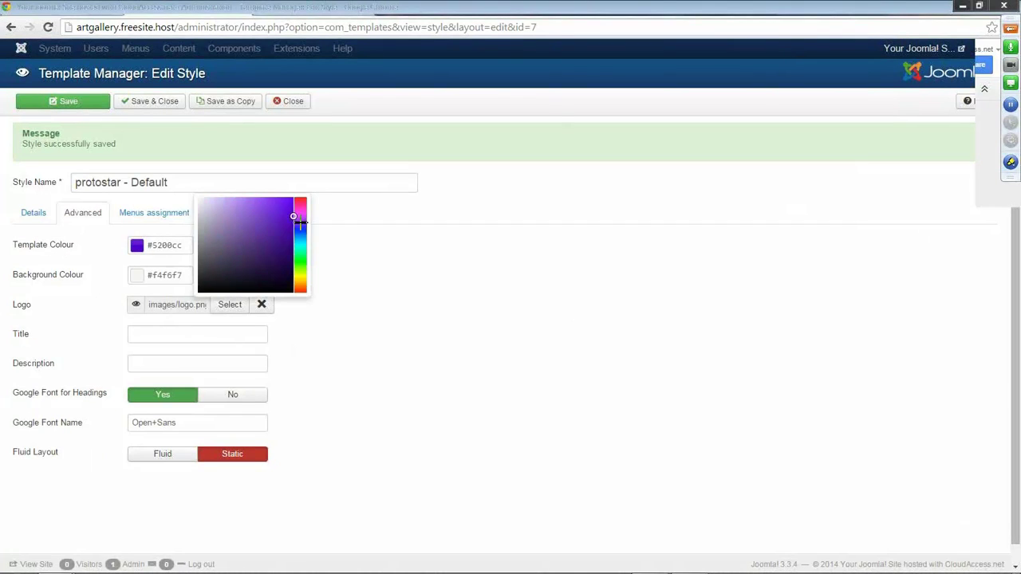
click(292, 209)
mouse_move(292, 210)
mouse_down()
mouse_move(287, 199)
mouse_move(285, 234)
mouse_move(289, 199)
mouse_up()
click(67, 102)
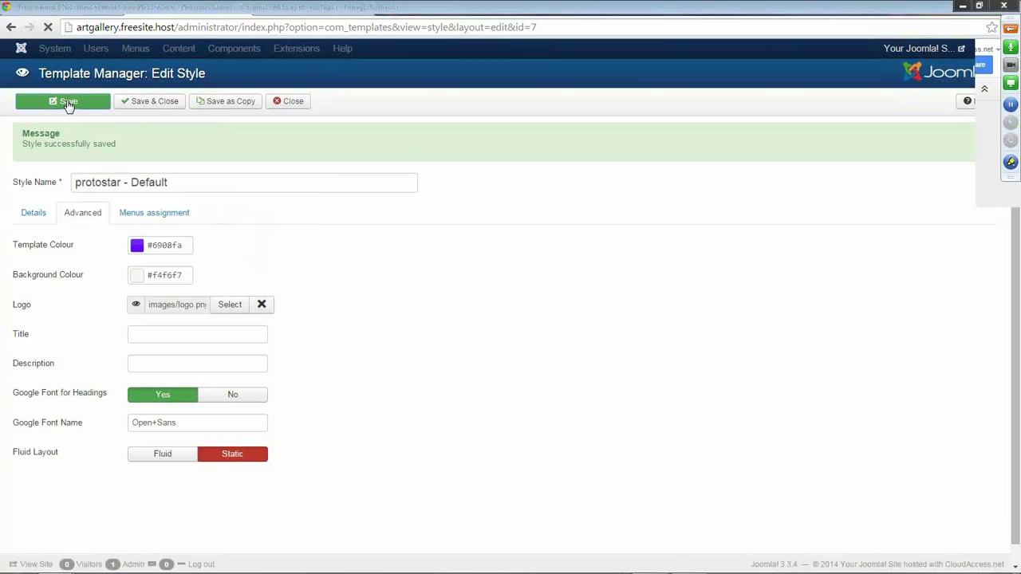
click(284, 10)
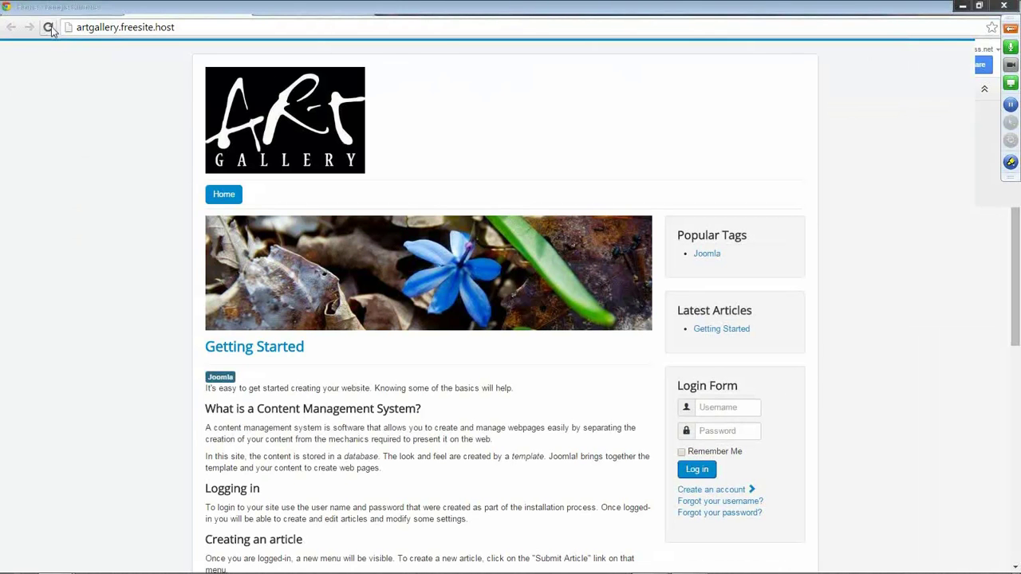
click(48, 28)
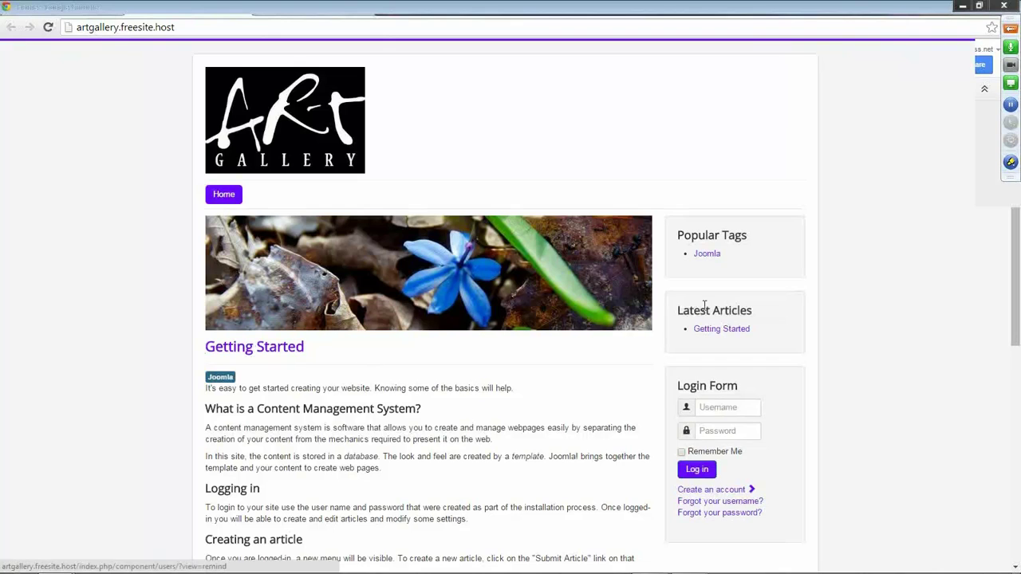
click(182, 13)
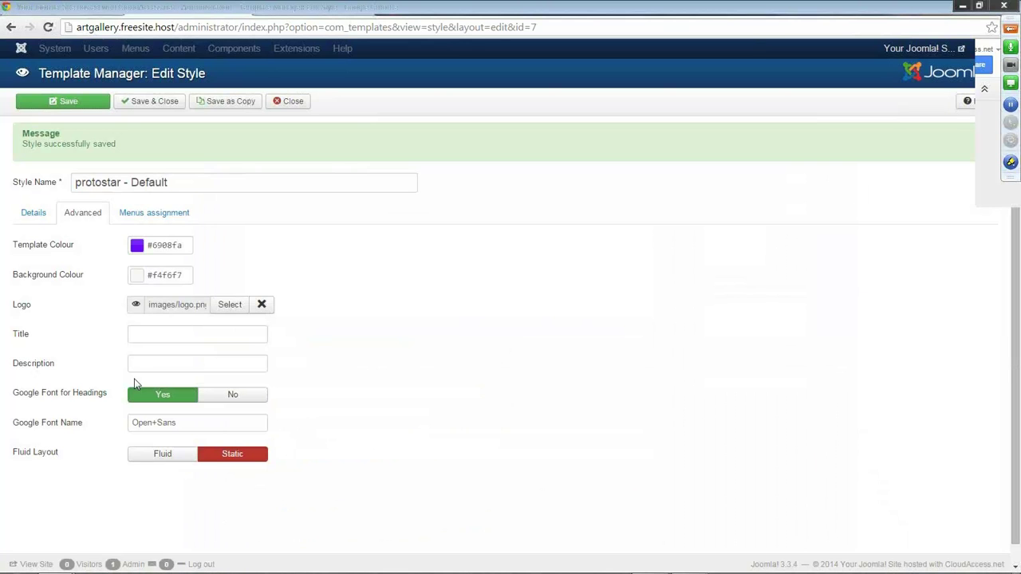
Set Background Colour to #000000, save and preview it, then select Fluid layout and save.
click(139, 283)
click(203, 311)
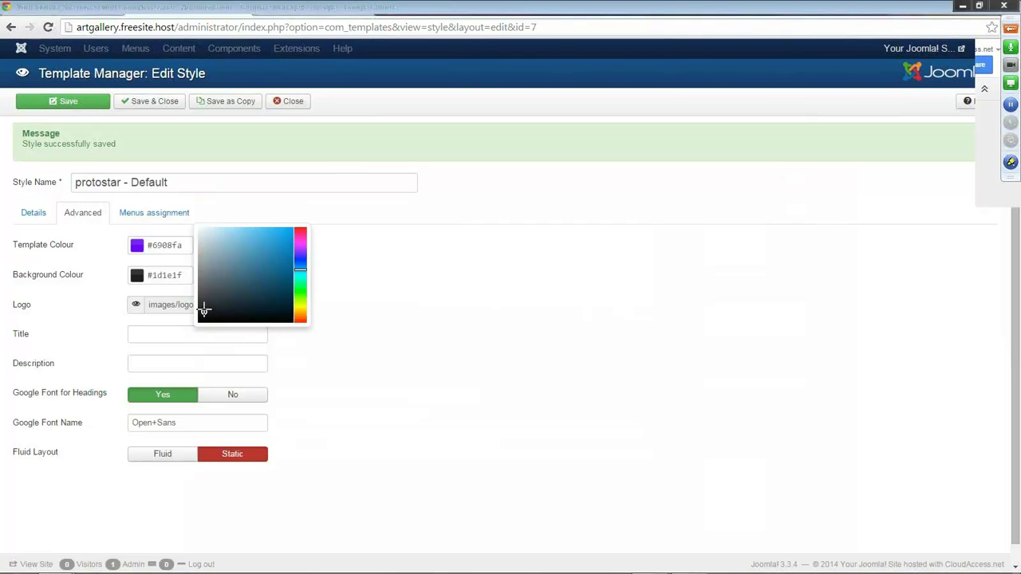
drag(203, 311, 184, 333)
click(57, 105)
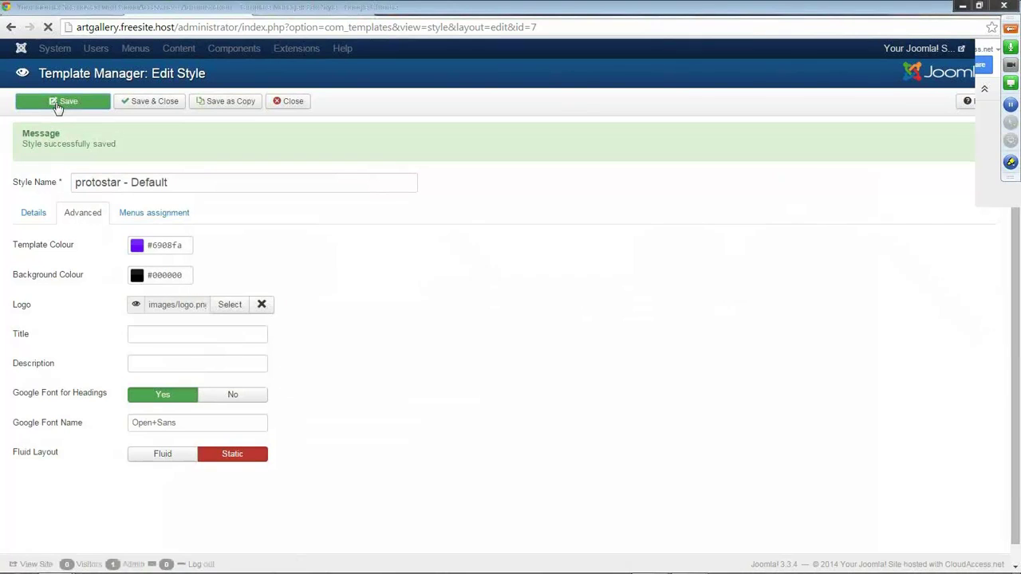
click(283, 8)
click(47, 27)
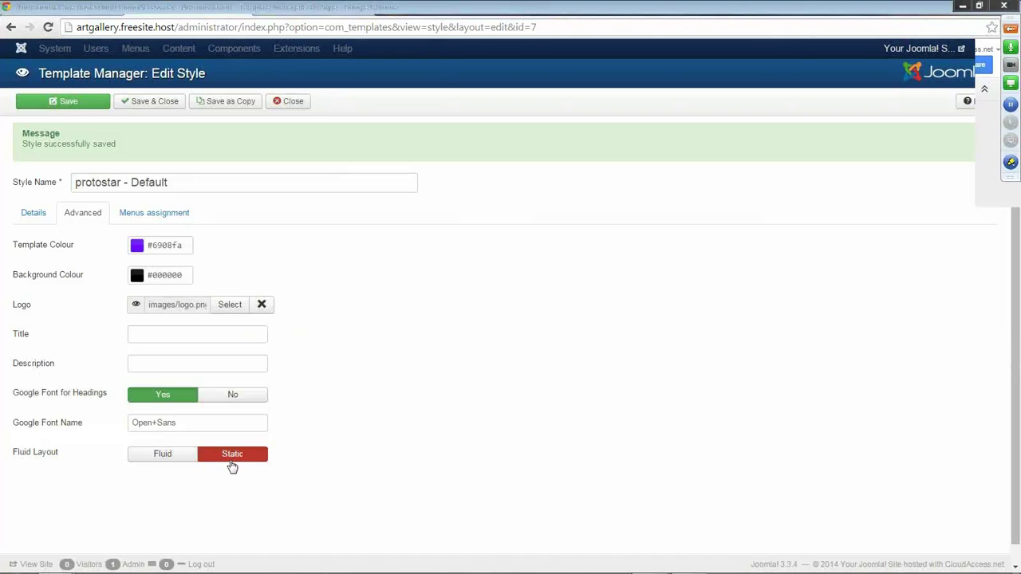
click(165, 461)
click(66, 105)
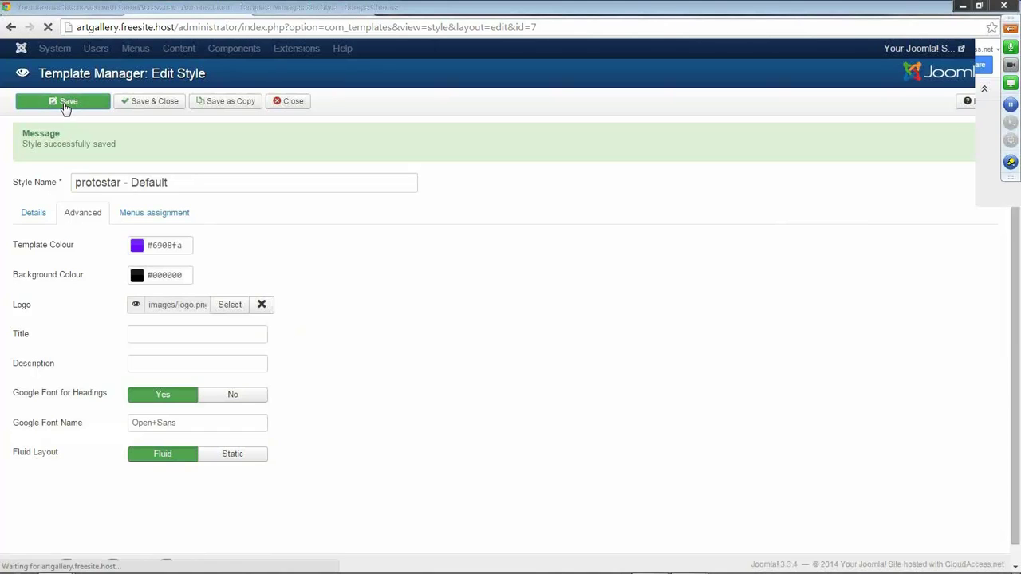
Preview the fluid layout on the front end, then set the layout back to Static and Save & Close.
click(297, 12)
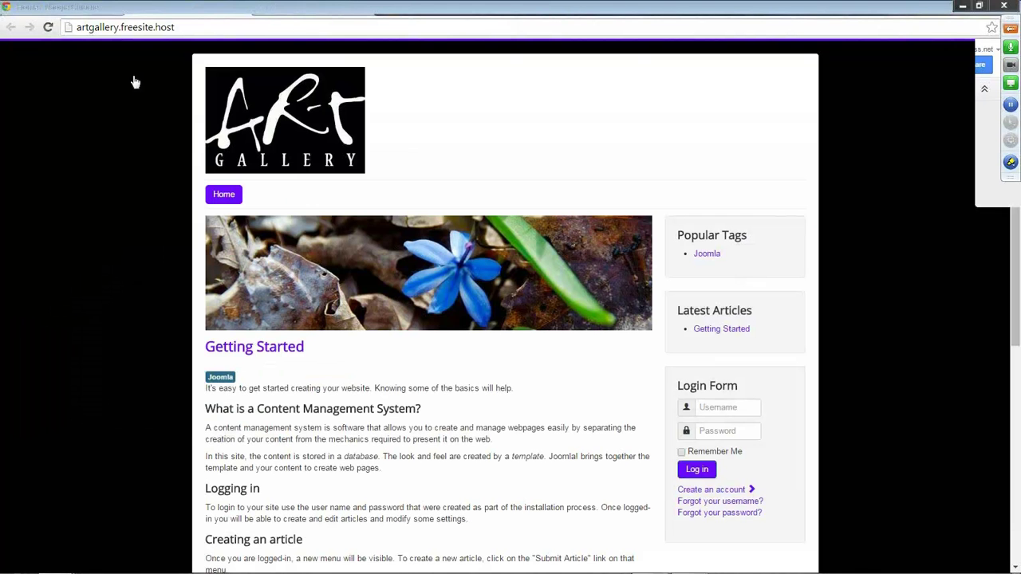
click(48, 28)
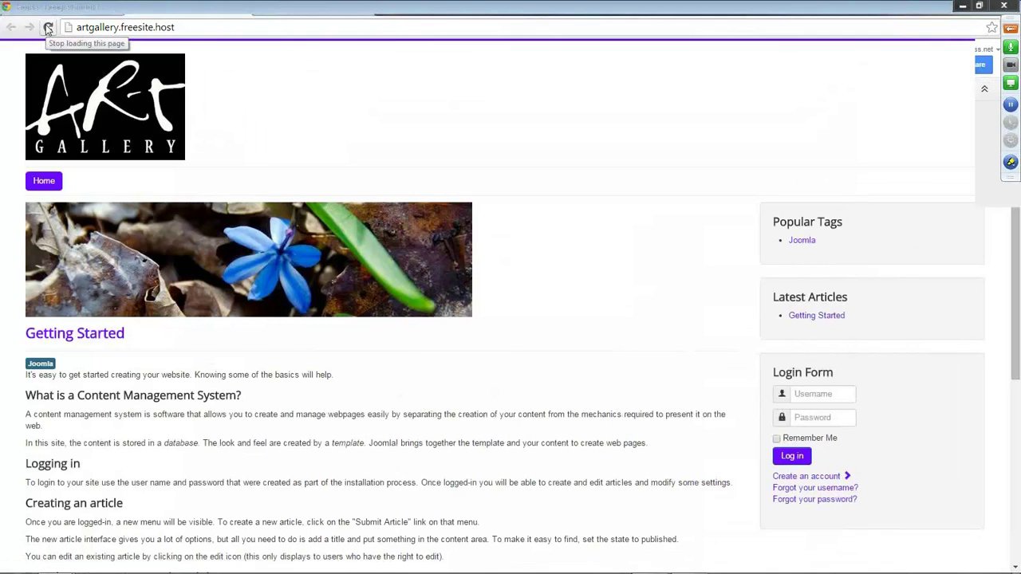
click(222, 8)
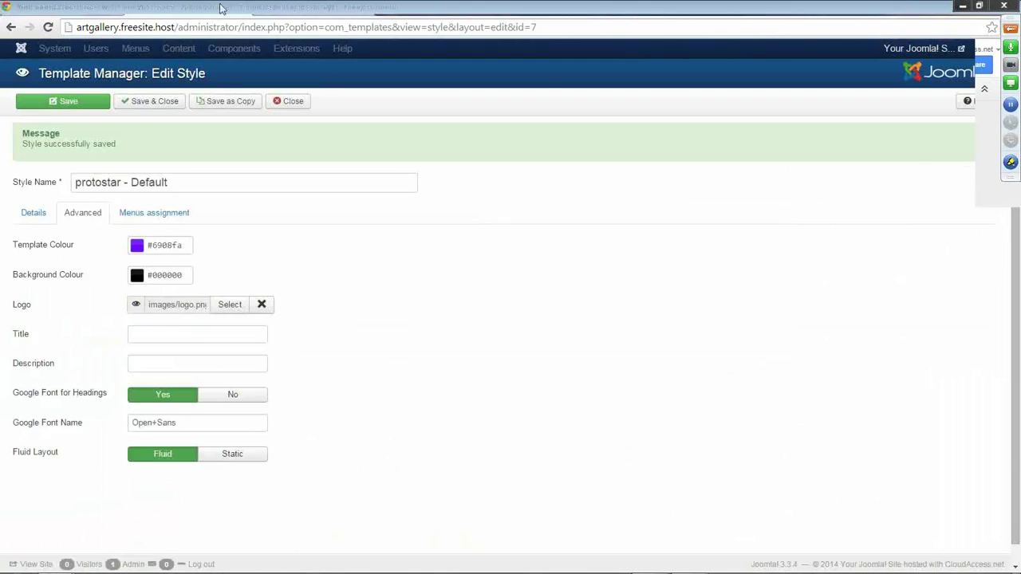
click(230, 461)
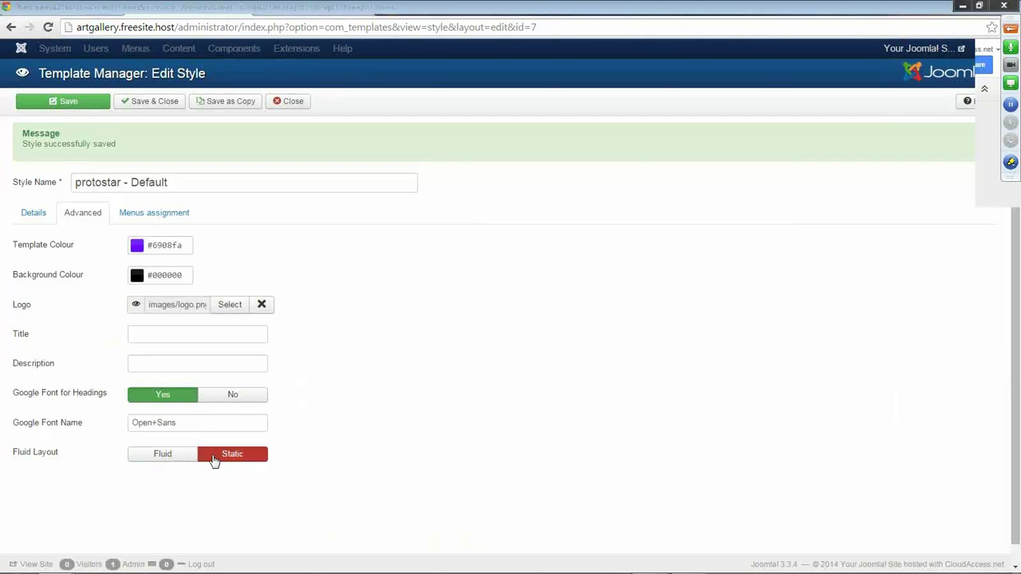
click(163, 106)
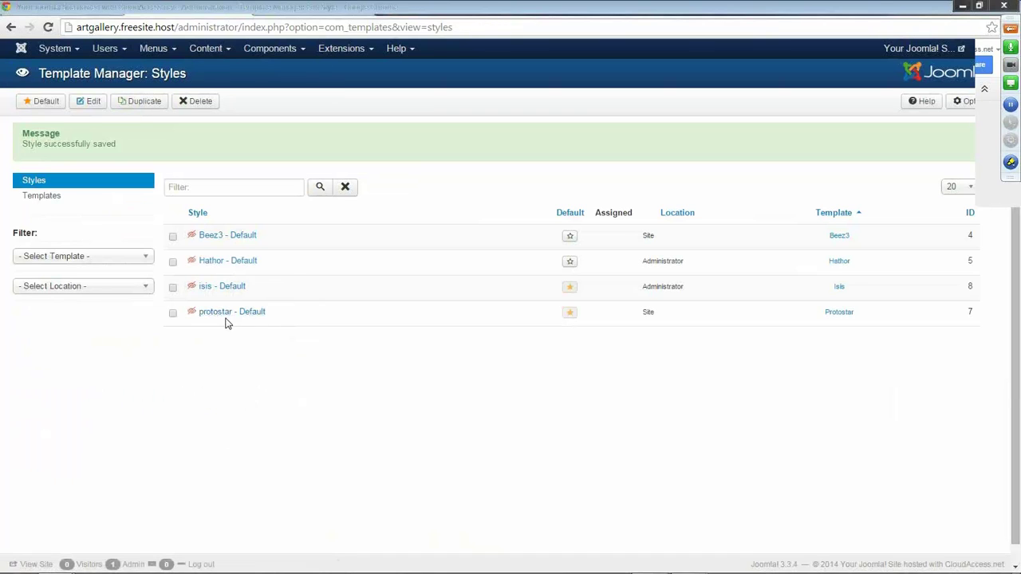
Reopen protostar - Default to check its Advanced settings, then Save & Close again.
click(225, 313)
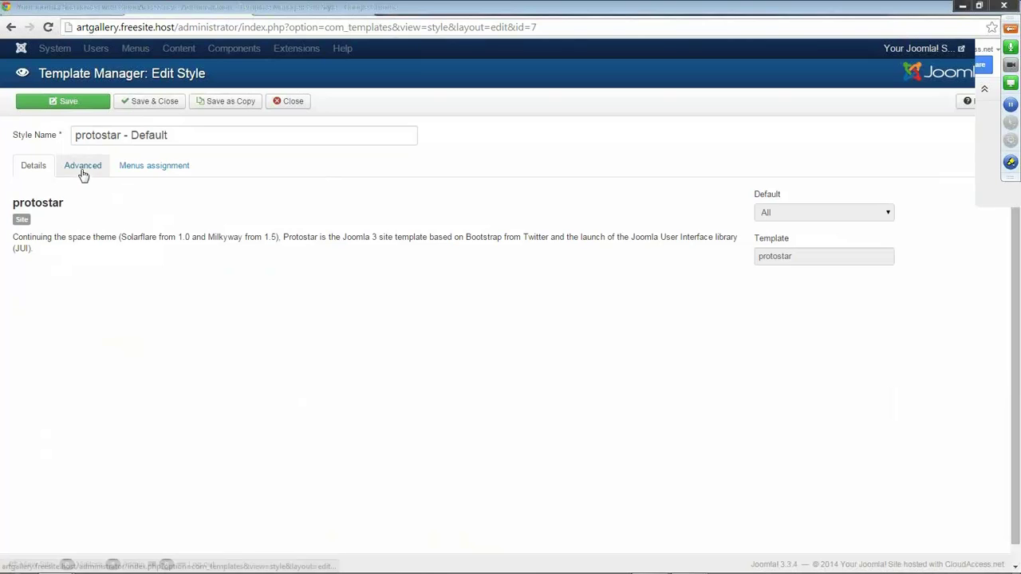
click(82, 169)
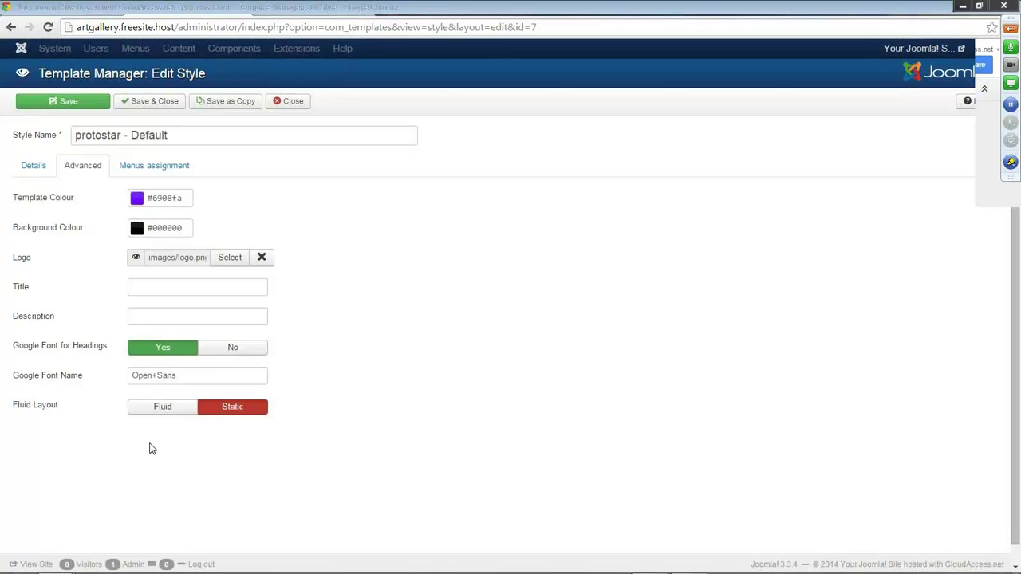
click(152, 102)
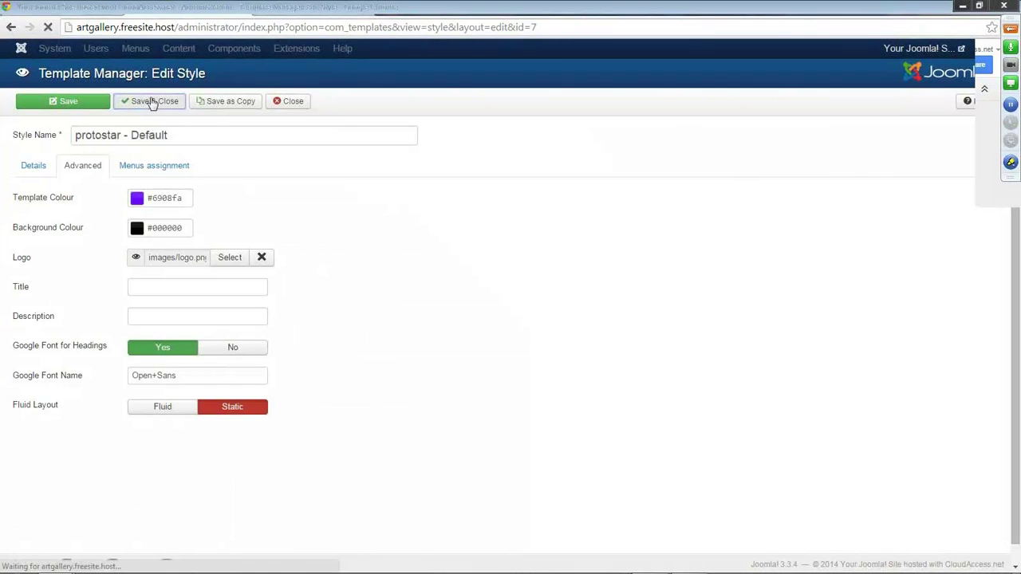
click(295, 9)
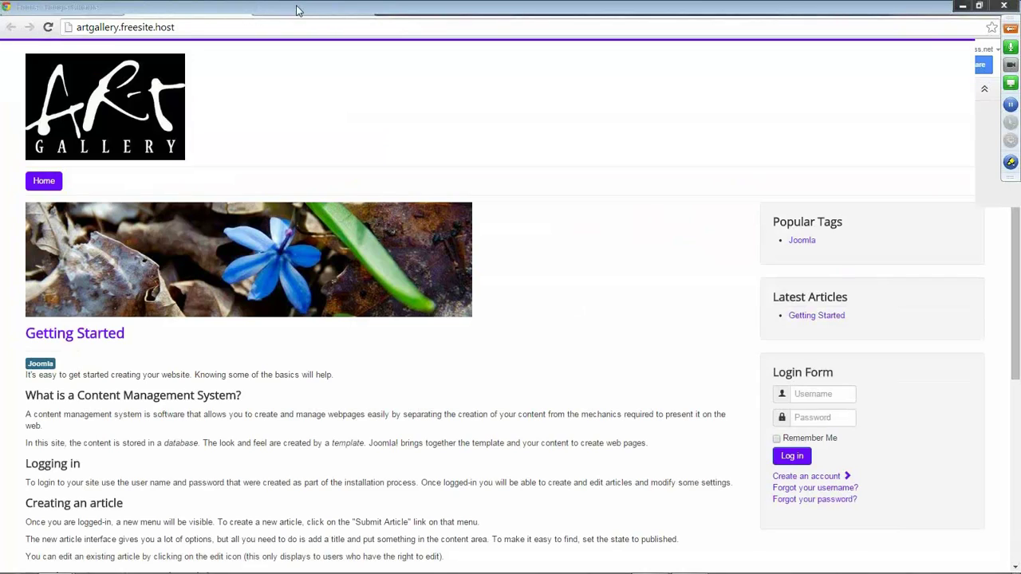
Reload the front end, check the centred boxed page on black, then return to Template Styles.
click(48, 27)
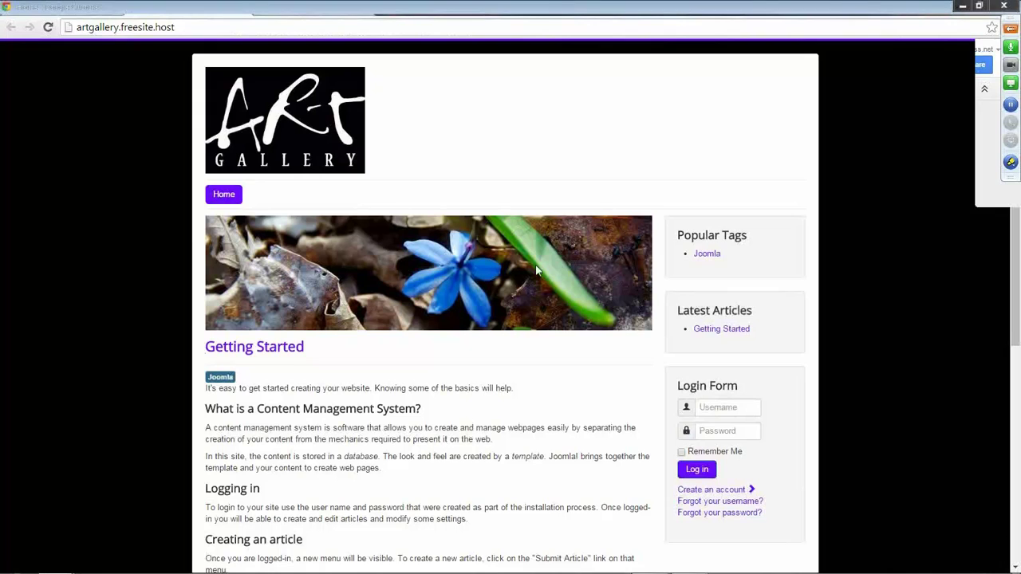
scroll(715, 399, down, 1)
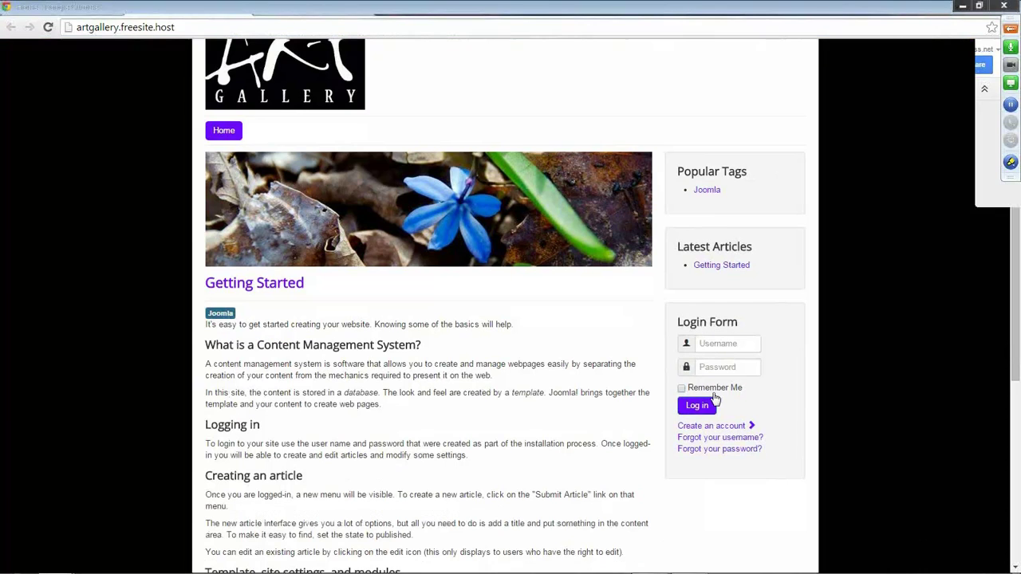
scroll(497, 393, down, 2)
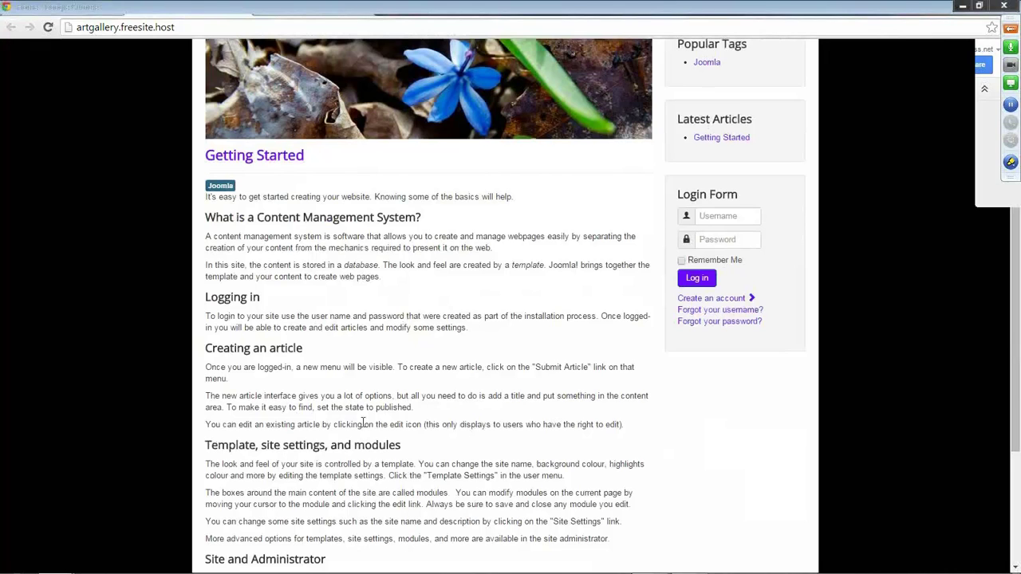
scroll(363, 424, up, 3)
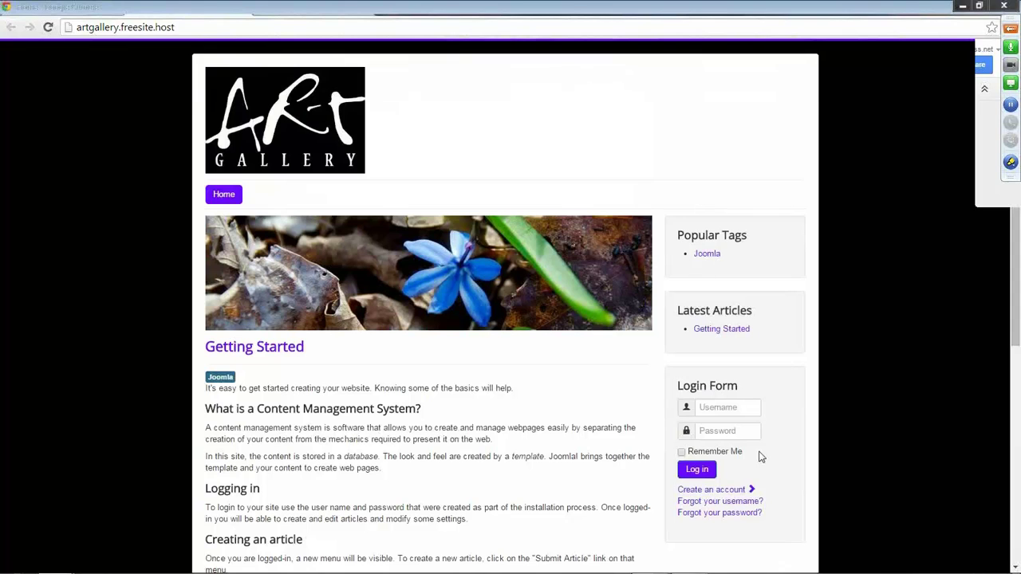
scroll(760, 457, down, 5)
scroll(760, 457, up, 5)
click(155, 10)
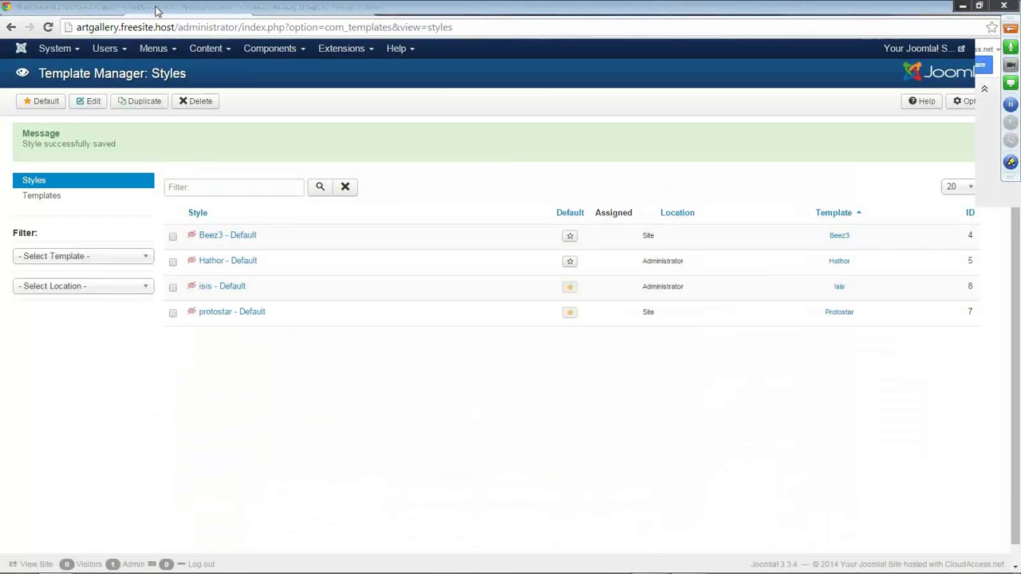
Go through the control panel and Extensions menu to the Site Module Manager.
click(75, 51)
click(76, 70)
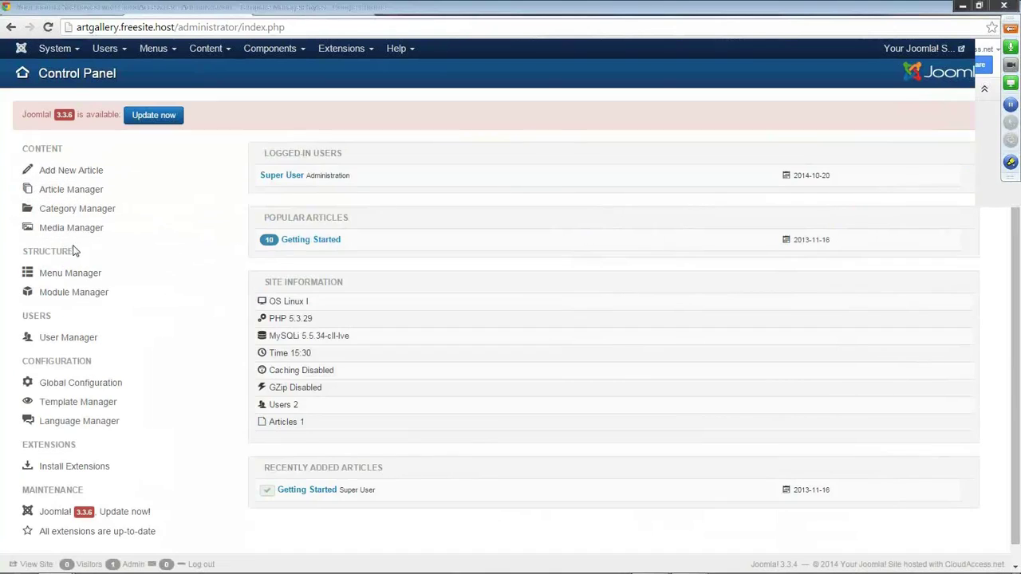
click(73, 293)
click(346, 49)
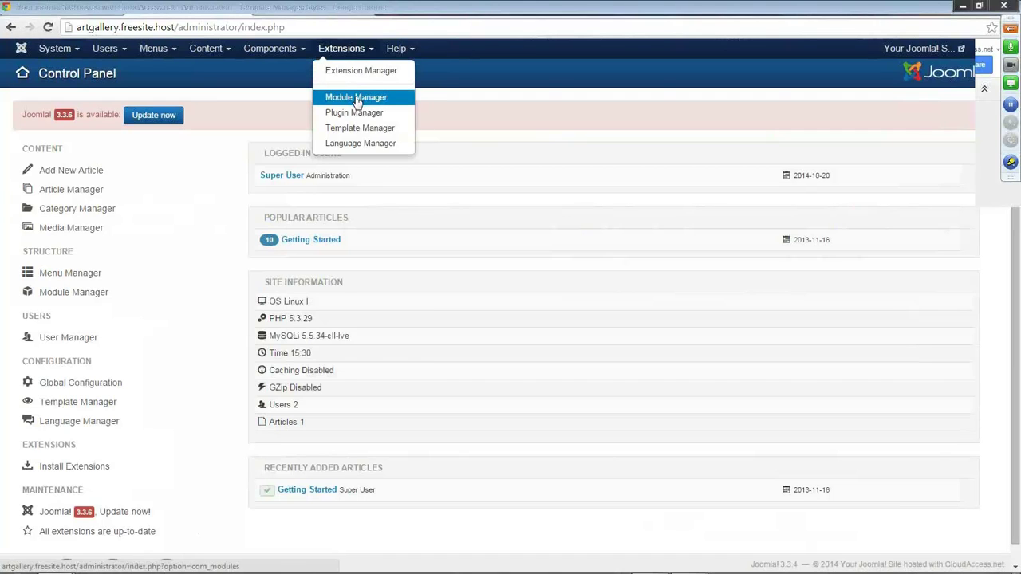
click(355, 99)
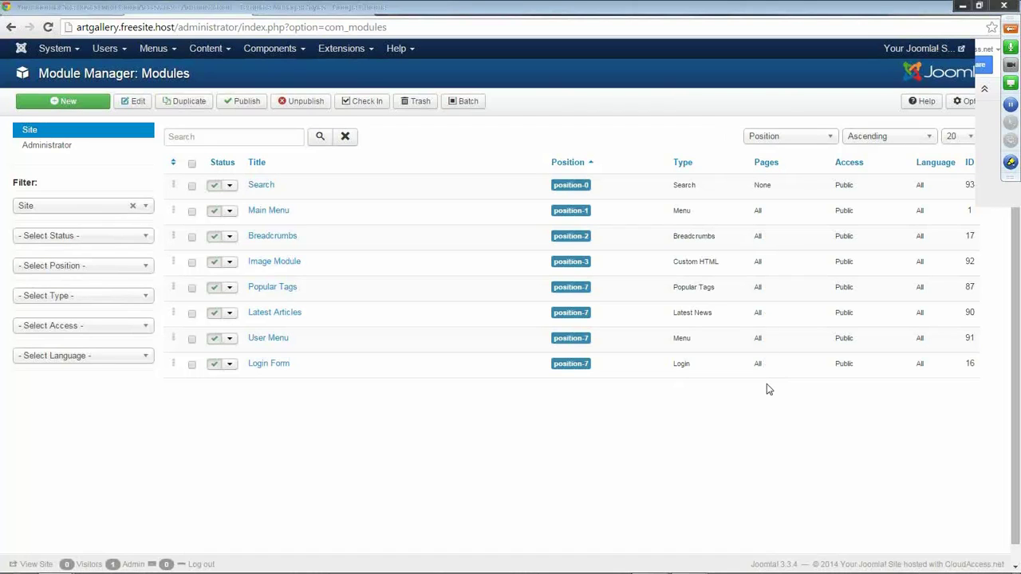
Trash all eight site modules and switch to the Art Gallery front end.
click(192, 165)
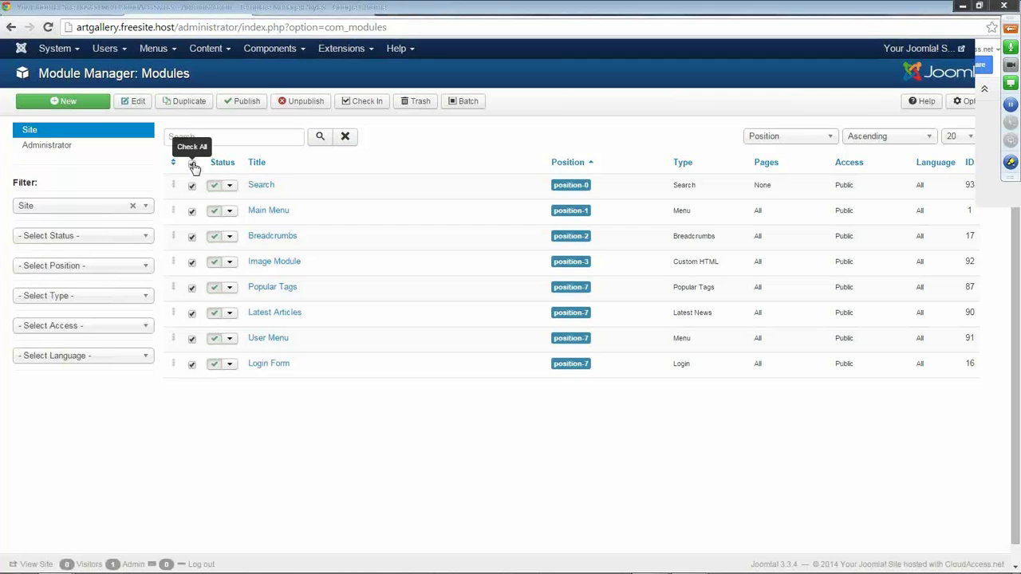
click(420, 103)
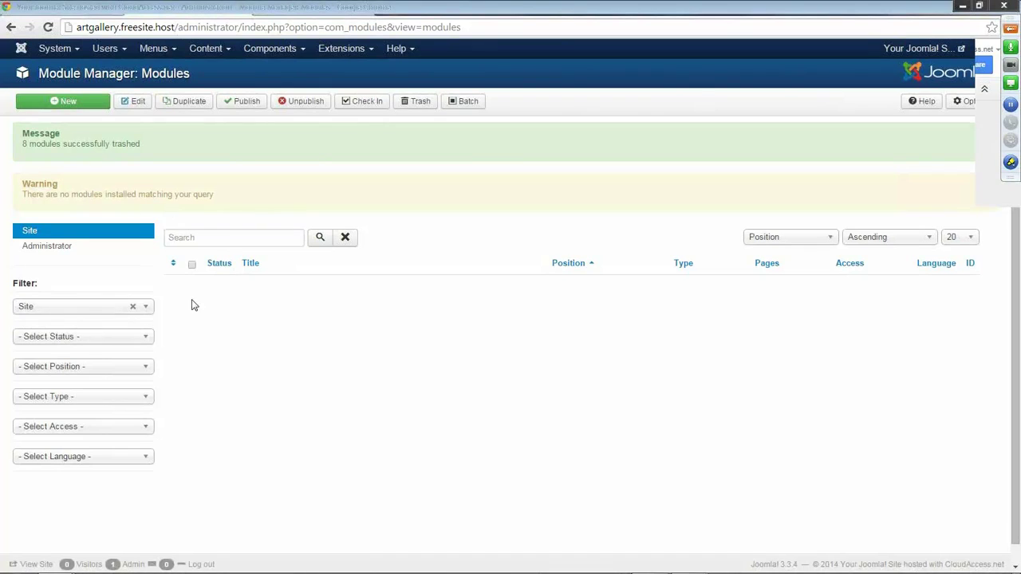
click(323, 8)
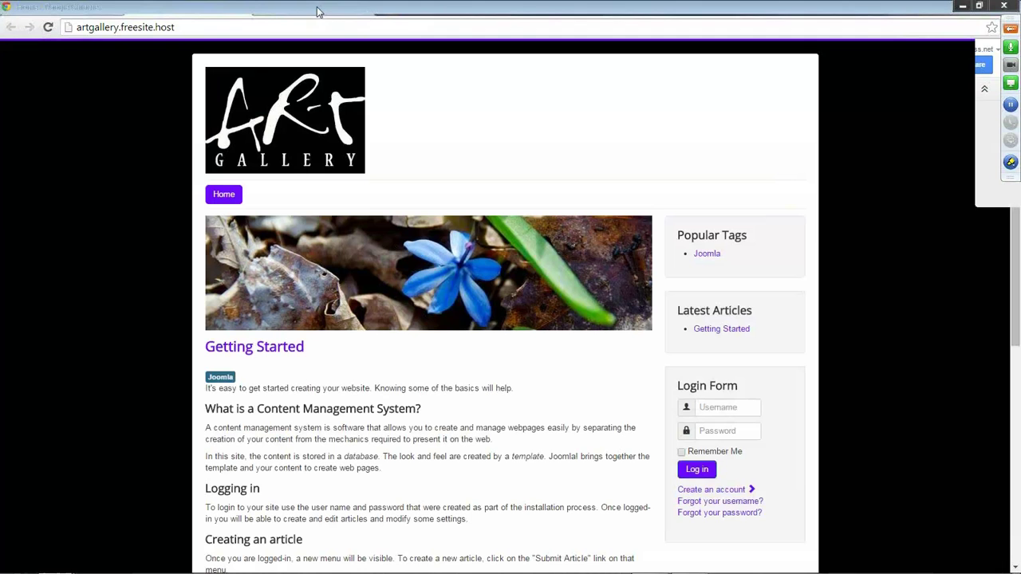
Reload the front page to see the modules gone, then go back to Module Manager.
click(49, 29)
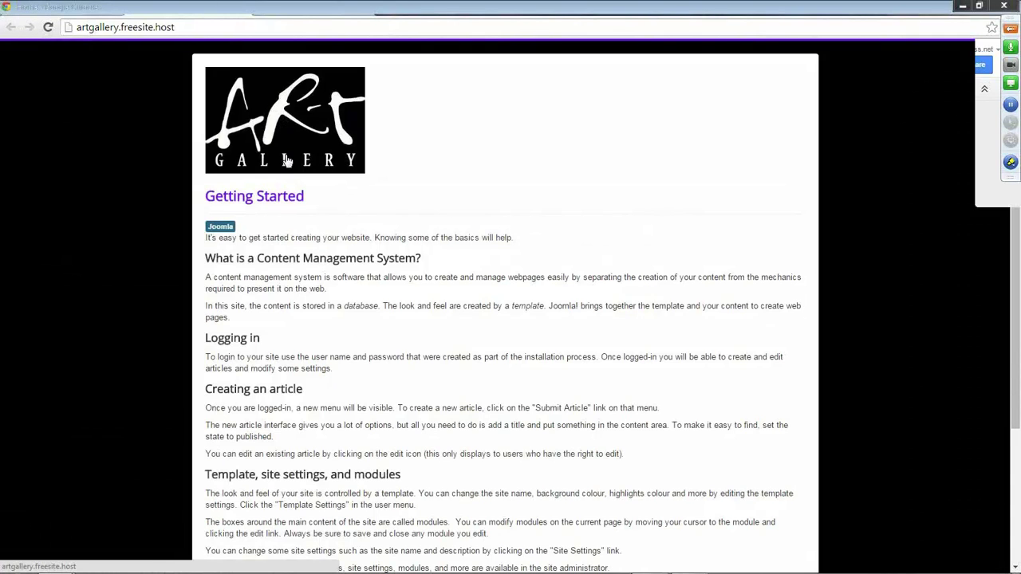
click(203, 14)
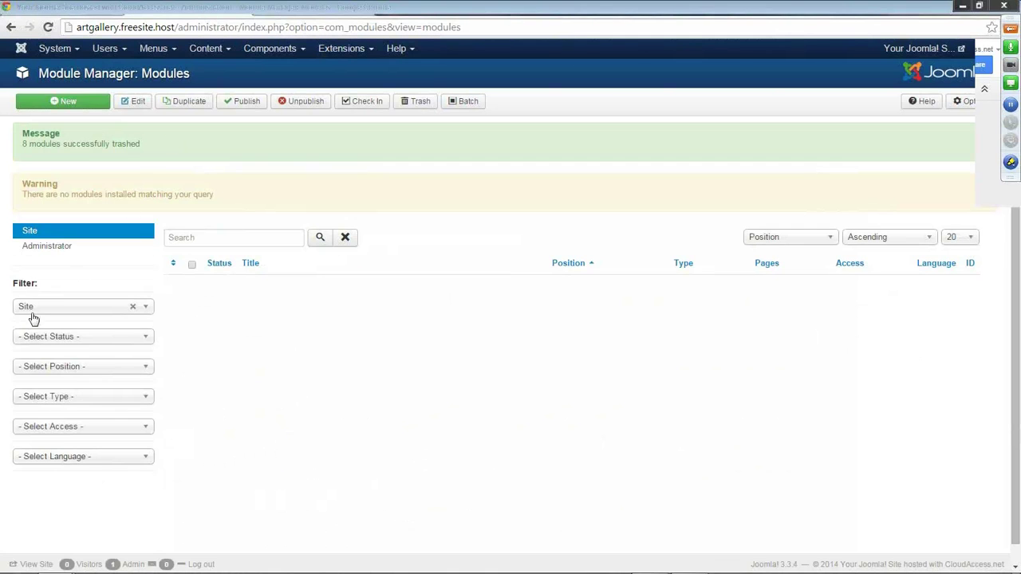
Among trashed modules, republish Main Menu and permanently delete the other seven.
click(147, 345)
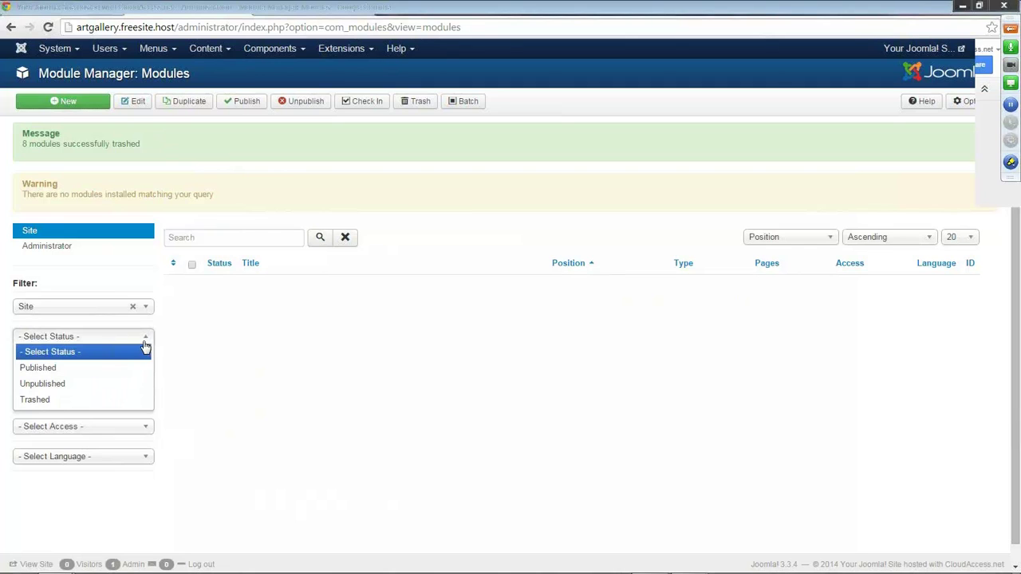
click(101, 399)
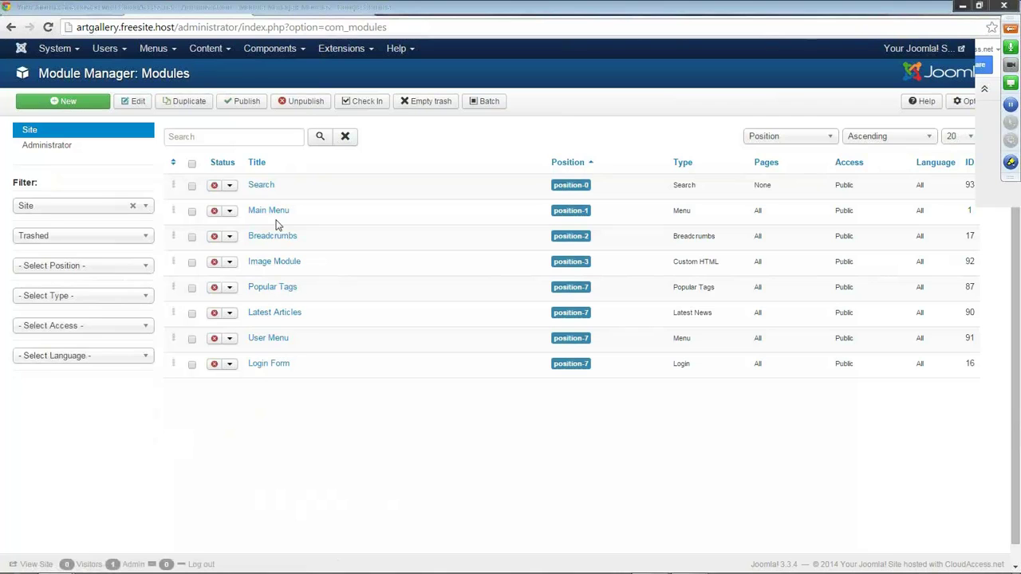
click(215, 214)
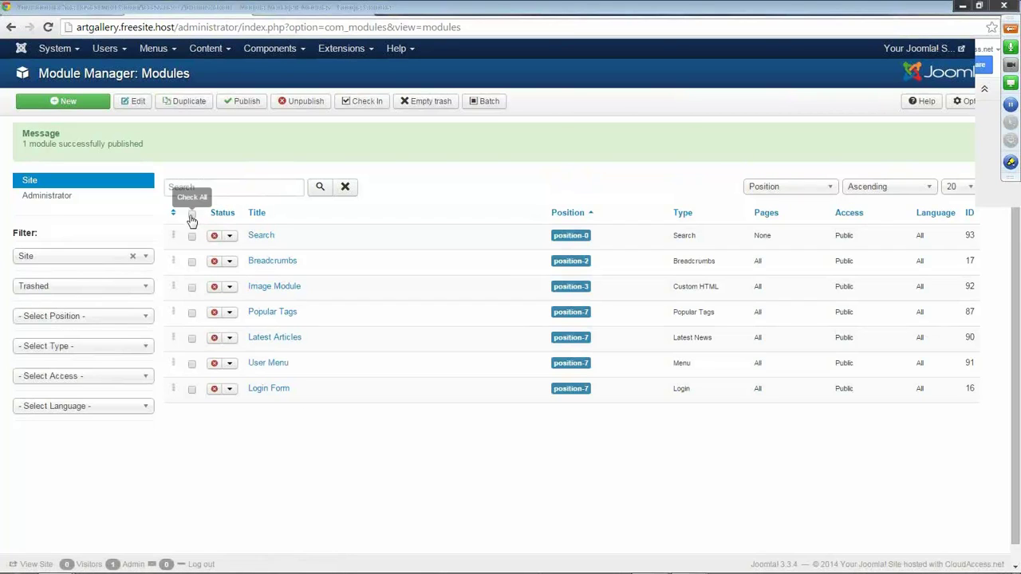
click(191, 217)
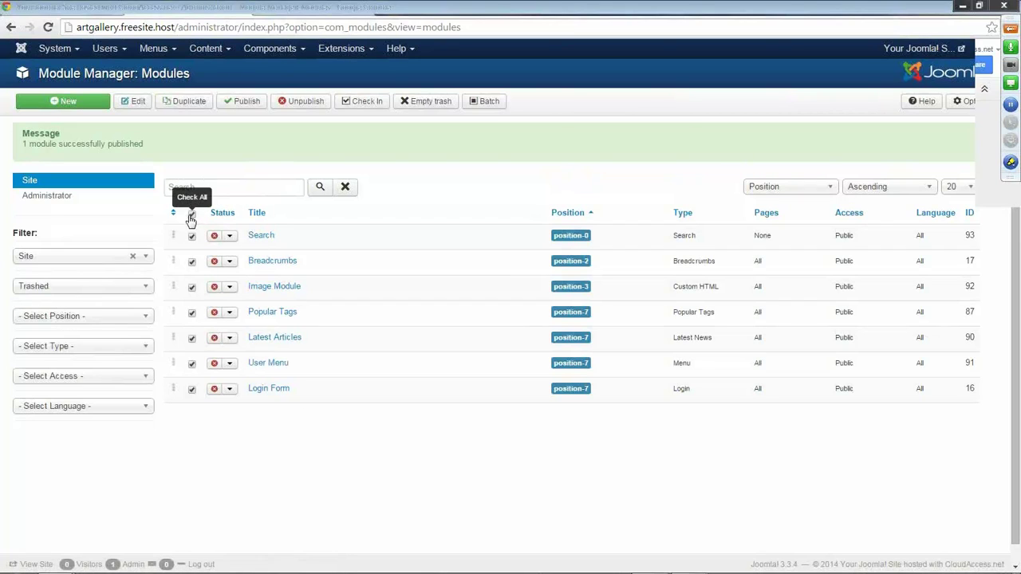
click(433, 102)
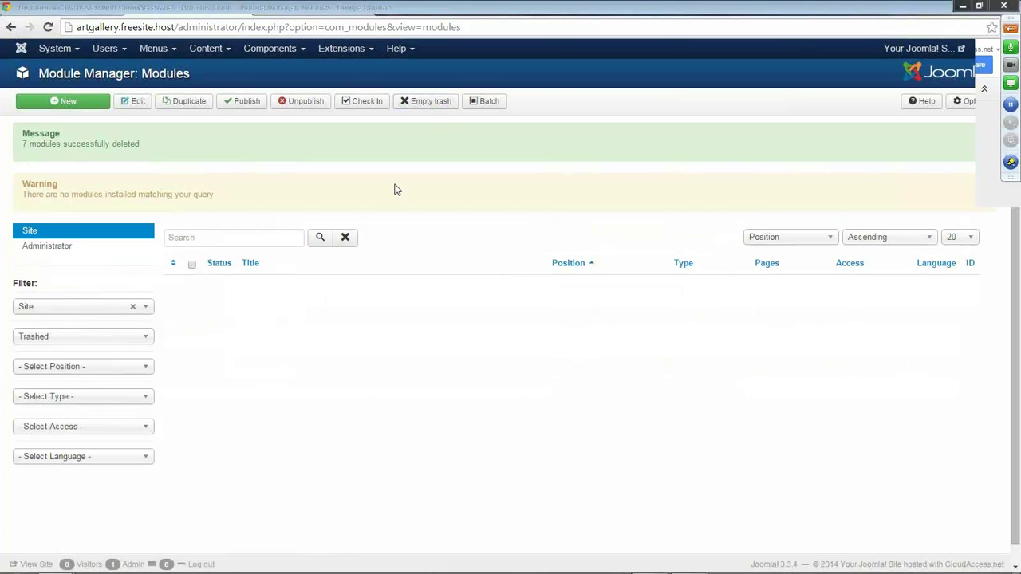
Clear the Status filter and reload the front page showing the Home menu link.
click(146, 339)
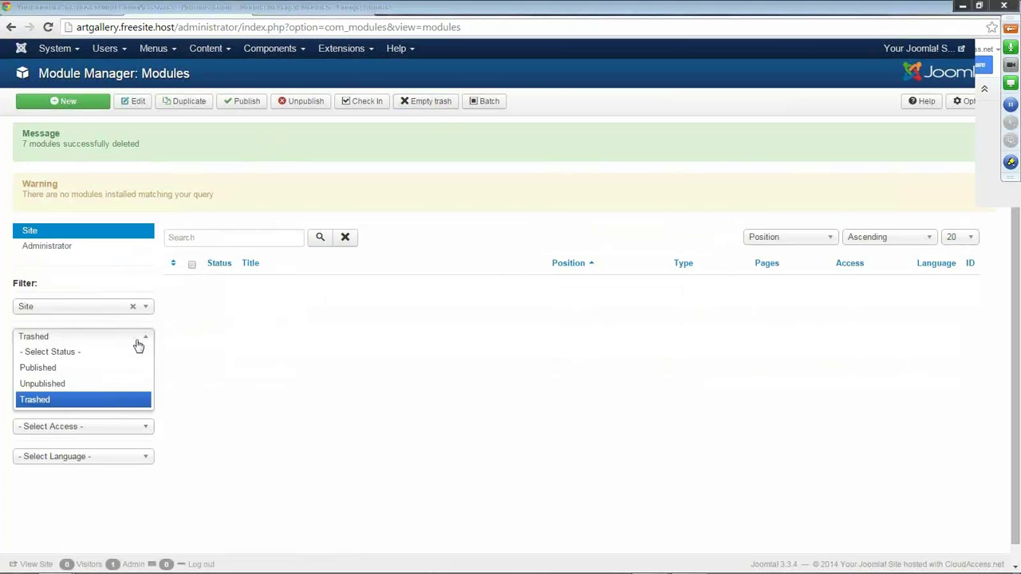
click(74, 354)
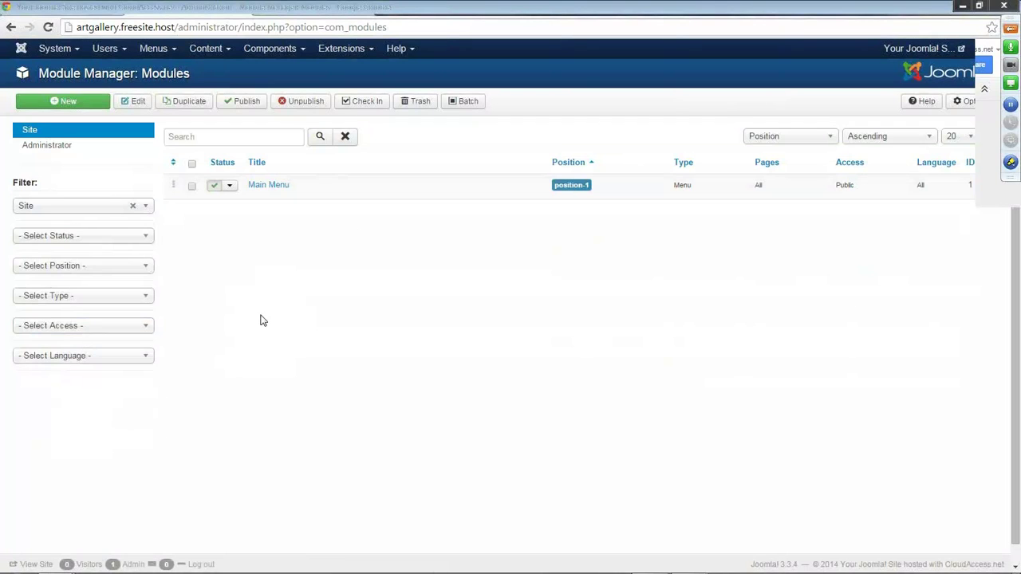
click(288, 11)
click(48, 27)
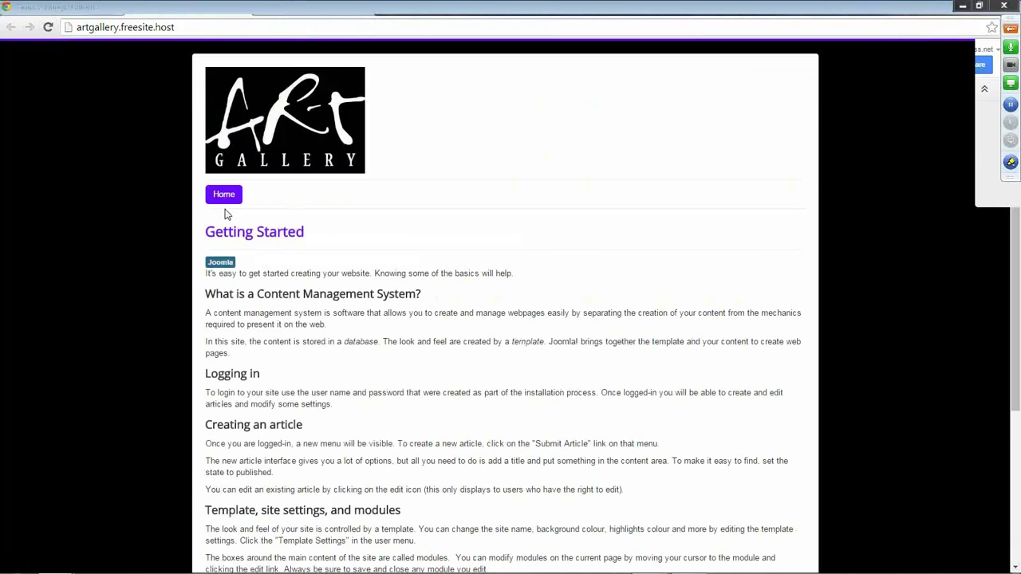
click(201, 10)
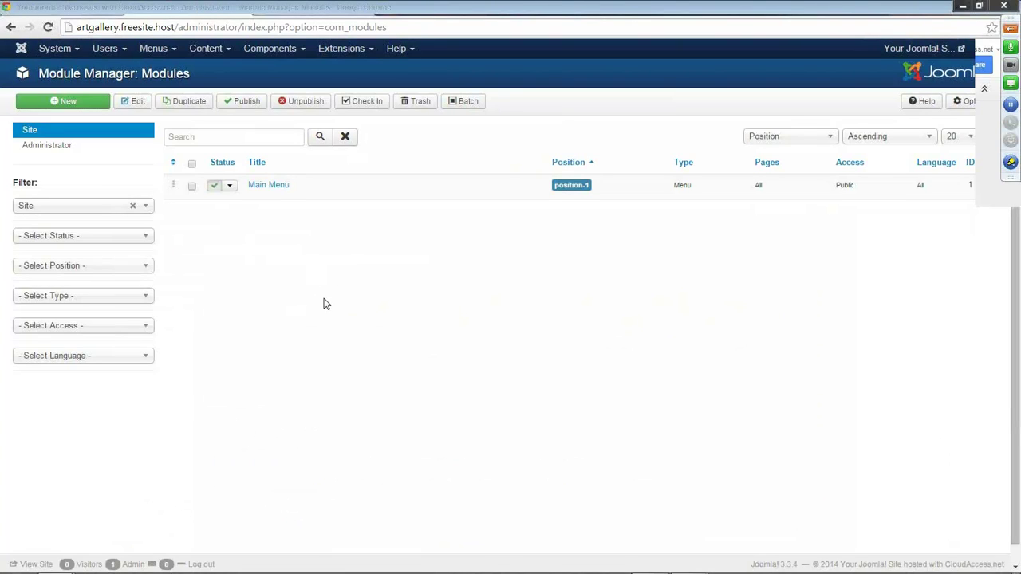
click(69, 104)
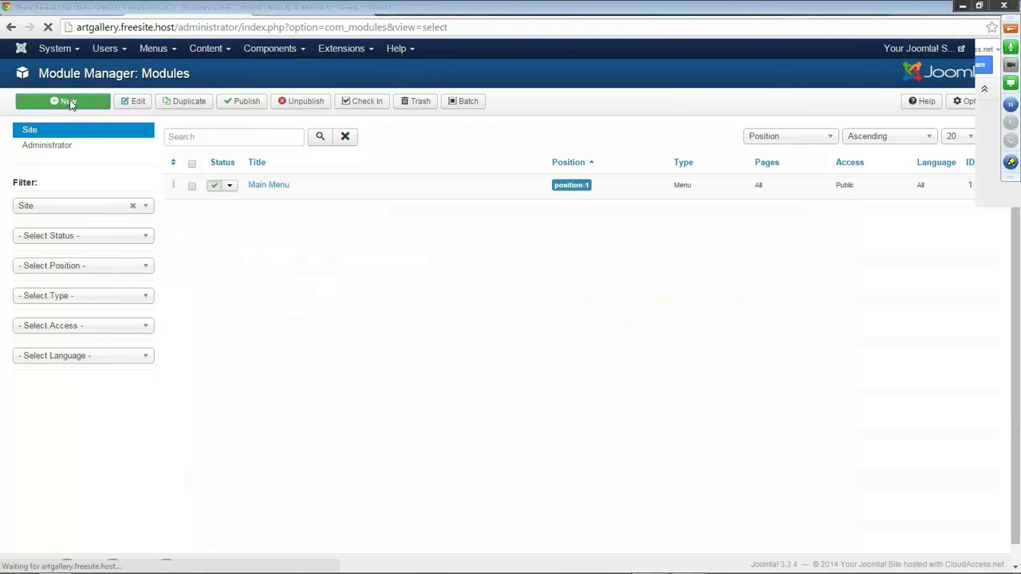
scroll(136, 364, down, 3)
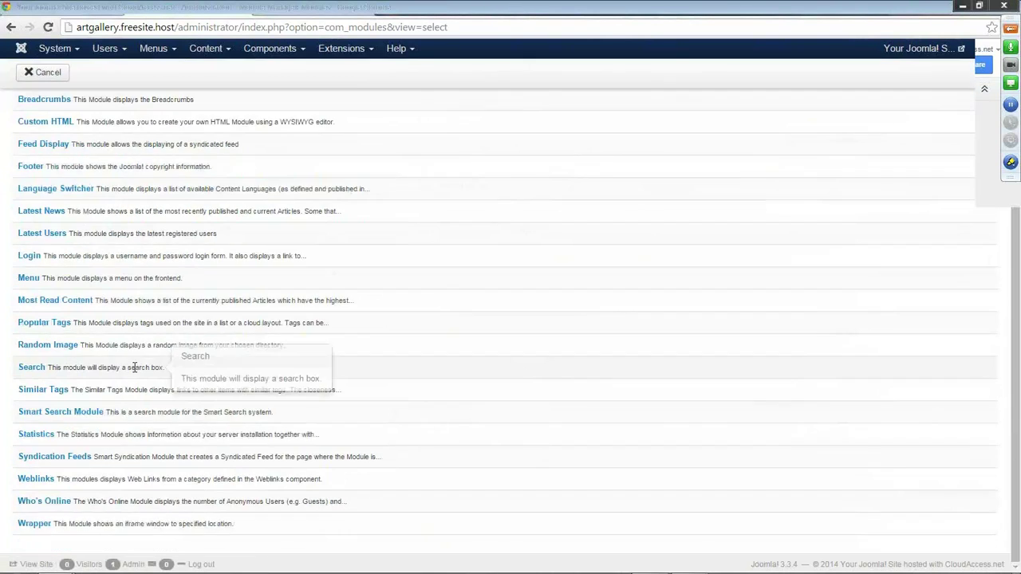
scroll(137, 365, up, 3)
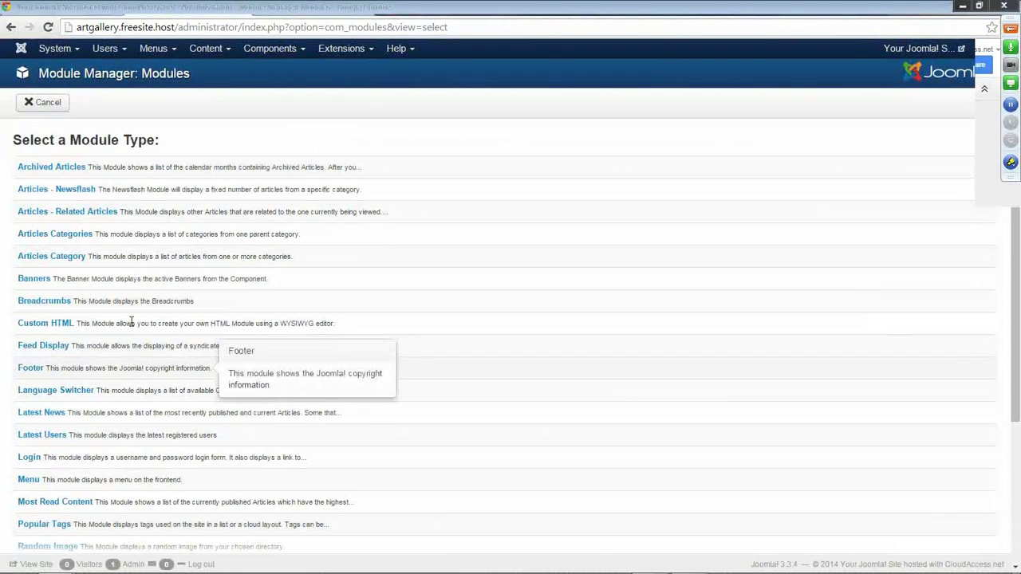
scroll(136, 383, down, 3)
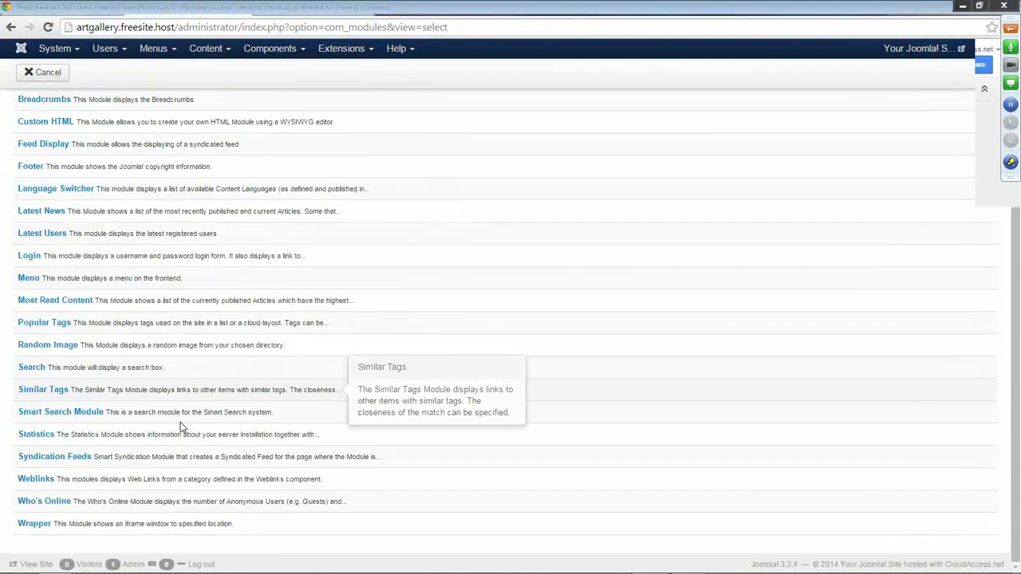
scroll(404, 410, up, 3)
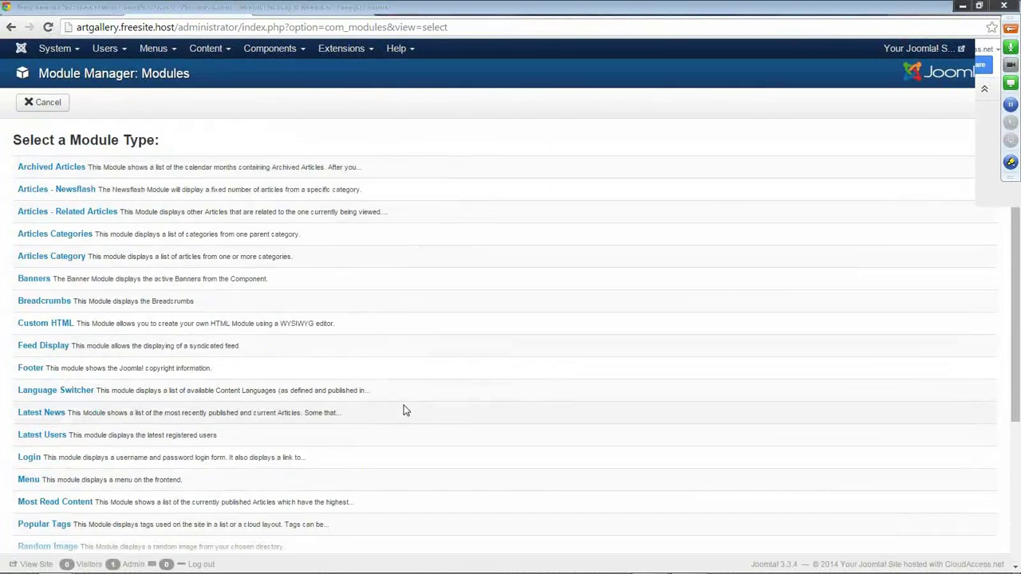
click(48, 102)
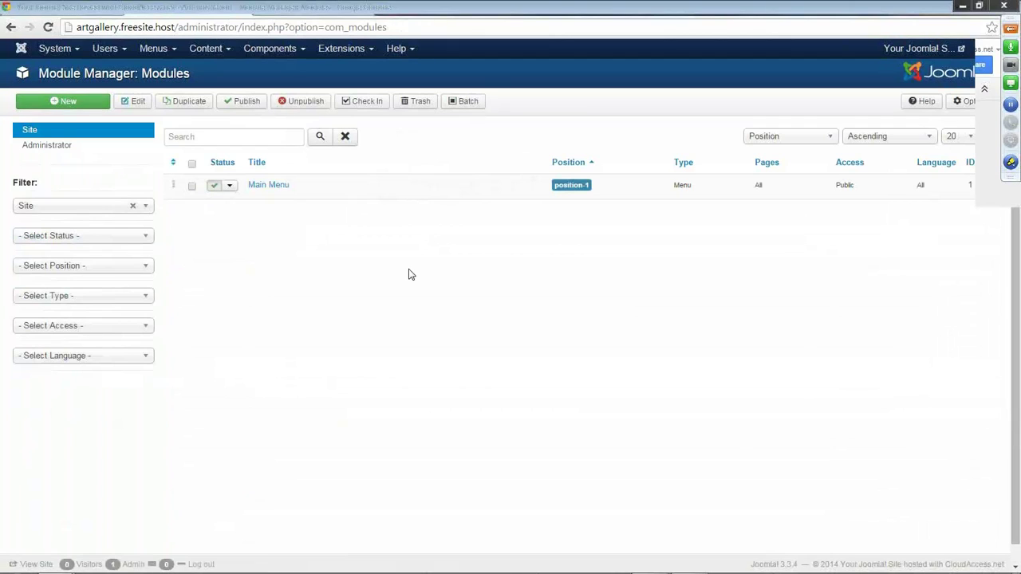
click(281, 8)
Review the front page, then bring up the 'Write this down' notes listing three content steps.
scroll(410, 346, down, 5)
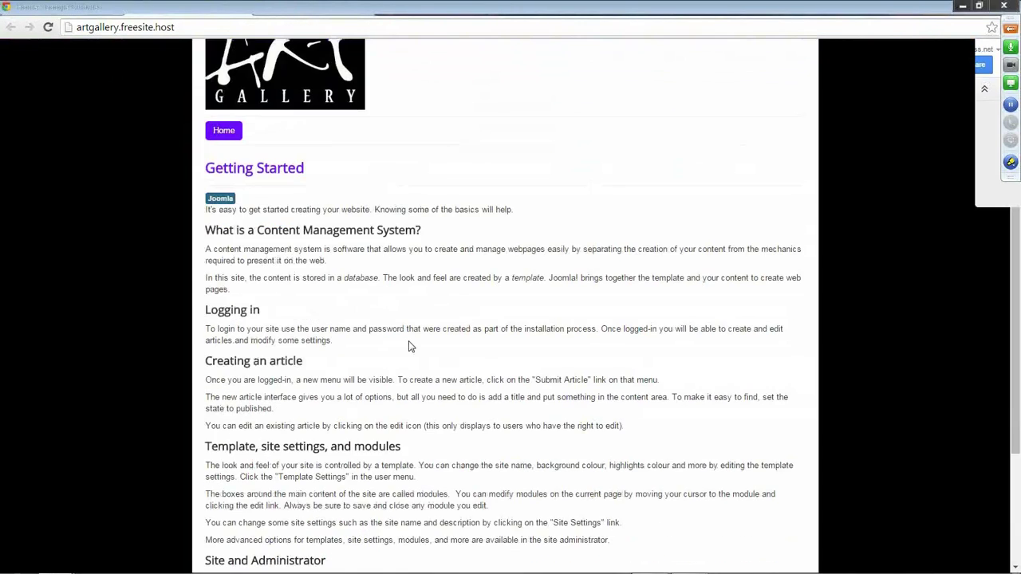
scroll(406, 342, up, 5)
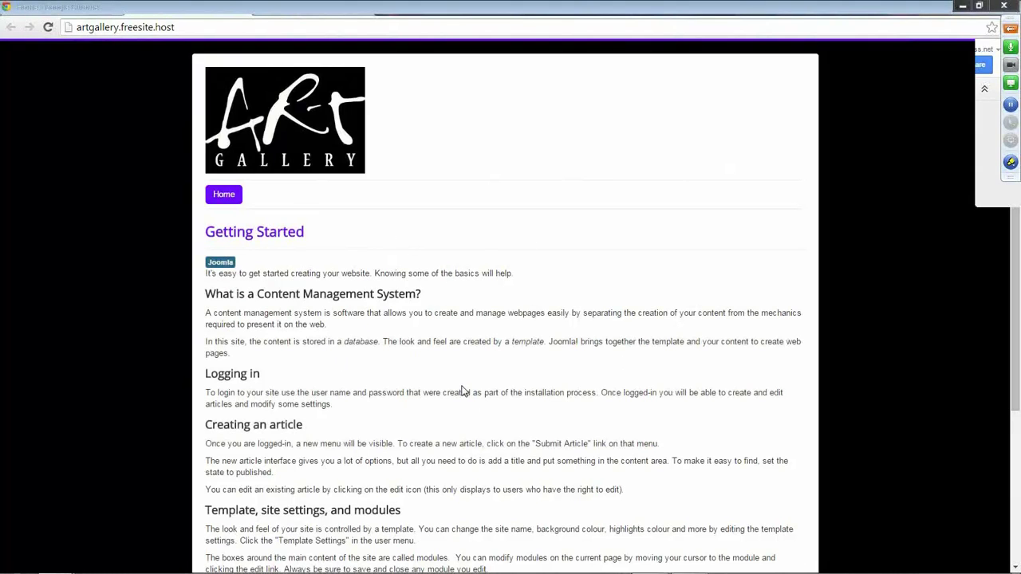
scroll(433, 365, down, 3)
scroll(422, 359, up, 3)
click(541, 11)
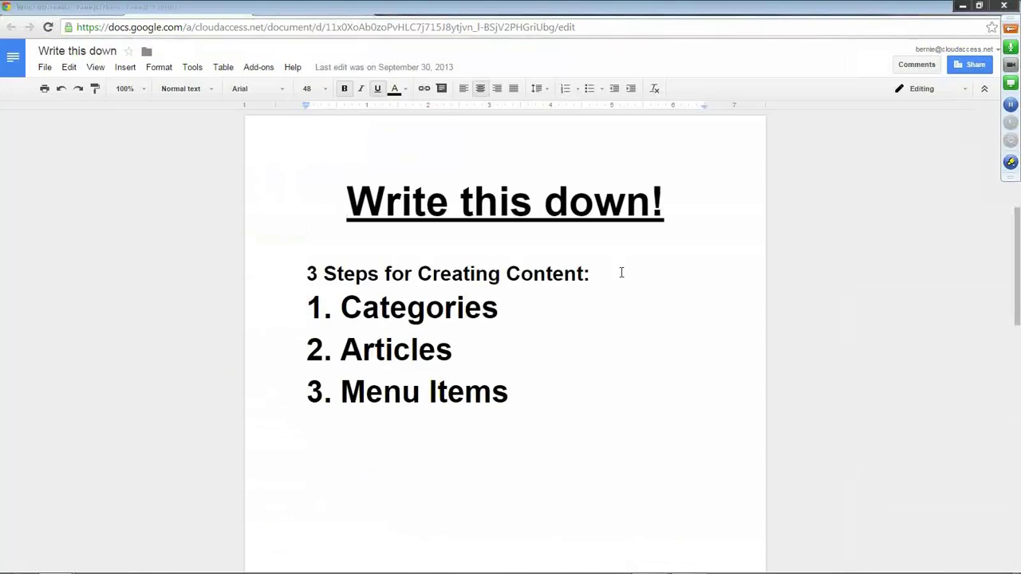
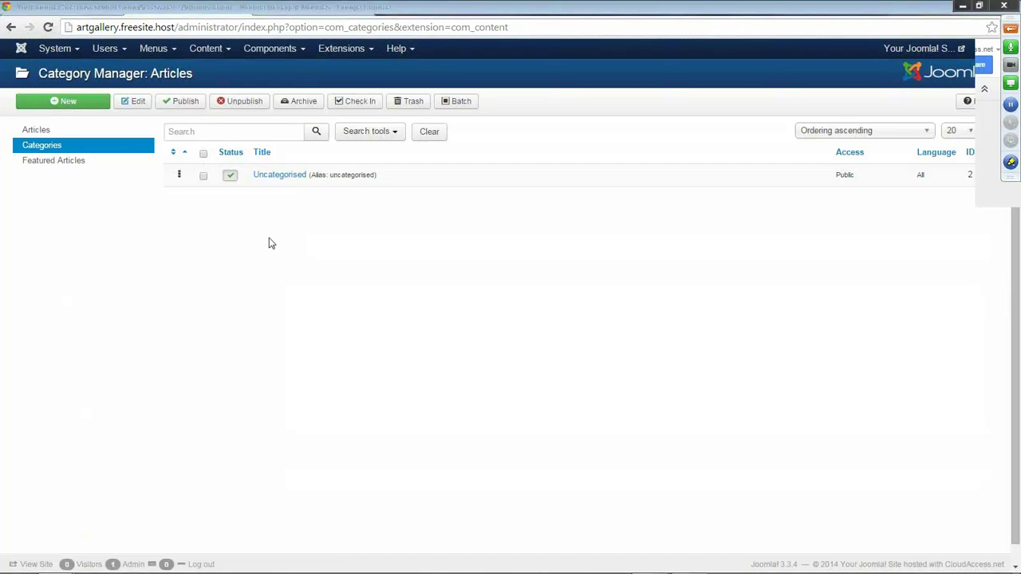
Create a new article category titled 'General Information' and save it to the list.
click(80, 109)
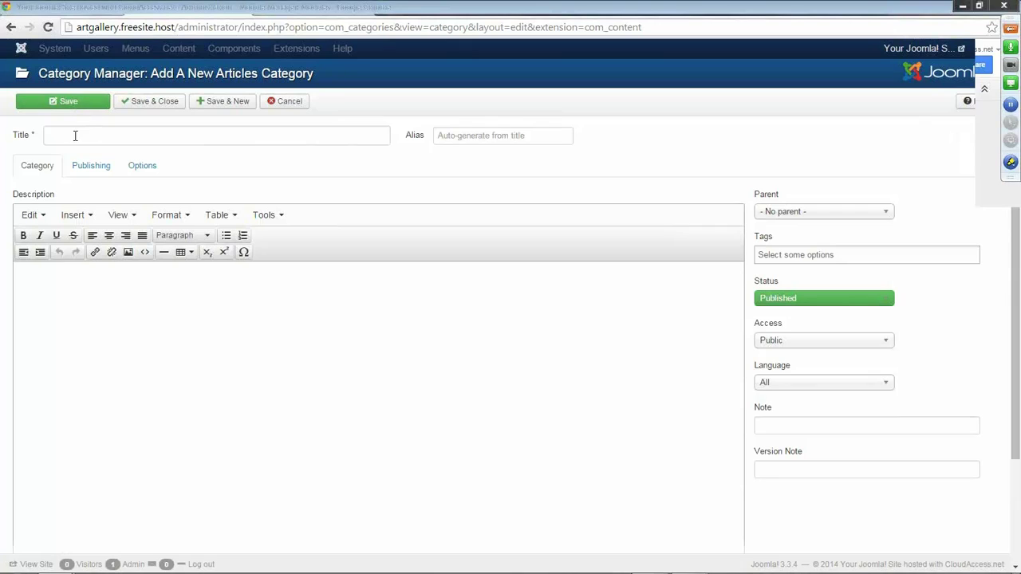
click(70, 136)
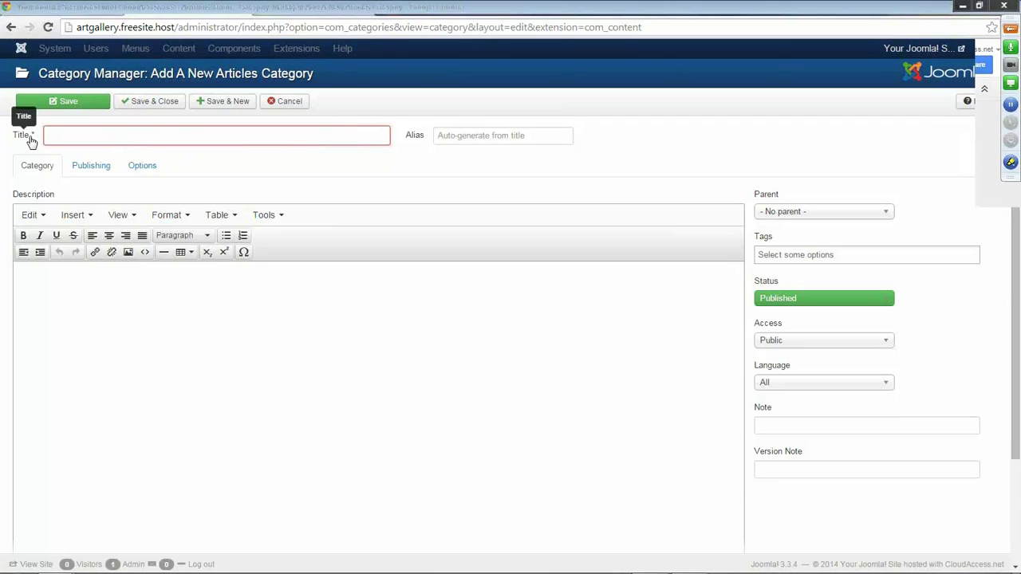
text(General)
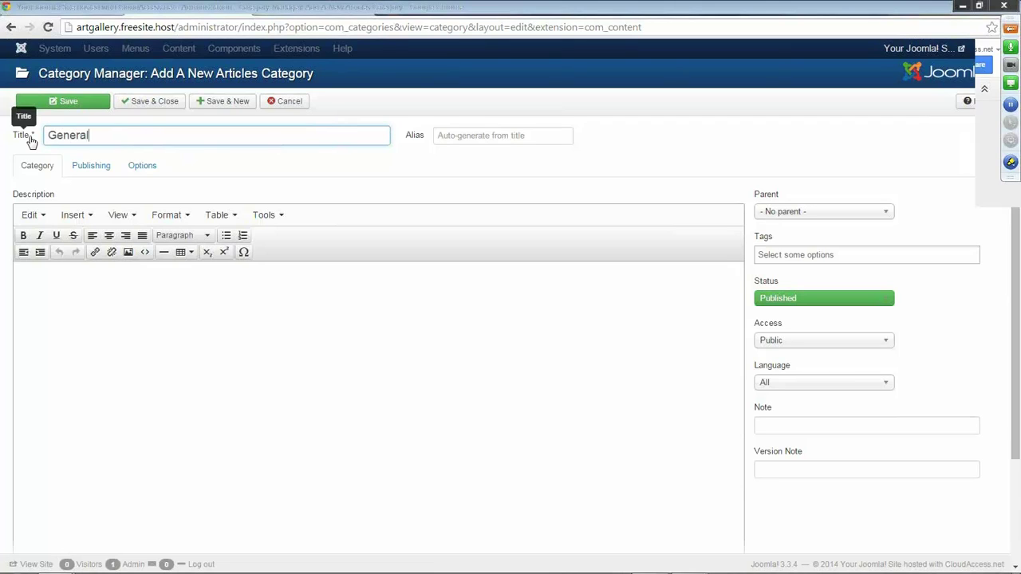
text( Information)
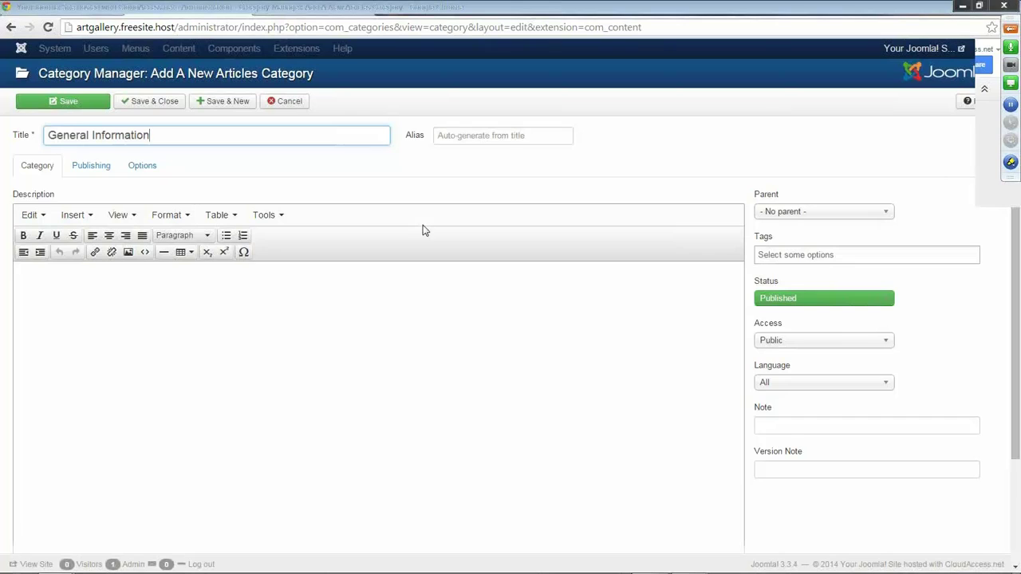
click(148, 106)
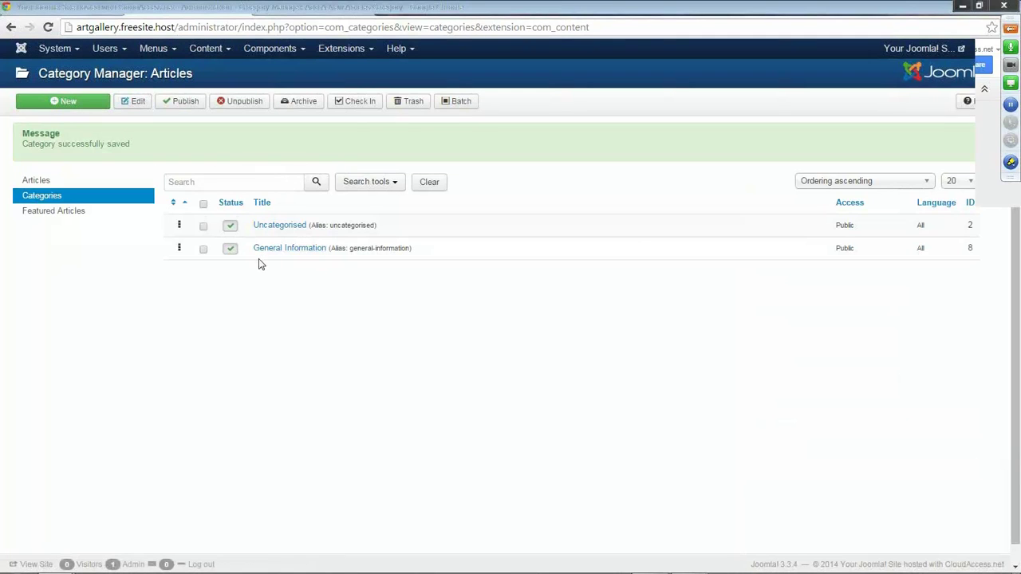
Resave General Information, then add a new category named 'Art Gallery Tours'.
click(293, 251)
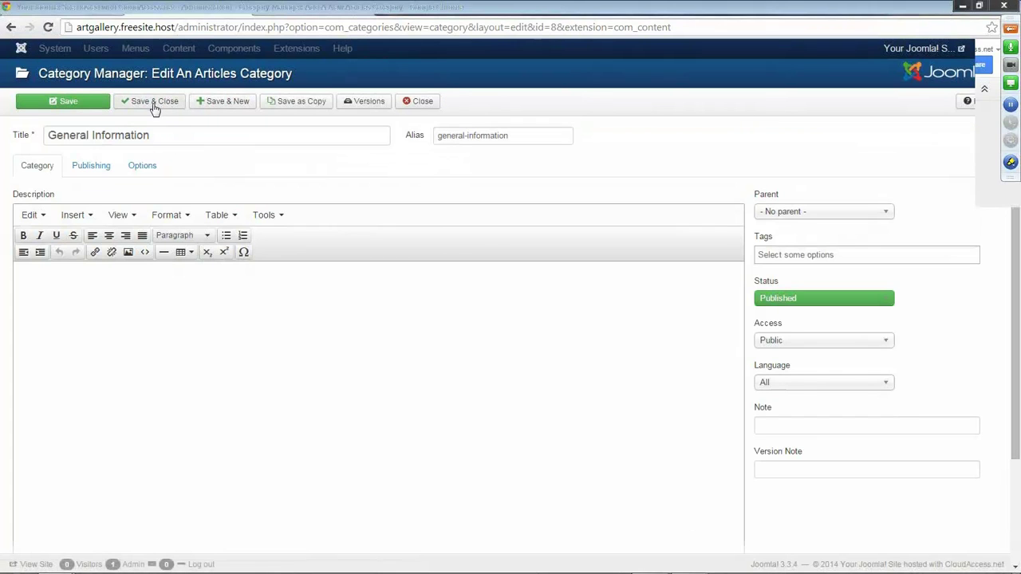
click(85, 107)
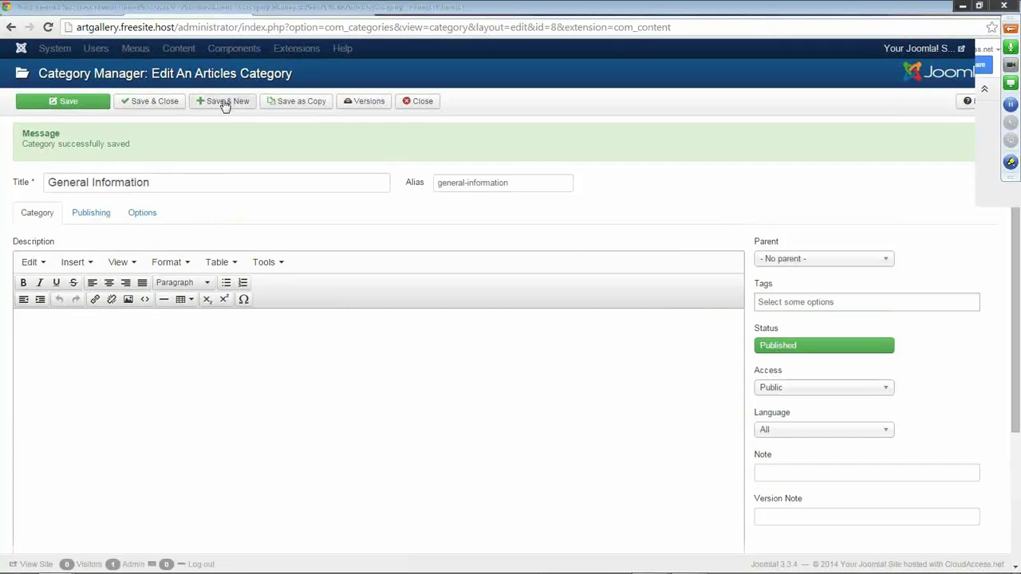
click(226, 105)
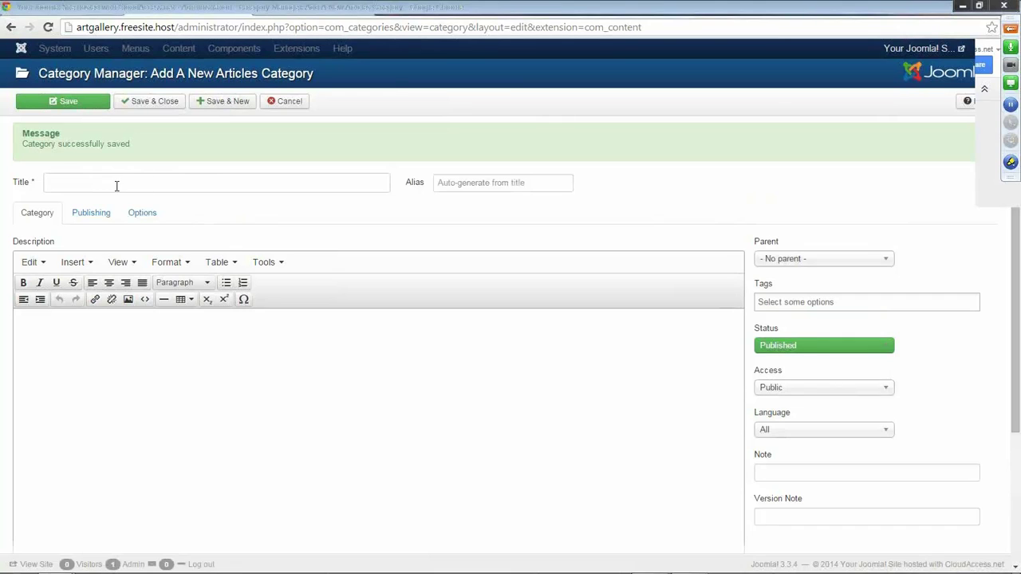
click(88, 186)
text(Art )
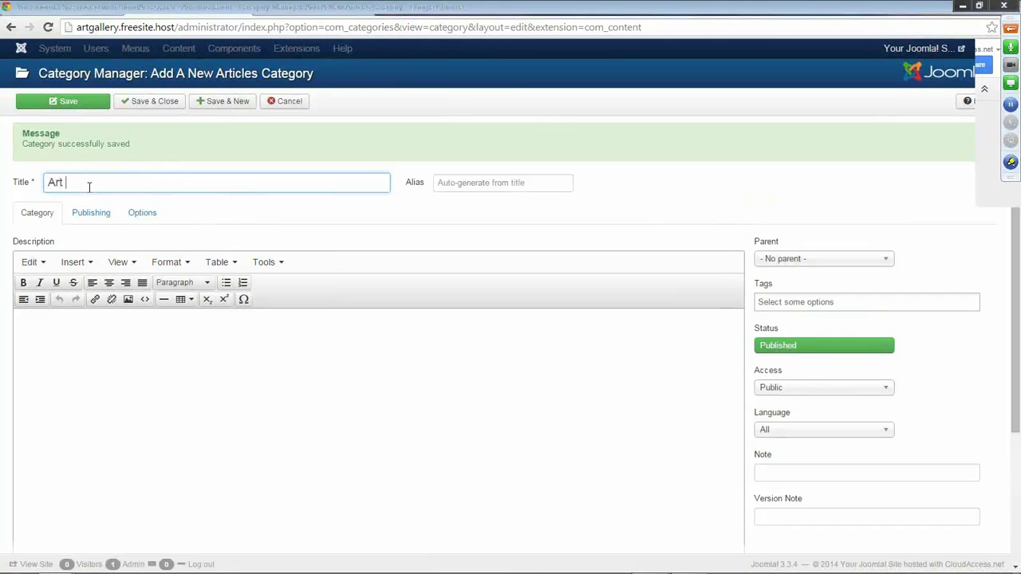
text(Gallery Tours)
click(233, 103)
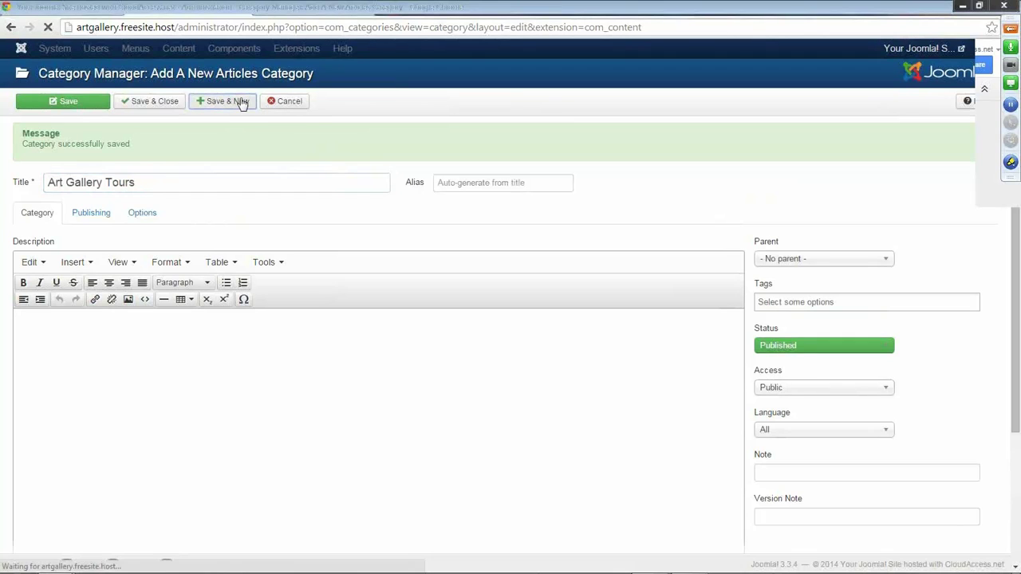
Add categories 'Art Gallery Blog' and 'Art Classes', then check the notes and front page.
click(81, 181)
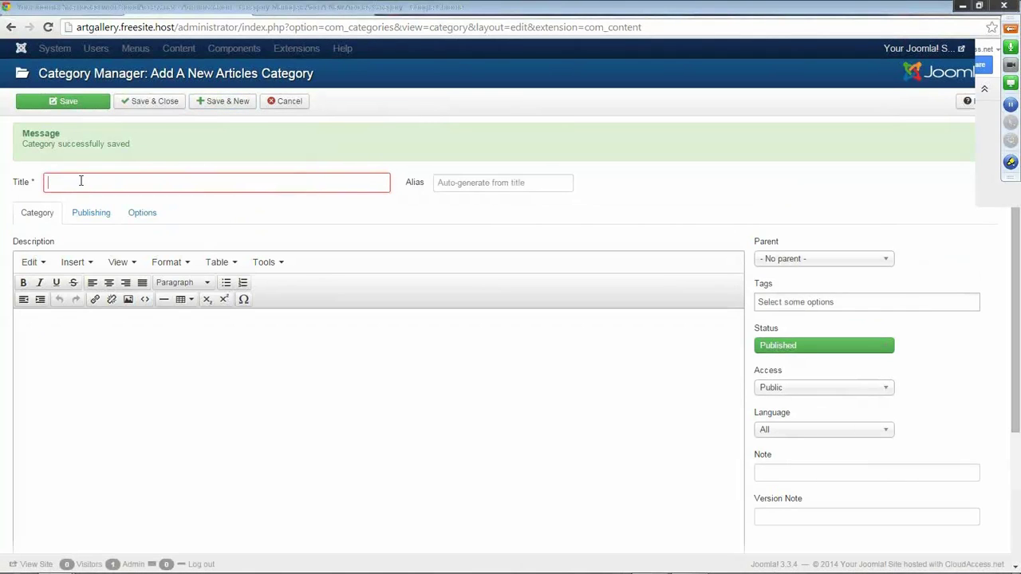
text(Art Gallery)
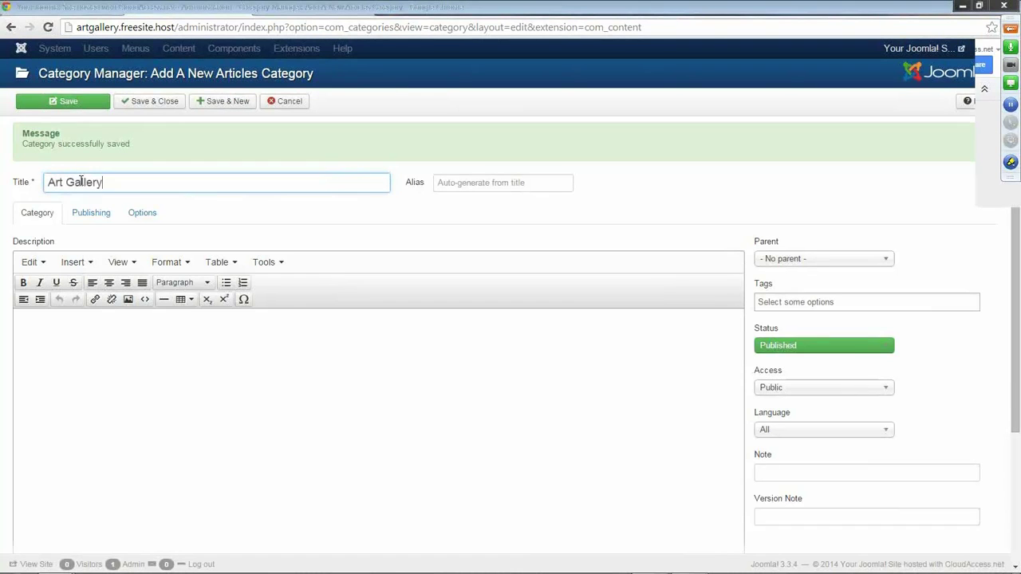
text( Blog)
click(240, 101)
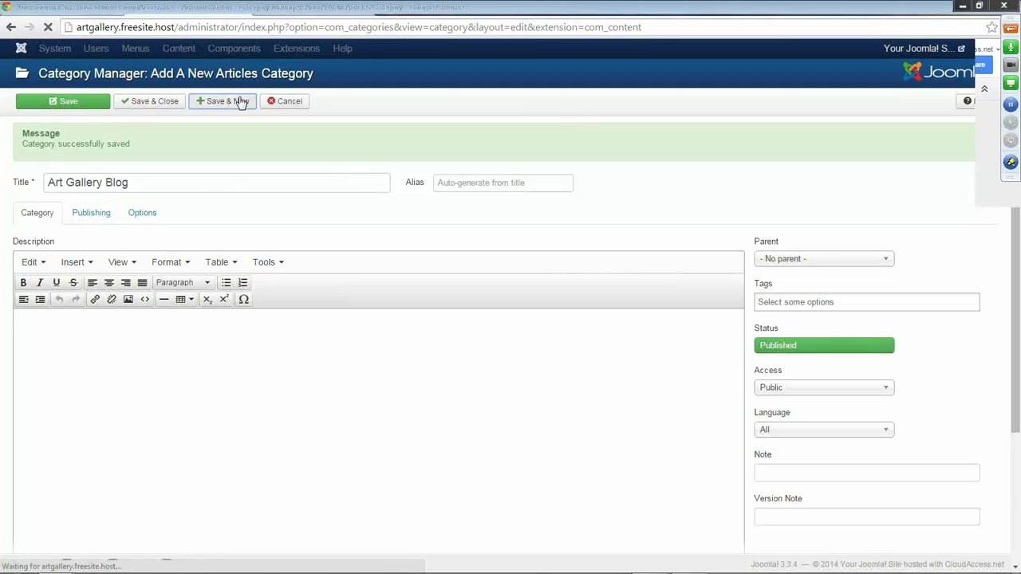
click(50, 185)
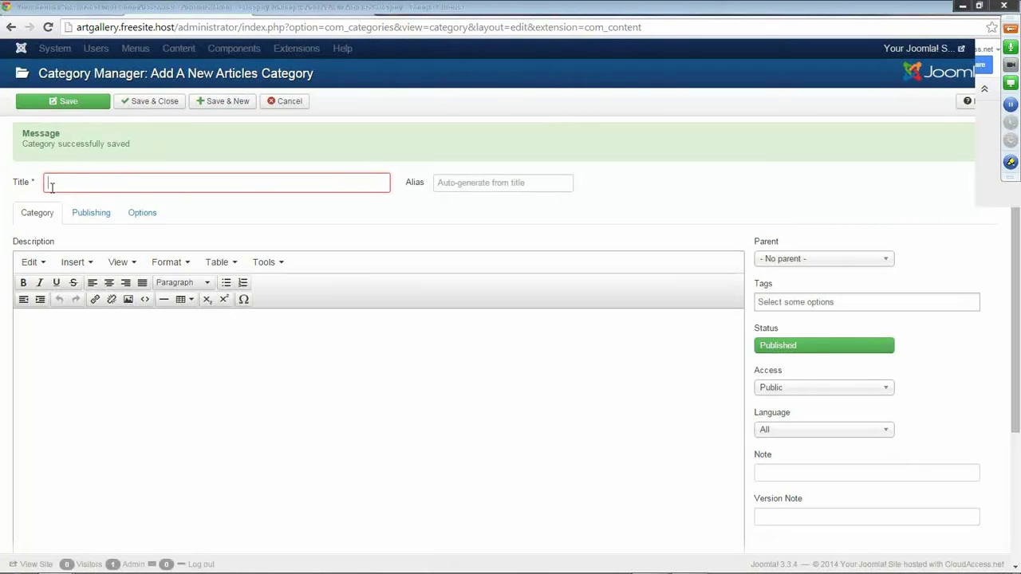
text(Art Classes)
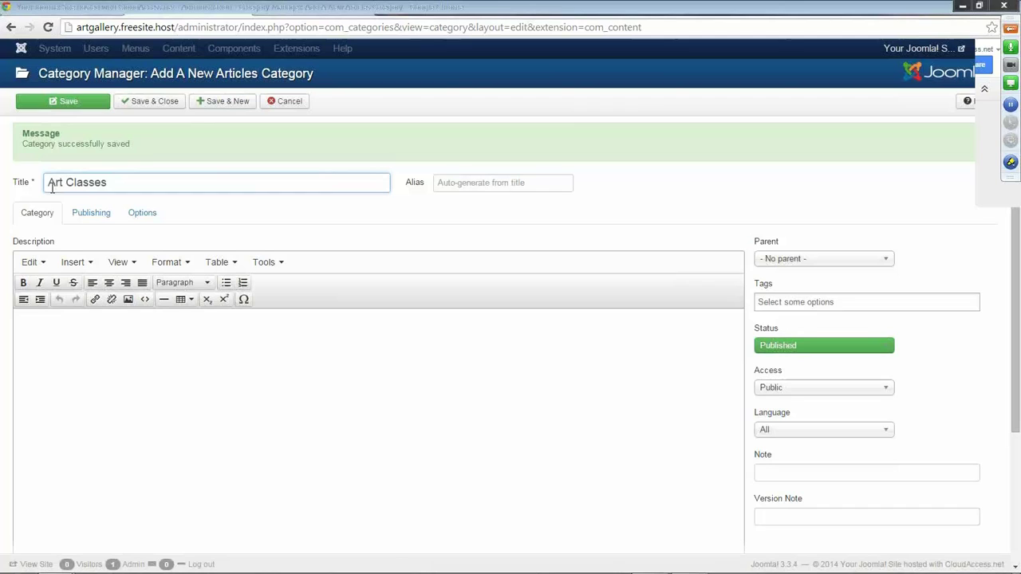
click(162, 105)
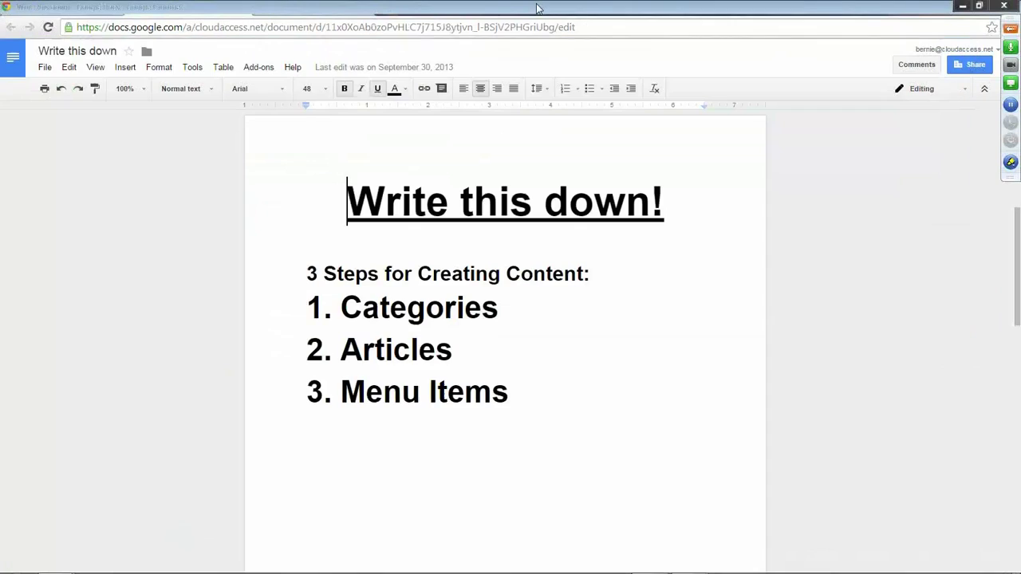
click(539, 8)
click(311, 12)
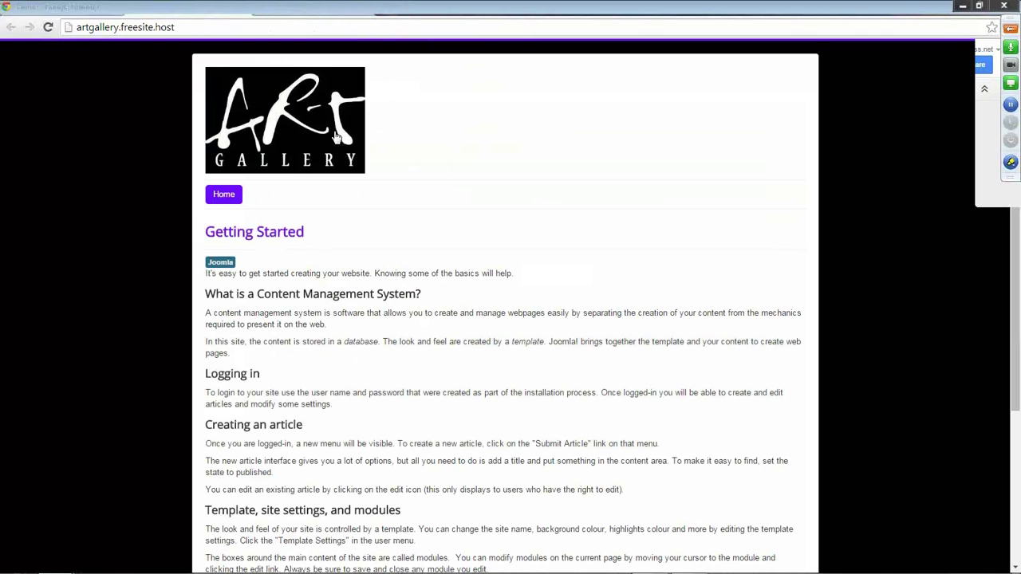
Look over the front-end Getting Started page, then return to the admin Category Manager.
click(50, 27)
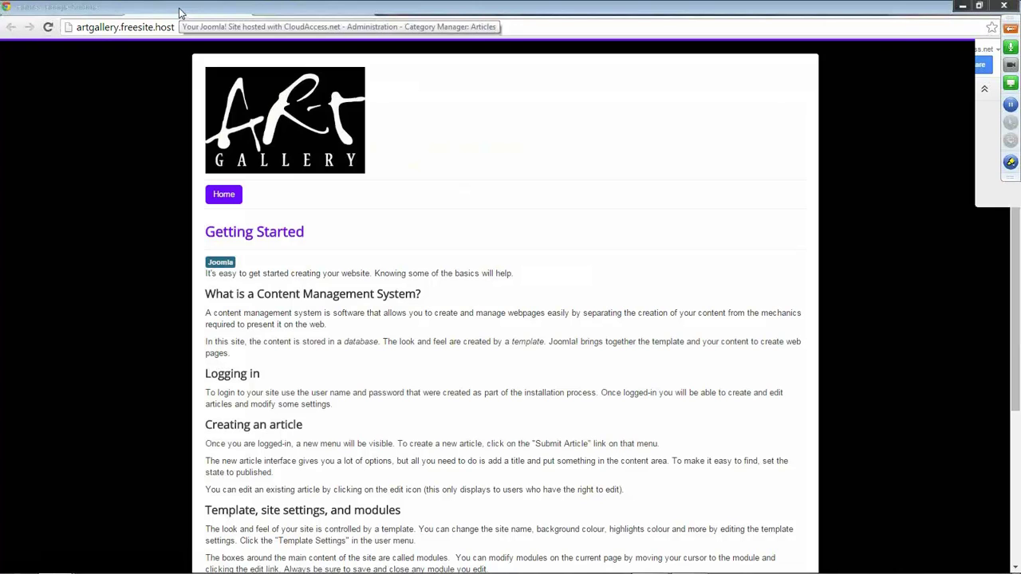
click(179, 12)
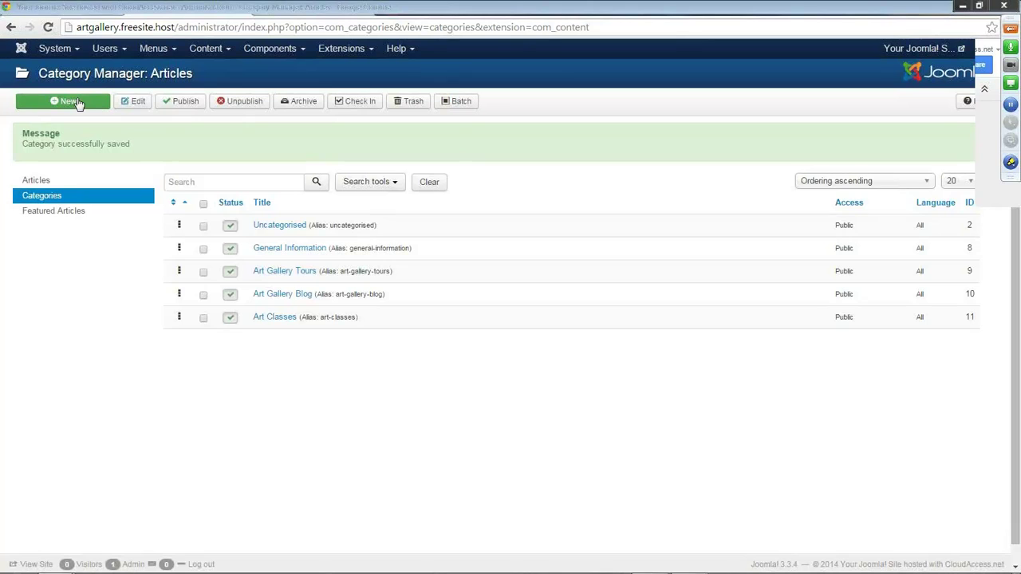
Go to the Article Manager, check Getting Started on the front end, and start a new article.
click(74, 49)
click(80, 72)
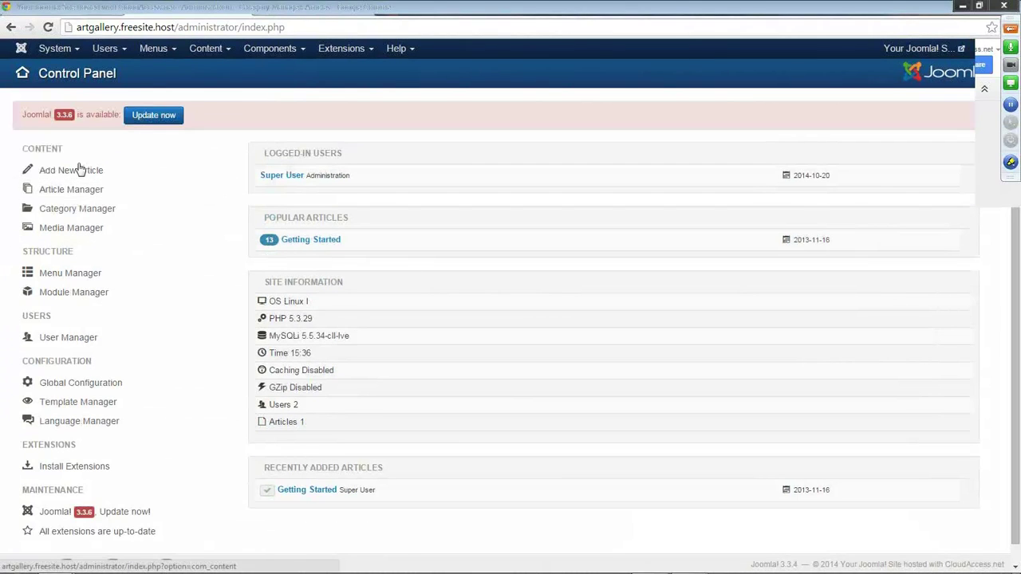
click(228, 51)
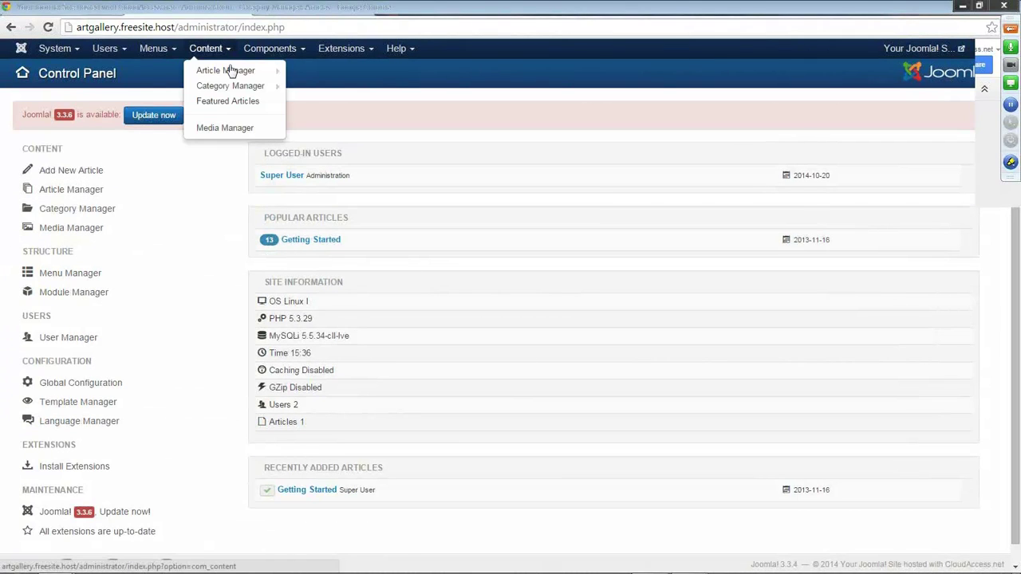
click(229, 70)
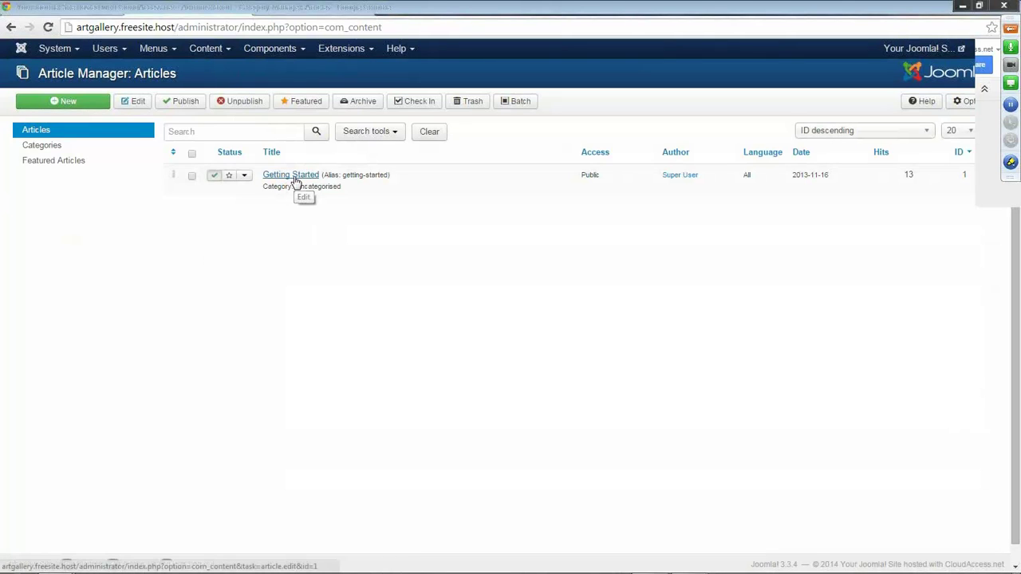
click(291, 14)
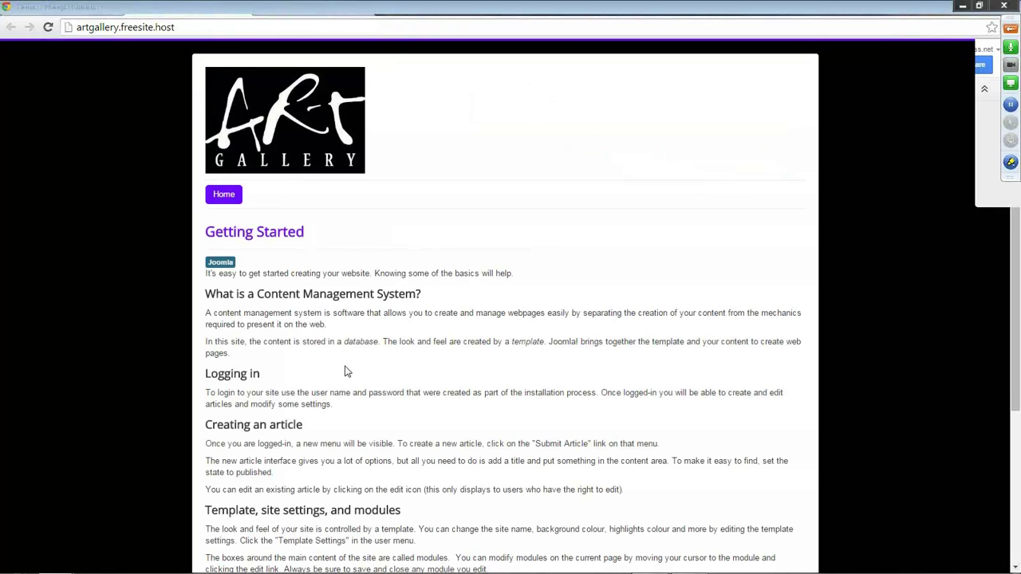
scroll(347, 371, down, 1)
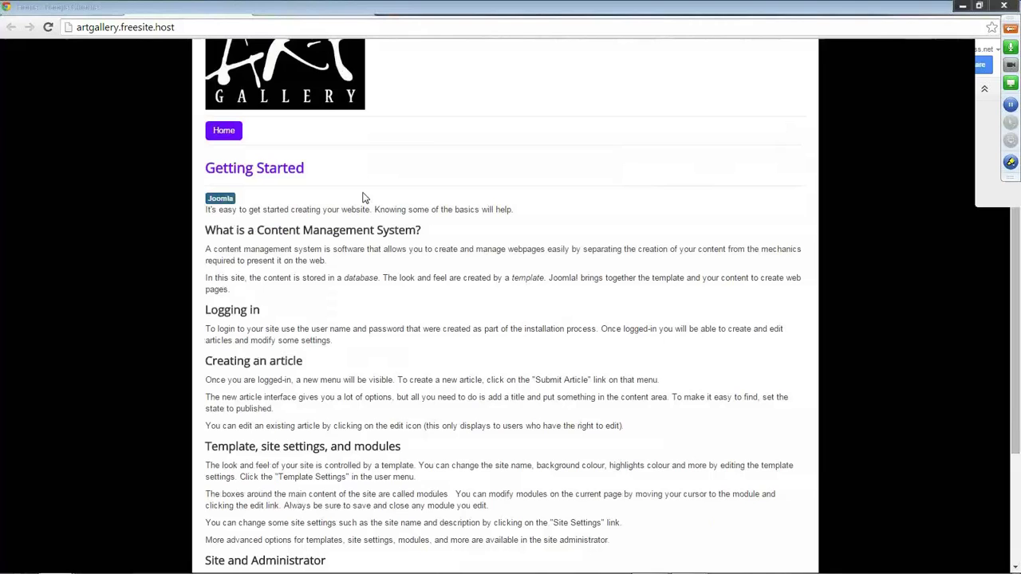
click(165, 12)
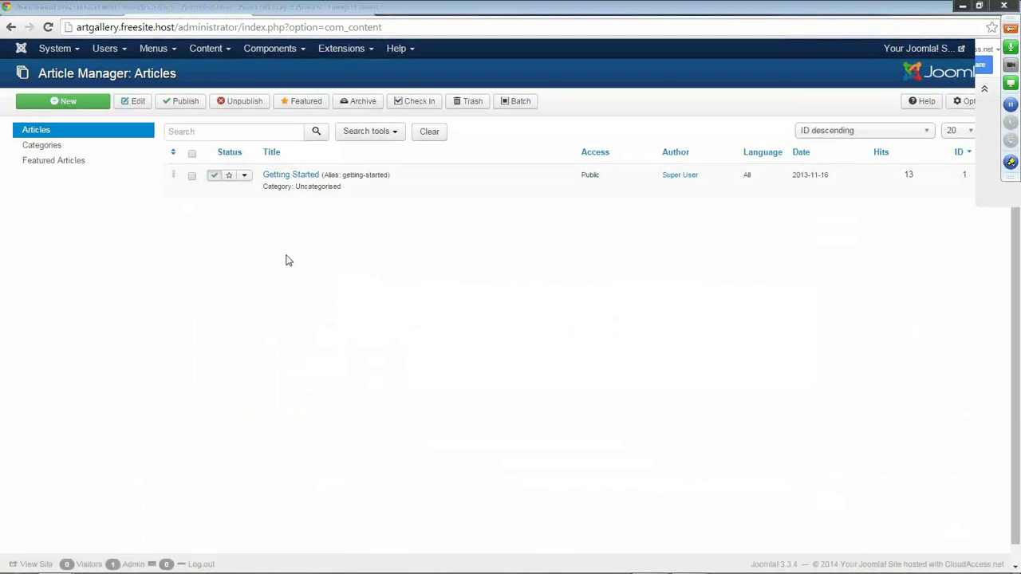
click(79, 104)
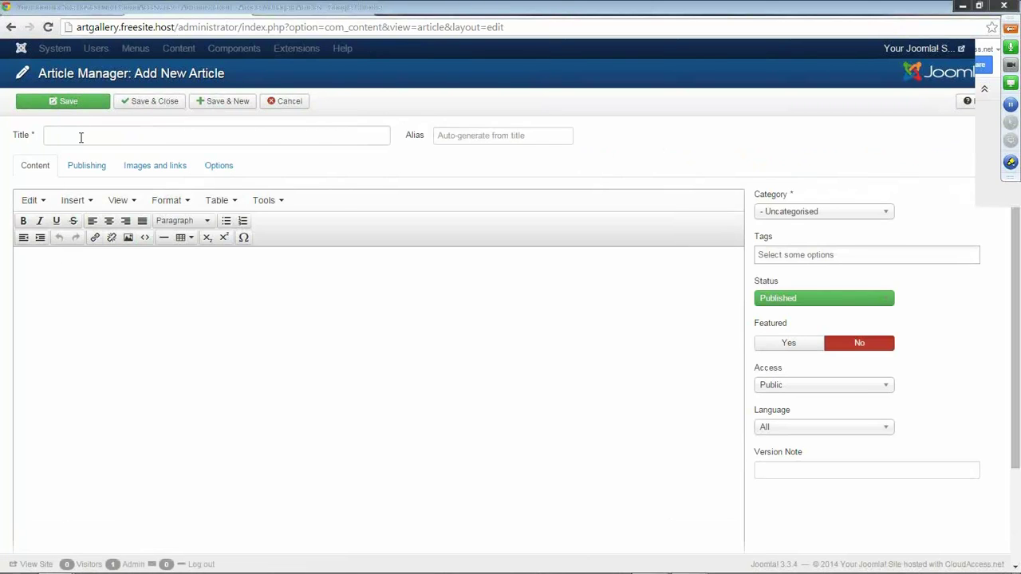
Title the article 'Welcome to the Art Gallery!', set category General Information, and add three placeholder lines.
click(83, 133)
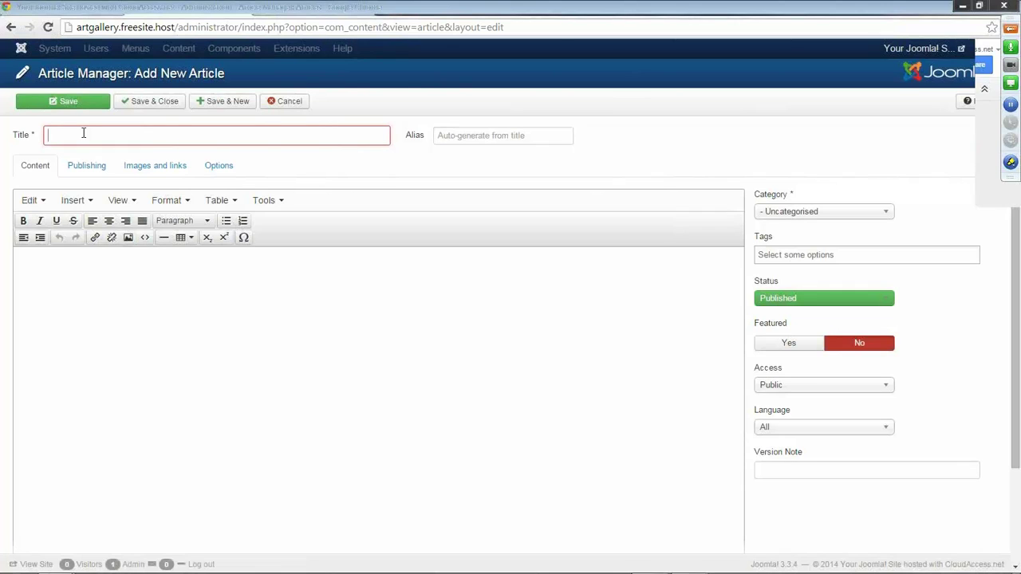
text(Welcome to the Ar)
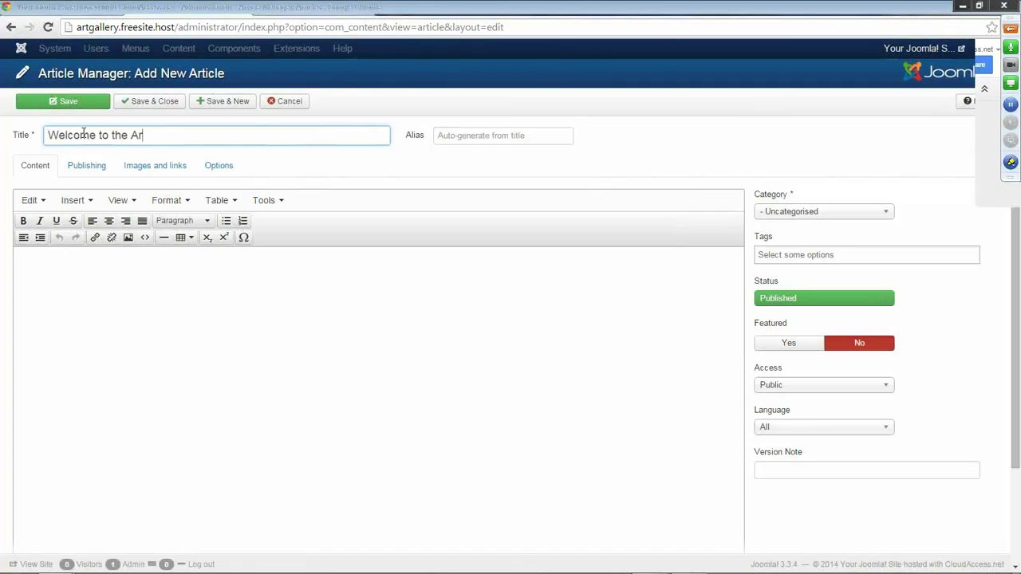
text(t Gallery!)
click(883, 213)
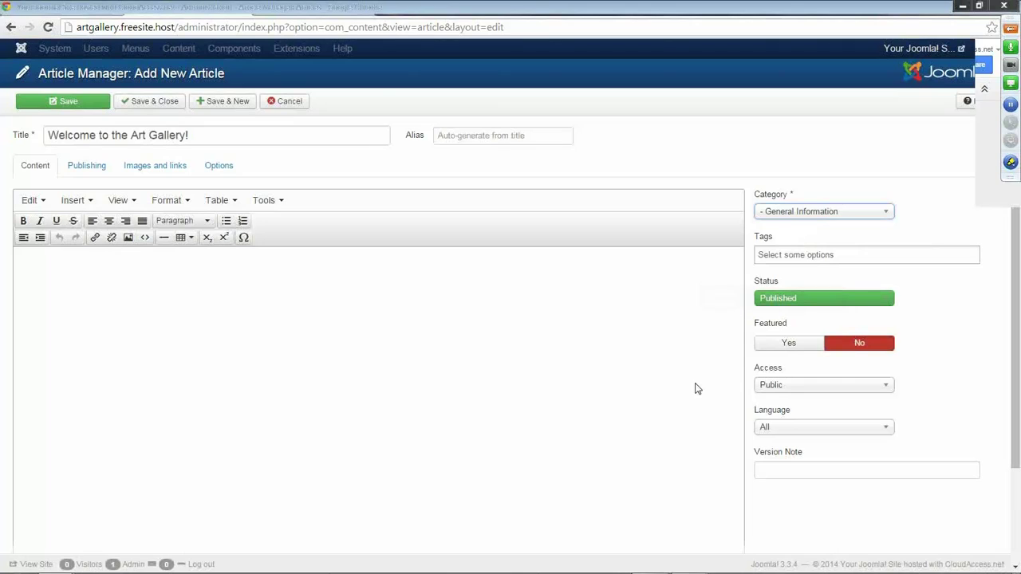
click(232, 287)
text(a;slkdfj;lj)
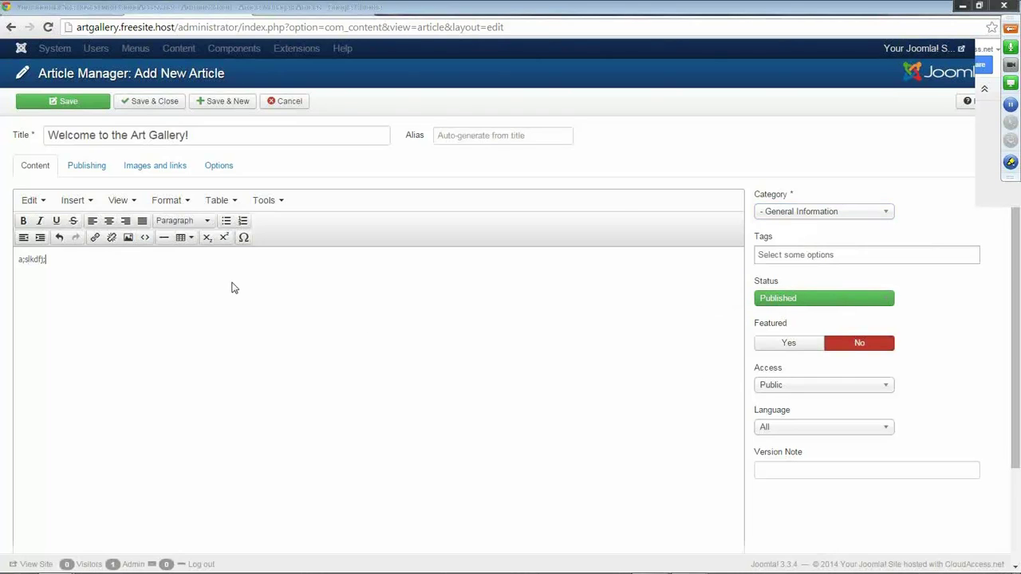
key(Return)
text(a;sldkfj;alksdjf)
key(Return)
text(a;sldkfj;aslkdfj)
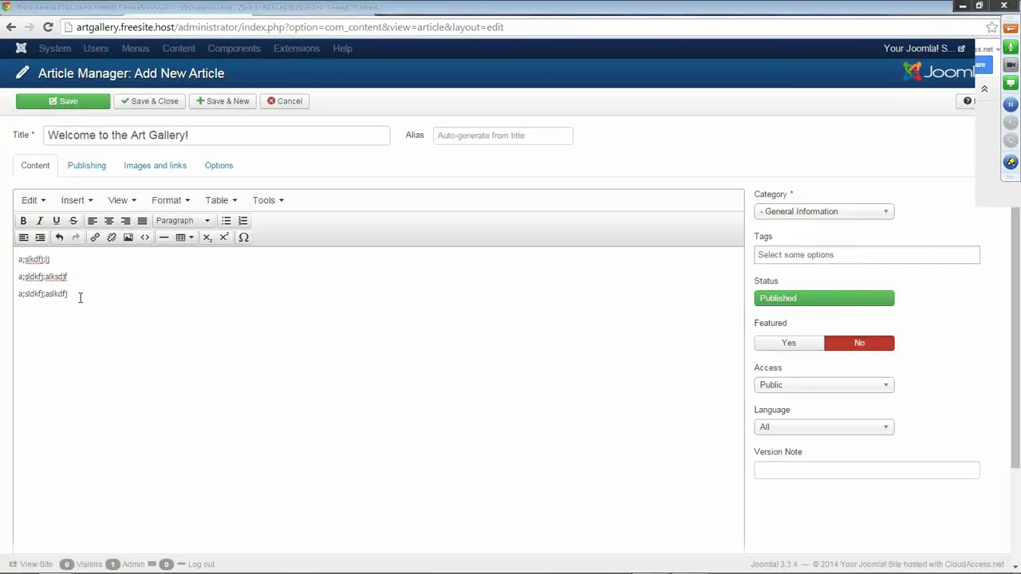
Save and close the article, reload the front-end page, and return to the notes.
drag(79, 296, 2, 296)
drag(68, 276, 9, 269)
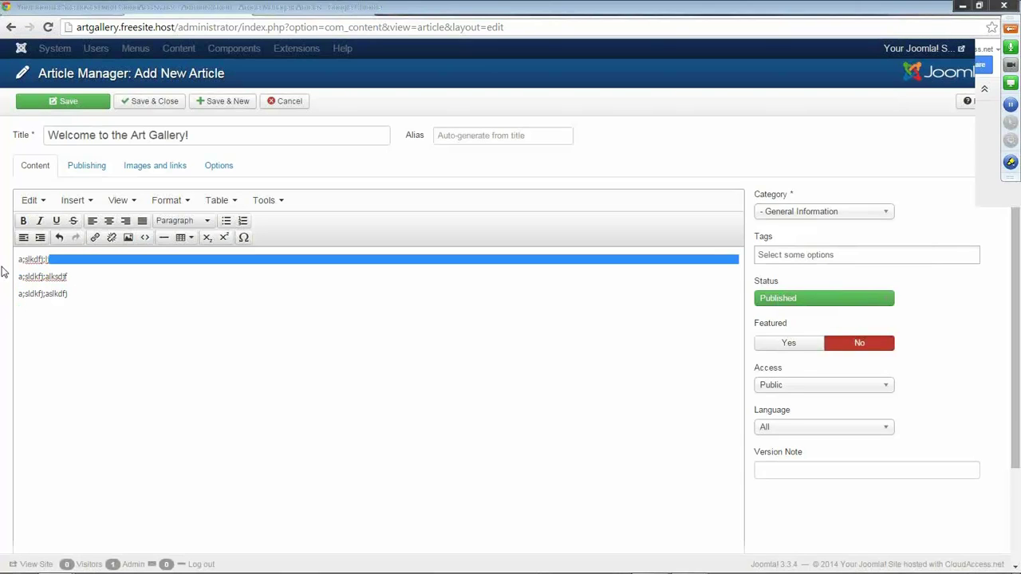
click(17, 273)
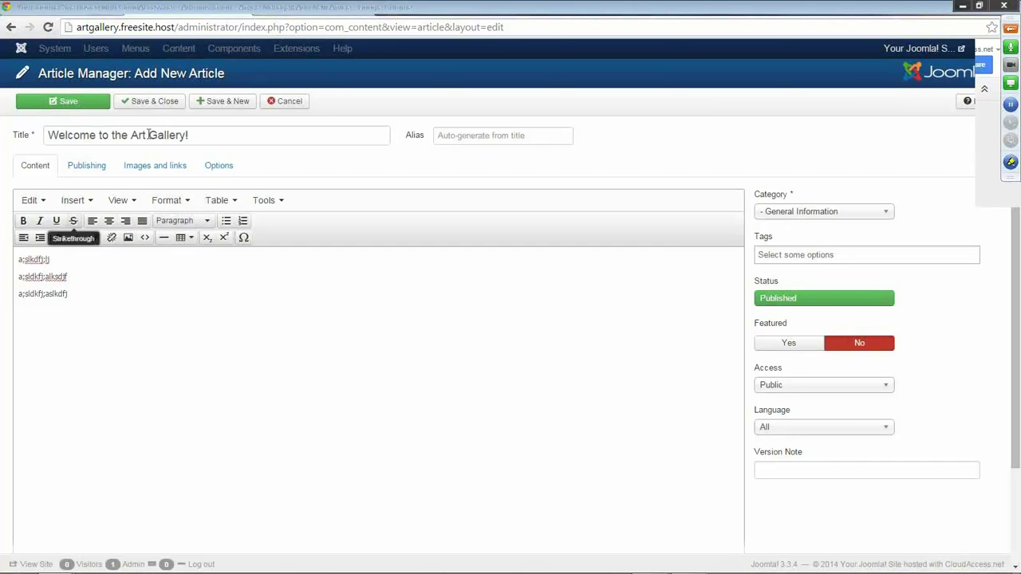
click(146, 104)
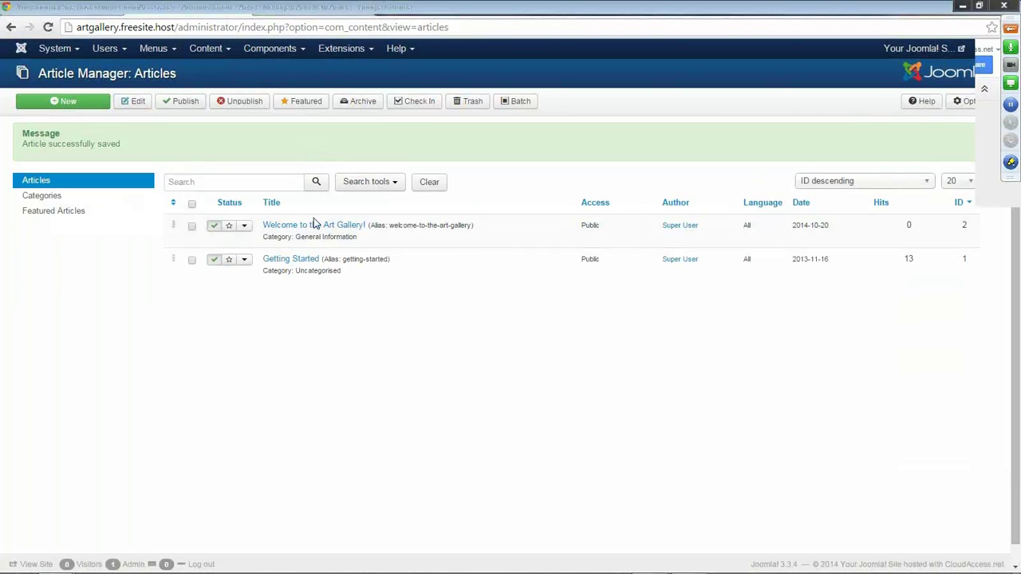
click(279, 8)
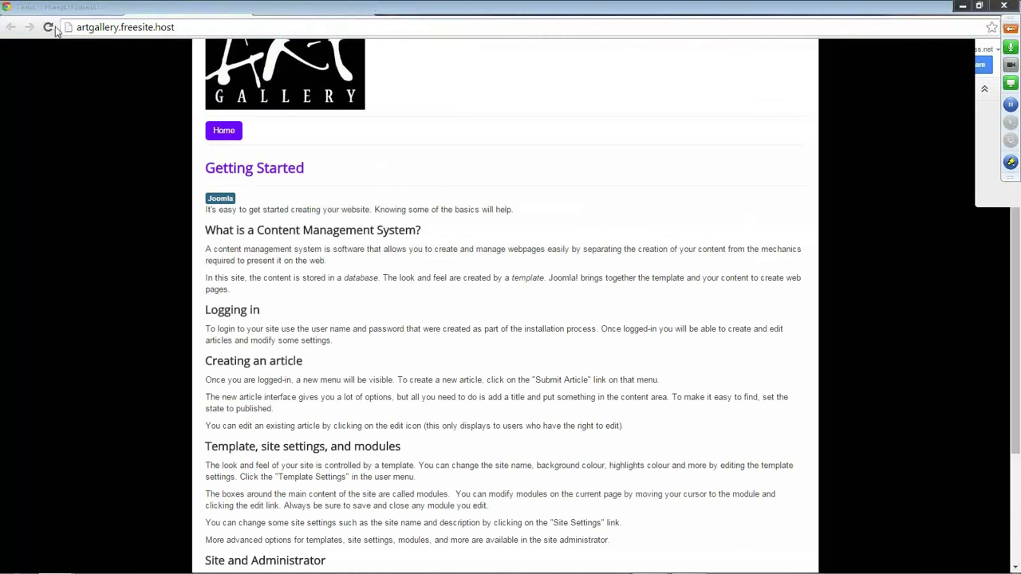
click(53, 29)
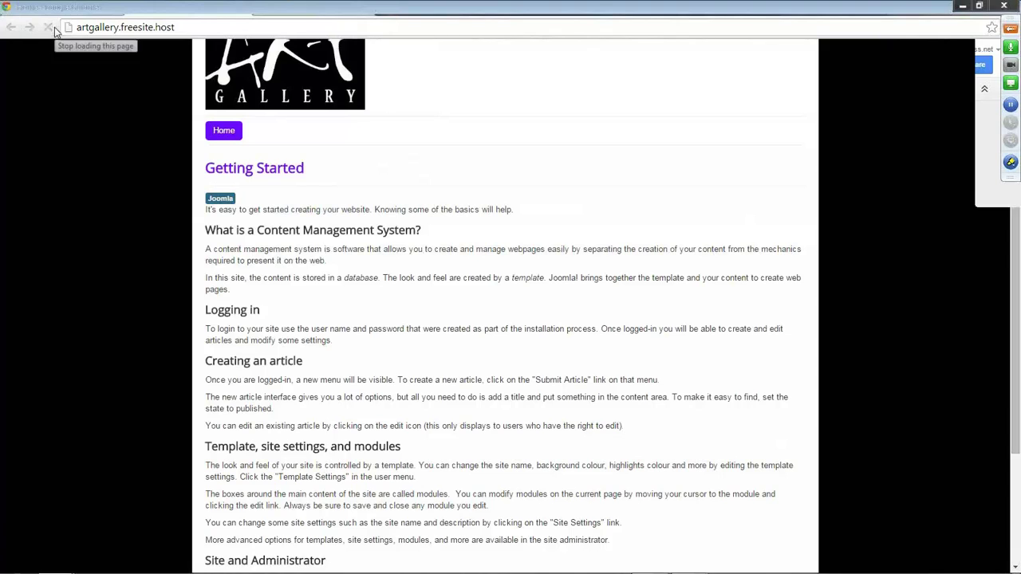
click(566, 13)
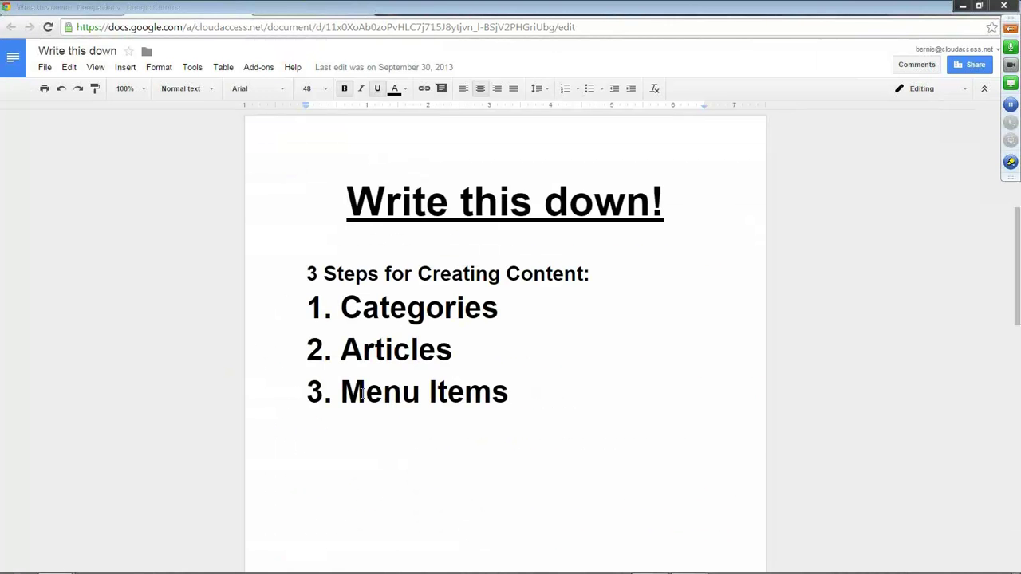
Highlight the 'Menu Items' step in the notes and return to the Joomla Article Manager.
drag(342, 394, 503, 395)
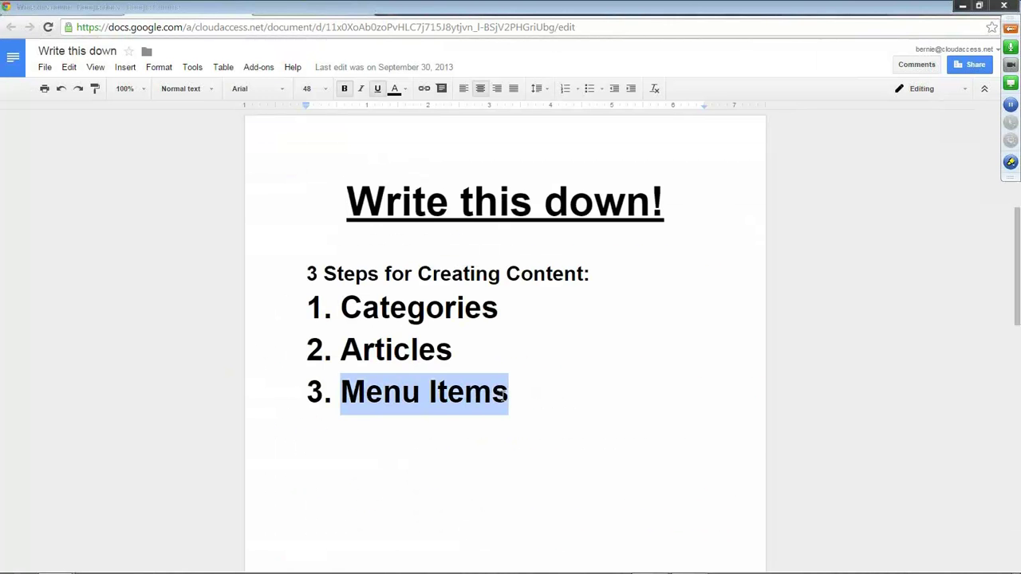
click(188, 12)
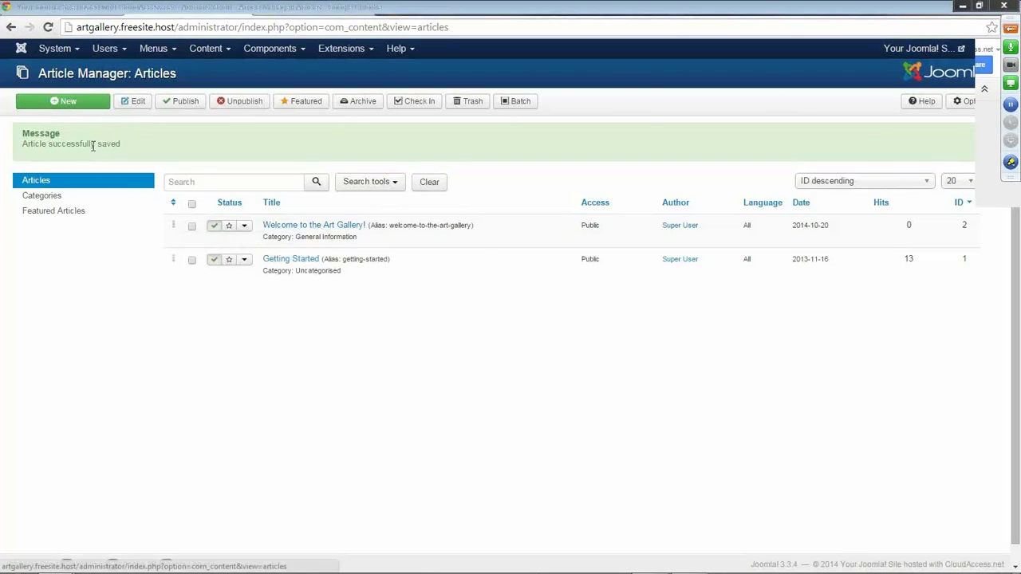
Go to System > Control Panel and scroll through its notices.
click(80, 53)
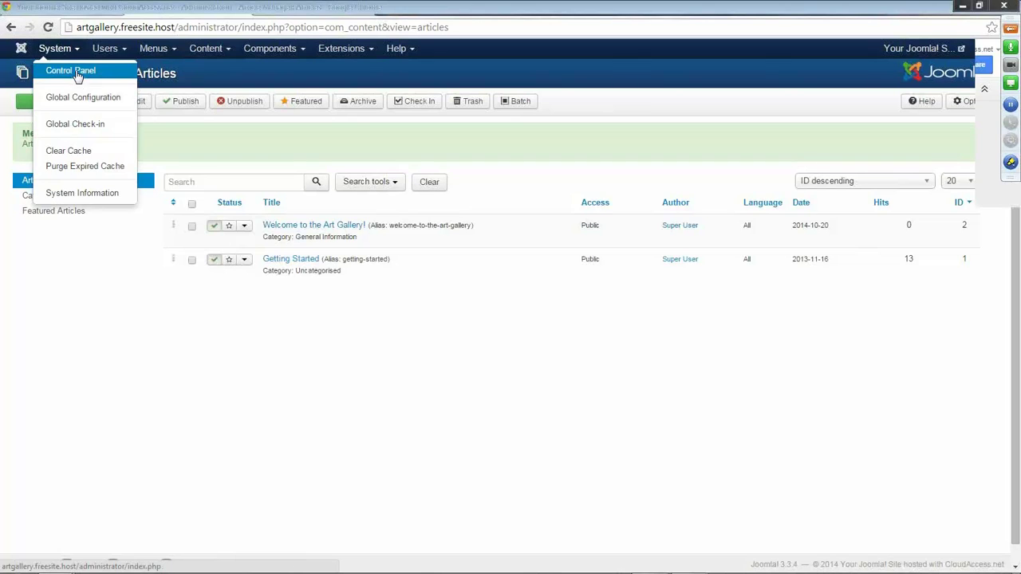
click(77, 70)
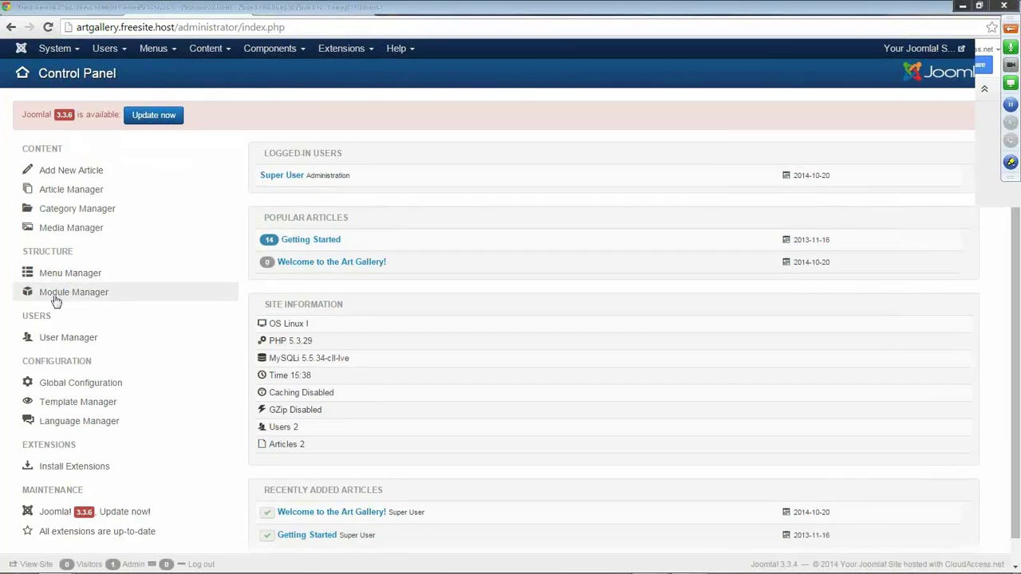
scroll(88, 336, down, 1)
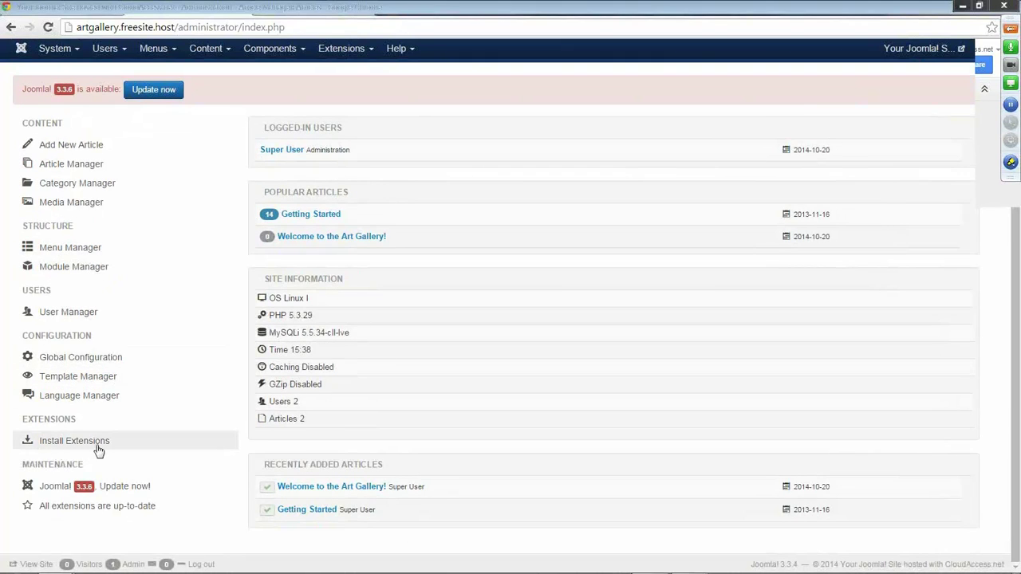
Open the Extension Manager and follow the Joomla! Extensions Directory (JED) link.
click(369, 47)
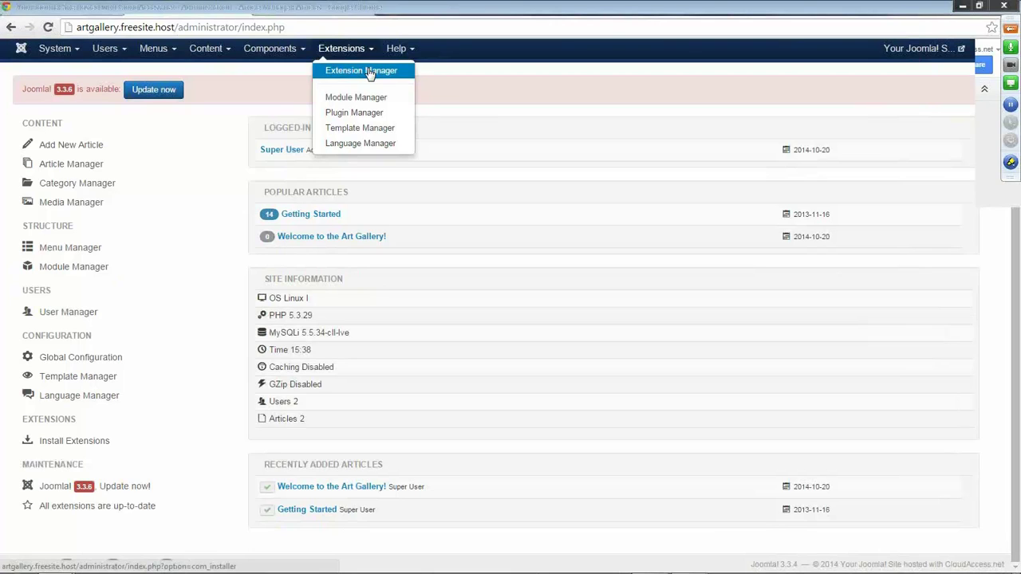
click(369, 71)
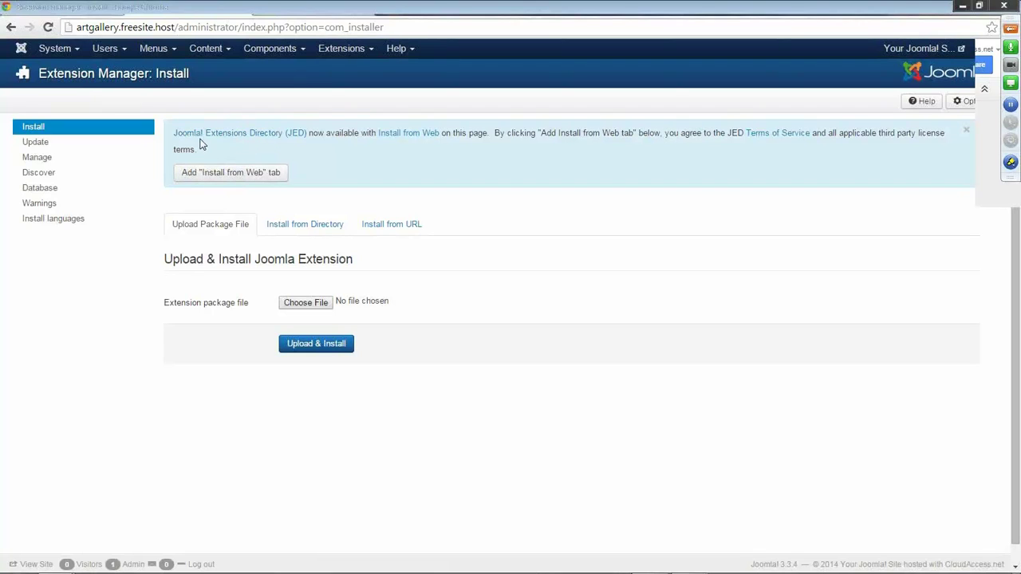
click(240, 134)
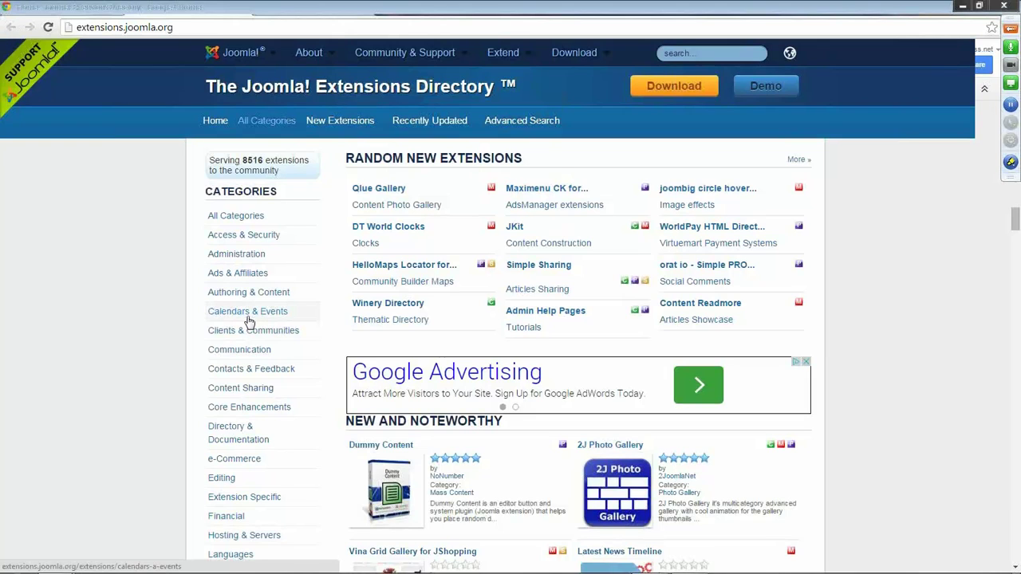
scroll(250, 322, down, 2)
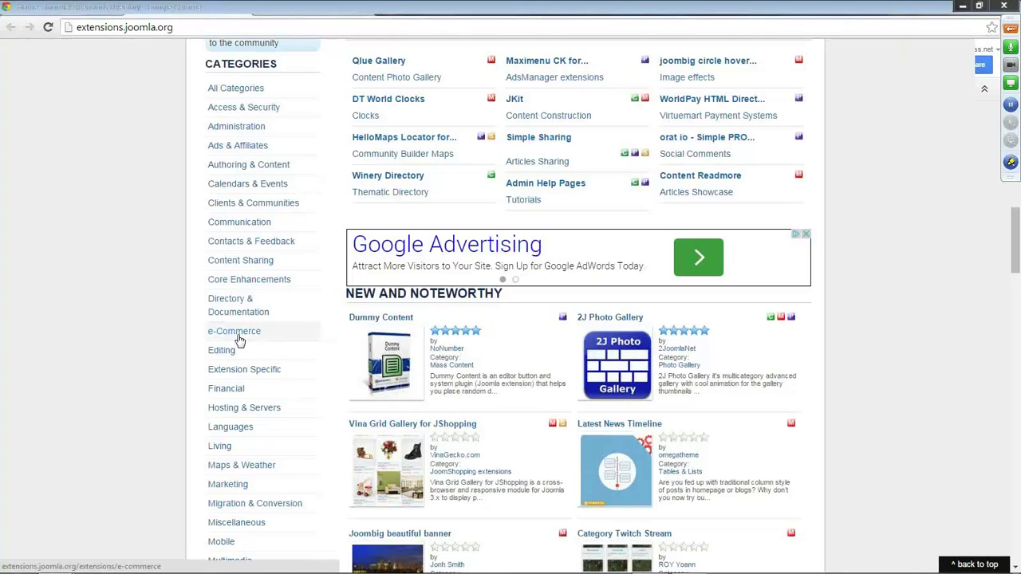
scroll(239, 339, down, 3)
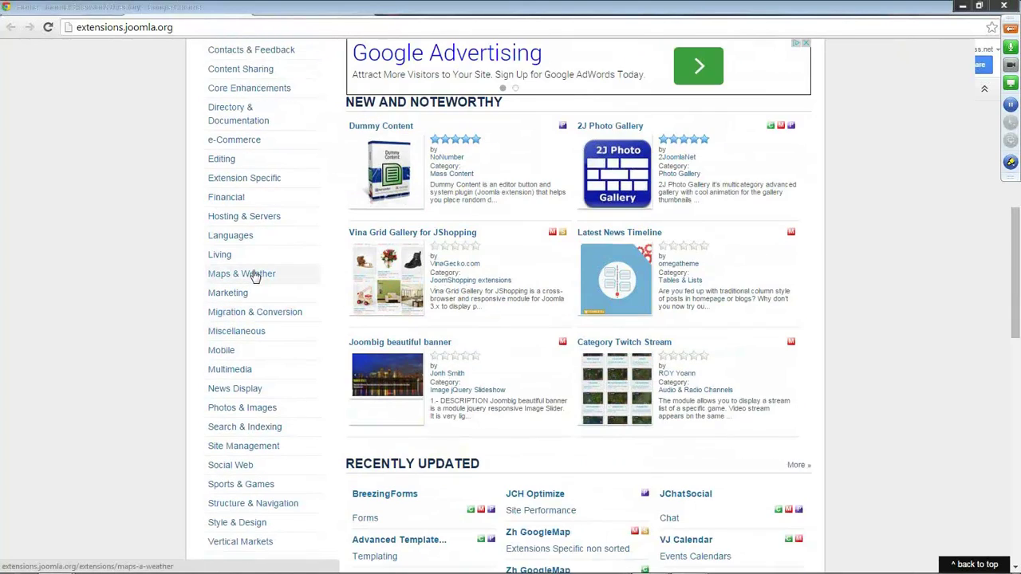
scroll(182, 274, down, 1)
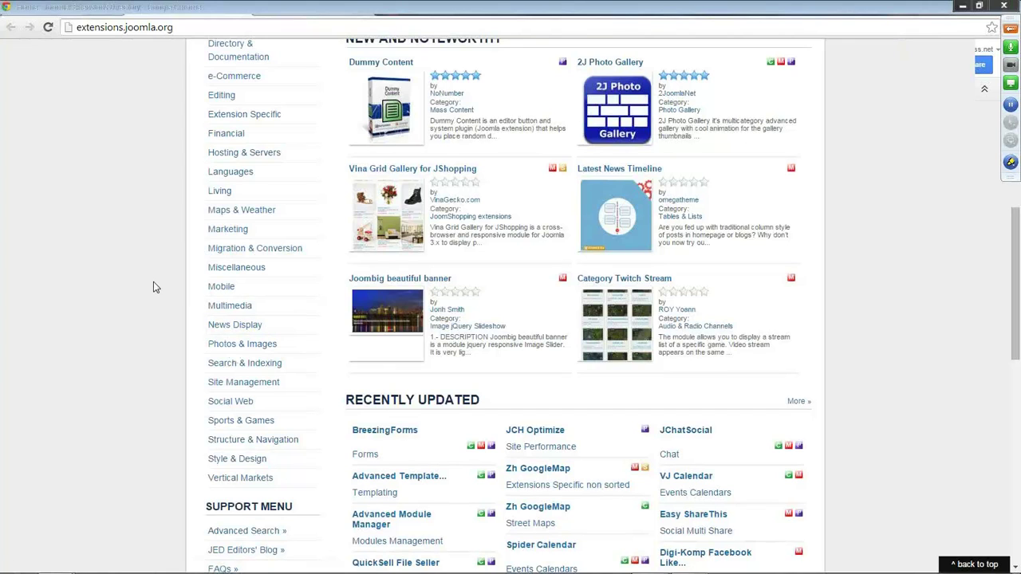
scroll(154, 283, up, 5)
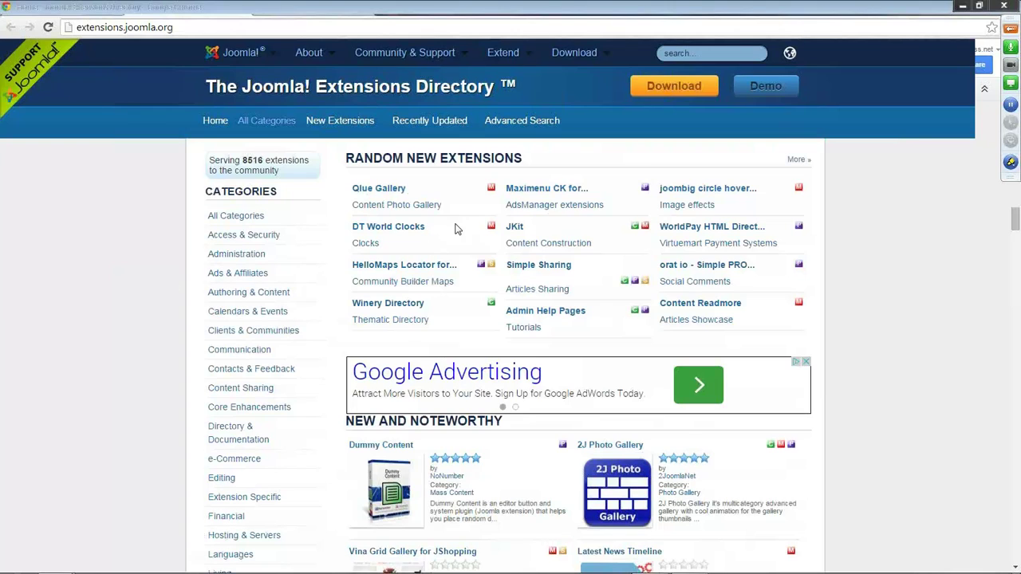
Back in the installer, add the Install from Web tab and browse its popular extensions.
mouse_move(492, 194)
mouse_move(480, 270)
click(199, 8)
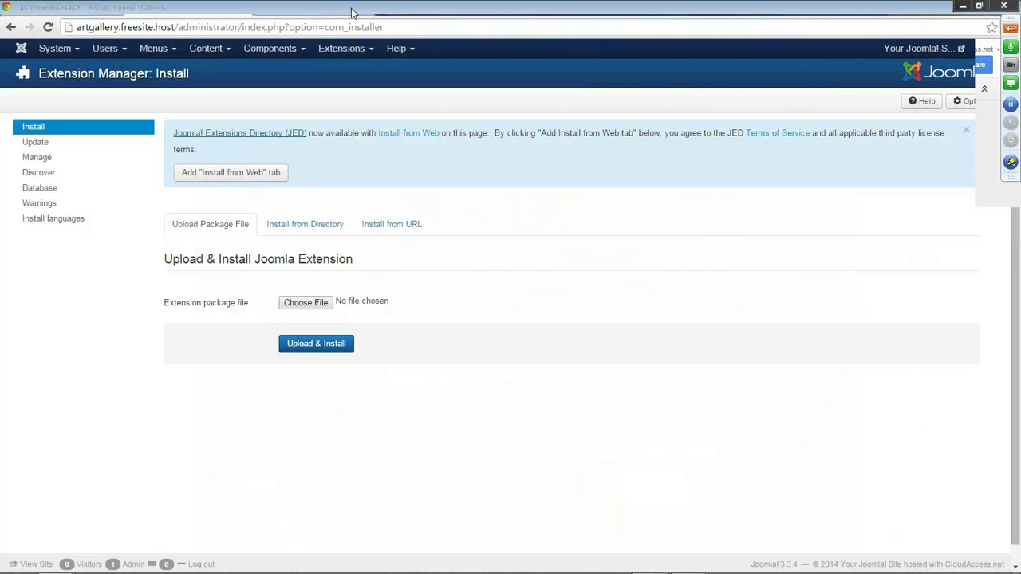
click(224, 174)
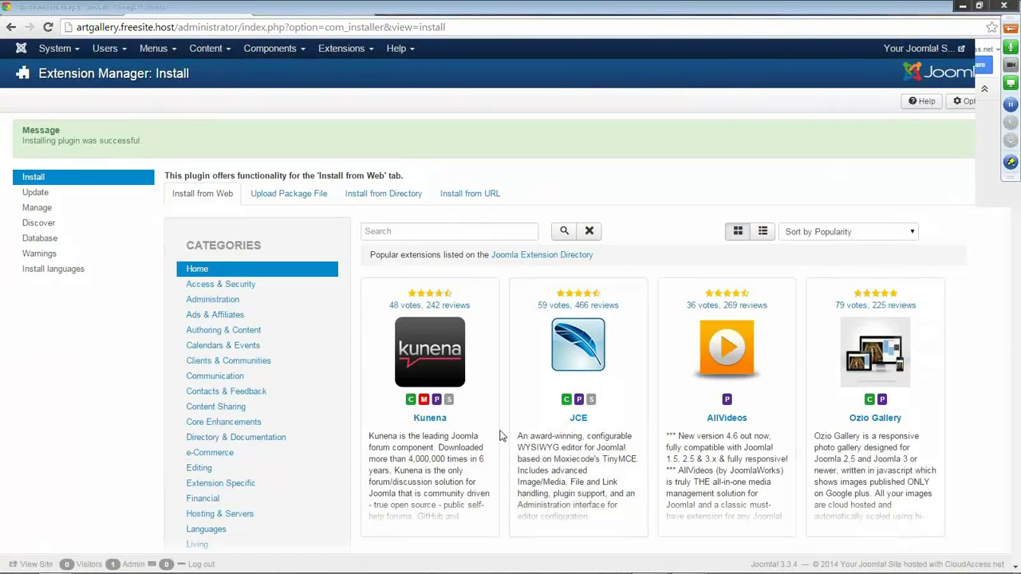
scroll(501, 436, down, 1)
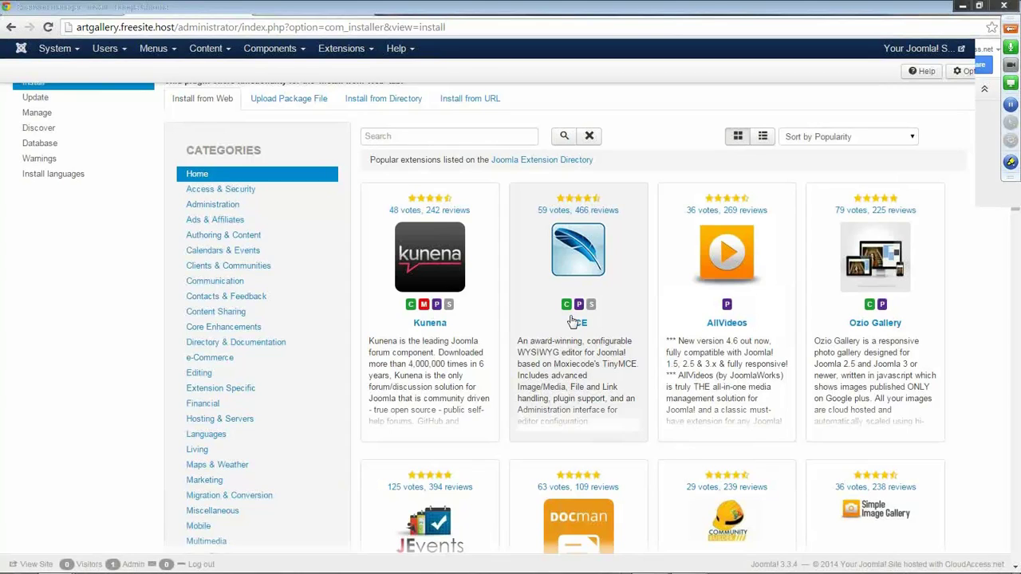
Install the JCE Editor 2.4.3 extension from the Install from Web listing.
click(585, 323)
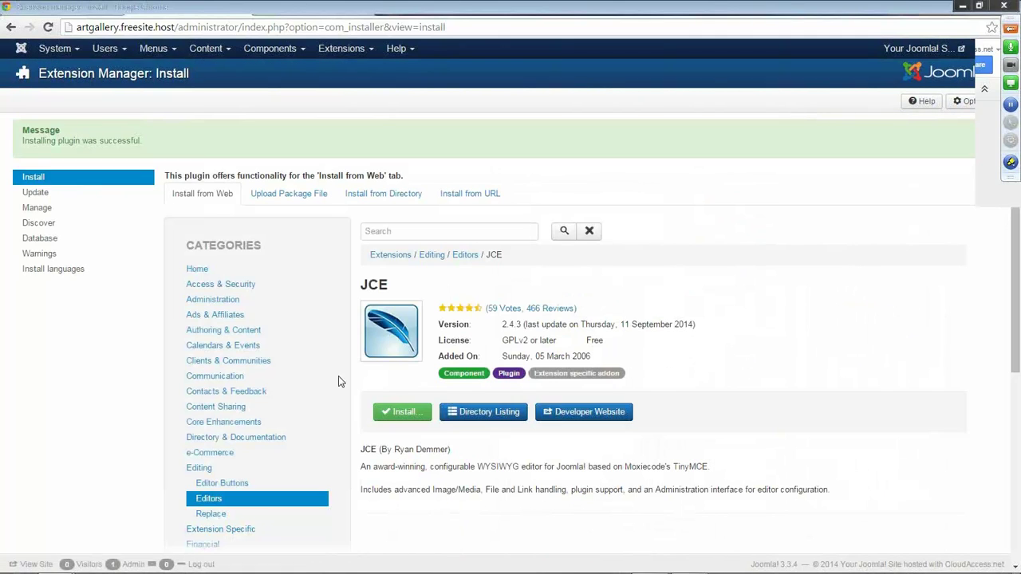
scroll(343, 342, down, 1)
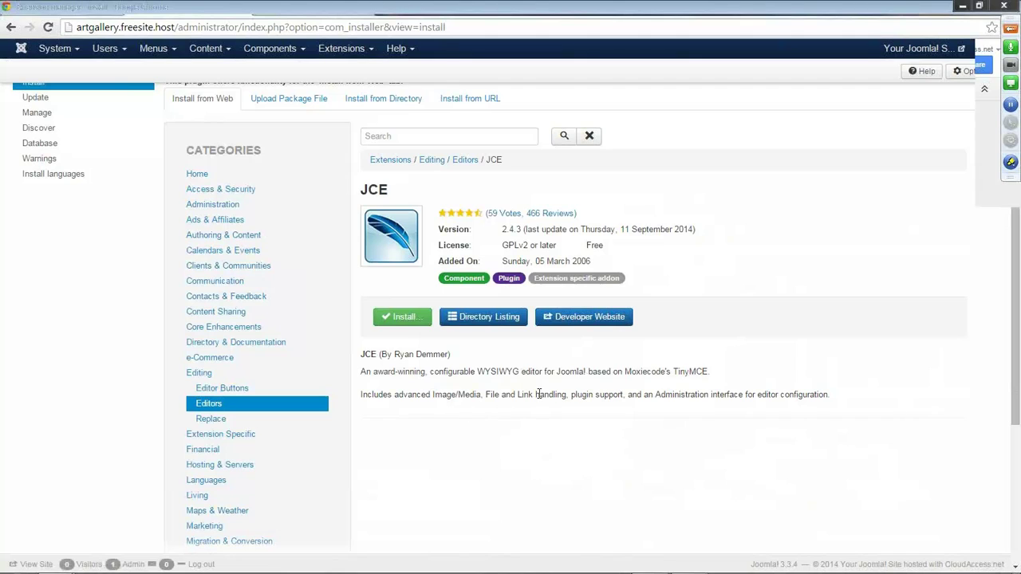
click(404, 318)
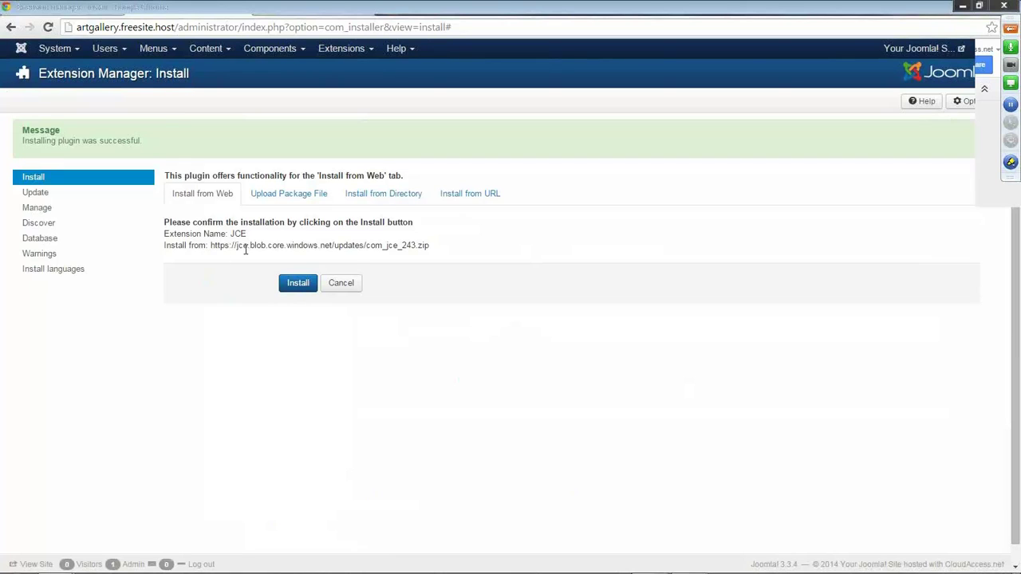
click(295, 284)
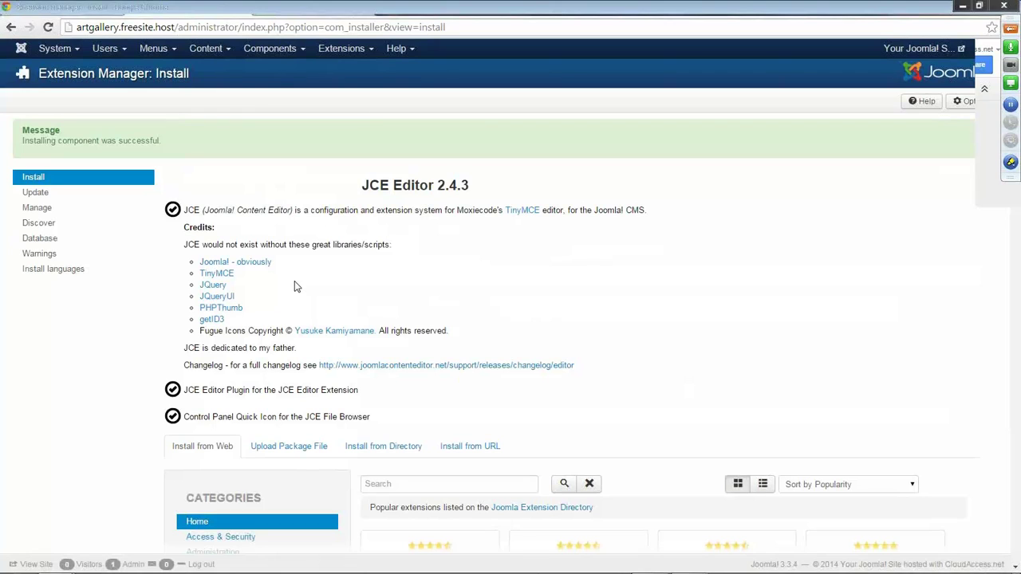
Return to the Control Panel to see the new JCE File Browser entry.
click(74, 51)
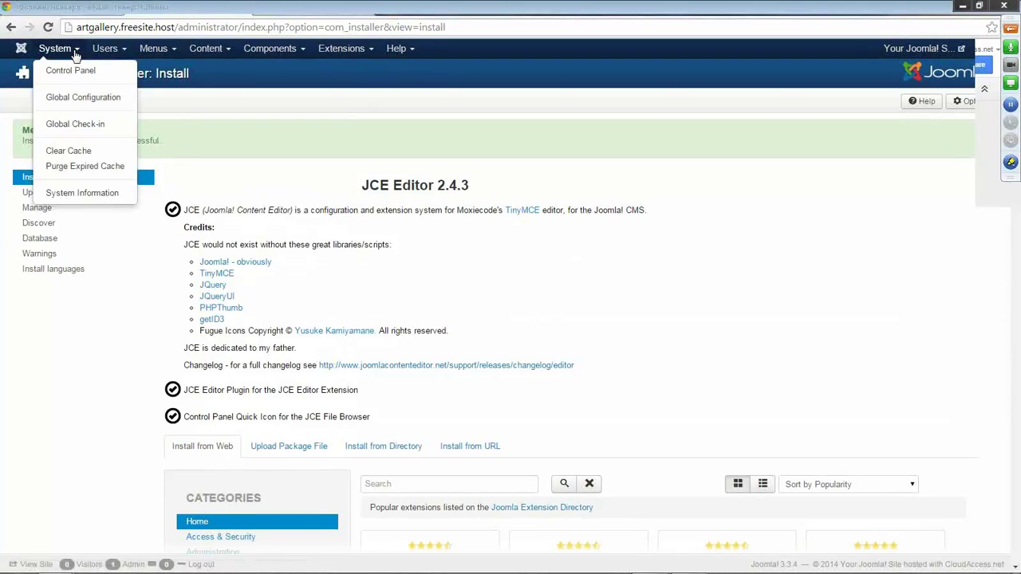
click(76, 71)
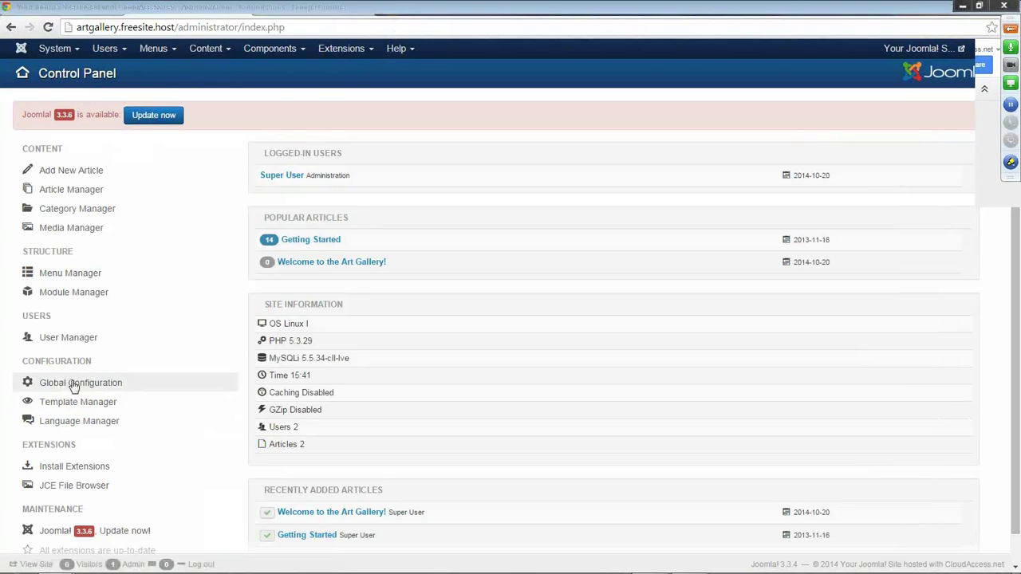
click(79, 51)
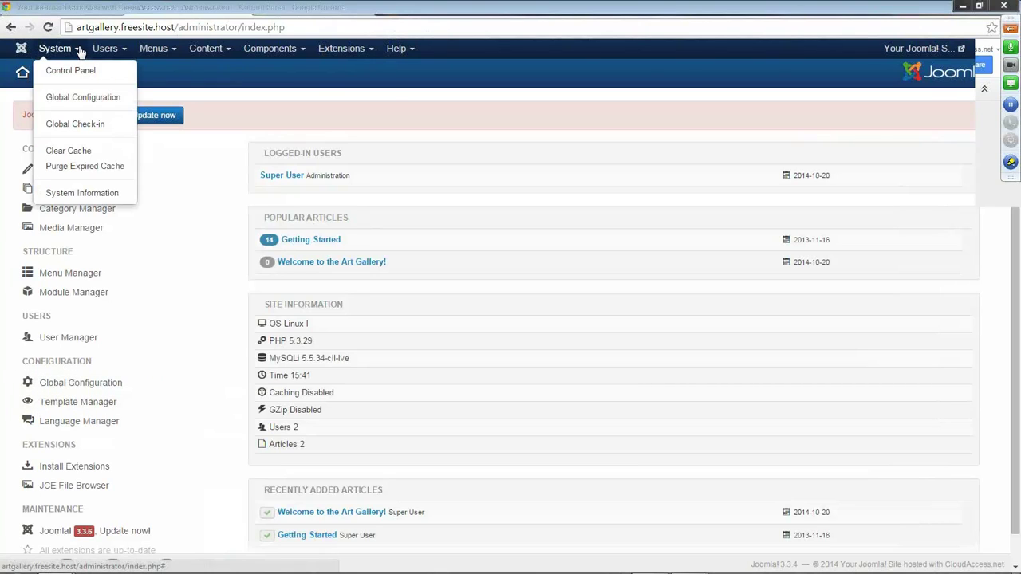
Change the Site Name in Global Configuration to 'Art'.
click(95, 104)
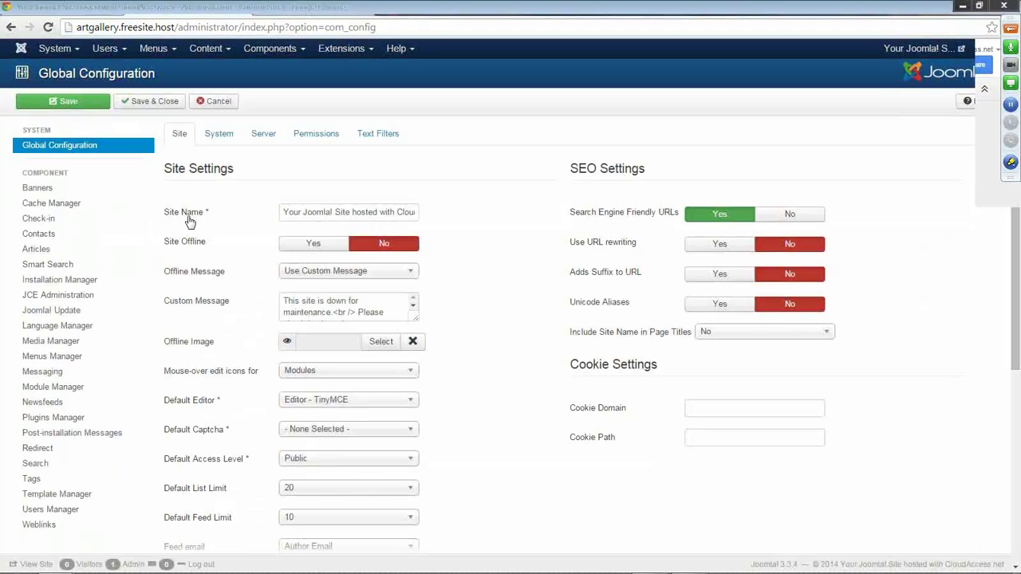
mouse_move(182, 215)
drag(321, 212, 442, 212)
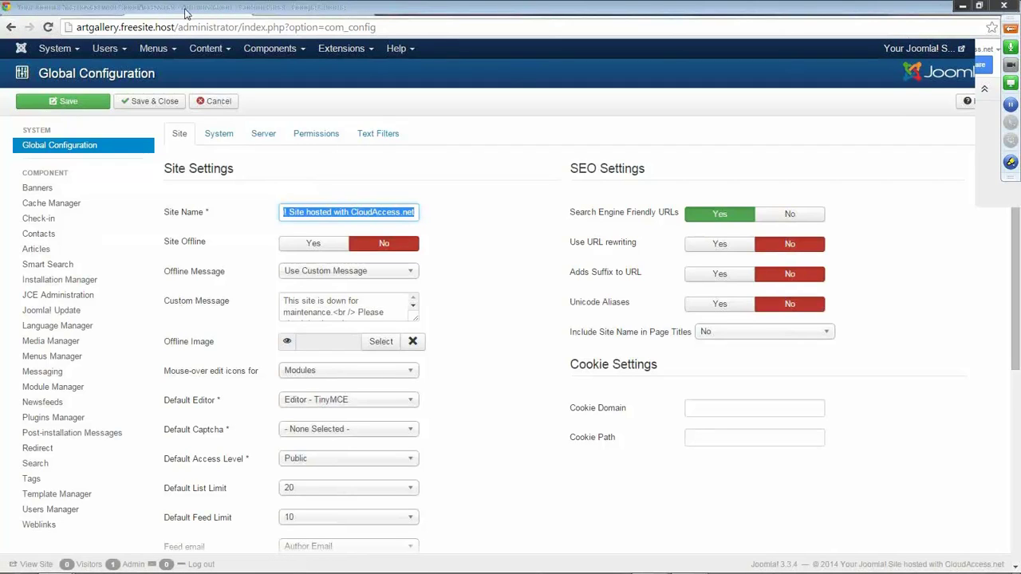
click(301, 213)
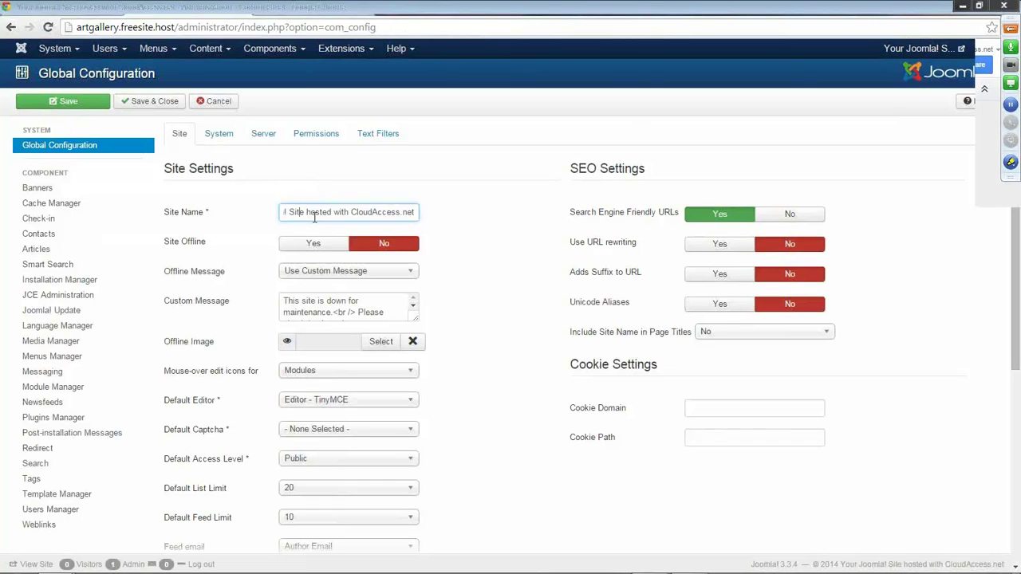
key(ctrl+a)
key(BackSpace)
text(Art)
Set the Default Editor to Editor - JCE and save the configuration.
mouse_move(193, 410)
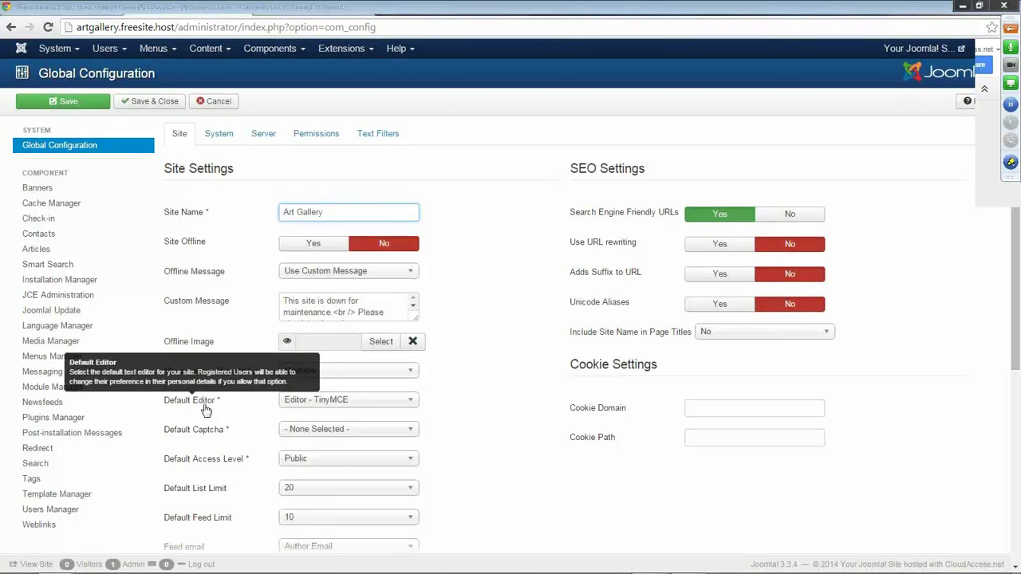
click(412, 408)
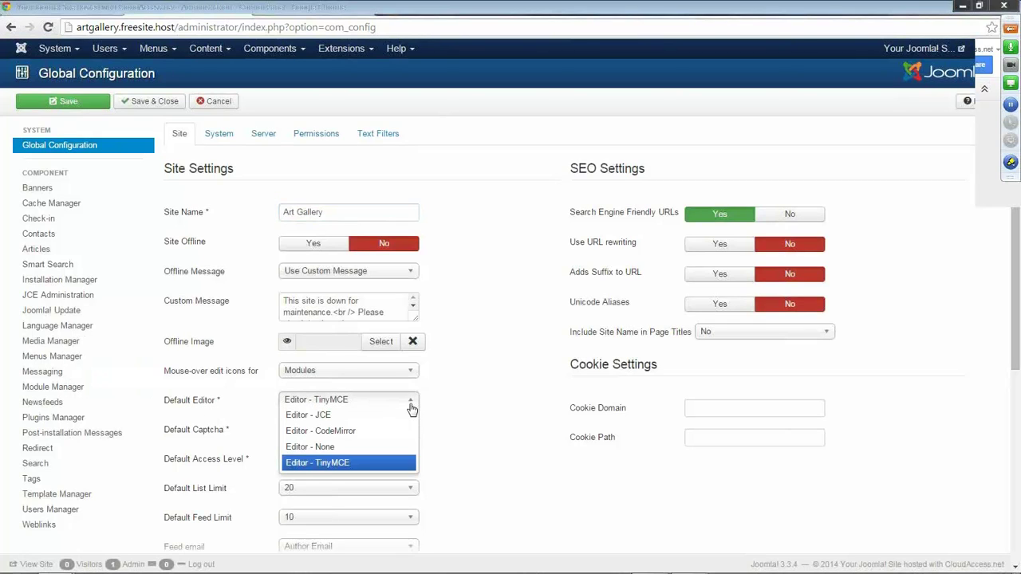
click(339, 417)
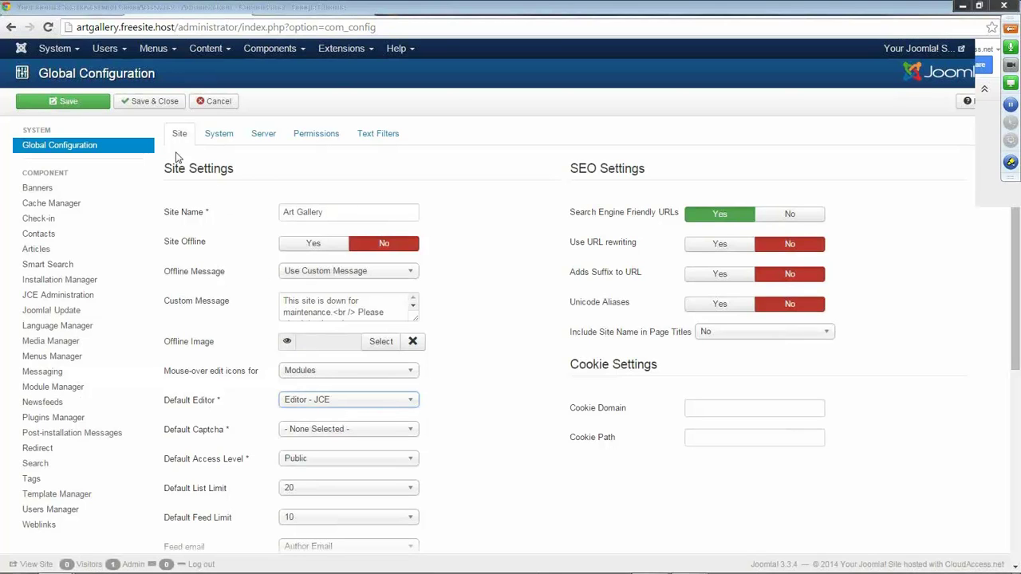
click(146, 107)
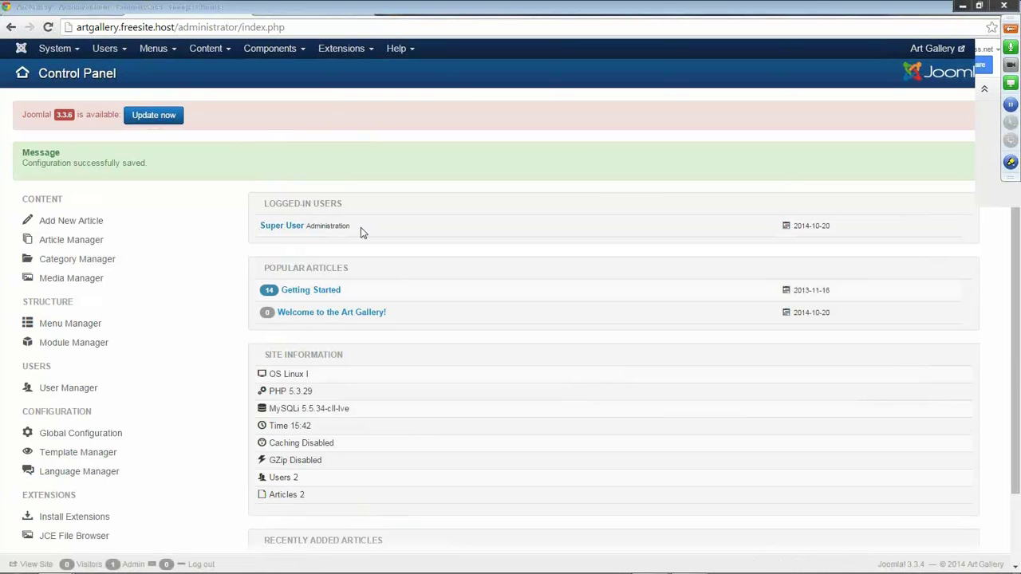
Open the Welcome to the Art Gallery! article from the Article Manager.
click(209, 48)
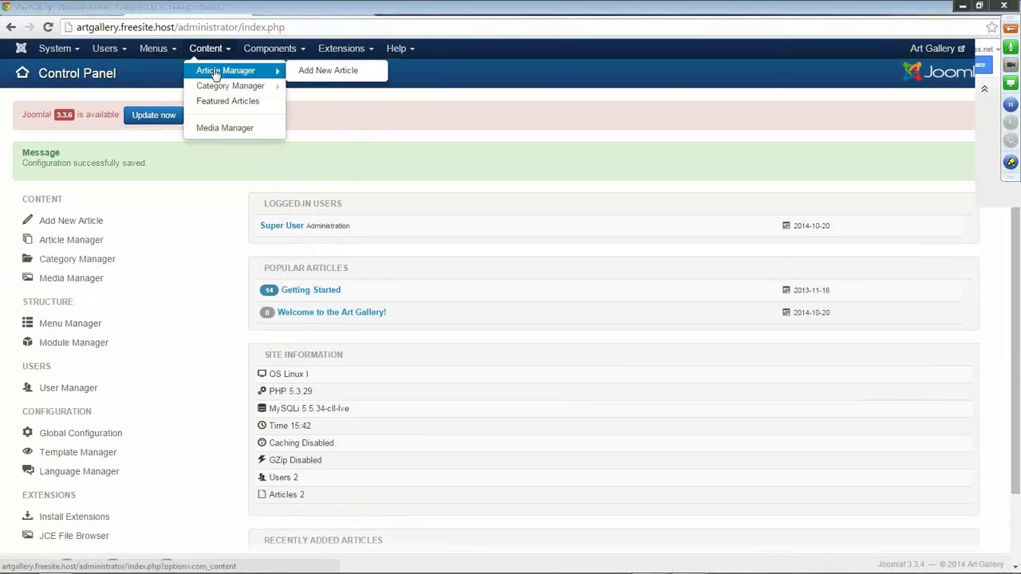
click(214, 70)
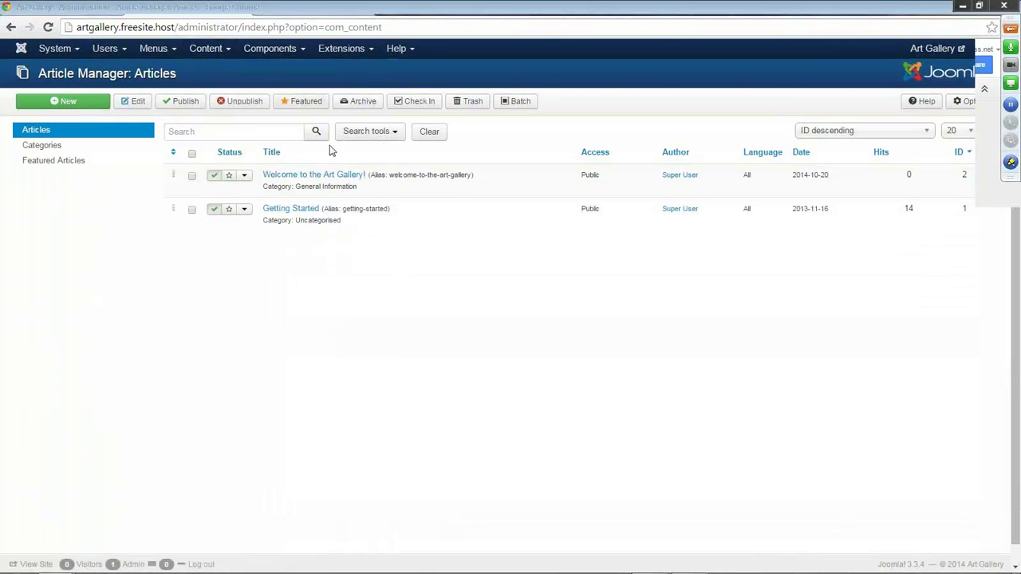
click(313, 177)
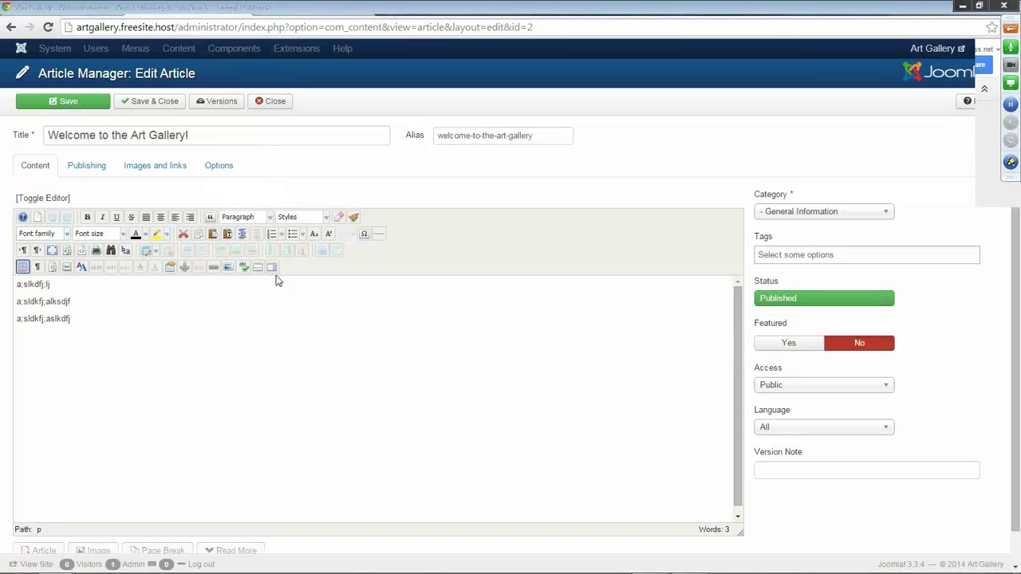
Try a yellow highlight, magenta text colour and 18pt font size on the test lines.
drag(85, 319, 2, 320)
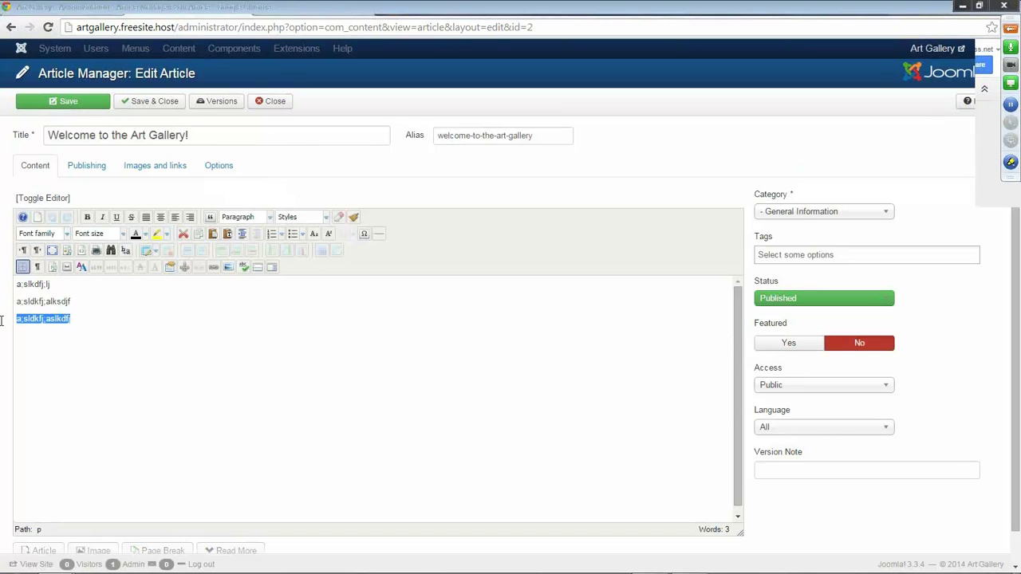
click(157, 233)
click(93, 312)
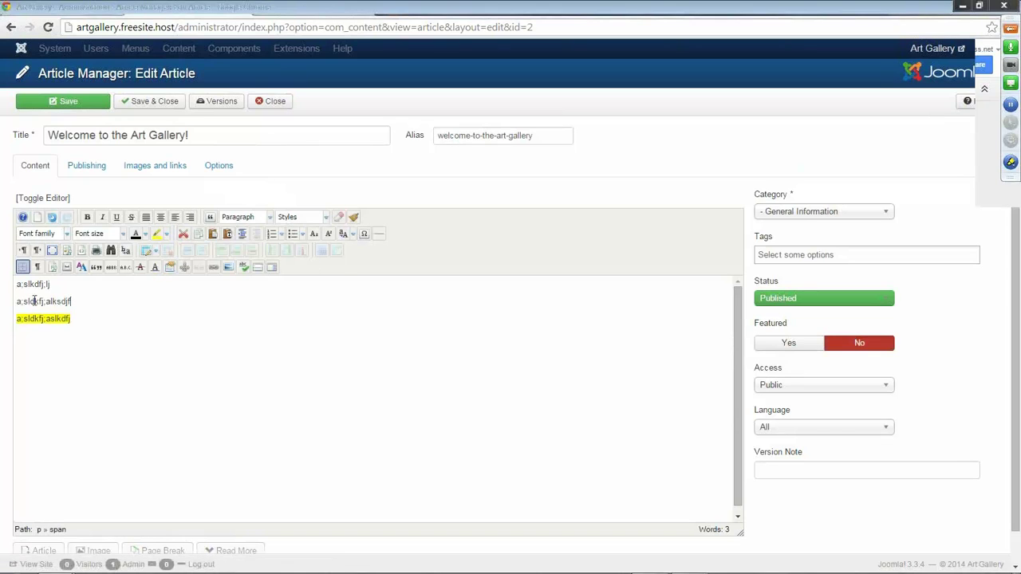
triple_click(34, 301)
click(145, 233)
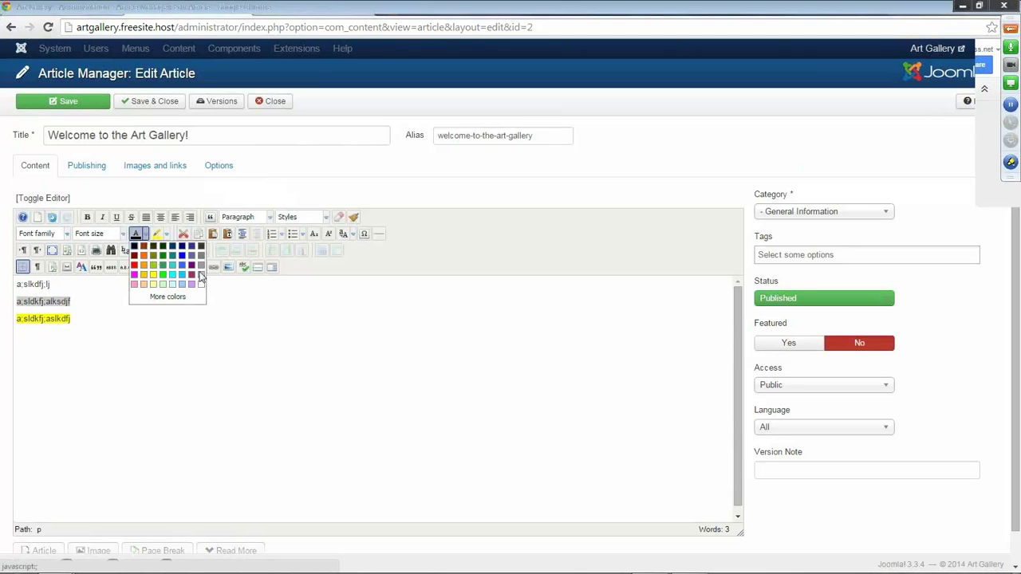
click(134, 275)
drag(51, 284, 2, 285)
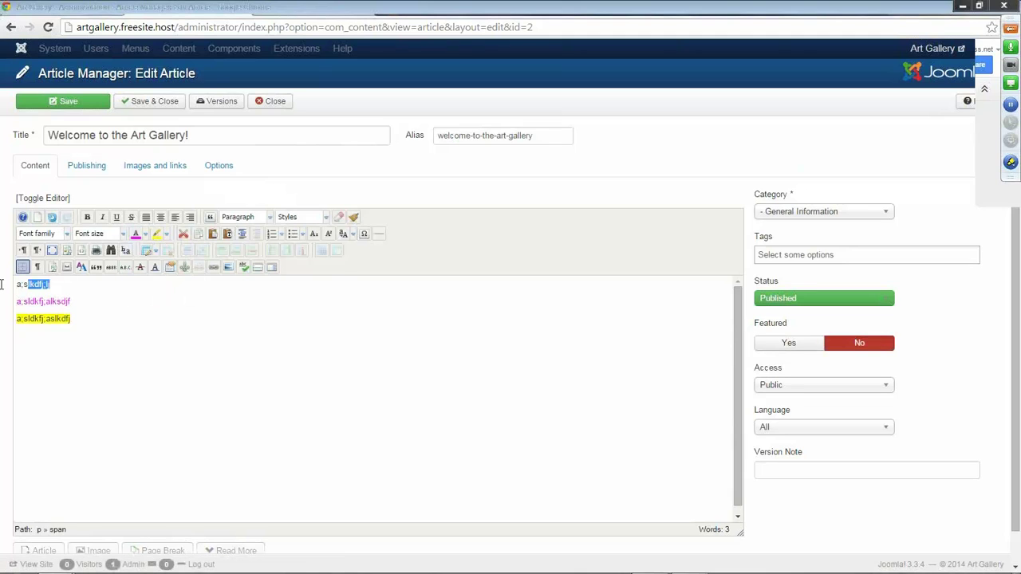
click(124, 236)
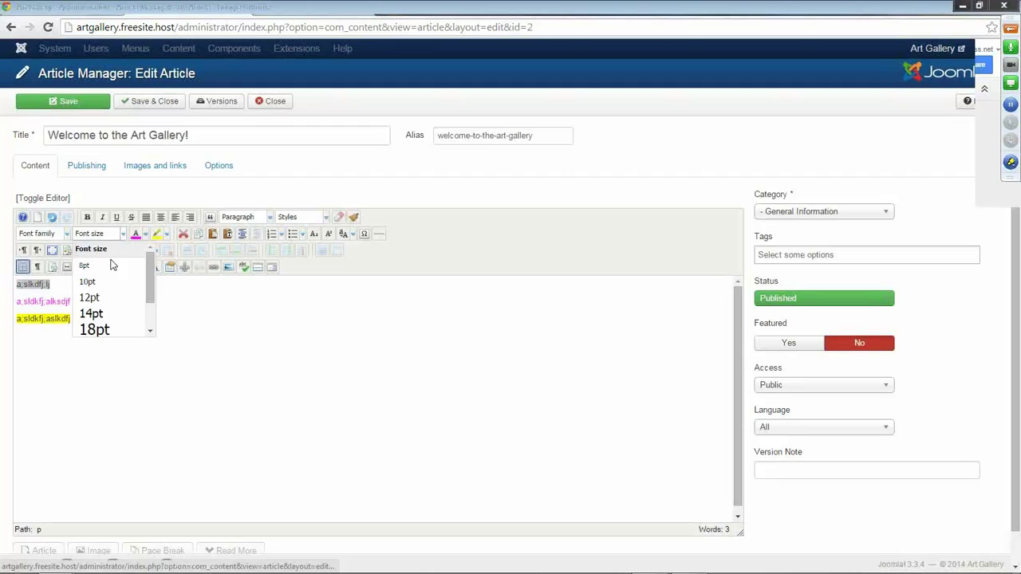
click(95, 330)
click(141, 391)
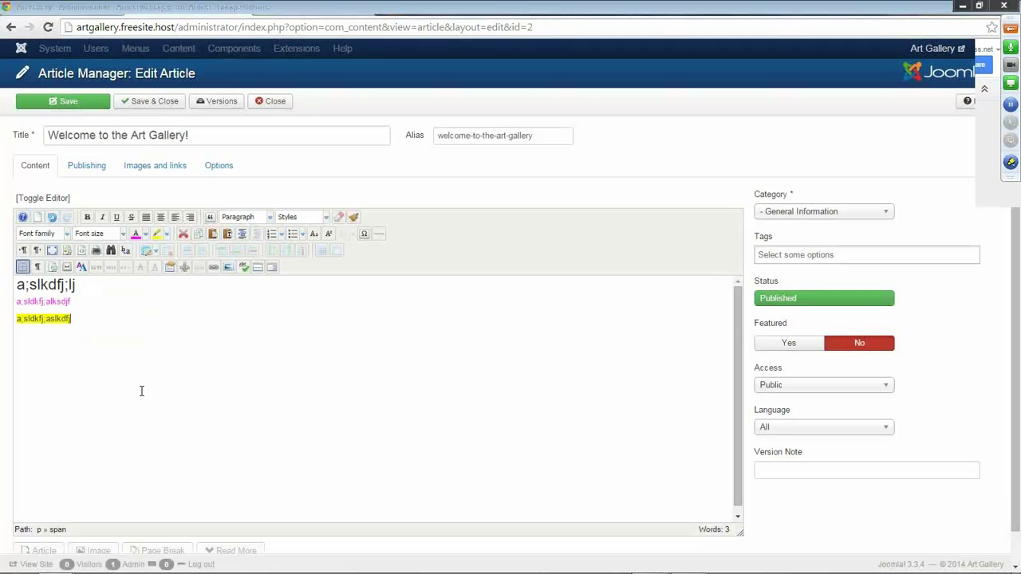
Delete all three lines of test text and reset the text colour to black.
drag(105, 339, 3, 278)
key(Delete)
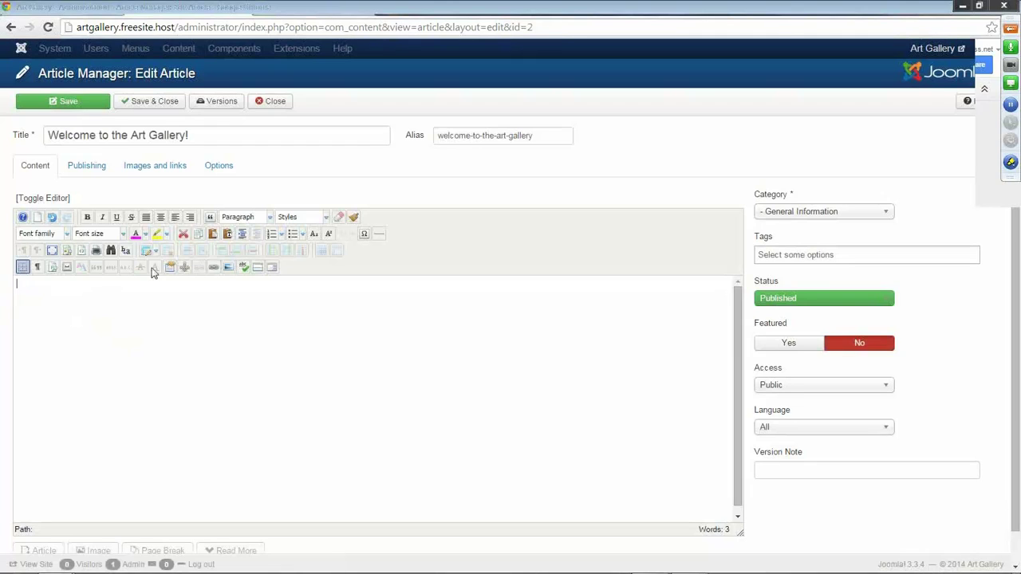
click(144, 233)
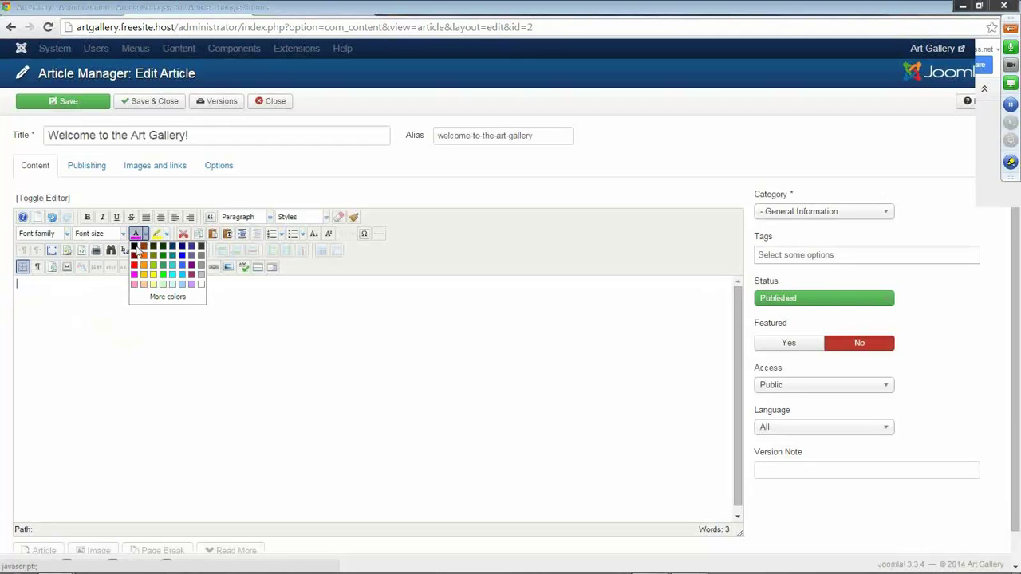
click(135, 246)
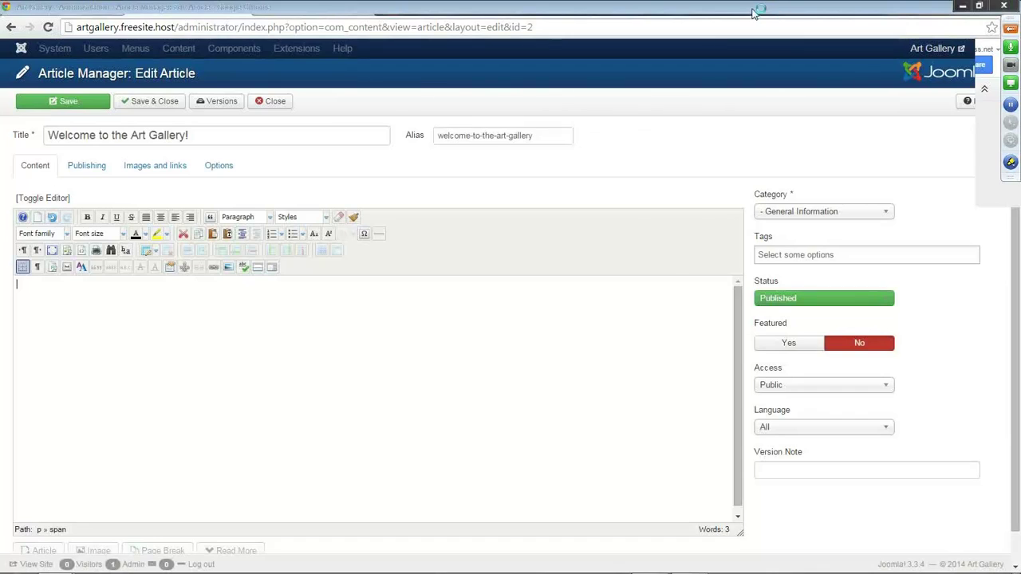
Search Google for 'lorem ipsum' in a new tab and open lipsum.com.
key(ctrl+t)
text(lorem ipsum)
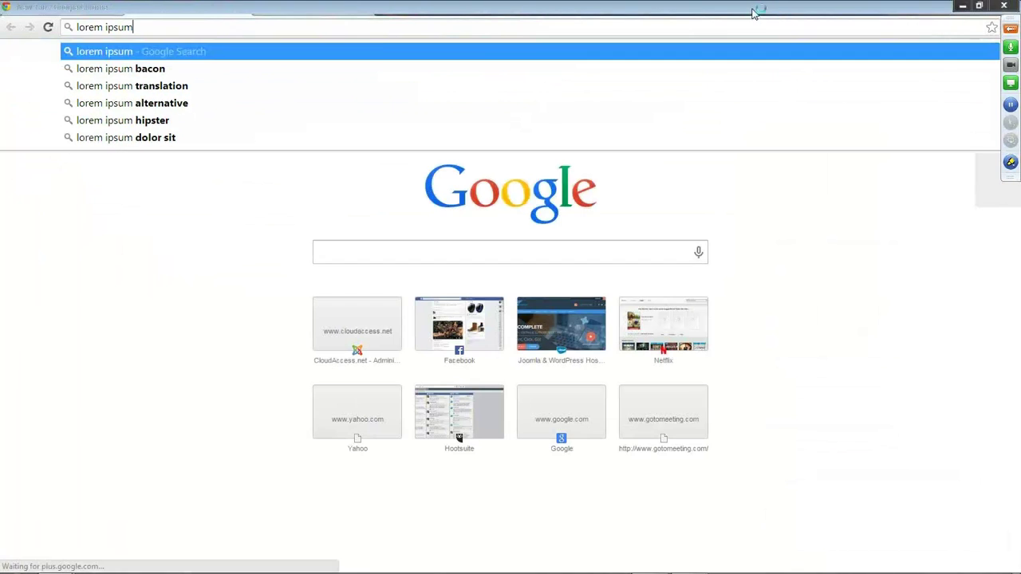
key(Return)
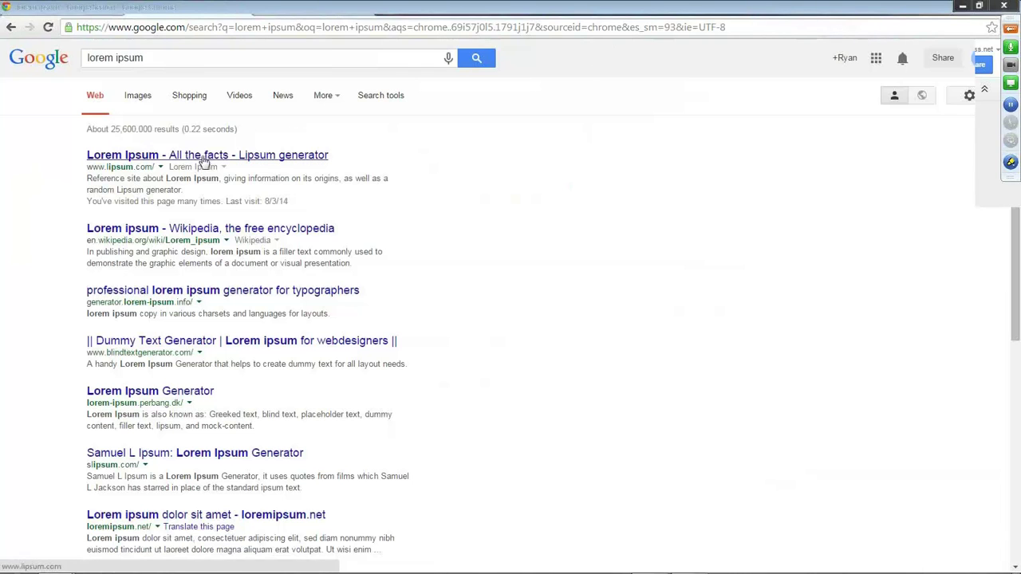
click(203, 157)
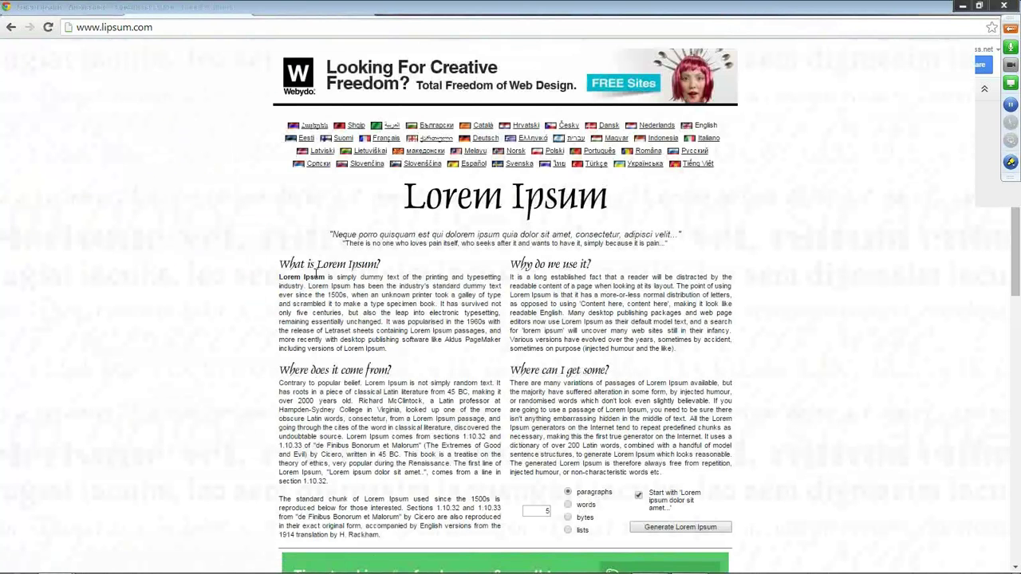
Copy the standard 1500s Lorem Ipsum passage and return to the Joomla editor tab.
scroll(291, 268, down, 1)
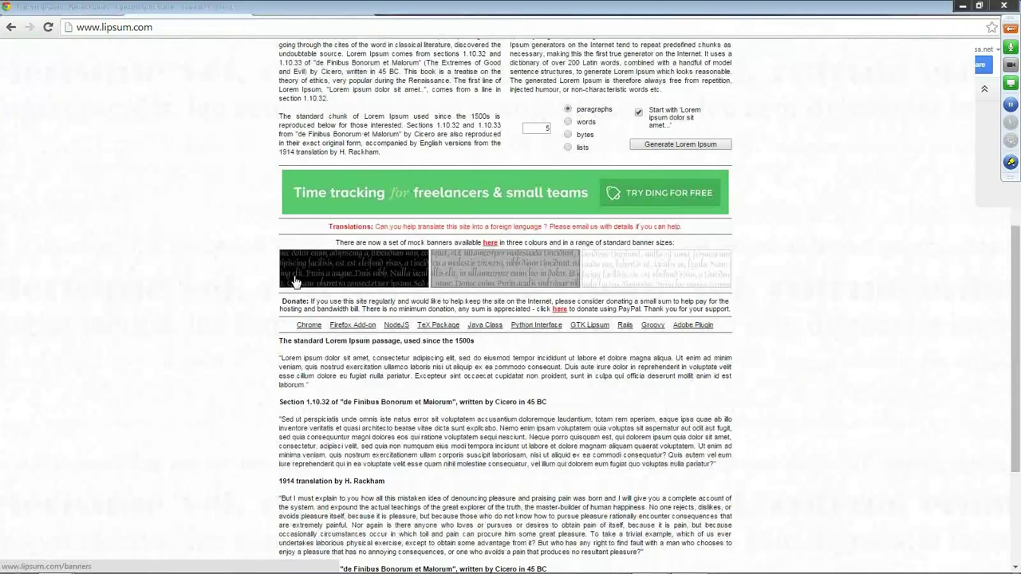
scroll(296, 281, down, 1)
drag(307, 320, 258, 285)
key(ctrl+c)
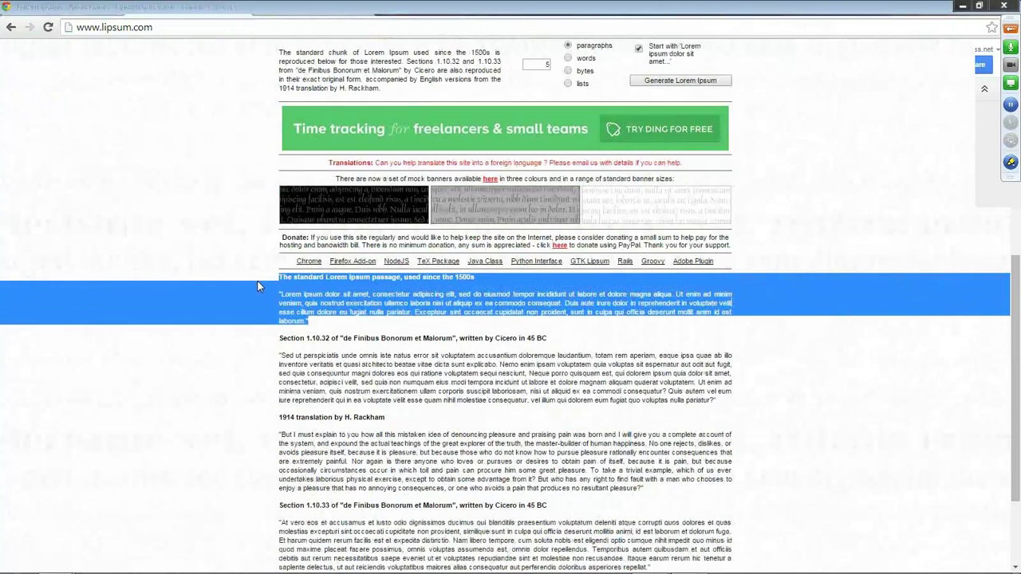
click(411, 326)
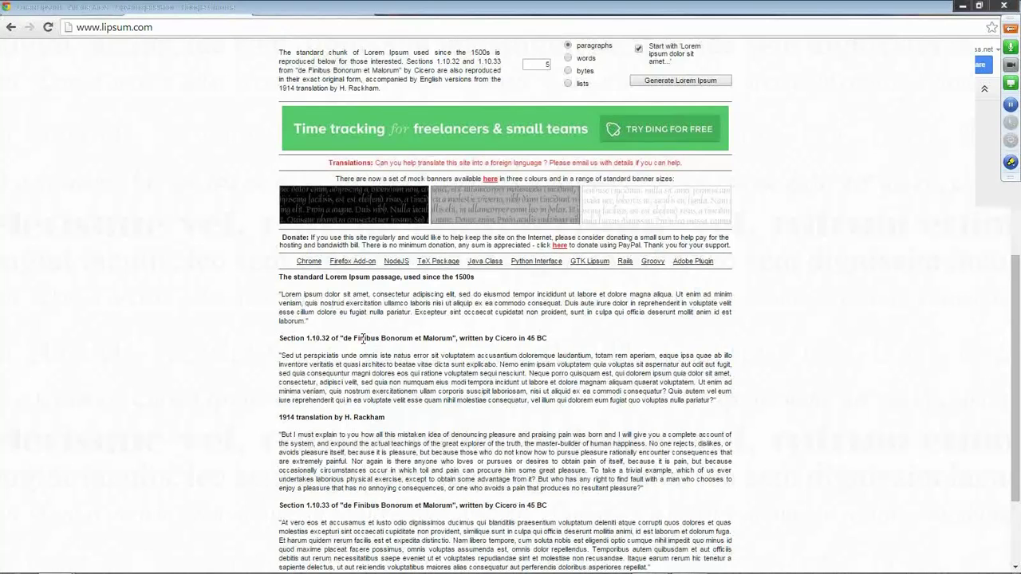
click(170, 7)
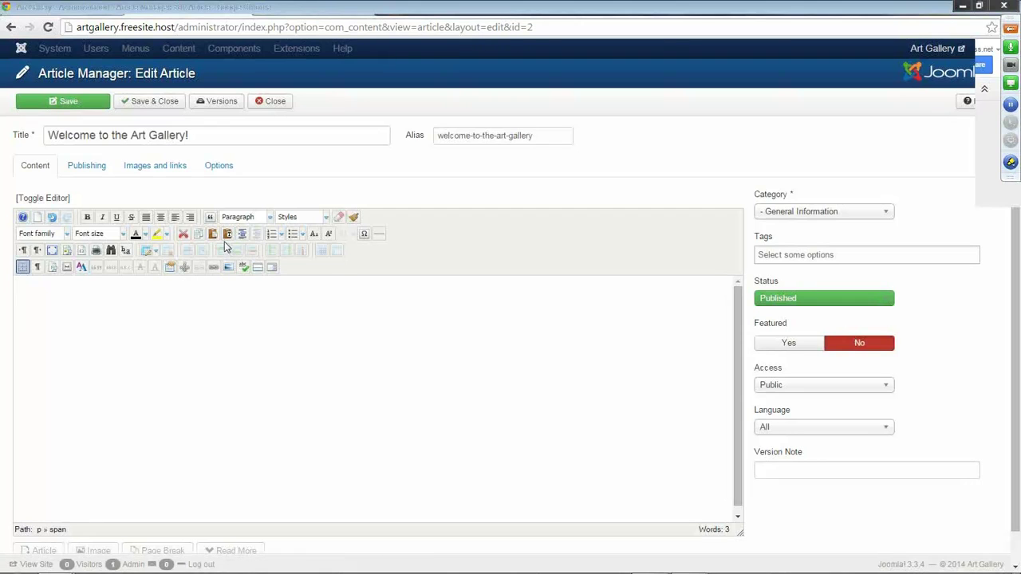
Paste the Lorem Ipsum heading and paragraph into the article body as plain text.
click(227, 234)
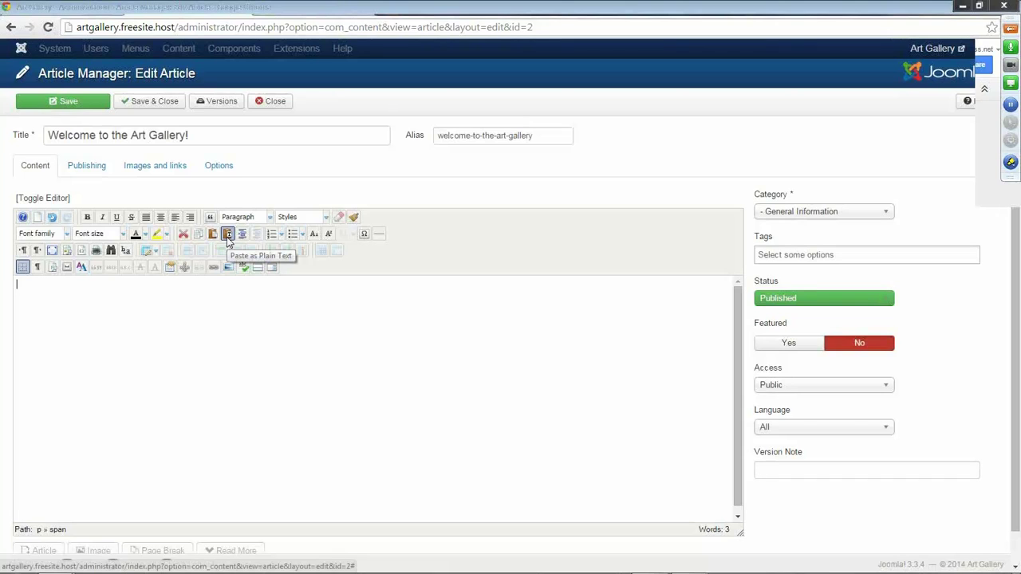
click(227, 237)
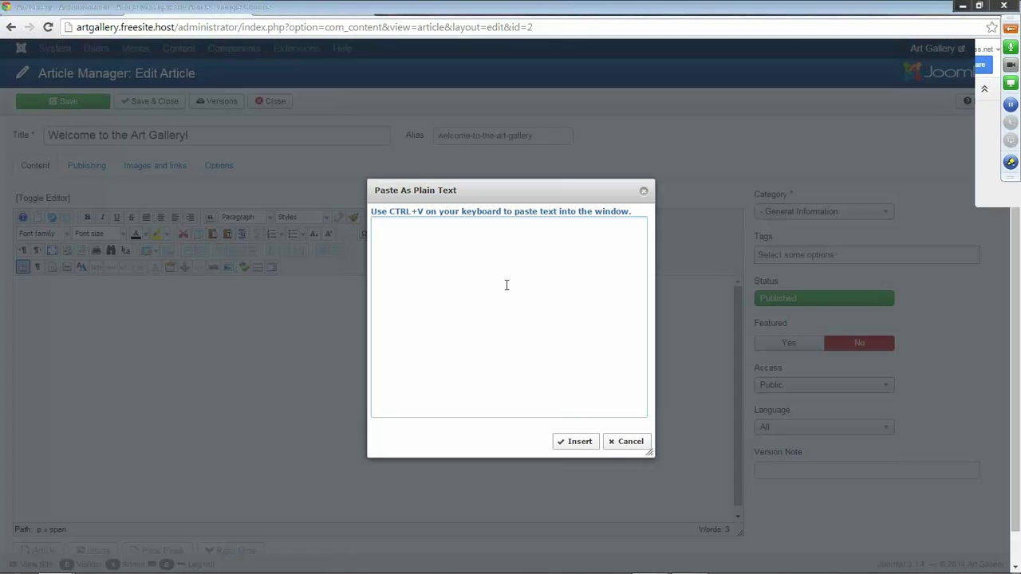
key(super)
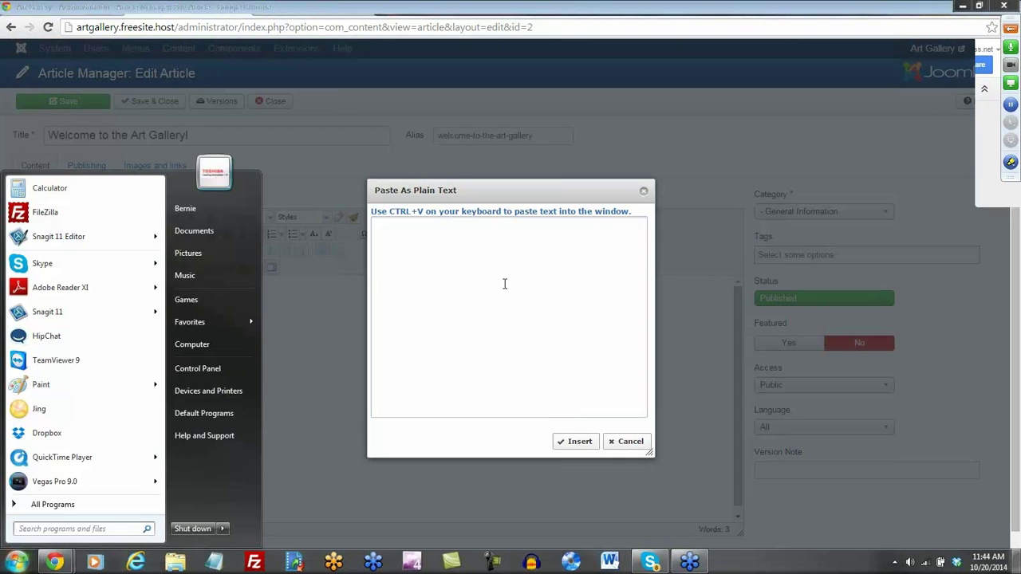
key(ctrl+v)
key(Escape)
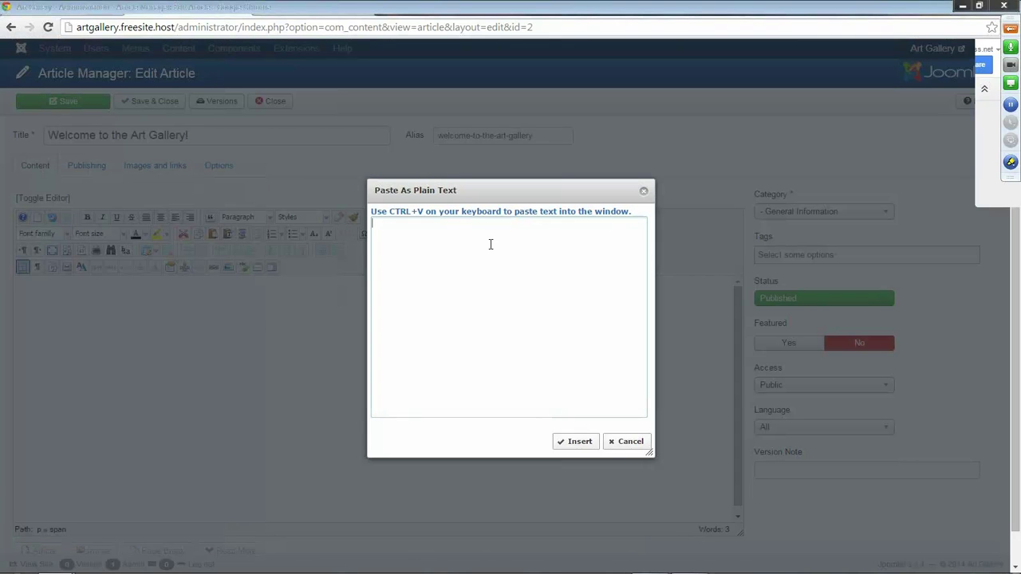
key(ctrl+v)
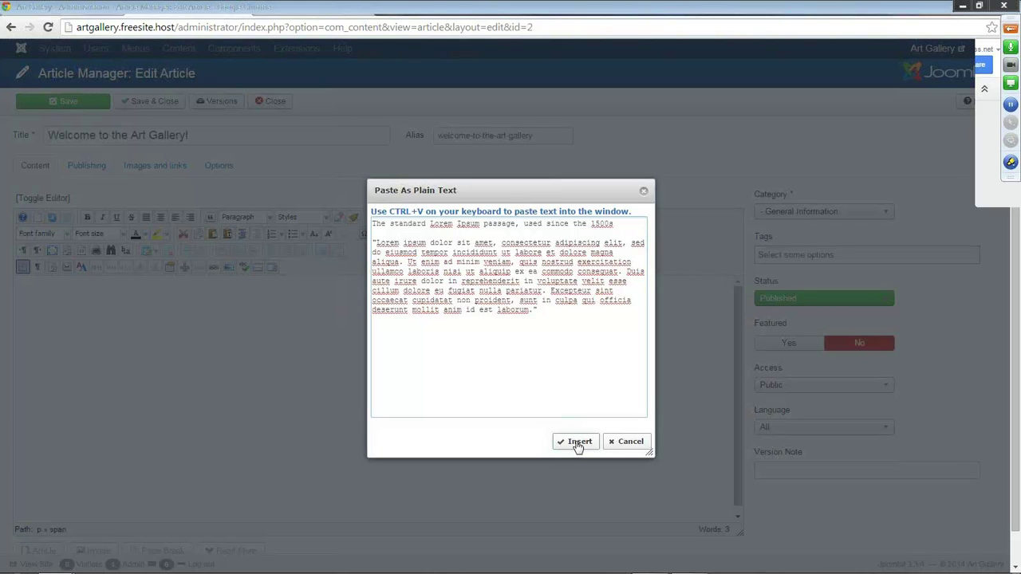
click(577, 443)
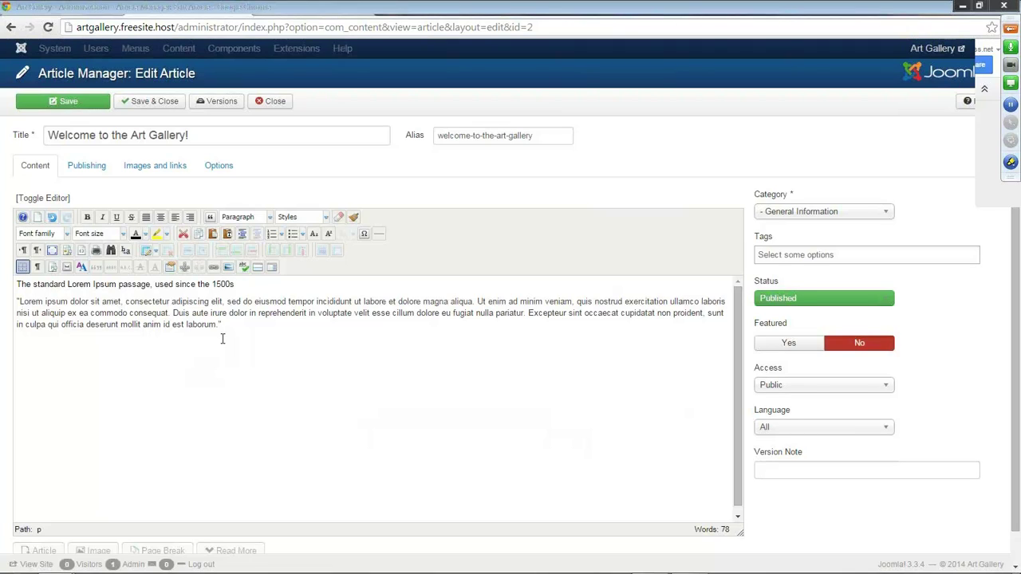
drag(245, 284, 15, 284)
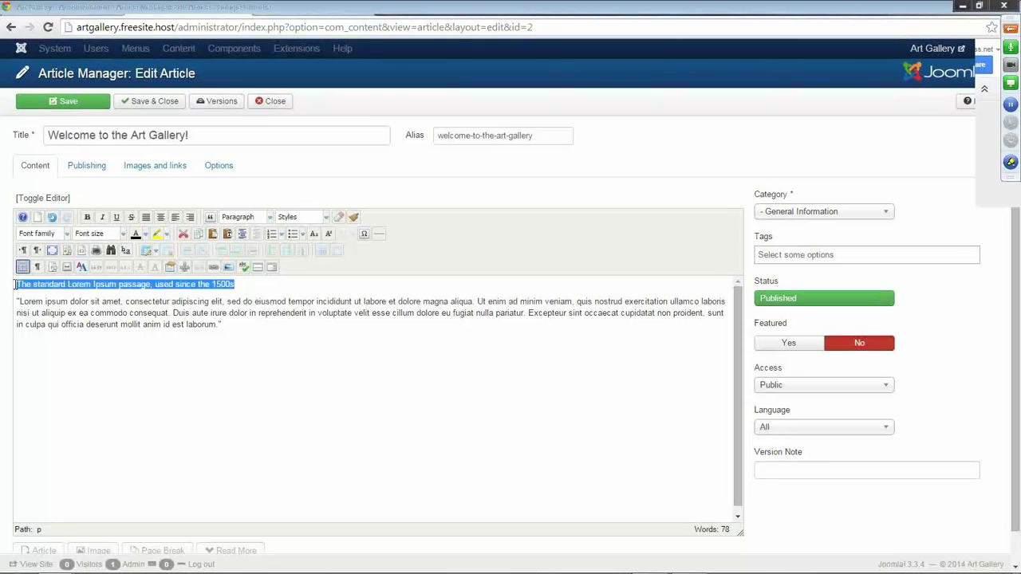
click(270, 217)
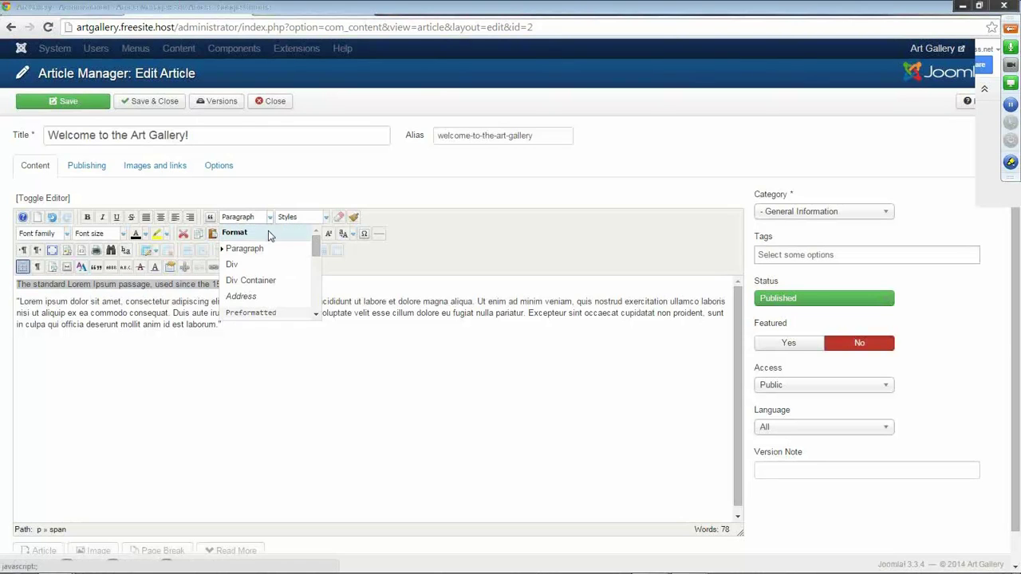
click(269, 281)
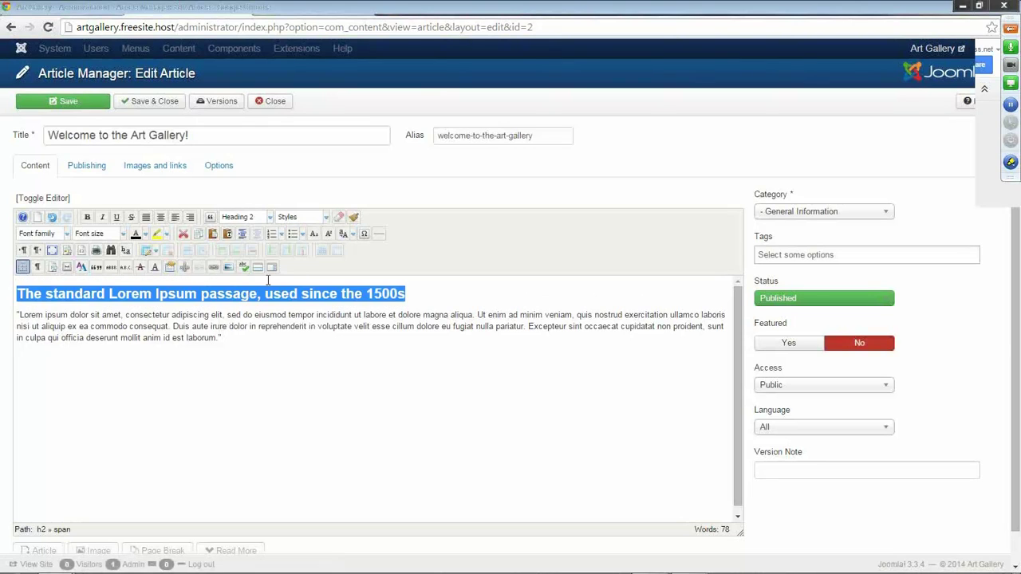
click(205, 347)
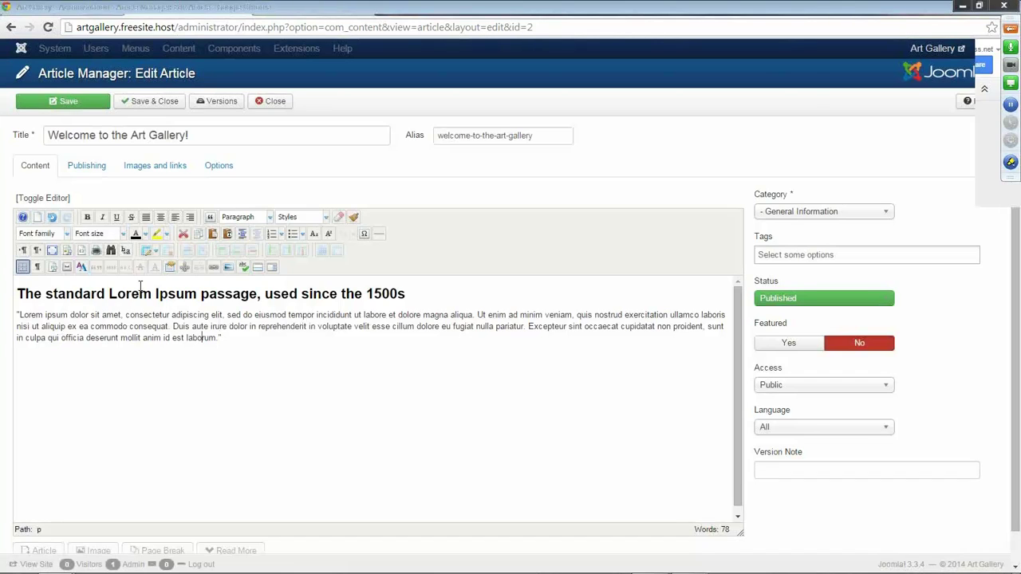
click(82, 253)
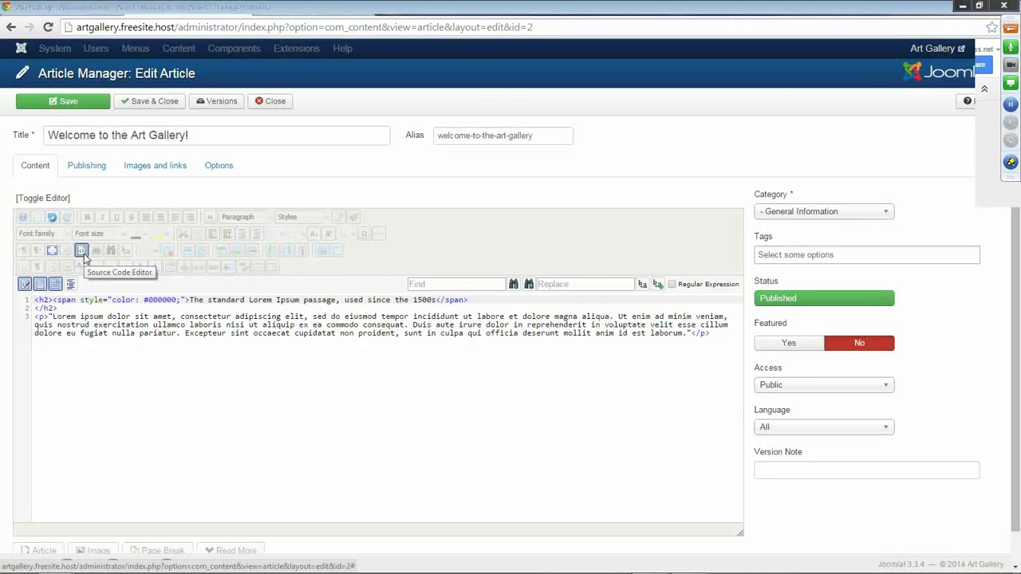
double_click(44, 300)
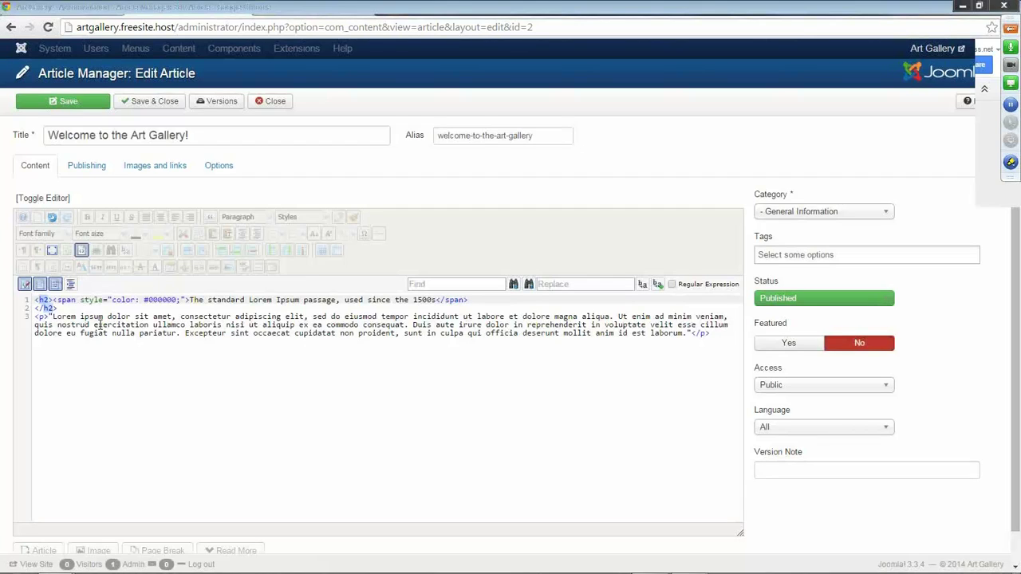
click(82, 251)
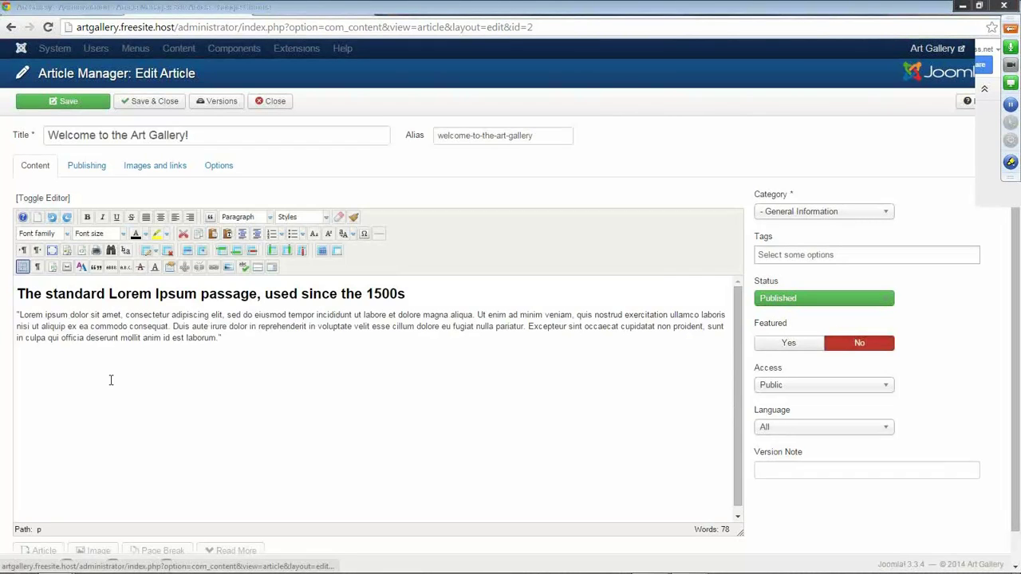
click(17, 315)
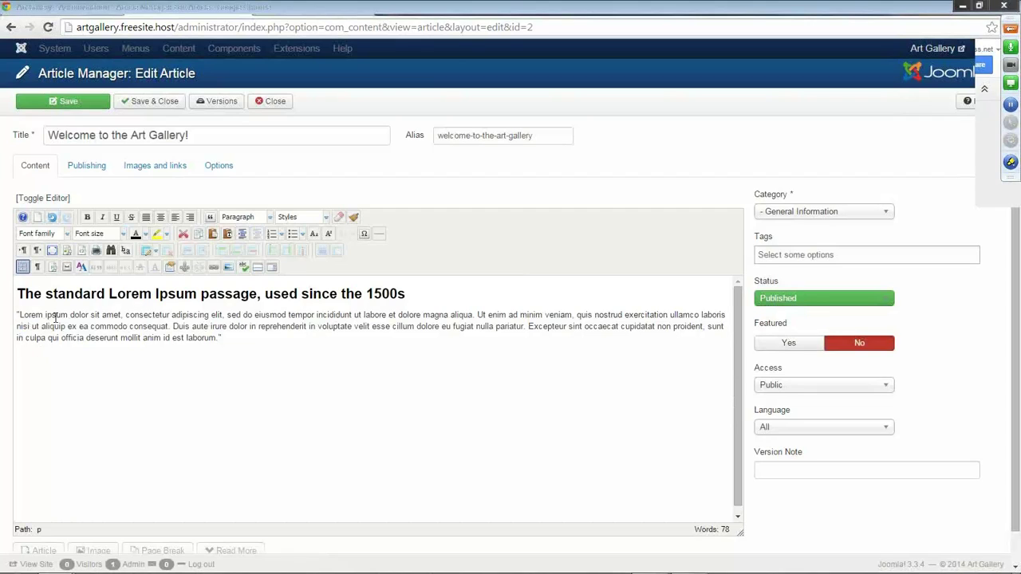
Upload artgallery.jpg from the computer through the article's image dialog.
click(227, 268)
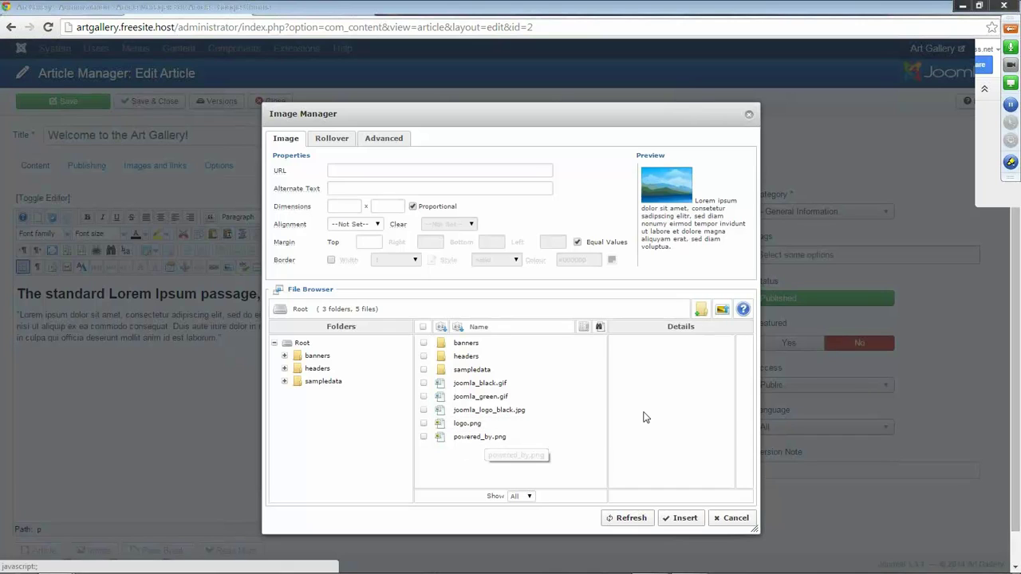
click(722, 311)
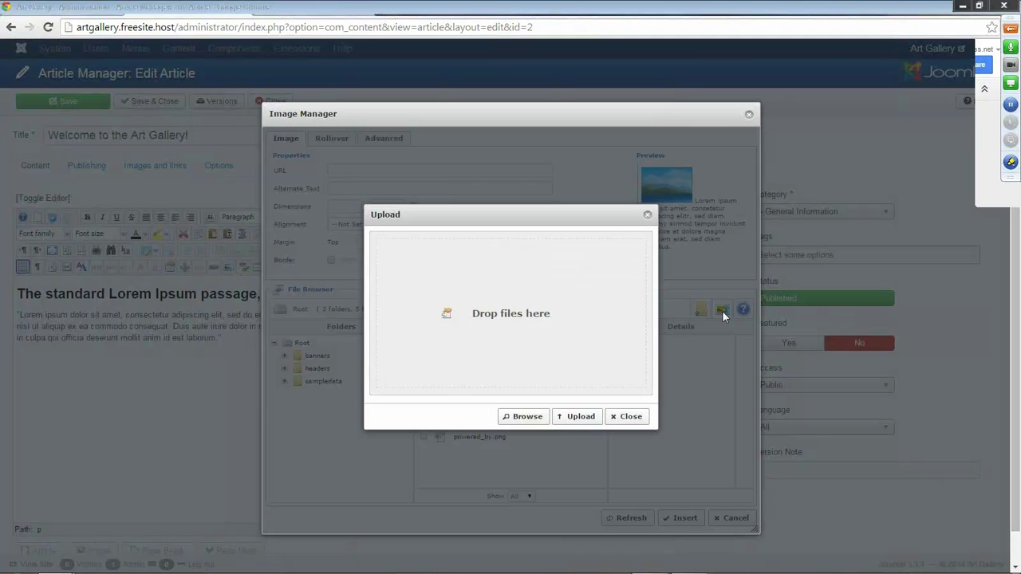
click(530, 418)
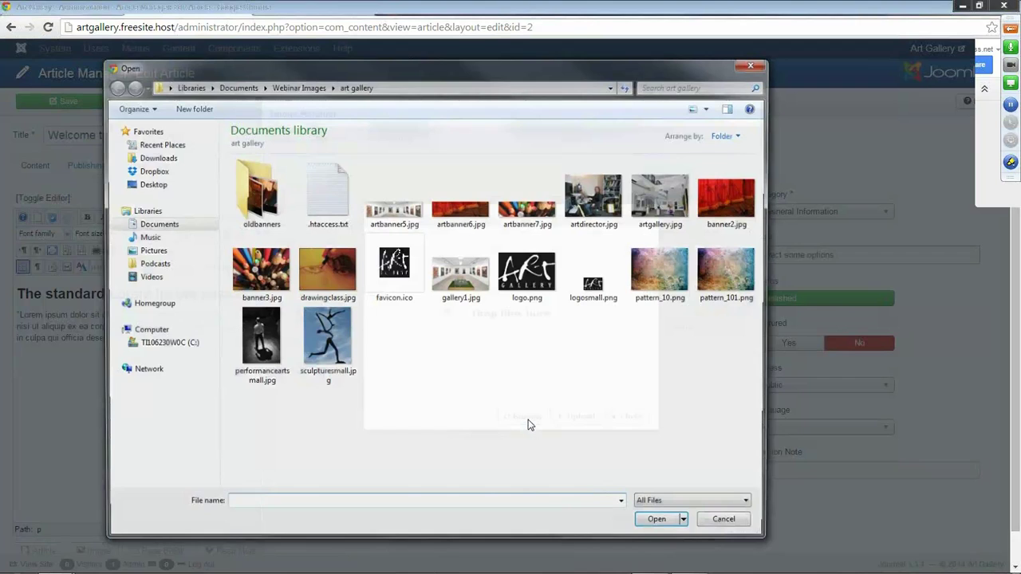
double_click(655, 198)
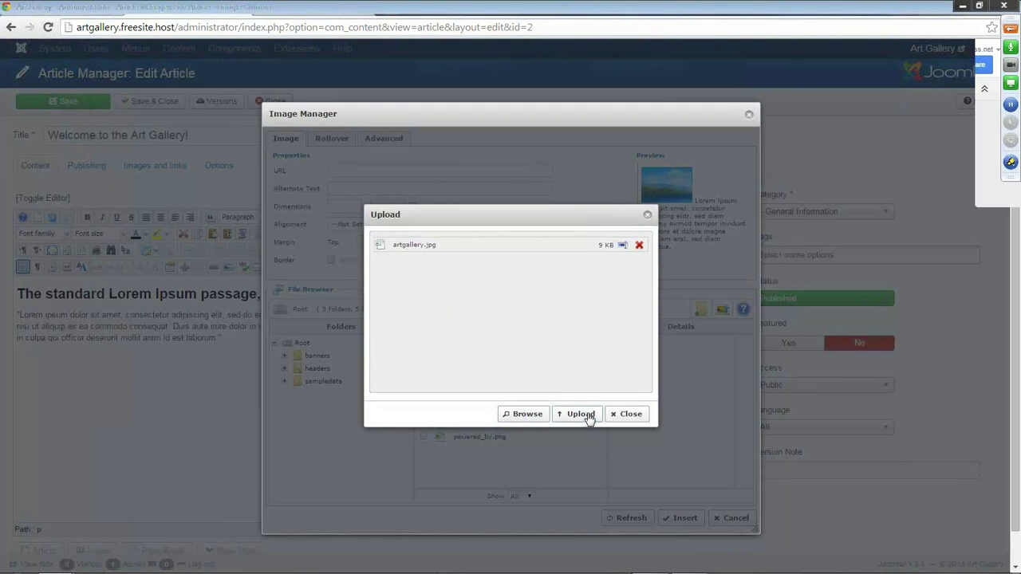
click(588, 417)
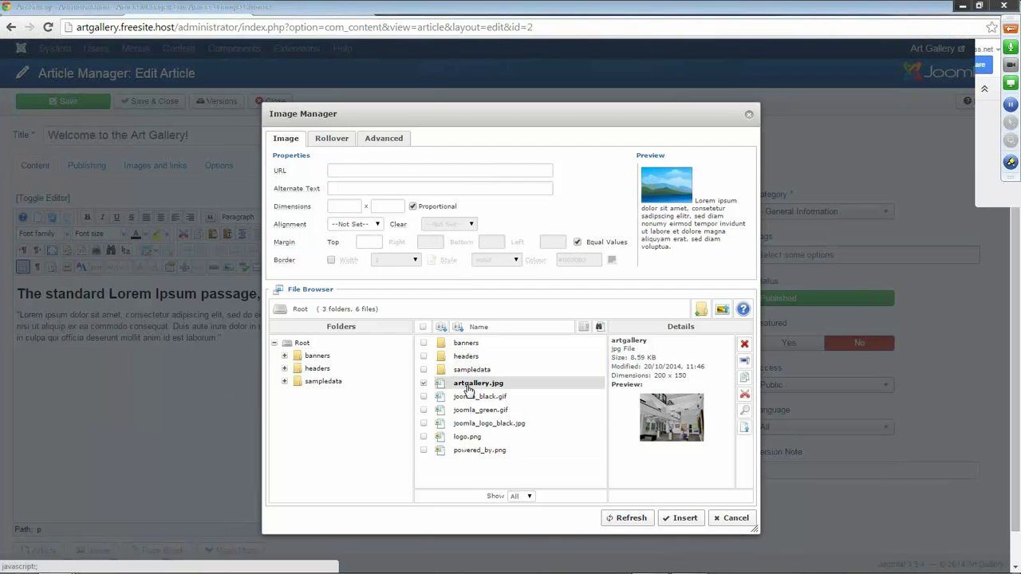
Insert artgallery.jpg into the article, left-aligned with a 10 px margin.
click(468, 386)
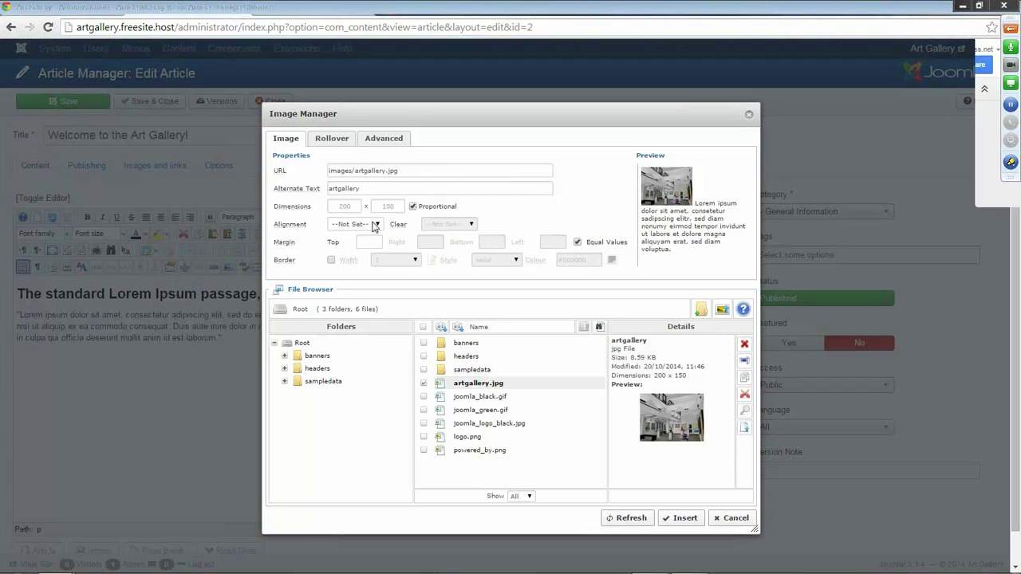
click(374, 226)
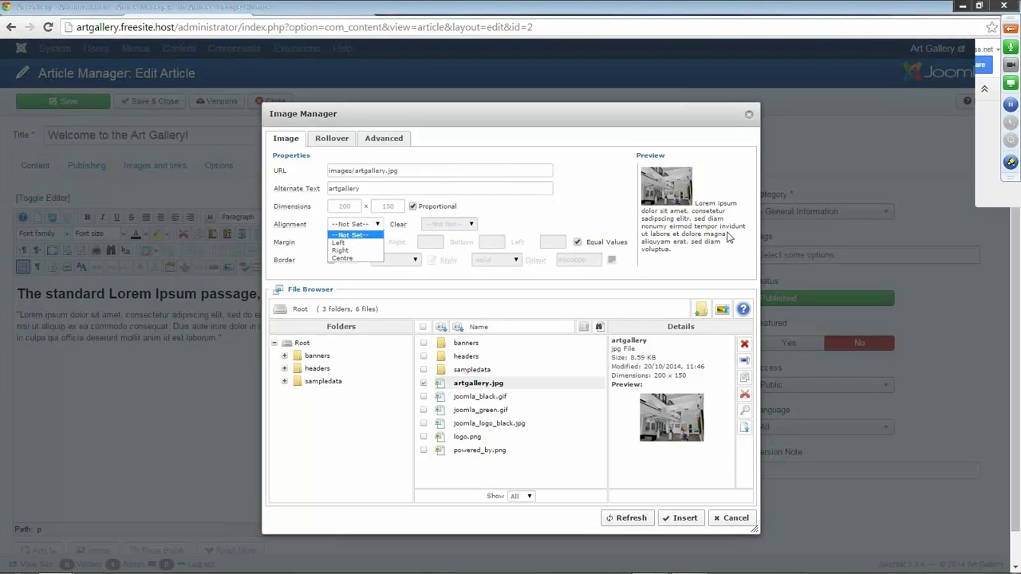
click(349, 243)
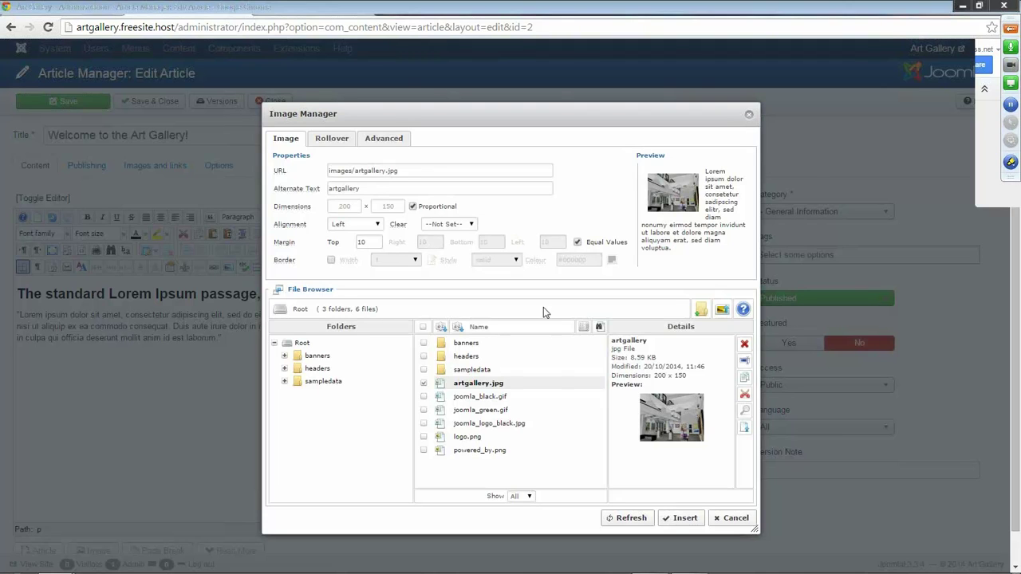
click(676, 518)
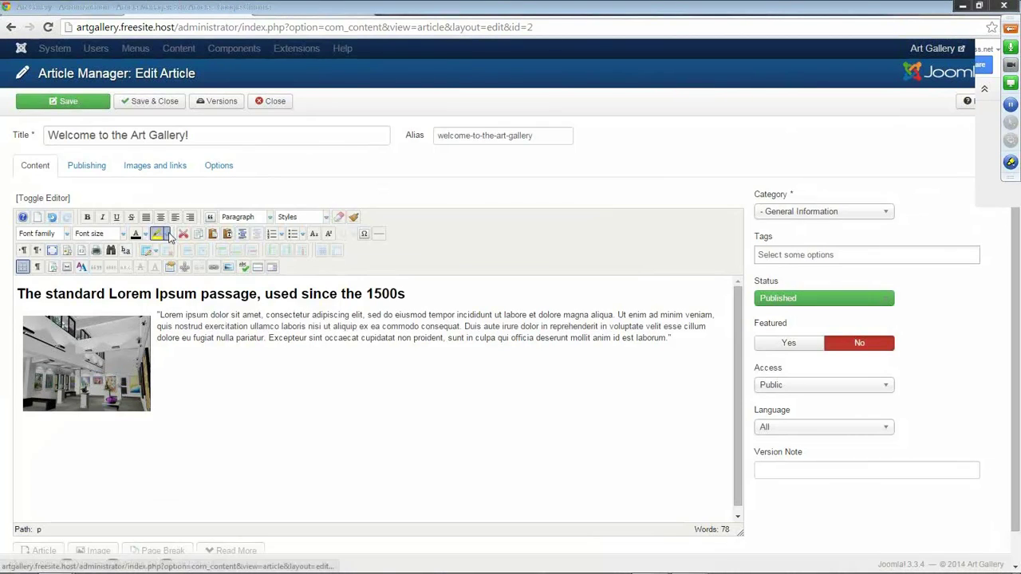
Save and close the article, then open the Menu Manager from the Control Panel.
click(149, 103)
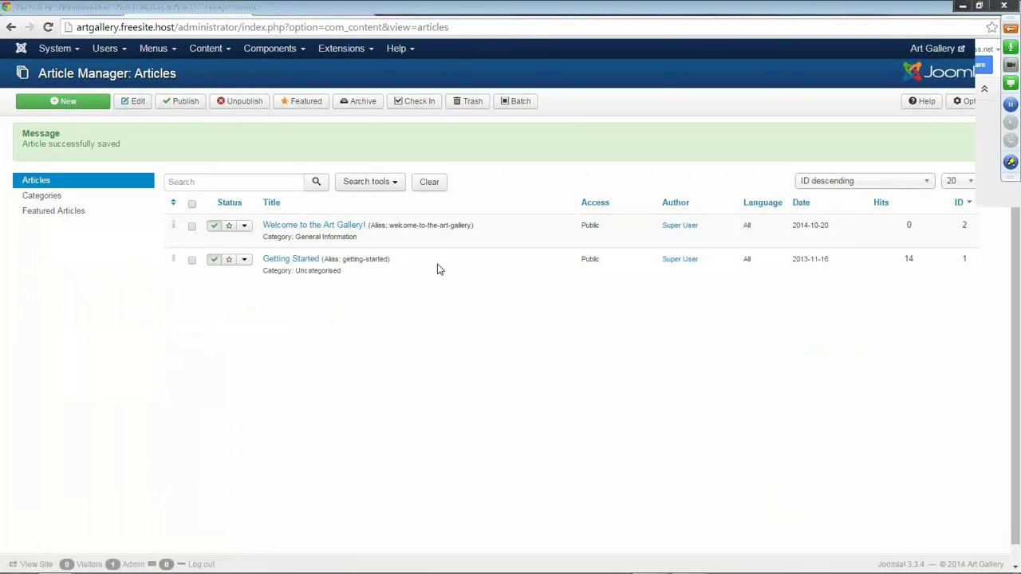
click(151, 49)
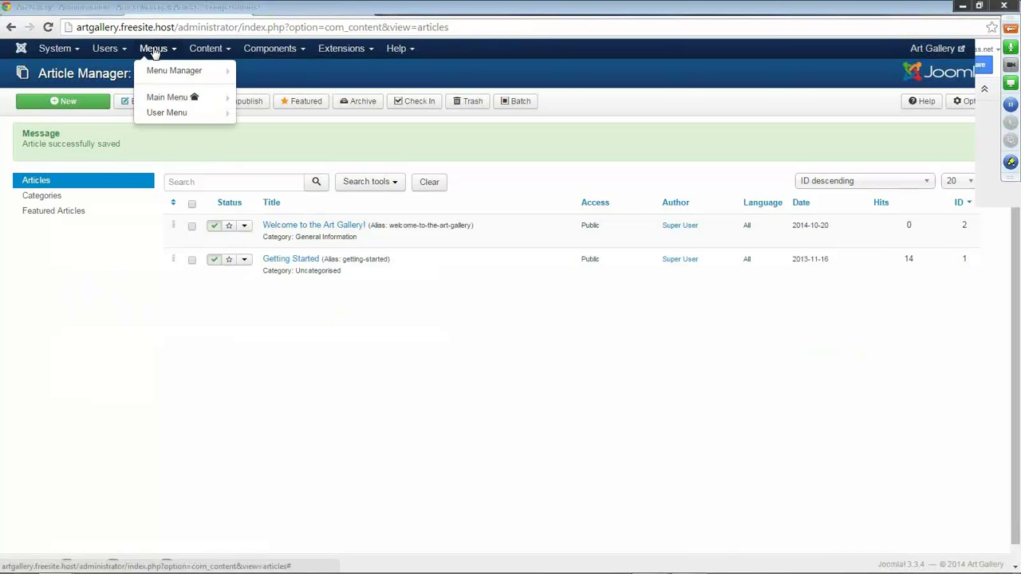
mouse_move(162, 74)
click(54, 49)
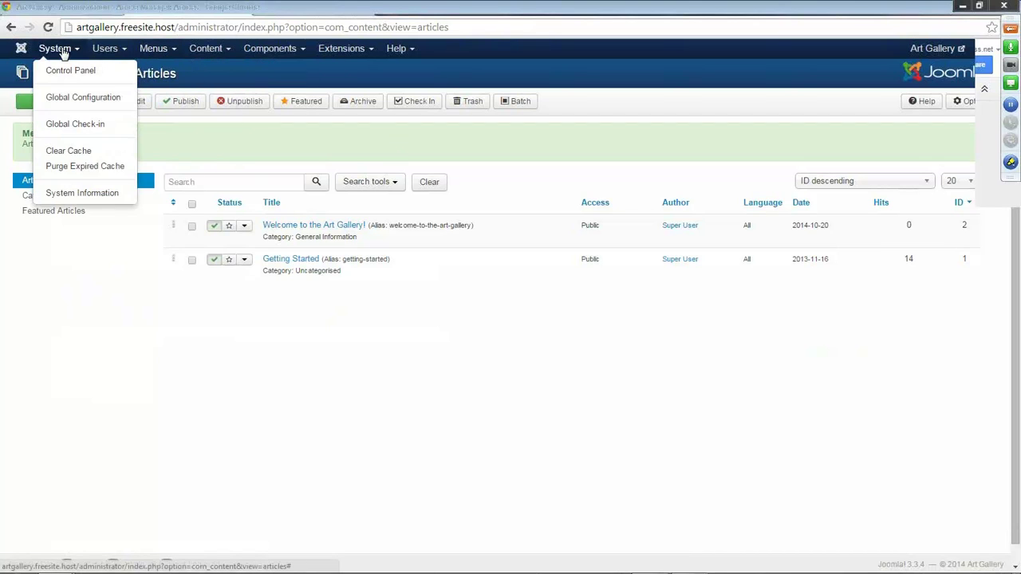
click(66, 69)
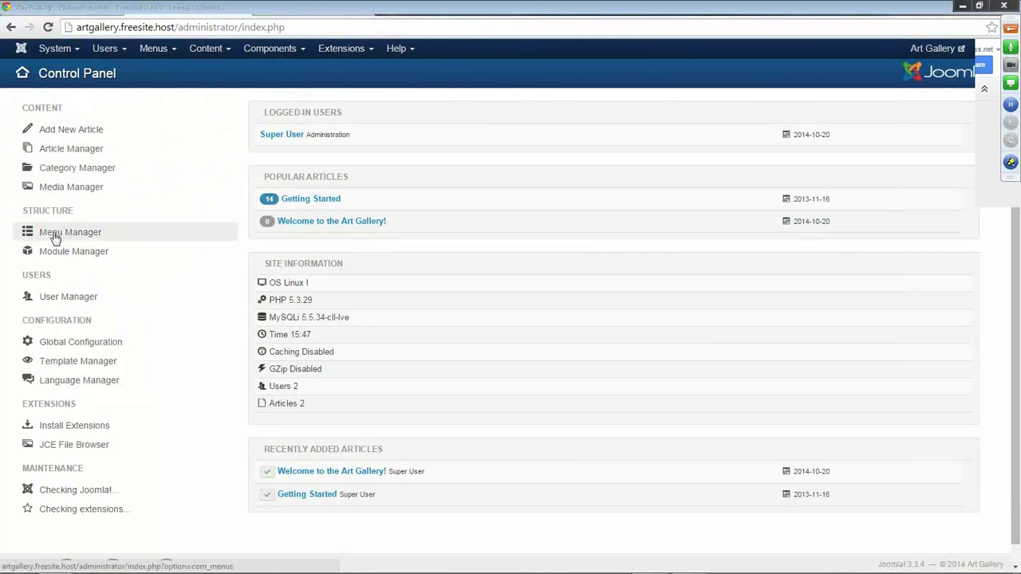
click(54, 237)
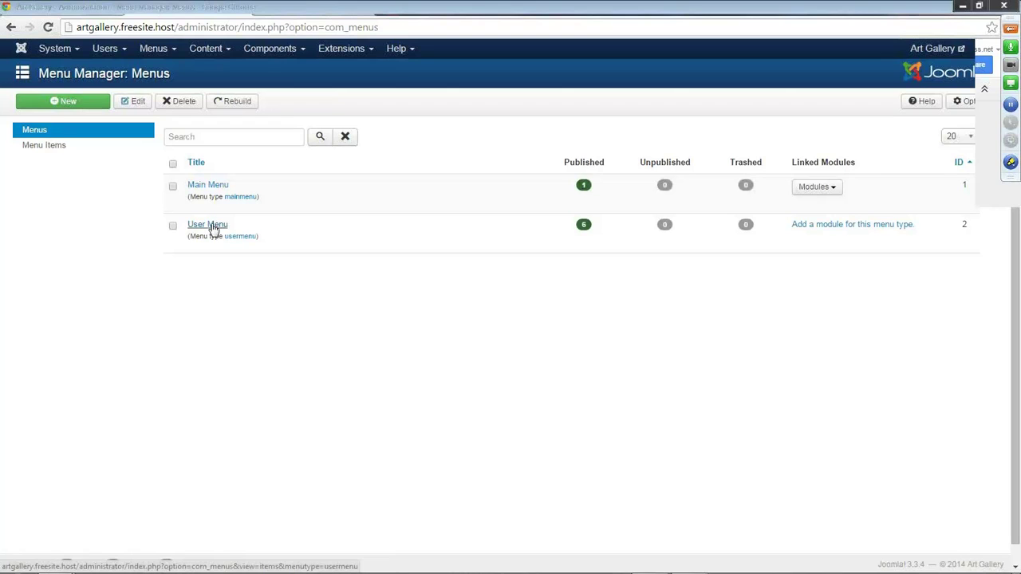
Point the Main Menu's Home item at the Welcome to the Art Gallery! article and save.
click(214, 186)
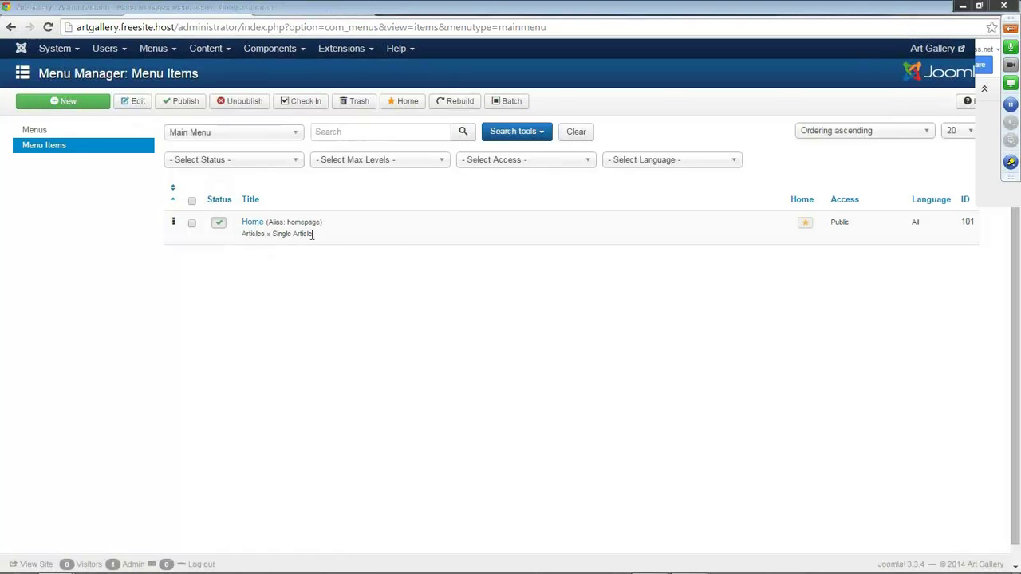
click(249, 225)
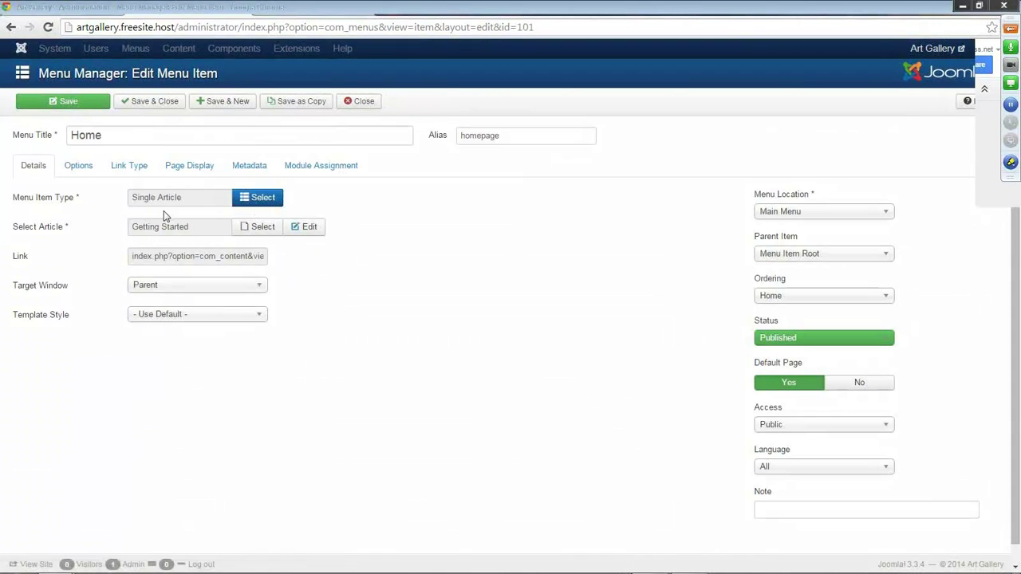
click(263, 200)
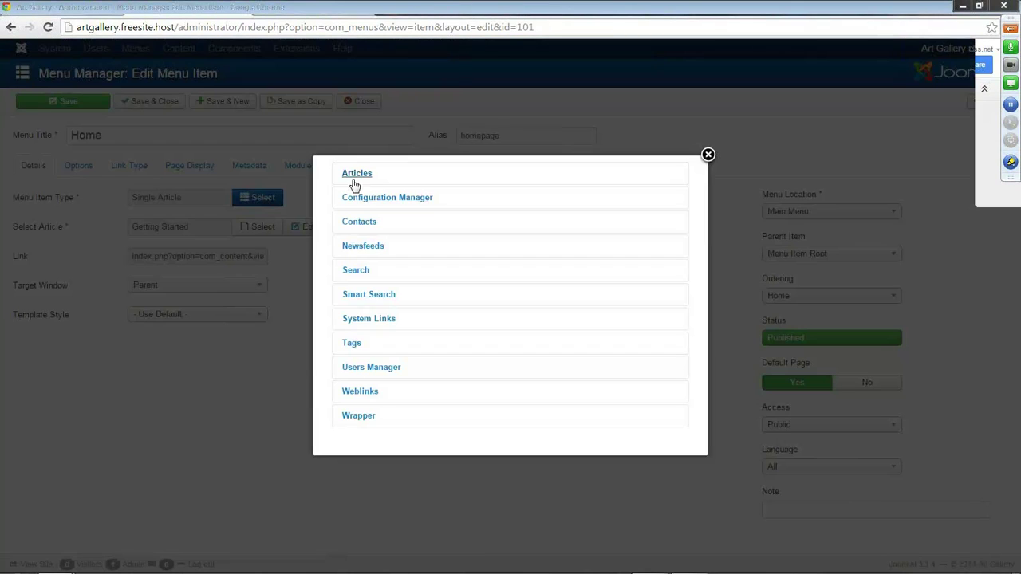
click(359, 175)
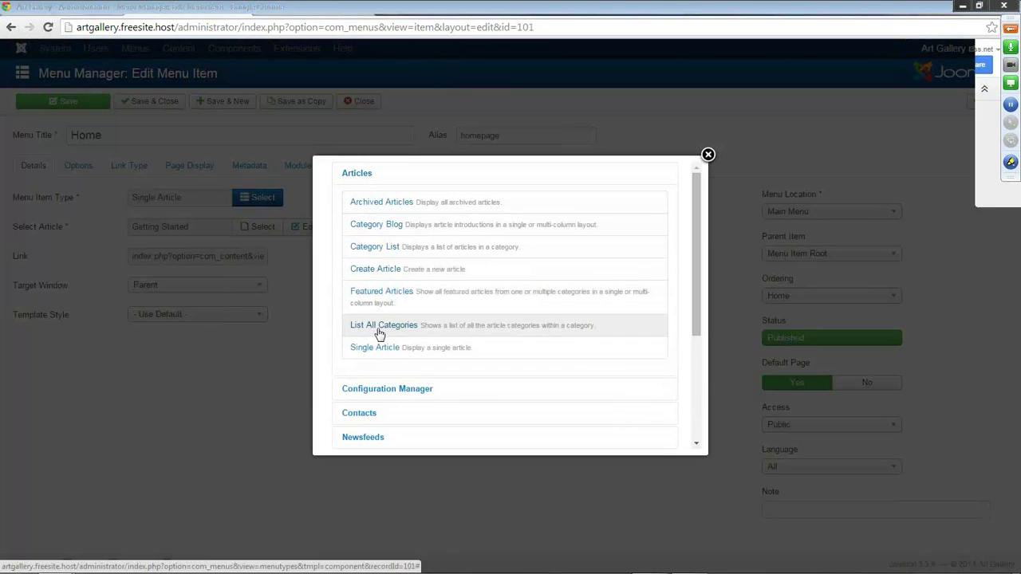
scroll(351, 319, down, 1)
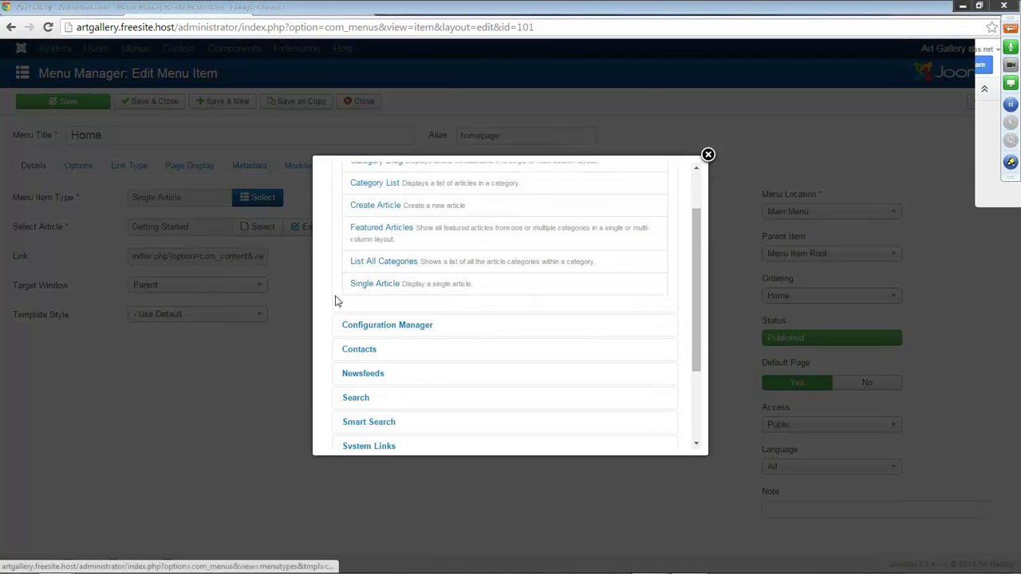
scroll(331, 289, down, 2)
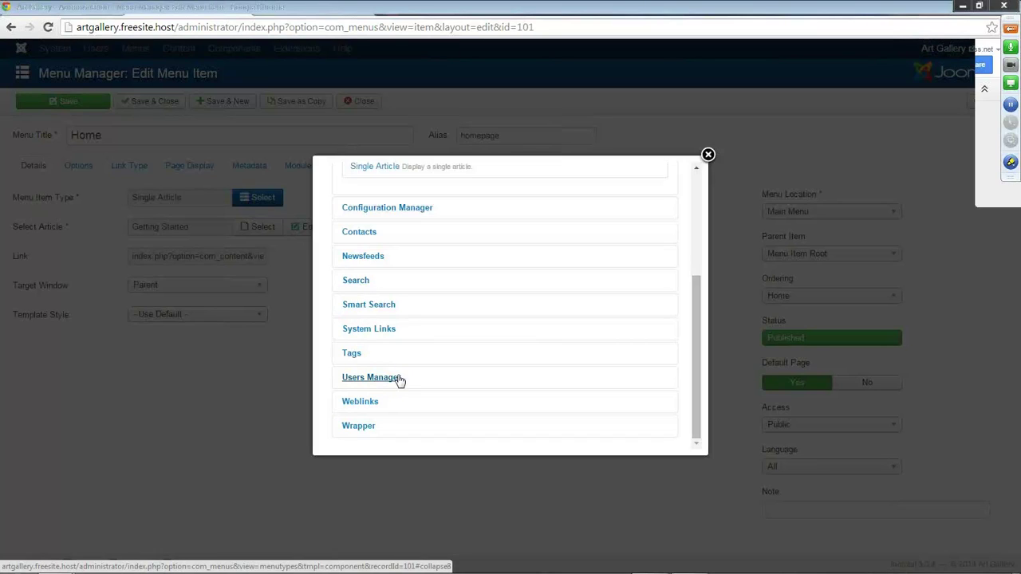
click(708, 157)
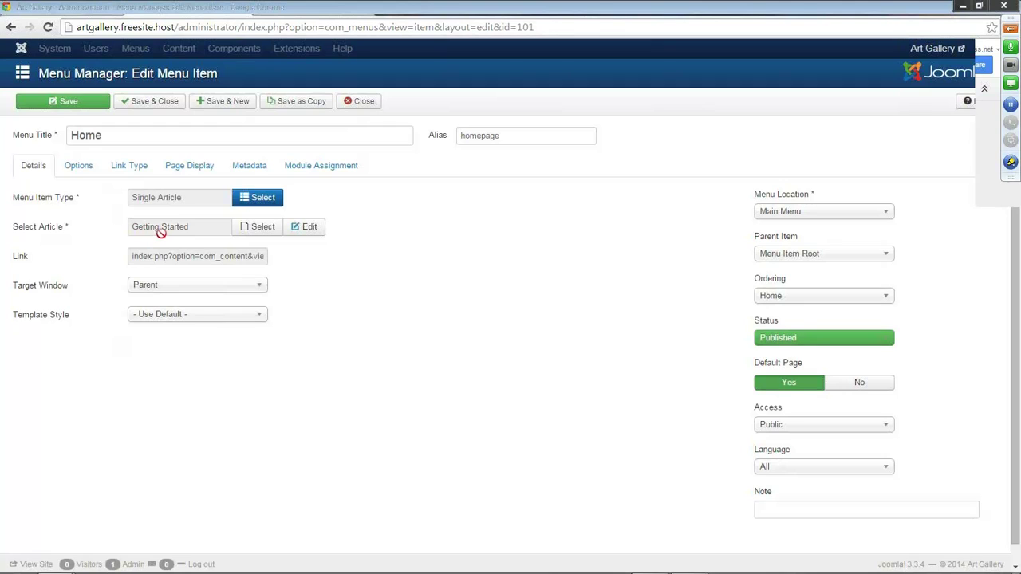
click(263, 229)
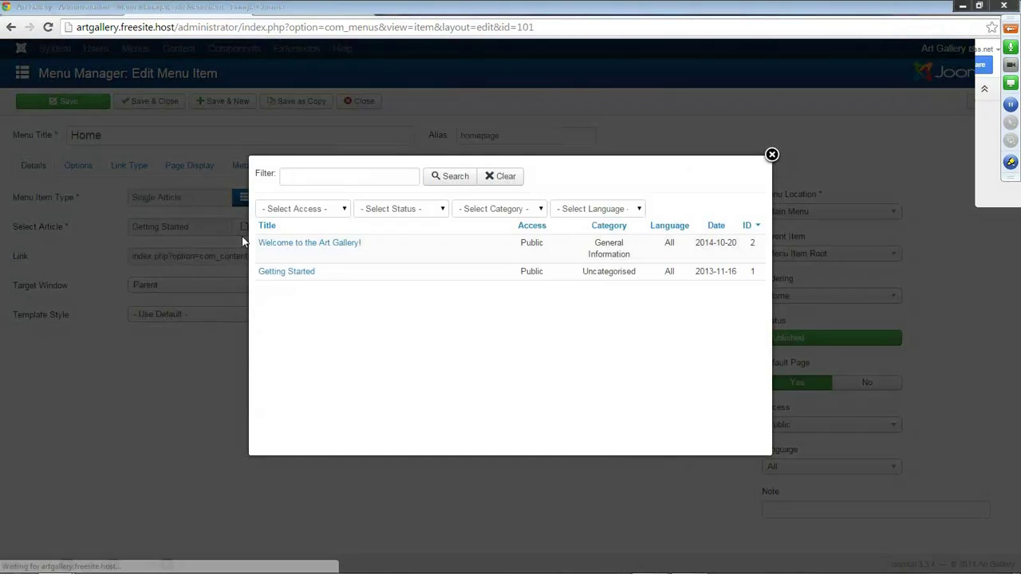
click(300, 244)
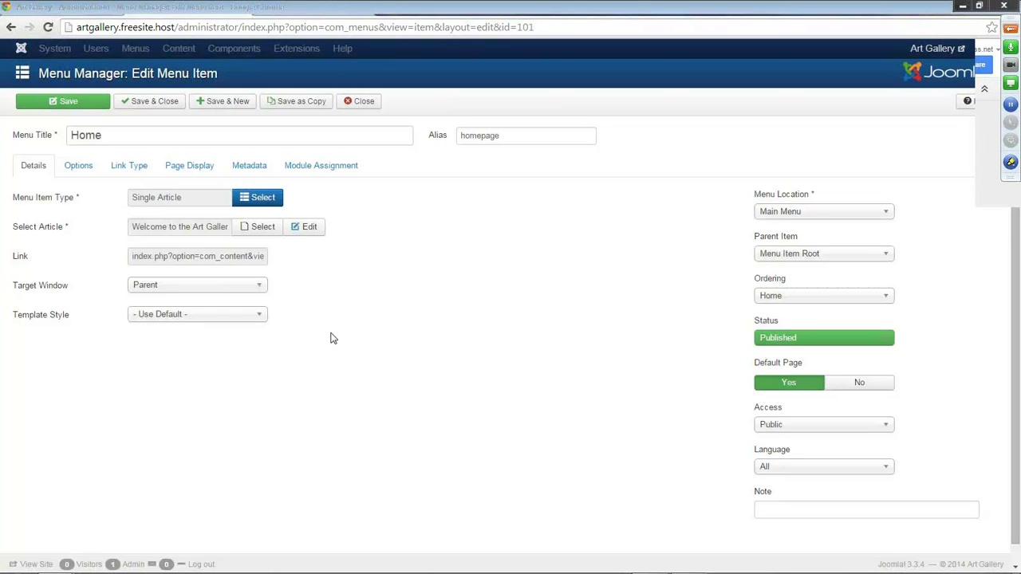
click(140, 102)
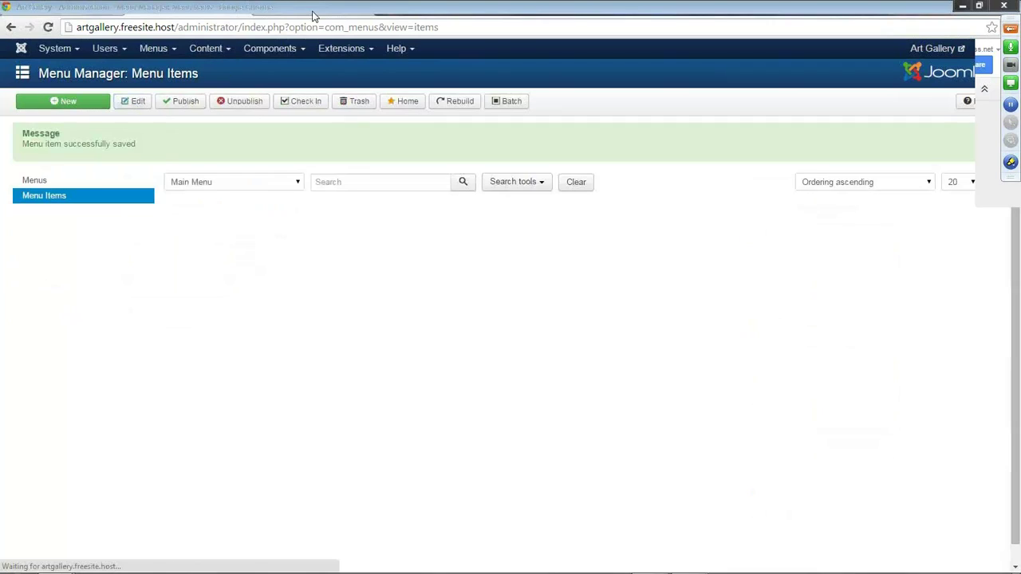
click(156, 8)
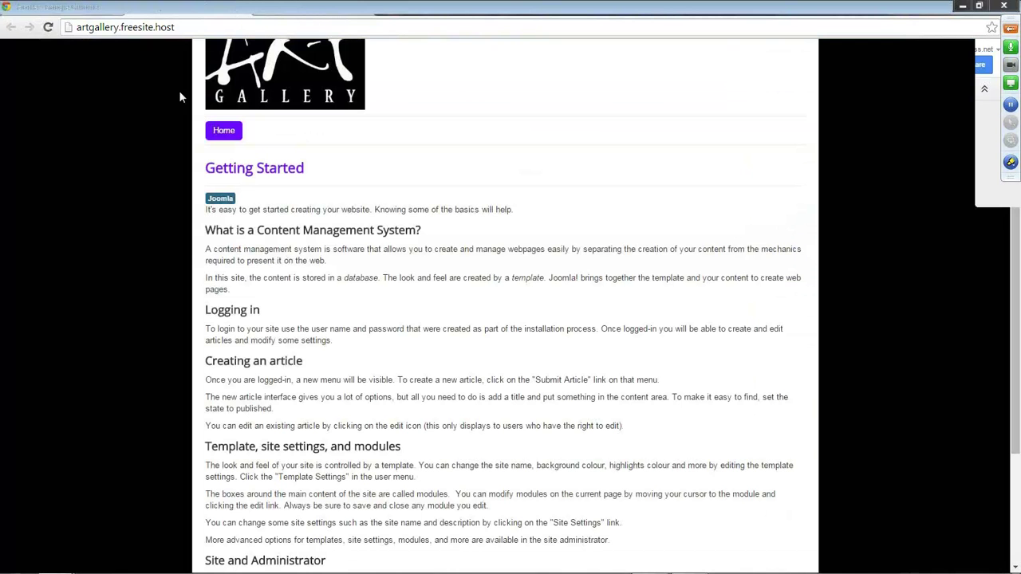
click(49, 28)
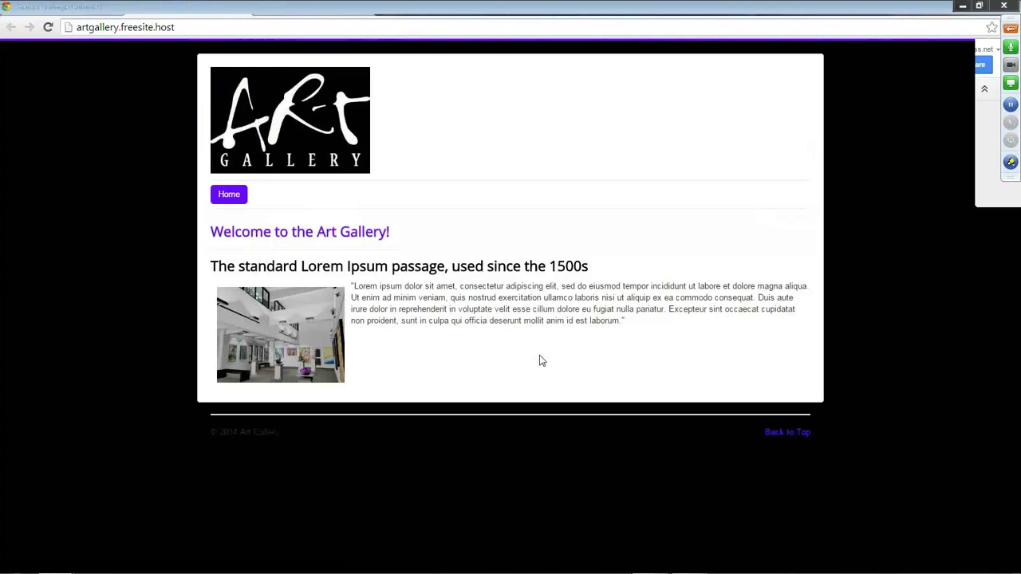
click(655, 8)
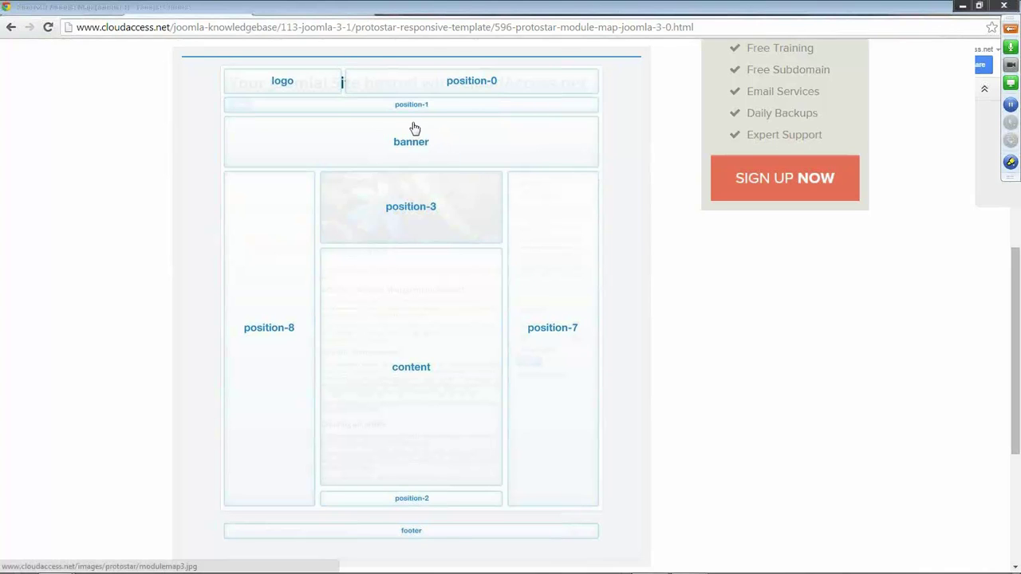
click(182, 12)
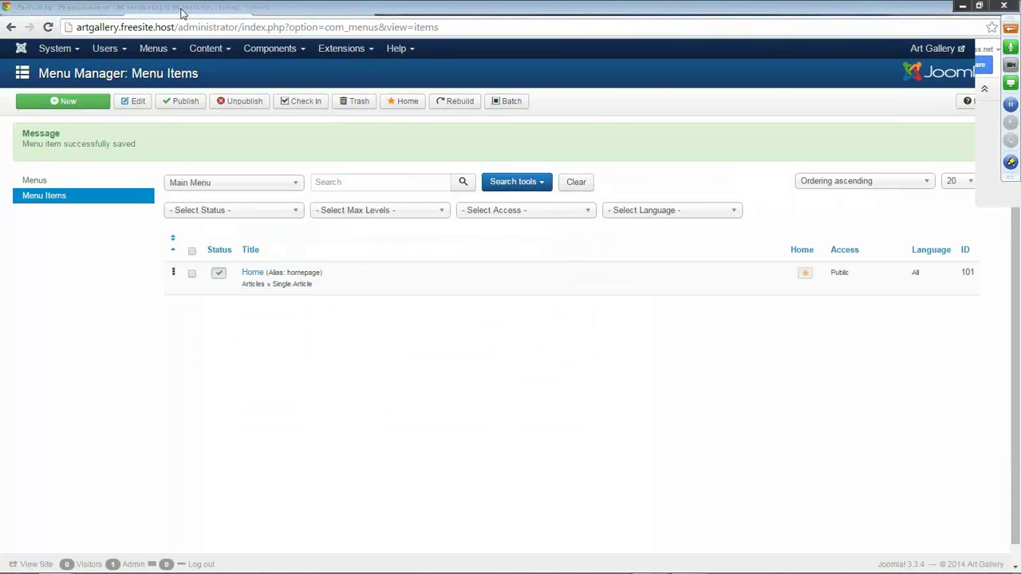
Go through the Control Panel to the Module Manager and create a new Custom HTML module.
click(60, 49)
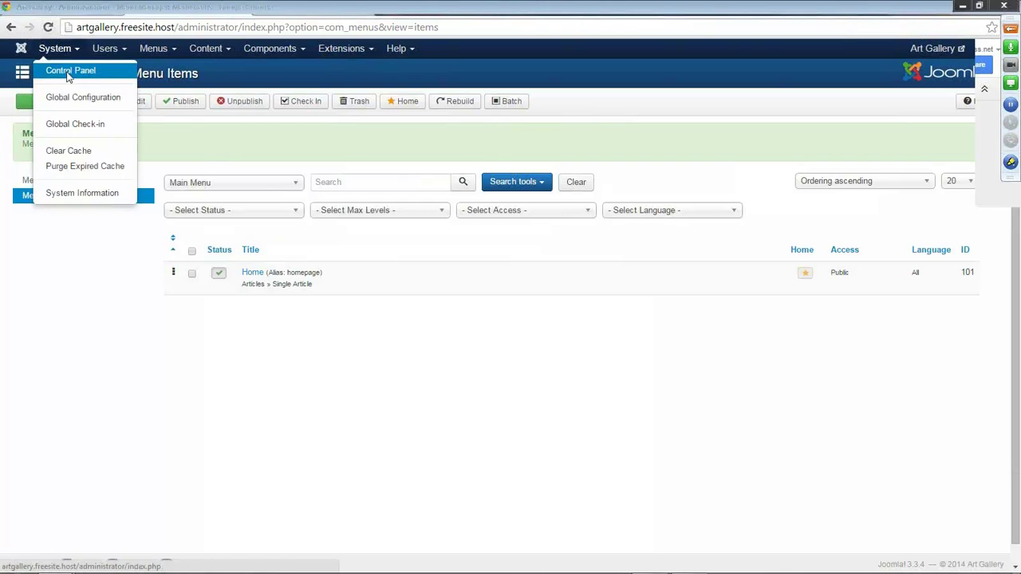
click(69, 73)
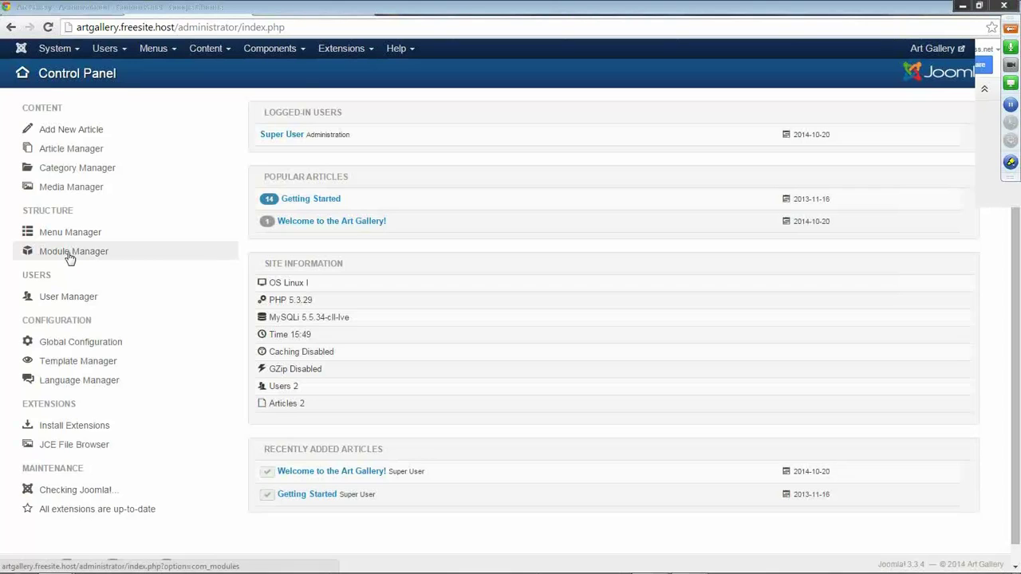
click(341, 48)
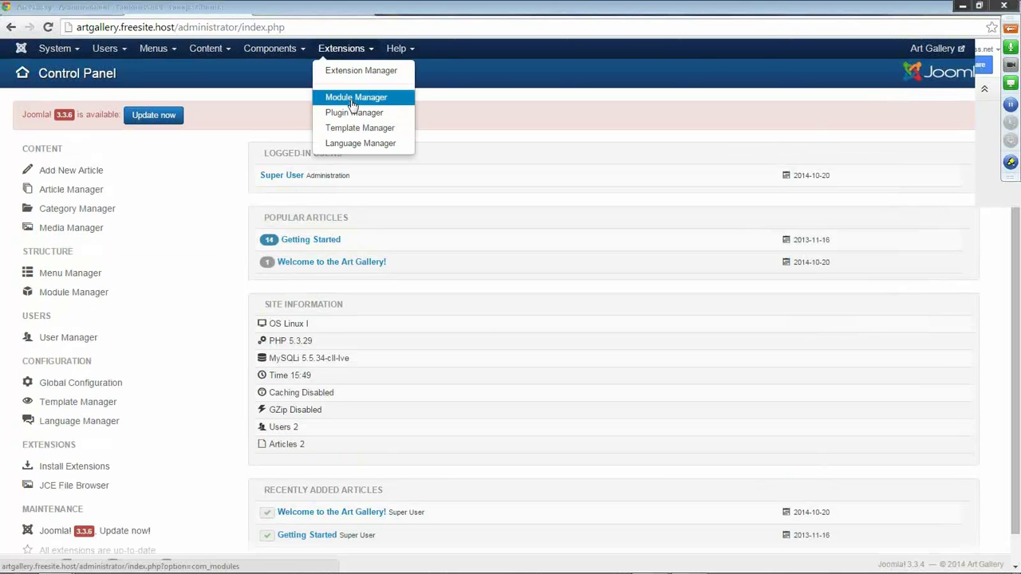
click(354, 98)
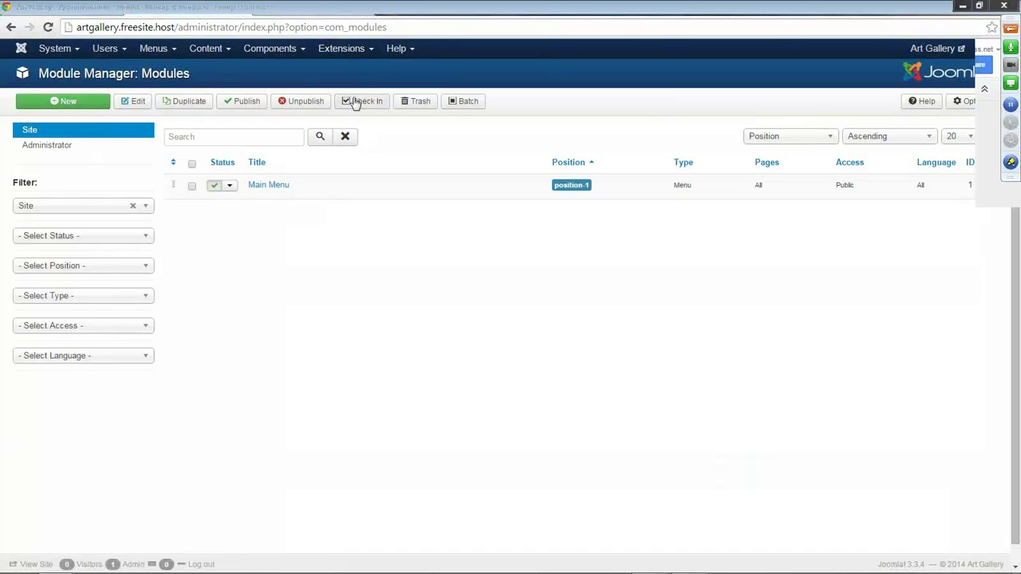
click(67, 103)
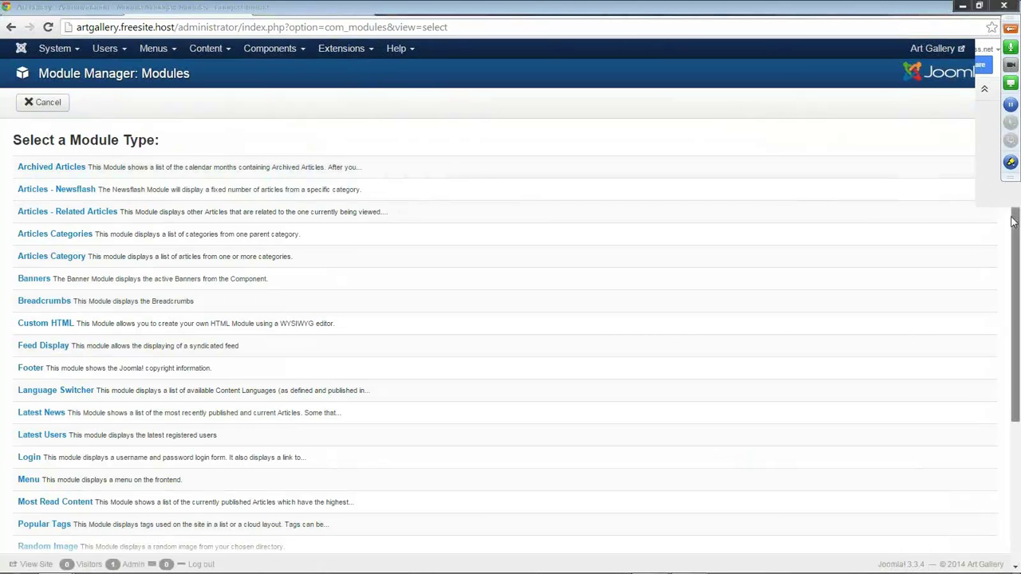
scroll(1014, 221, down, 2)
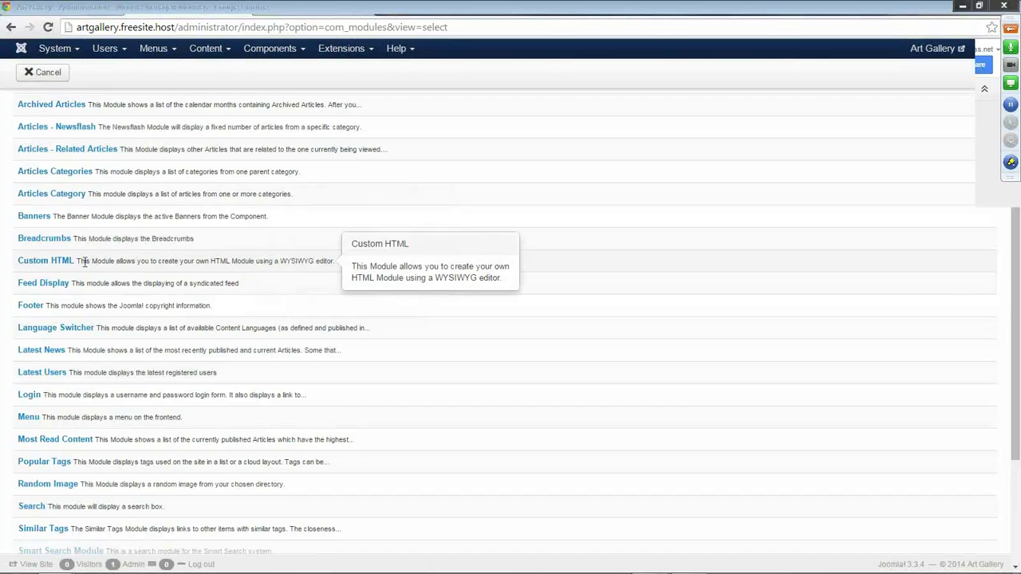
click(27, 263)
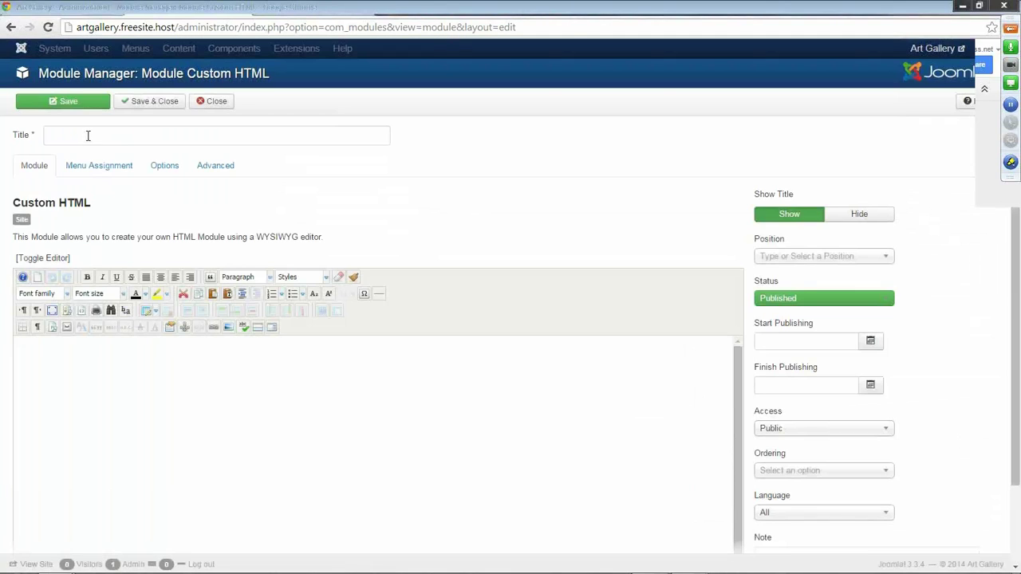
Title the module 'Art Gallery Banner' and place it in the Protostar Banner [banner] position.
click(87, 136)
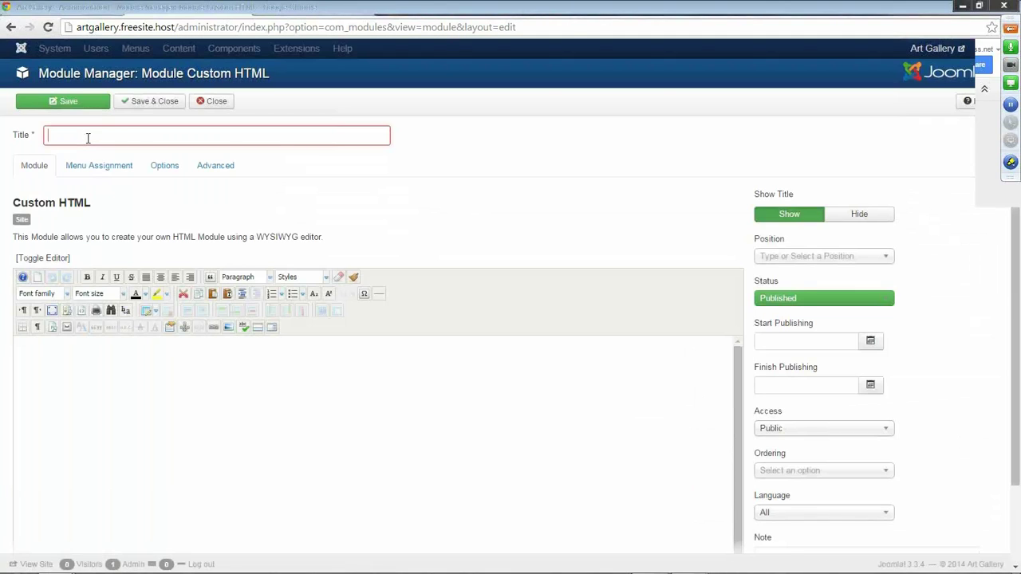
text(Art)
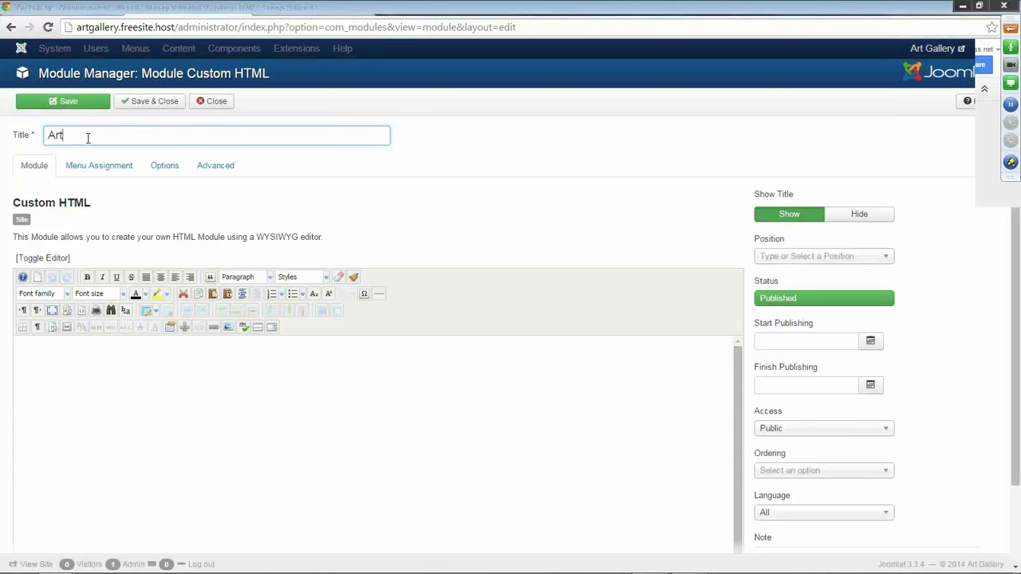
text( Gallery Banner)
mouse_move(767, 250)
click(885, 260)
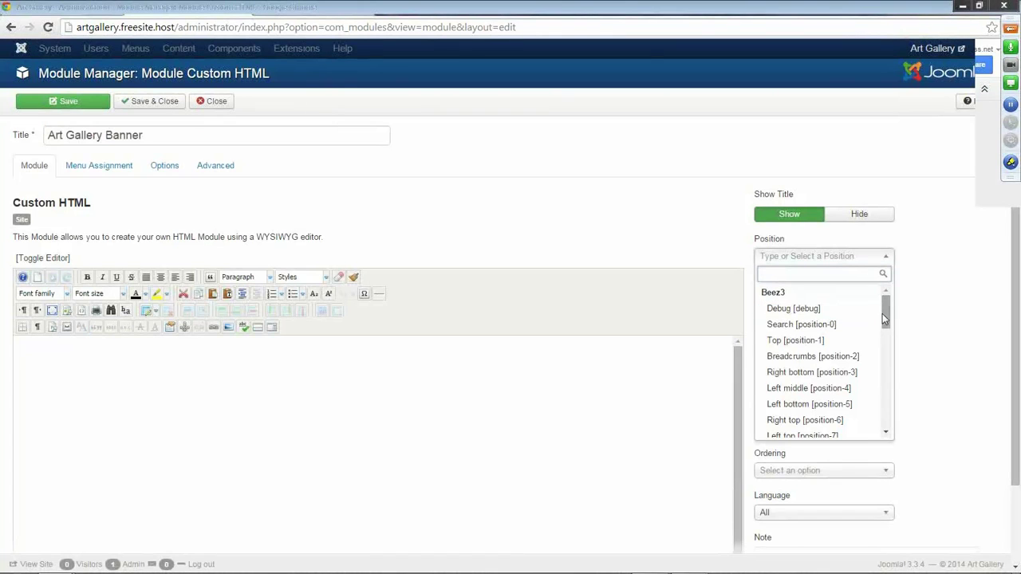
drag(884, 308, 884, 364)
drag(884, 367, 884, 371)
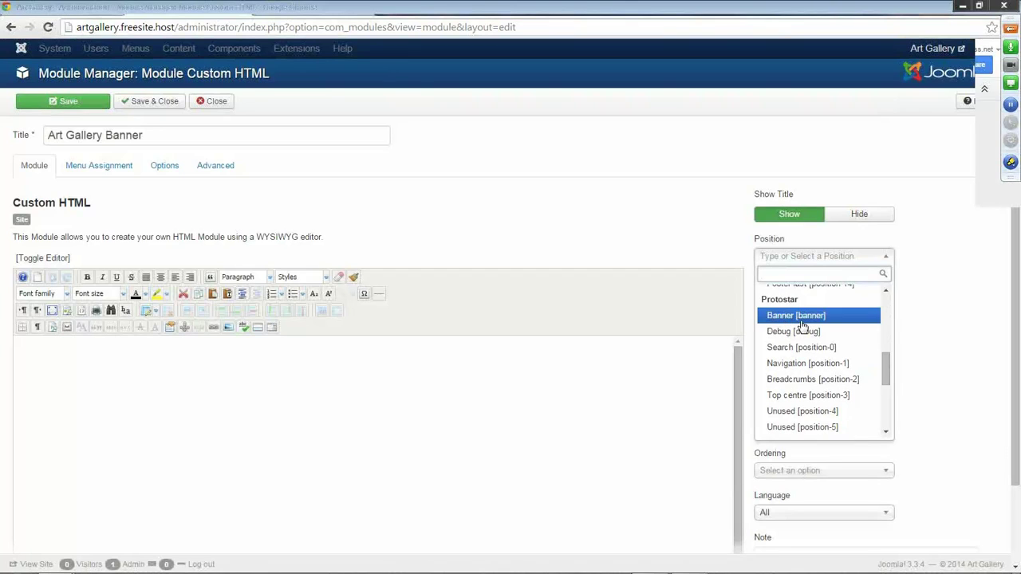
click(804, 319)
click(324, 354)
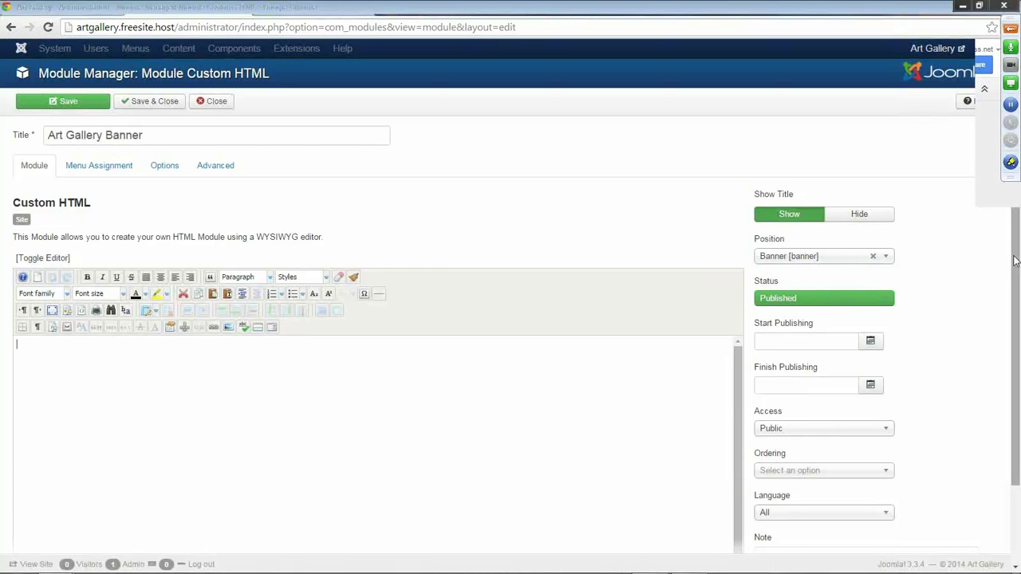
drag(1014, 261, 1014, 305)
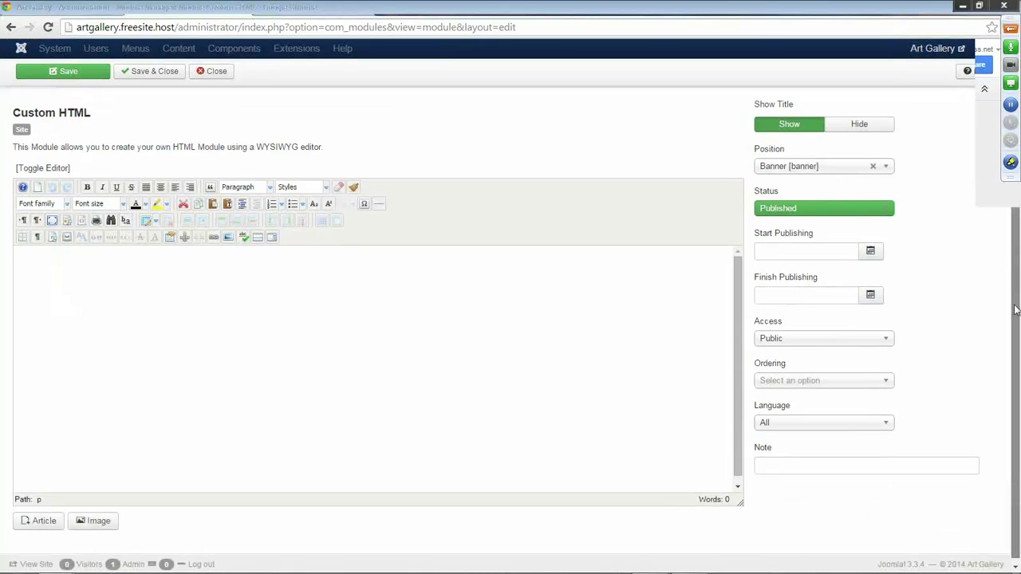
Upload artbanner5.jpg to the site images and insert it into the Art Gallery Banner module content.
click(228, 238)
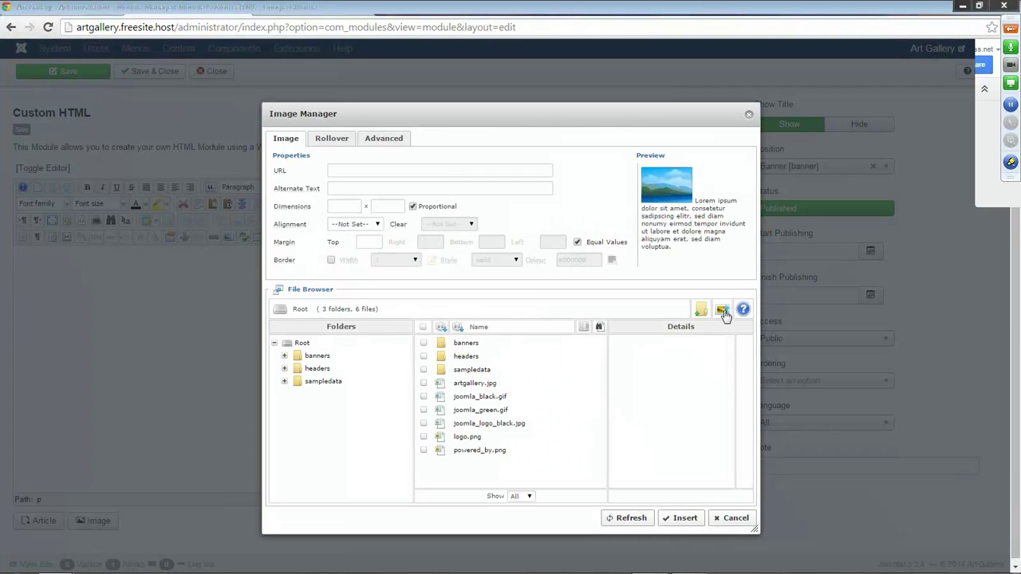
click(722, 310)
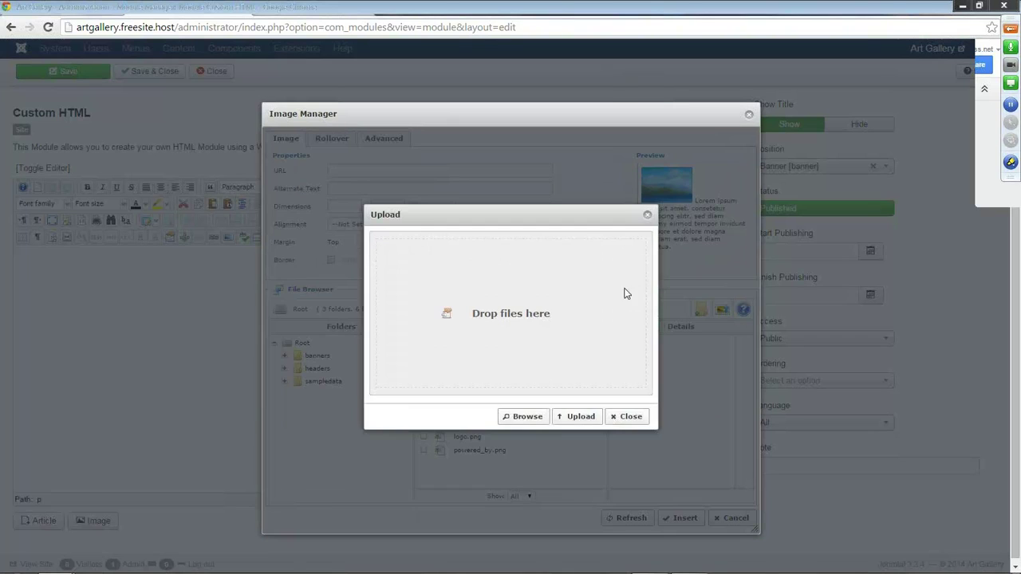
click(522, 418)
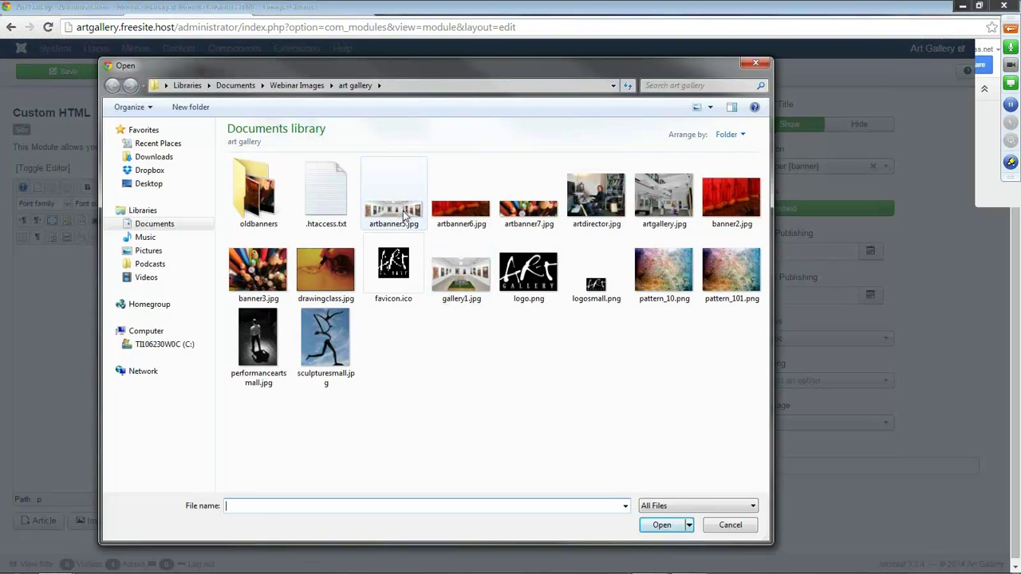
double_click(403, 210)
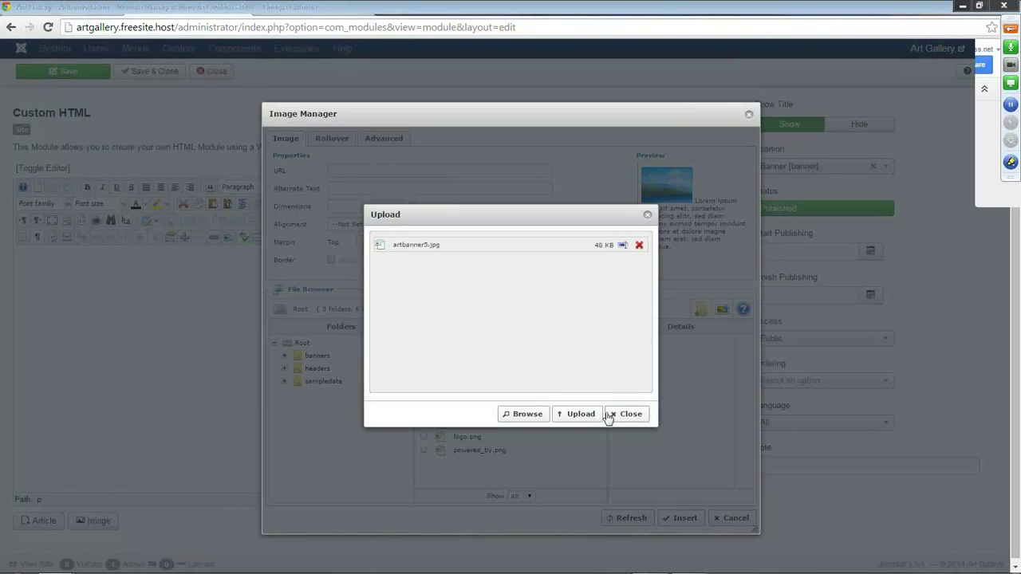
click(586, 417)
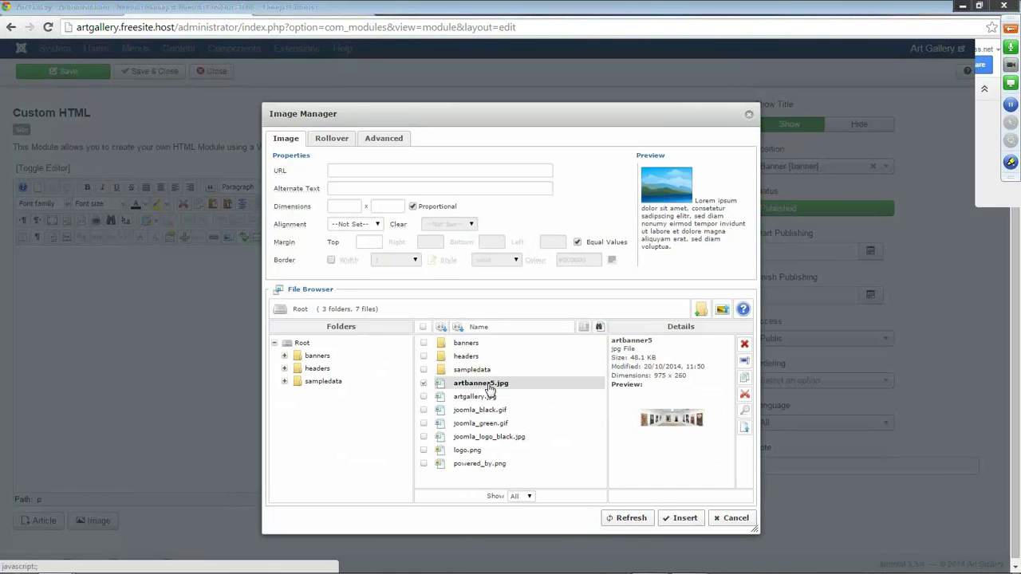
click(490, 387)
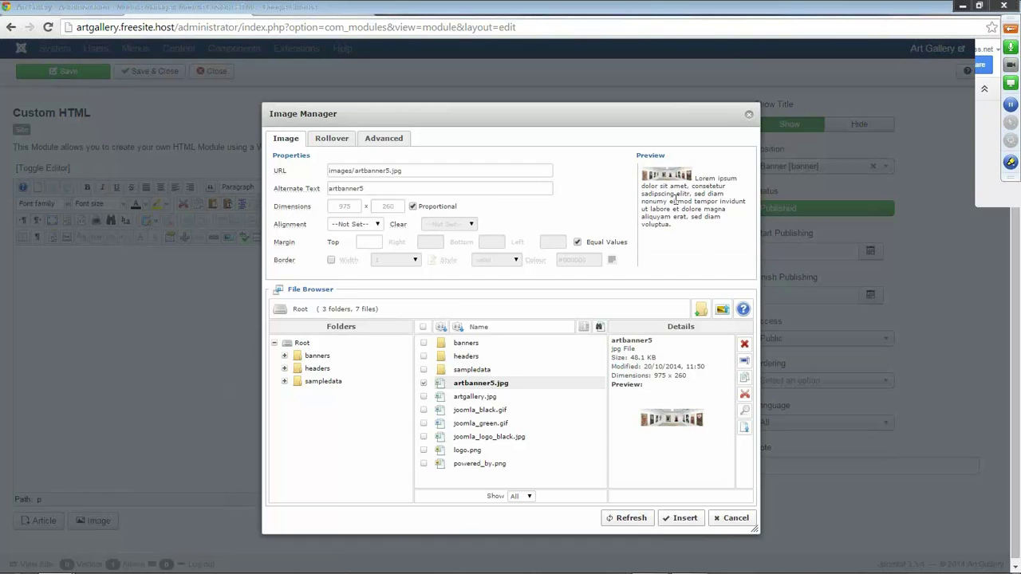
click(682, 519)
scroll(558, 410, up, 2)
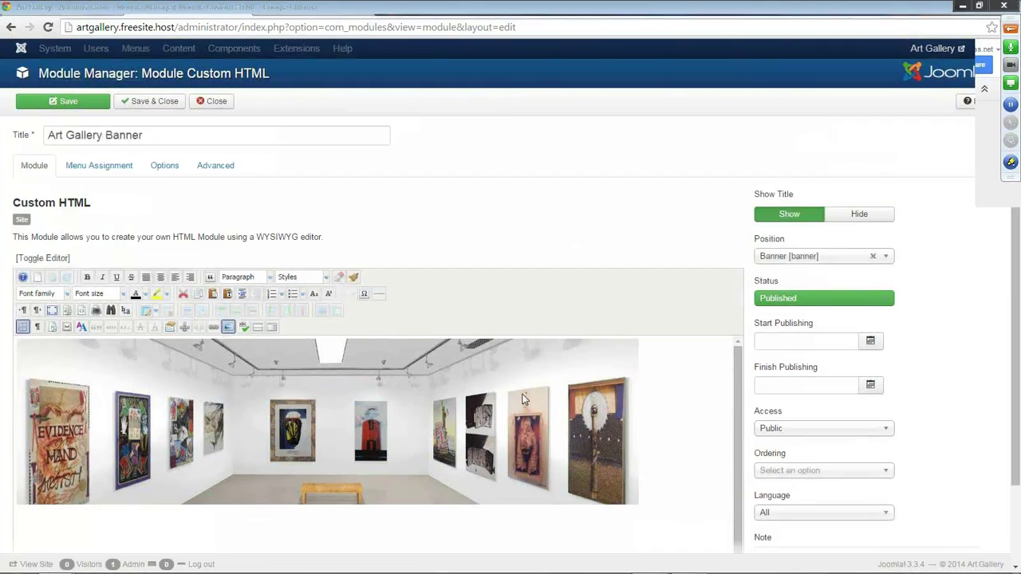
Save the Art Gallery Banner module and reload the homepage to view the banner.
click(67, 107)
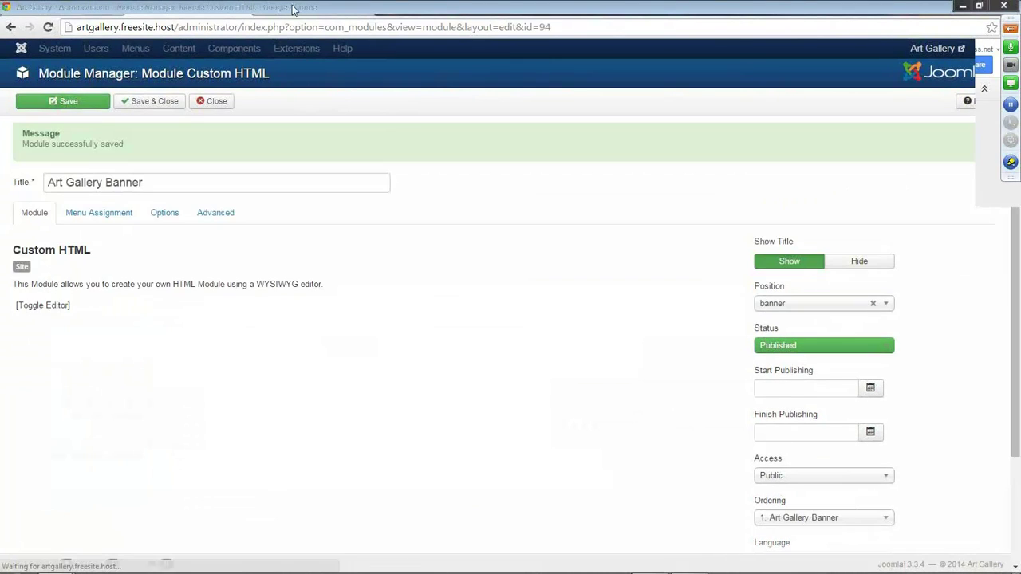
click(293, 9)
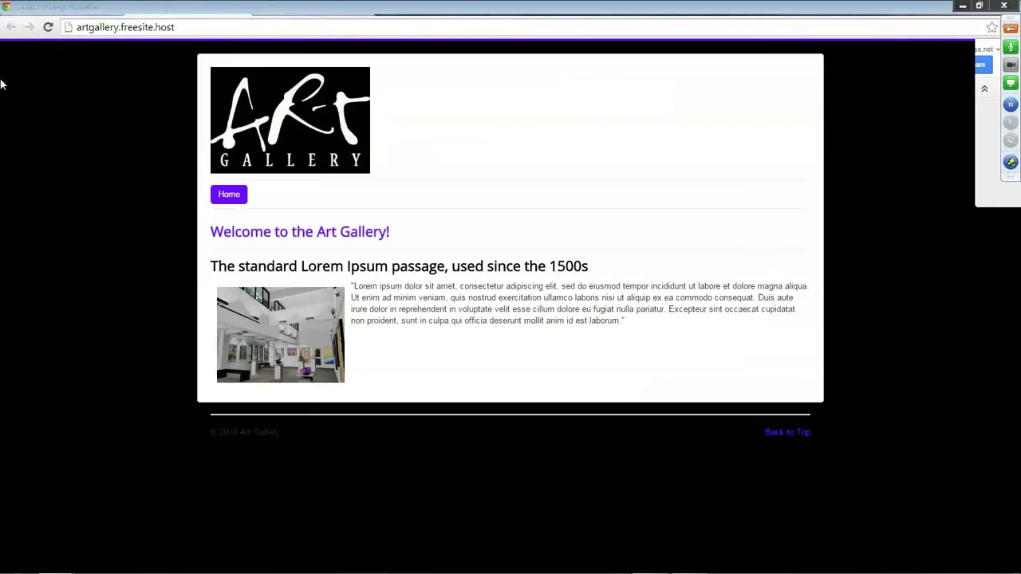
click(48, 27)
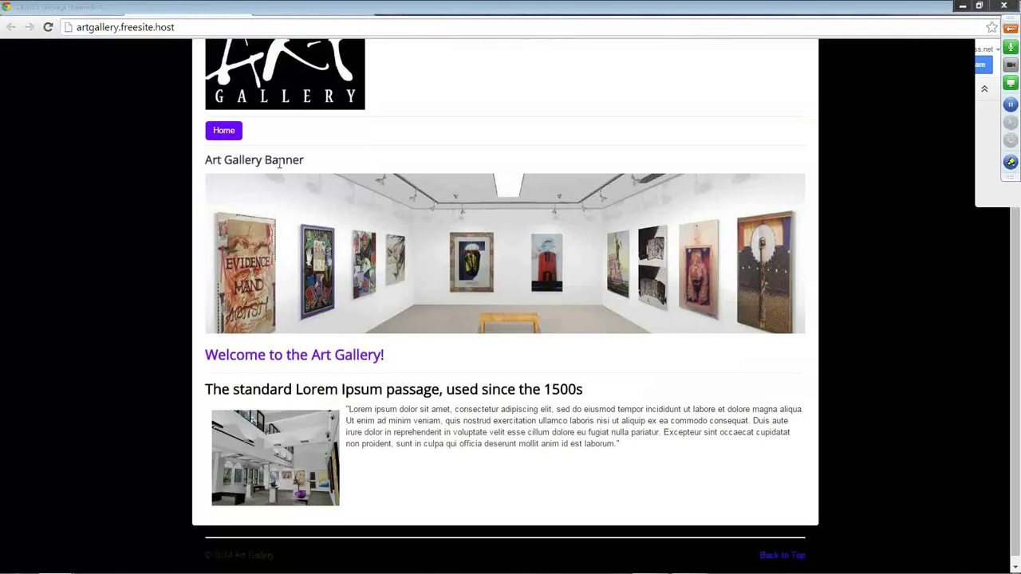
Set the banner module's Show Title to Hide, save, and confirm the heading is gone on the homepage.
click(195, 11)
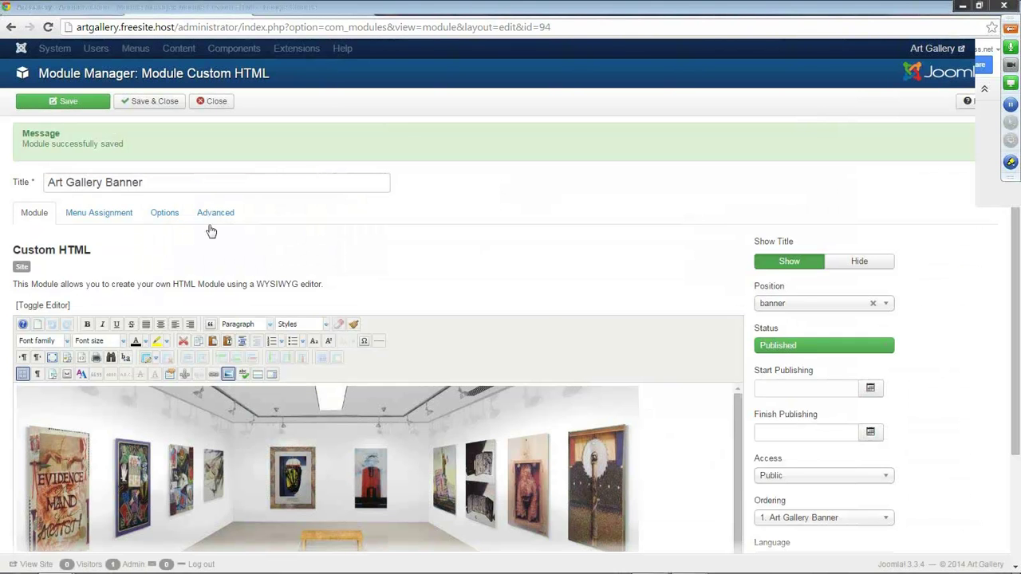
click(847, 268)
click(67, 104)
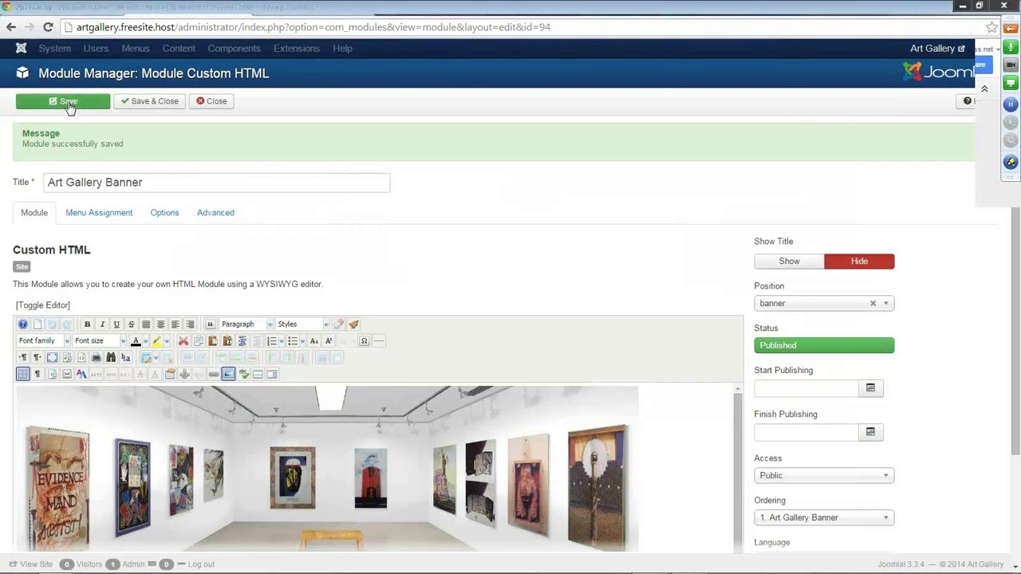
click(292, 11)
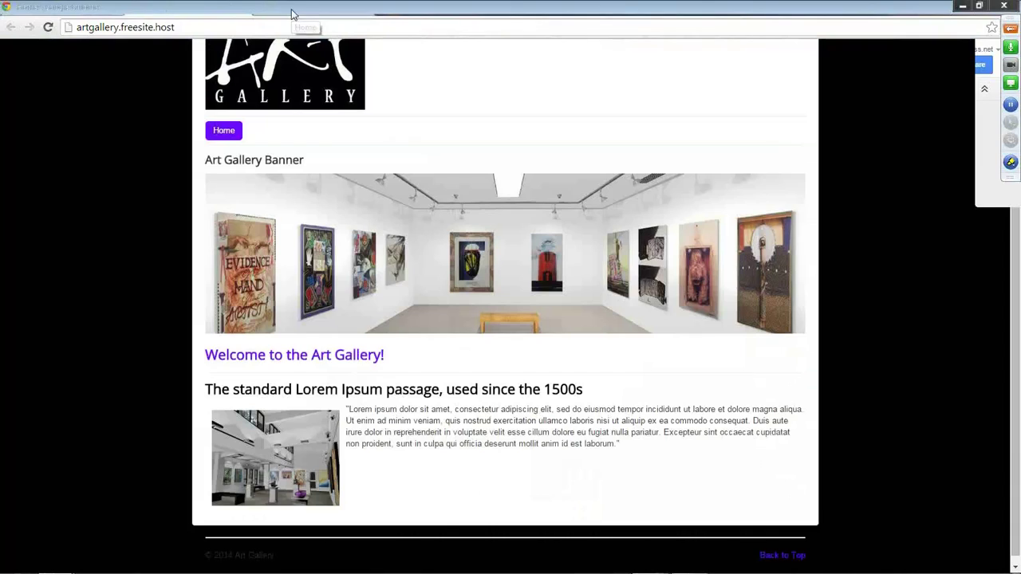
click(47, 29)
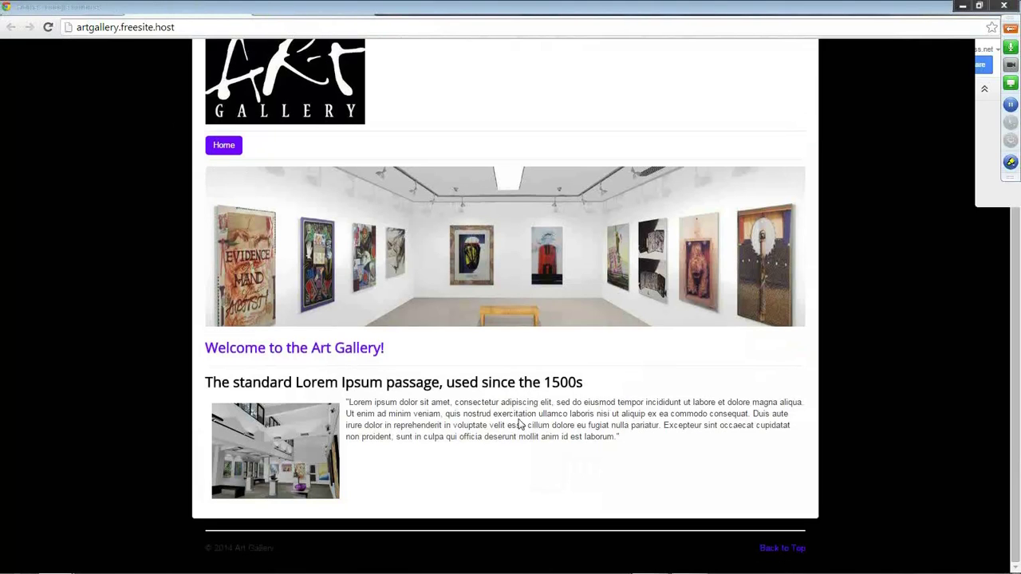
scroll(527, 413, up, 1)
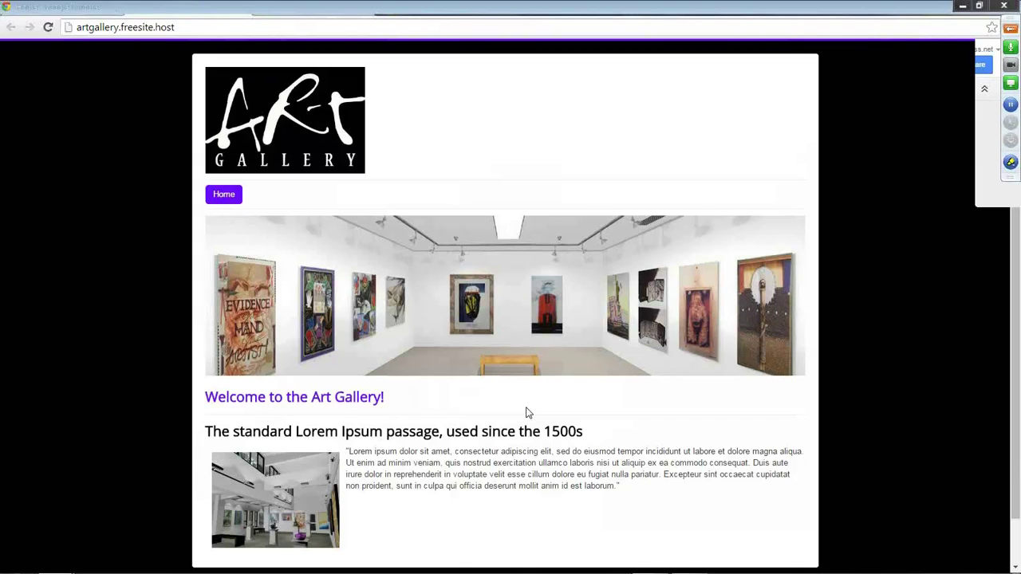
click(204, 13)
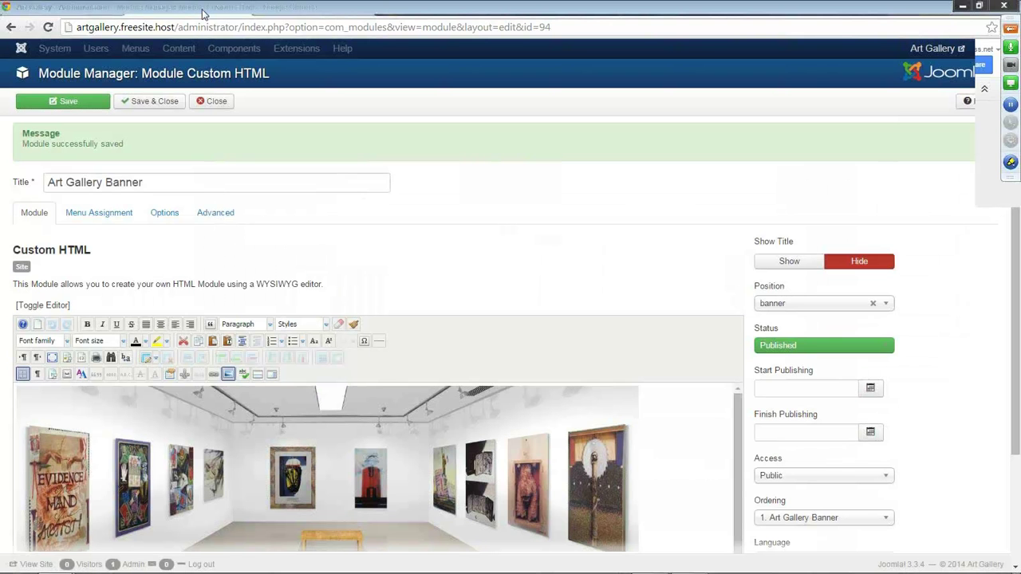
Save and close the banner module, returning to the Module Manager list.
click(150, 107)
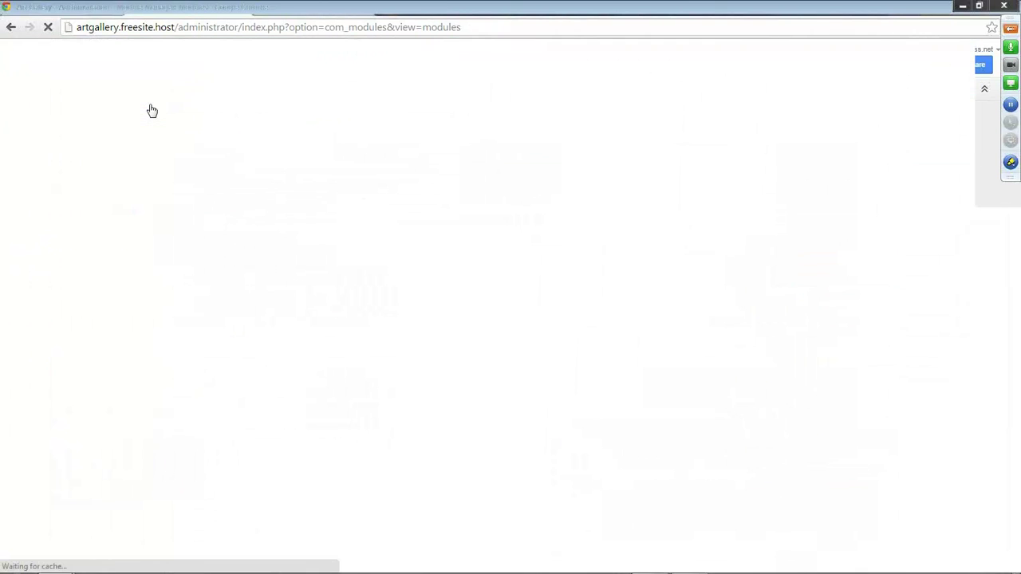
click(168, 51)
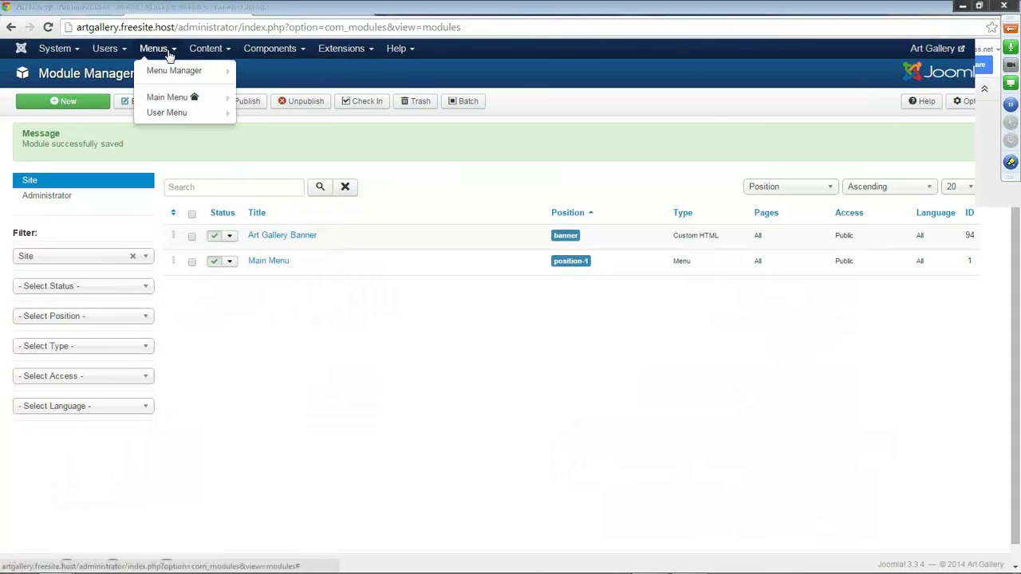
mouse_move(164, 112)
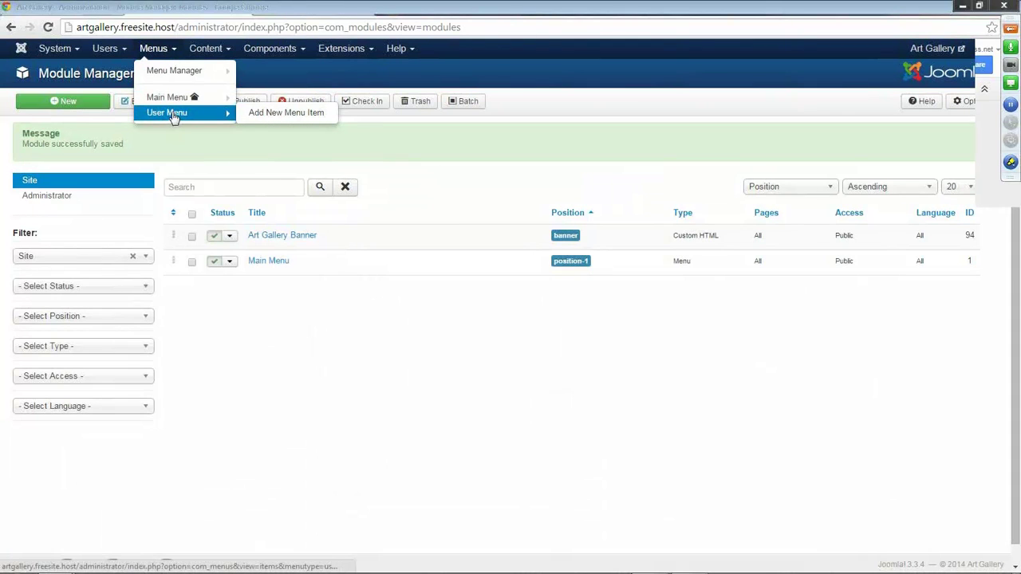
click(425, 188)
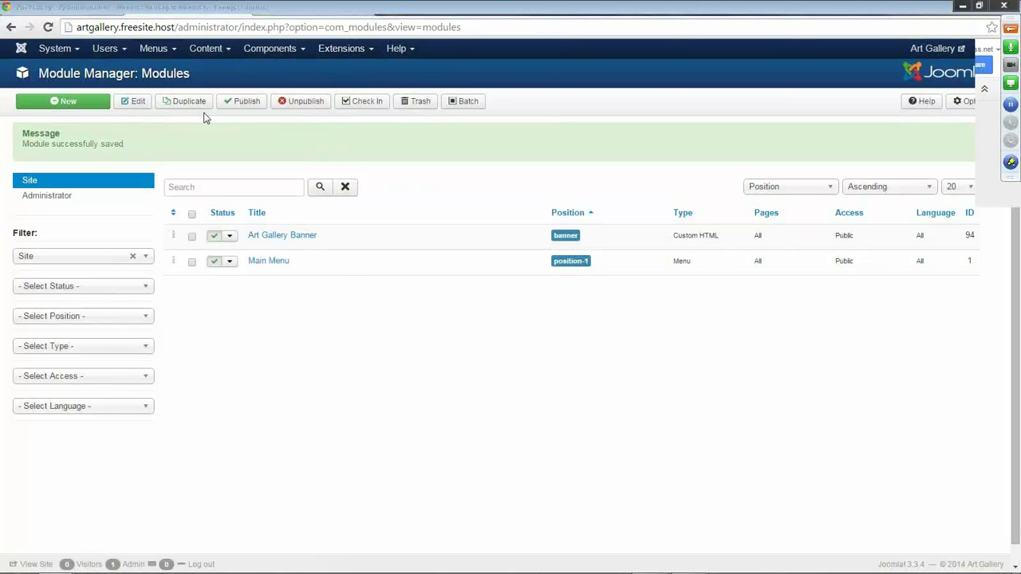
Start a new site module and choose the Menu module type.
click(70, 103)
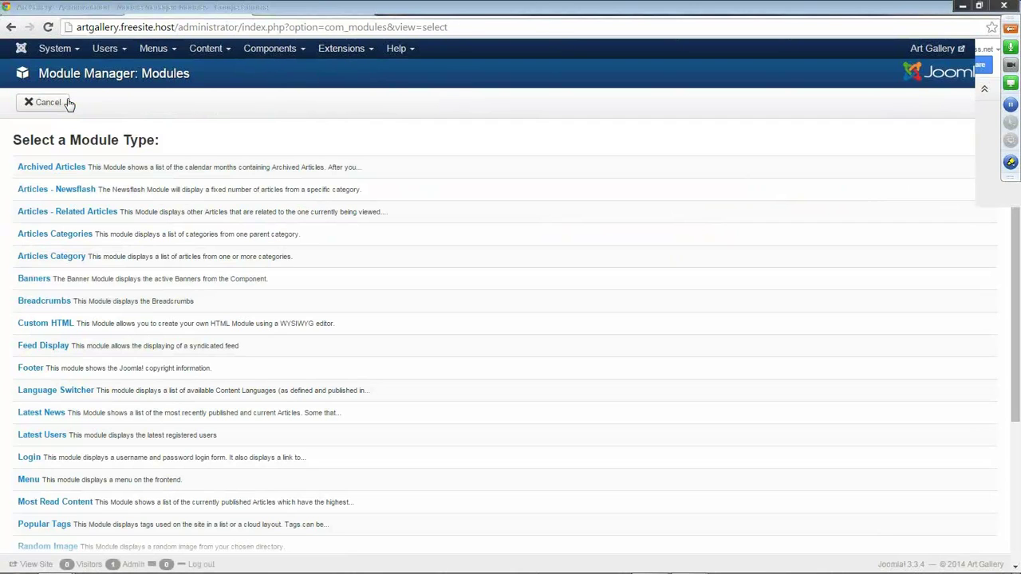
scroll(48, 231, down, 2)
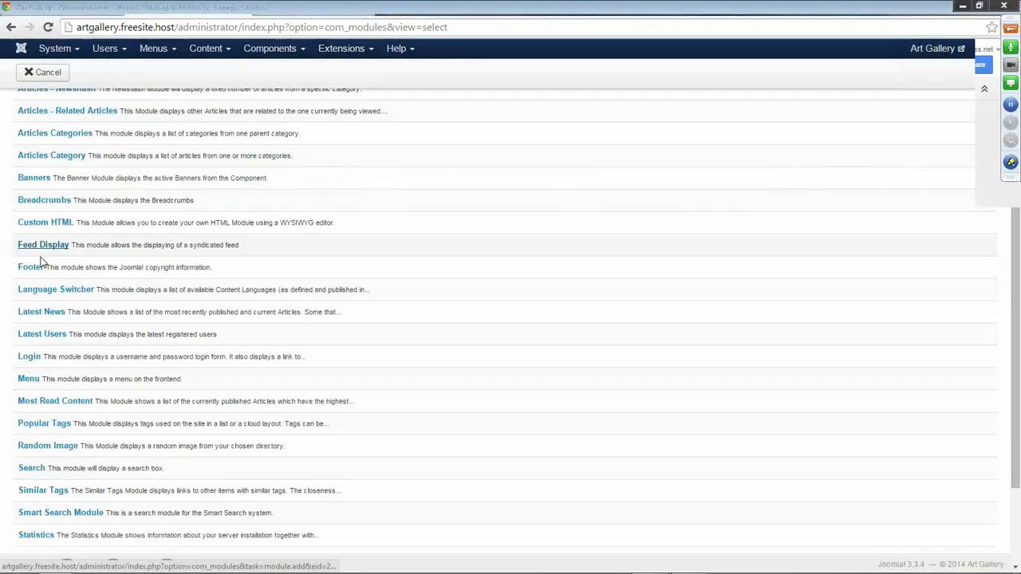
click(29, 382)
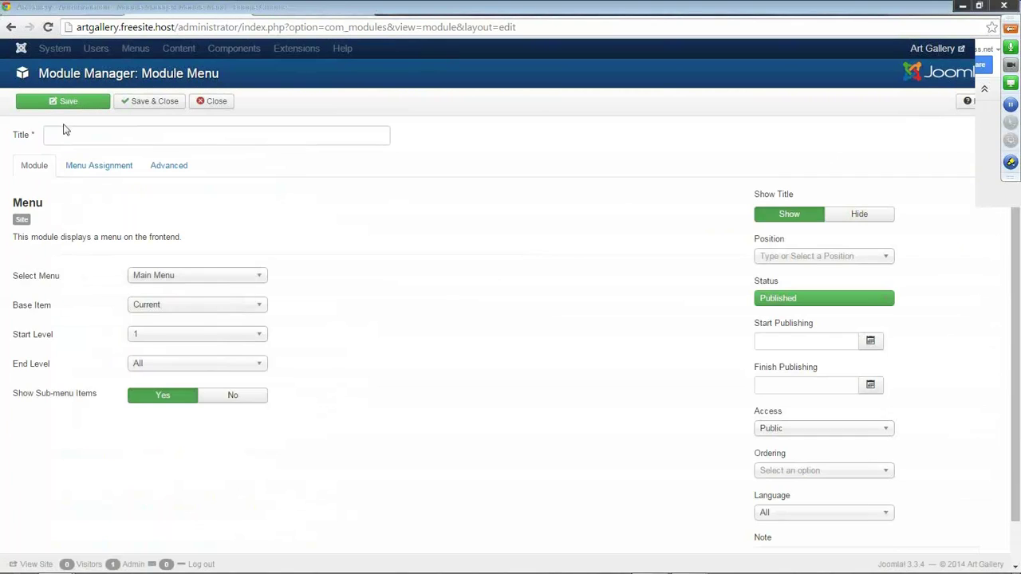
Title the new menu module 'User Menu', checking the template's module position layout.
click(66, 134)
text(User Menu)
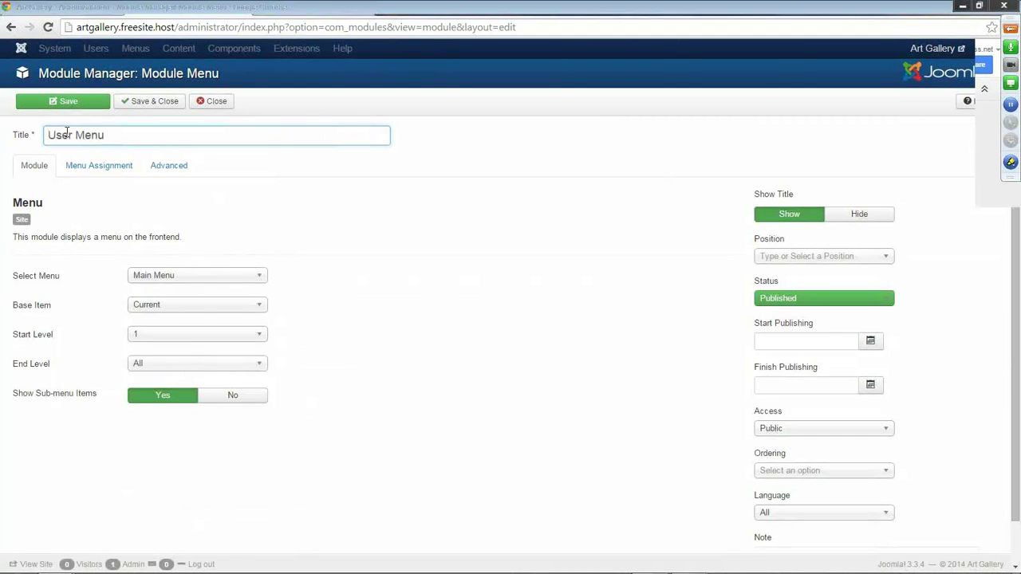
click(654, 14)
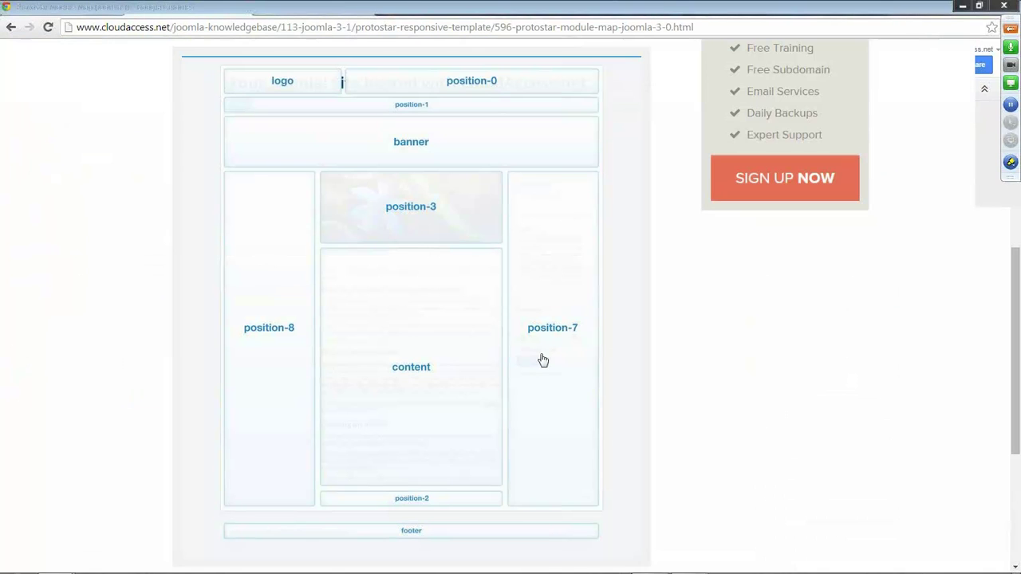
click(521, 11)
click(199, 14)
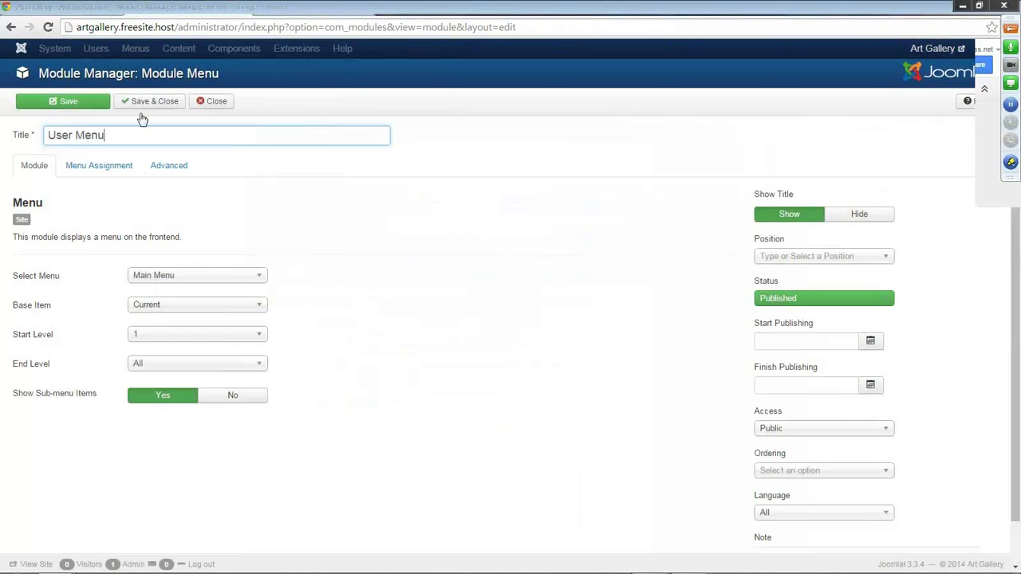
Place the User Menu module in Right [position-7] and save it.
click(880, 260)
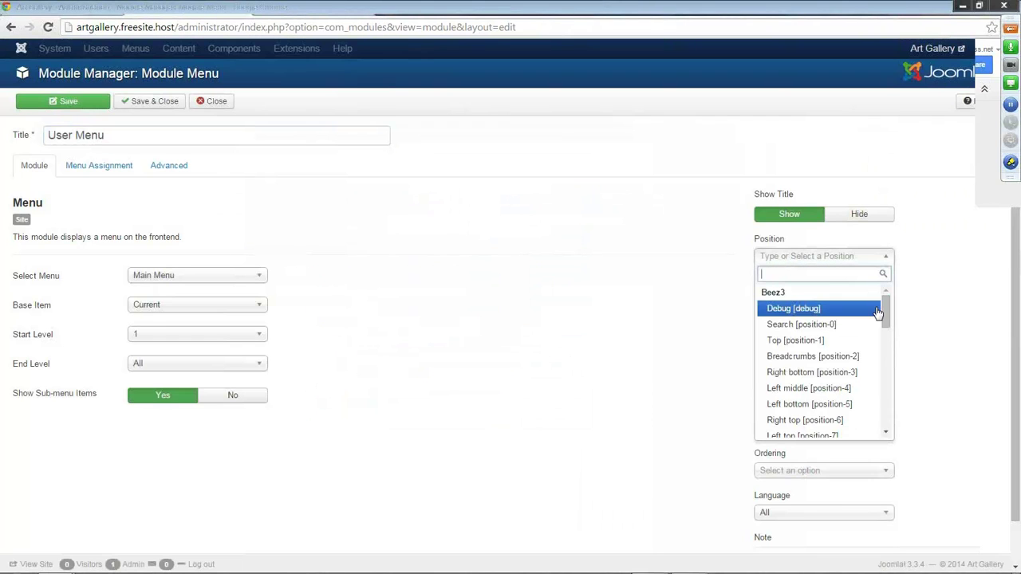
drag(890, 317, 888, 388)
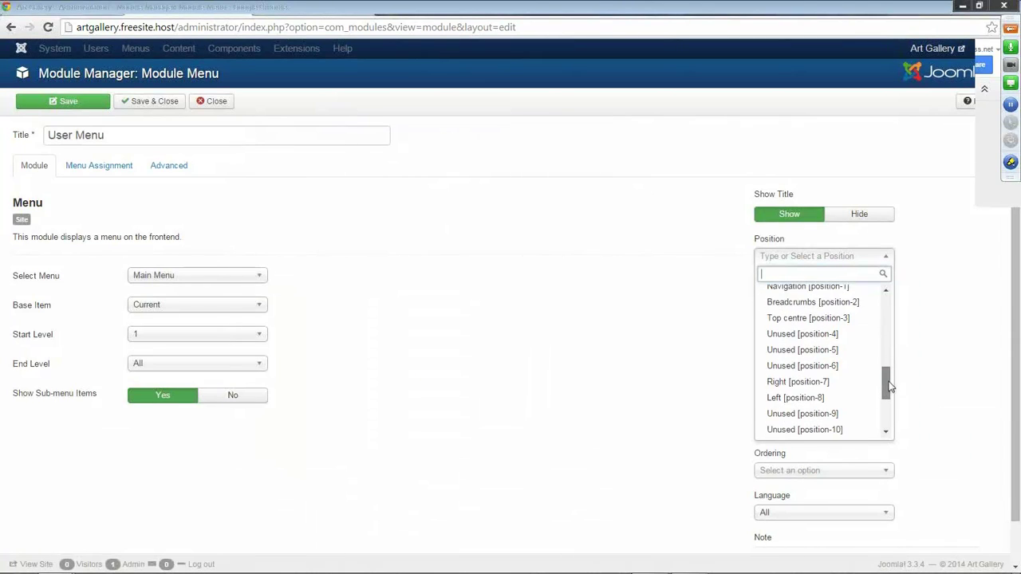
click(810, 382)
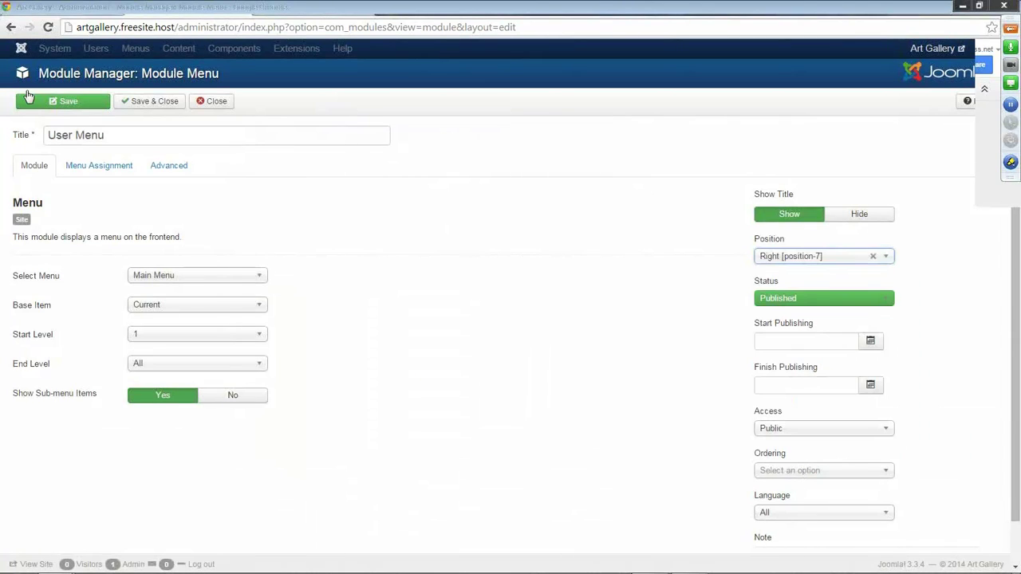
click(67, 102)
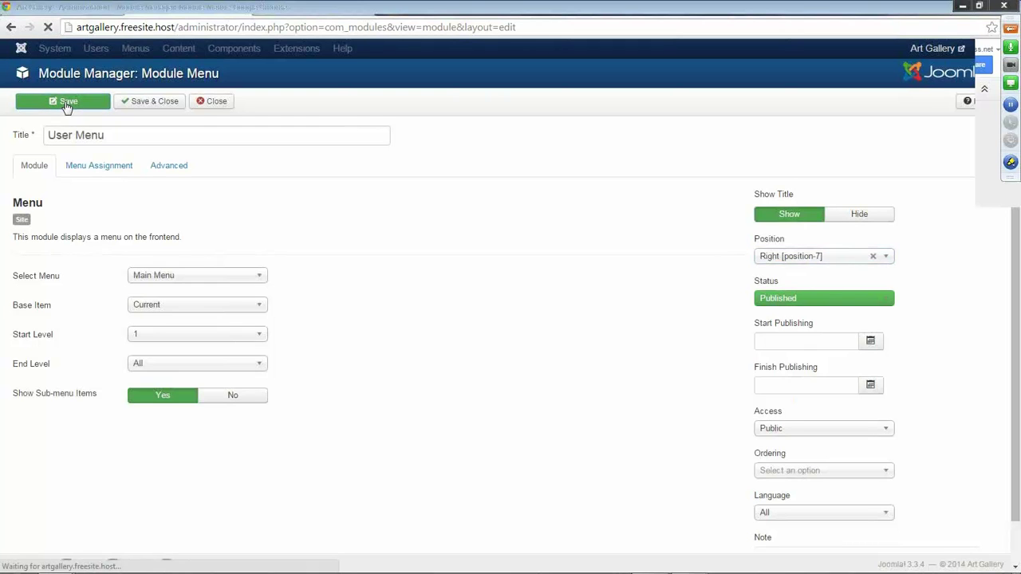
click(294, 14)
Reload the homepage to see the User Menu module listing Home.
click(48, 27)
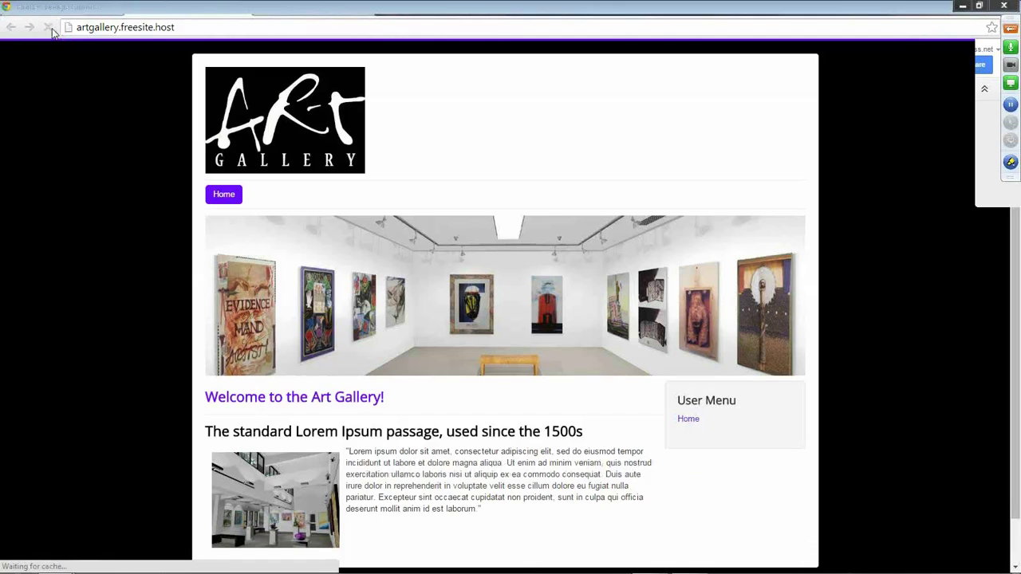
scroll(575, 365, down, 1)
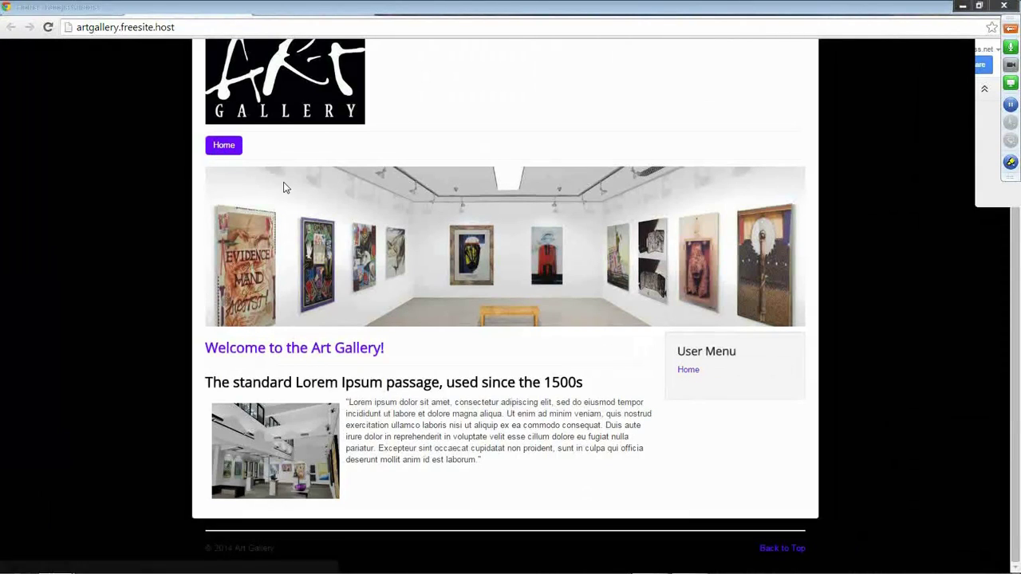
click(194, 7)
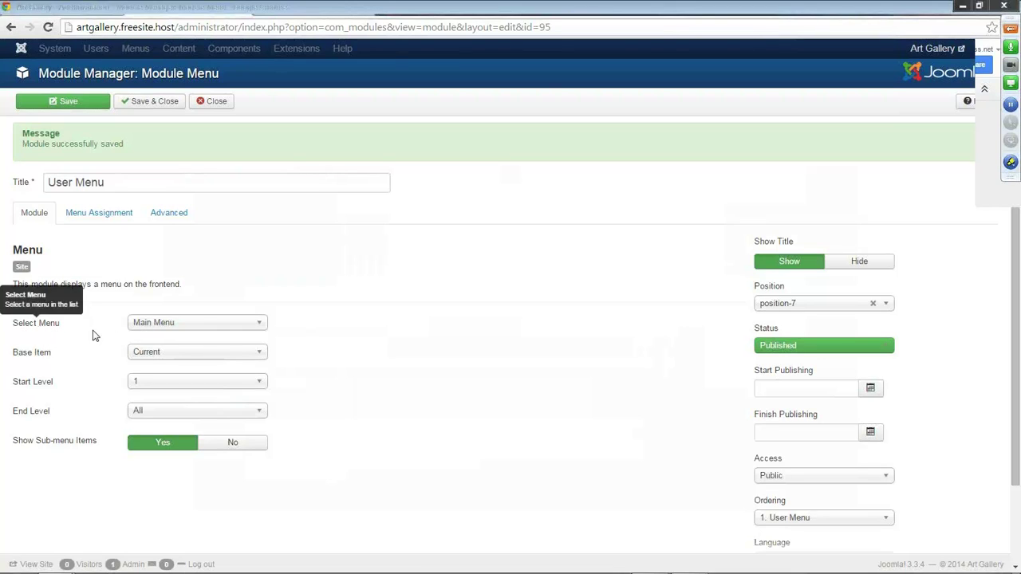
Set the module's Select Menu to User Menu, save, and reload the homepage.
click(258, 330)
click(201, 356)
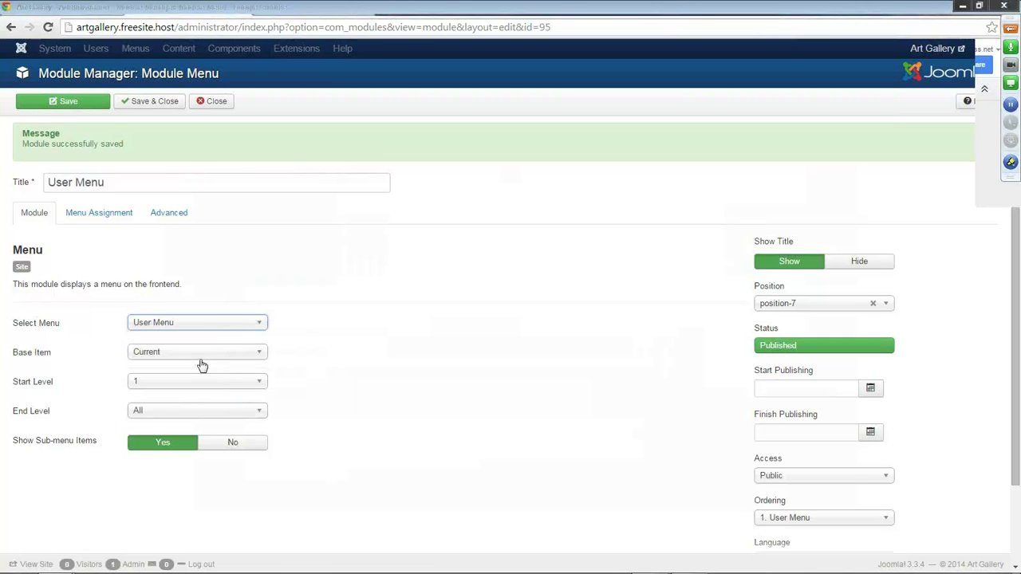
click(72, 101)
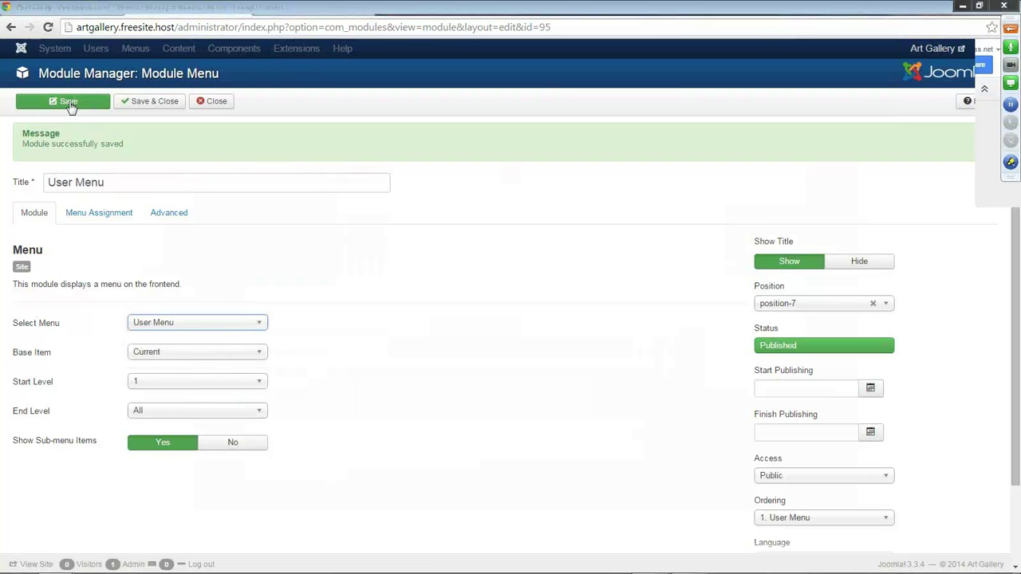
click(298, 7)
click(48, 29)
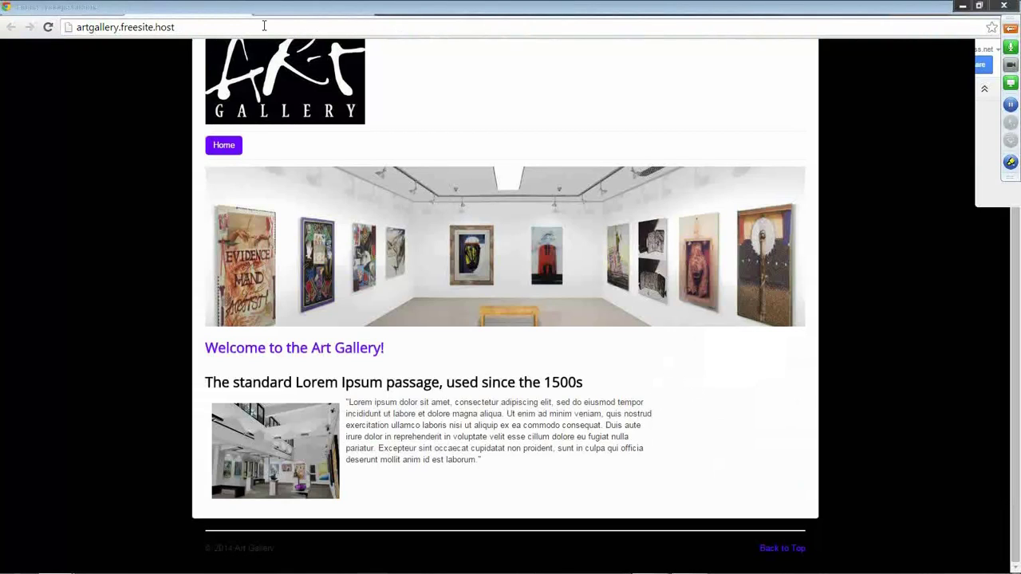
Save & Close the User Menu module and go to Menus > Menu Manager.
click(180, 8)
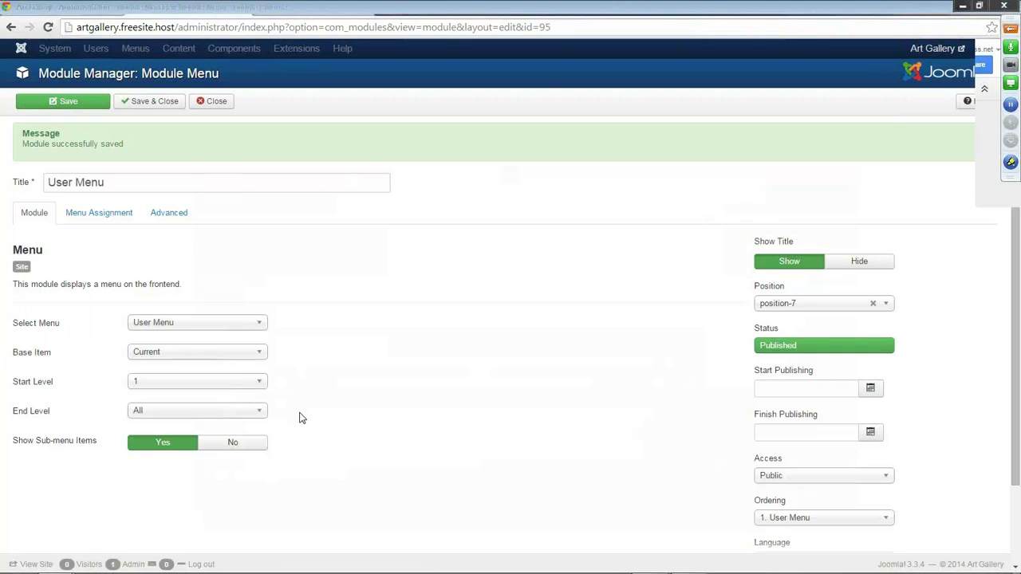
click(139, 102)
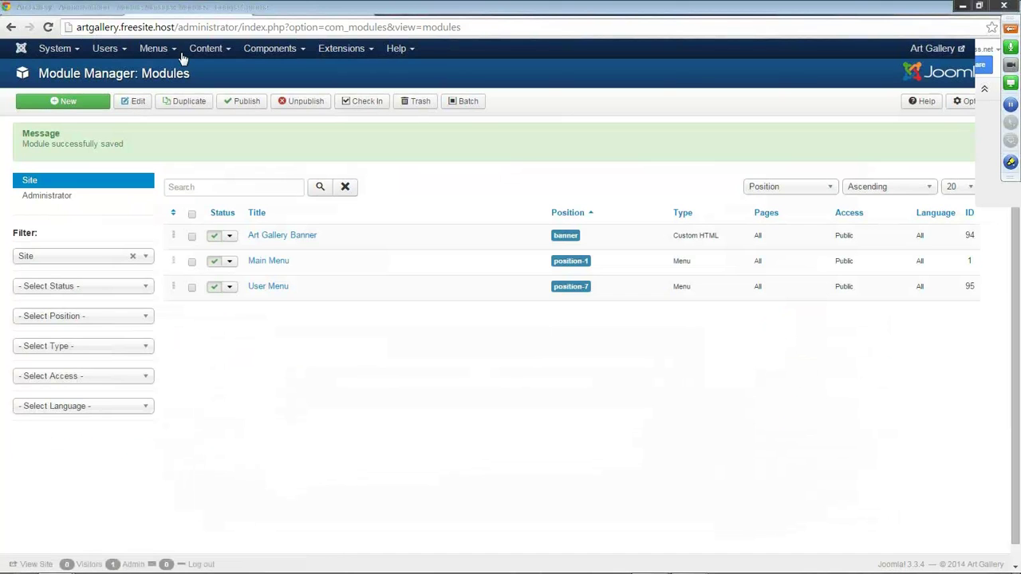
click(170, 53)
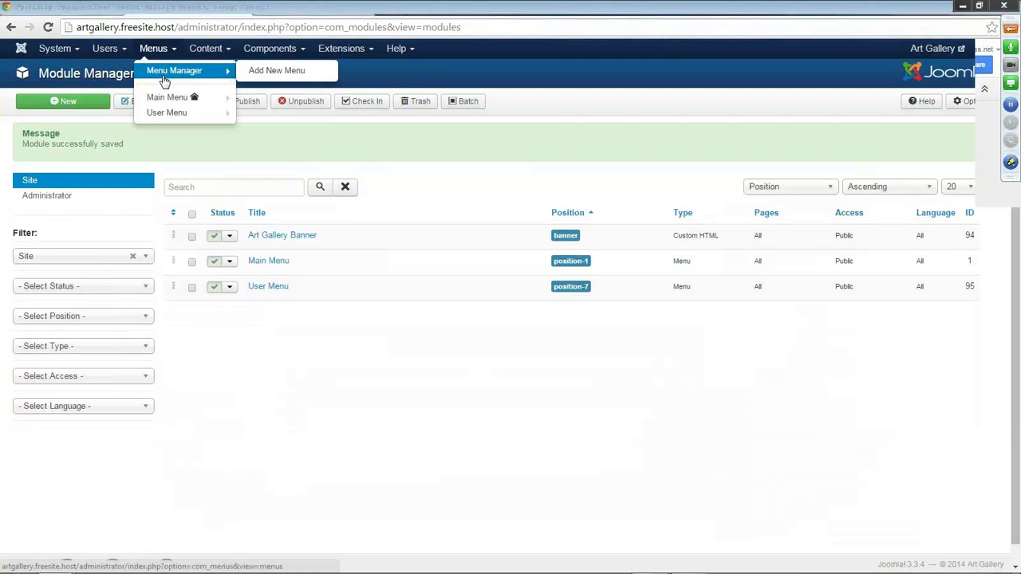
click(164, 78)
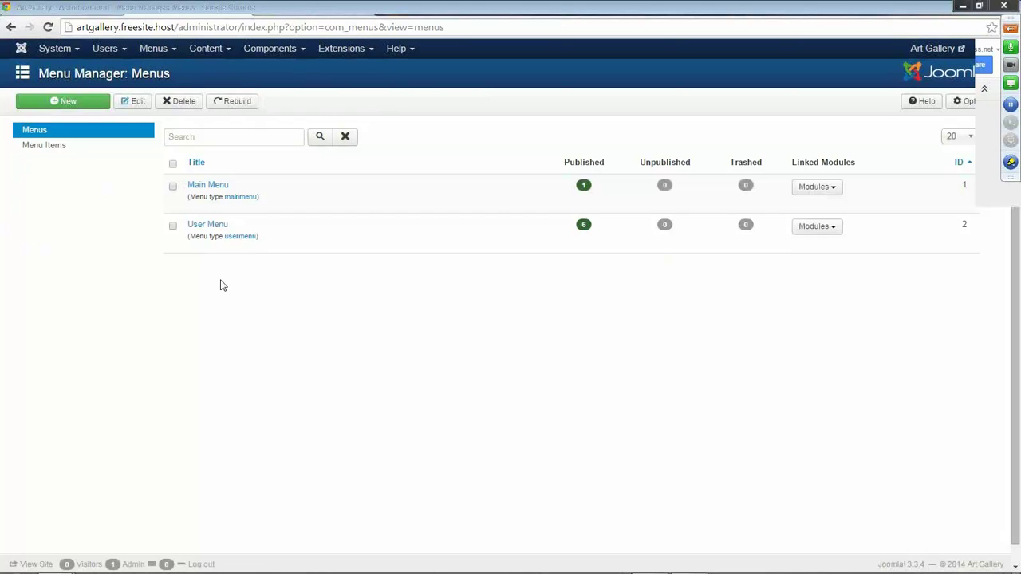
Trash Submit a Weblink, Site Administrator, Template Settings and Site Settings from the User Menu.
click(202, 228)
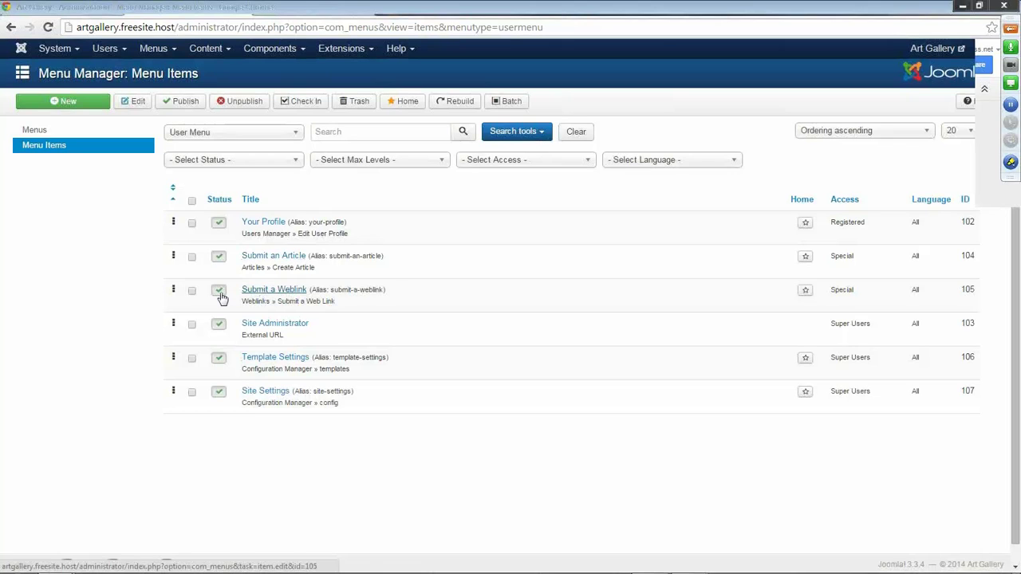
click(191, 292)
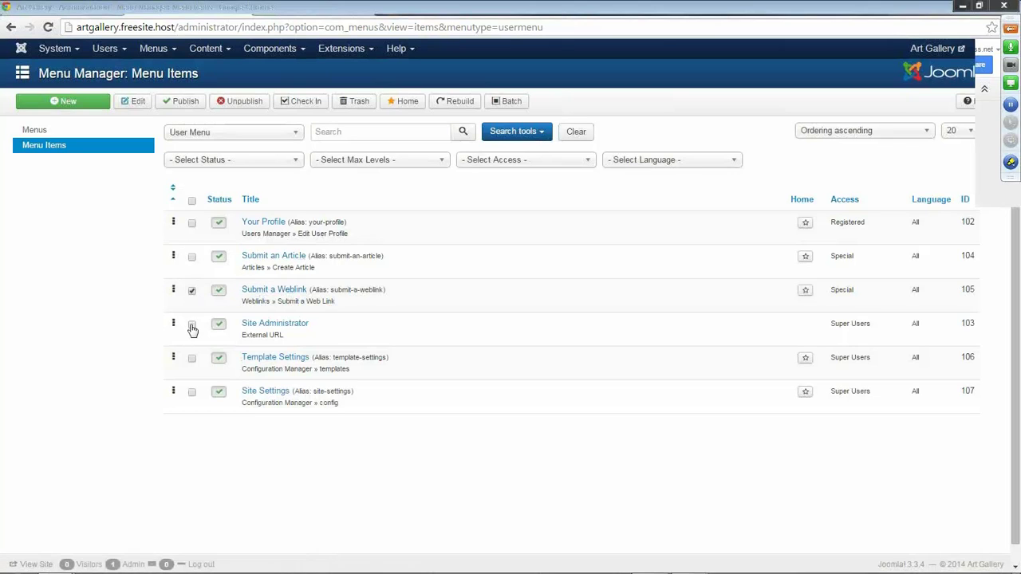
click(191, 326)
click(191, 393)
click(359, 108)
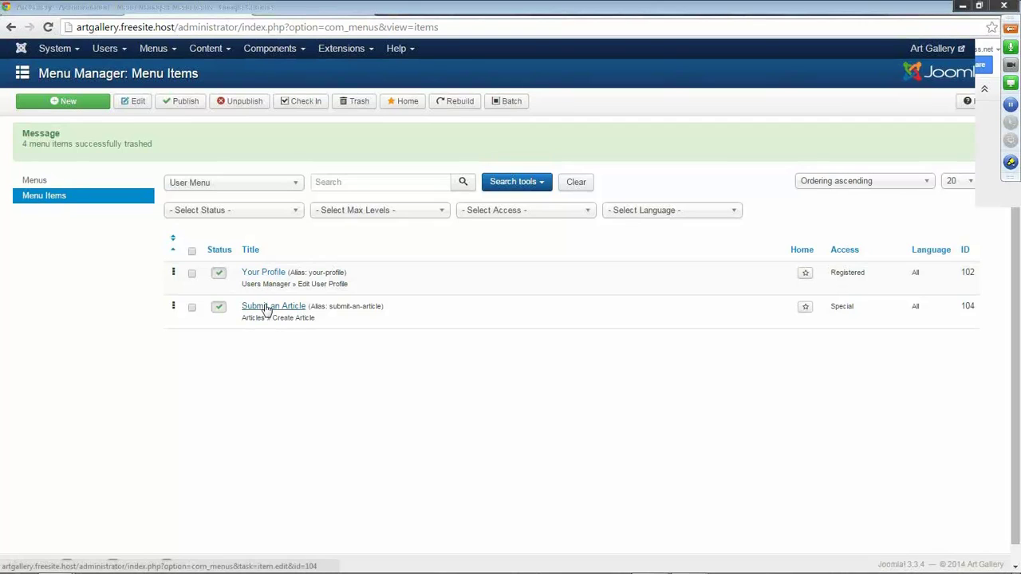
click(72, 104)
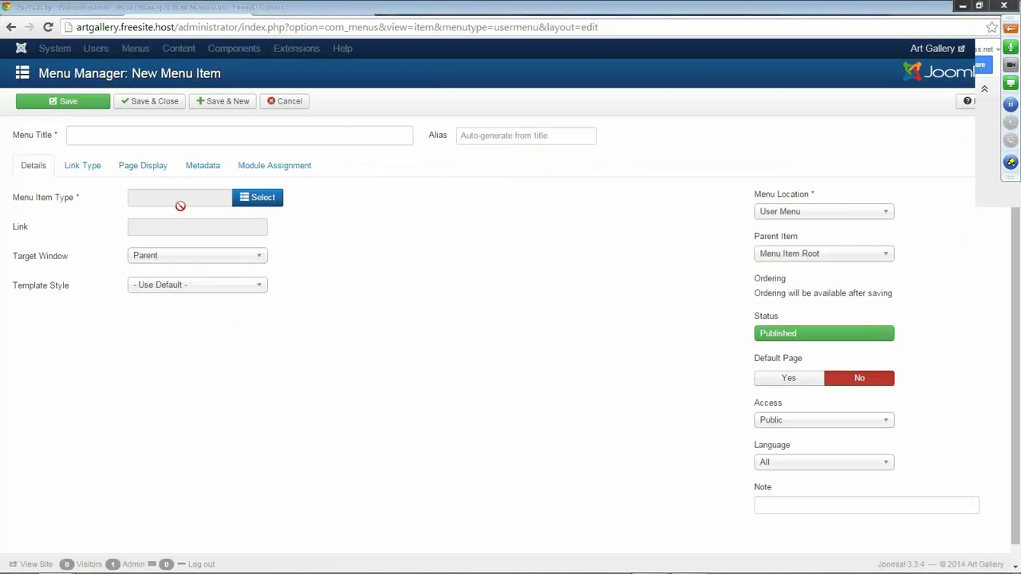
Add a 'Create an Account' User Menu item linking to the Users Manager Registration Form.
click(90, 138)
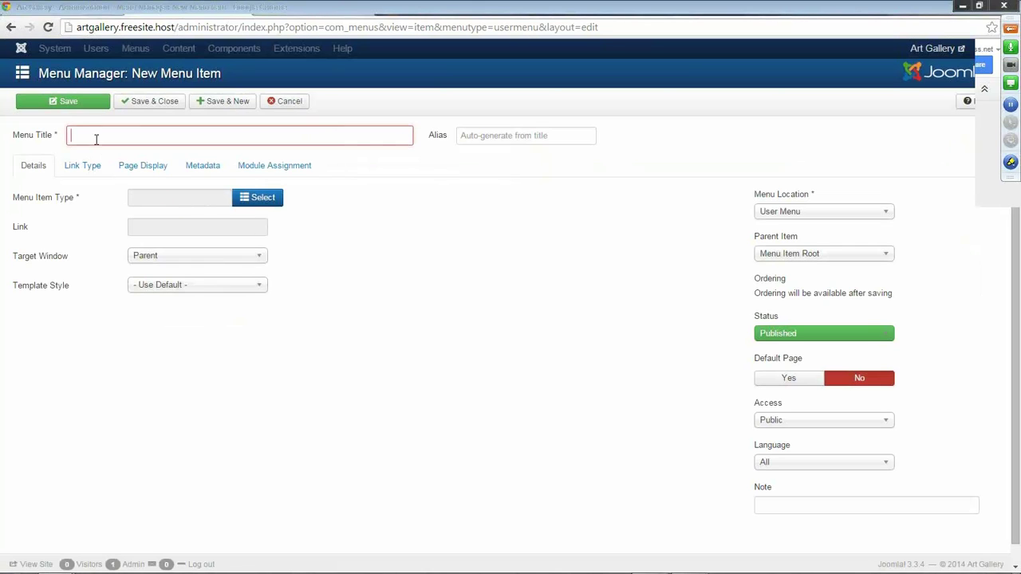
text(Re)
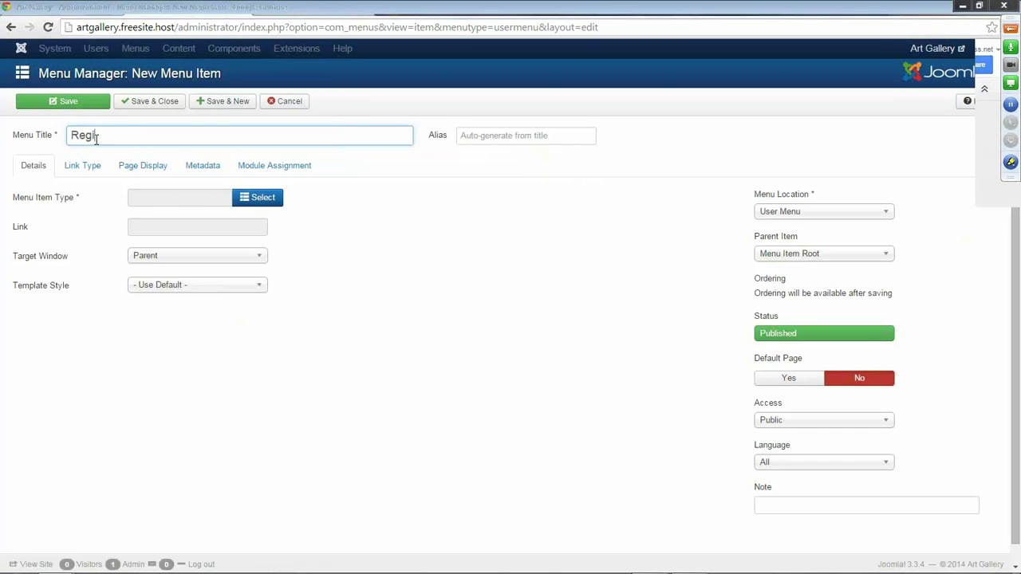
text(gi)
key(BackSpace)
key(BackSpace)
key(BackSpace)
key(BackSpace)
text(Create an Account)
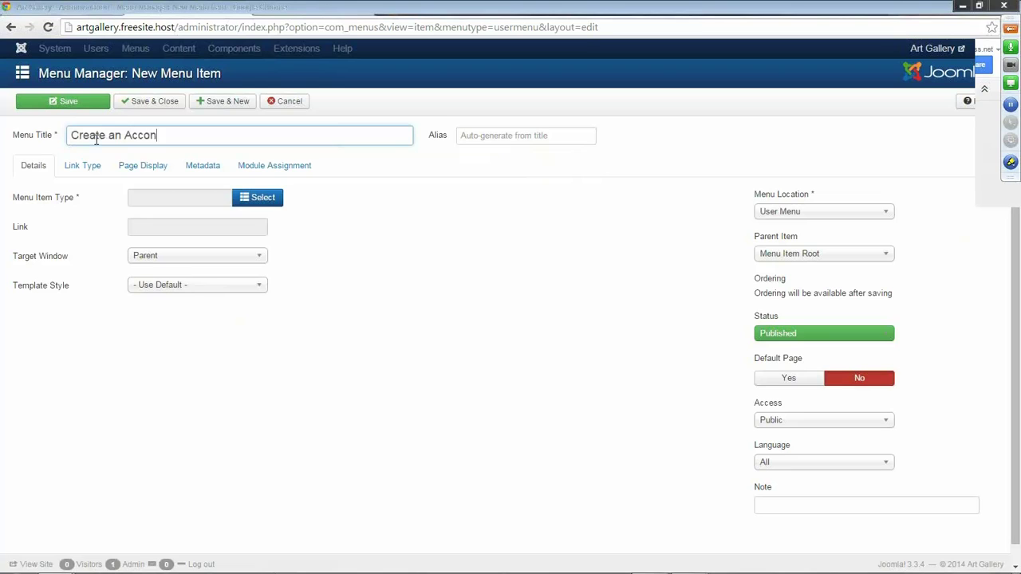
click(267, 200)
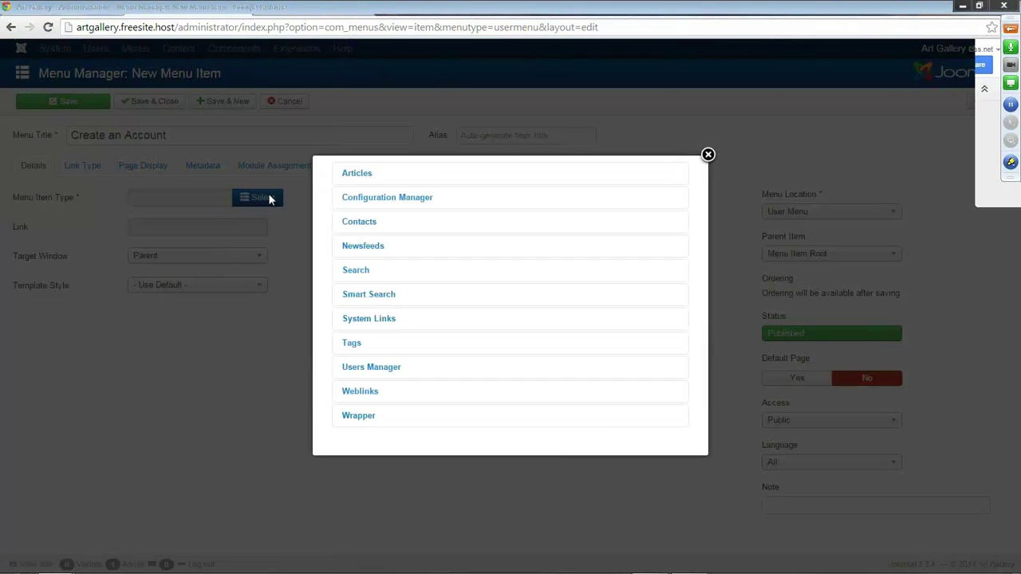
click(372, 370)
scroll(392, 319, down, 3)
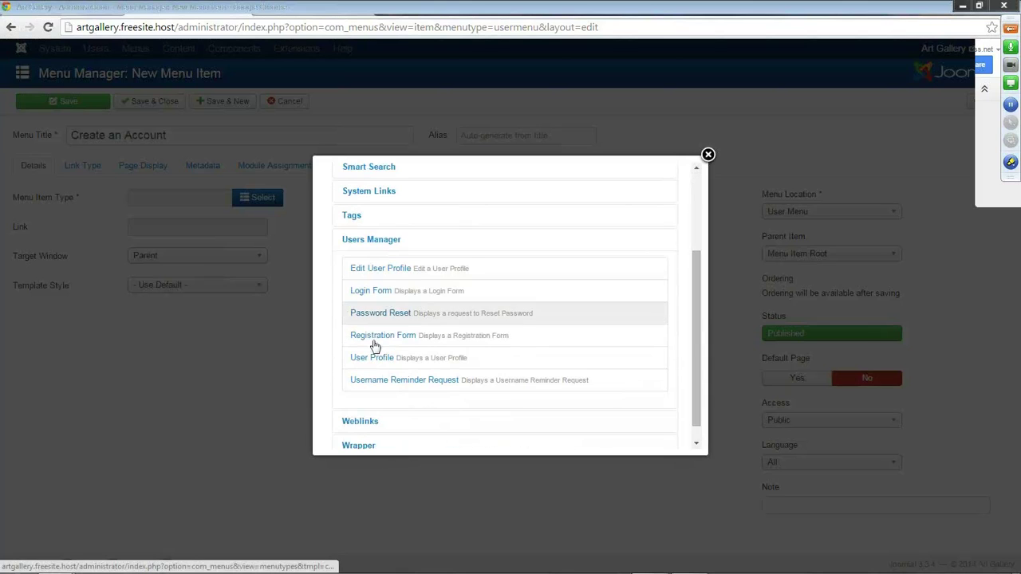
click(384, 338)
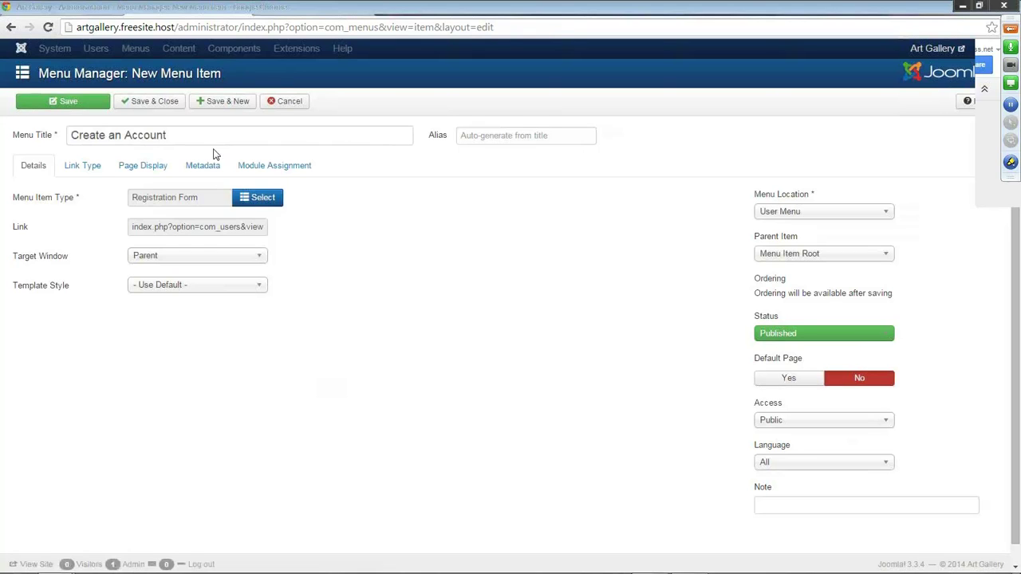
click(160, 102)
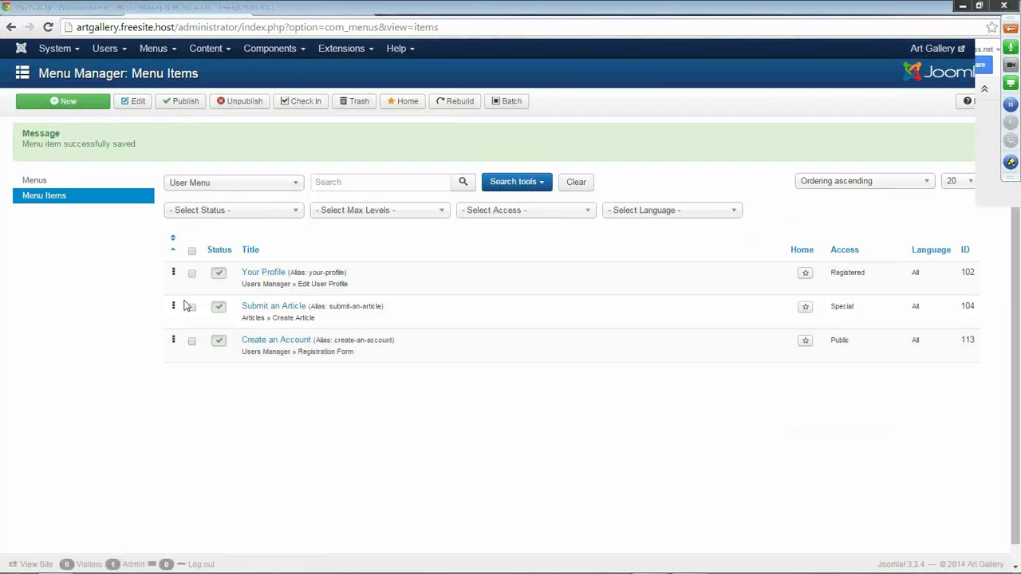
Move Create an Account above Submit an Article and start a new item titled 'Access your Account'.
drag(172, 339, 171, 270)
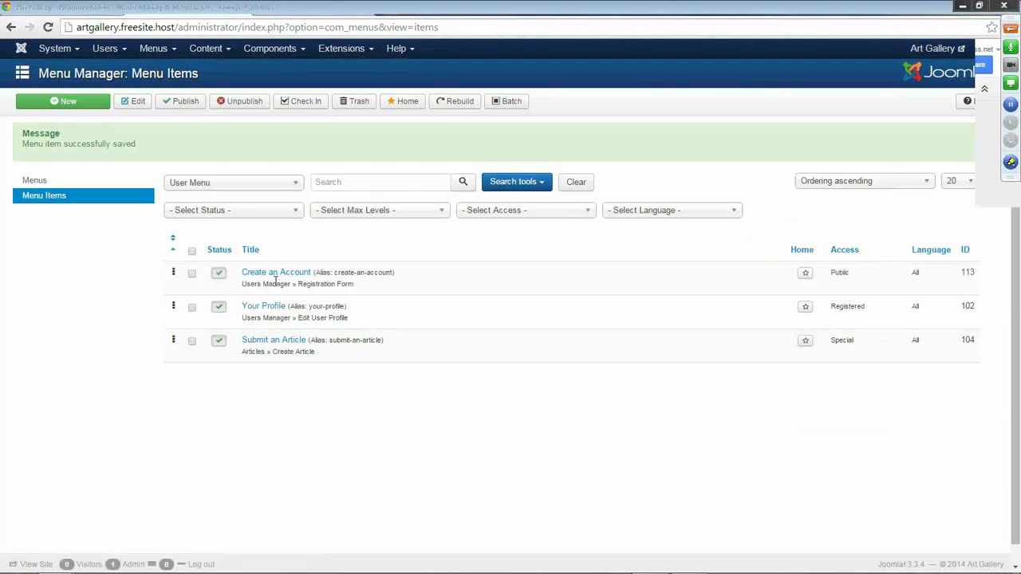
click(75, 104)
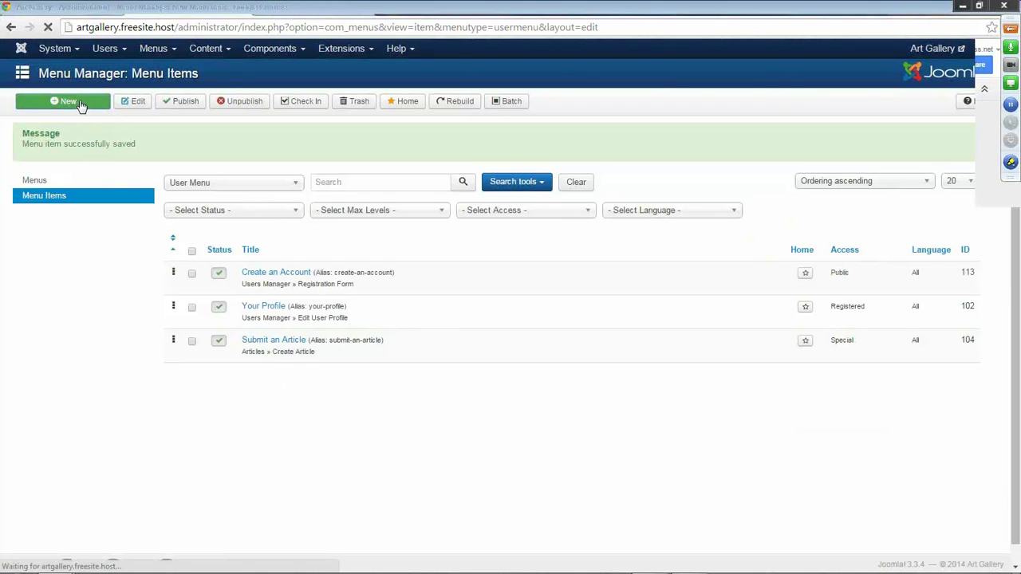
click(84, 134)
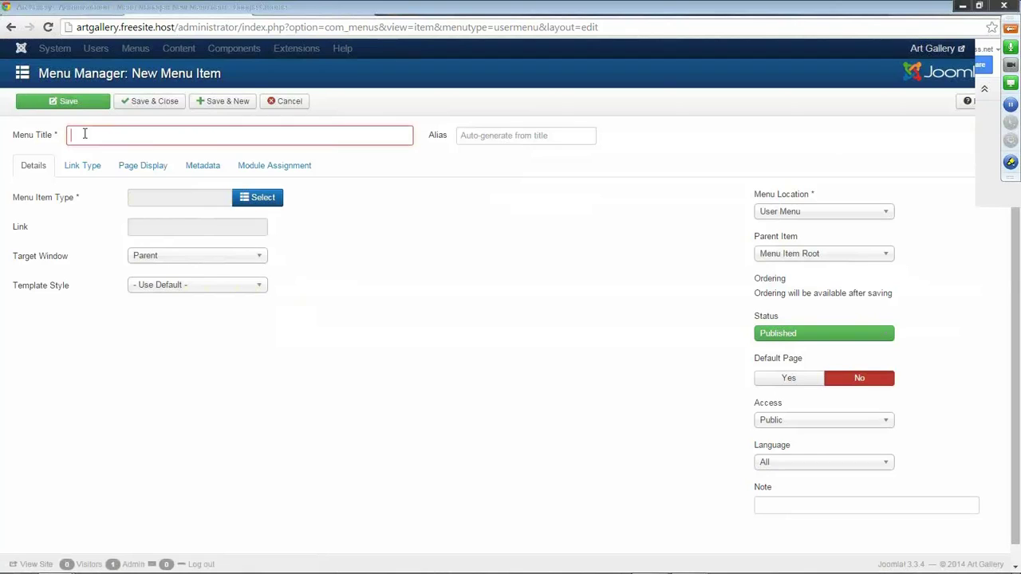
text(Access )
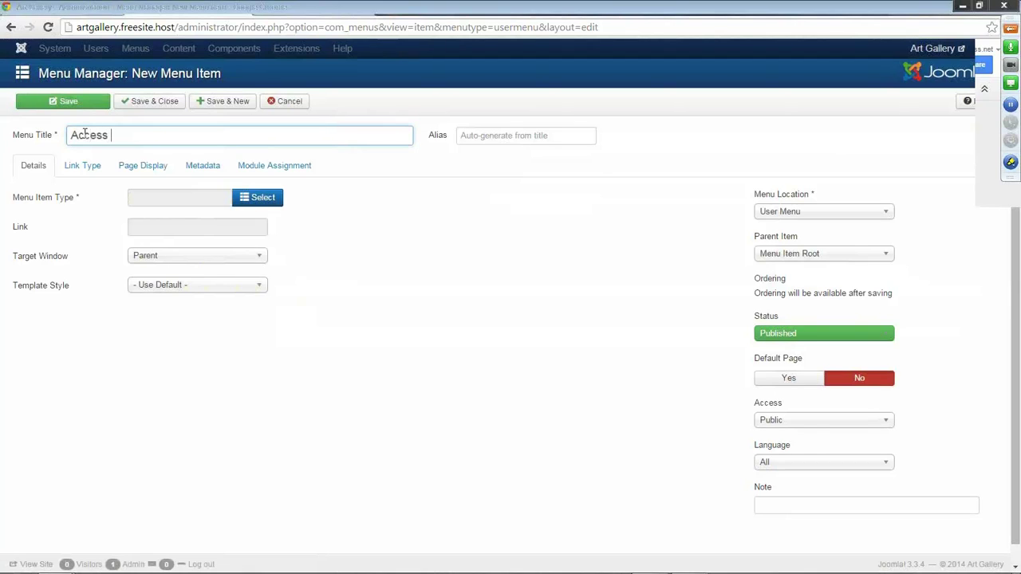
text(your Accoun)
key(BackSpace)
key(BackSpace)
key(BackSpace)
text(nt)
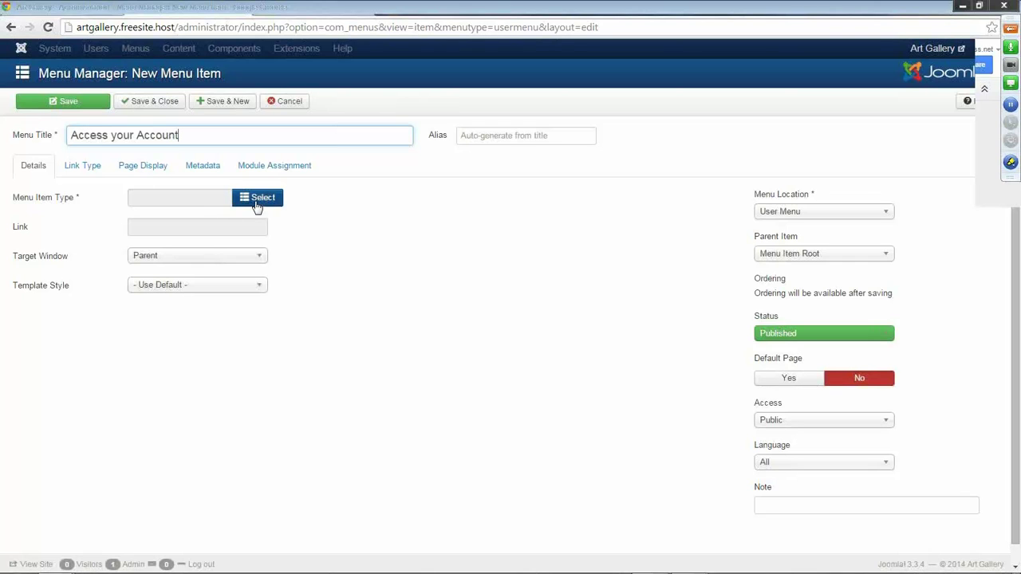
Link Access your Account to the Users Manager Login Form and save it.
click(252, 195)
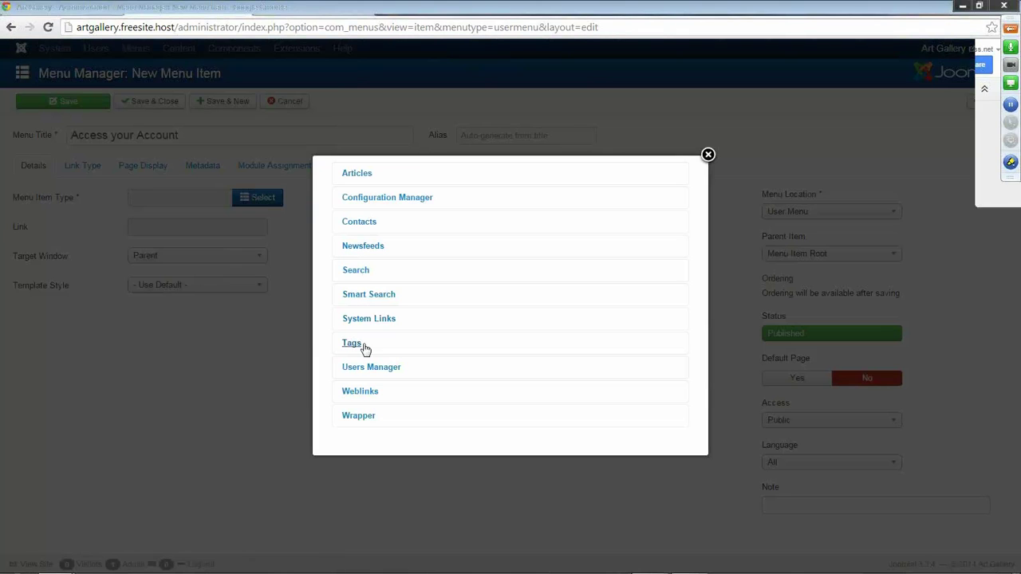
click(369, 370)
scroll(453, 288, down, 3)
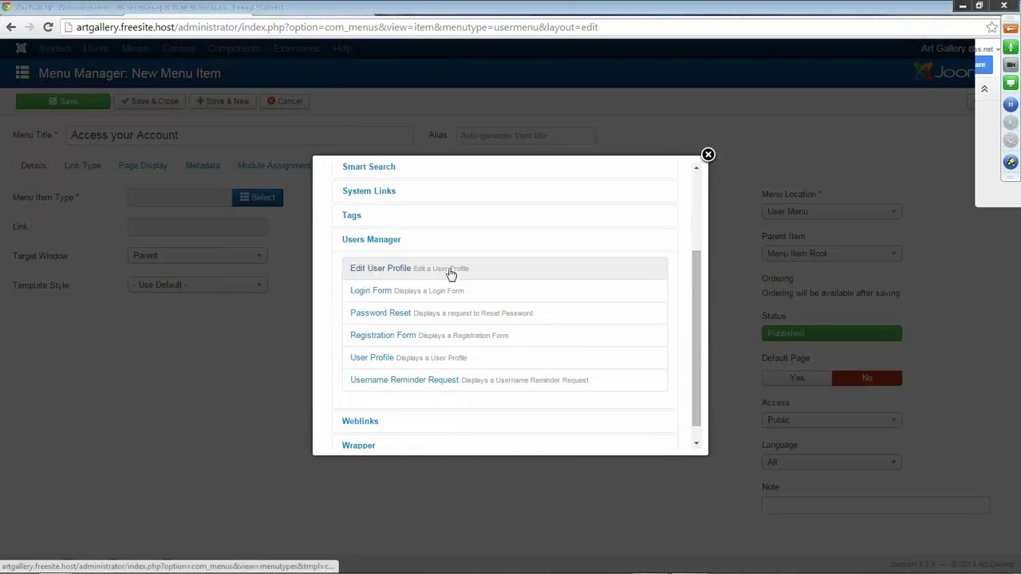
click(377, 294)
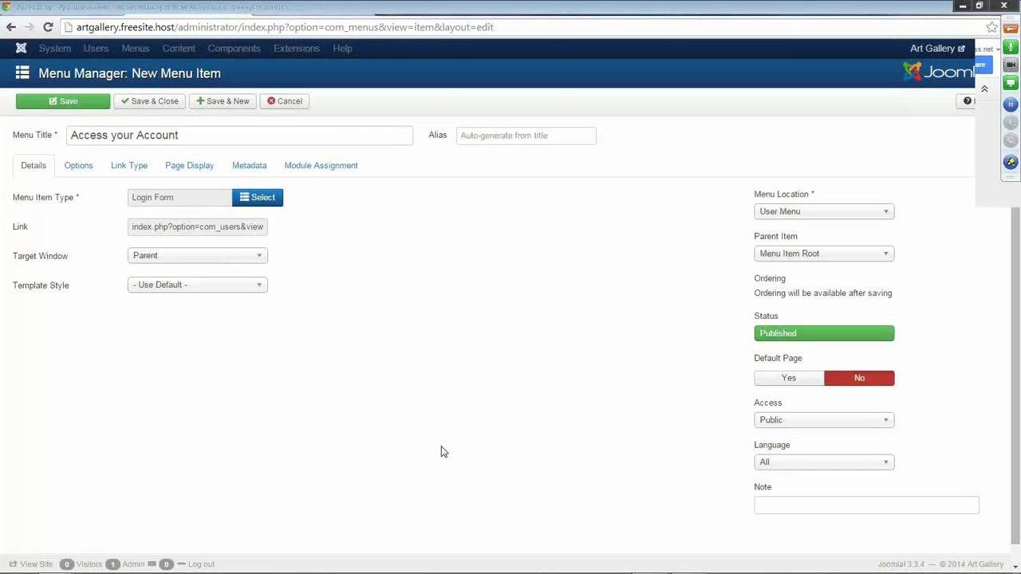
click(146, 104)
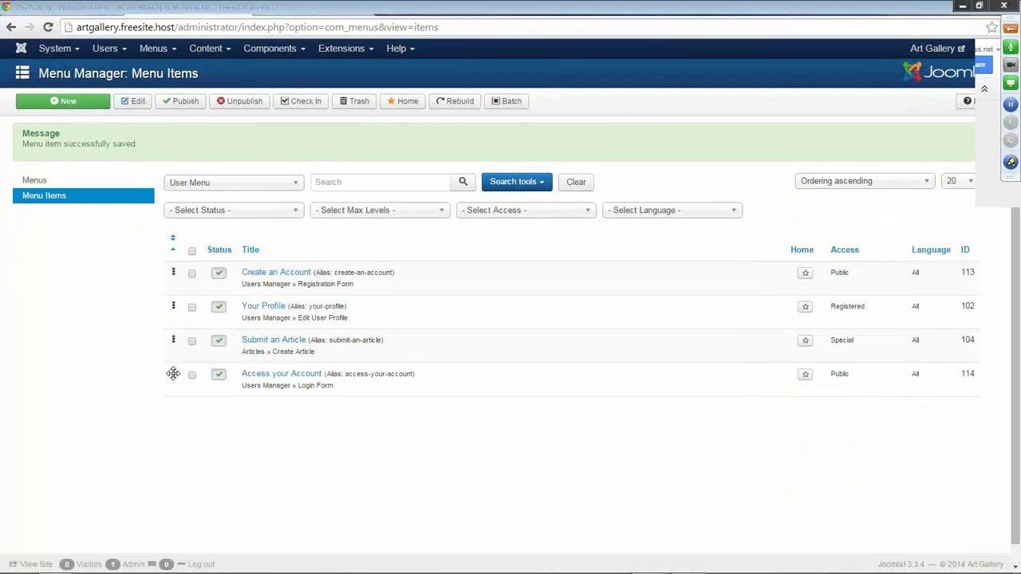
Drag Access your Account up under Create an Account and check the User Menu on the homepage.
drag(173, 373, 174, 306)
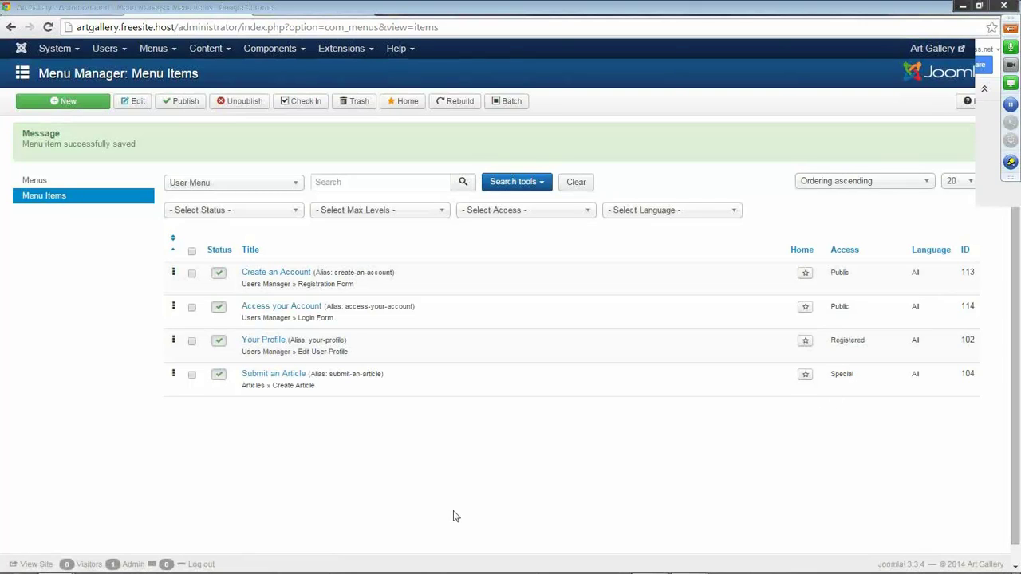
click(298, 13)
click(48, 27)
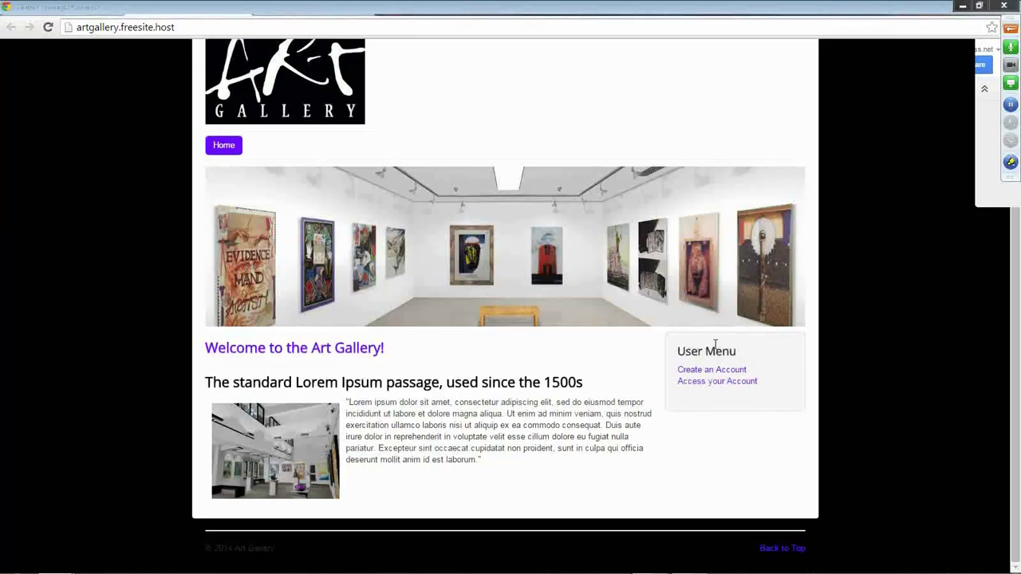
click(199, 9)
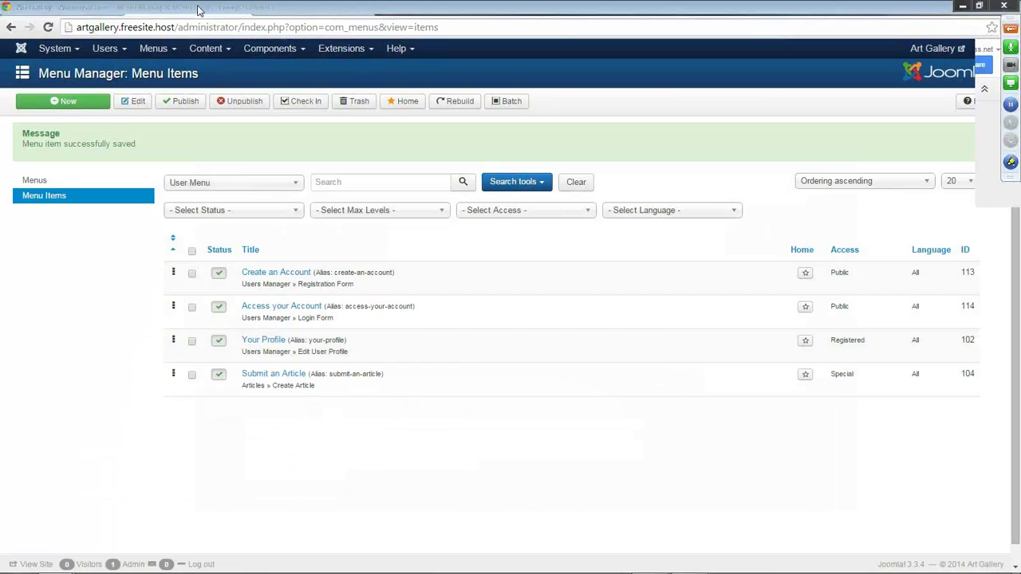
From the Module Manager, start a new site module of type Login.
click(367, 51)
click(364, 98)
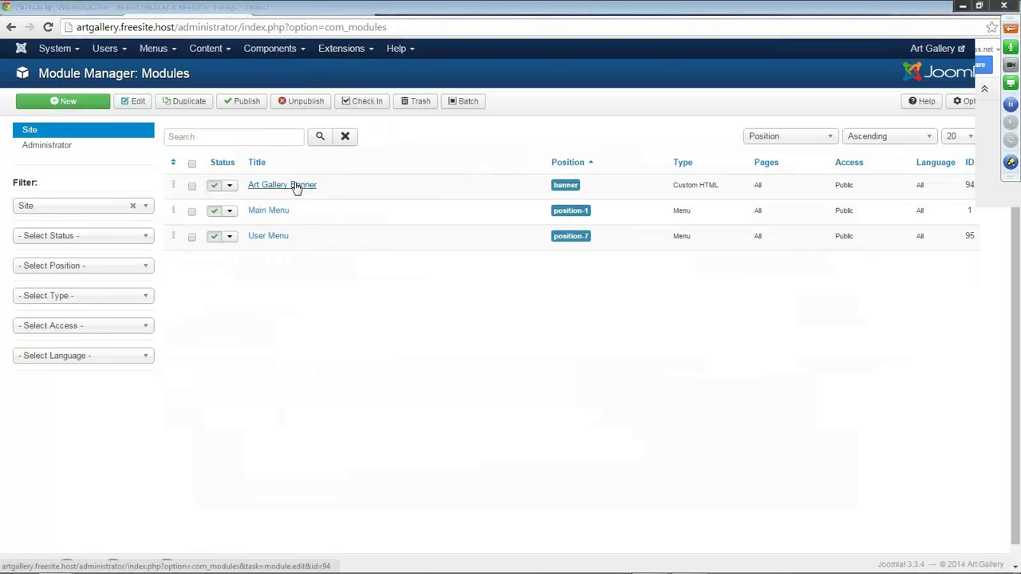
click(78, 104)
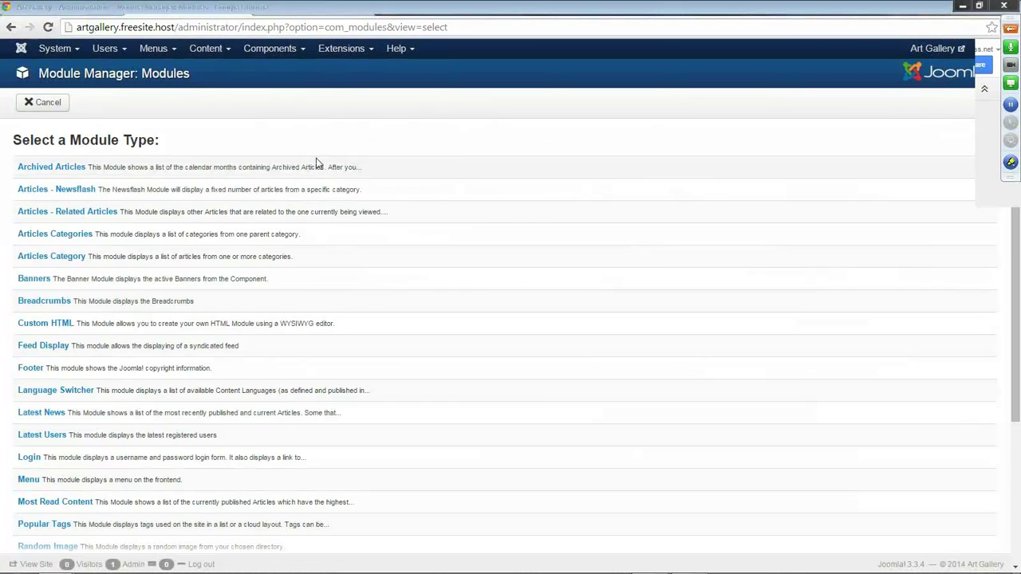
scroll(314, 163, down, 4)
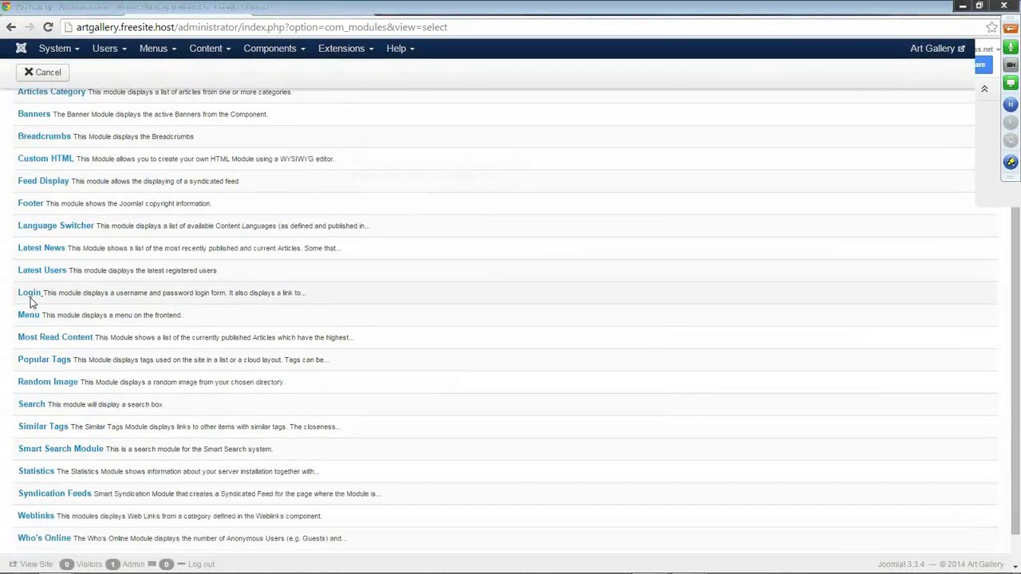
click(29, 296)
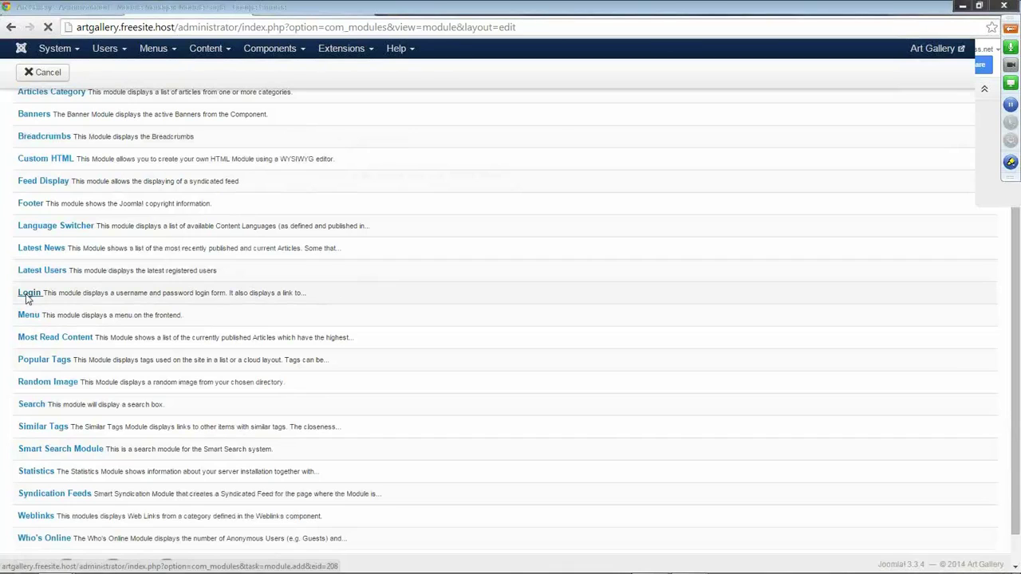
Title the Login module 'Account Information', checking the template's module position map.
click(83, 136)
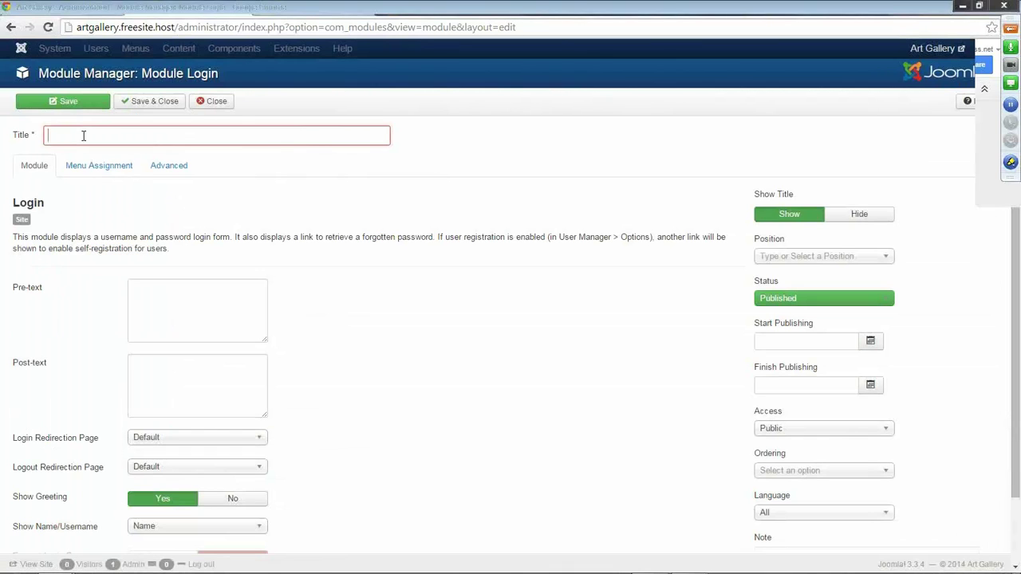
text(Account)
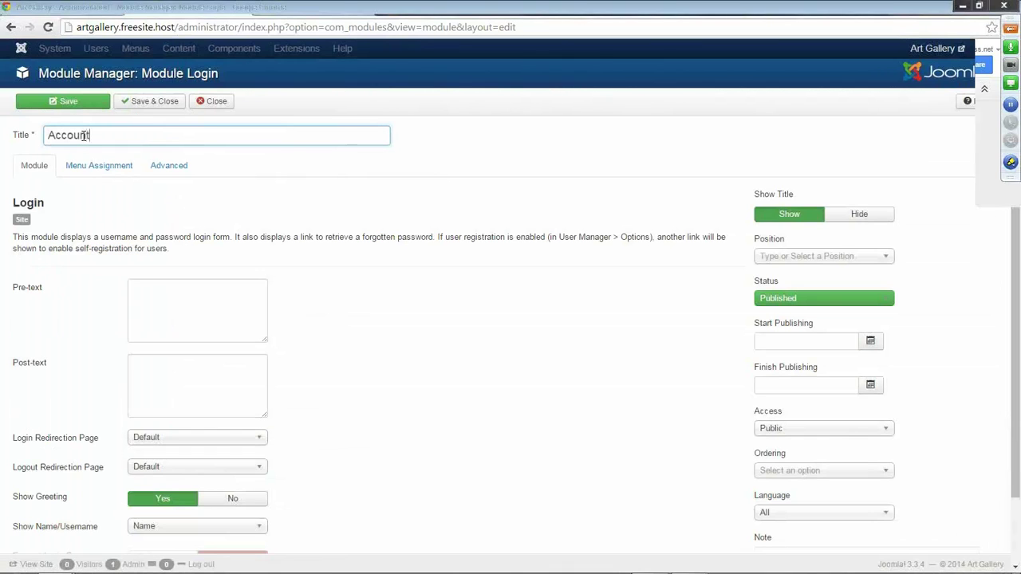
text( Information)
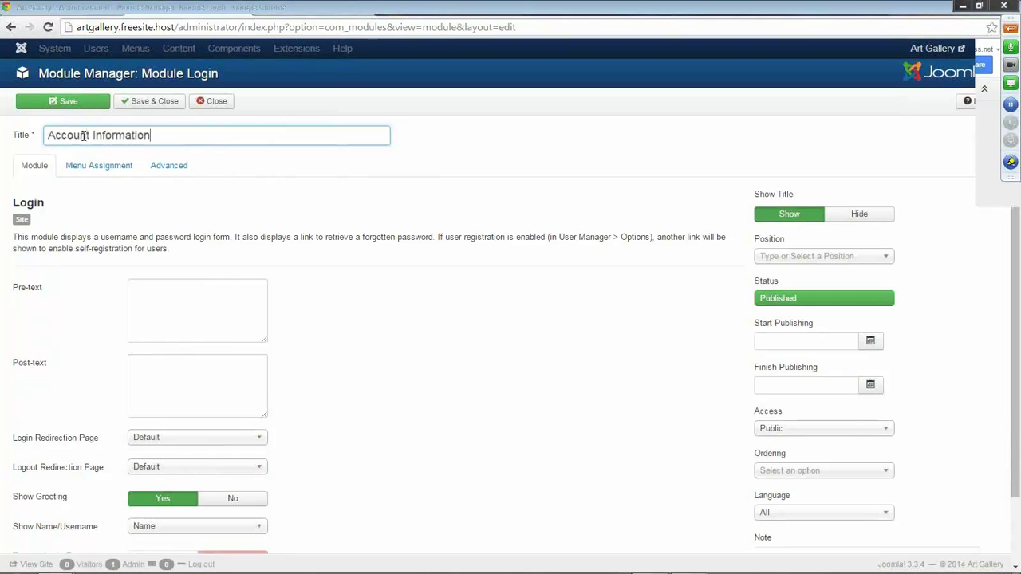
click(691, 11)
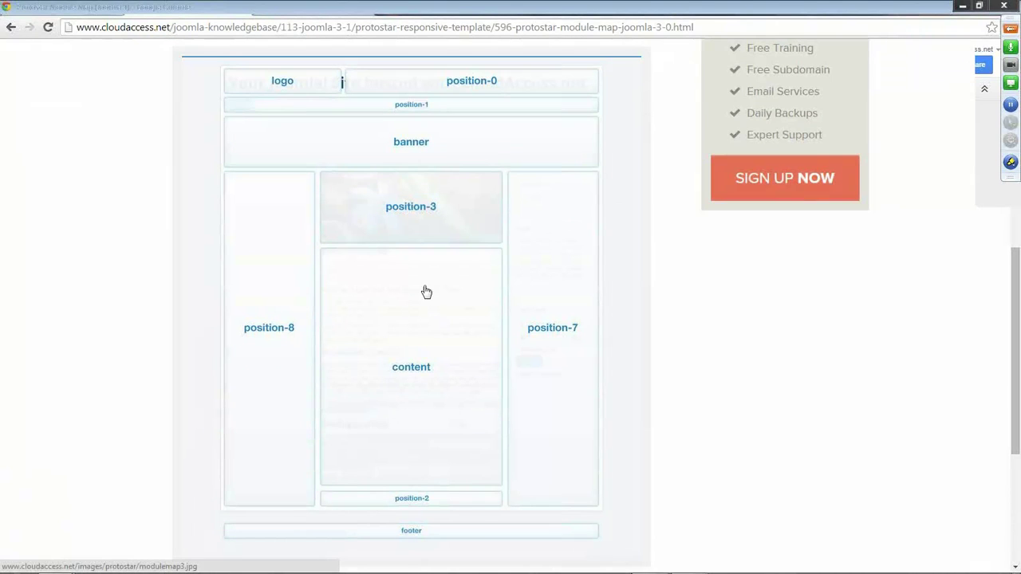
click(194, 10)
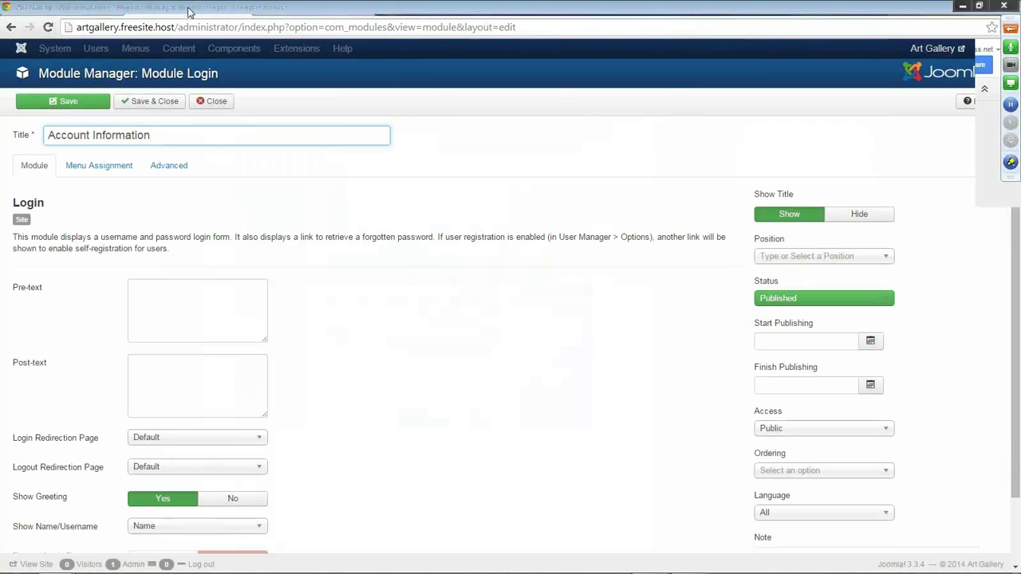
Assign the module to Left [position-8] and save and close it.
click(888, 255)
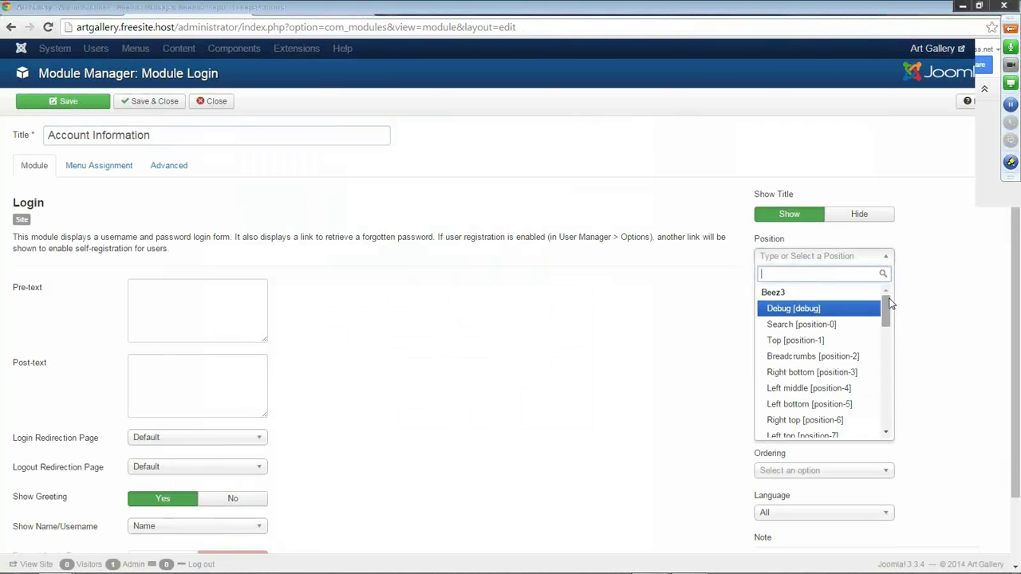
drag(888, 301, 890, 387)
click(808, 396)
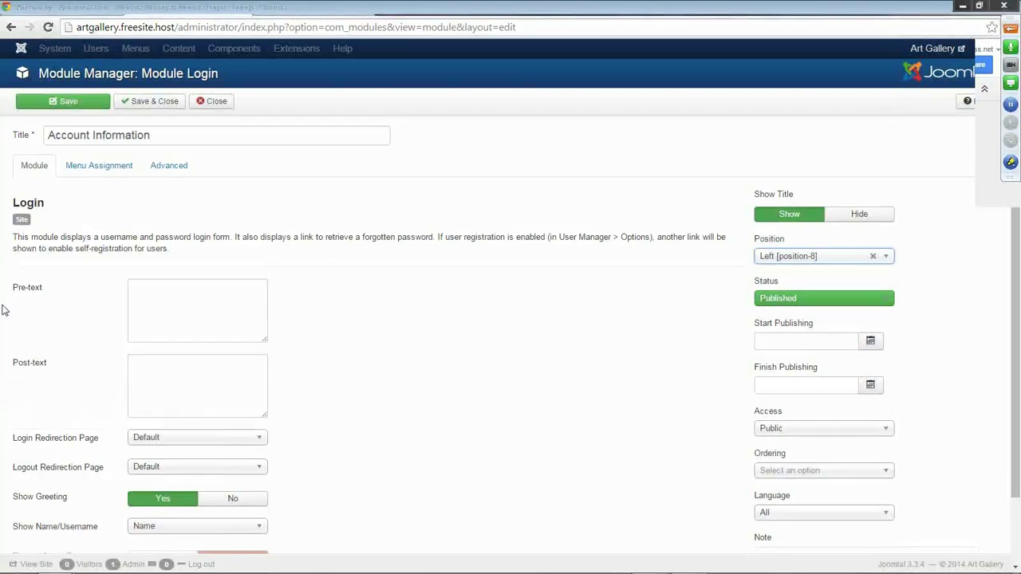
click(148, 105)
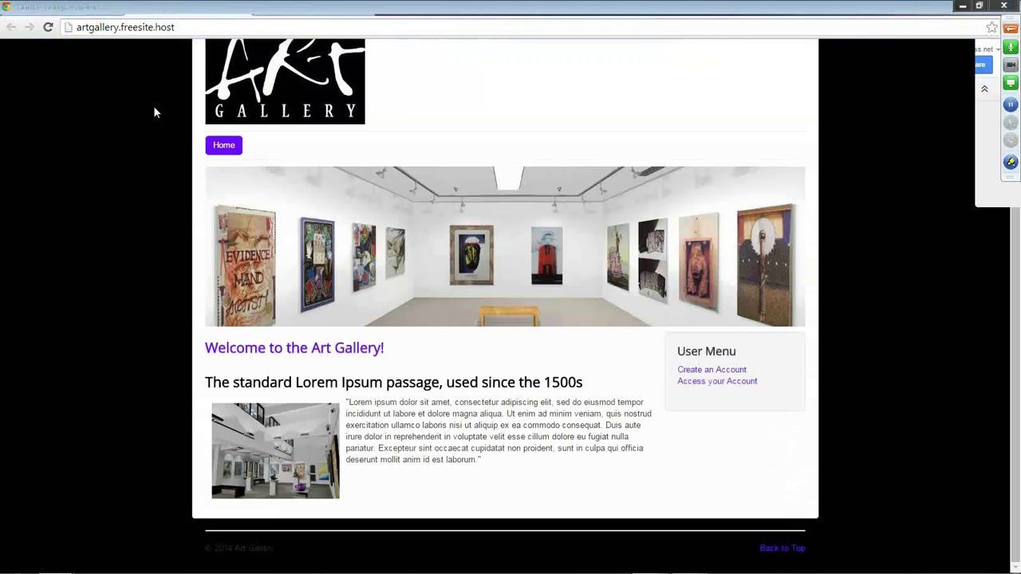
Reload the site homepage and scroll to confirm the Account Information login box in the left column.
click(48, 27)
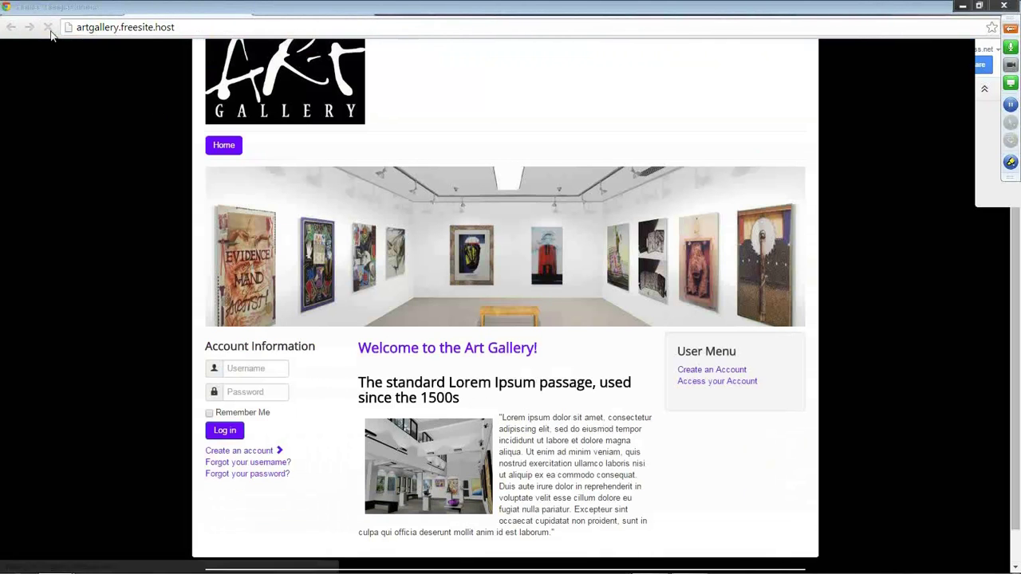
scroll(259, 501, down, 1)
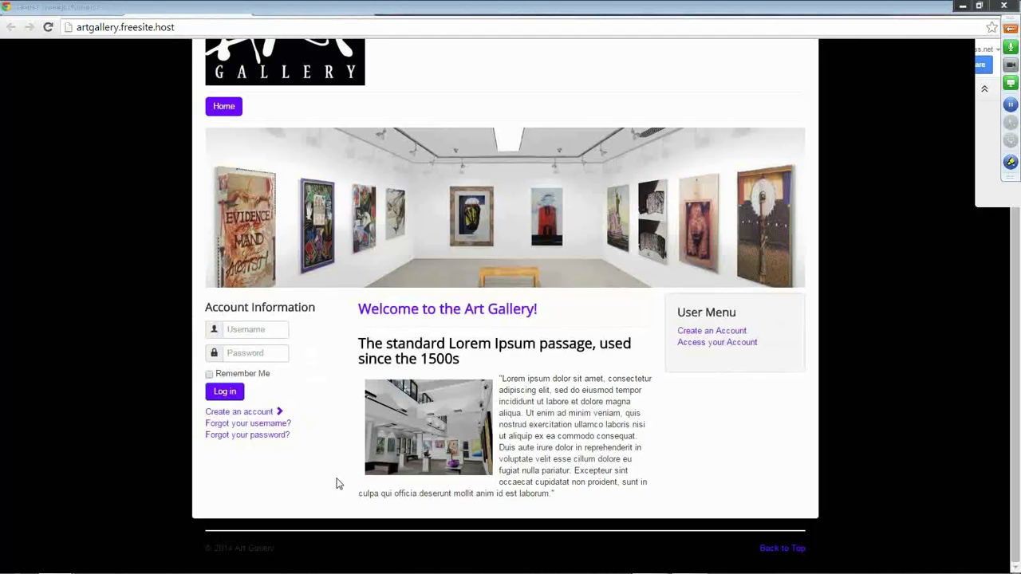
scroll(414, 466, up, 2)
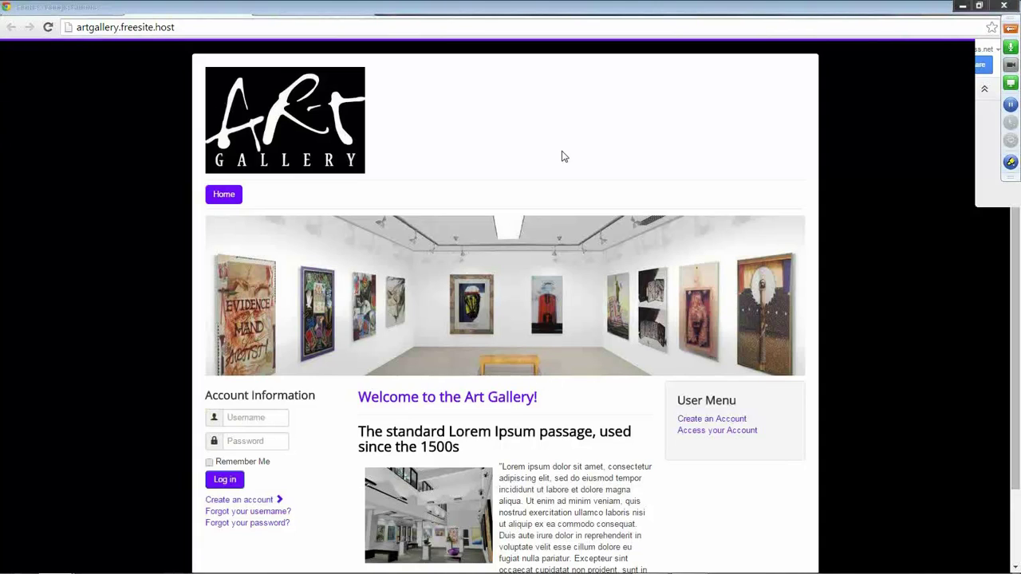
Return to the administrator's Module Manager list showing the saved-module confirmation.
click(187, 9)
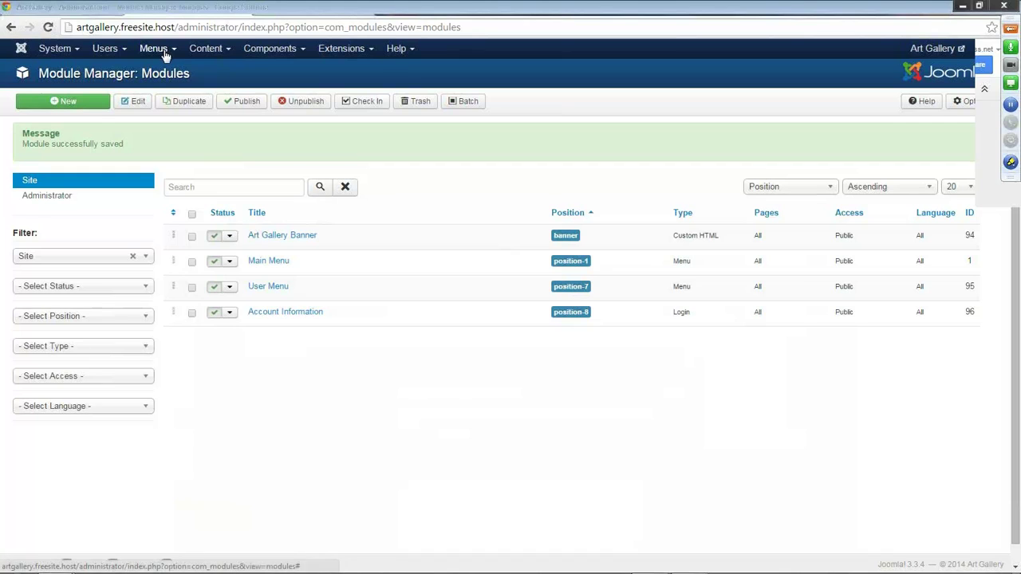
Create a new article titled 'Meet our Featured Artist' in the Art Gallery Blog category.
click(206, 51)
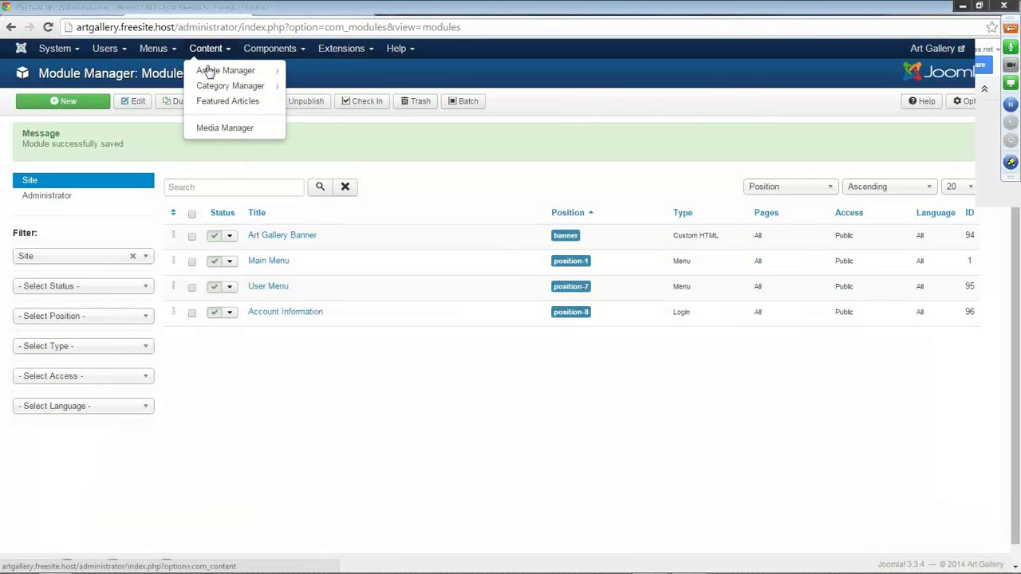
click(205, 70)
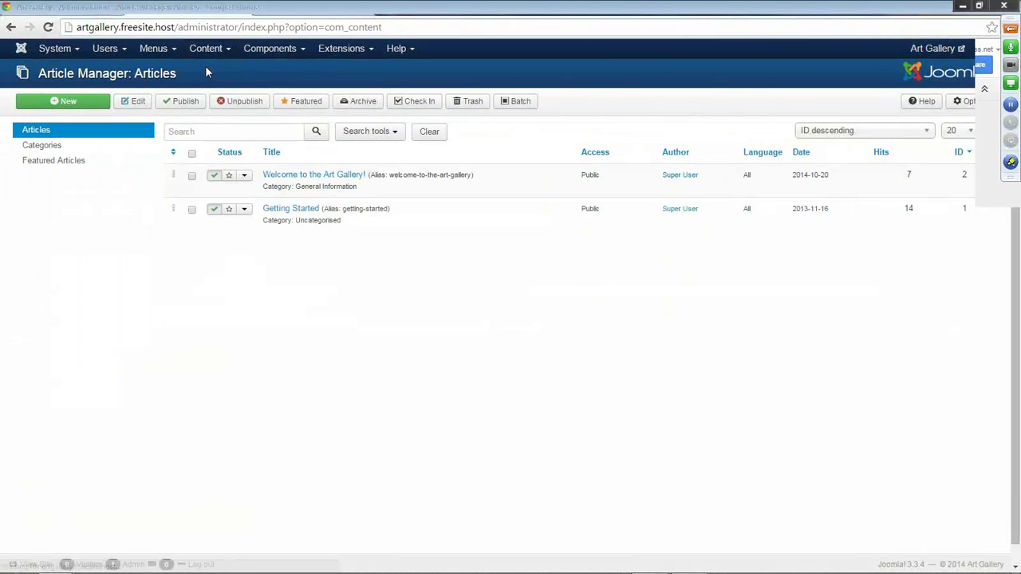
click(71, 104)
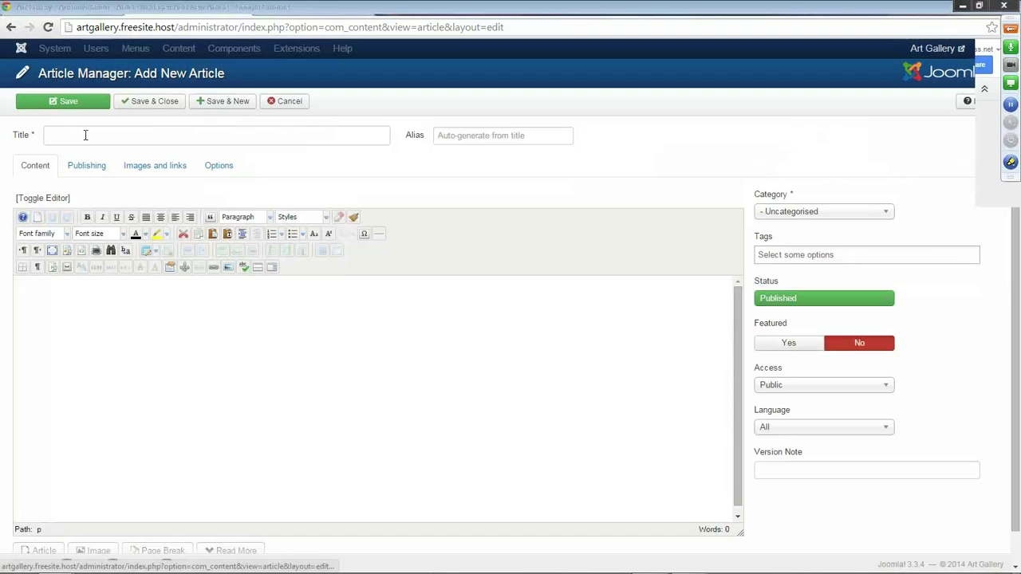
click(85, 136)
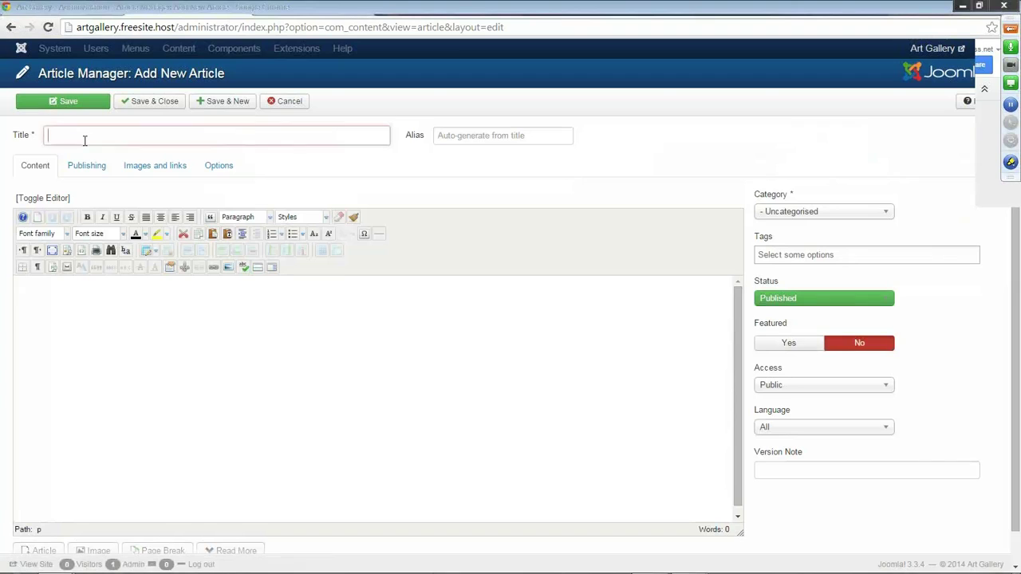
text(Meet our Featured Artist)
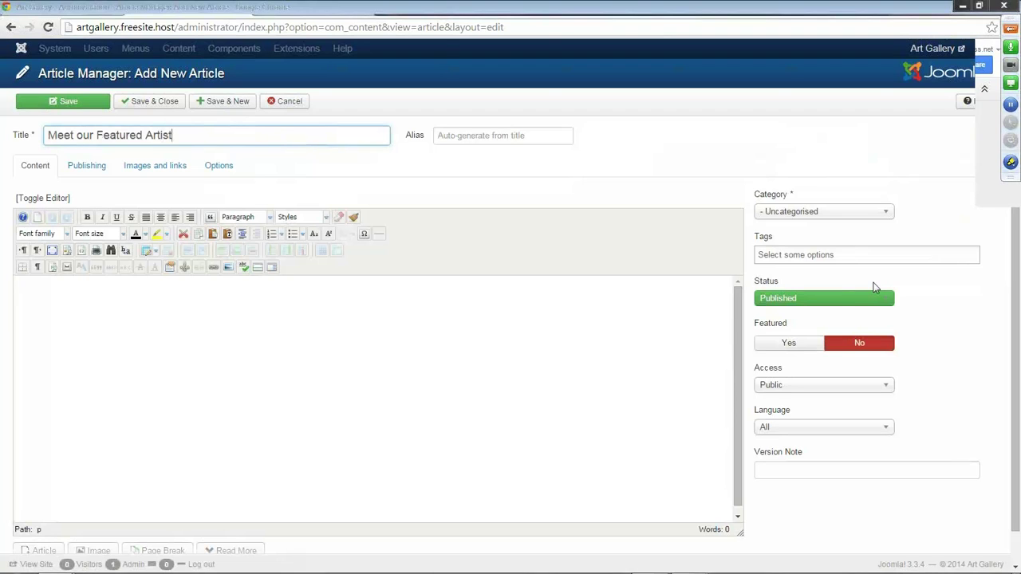
click(888, 213)
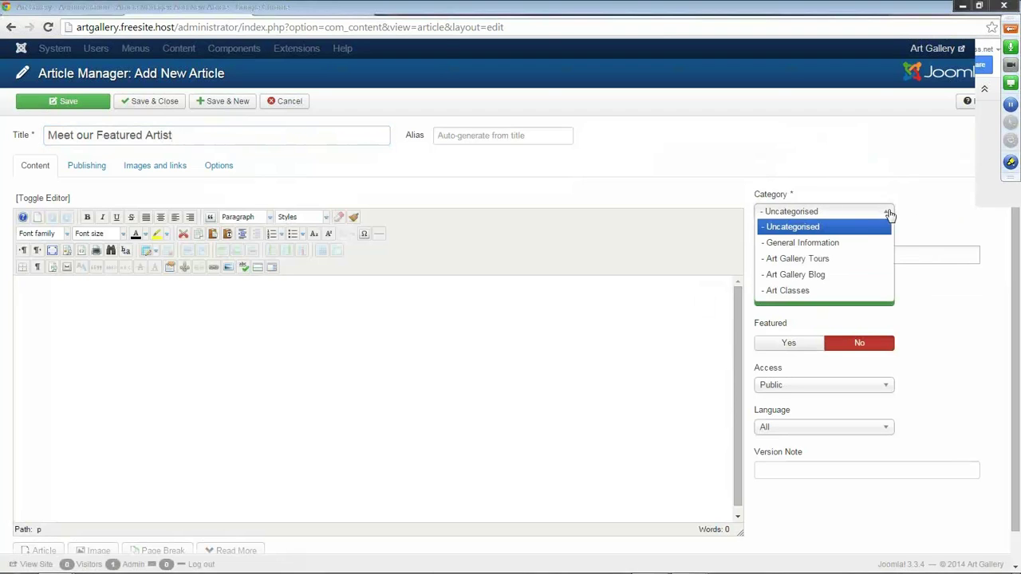
click(819, 277)
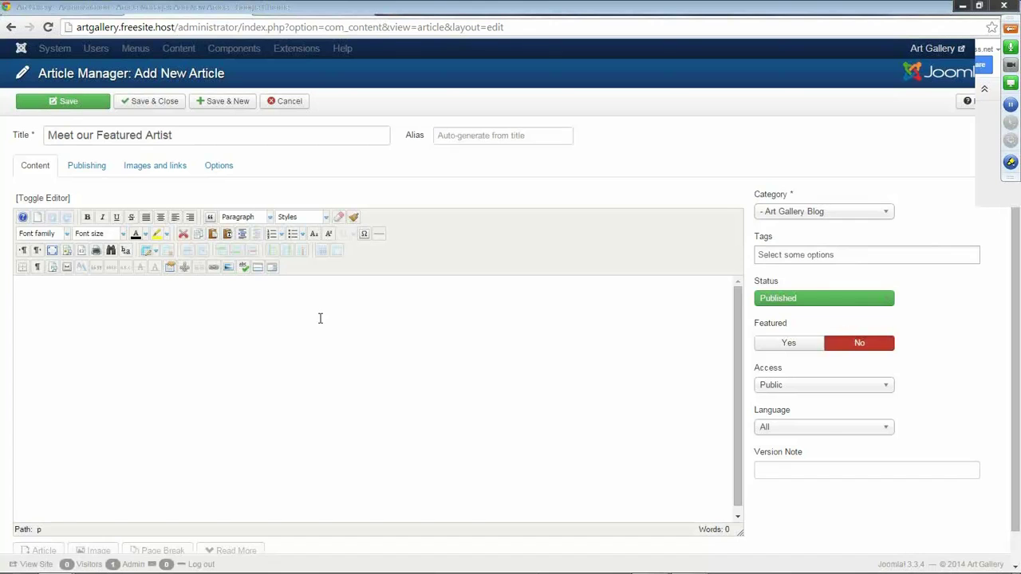
Paste the Lorem Ipsum passage into the article body as plain text.
click(237, 267)
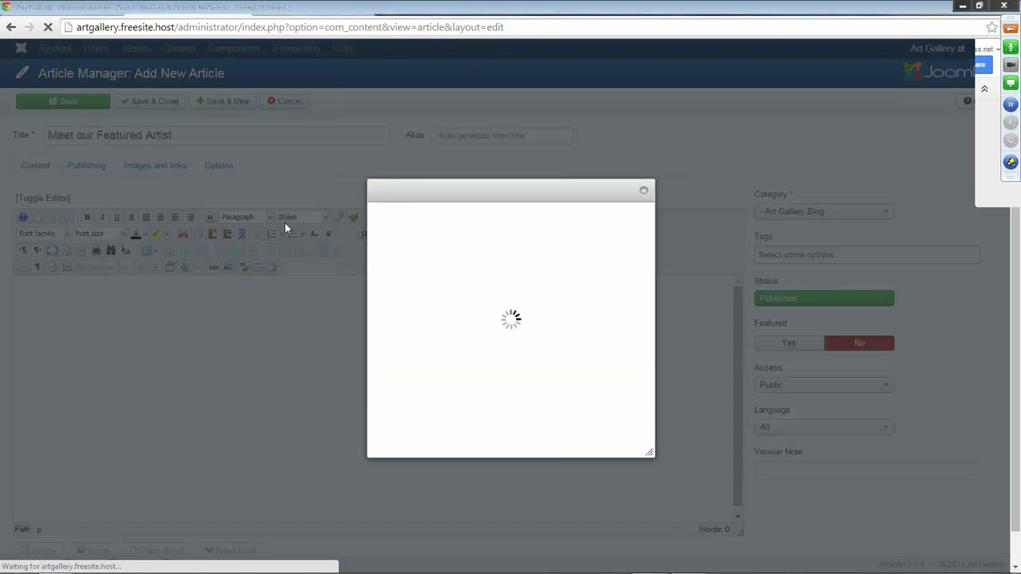
text(The standard Lorem Ipsum passage, used since the 1500s  "Lorem ipsum dolor sit amet, consectetur adipiscing elit, sed do eiusmod tempor incididunt ut labore et dolore magna aliqua. Ut enim ad minim veniam, quis nostrud exercitation ullamco laboris nisi ut aliquip ex ea commodo consequat. Duis aute irure dolor in reprehenderit in voluptate velit esse cillum dolore eu fugiat nulla pariatur. Excepteur sint occaecat cupidatat non proident, sunt in culpa qui officia deserunt mollit anim id est laborum.")
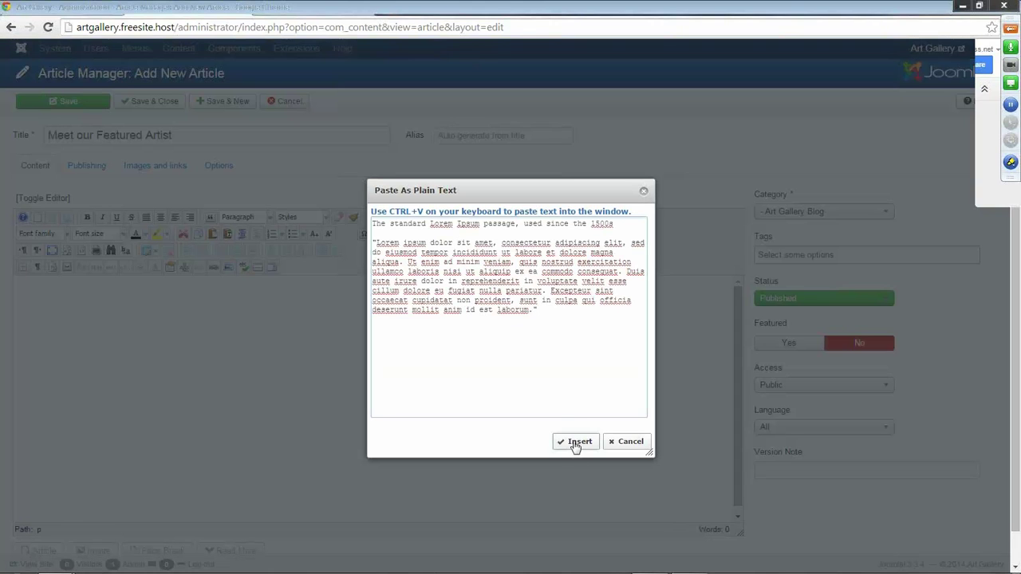
click(575, 443)
Make the article's first line a Heading 2 and open the image manager.
triple_click(221, 285)
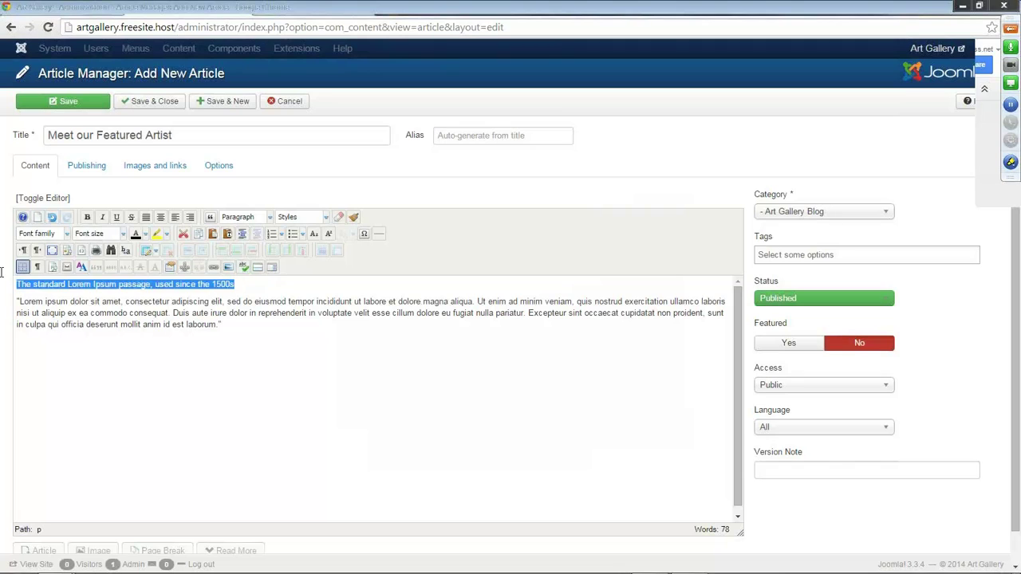
click(271, 217)
scroll(256, 276, down, 1)
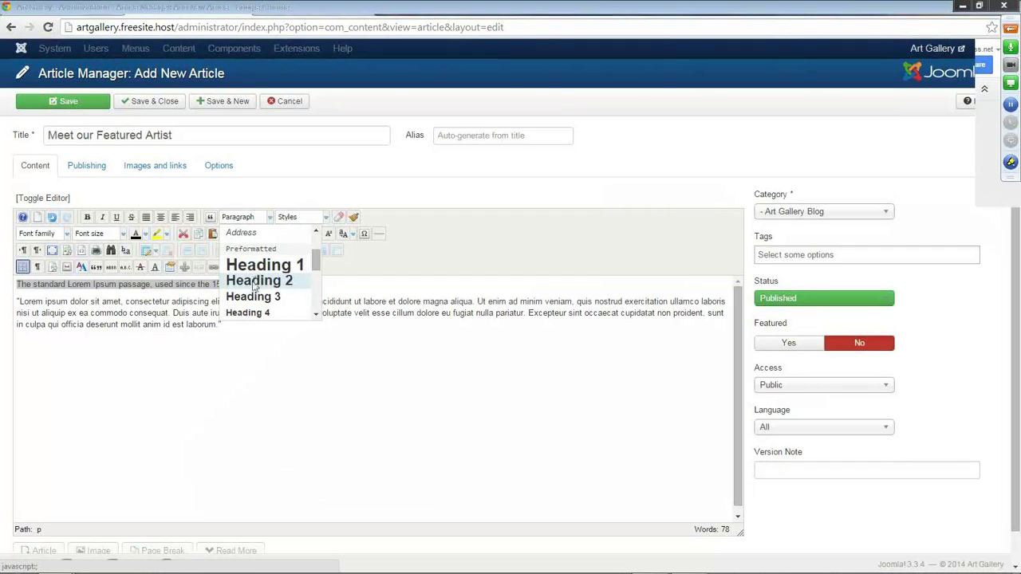
click(254, 283)
click(18, 316)
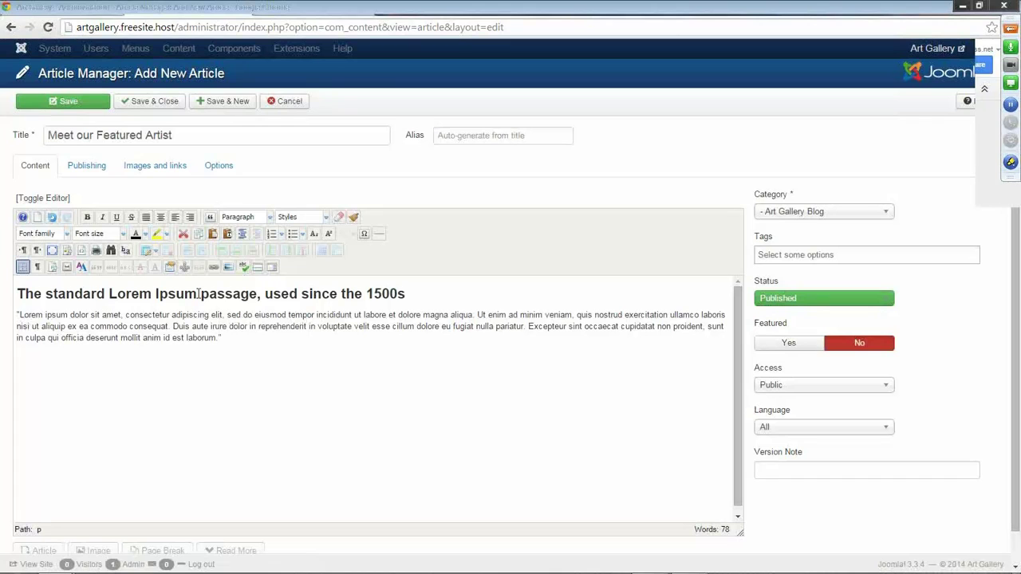
click(229, 267)
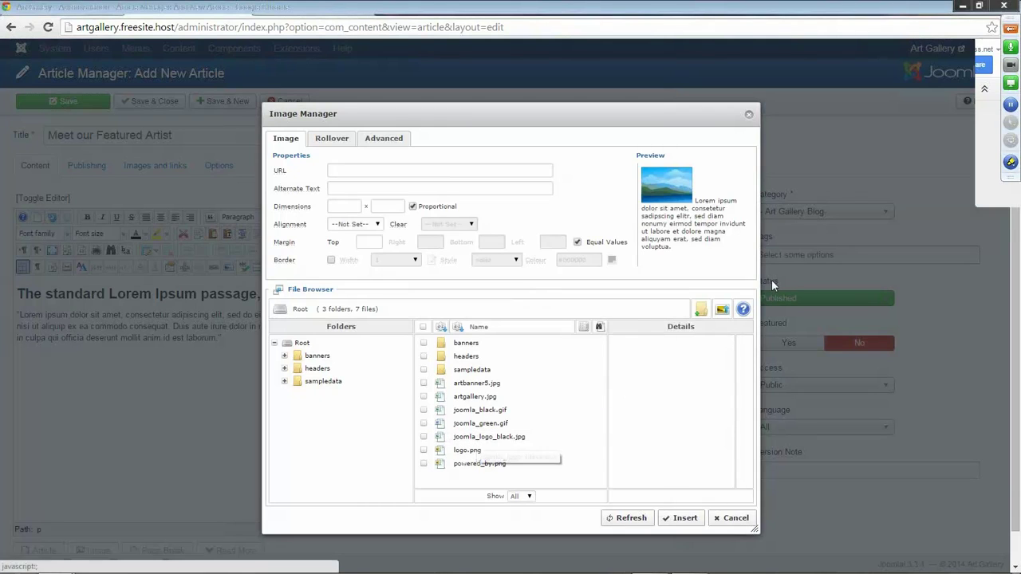
Upload artdirector.jpg to the site's images.
click(722, 312)
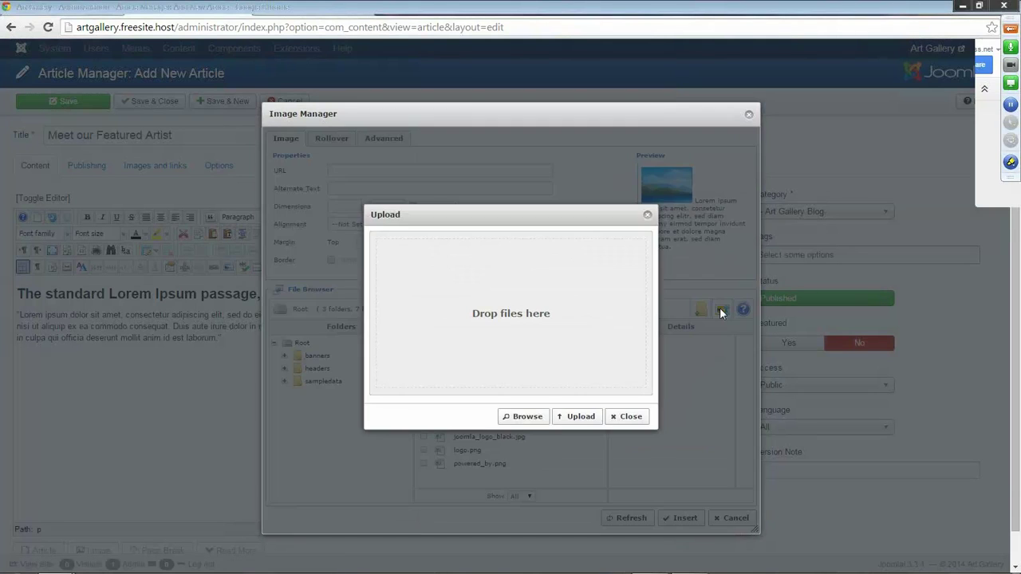
click(526, 416)
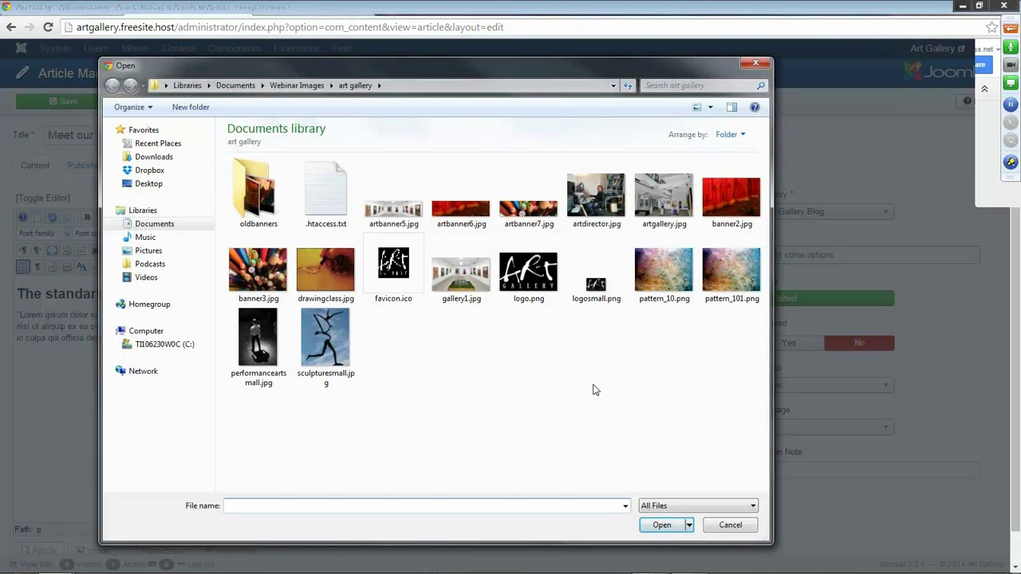
click(611, 201)
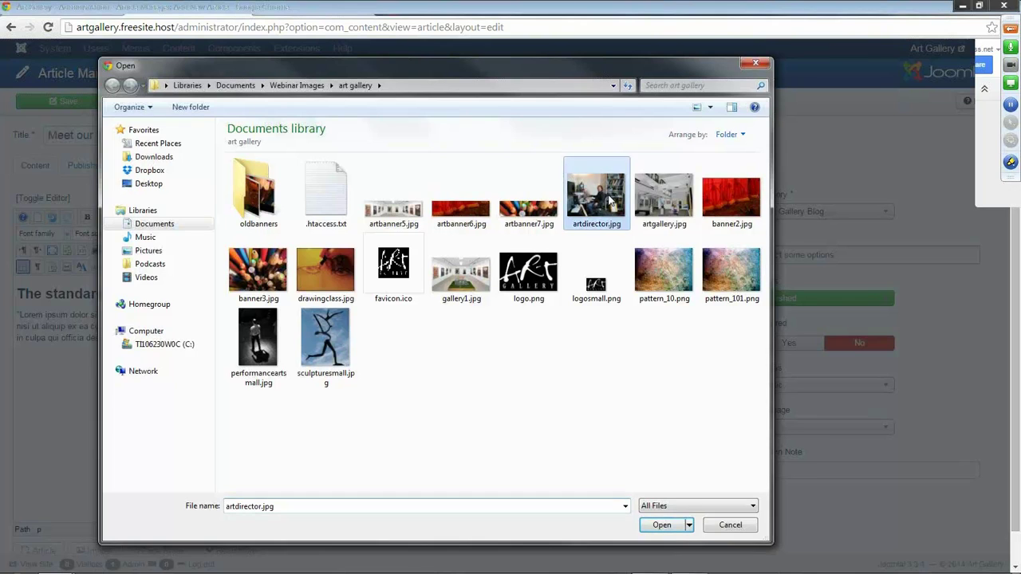
double_click(611, 201)
click(579, 415)
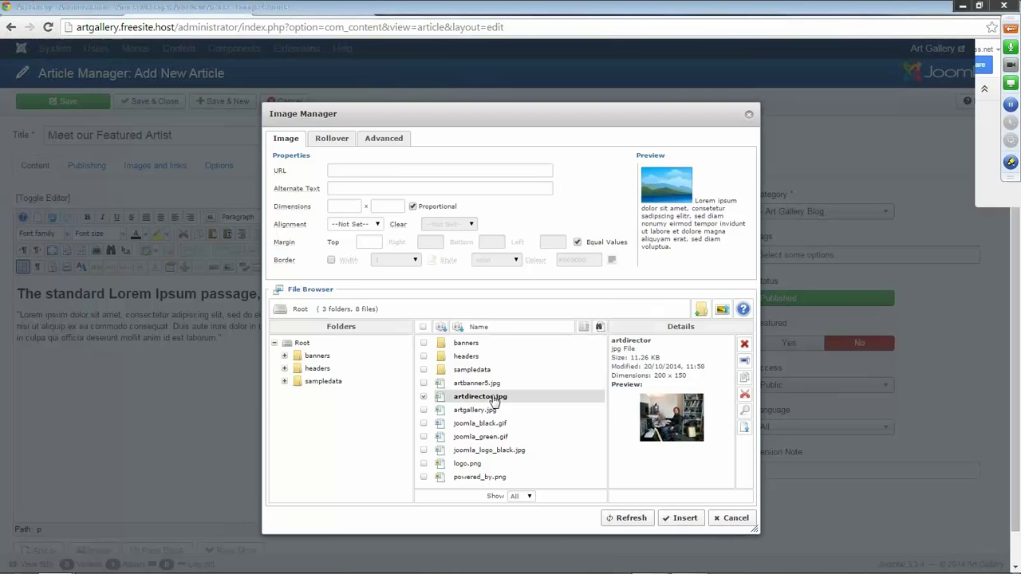
Insert artdirector.jpg into the article, right-aligned with a margin of 10.
click(486, 395)
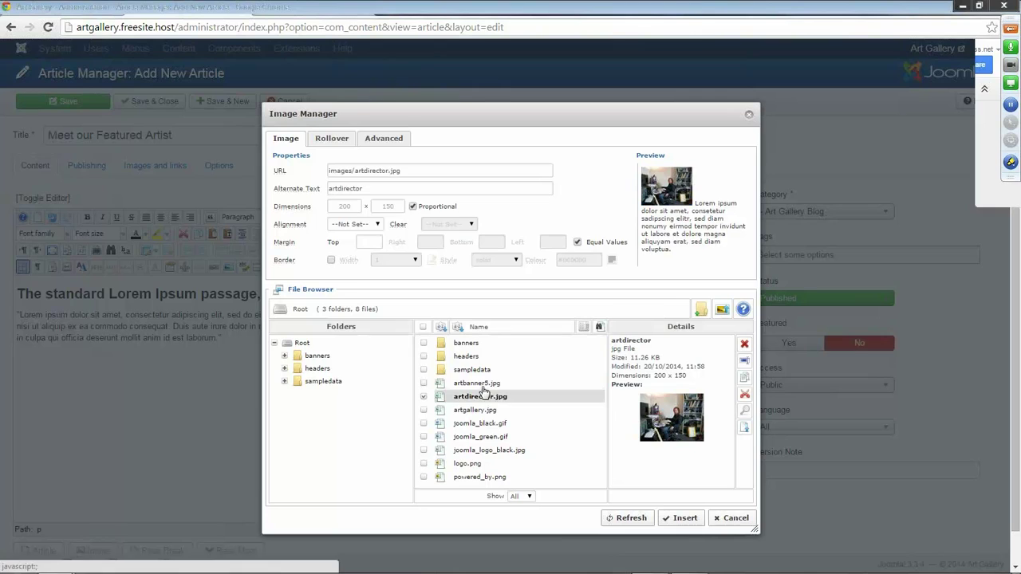
click(377, 224)
click(357, 256)
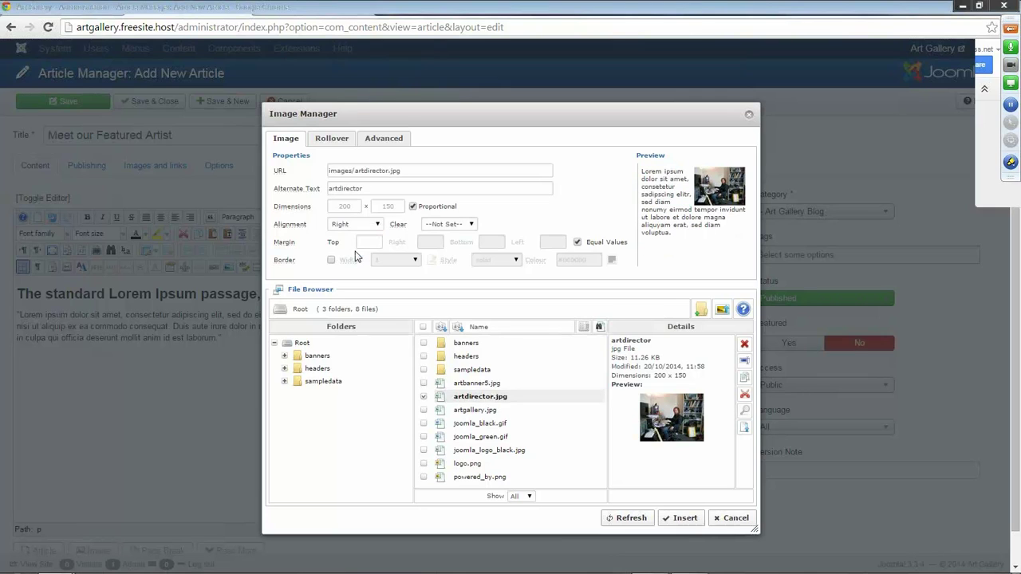
text(10)
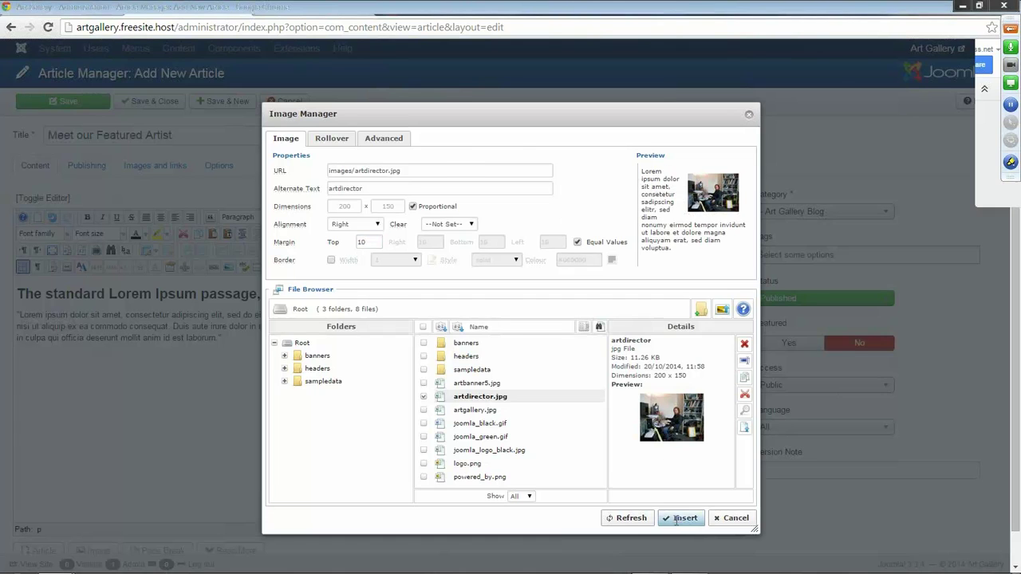
click(682, 519)
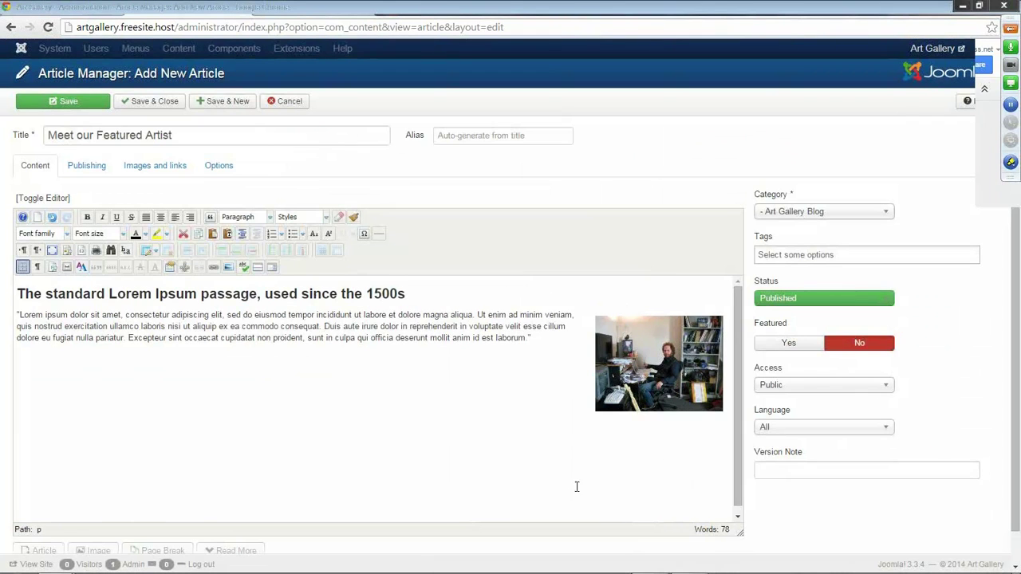
Save the article and start a new one, 'Free Art Gallery Tours on Tuesdays', in Art Gallery Blog.
click(228, 101)
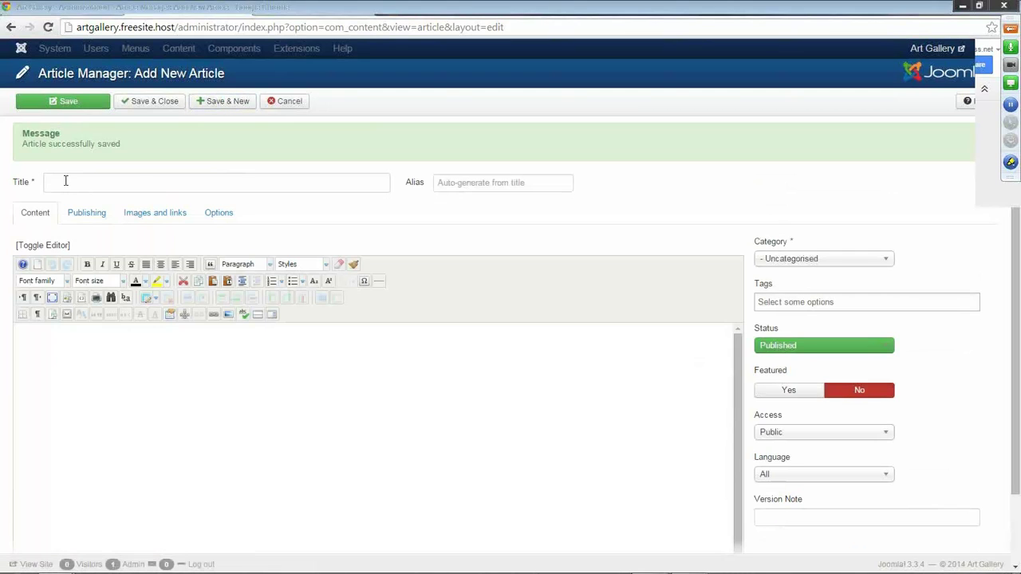
click(66, 181)
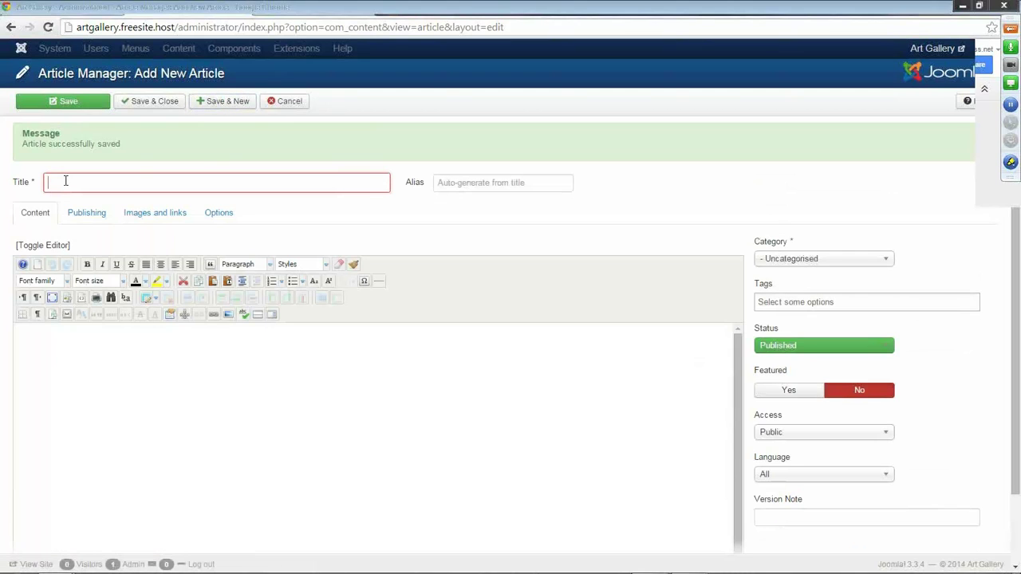
text(Free)
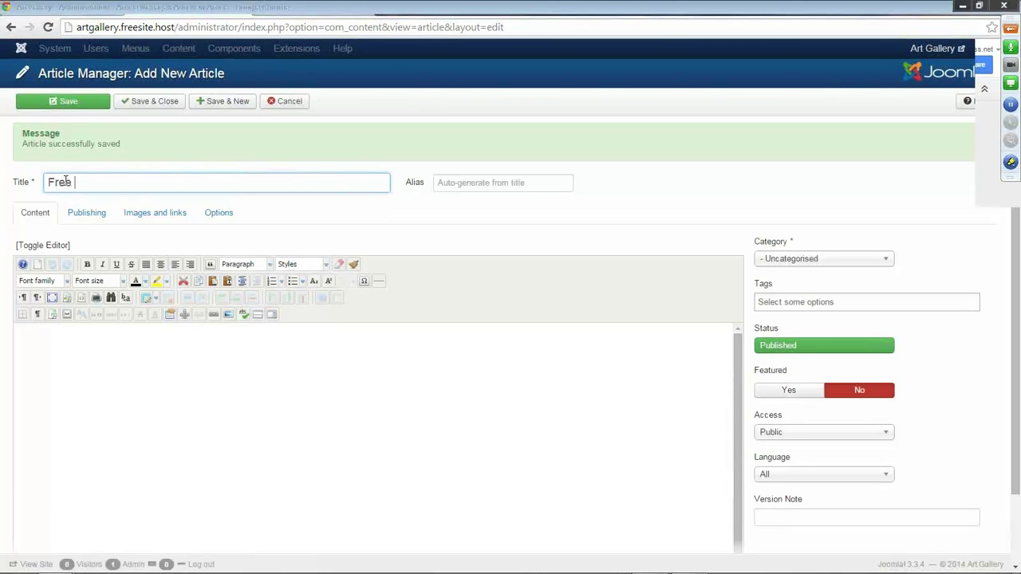
text( Art Gallery Tours)
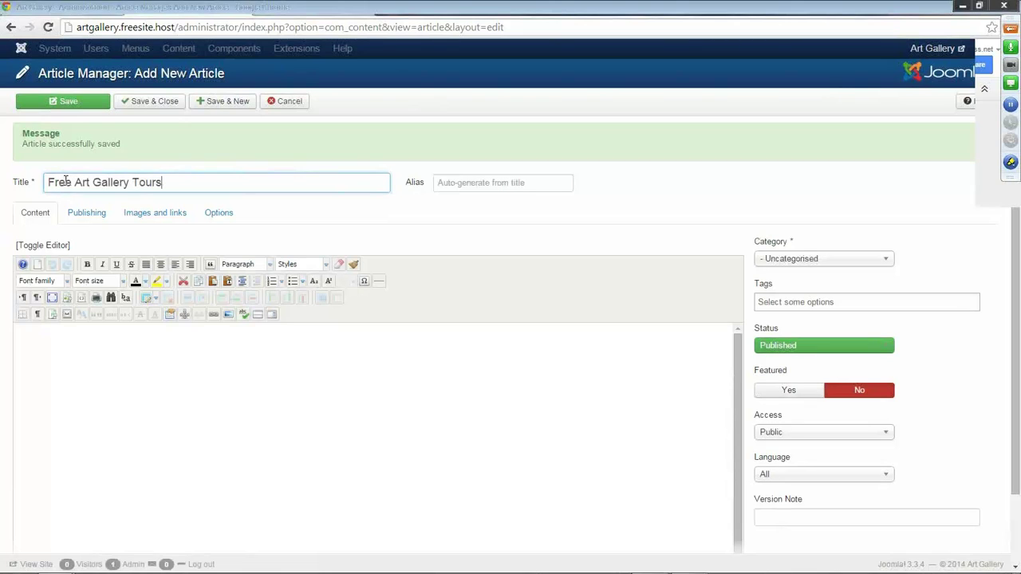
text( on Tuesdays)
click(884, 260)
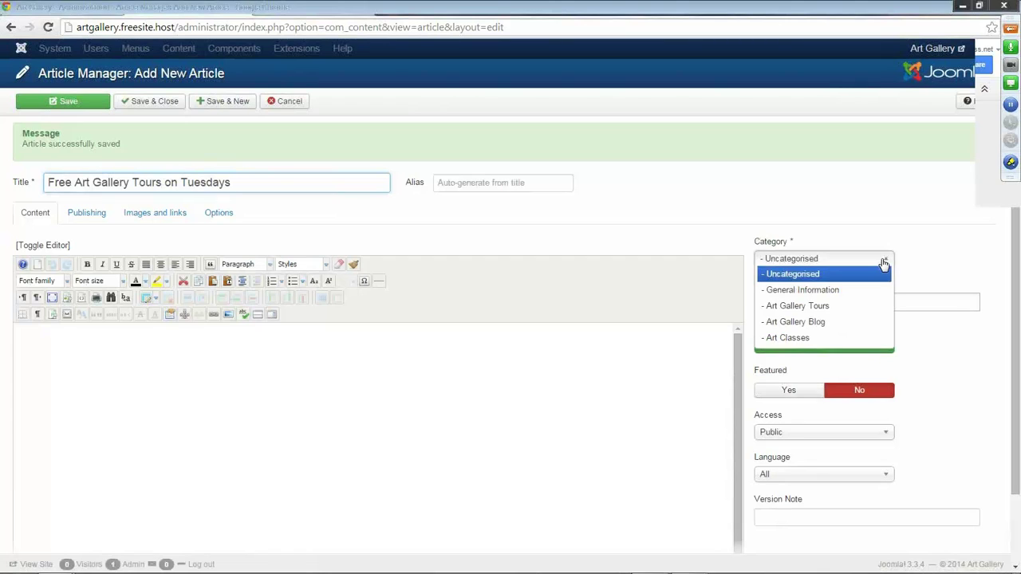
click(817, 323)
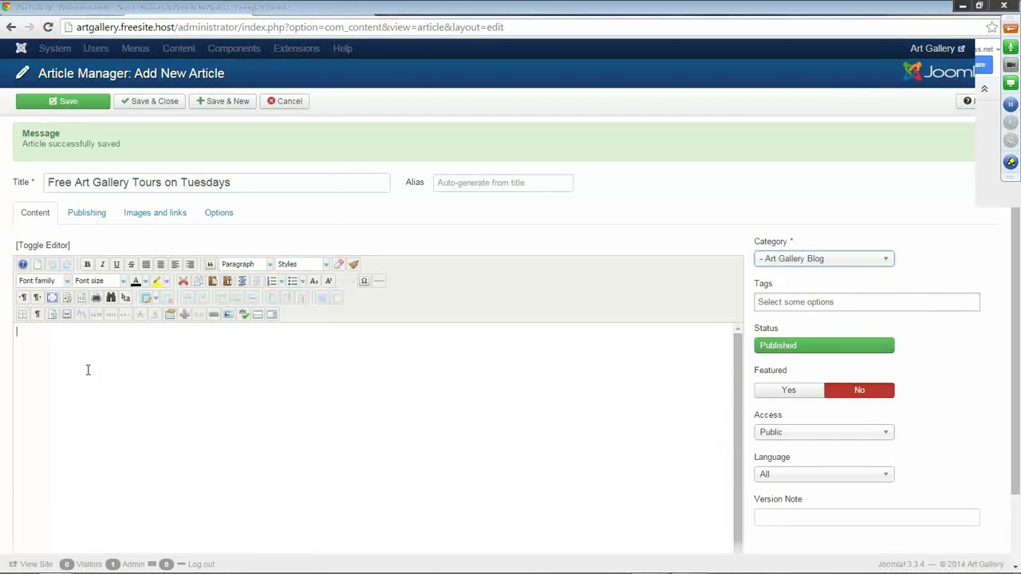
Paste the Lorem Ipsum passage into the Tuesday tours article as plain text.
click(228, 281)
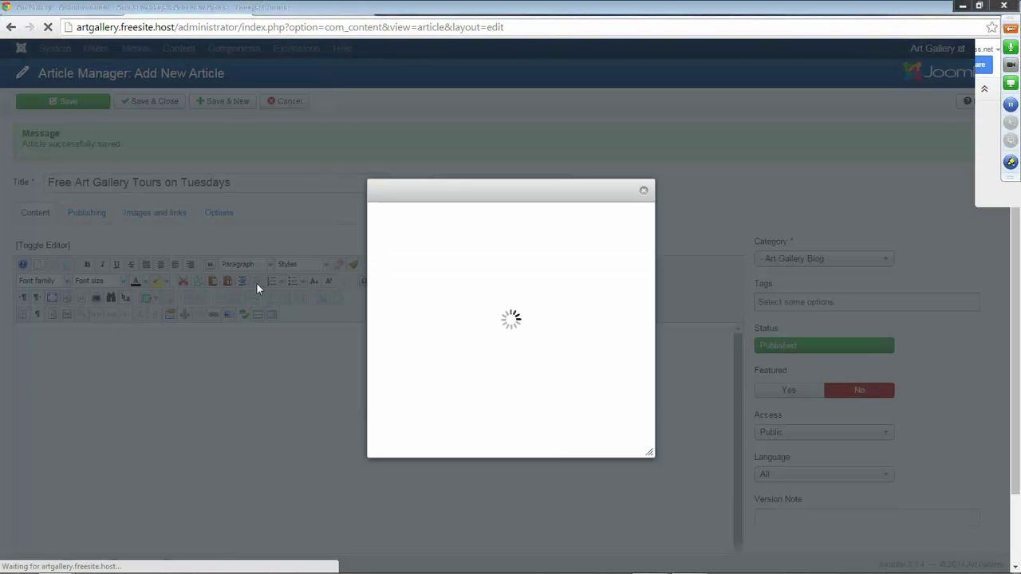
text(The standard Lorem Ipsum passage, used since the 1500s  "Lorem ipsum dolor sit amet, consectetur adipiscing elit, sed do eiusmod tempor incididunt ut labore et dolore magna aliqua. Ut enim ad minim veniam, quis nostrud exercitation ullamco laboris nisi ut aliquip ex ea commodo consequat. Duis aute irure dolor in reprehenderit in voluptate velit esse cillum dolore eu fugiat nulla pariatur. Excepteur sint occaecat cupidatat non proident, sunt in culpa qui officia deserunt mollit anim id est laborum.")
click(579, 441)
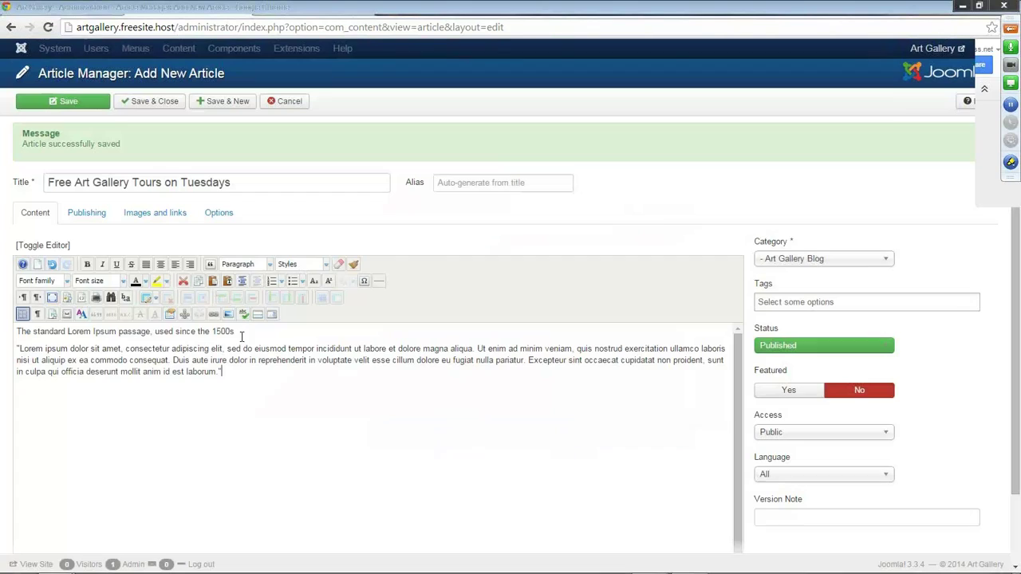
Make the passage's first line a Heading 2 and open the image manager.
drag(234, 331, 15, 329)
click(270, 264)
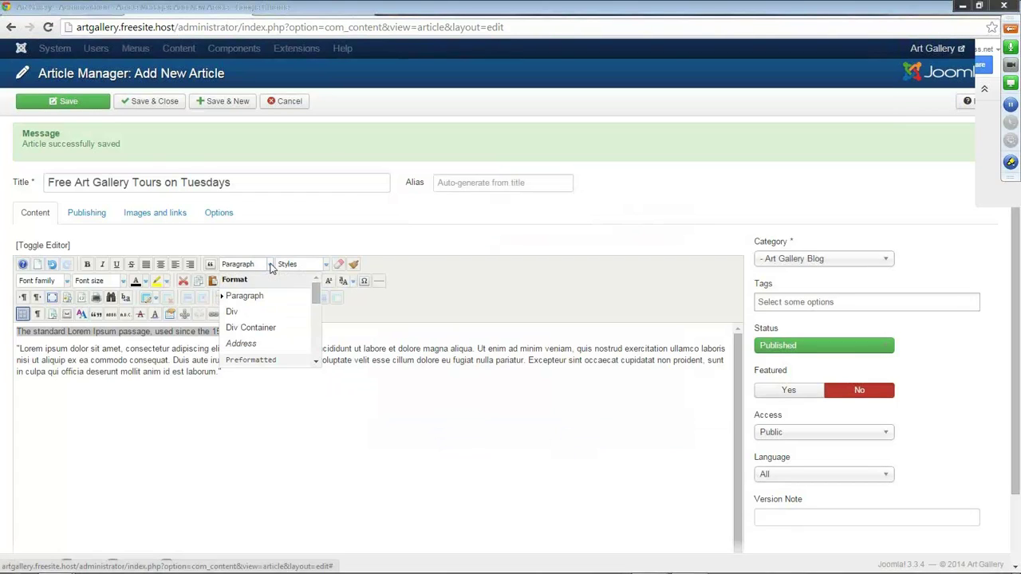
scroll(265, 307, down, 2)
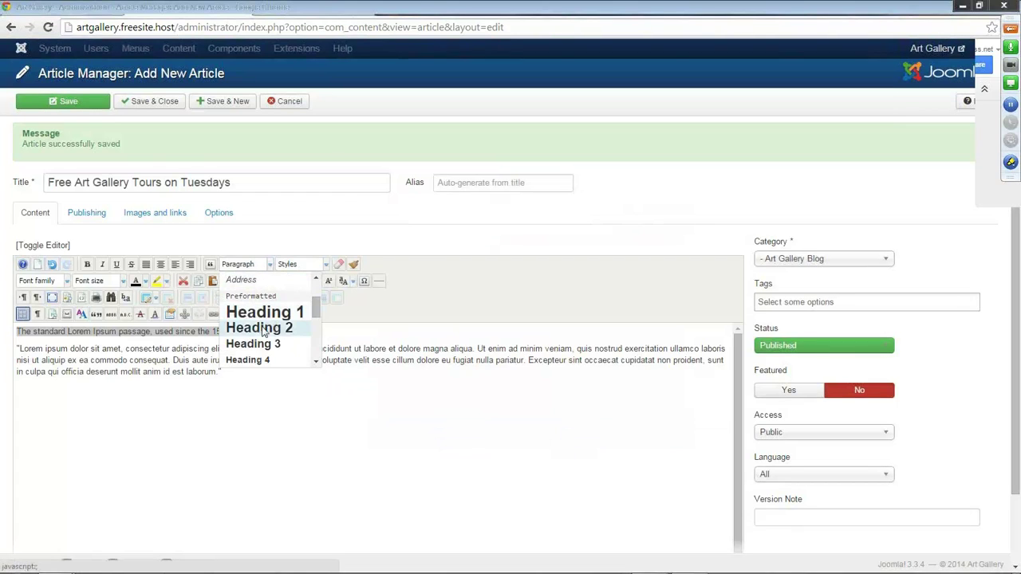
click(268, 327)
click(121, 385)
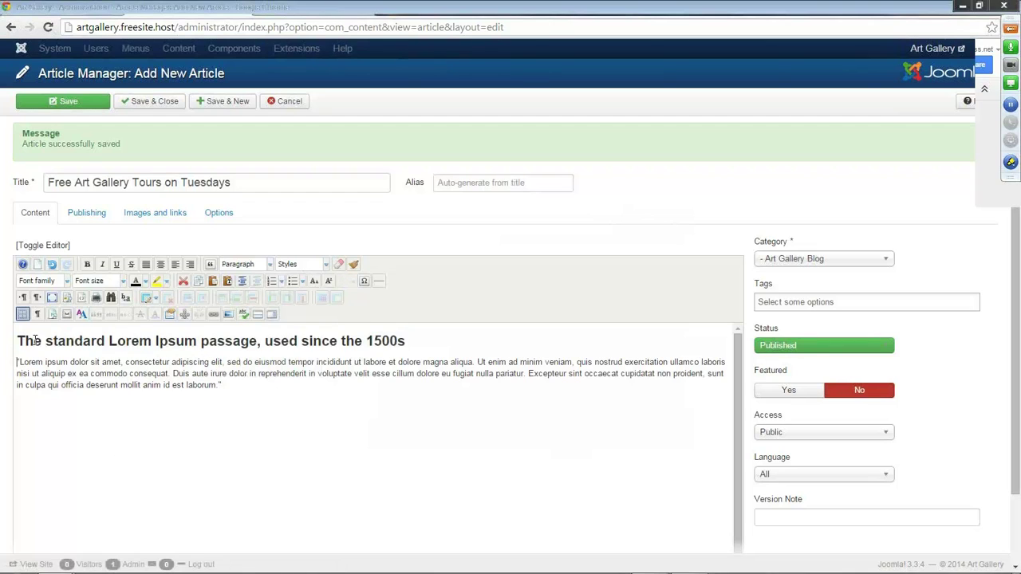
click(228, 315)
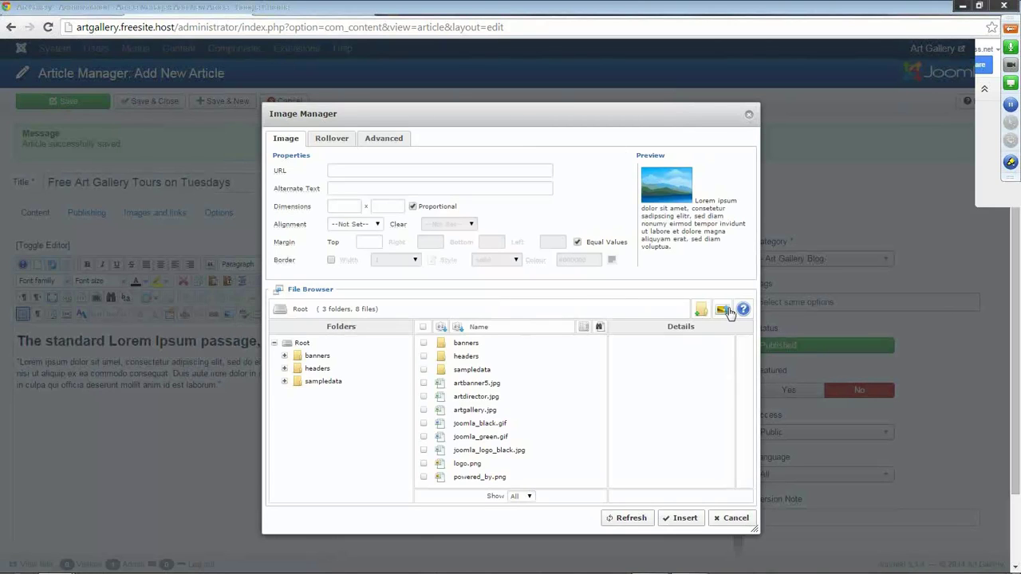
Upload performanceartsmall.jpg, sculpturesmall.jpg and drawingclass.jpg to the site's images.
click(723, 310)
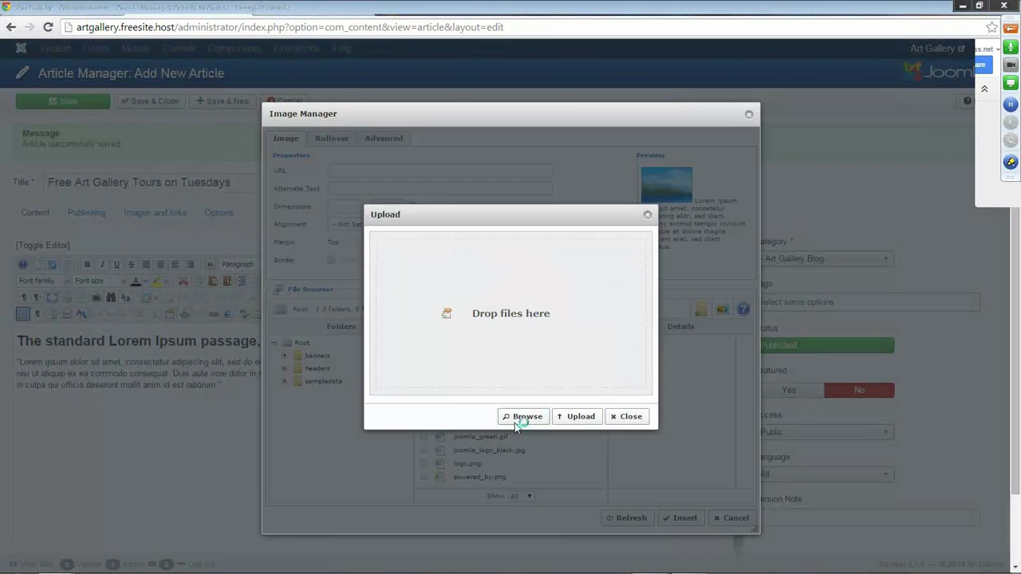
click(514, 423)
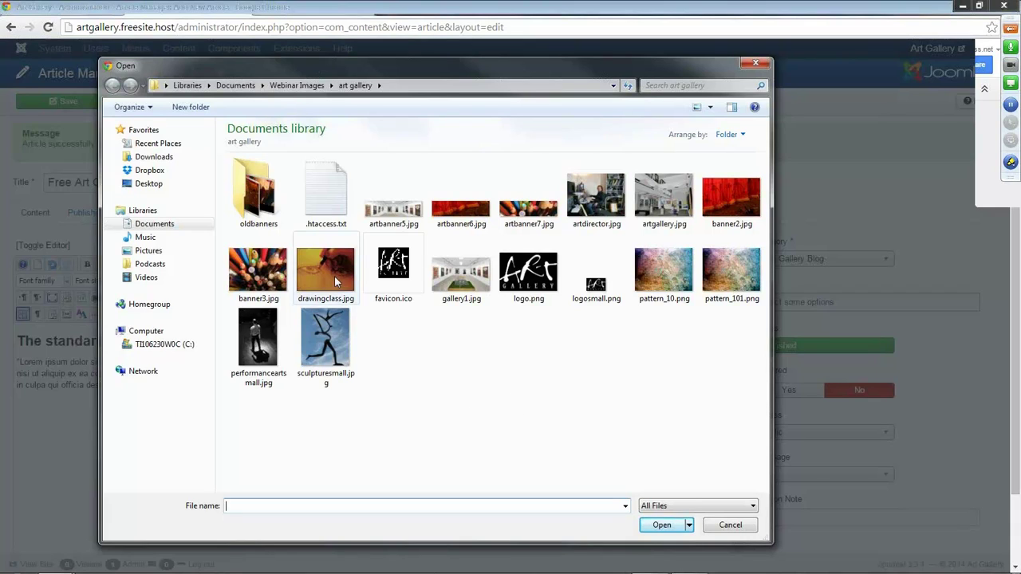
click(268, 333)
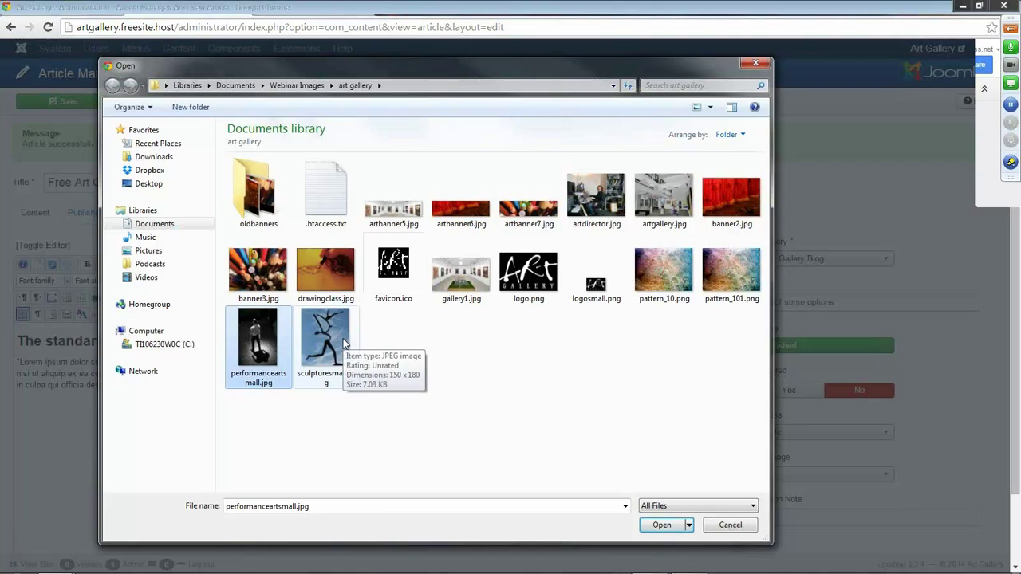
ctrl+click(343, 338)
click(661, 525)
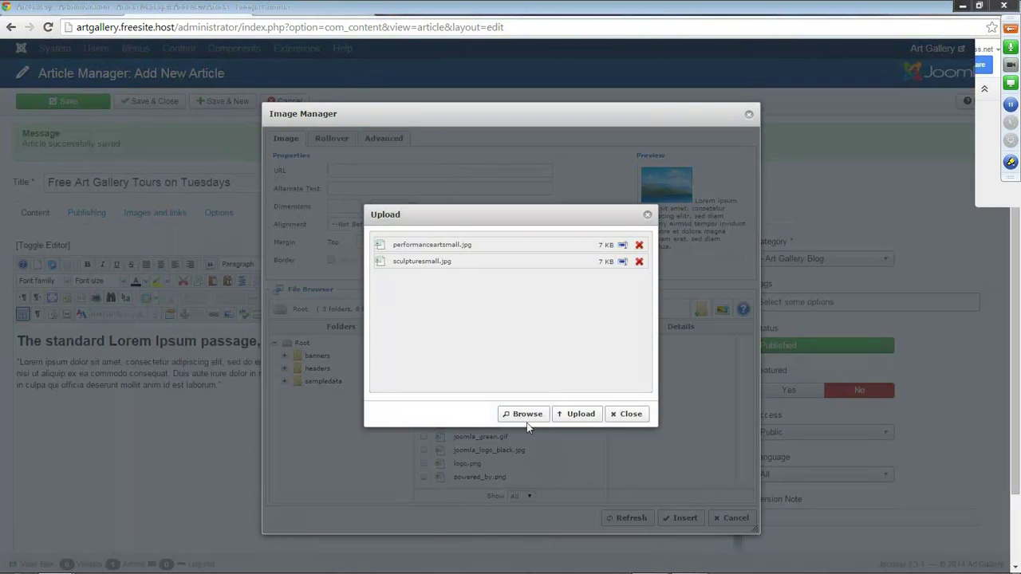
click(521, 414)
click(349, 281)
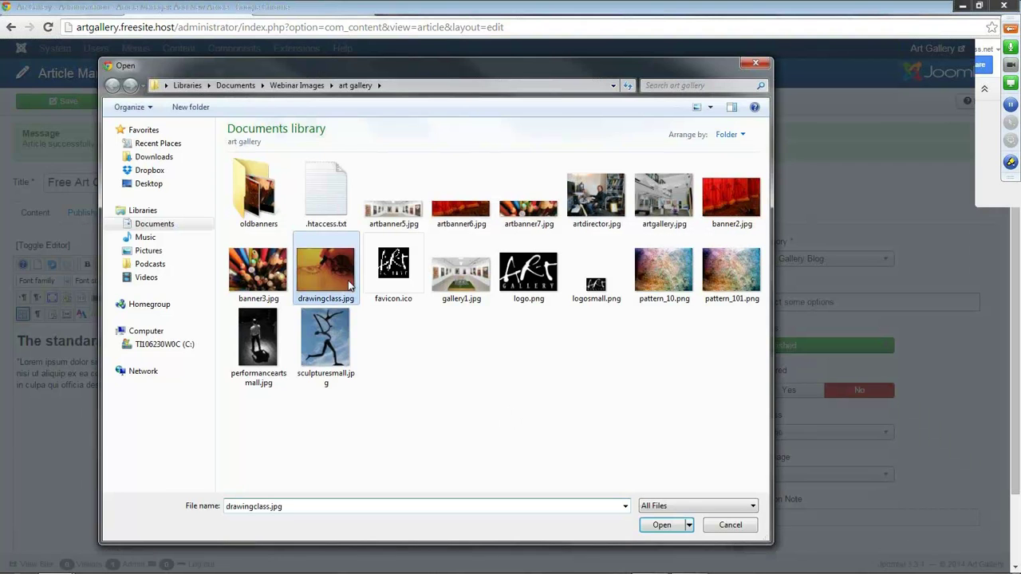
click(668, 526)
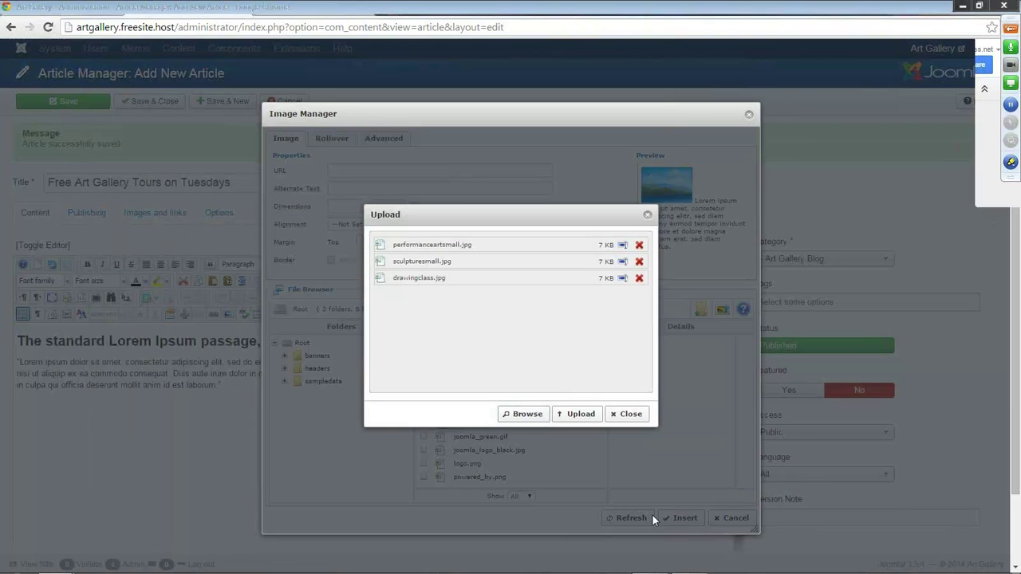
click(578, 417)
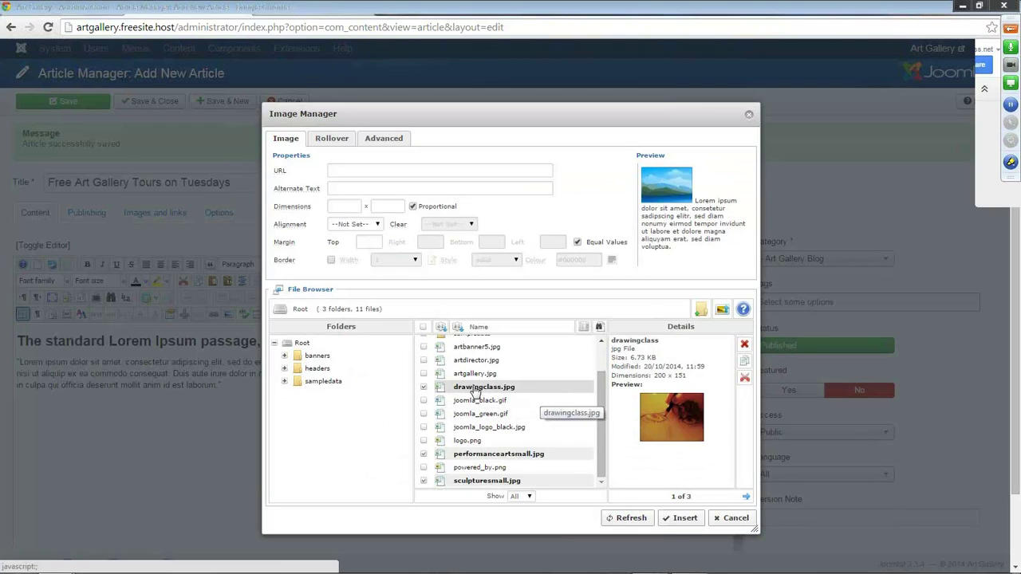
Insert performanceartsmall.jpg right-aligned into the article, then save and close it.
click(482, 458)
click(375, 224)
click(348, 252)
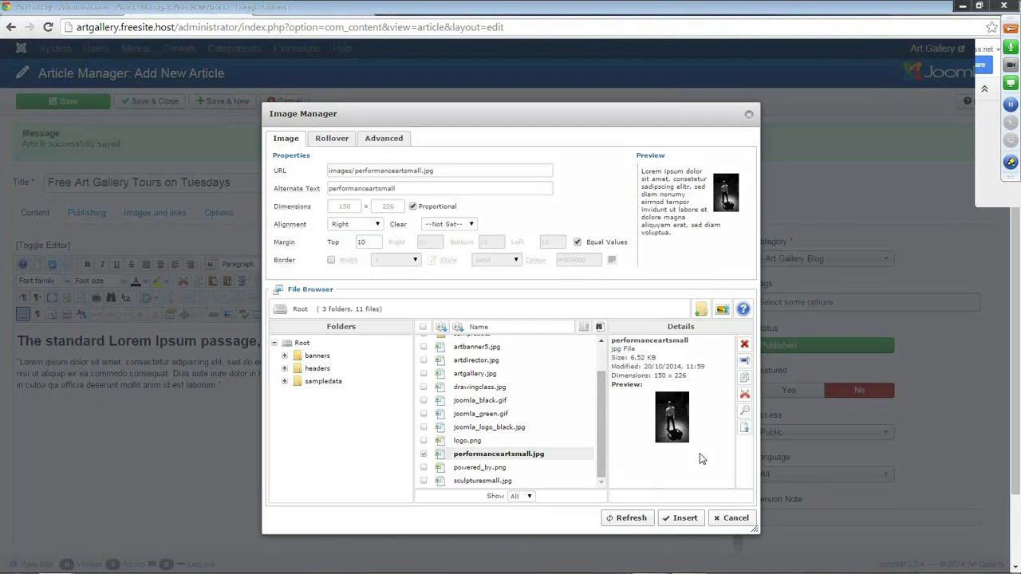
click(683, 518)
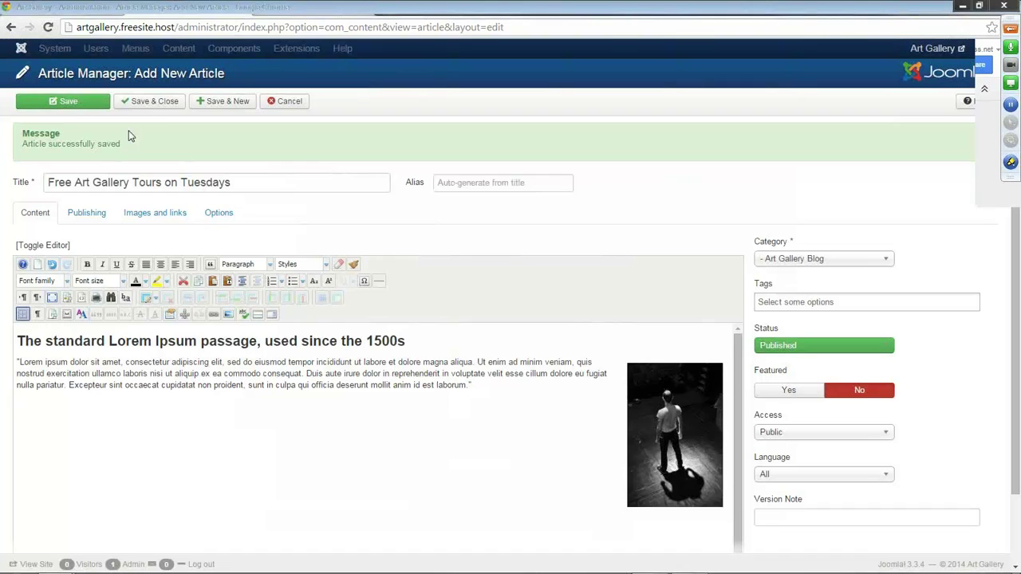
click(167, 101)
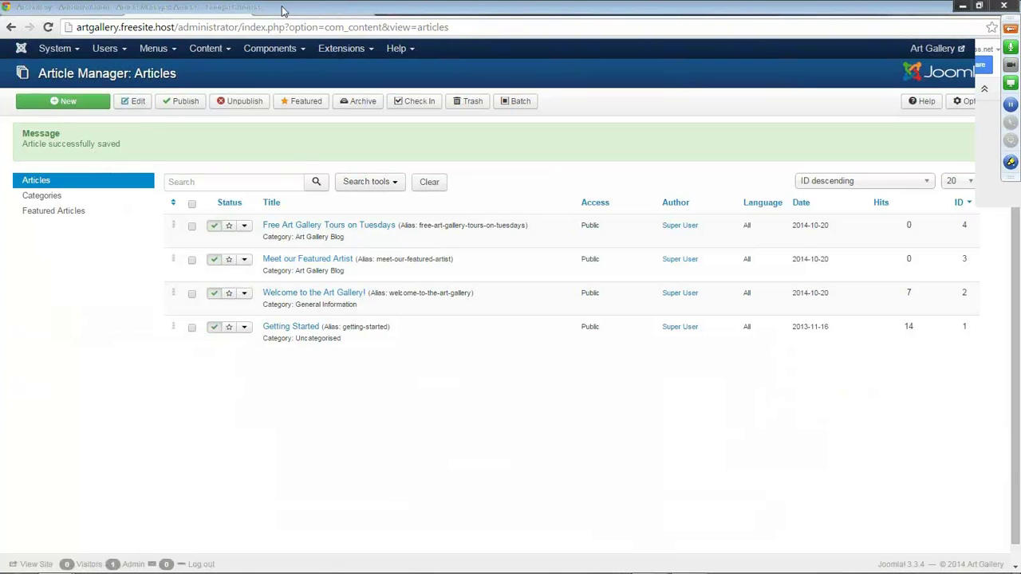
Add a Main Menu item titled 'Blog' of type Articles > Category Blog and save it.
click(166, 53)
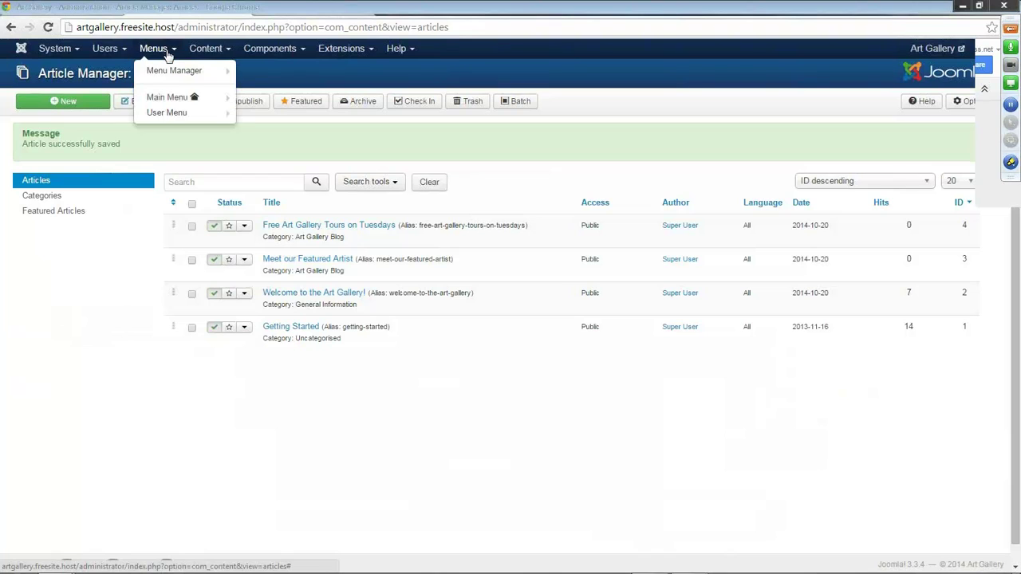
click(164, 97)
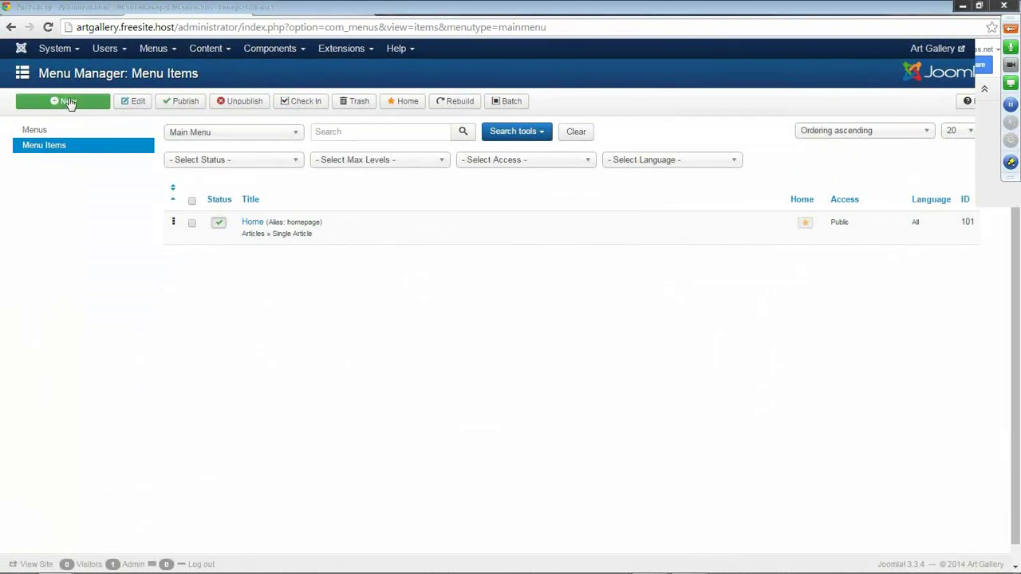
click(68, 104)
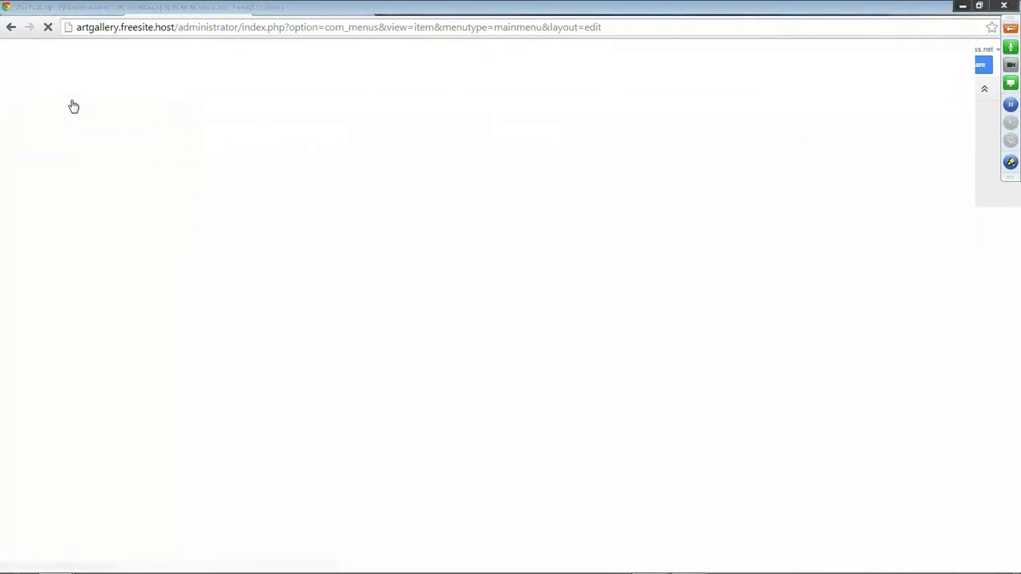
click(93, 144)
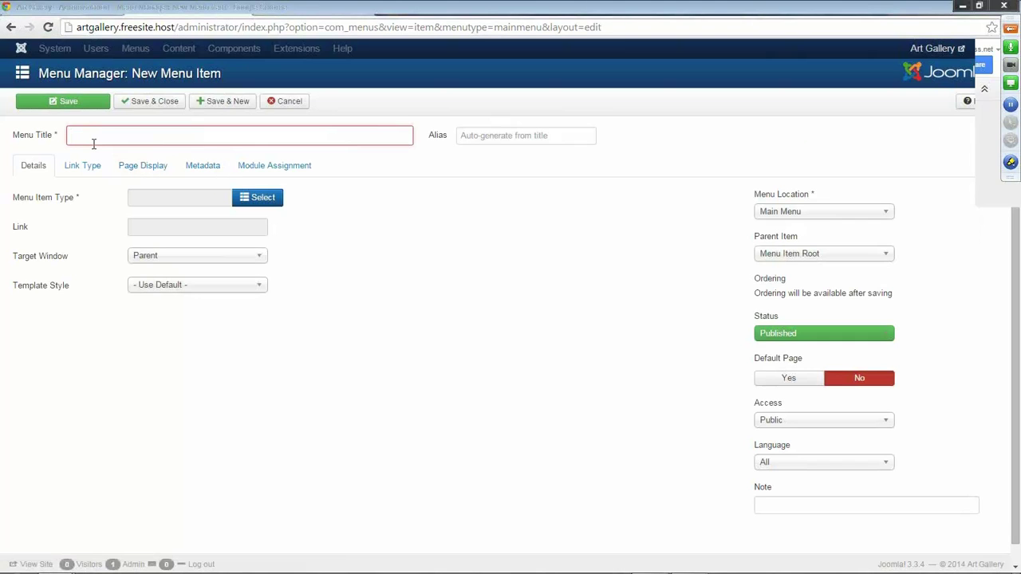
text(Blog)
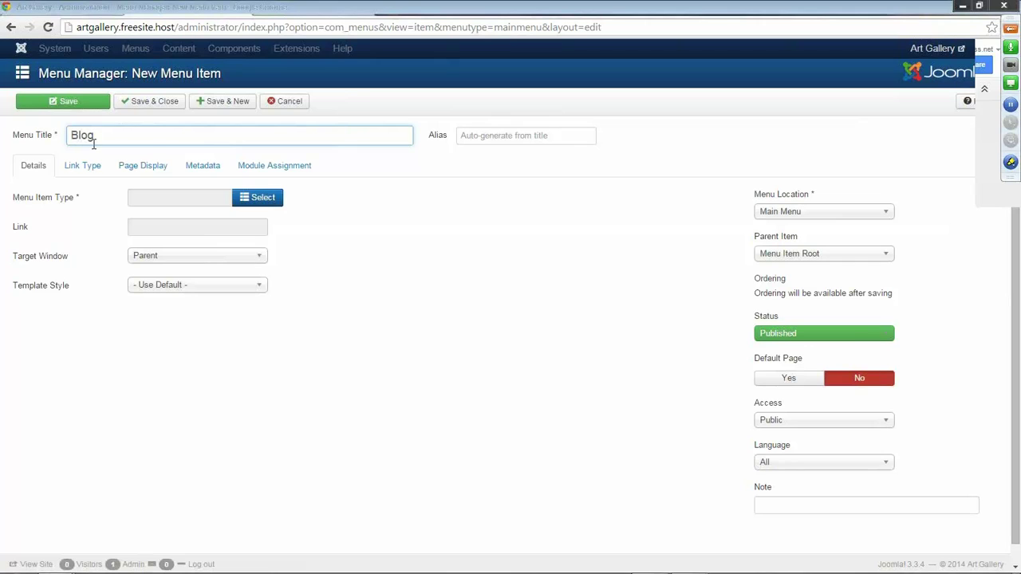
click(273, 205)
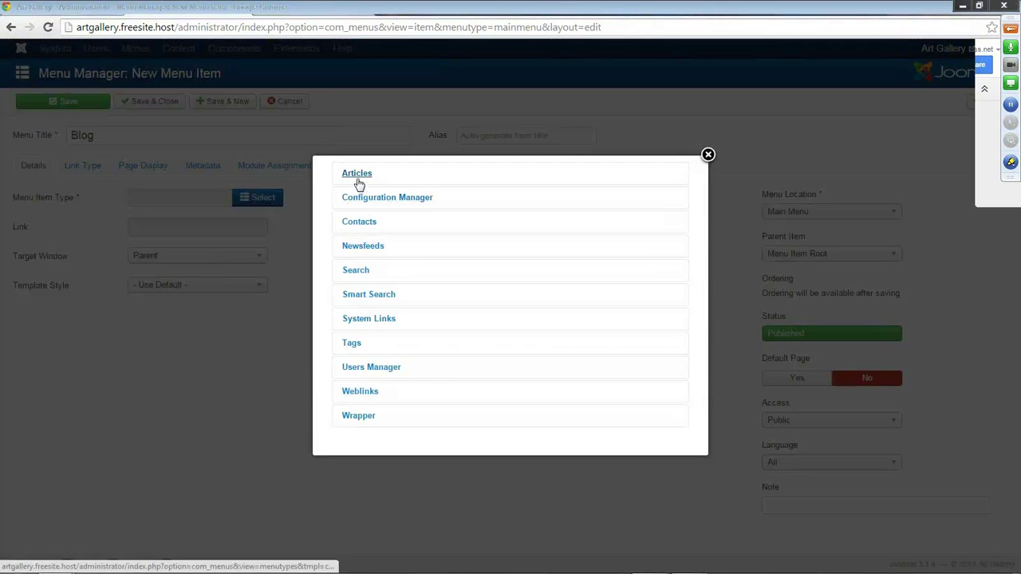
click(358, 180)
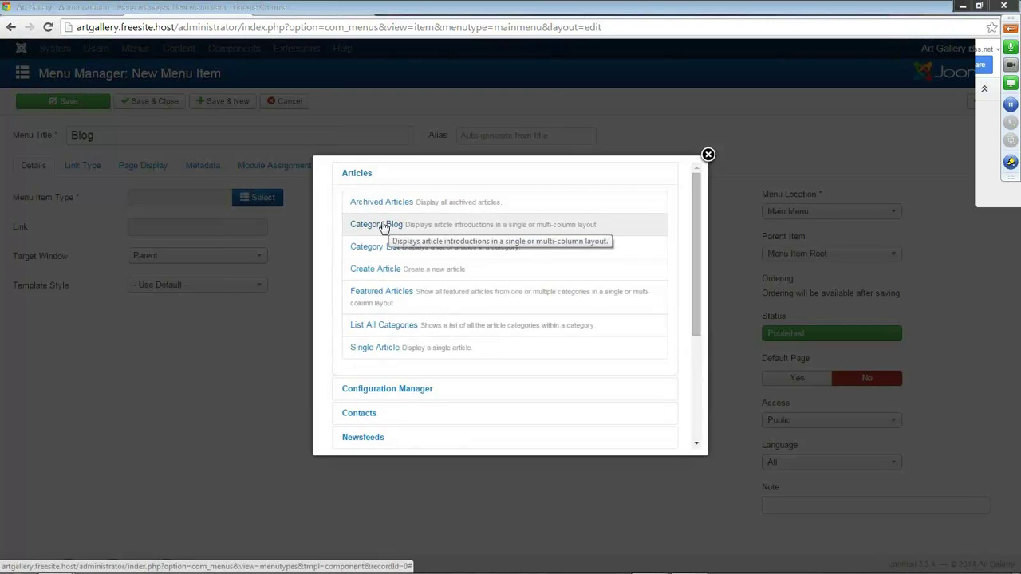
click(382, 225)
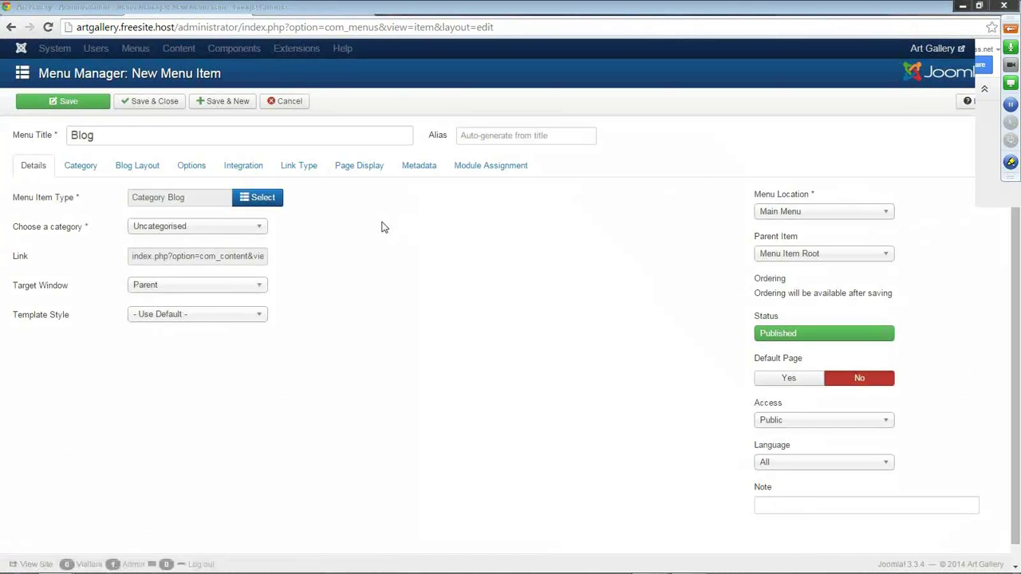
click(140, 101)
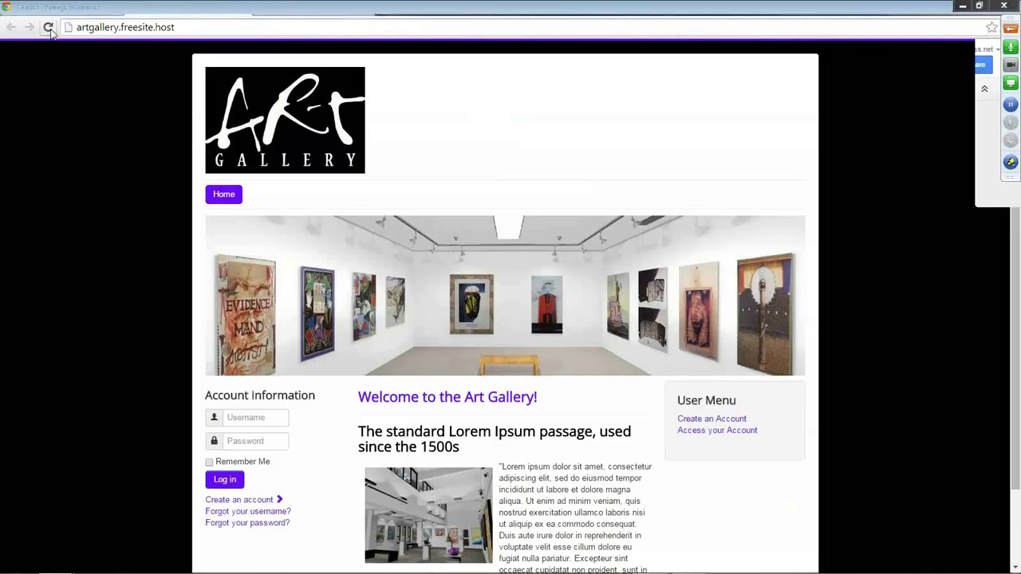
Check the new Blog page on the live site, then open the Blog menu item for editing.
click(48, 27)
click(259, 196)
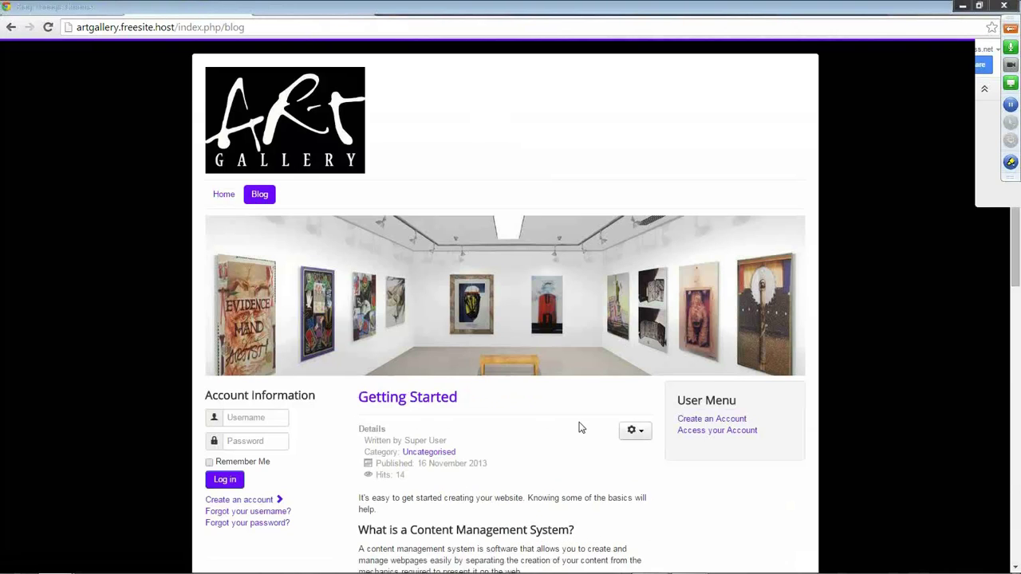
scroll(577, 426, down, 4)
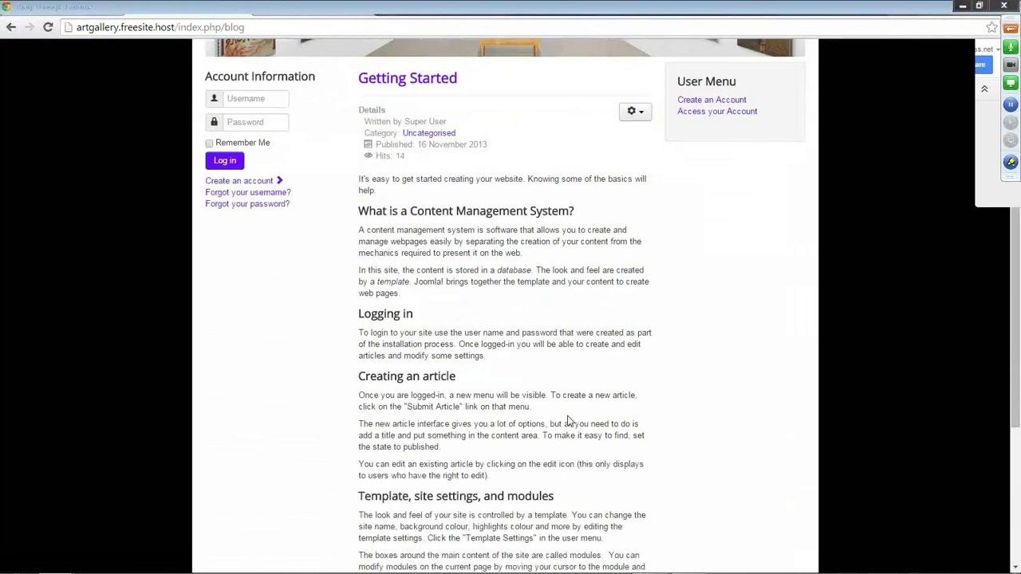
scroll(568, 420, down, 4)
scroll(565, 419, up, 8)
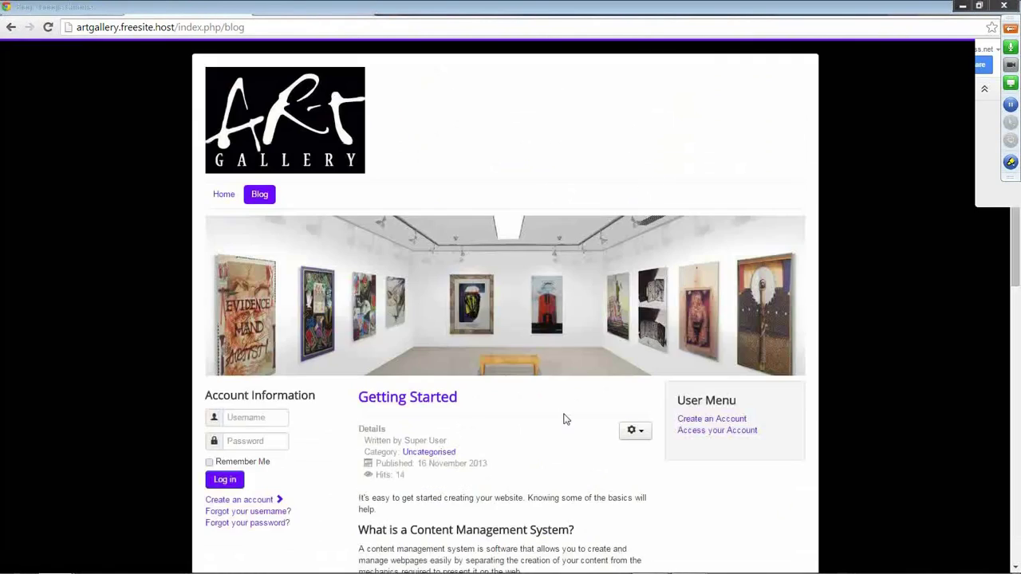
click(188, 10)
click(249, 308)
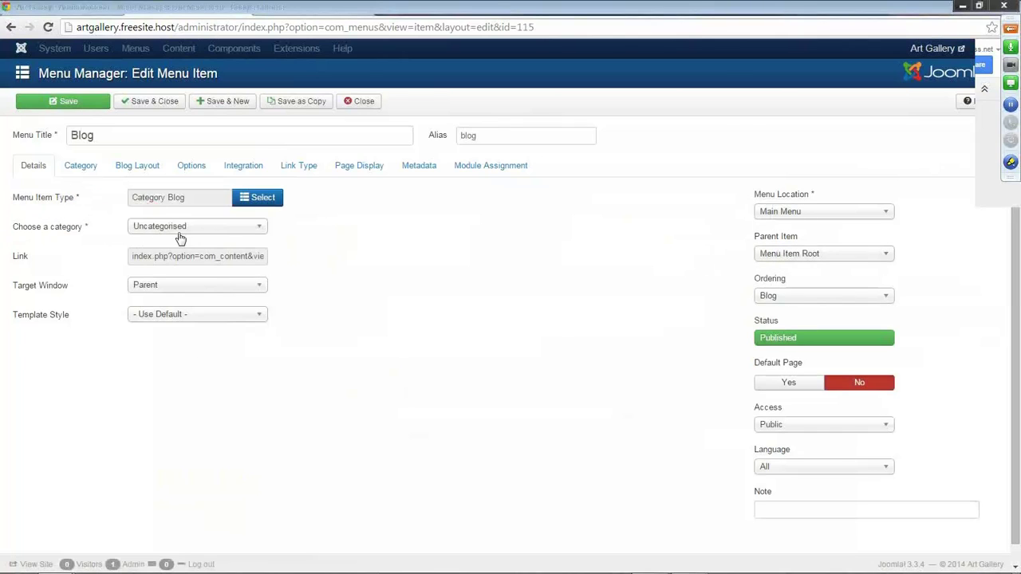
Point the Blog menu item at the Art Gallery Blog category and save.
click(254, 233)
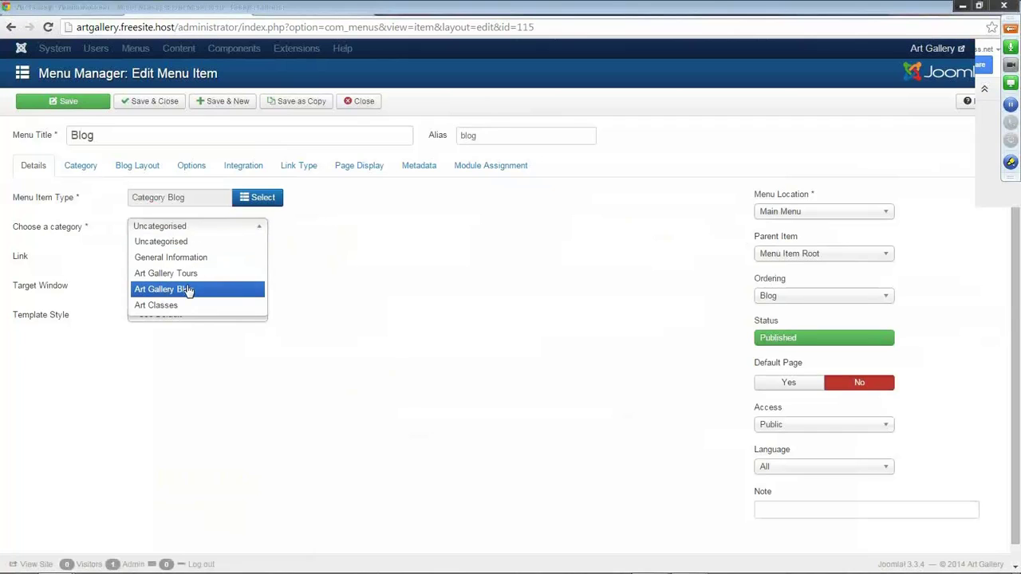
click(189, 290)
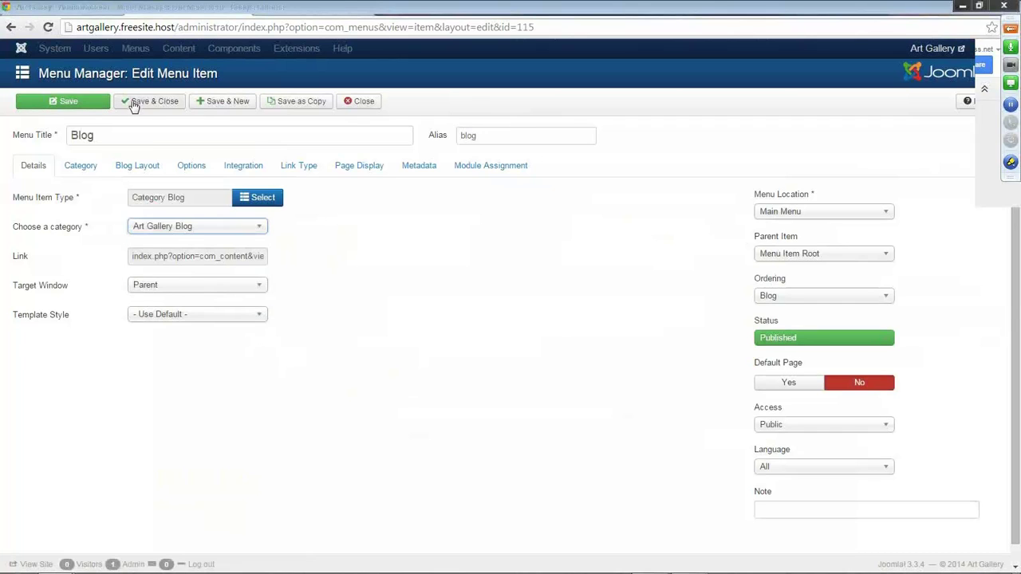
click(70, 105)
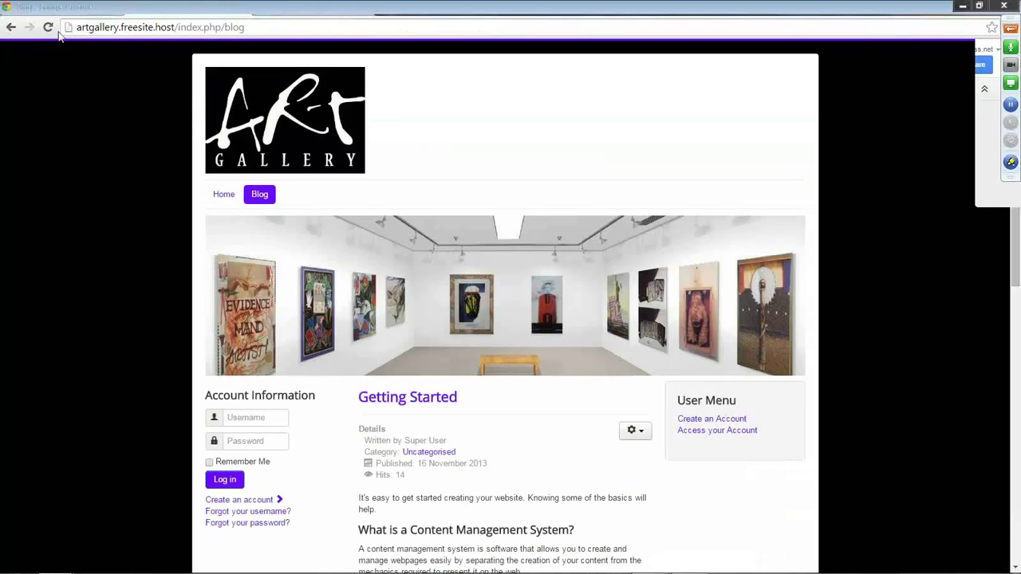
Reload the site's Blog page to confirm the new articles appear, then return to the admin.
click(47, 27)
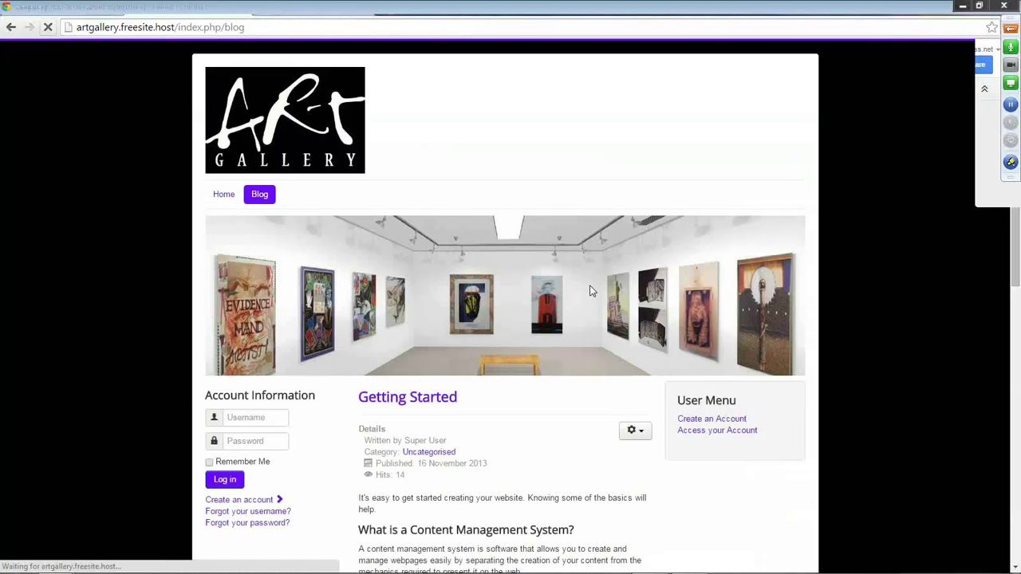
scroll(595, 387, down, 2)
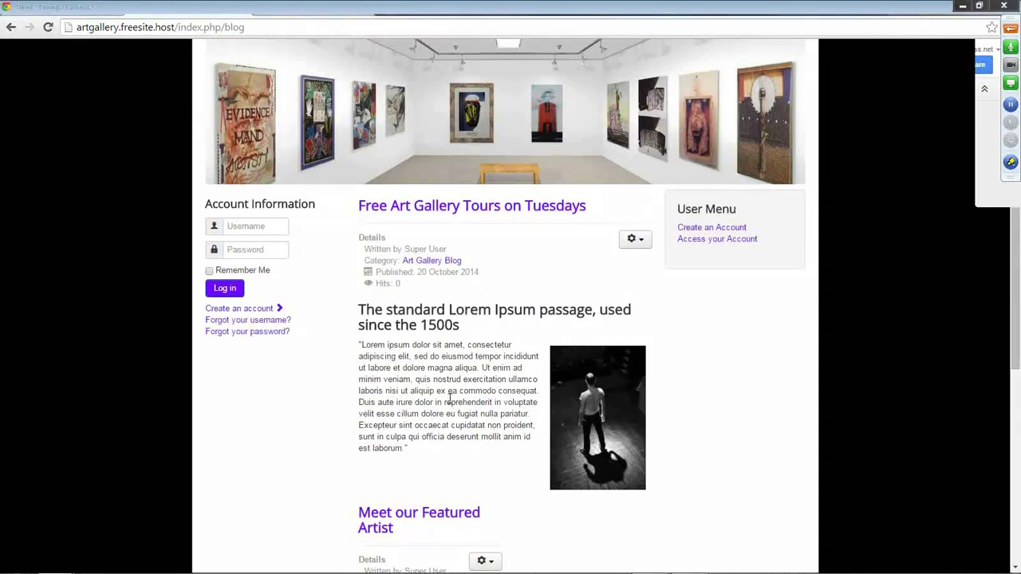
scroll(449, 401, down, 5)
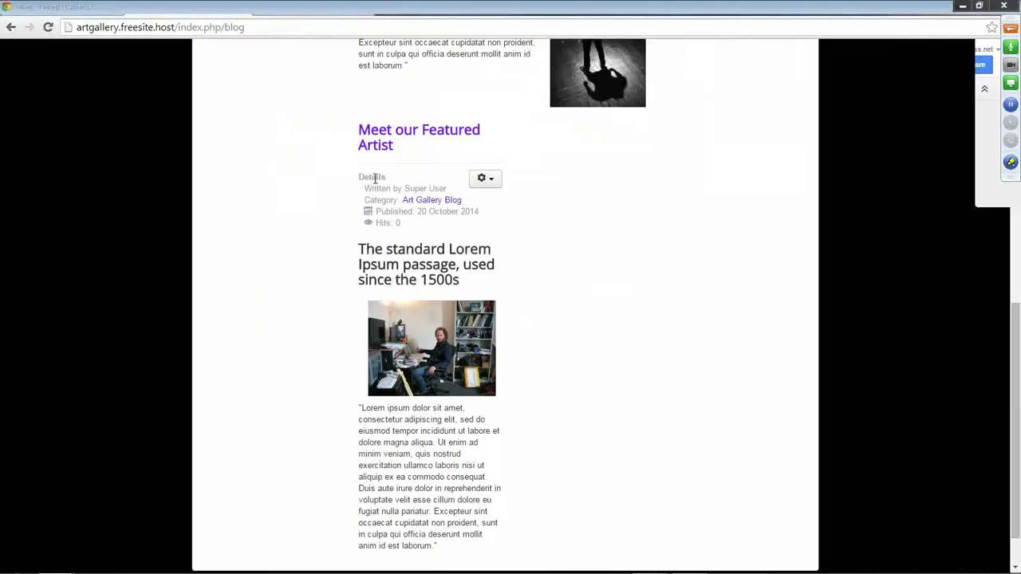
click(201, 14)
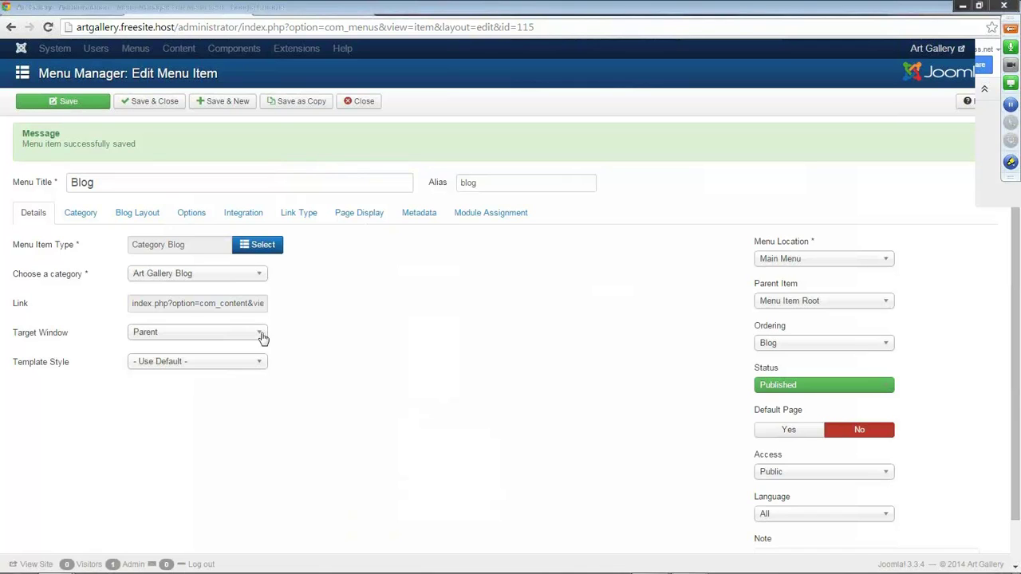
Give the Blog menu item's Blog Layout 0 leading articles, 2 intro articles and 1 column, then save.
click(146, 217)
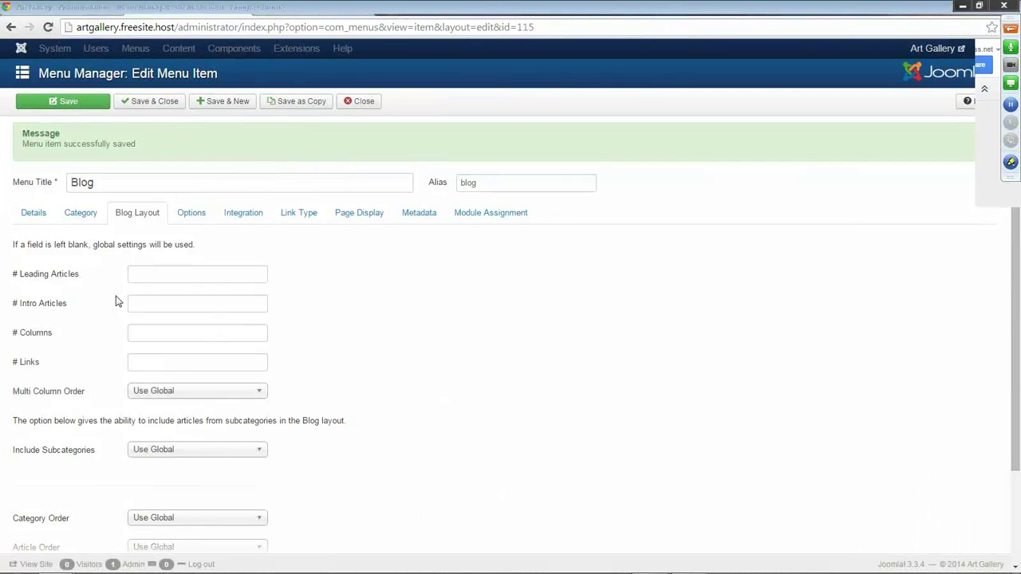
click(173, 275)
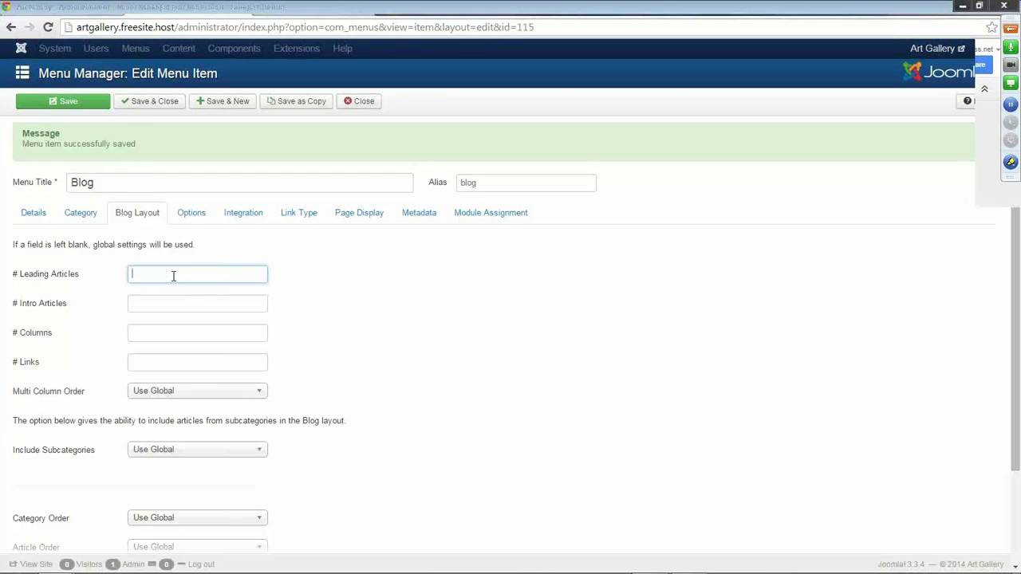
click(142, 305)
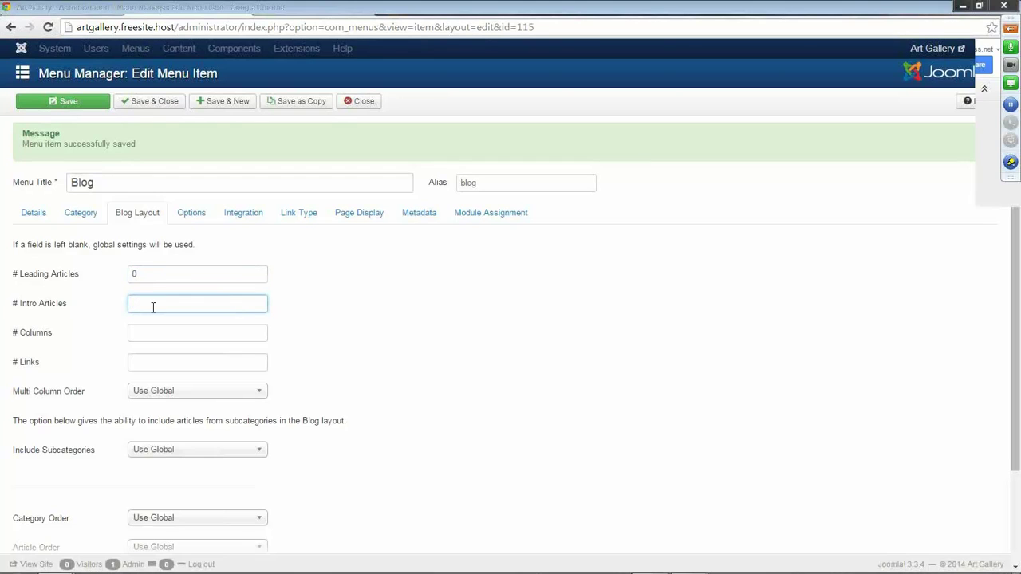
click(137, 338)
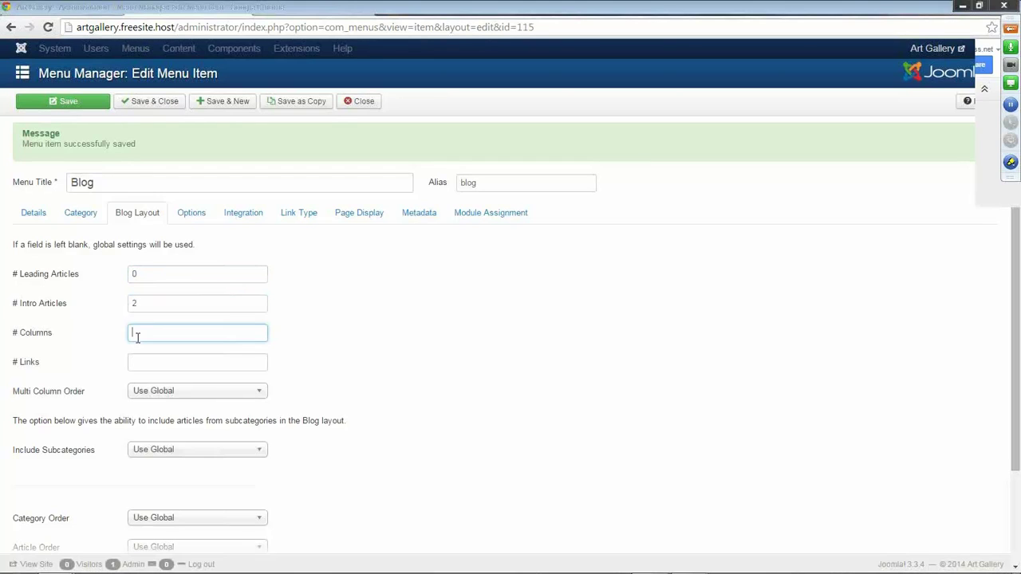
text(1)
click(81, 104)
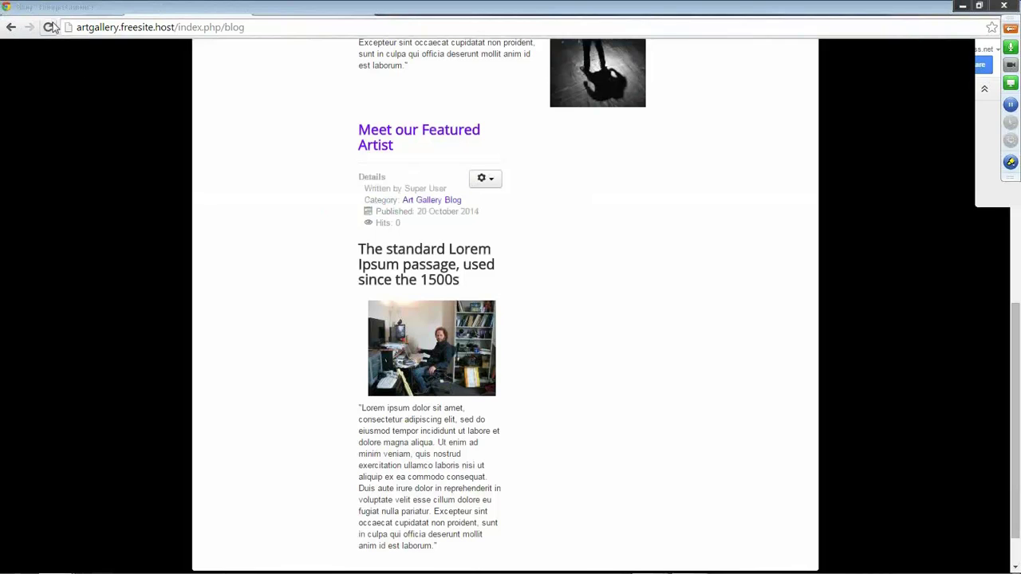
Reload the front-end blog page to check the new layout, then return to the menu item.
click(47, 28)
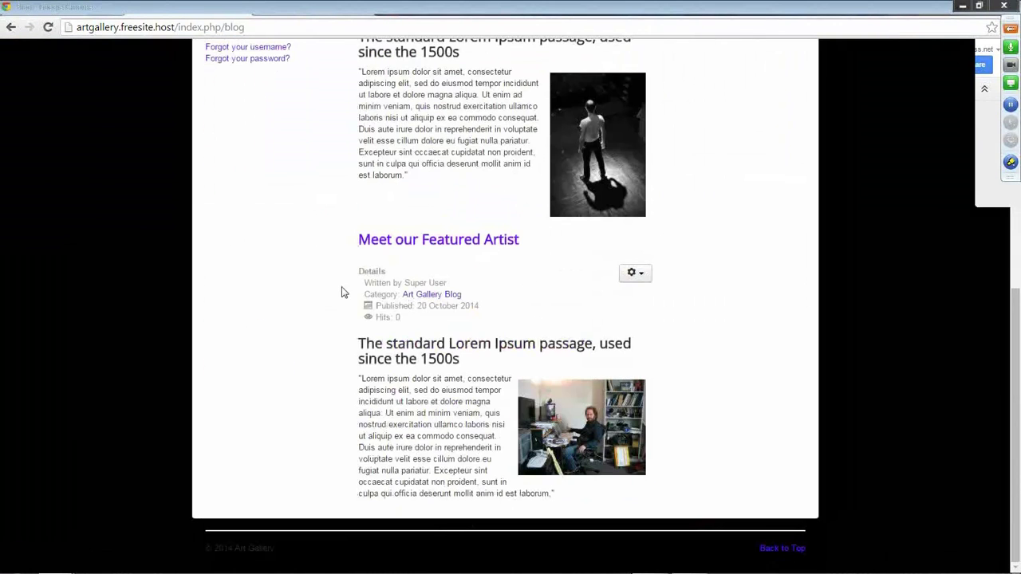
scroll(342, 292, up, 3)
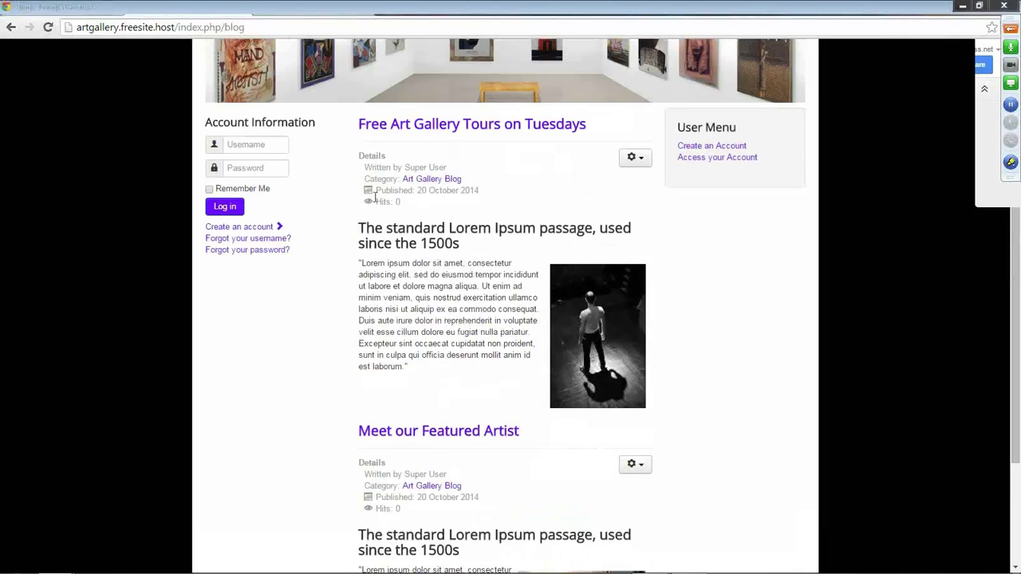
scroll(332, 340, down, 3)
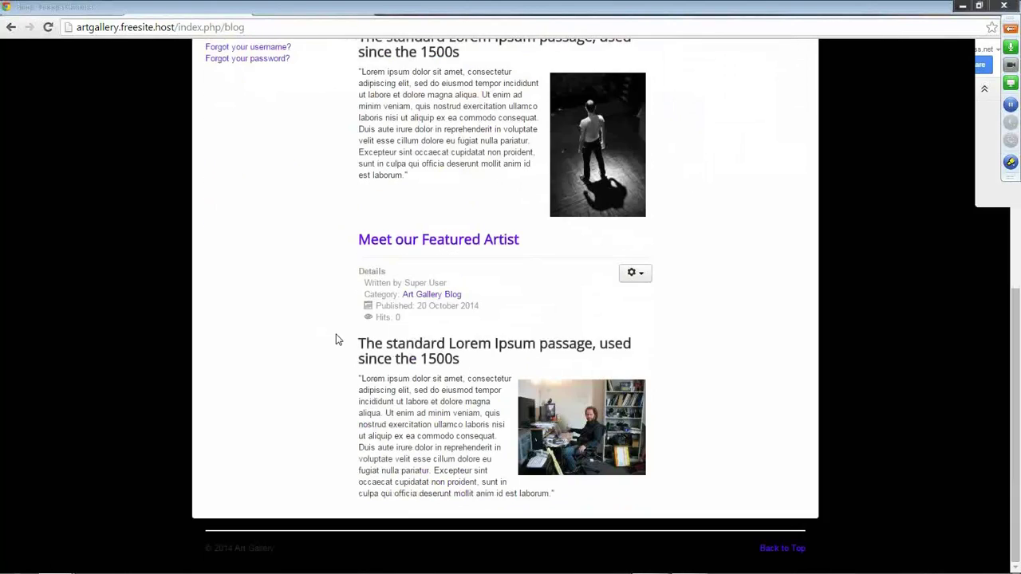
scroll(336, 333, up, 7)
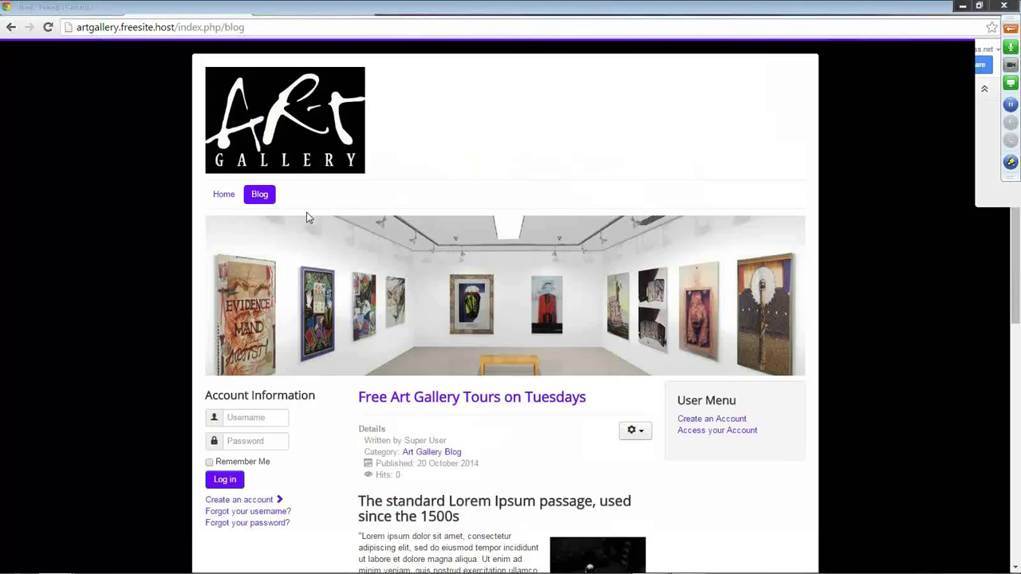
click(198, 13)
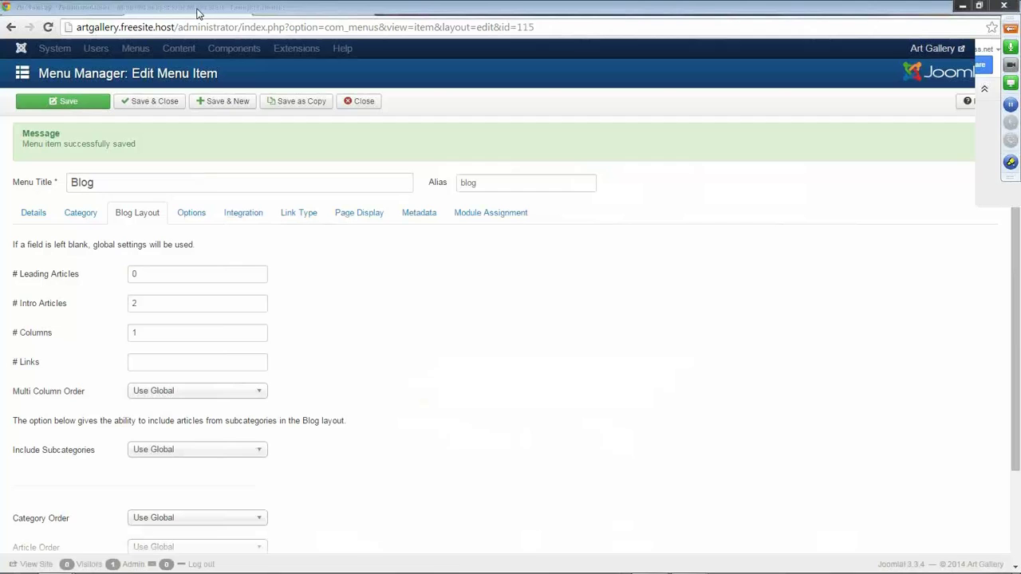
Save and close the Blog menu item and start a new article in the Article Manager.
click(150, 104)
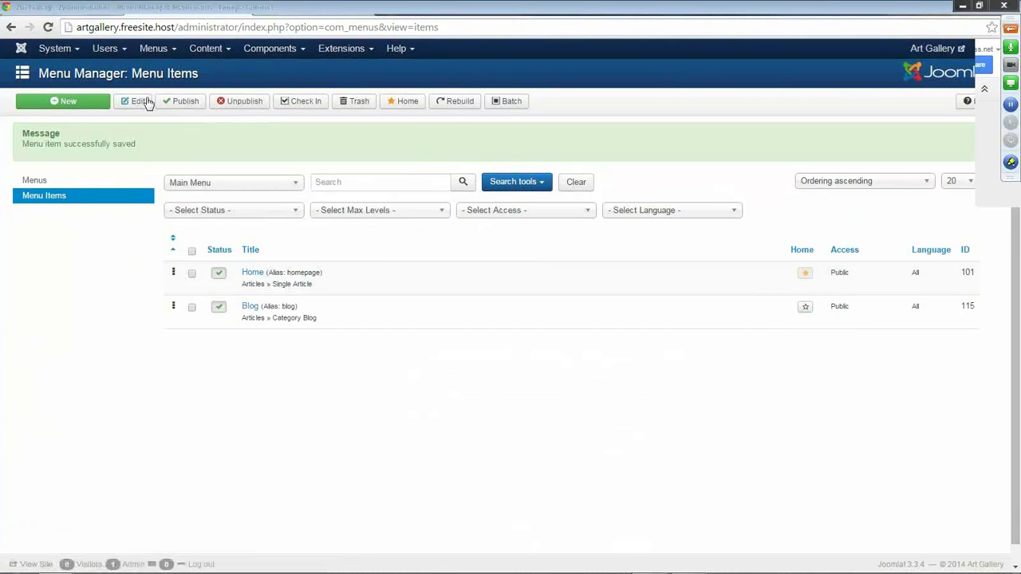
click(209, 49)
click(224, 73)
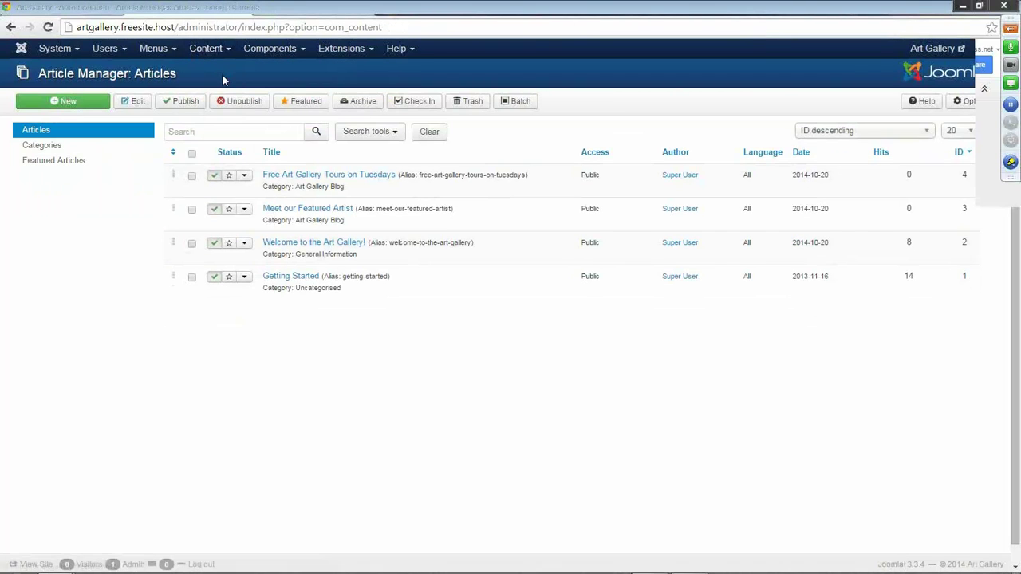
click(69, 102)
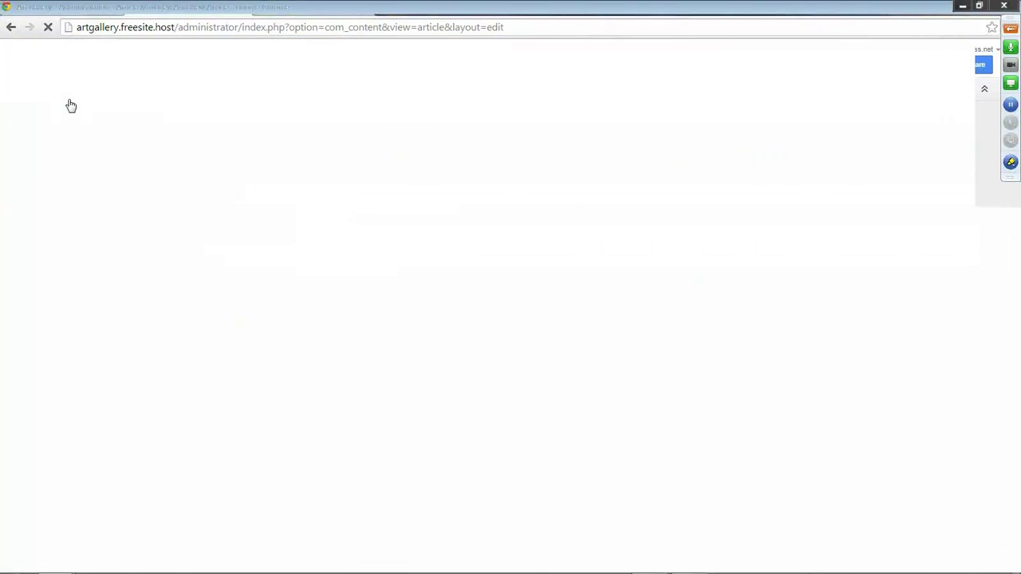
Title the article 'Drawing Class' and paste the Lorem Ipsum passage as plain text.
click(122, 138)
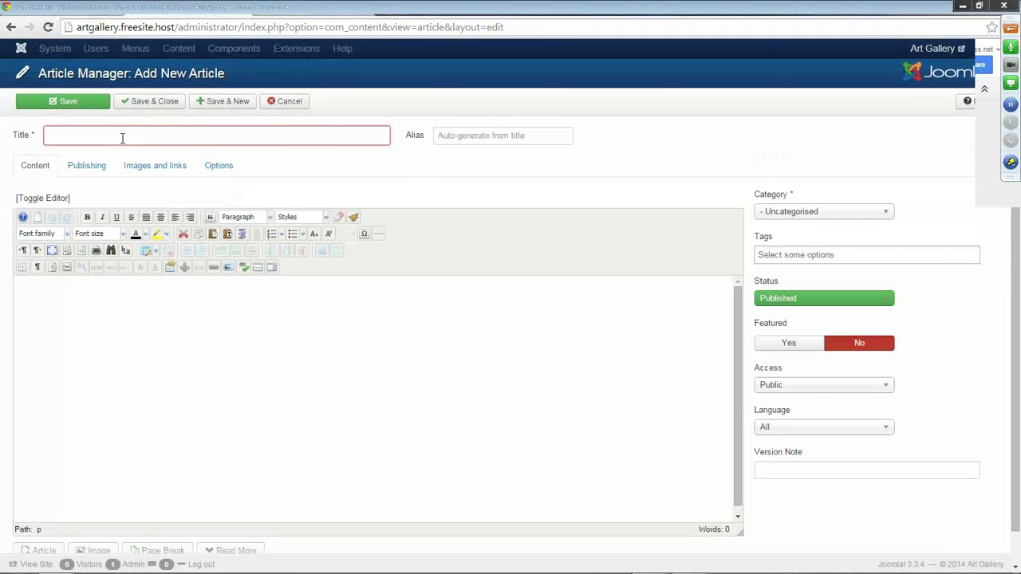
text(Drawing Class)
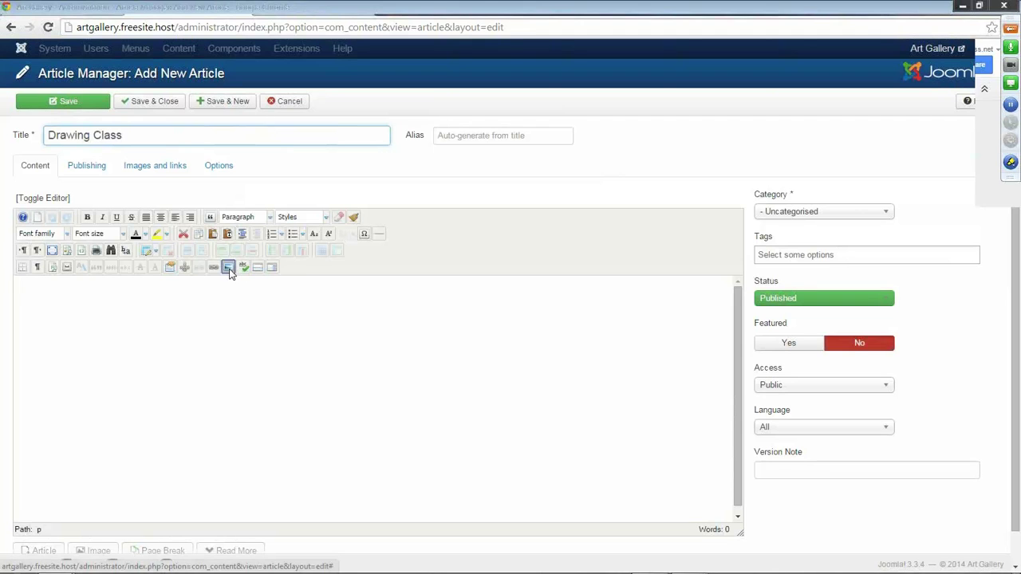
click(228, 267)
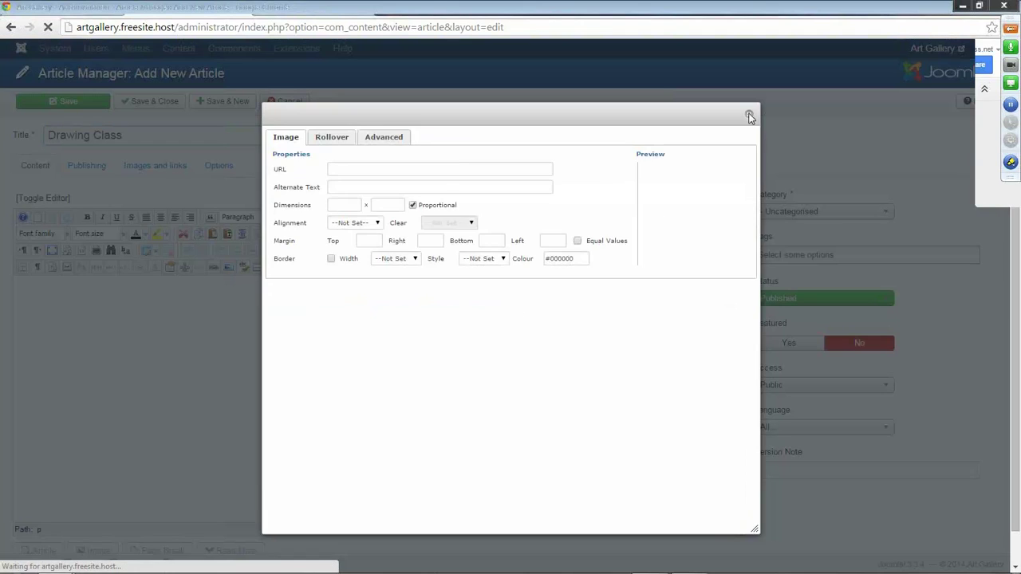
click(751, 119)
click(229, 234)
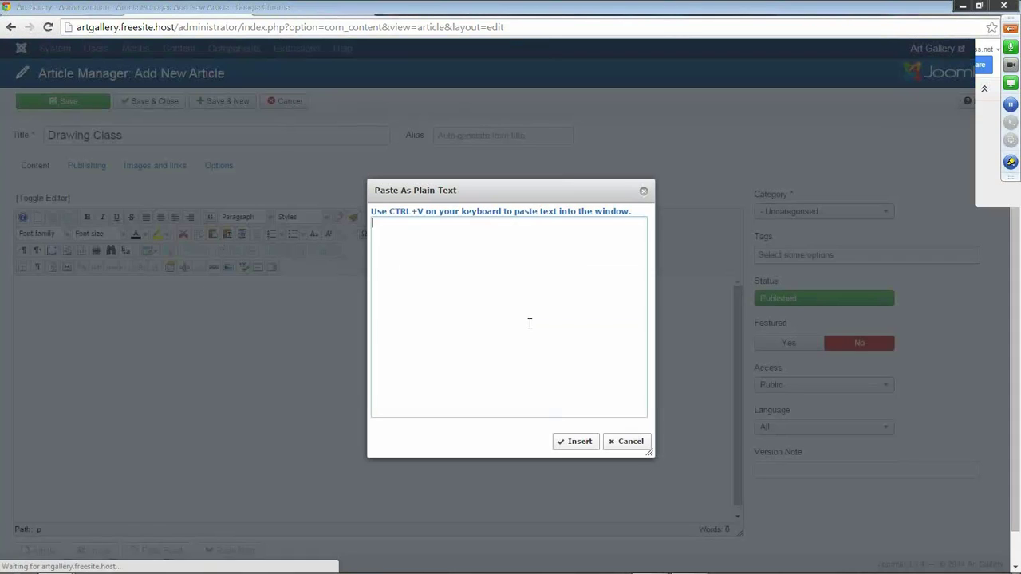
text(The standard Lorem Ipsum passage, used since the 1500s  "Lorem ipsum dolor sit amet, consectetur adipiscing elit, sed do eiusmod tempor incididunt ut labore et dolore magna aliqua. Ut enim ad minim veniam, quis nostrud exercitation ullamco laboris nisi ut aliquip ex ea commodo consequat. Duis aute irure dolor in reprehenderit in voluptate velit esse cillum dolore eu fugiat nulla pariatur. Excepteur sint occaecat cupidatat non proident, sunt in culpa qui officia deserunt mollit anim id est laborum.")
click(576, 441)
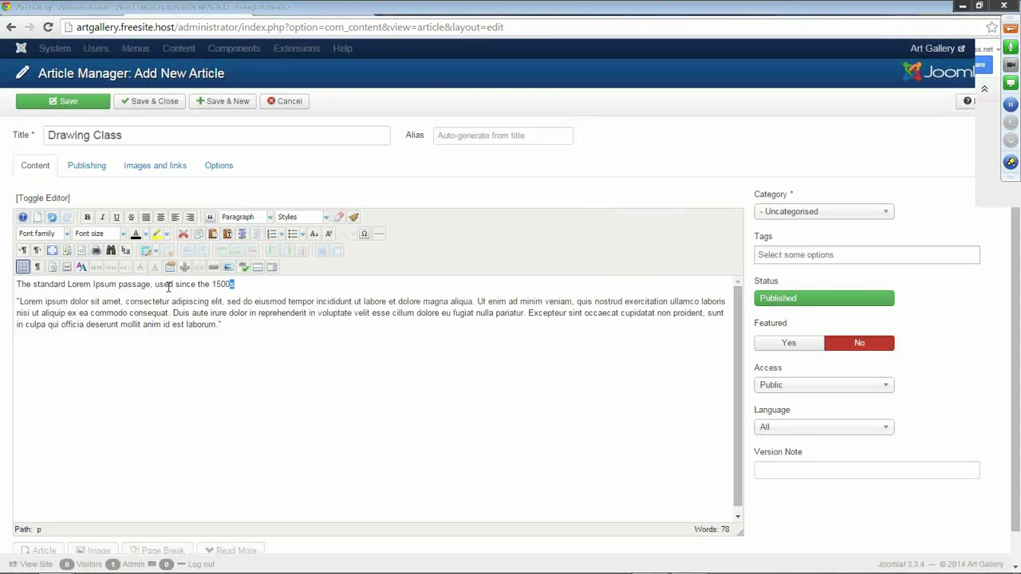
Format the article's first line as Heading 2.
drag(169, 287, 18, 285)
click(271, 220)
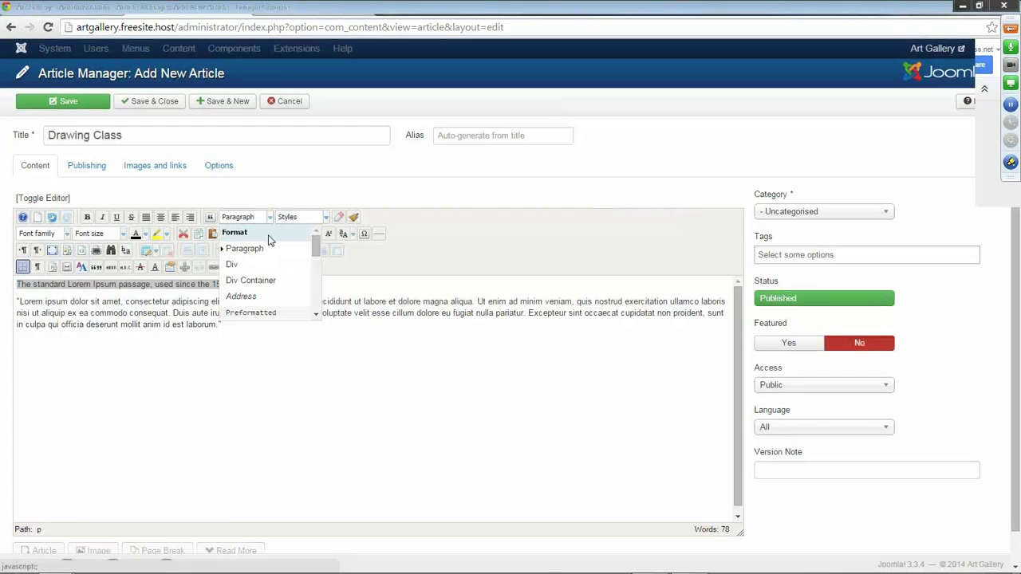
scroll(269, 239, down, 2)
click(269, 281)
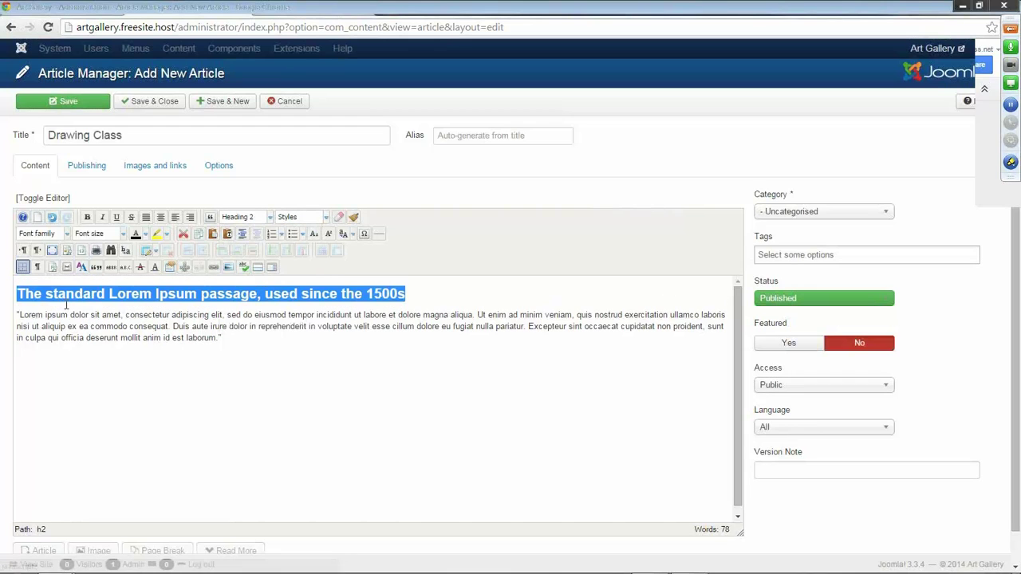
click(18, 315)
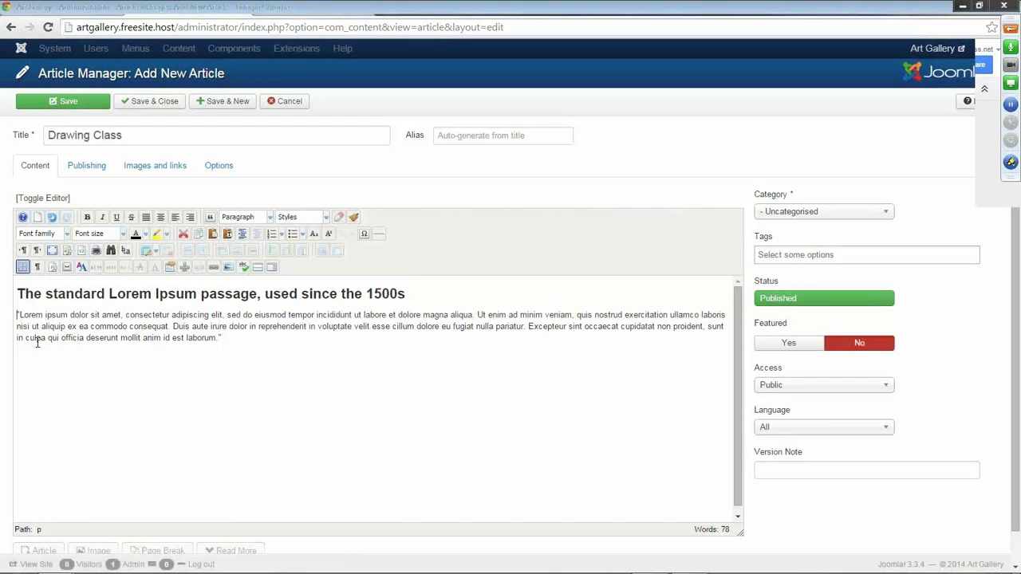
Insert drawingclass.jpg left-aligned at the start of the Lorem paragraph.
click(229, 268)
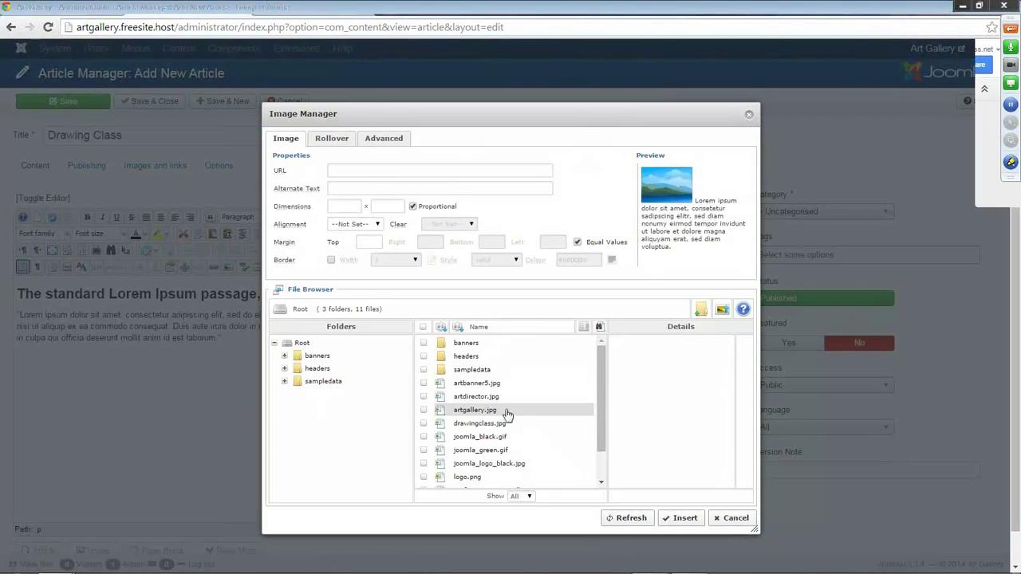
click(495, 424)
click(378, 227)
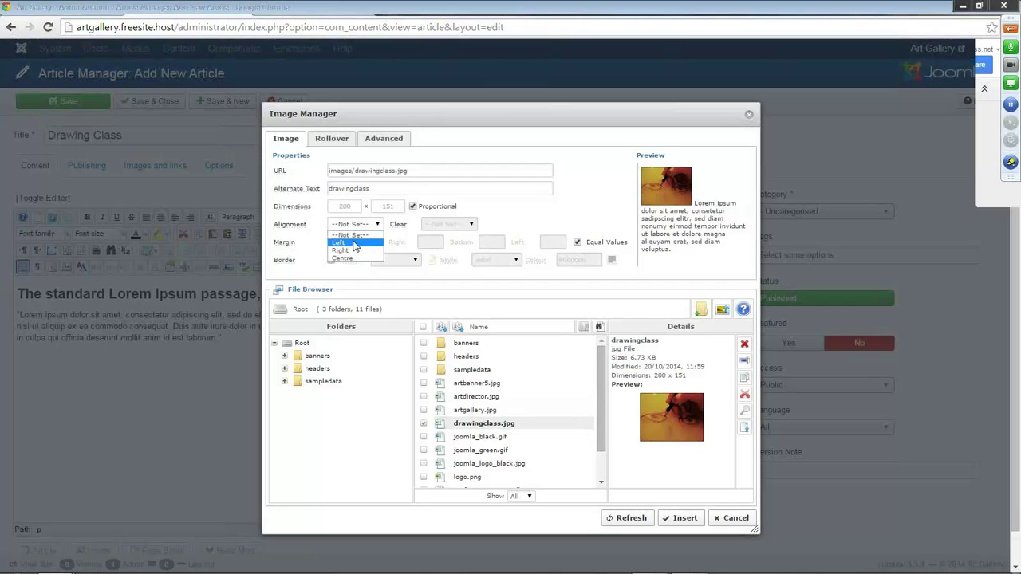
click(355, 246)
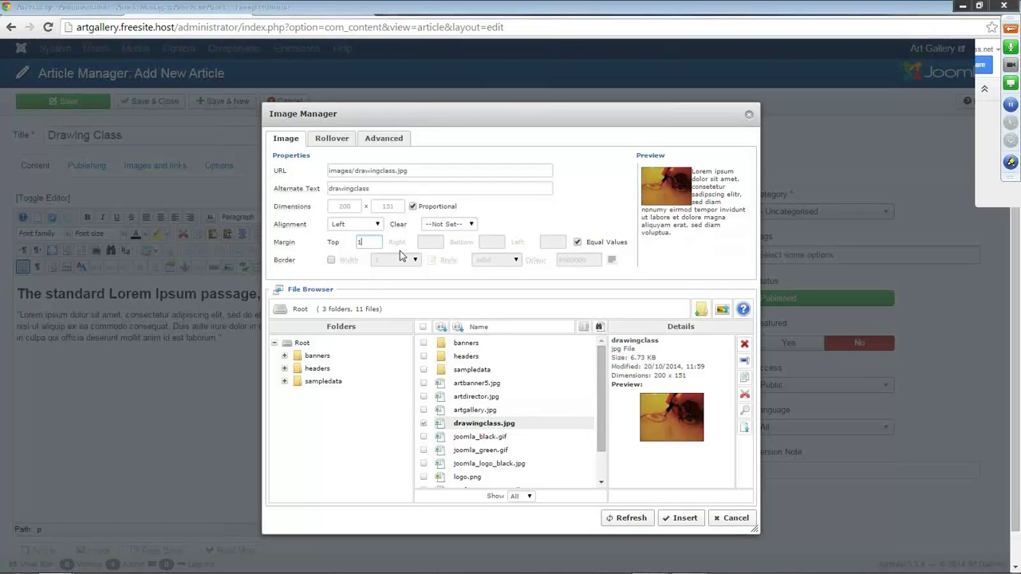
text(1)
click(684, 518)
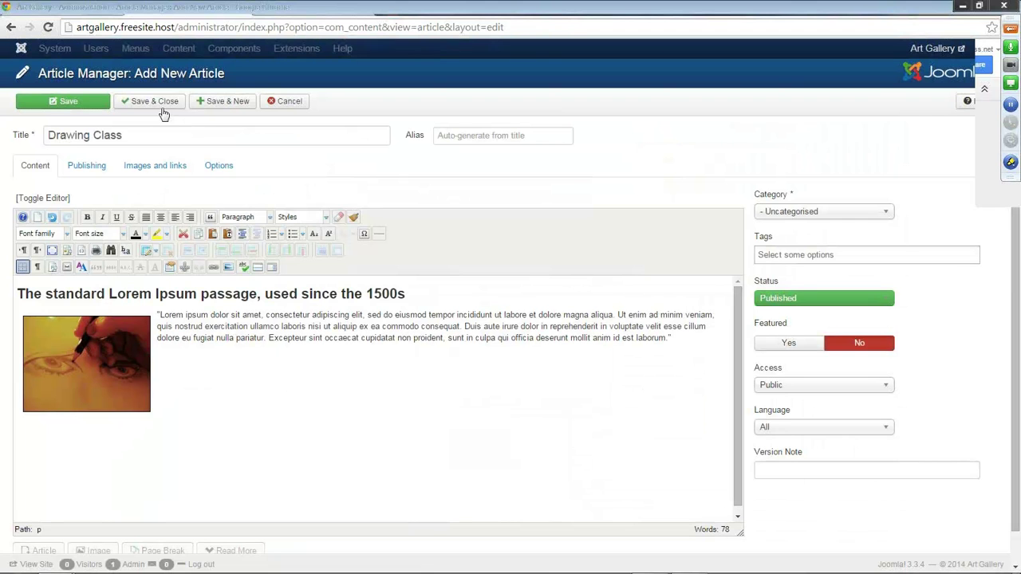
Set the category to Art Classes and Save & Close the Drawing Class article.
click(888, 216)
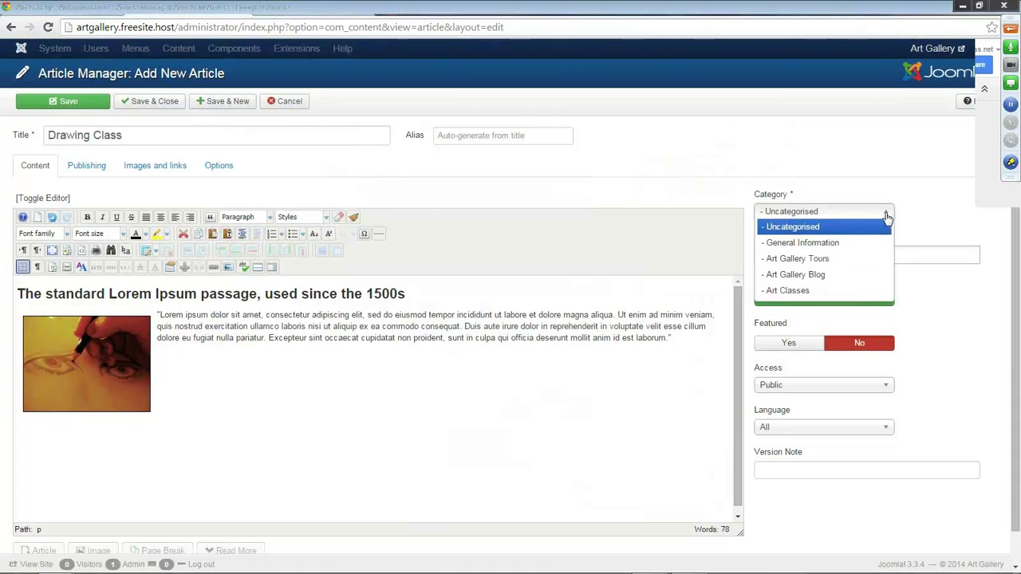
click(792, 291)
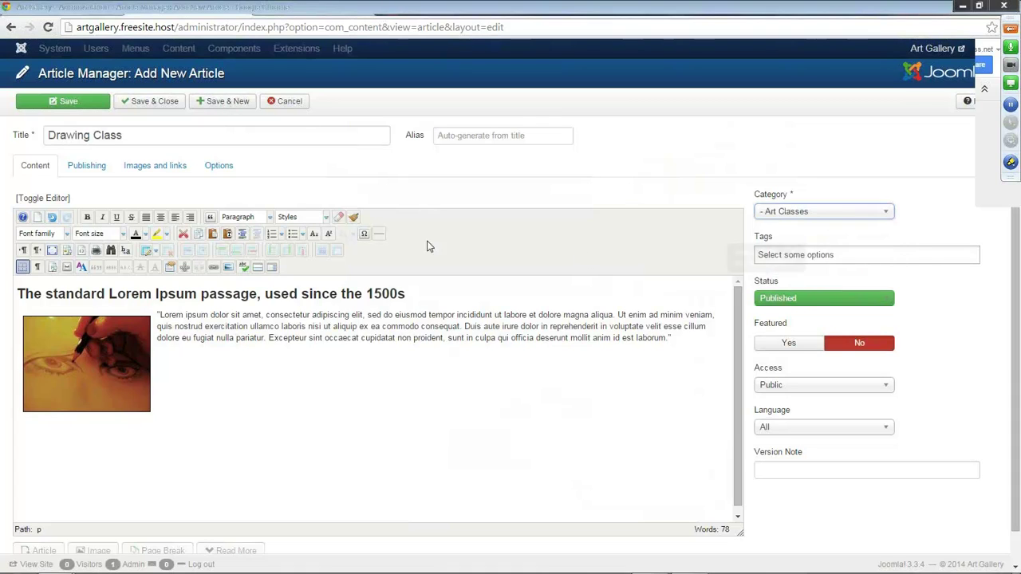
click(142, 105)
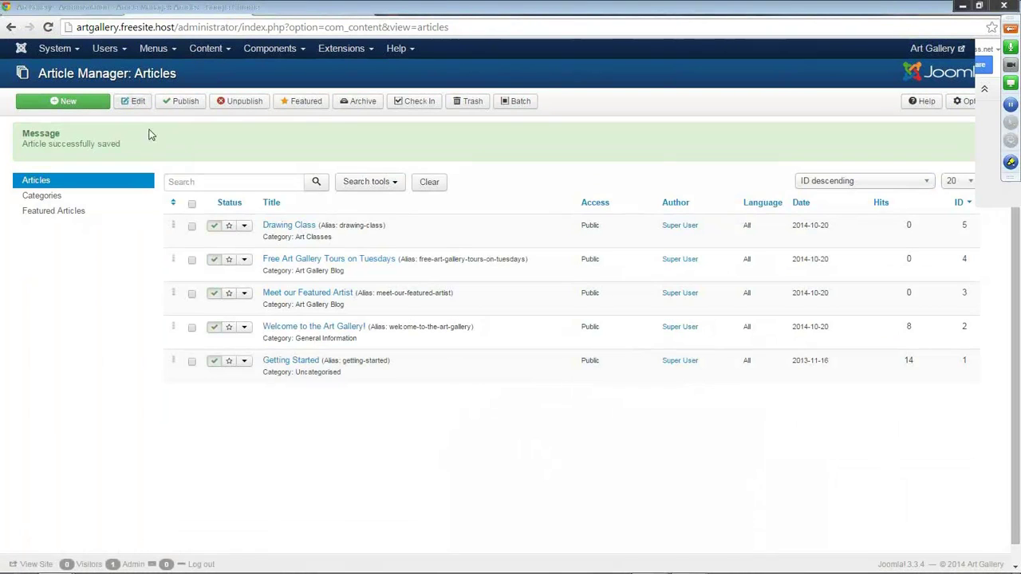
click(67, 103)
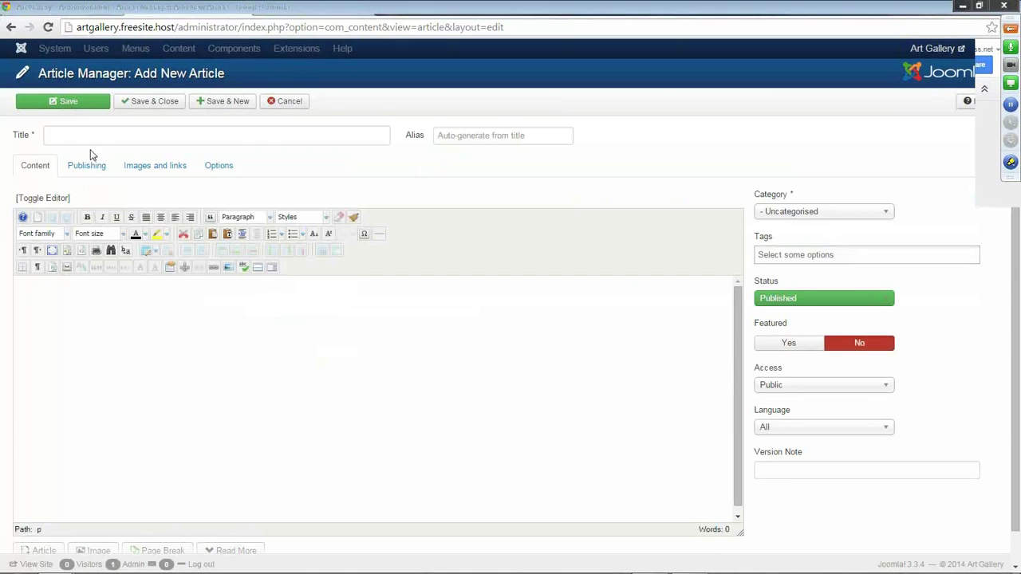
Title the new article 'Sculpting Class' and set its category to Art Classes.
click(88, 135)
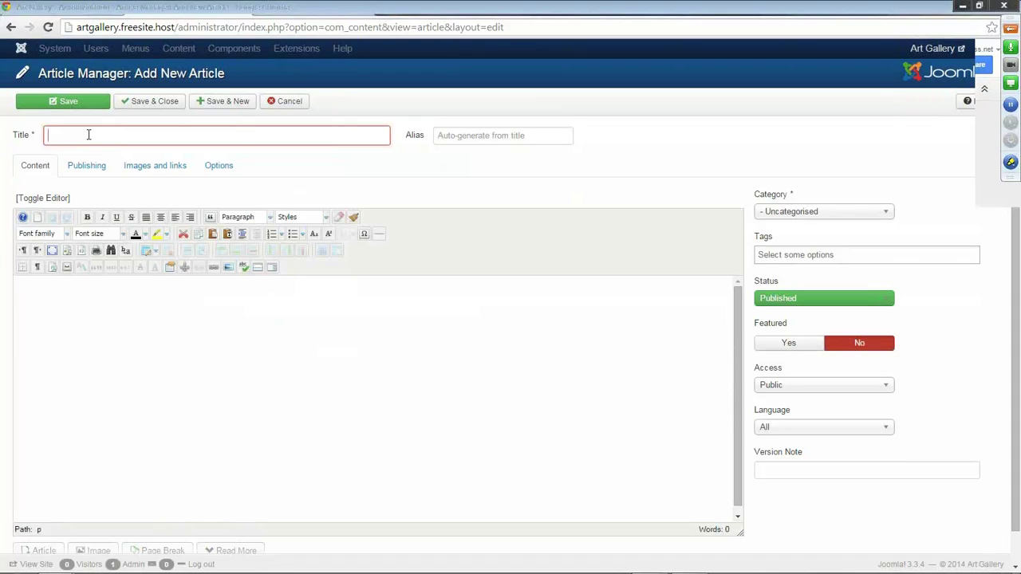
text(Sculpting Class)
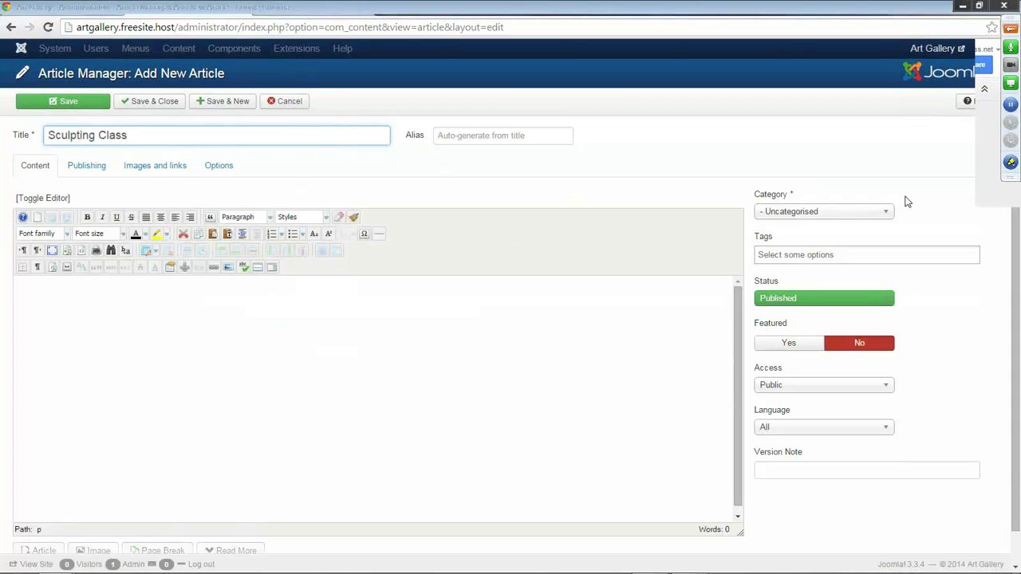
click(884, 213)
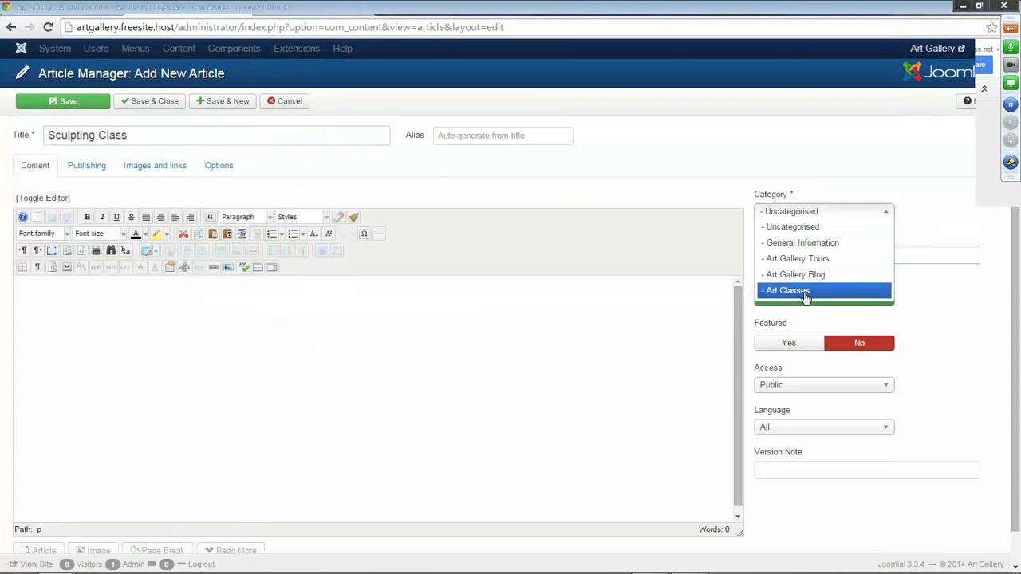
click(806, 292)
Paste the Lorem Ipsum passage as plain text and make its first line Heading 2.
click(130, 288)
click(233, 238)
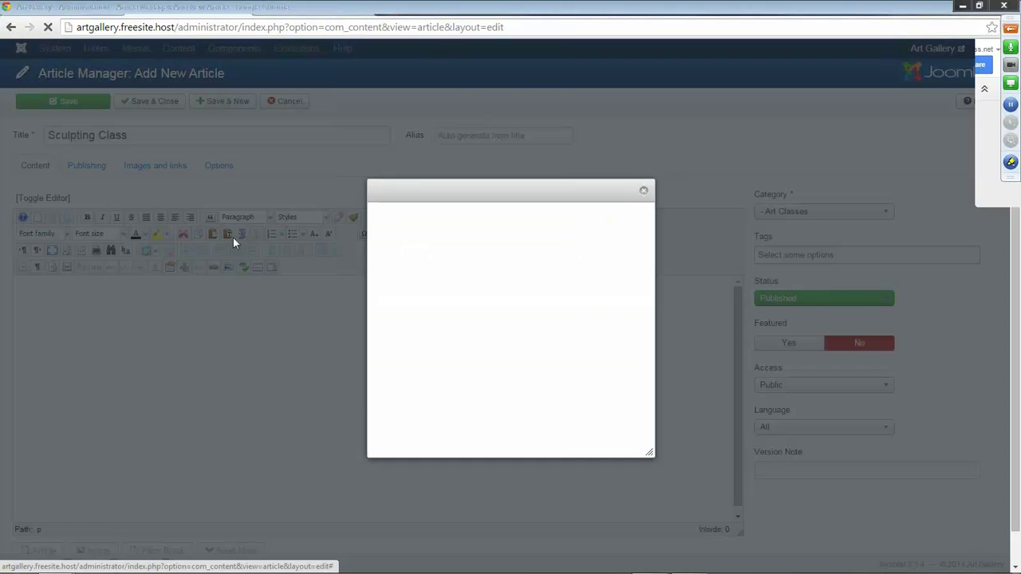
text(The standard Lorem Ipsum passage, used since the 1500s "Lorem ipsum dolor sit amet, consectetur adipiscing elit, sed do eiusmod tempor incididunt ut labore et dolore magna aliqua. Ut enim ad minim veniam, quis nostrud exercitation ullamco laboris nisi ut aliquip ex ea commodo consequat. Duis aute irure dolor in reprehenderit in voluptate velit esse cillum dolore eu fugiat nulla pariatur. Excepteur sint occaecat cupidatat non proident, sunt in culpa qui officia deserunt mollit anim id est laborum.")
click(576, 442)
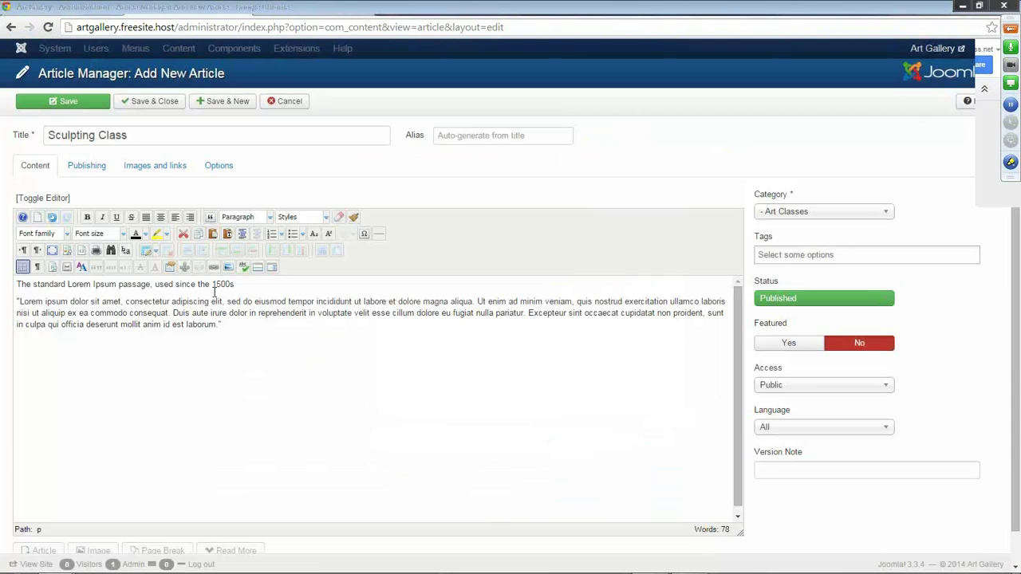
drag(235, 284, 14, 284)
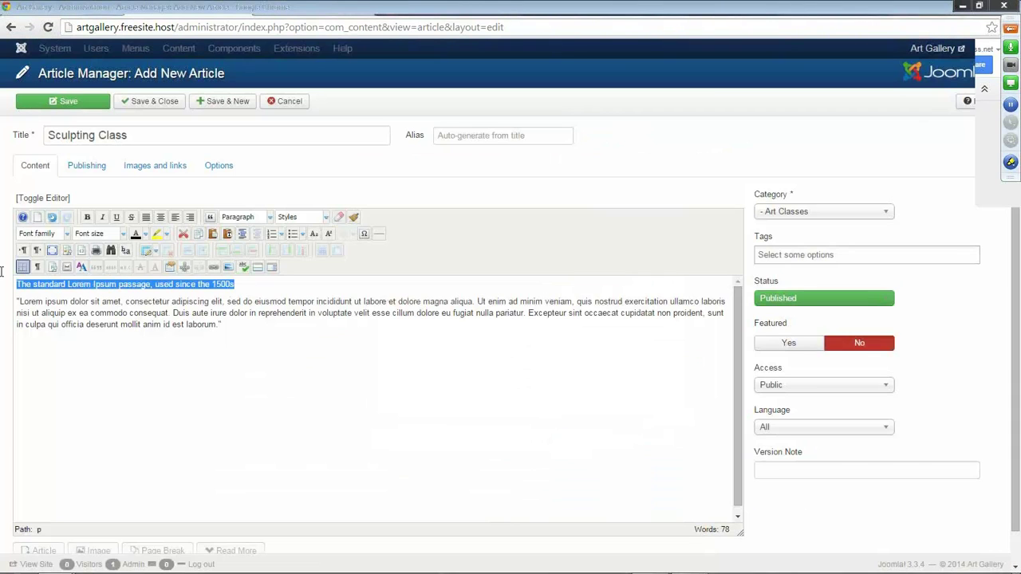
click(263, 219)
scroll(265, 263, down, 2)
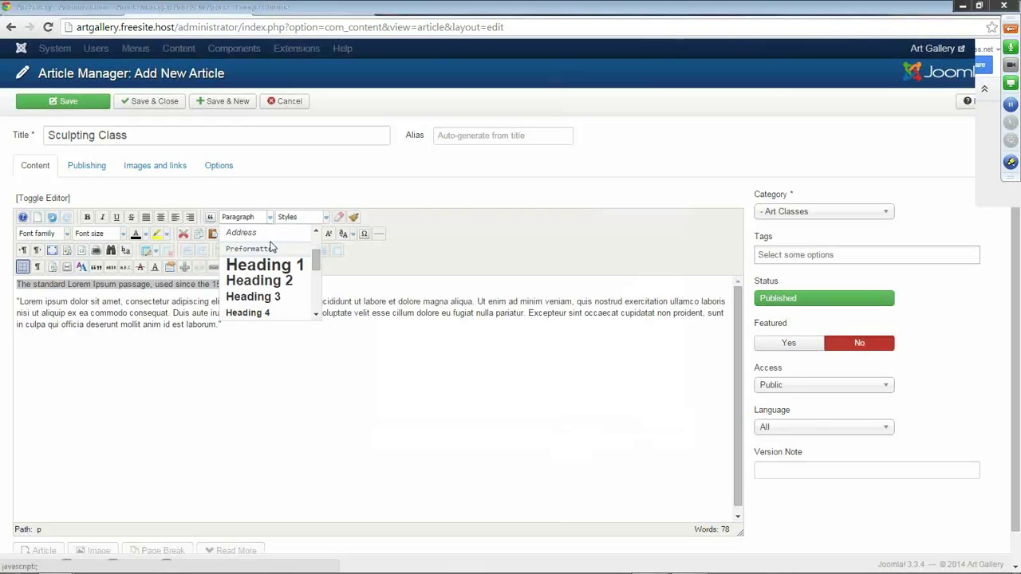
click(257, 281)
click(14, 315)
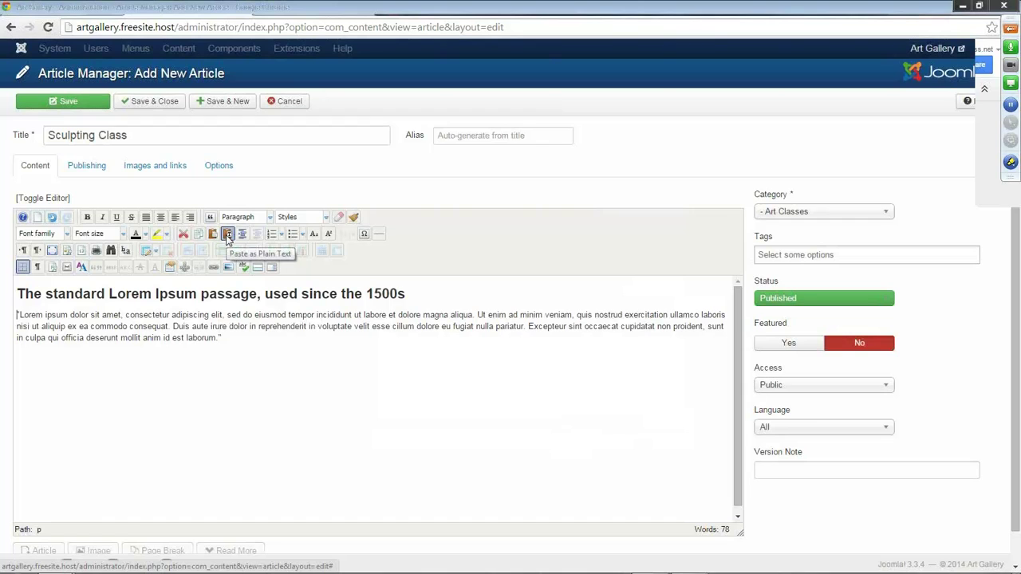
Insert sculpturesmall.jpg right-aligned with margin 10, then Save & New.
click(229, 267)
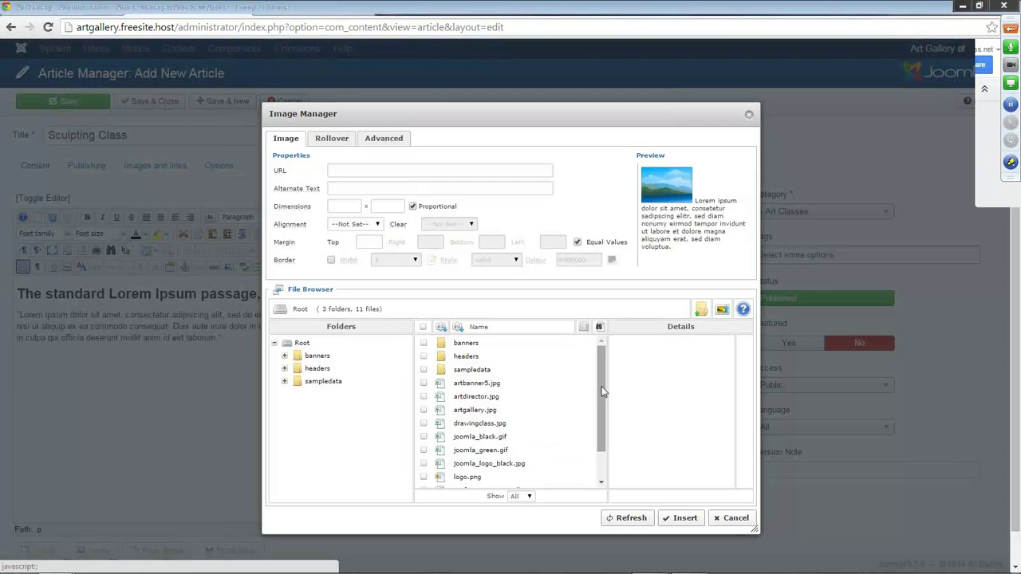
drag(602, 404, 603, 432)
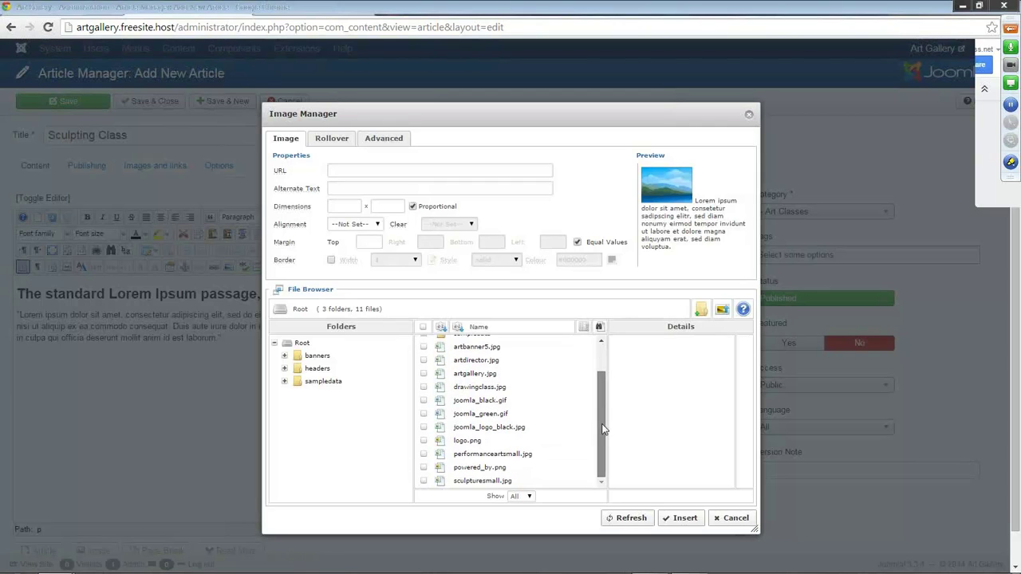
click(487, 481)
click(379, 225)
click(372, 249)
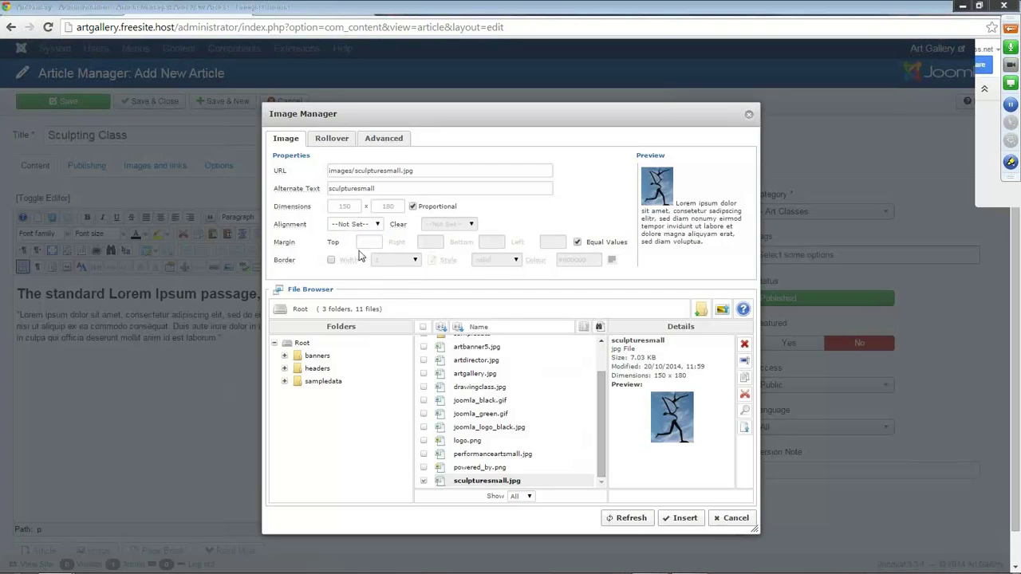
click(372, 242)
text(10)
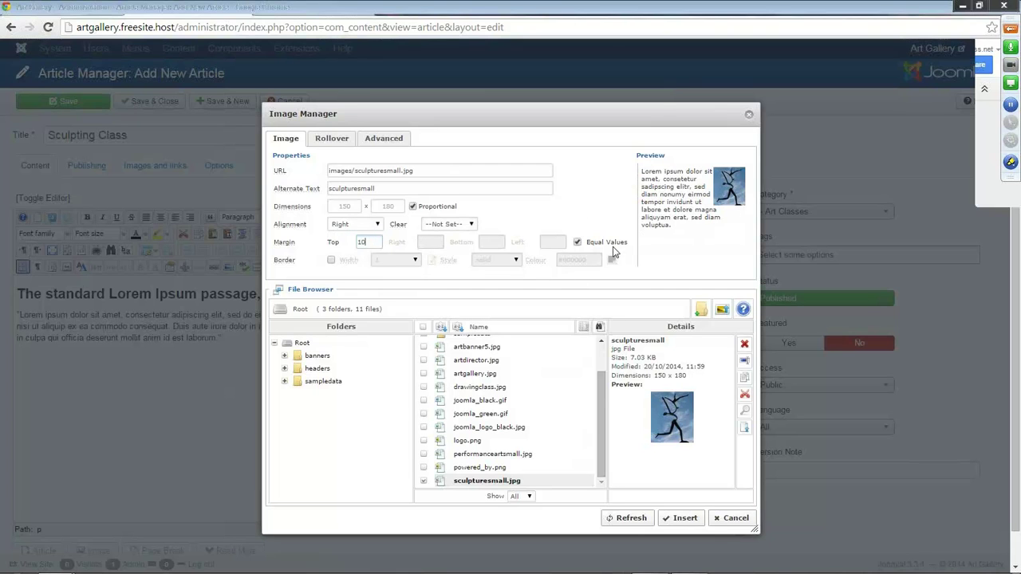
click(673, 520)
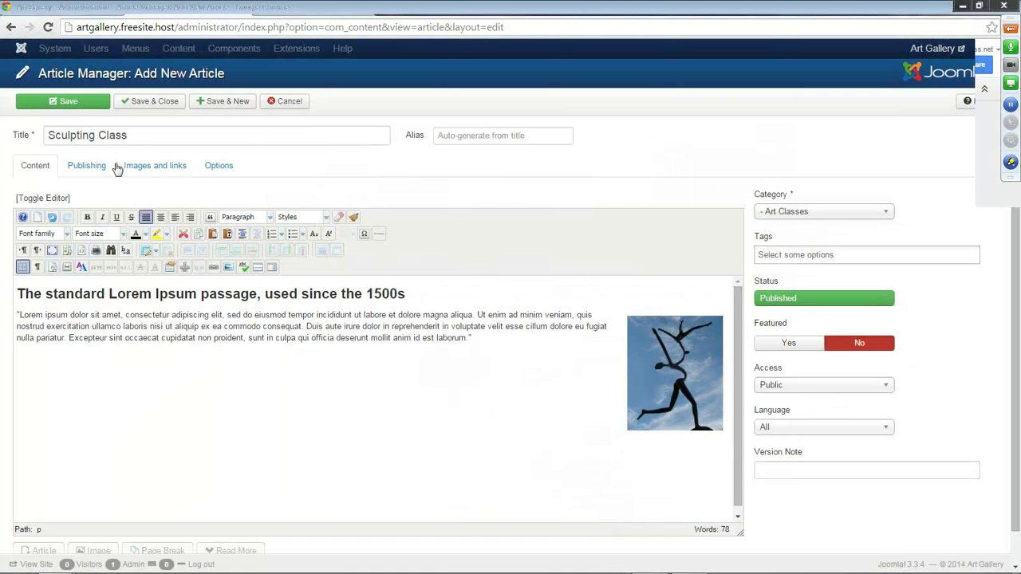
click(211, 104)
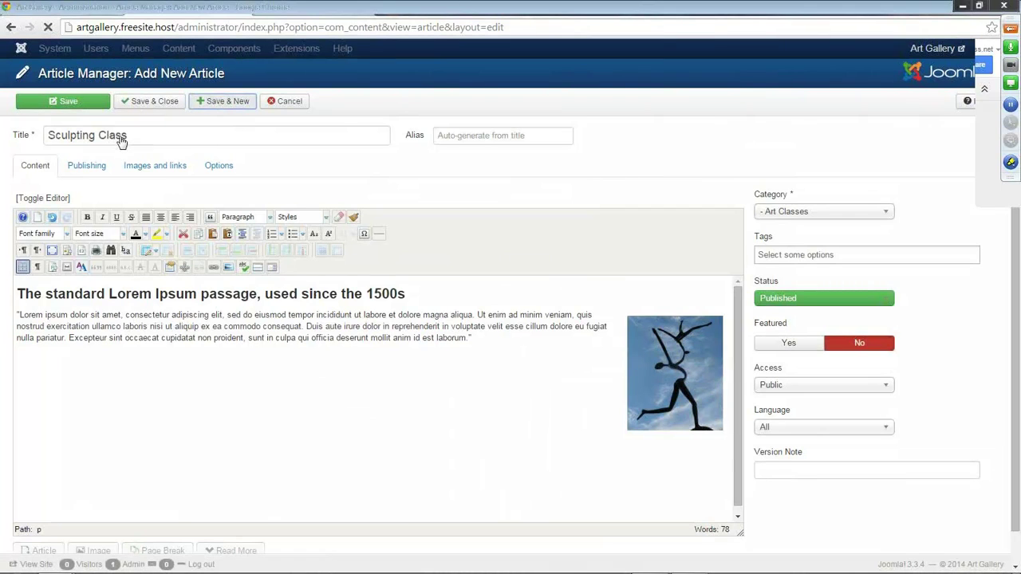
click(85, 182)
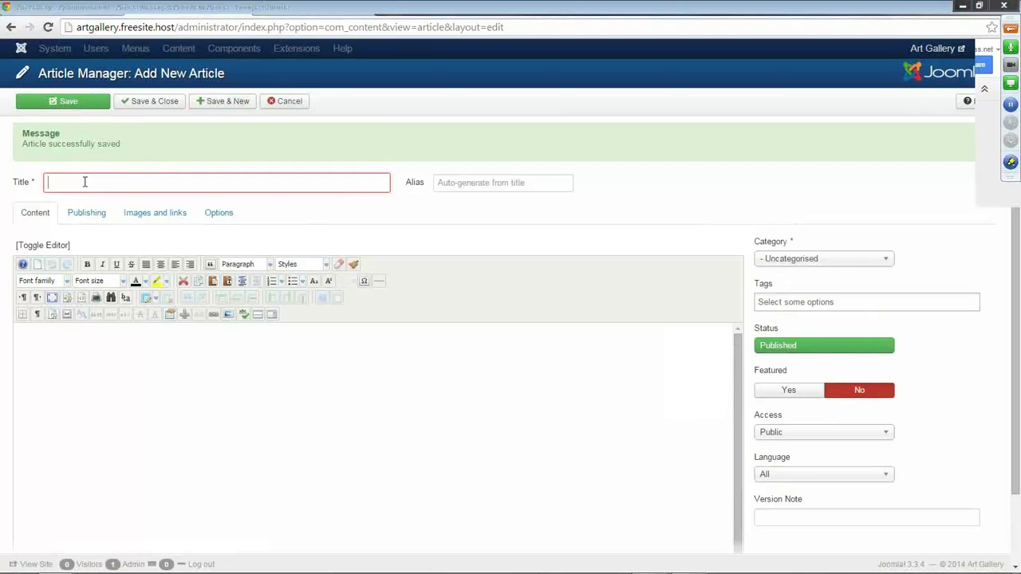
Title the article 'Drama Class' and paste the Lorem Ipsum passage as plain text.
text(Drama Class)
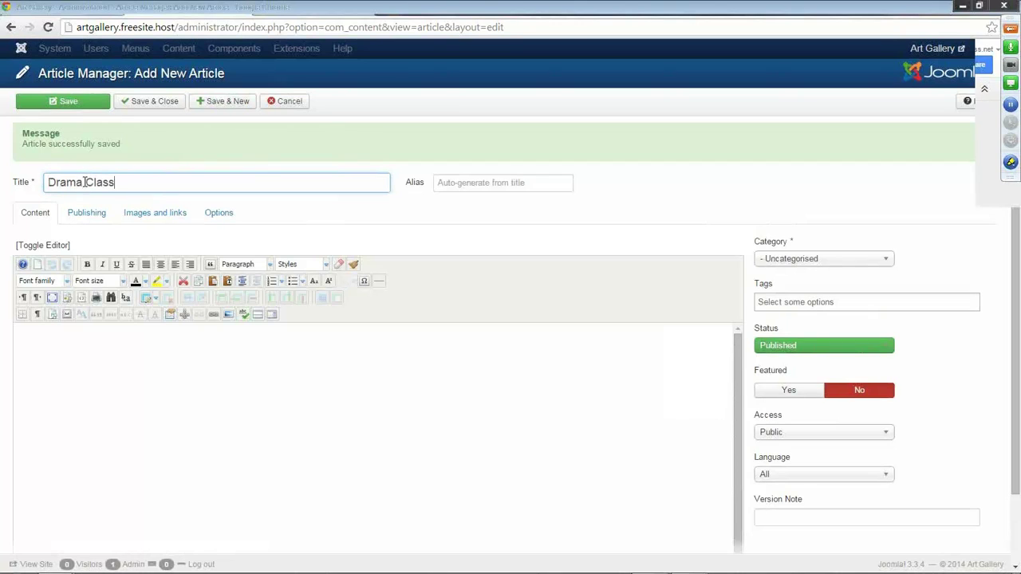
click(228, 281)
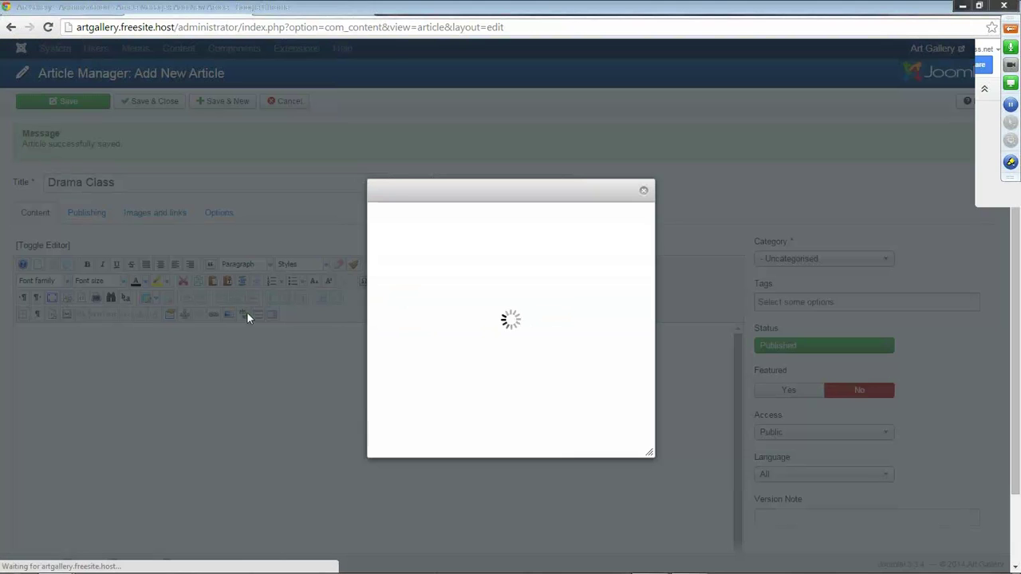
text(The standard Lorem Ipsum passage, used since the 1500s  "Lorem ipsum dolor sit amet, consectetur adipiscing elit, sed do eiusmod tempor incididunt ut labore et dolore magna aliqua. Ut enim ad minim veniam, quis nostrud exercitation ullamco laboris nisi ut aliquip ex ea commodo consequat. Duis aute irure dolor in reprehenderit in voluptate velit esse cillum dolore eu fugiat nulla pariatur. Excepteur sint occaecat cupidatat non proident, sunt in culpa qui officia deserunt mollit anim id est laborum.")
click(575, 441)
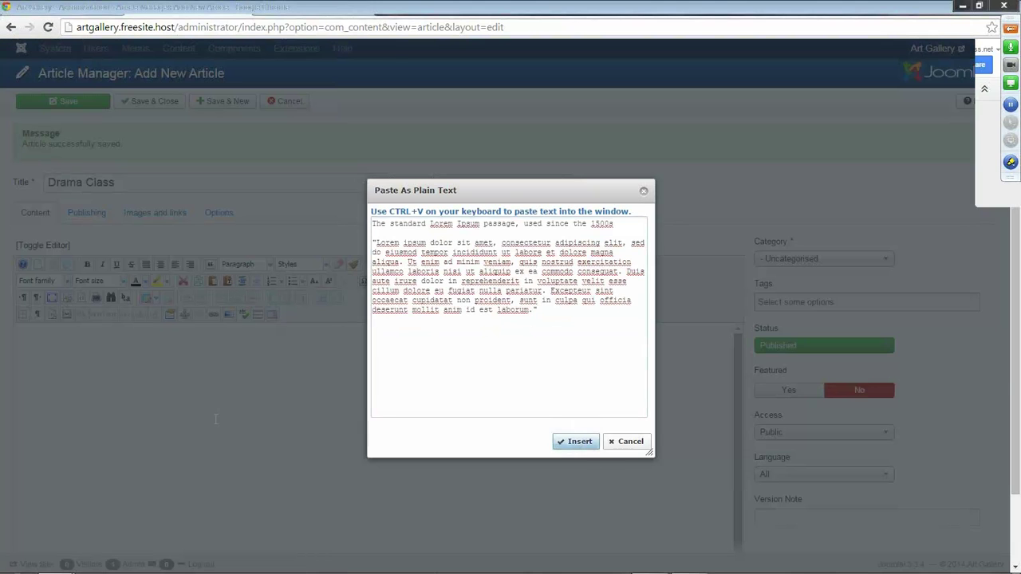
Format the Drama Class article's first line as Heading 2.
drag(204, 330, 46, 330)
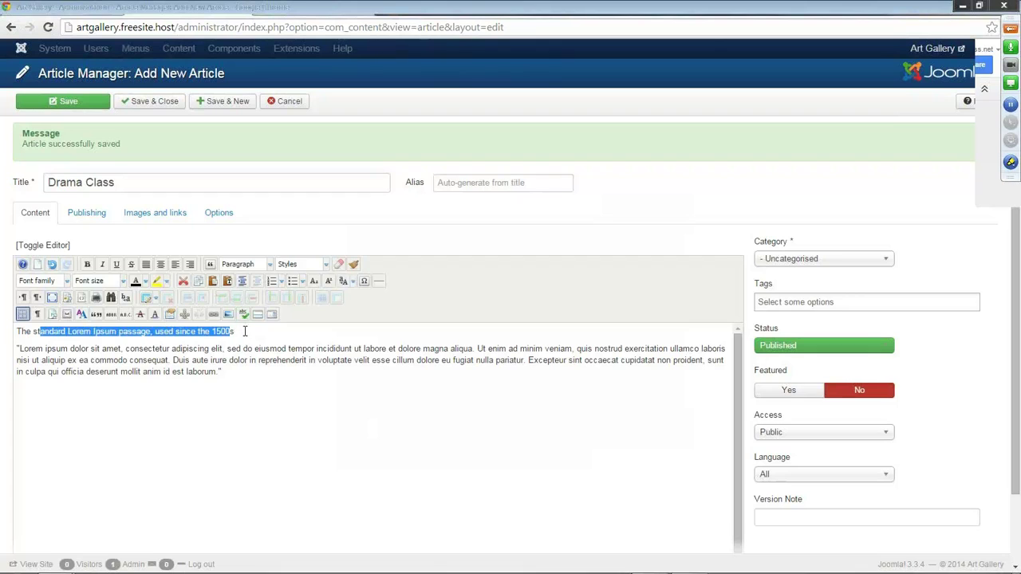
drag(245, 331, 6, 322)
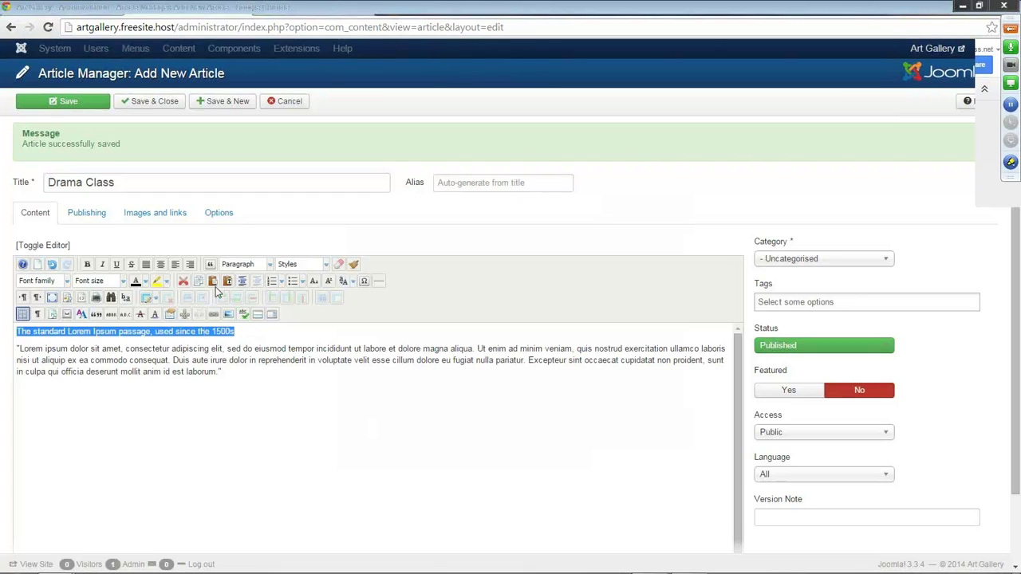
click(271, 267)
click(257, 328)
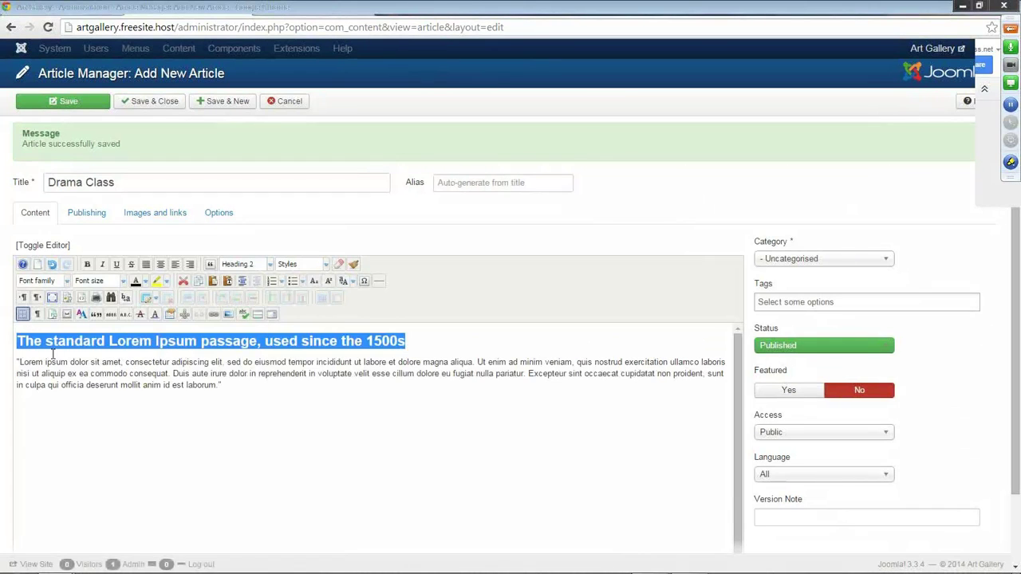
click(18, 361)
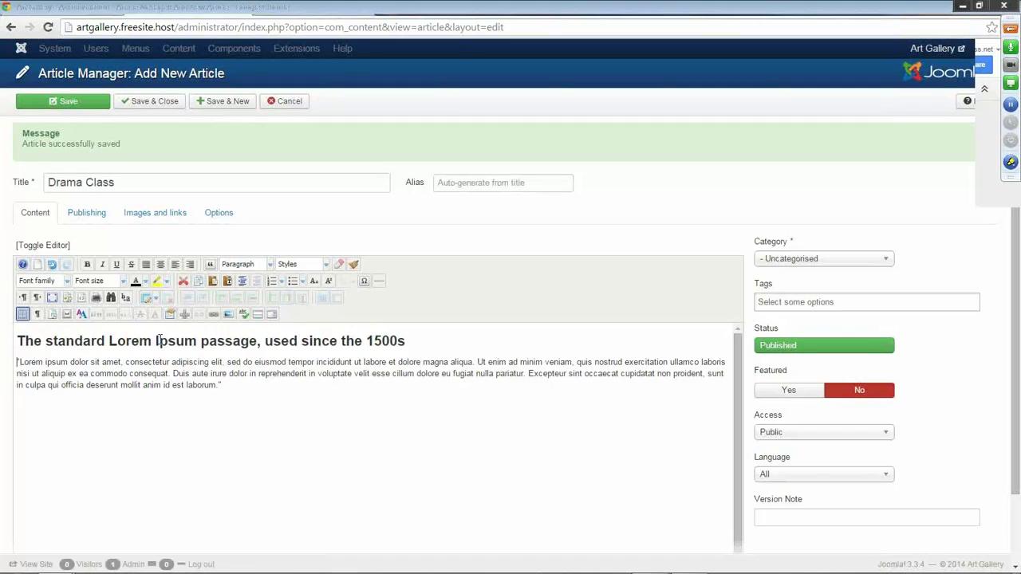
Insert performanceartsmall.jpg right-aligned with margin 10.
click(227, 316)
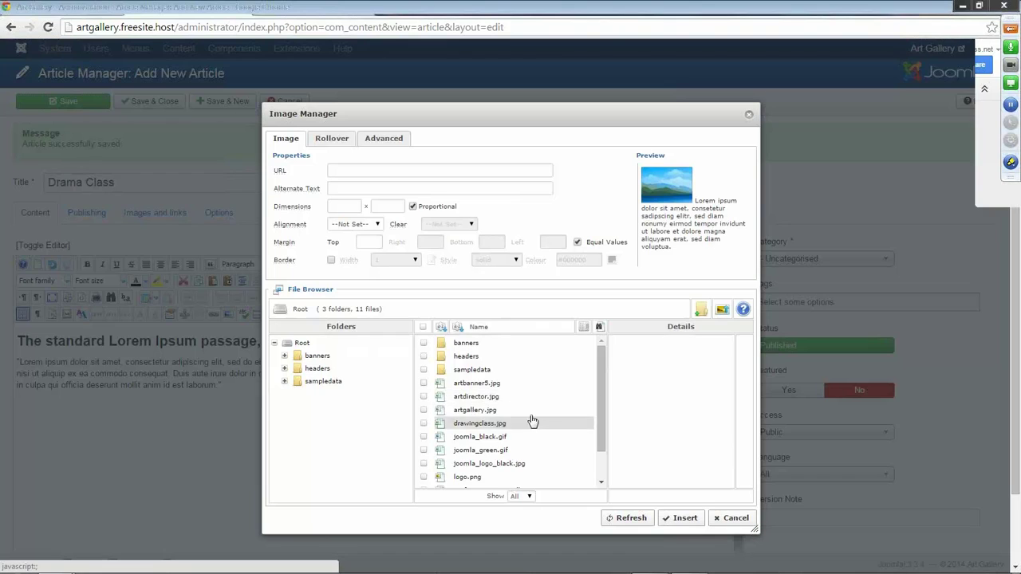
scroll(526, 419, down, 1)
scroll(531, 419, down, 1)
click(514, 408)
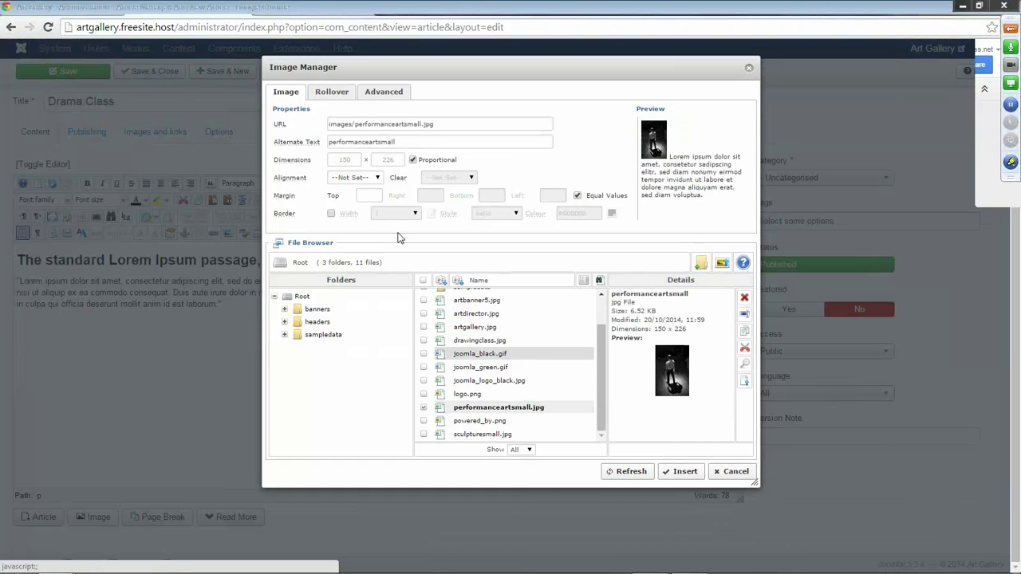
click(383, 178)
click(370, 203)
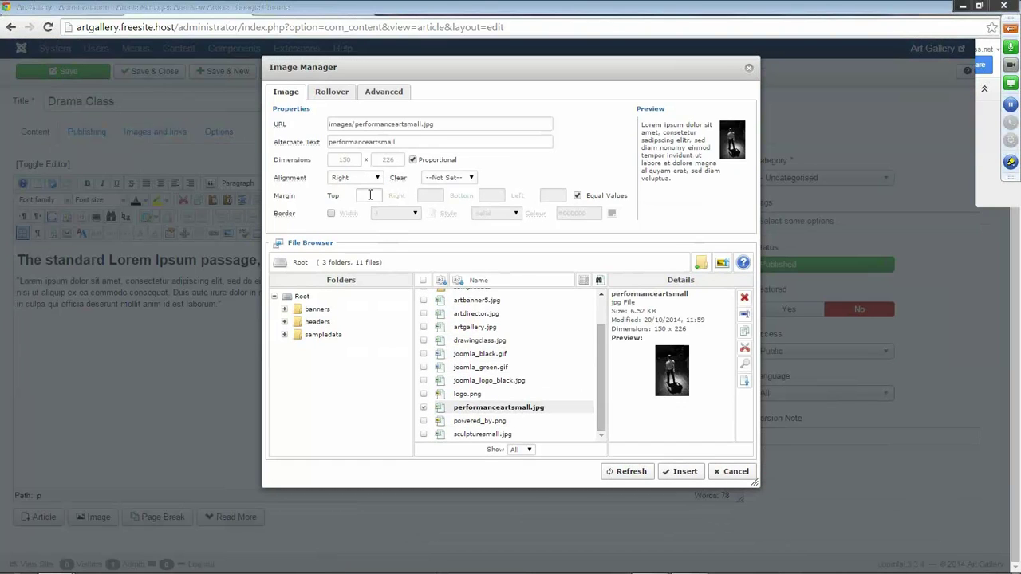
text(10)
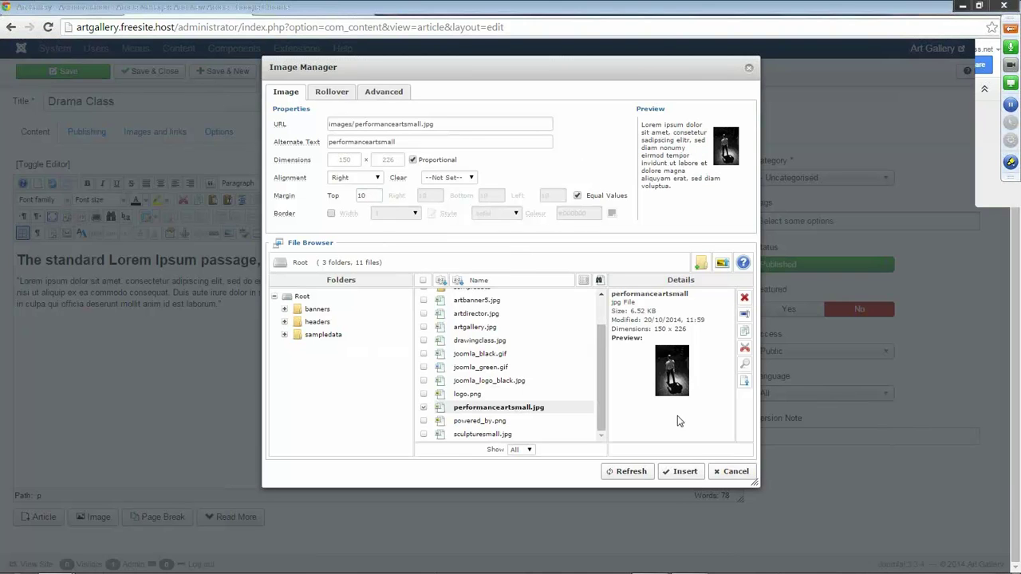
click(678, 473)
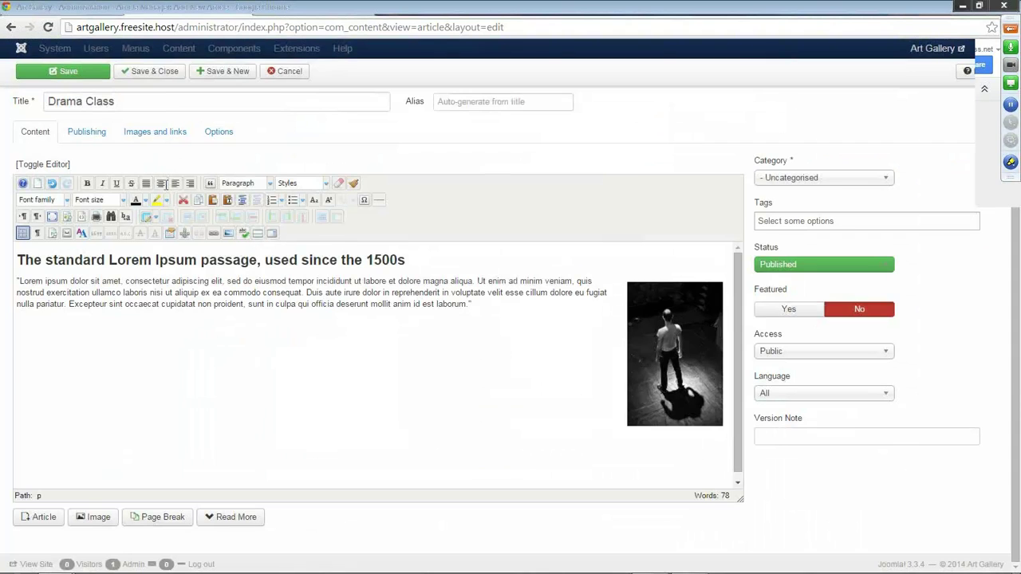
Set the category to Art Classes and Save & Close Drama Class.
scroll(165, 184, up, 1)
click(888, 264)
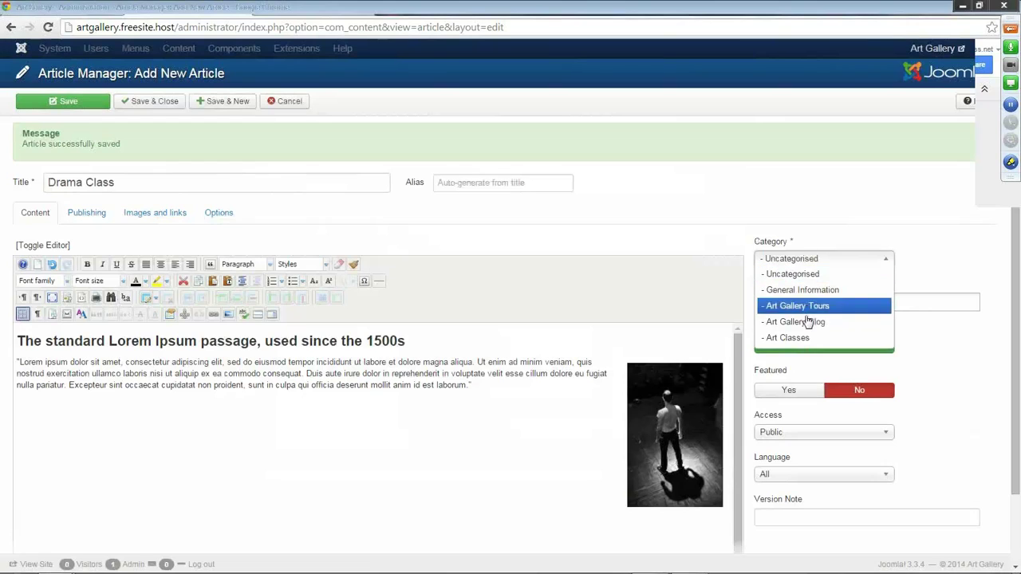
click(790, 338)
click(146, 102)
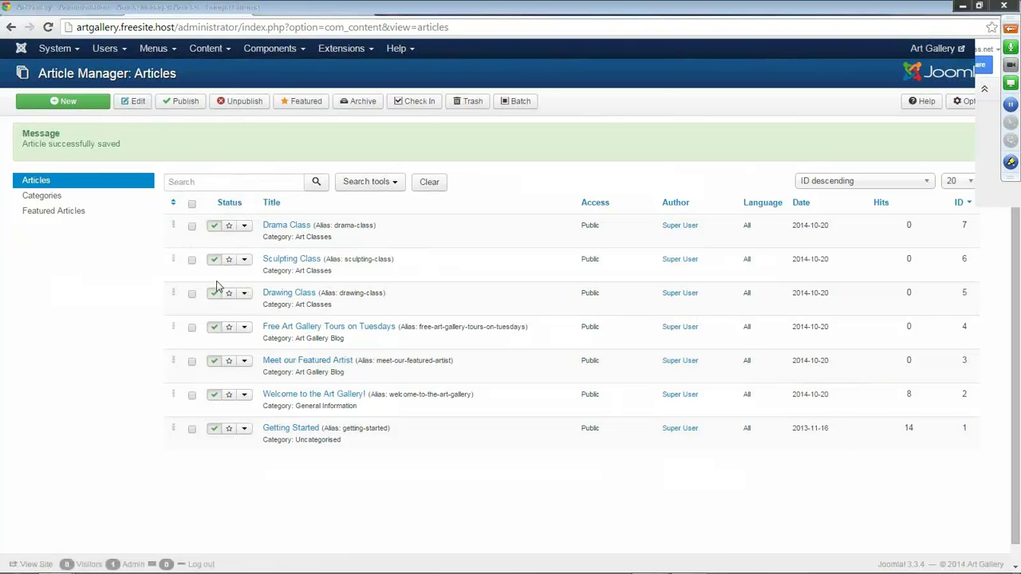
Star Drama Class, Sculpting Class, Drawing Class and Meet our Featured Artist as featured articles.
click(215, 230)
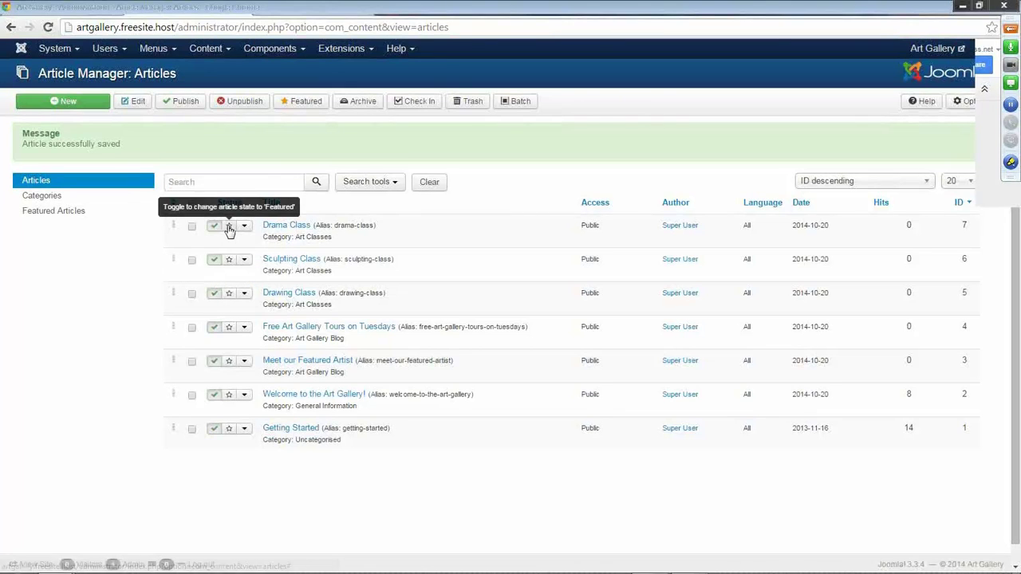
click(230, 229)
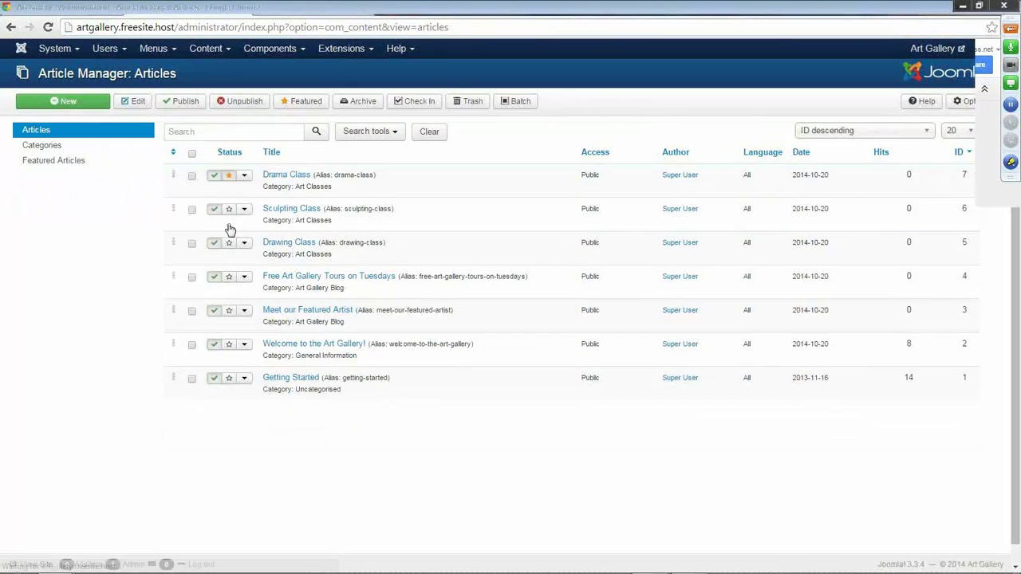
click(229, 209)
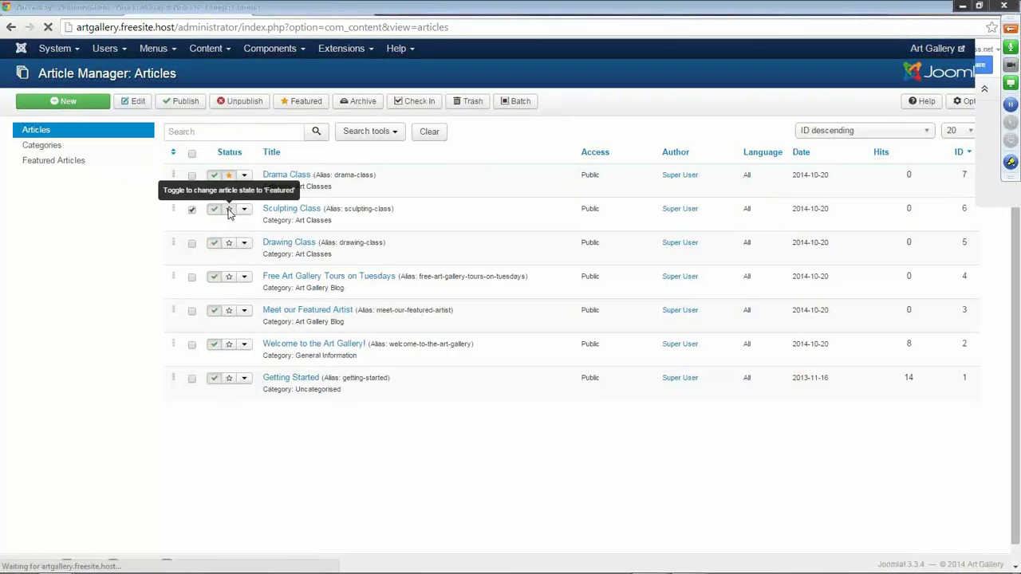
click(229, 242)
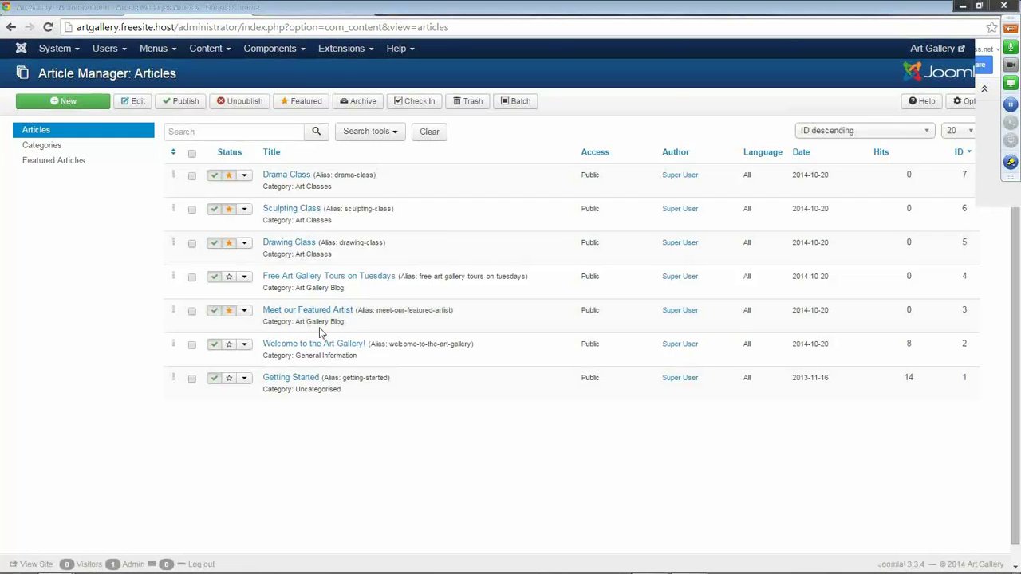
click(120, 51)
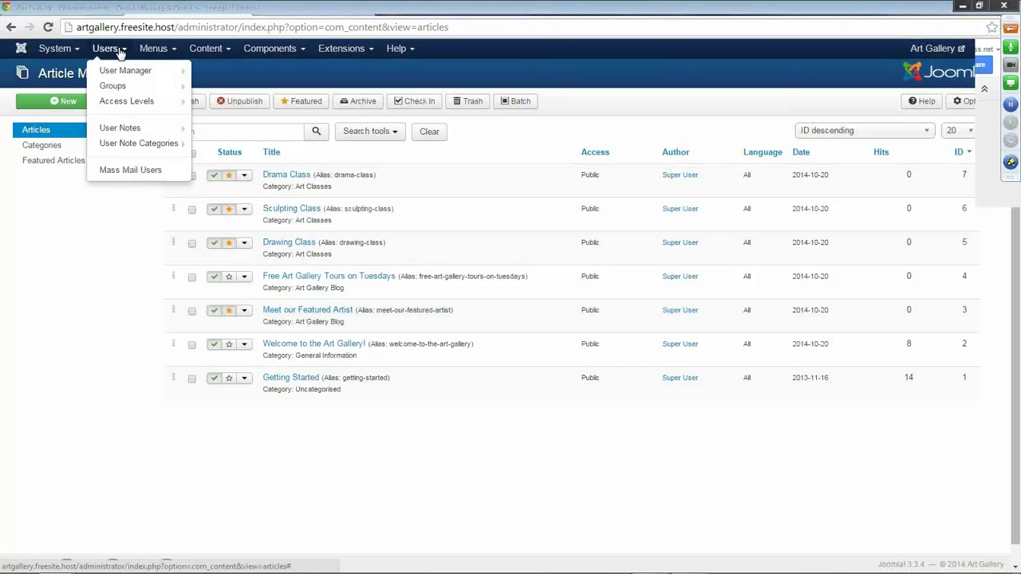
click(167, 50)
Add 'Art Classes' to the Main Menu as a Featured Articles page and save it.
click(174, 96)
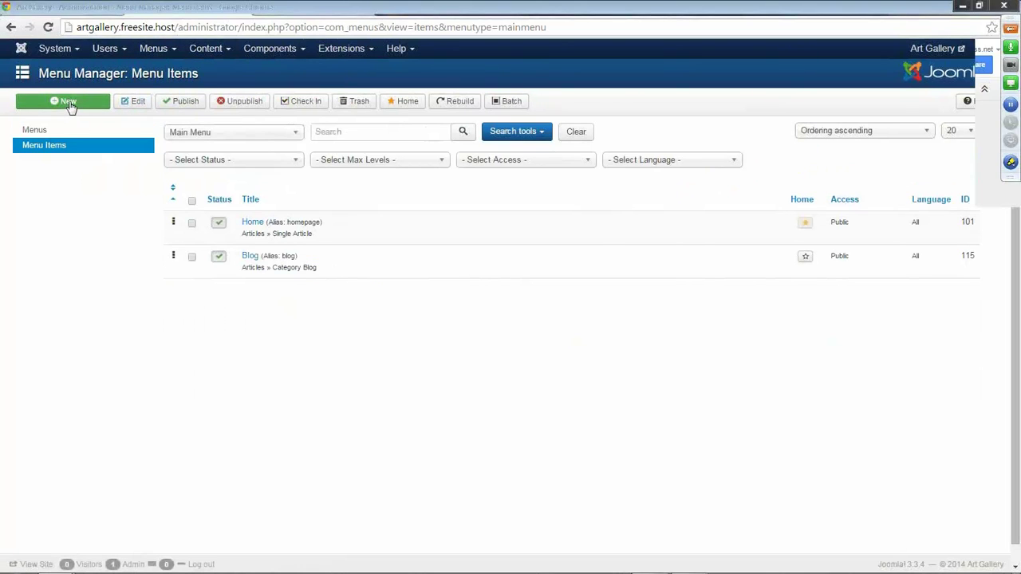
click(69, 106)
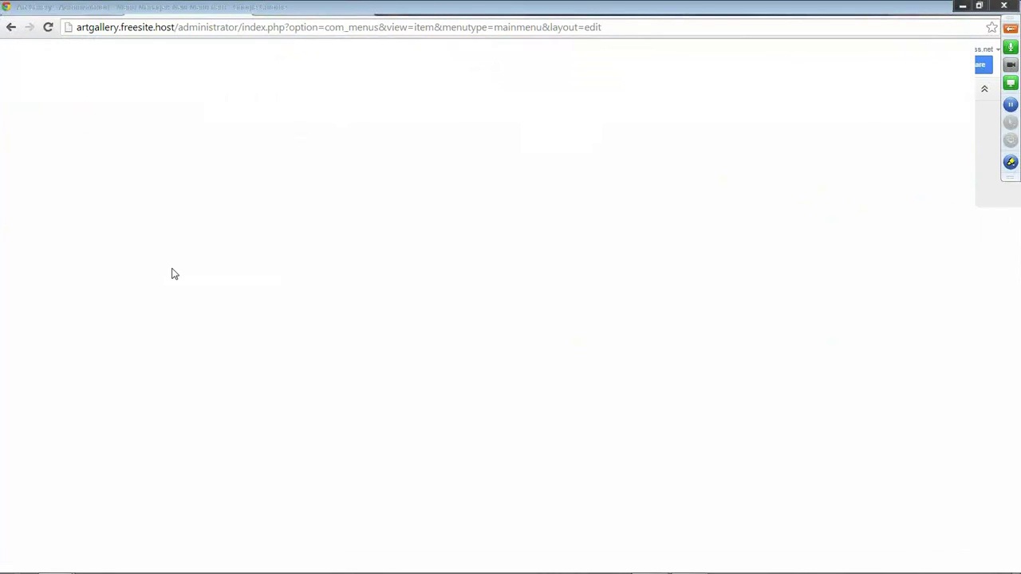
click(127, 139)
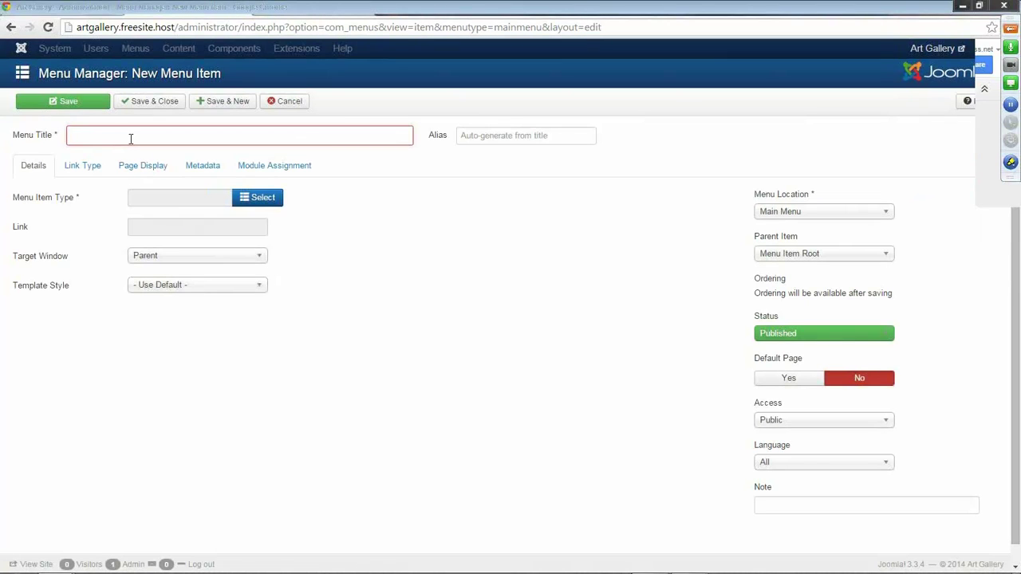
text(Art Classes)
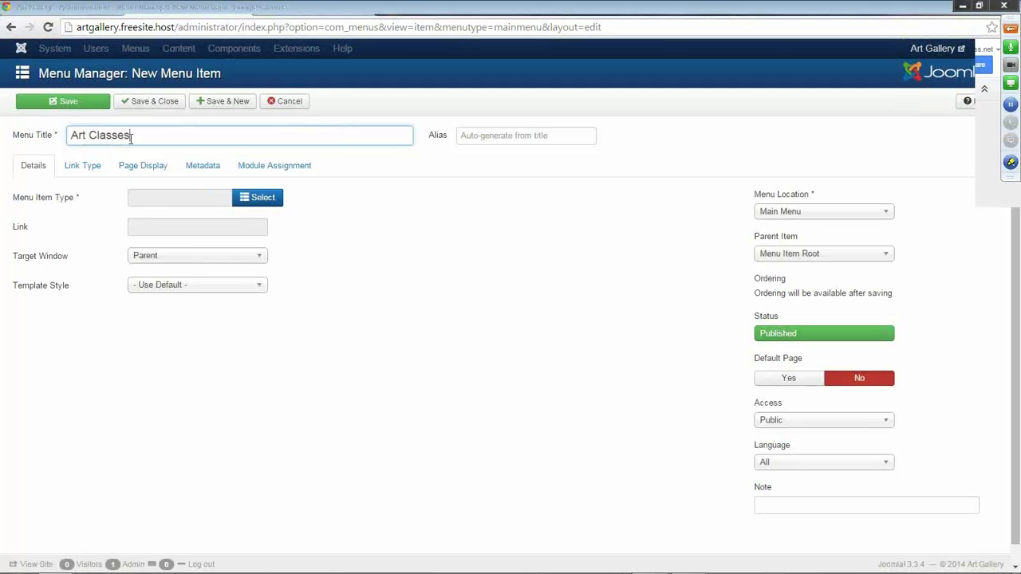
click(260, 200)
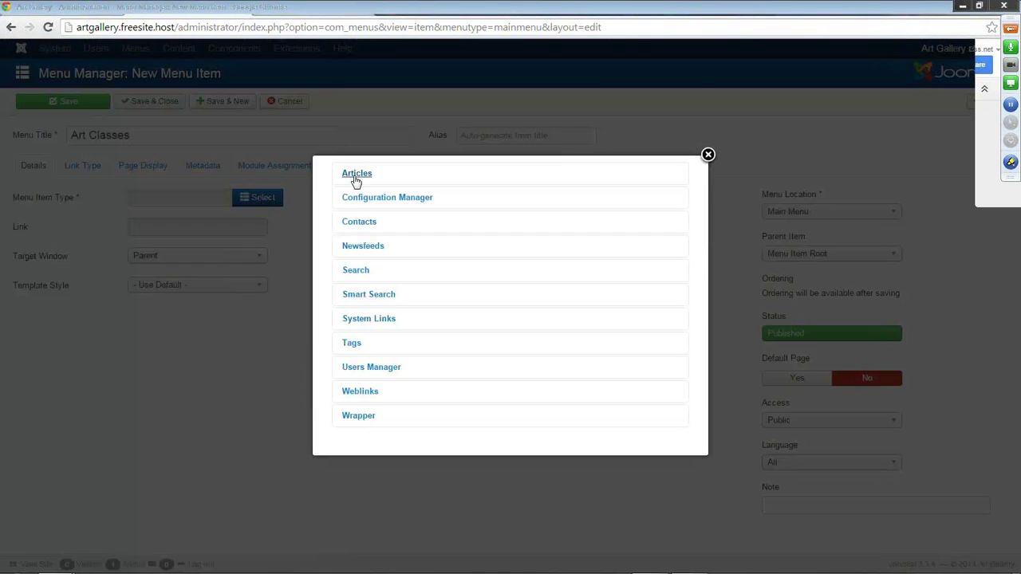
click(356, 177)
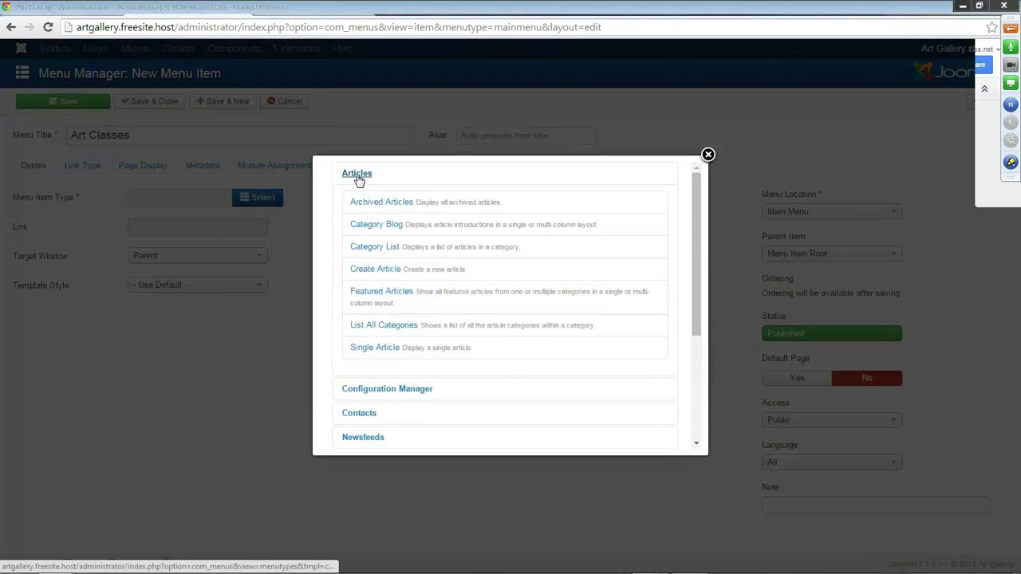
click(393, 294)
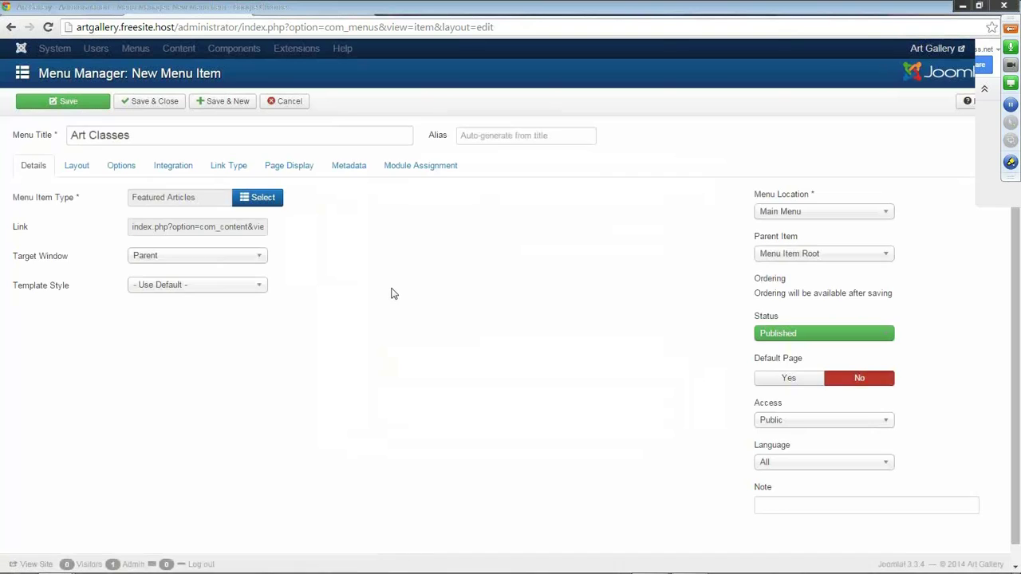
click(77, 102)
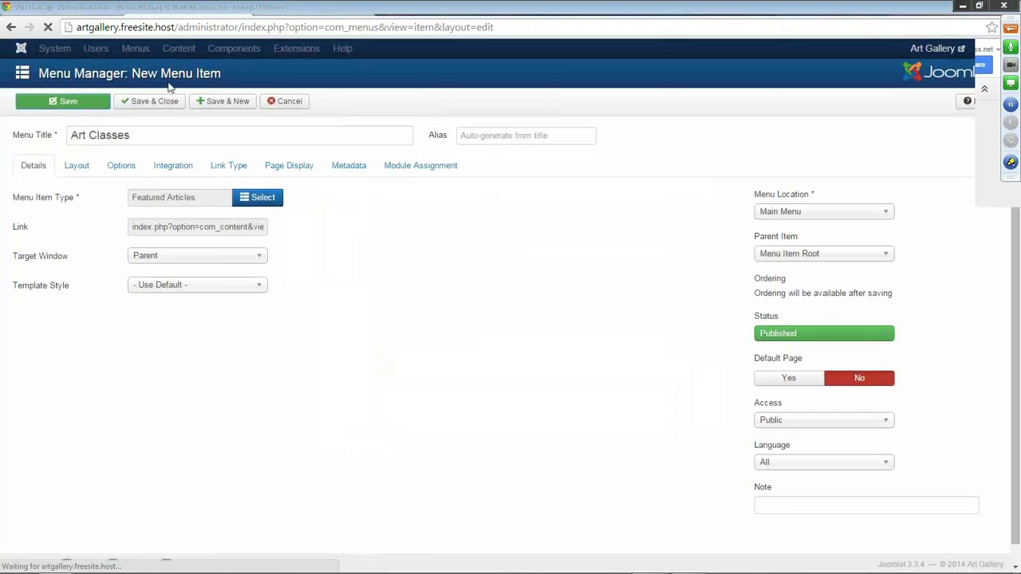
click(288, 11)
Reload the live site and browse the new Art Classes featured-articles page.
click(47, 27)
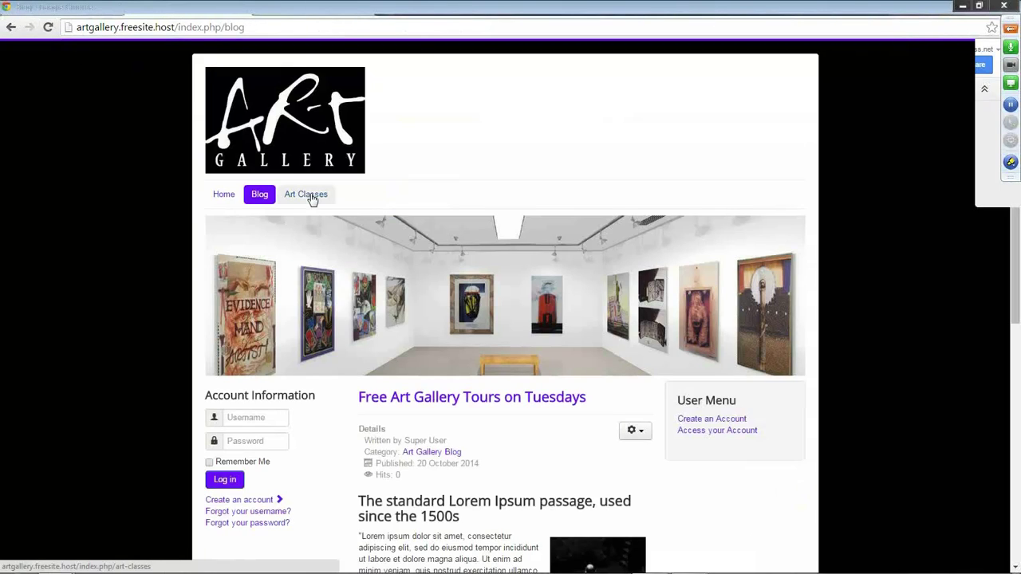
click(312, 199)
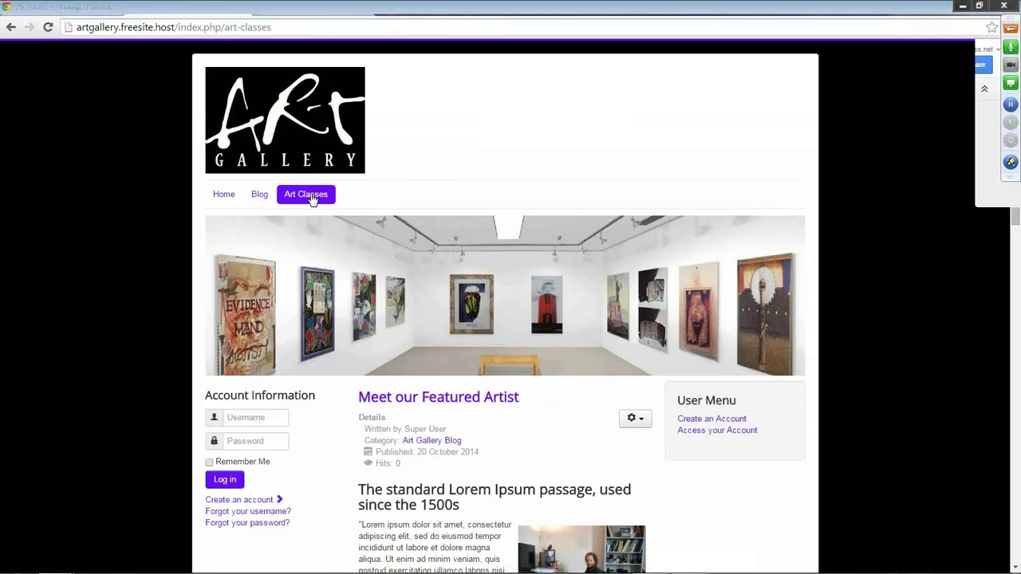
scroll(479, 310, down, 5)
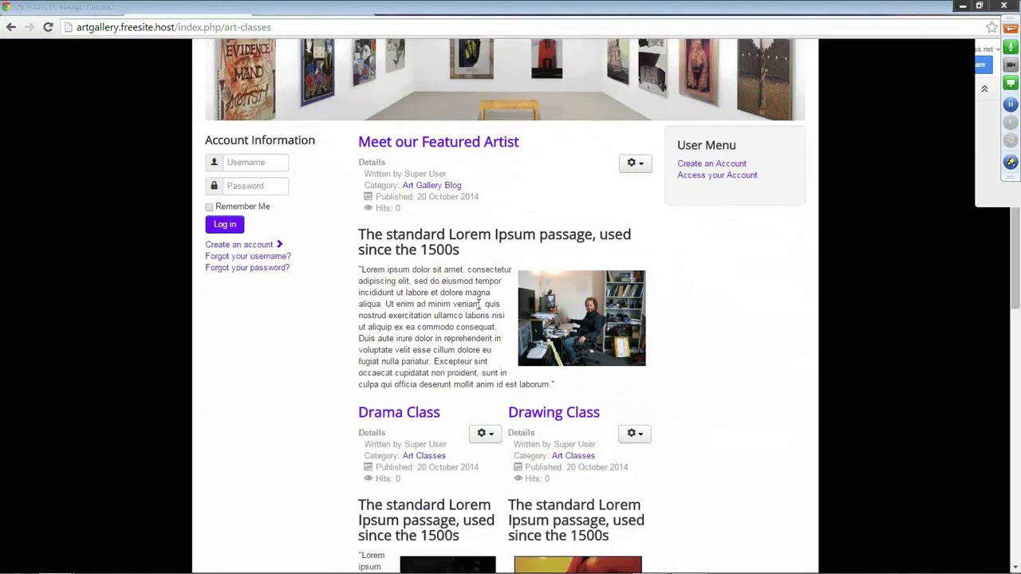
scroll(475, 307, down, 5)
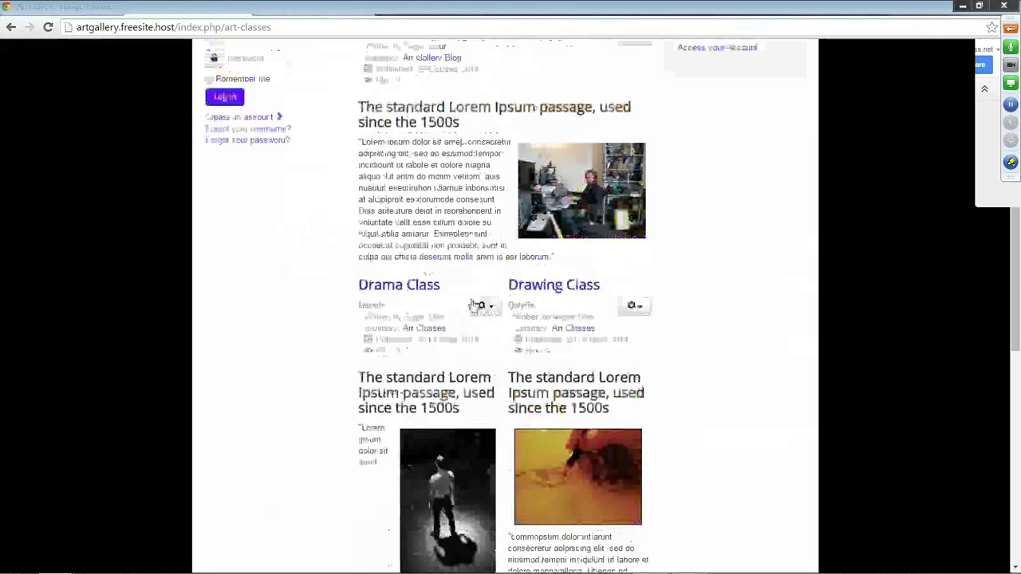
scroll(477, 305, up, 3)
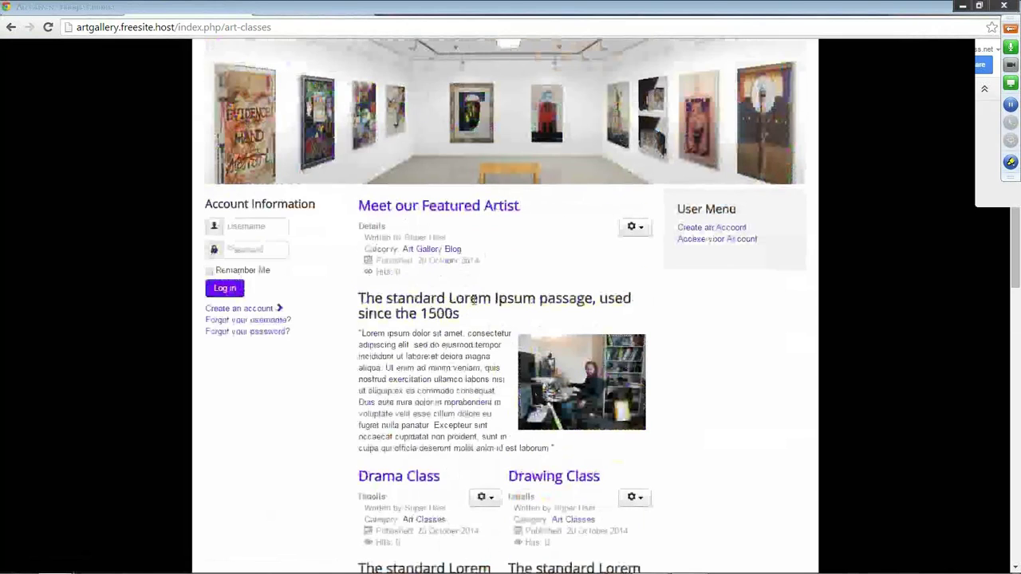
scroll(472, 292, down, 2)
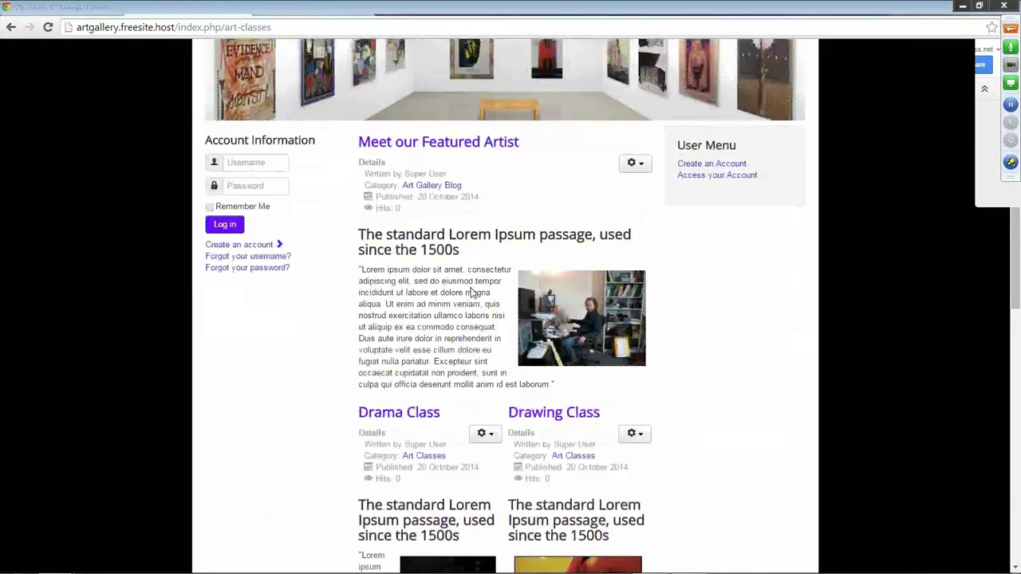
scroll(480, 269, down, 2)
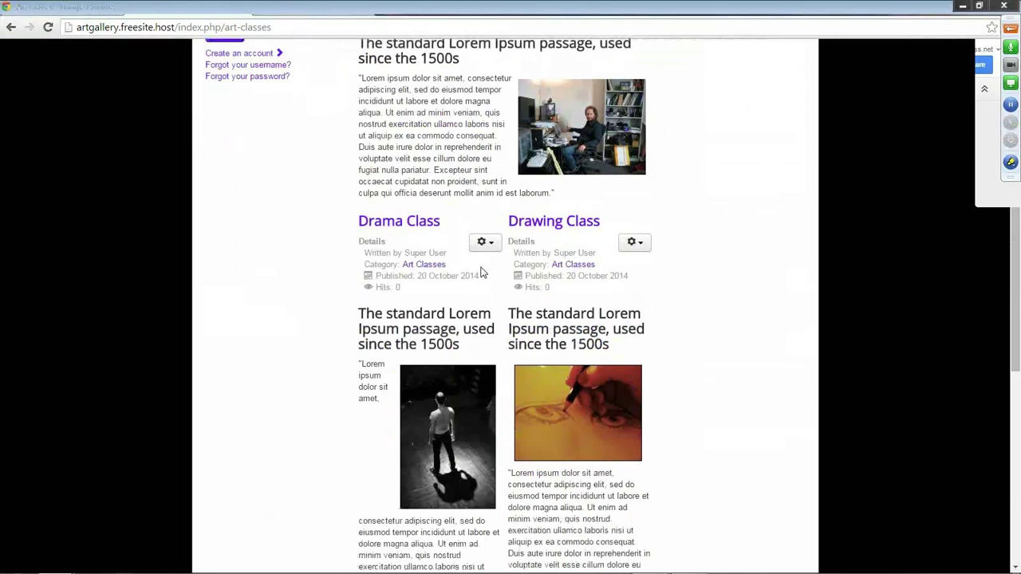
scroll(482, 273, up, 3)
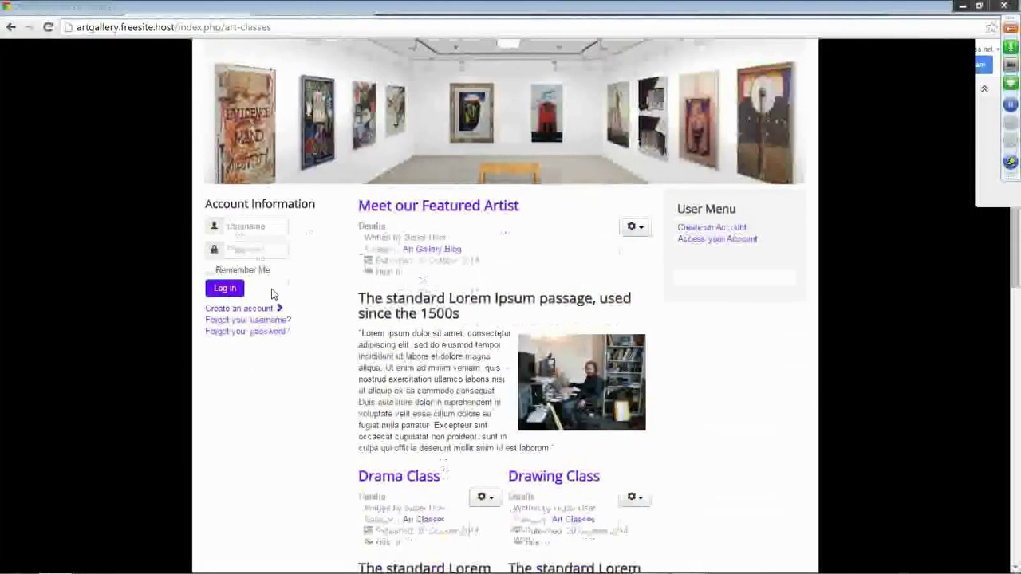
scroll(272, 296, up, 2)
Revisit the Blog page, then Save & Close the Art Classes menu item in admin.
click(261, 195)
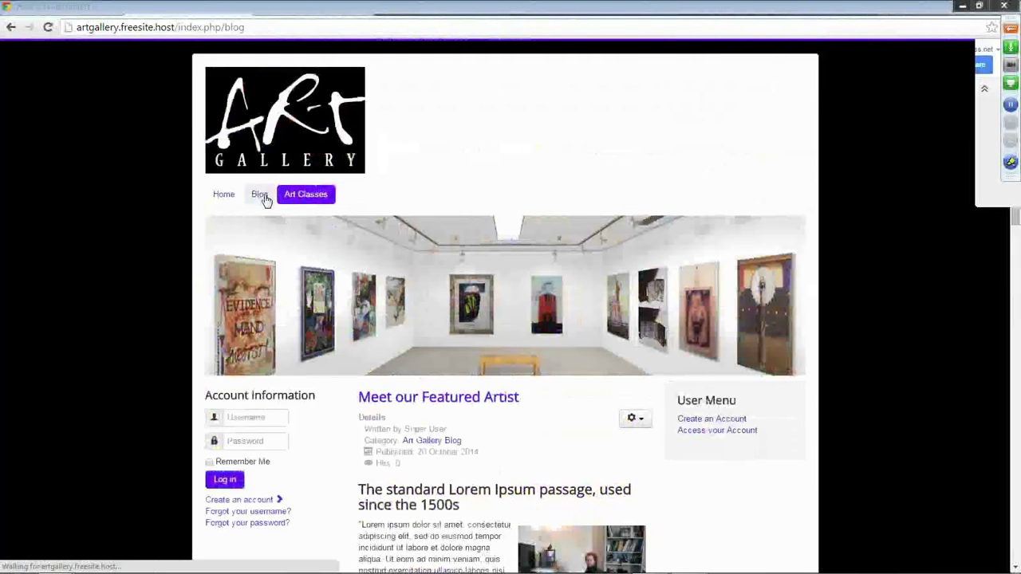
scroll(469, 150, down, 1)
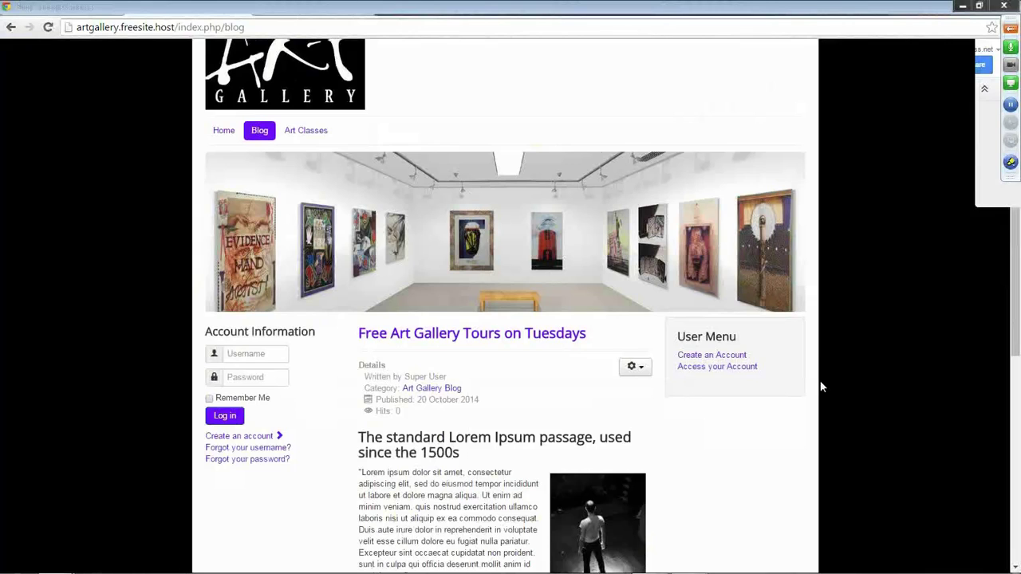
click(185, 13)
click(148, 106)
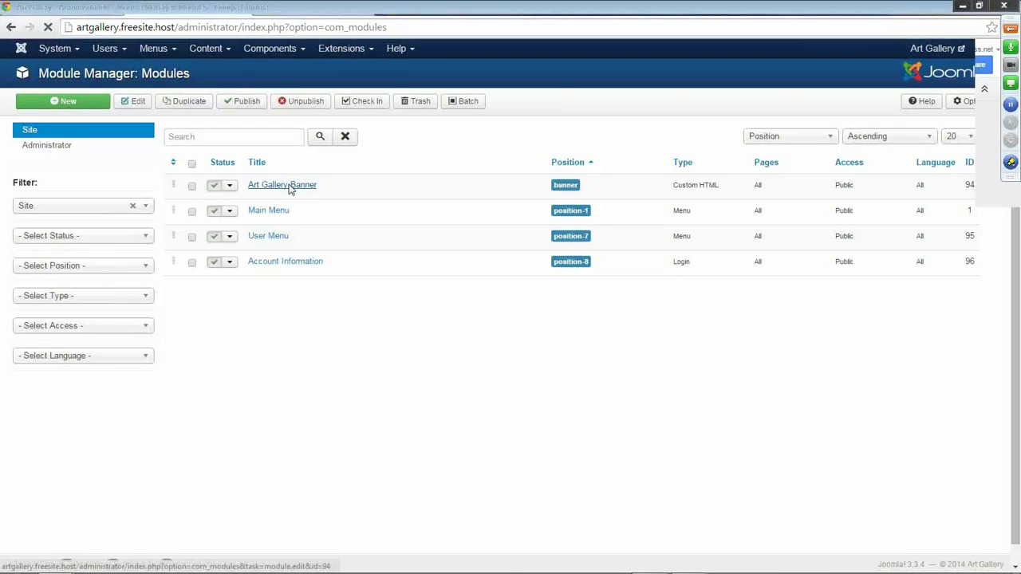
Restrict the Art Gallery Banner module to the Home page only and save it.
click(289, 187)
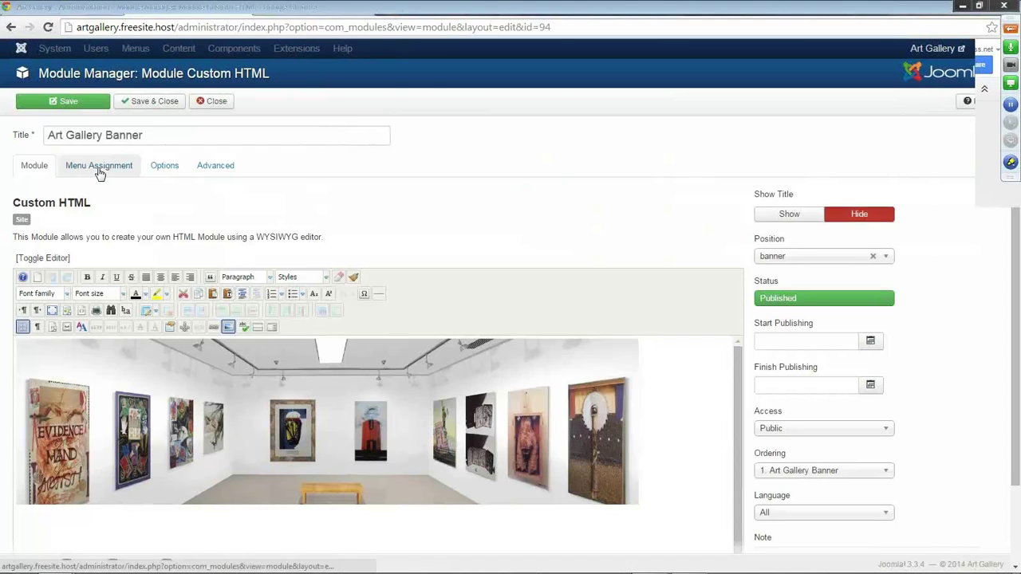
click(100, 172)
click(258, 199)
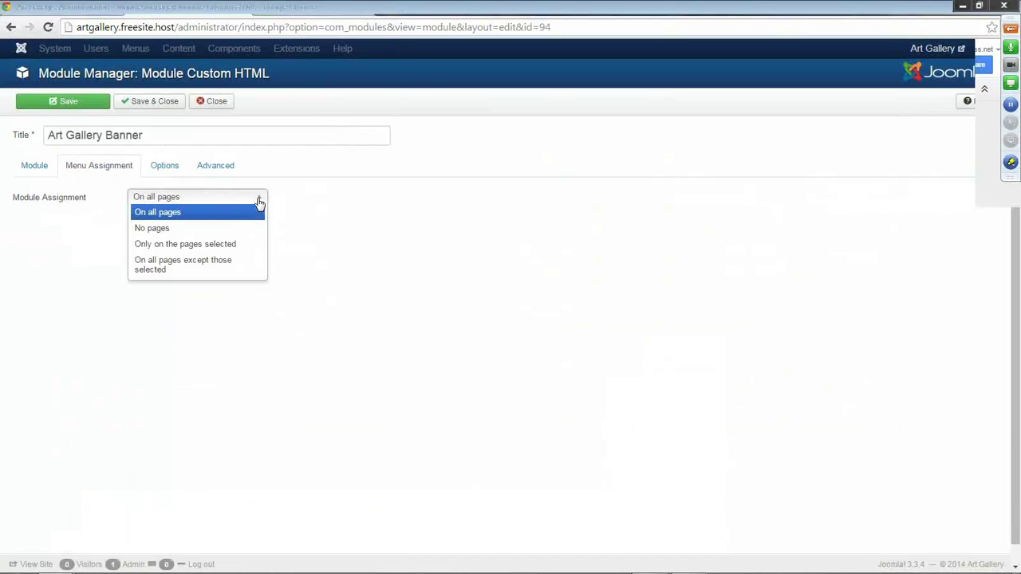
click(233, 245)
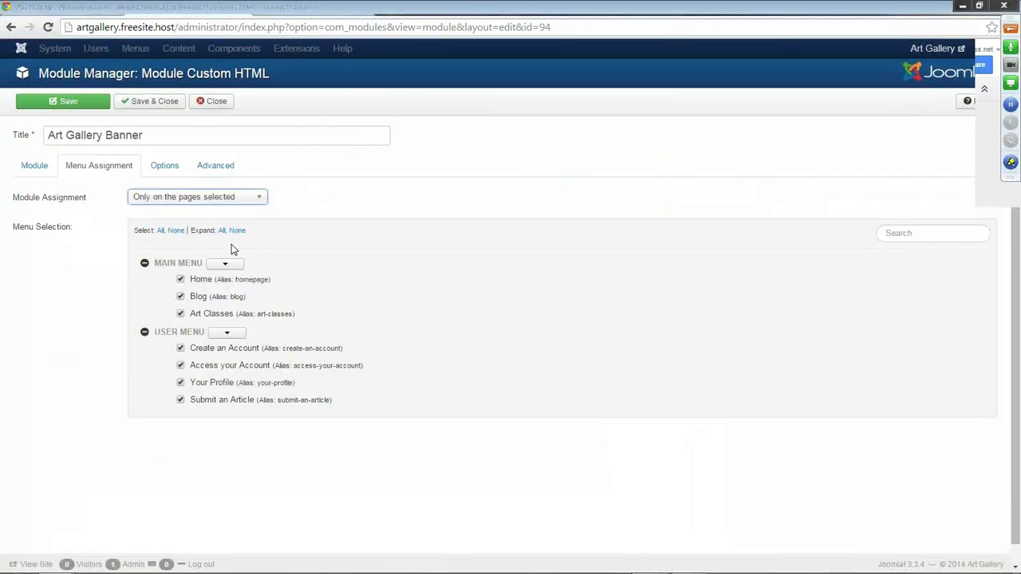
click(182, 231)
click(181, 280)
click(147, 103)
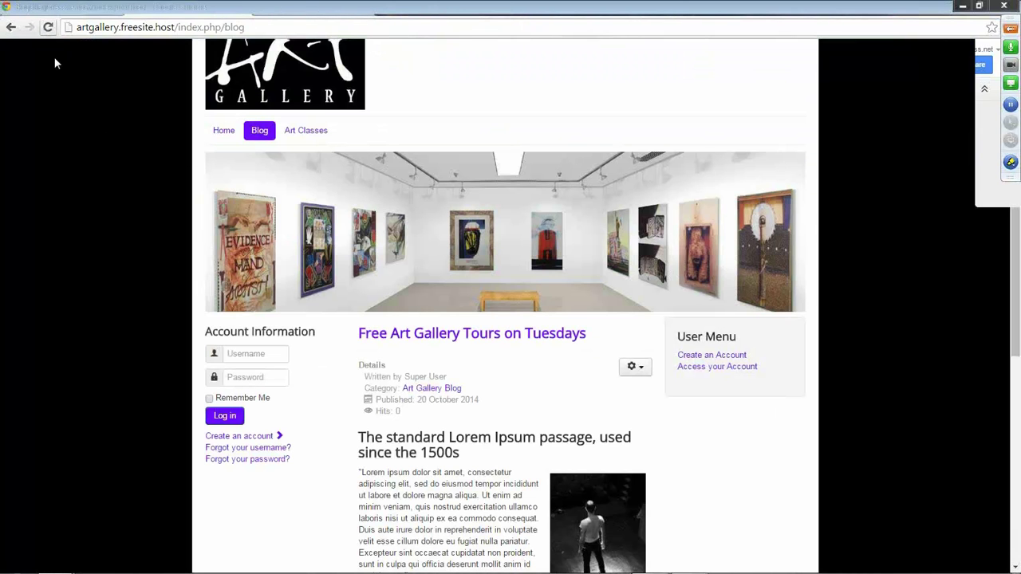
scroll(335, 319, down, 2)
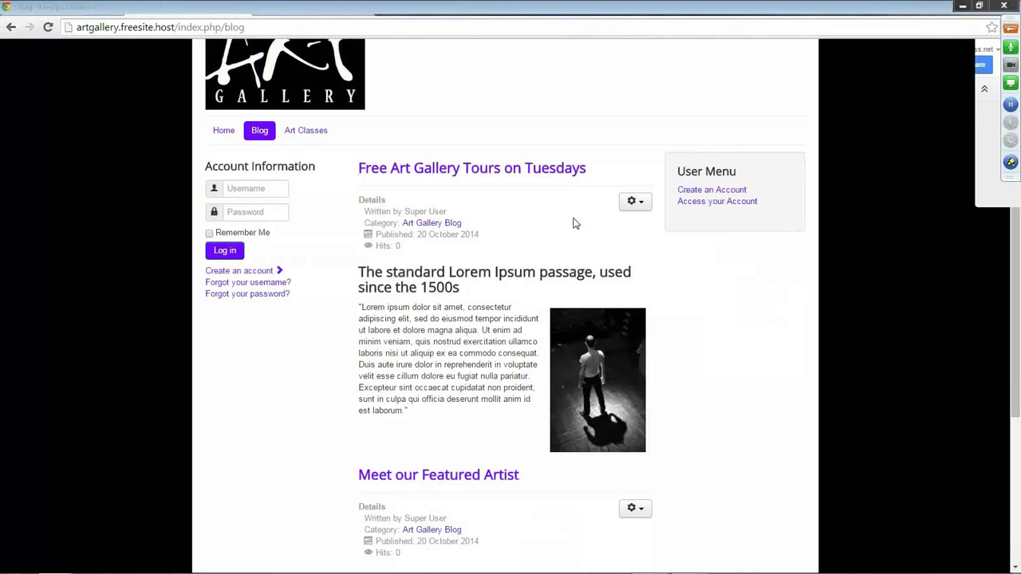
Assign the User Menu module to the Home page only and save it.
click(179, 8)
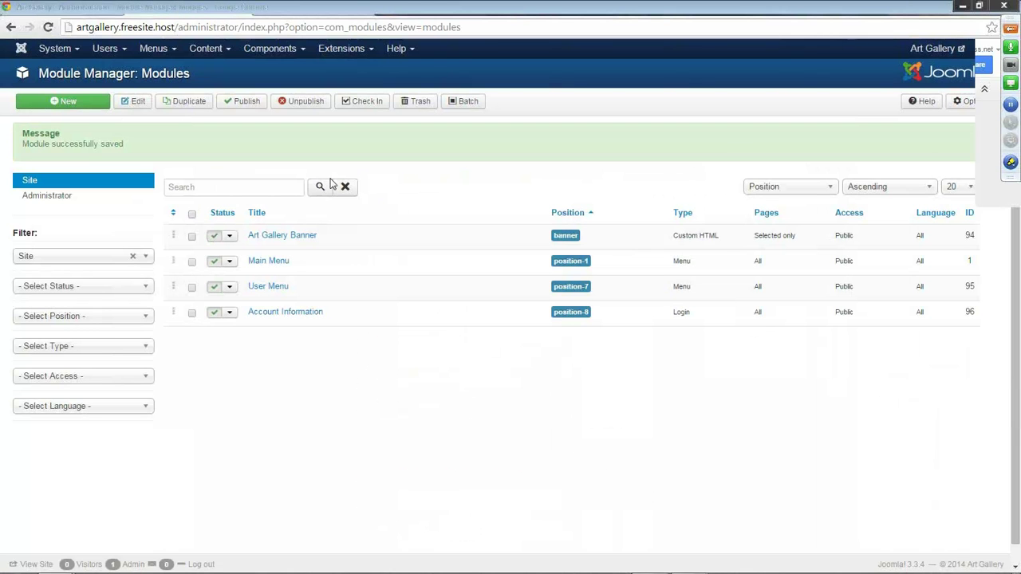
click(274, 290)
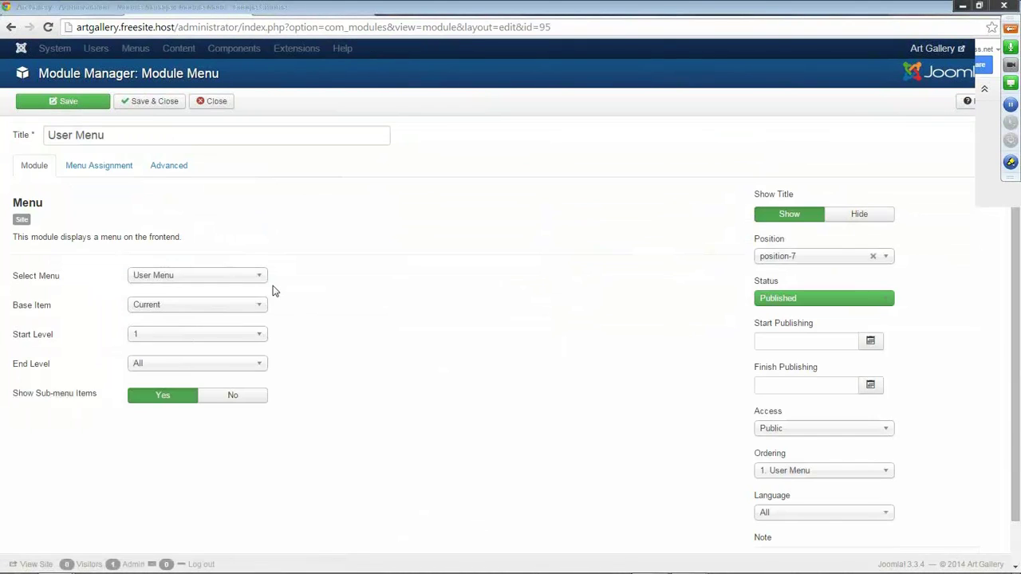
click(97, 166)
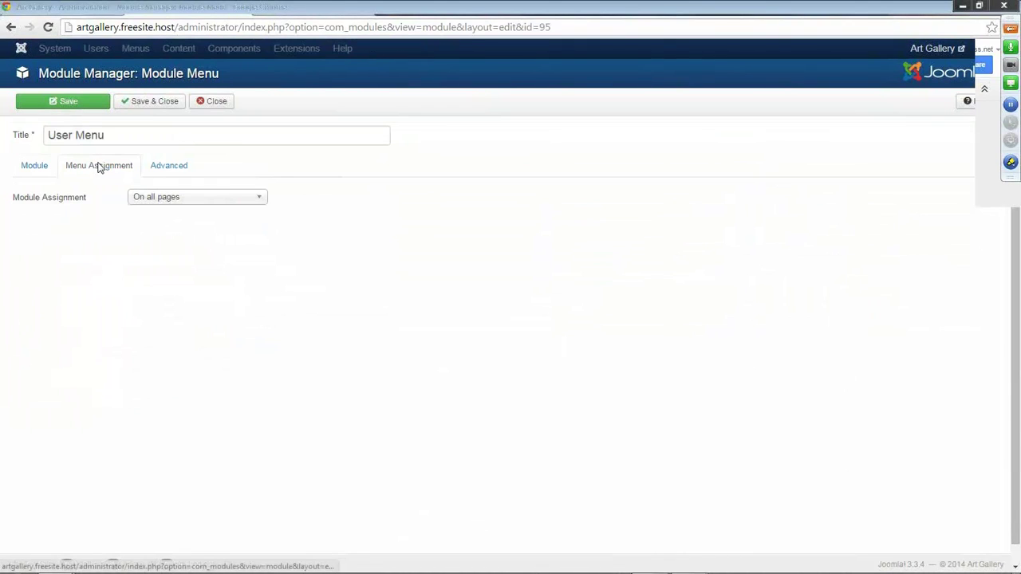
click(182, 198)
click(185, 244)
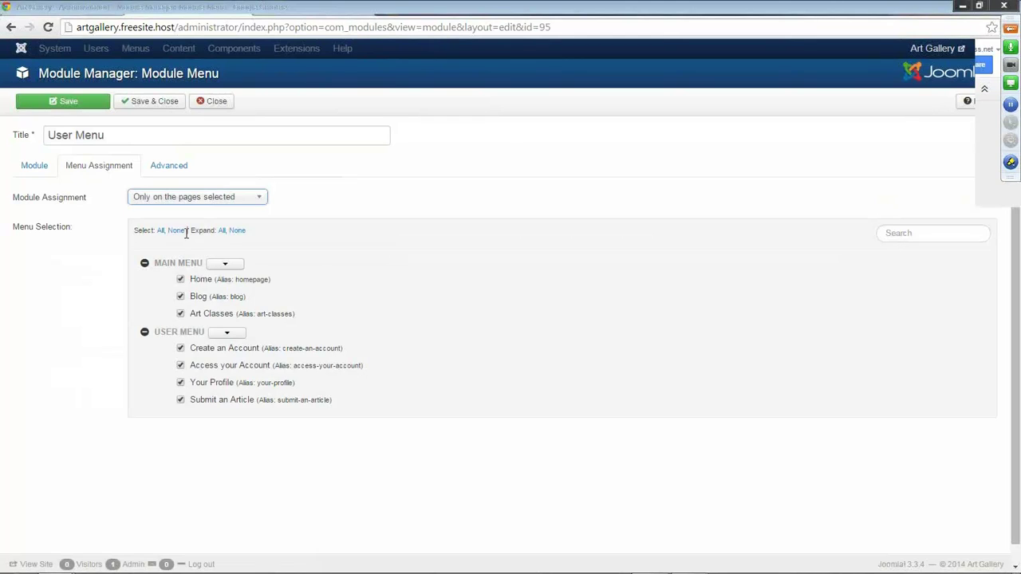
click(181, 231)
click(180, 279)
click(148, 105)
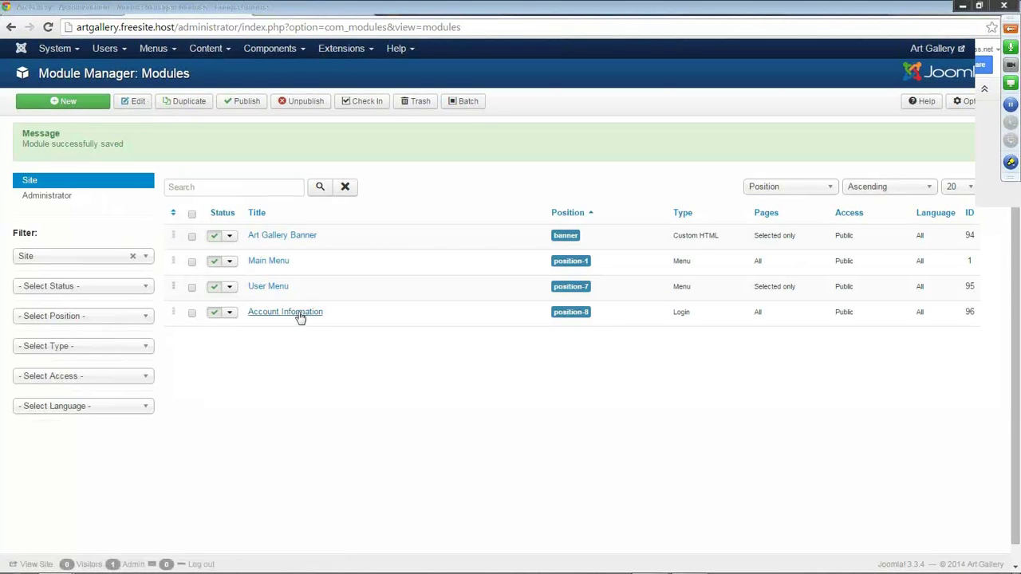
Assign the Account Information login module to the Home page only and save it.
click(292, 316)
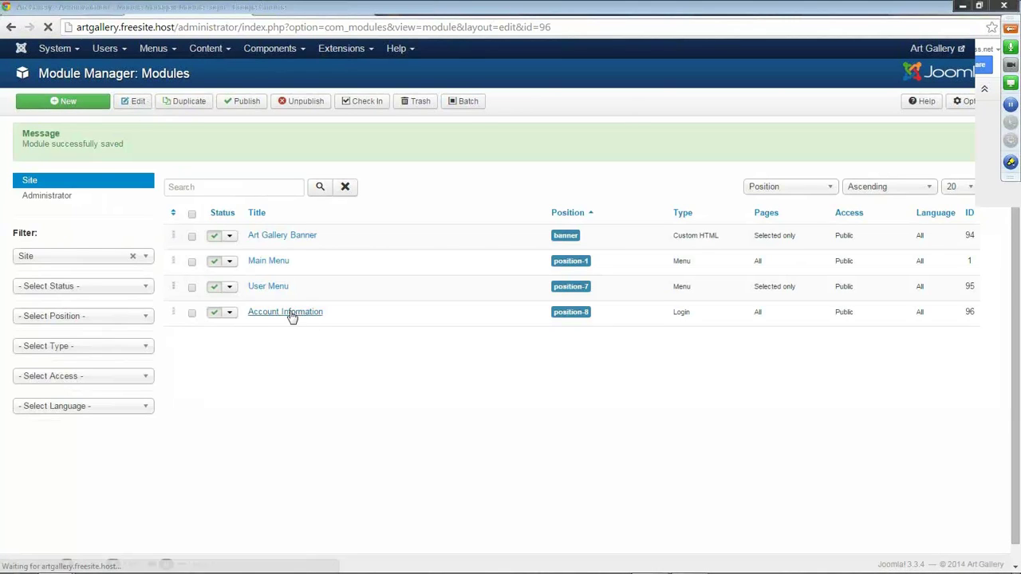
click(103, 168)
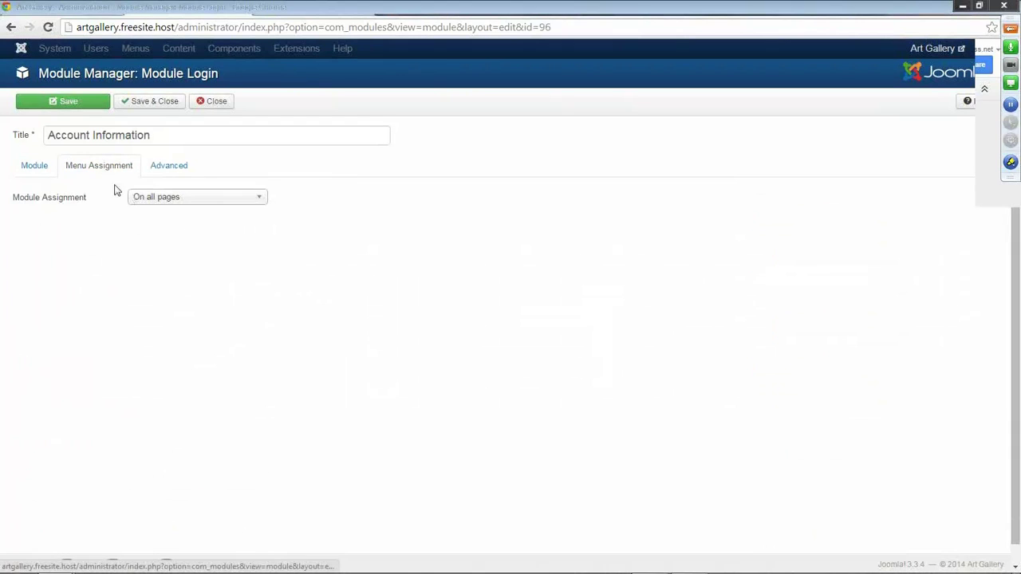
click(152, 198)
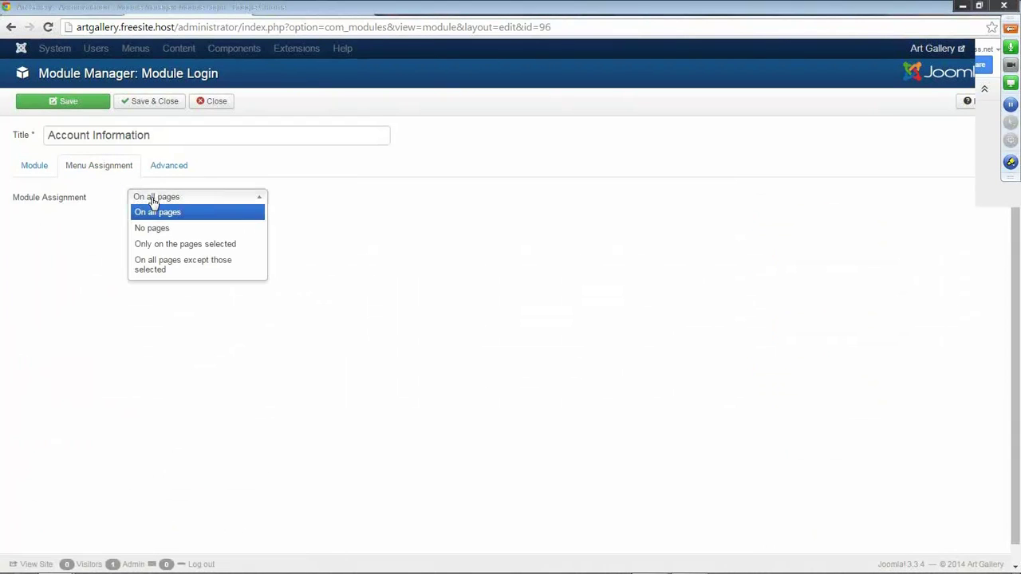
click(168, 244)
click(174, 231)
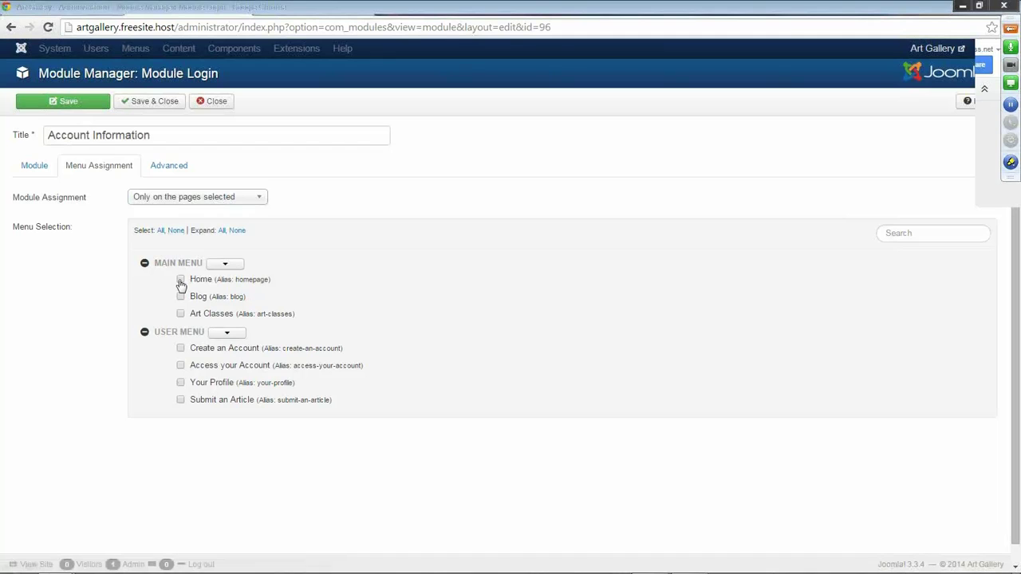
click(181, 281)
click(150, 101)
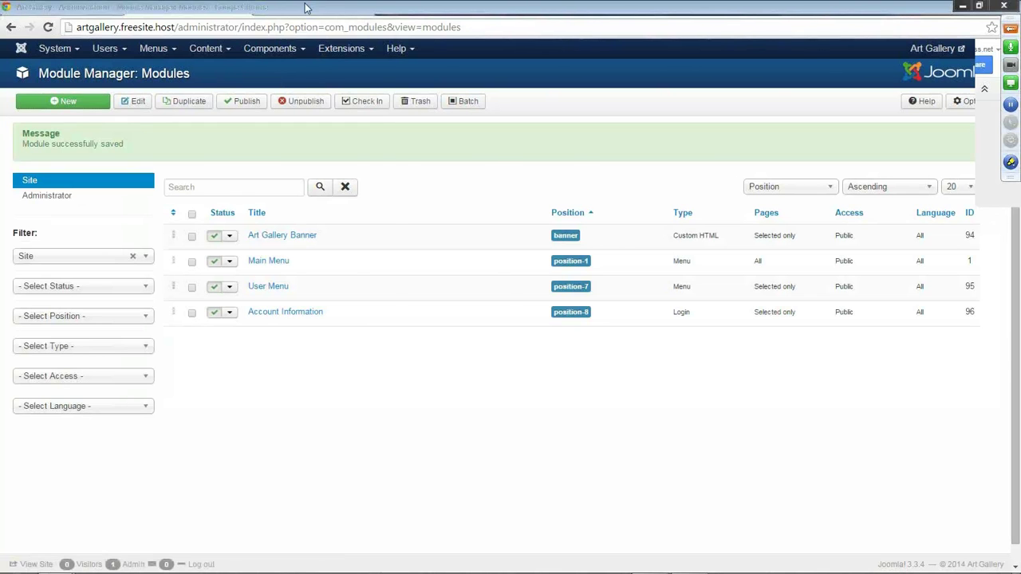
click(305, 7)
Check that the live Blog and Art Classes pages no longer show the login box, then return to Module Manager.
click(48, 27)
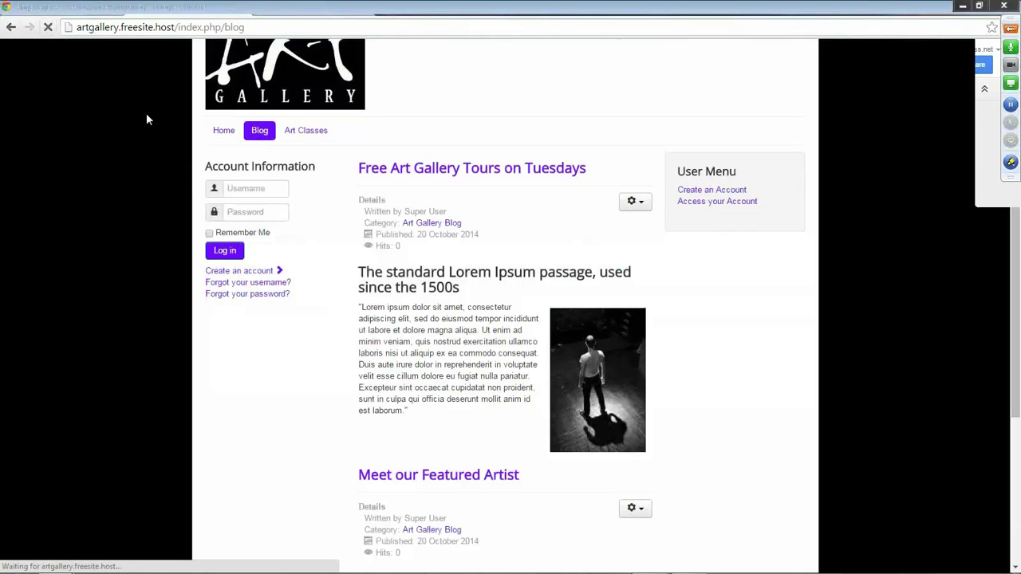
scroll(463, 275, down, 3)
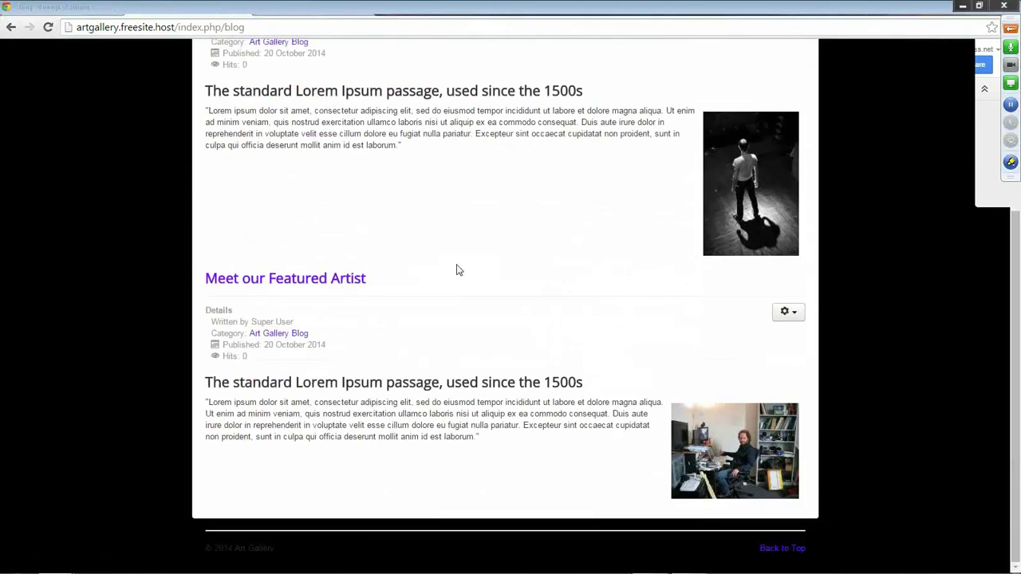
scroll(466, 263, up, 3)
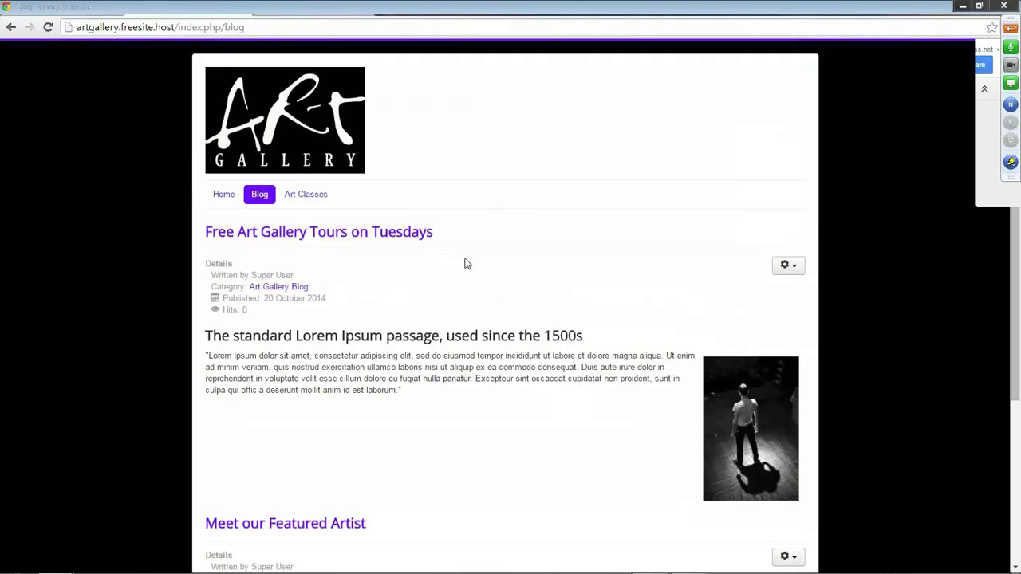
click(317, 199)
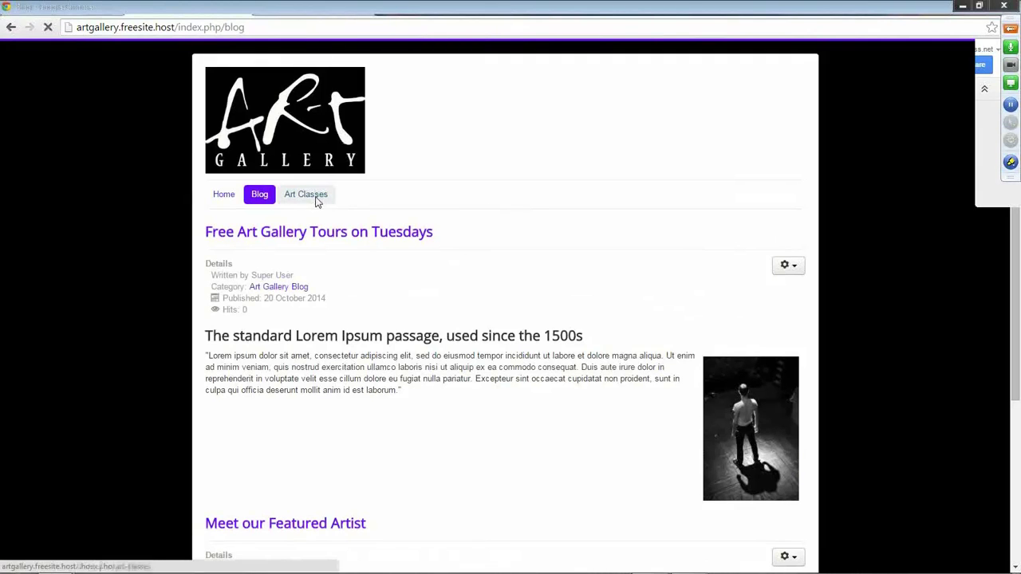
scroll(413, 308, down, 3)
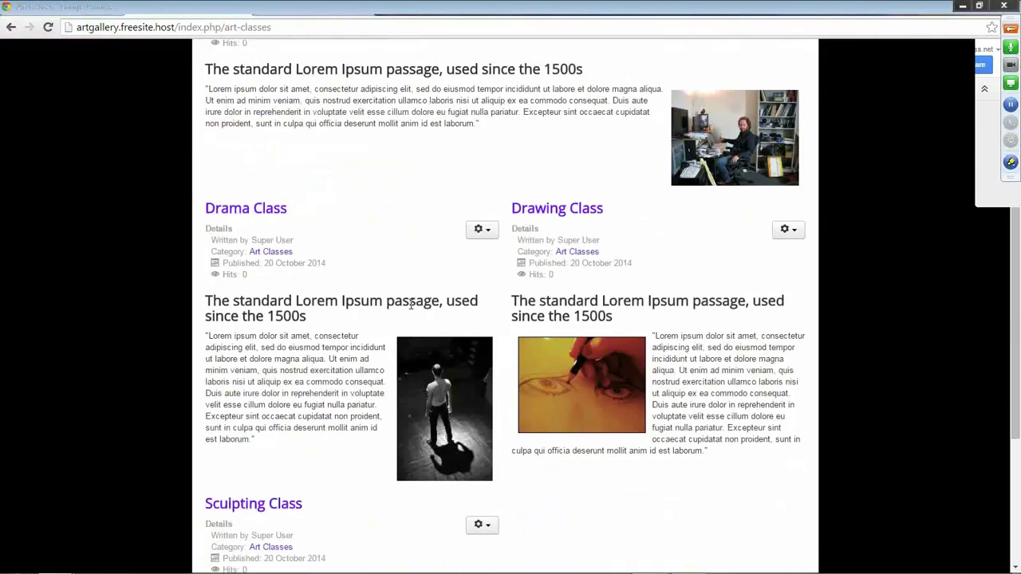
scroll(409, 305, down, 2)
scroll(409, 301, up, 5)
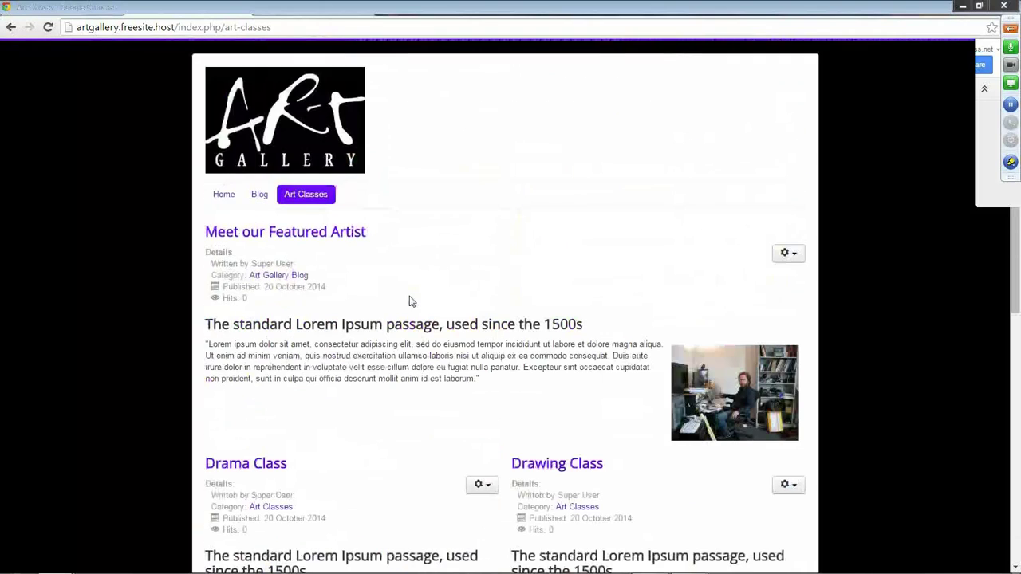
scroll(374, 278, down, 2)
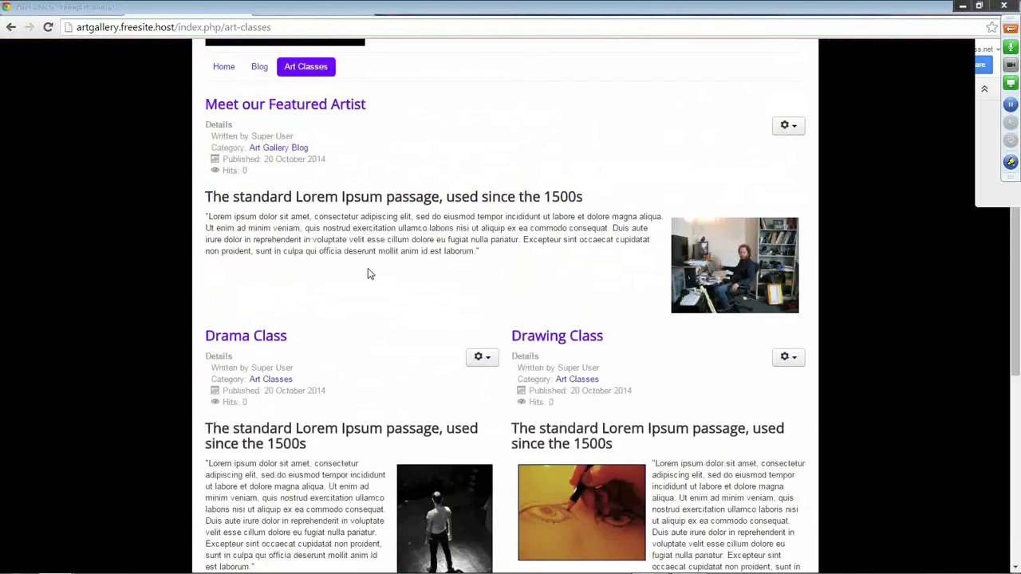
click(168, 12)
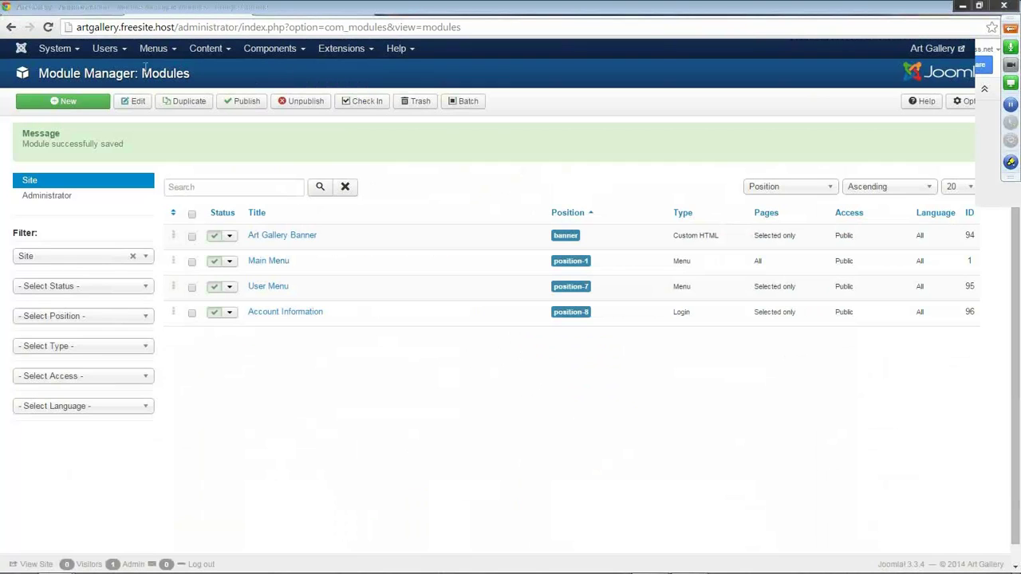
Open the global Options for Content > Article Manager.
click(226, 49)
click(225, 67)
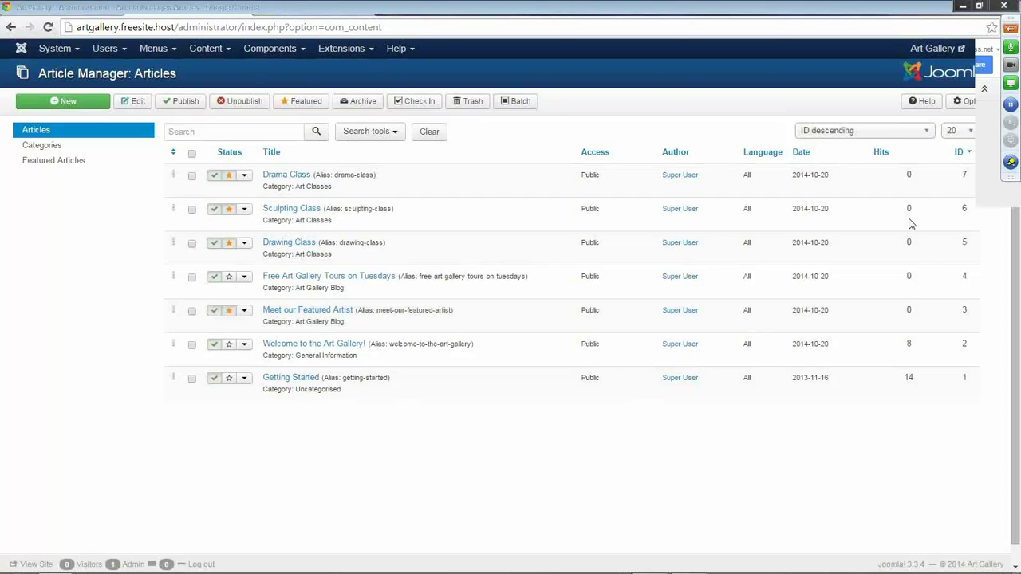
click(975, 104)
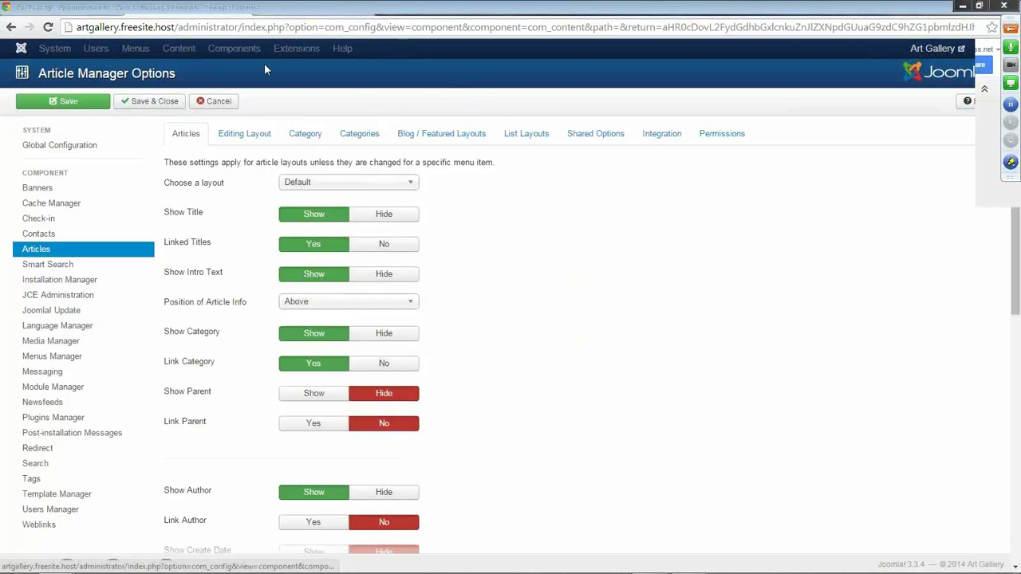
Set Show Category, Author, Publish Date and Navigation to Hide in the article options.
click(276, 9)
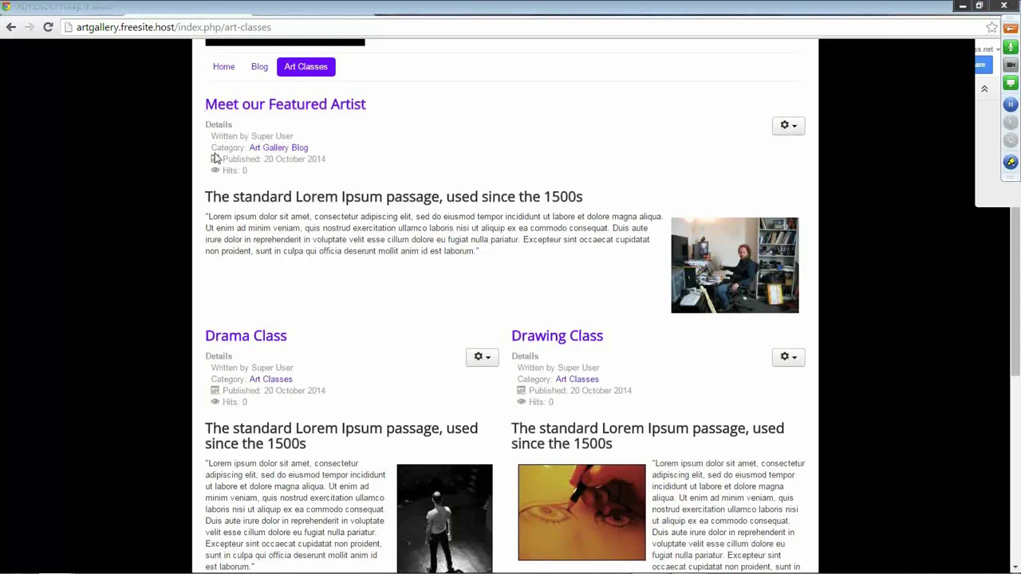
click(215, 12)
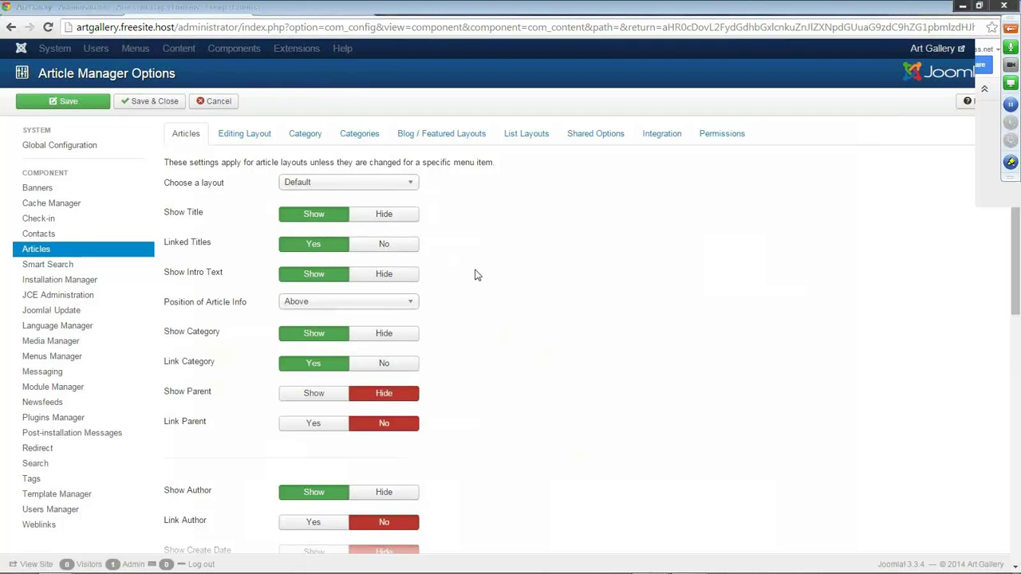
scroll(391, 251, down, 1)
click(388, 268)
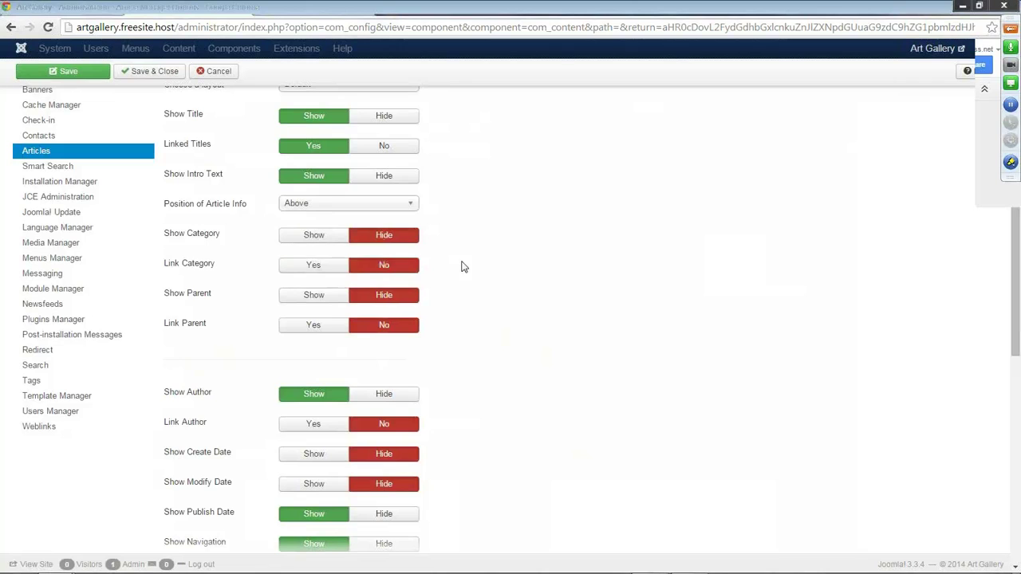
scroll(460, 264, down, 3)
click(384, 140)
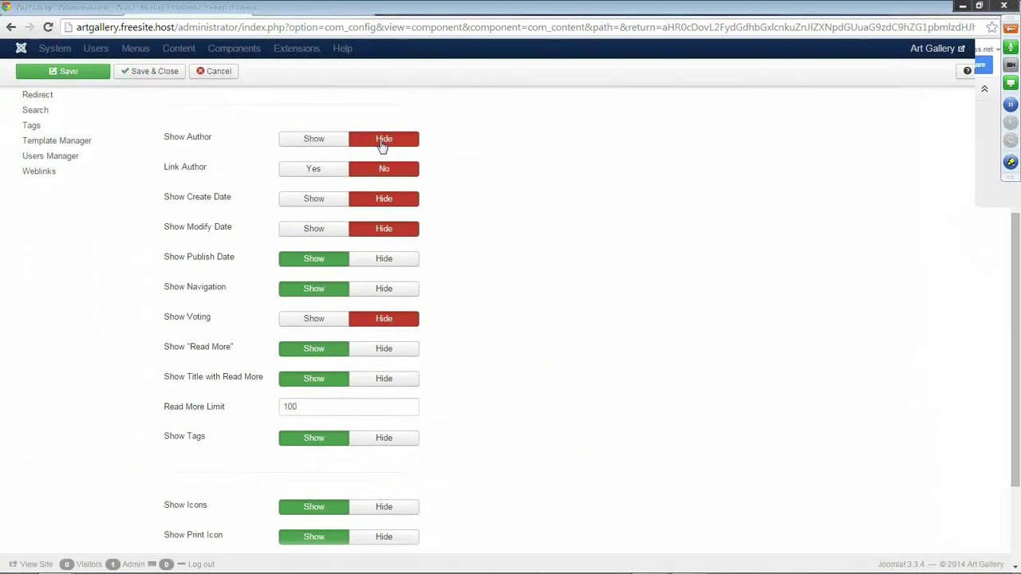
click(384, 259)
click(385, 291)
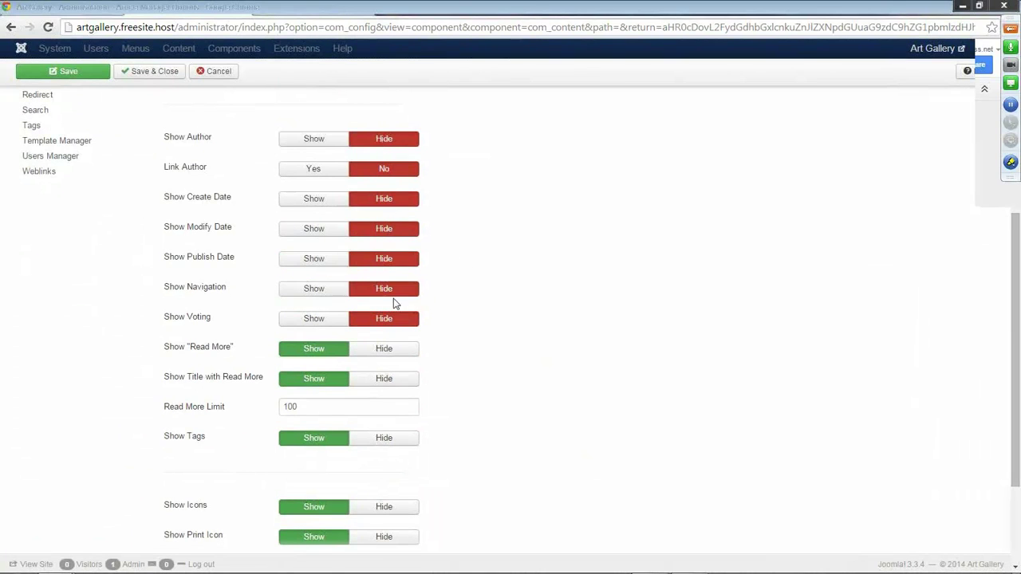
Set Show Tags, Icons, Print, Email and Hits to Hide as well.
scroll(452, 296, down, 1)
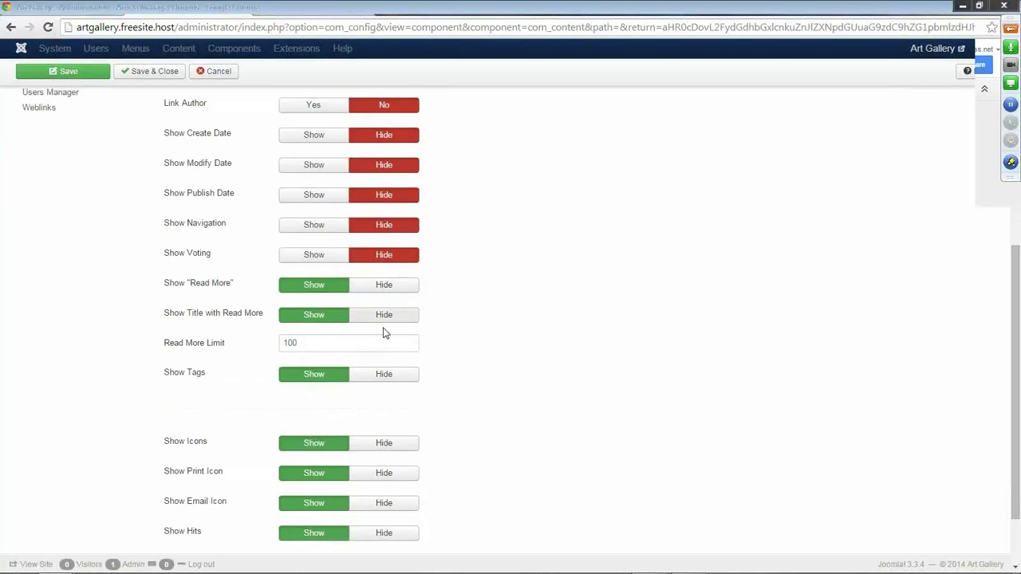
scroll(438, 364, down, 1)
click(387, 309)
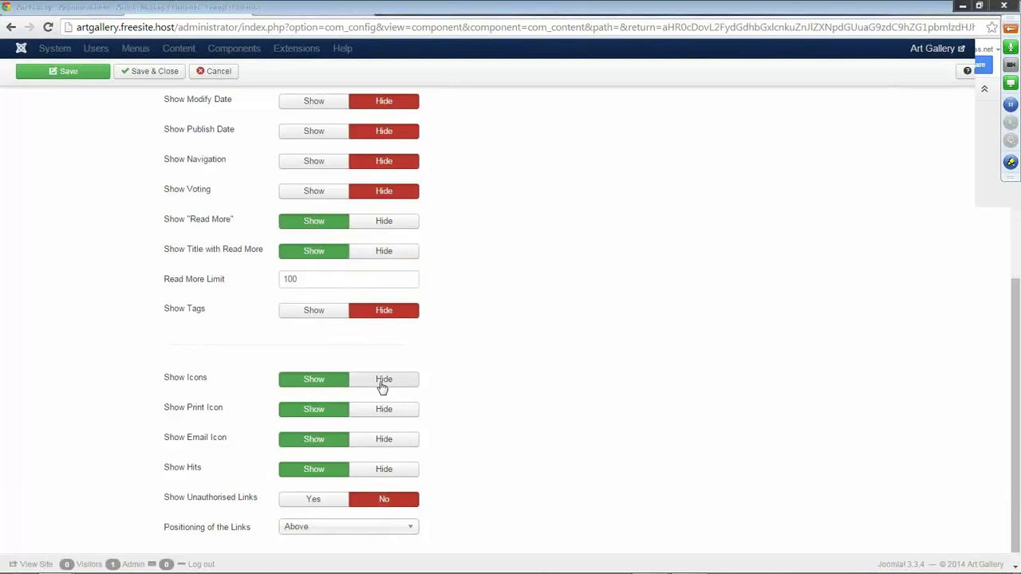
click(381, 383)
click(384, 410)
click(385, 440)
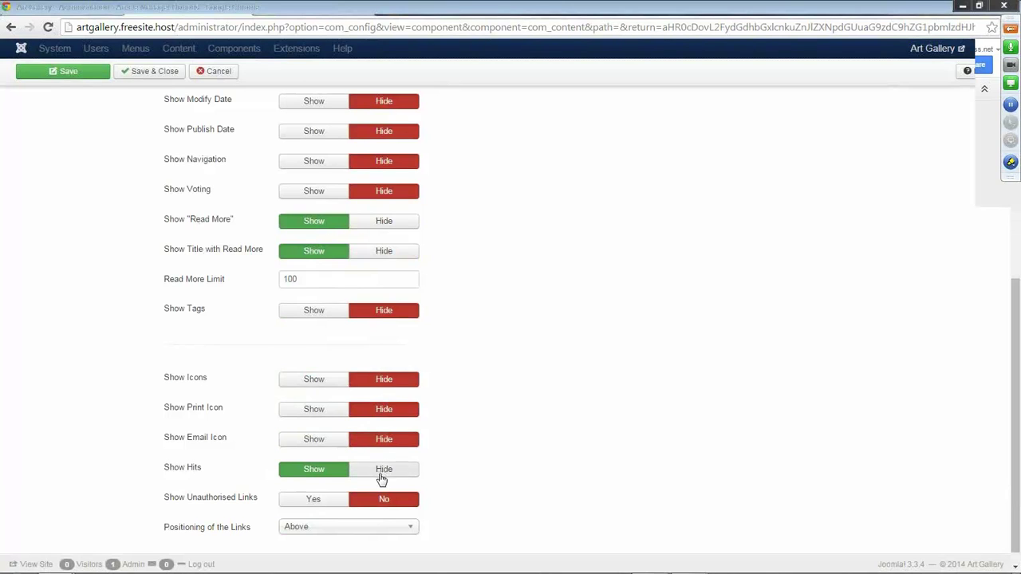
click(383, 469)
scroll(490, 383, down, 1)
scroll(485, 370, up, 6)
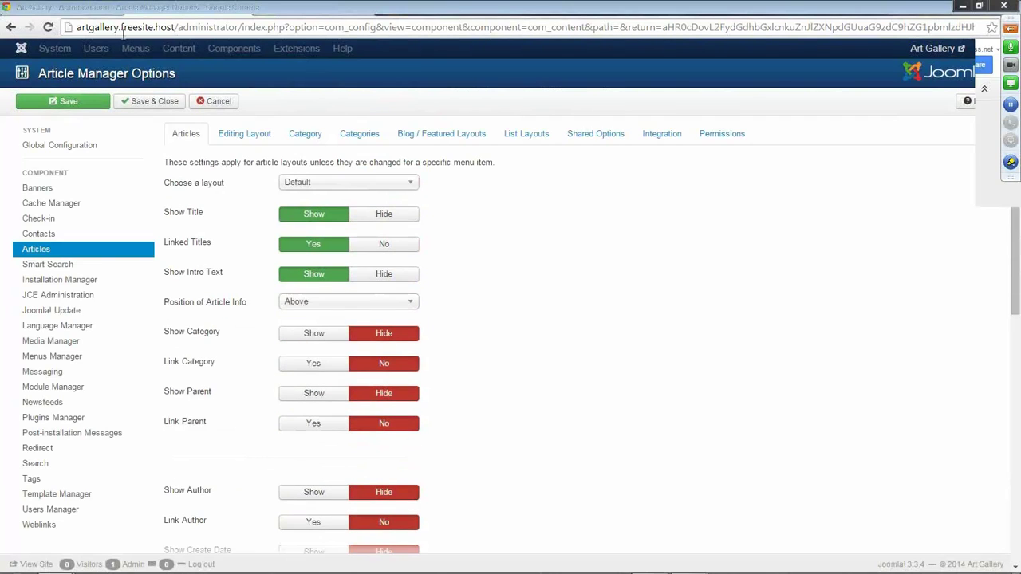
Save the article options and reload the live Art Classes page to confirm the details are gone.
click(70, 104)
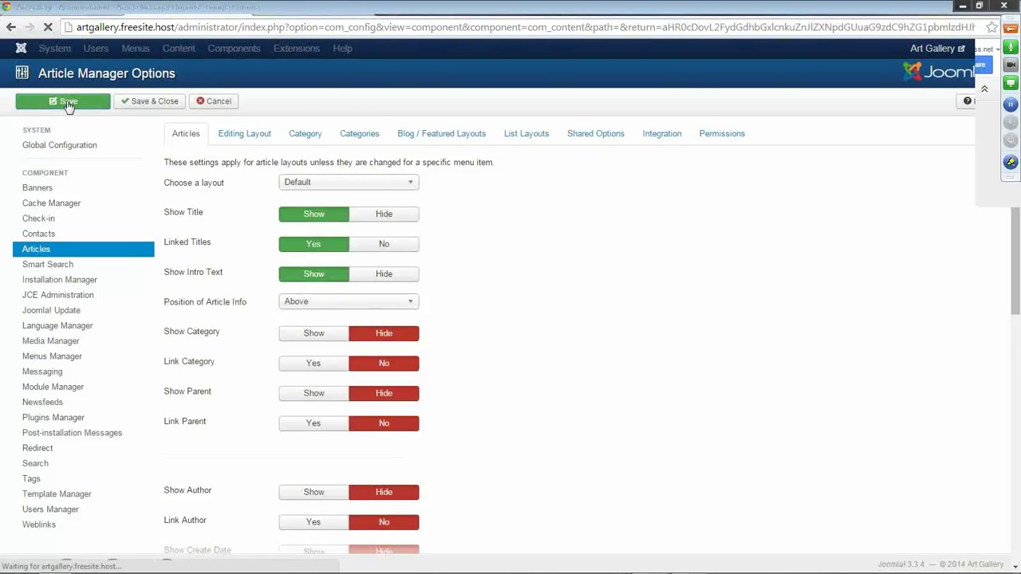
click(315, 9)
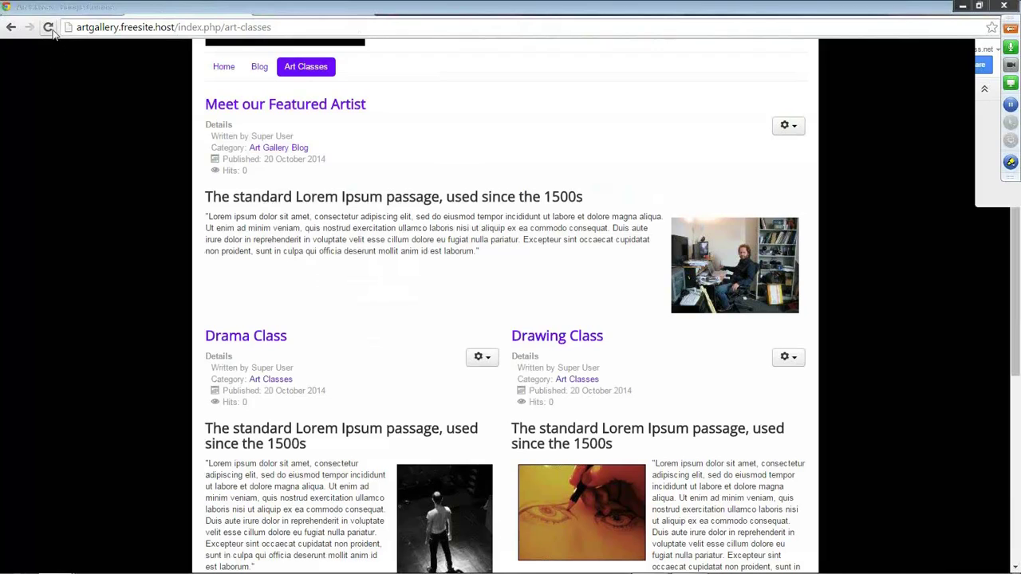
click(50, 29)
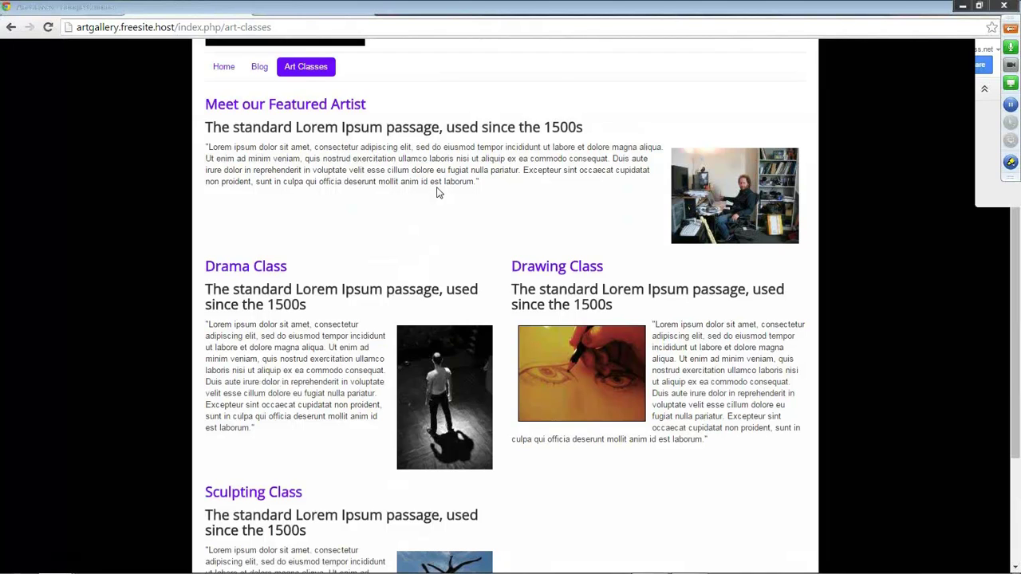
scroll(438, 192, down, 1)
scroll(437, 191, up, 3)
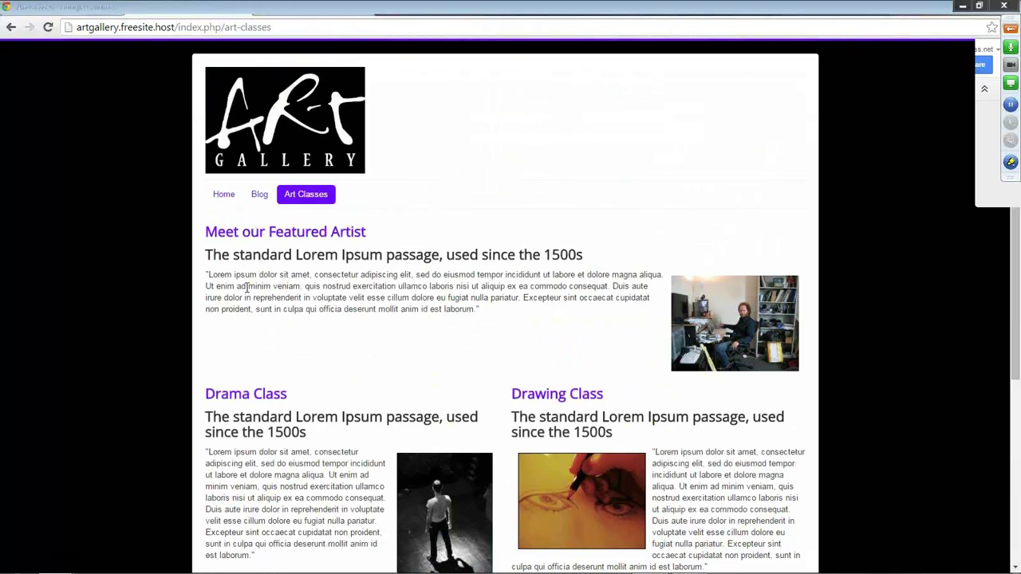
Set # Leading Articles to 0 under Blog / Featured Layouts and save.
click(192, 7)
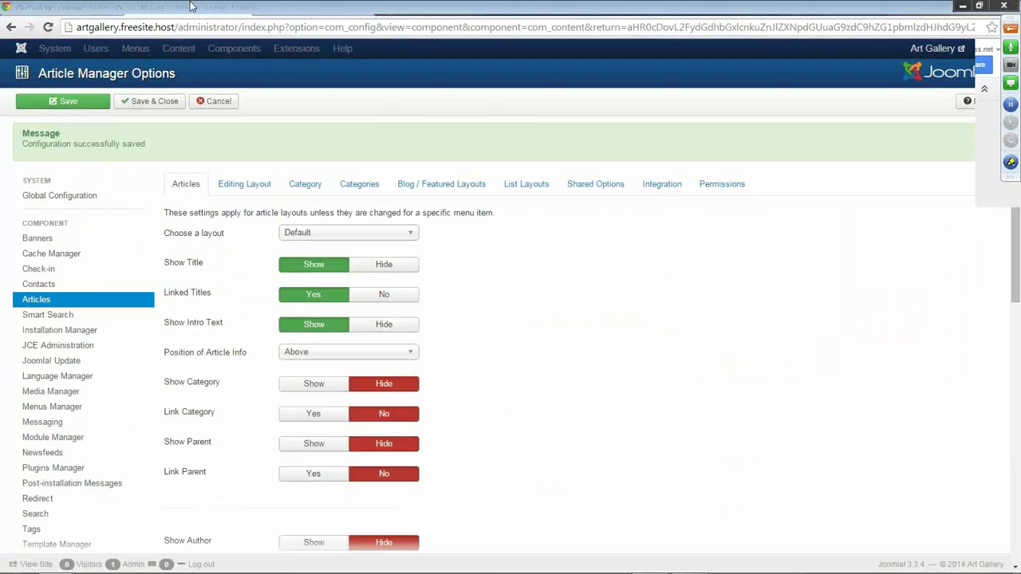
click(435, 192)
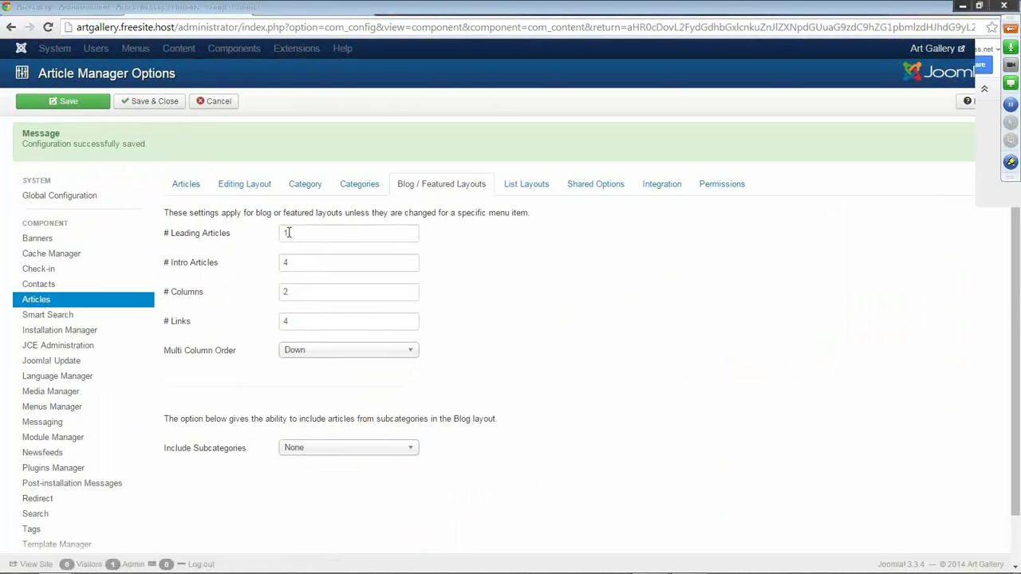
drag(288, 232, 283, 232)
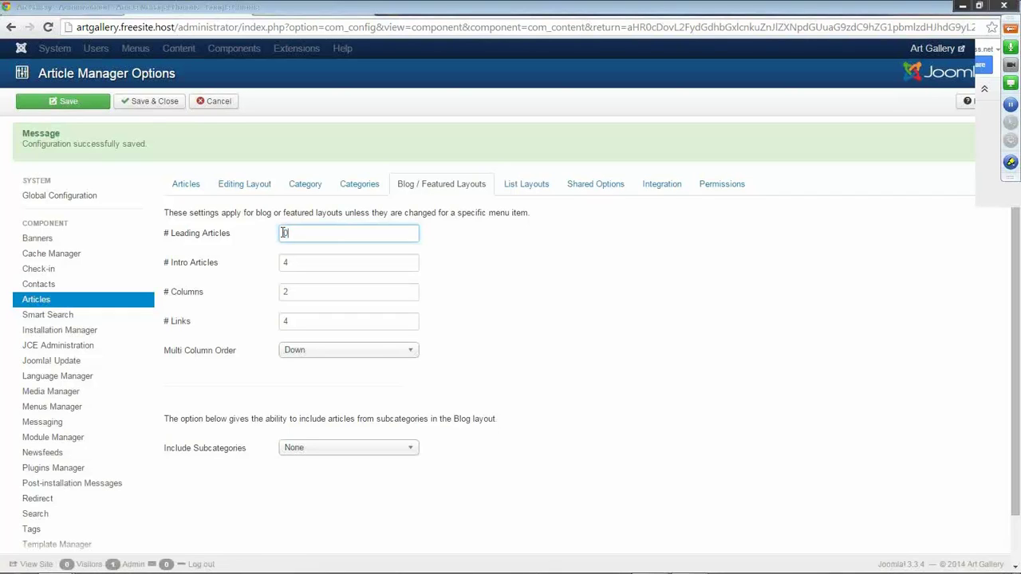
click(288, 321)
click(91, 105)
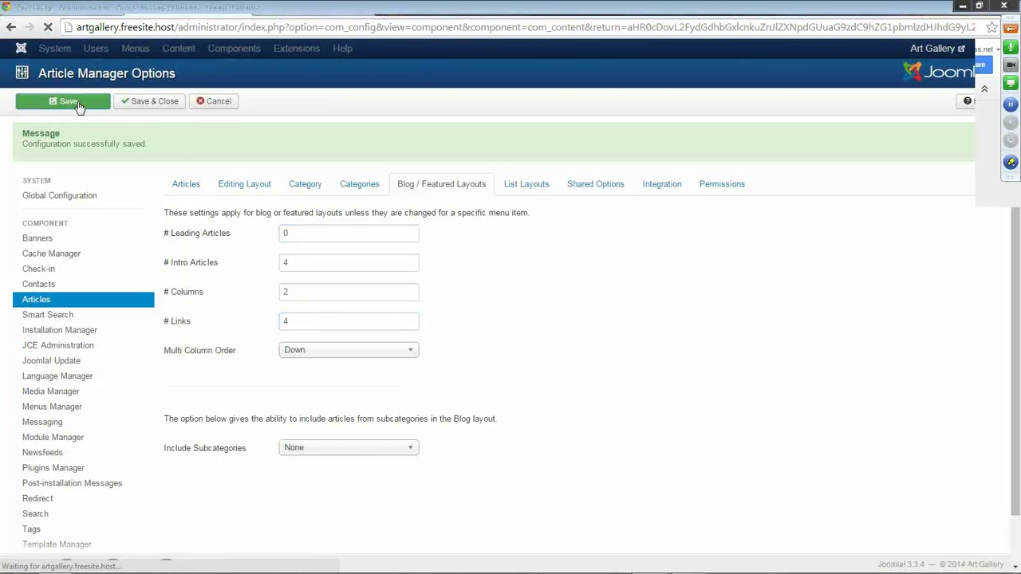
click(291, 12)
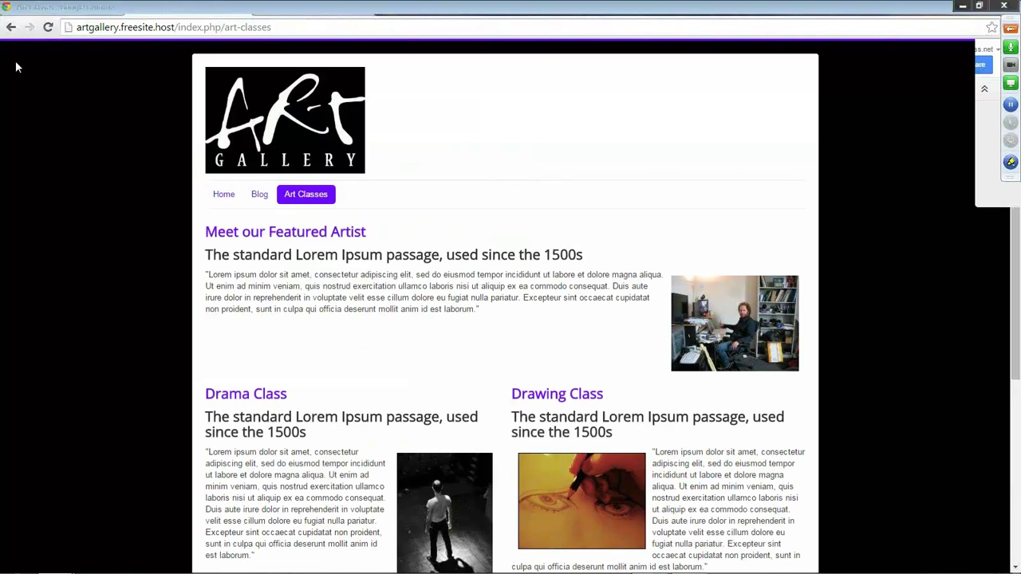
Reload Art Classes to see four articles in two columns, view Blog, then return to the options.
click(49, 28)
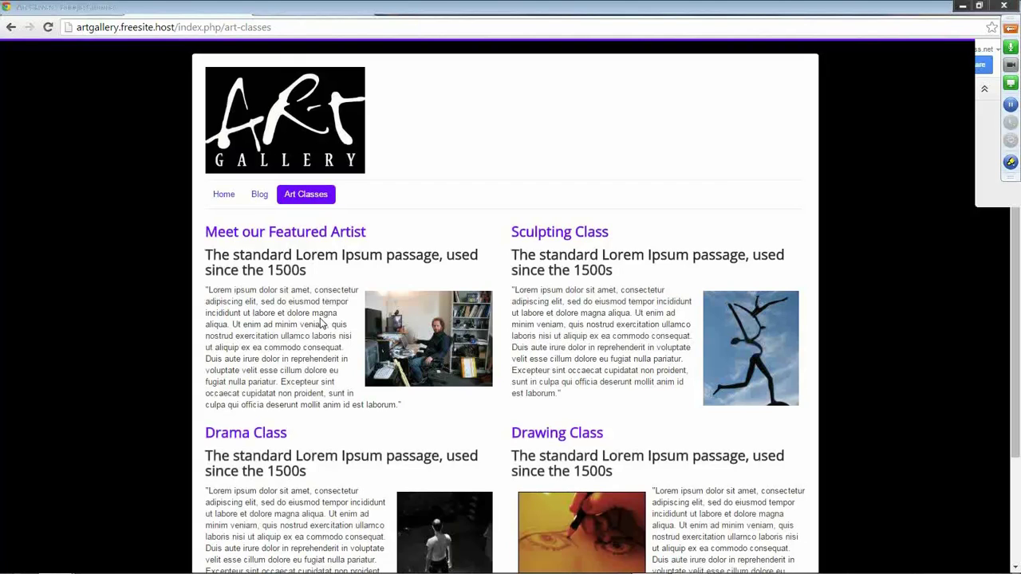
click(257, 200)
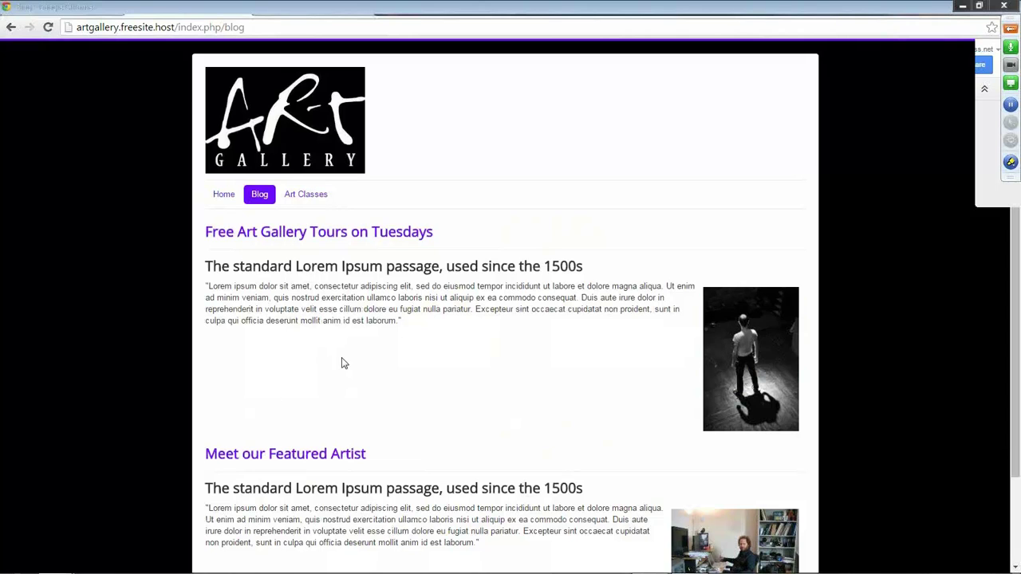
scroll(339, 359, down, 2)
scroll(361, 372, up, 2)
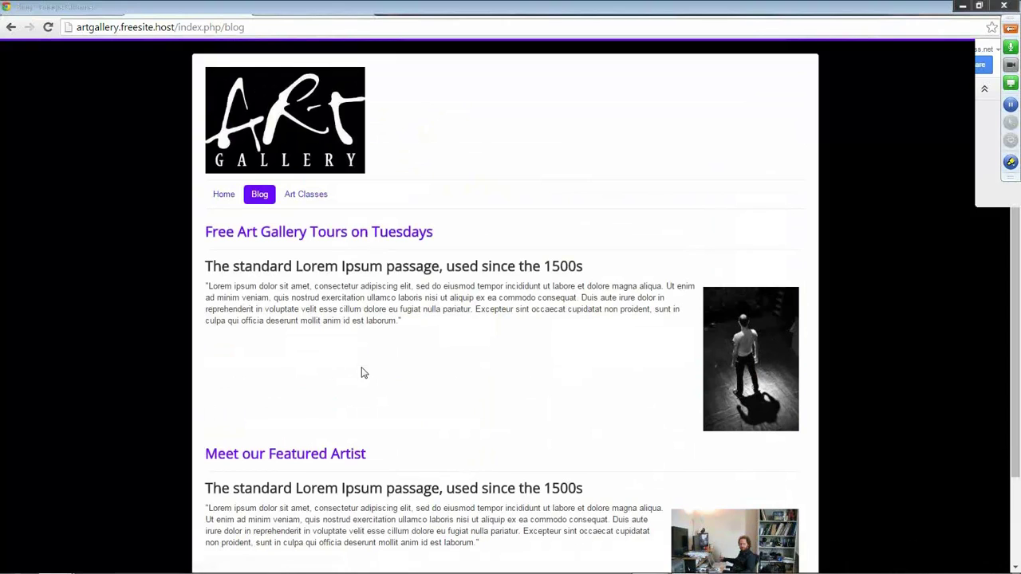
click(202, 9)
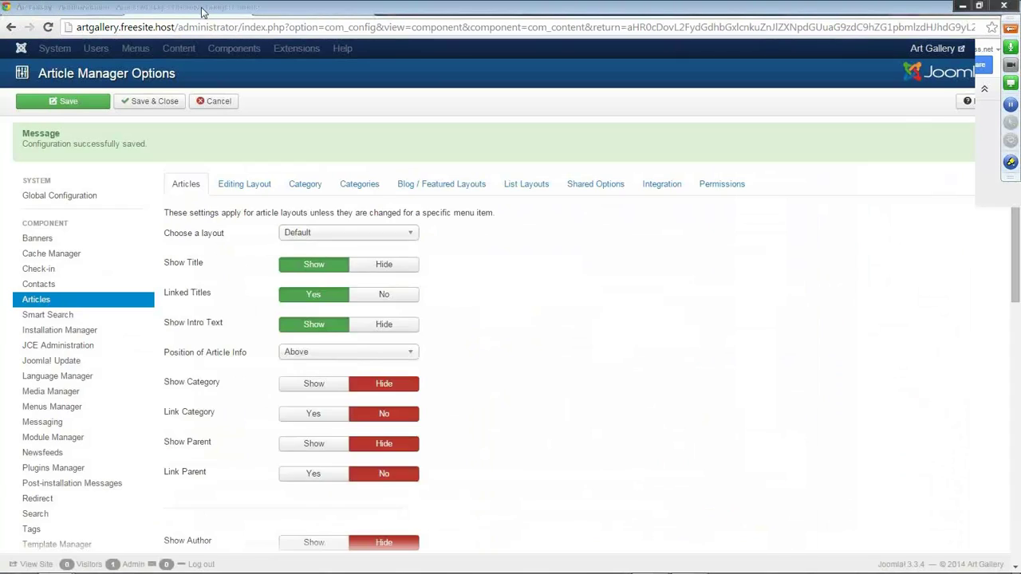
Save & Close the article options and open the Blog item from Menus > Main Menu.
click(146, 108)
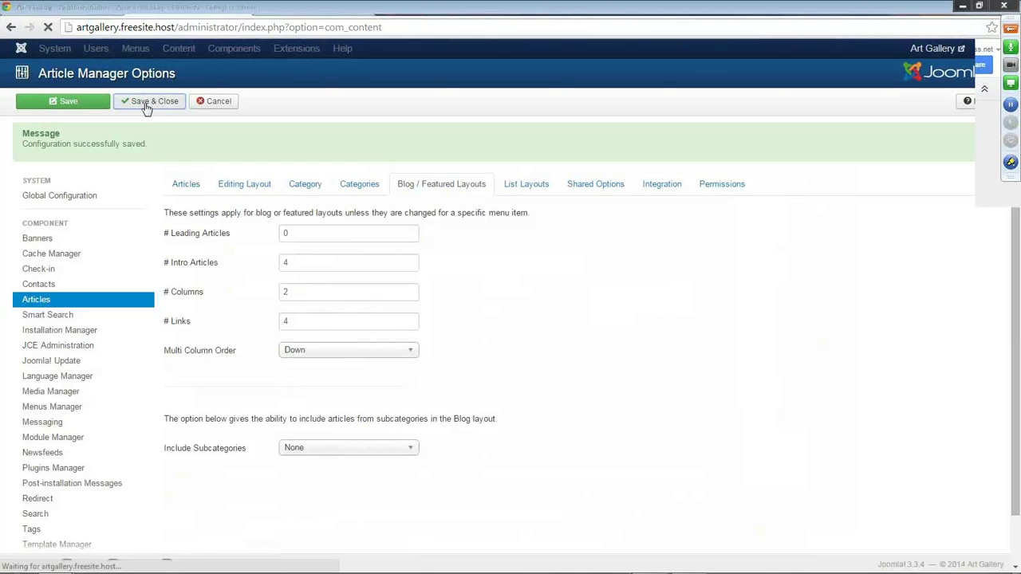
click(155, 49)
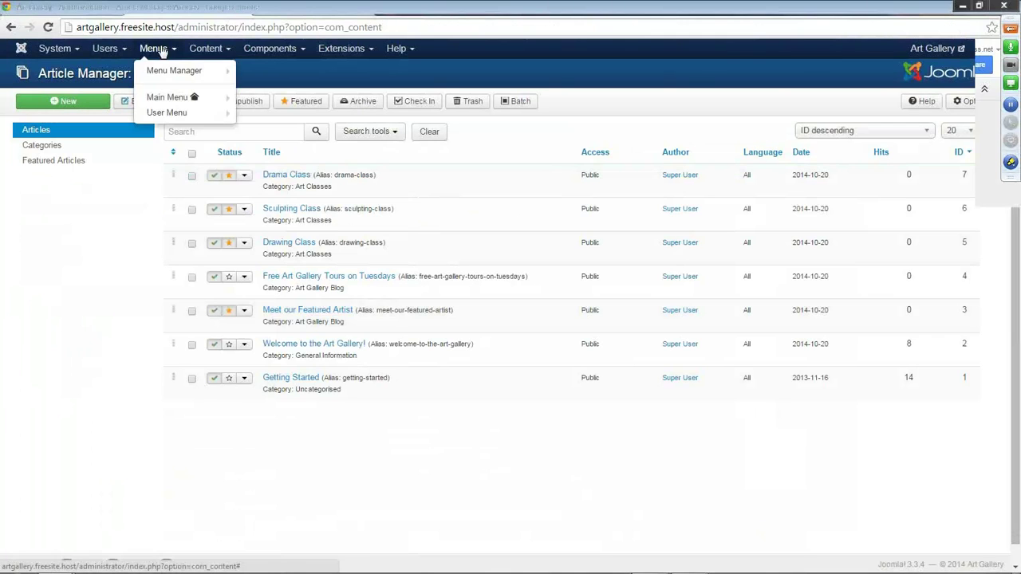
click(165, 99)
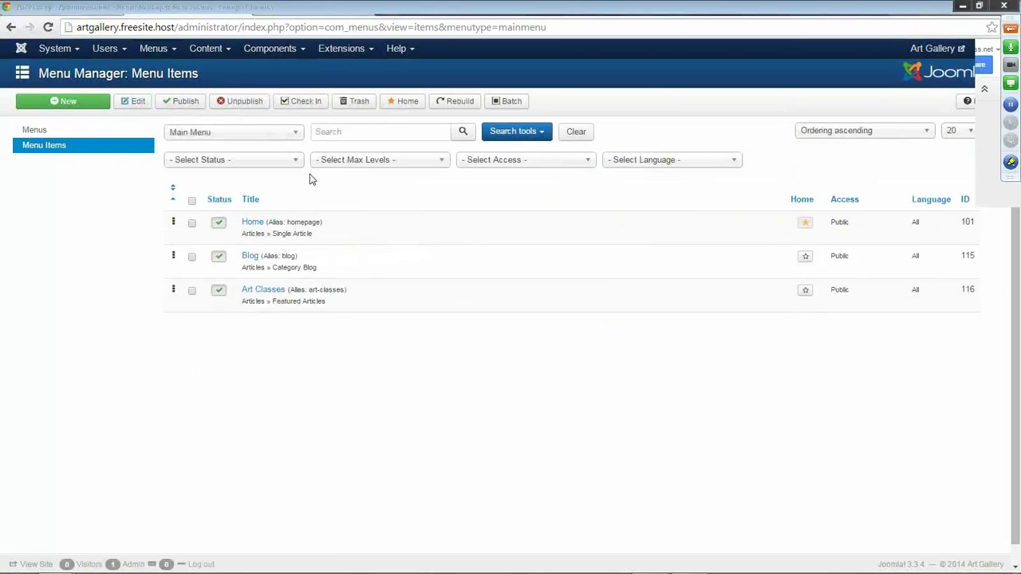
click(248, 256)
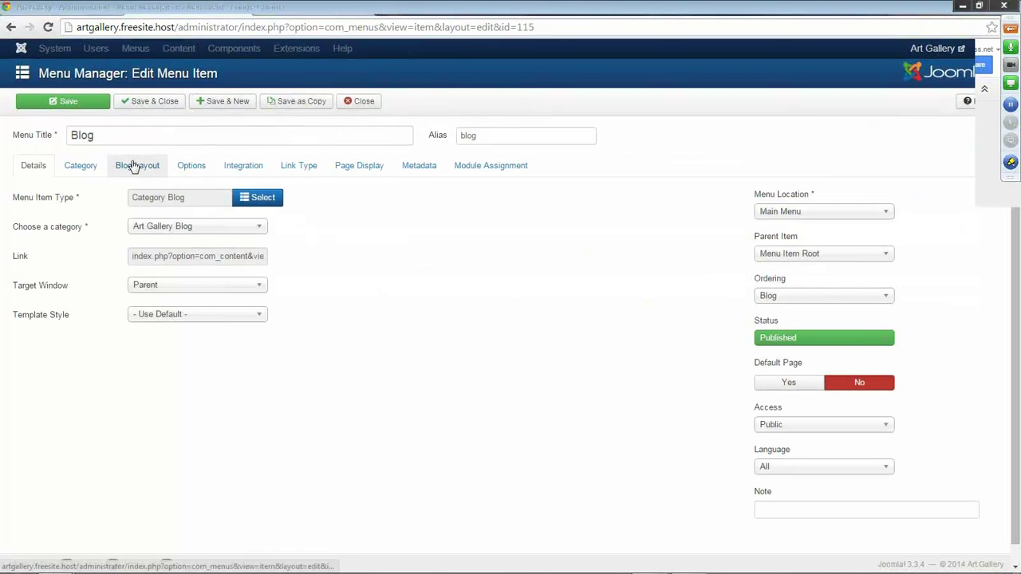
Set Show Author and Show Publish Date to Show on the Blog item's Options tab.
click(201, 170)
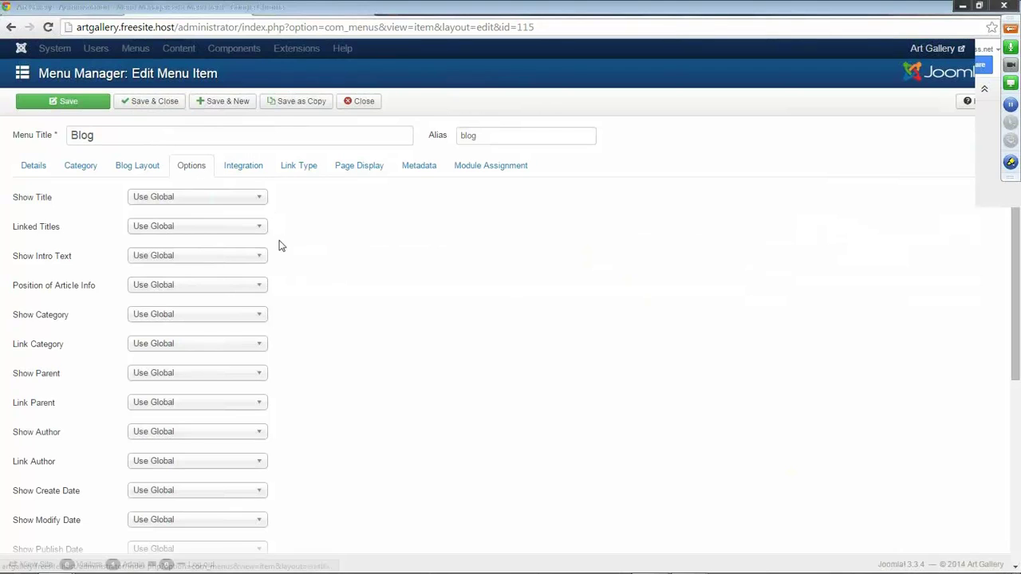
scroll(291, 250, down, 2)
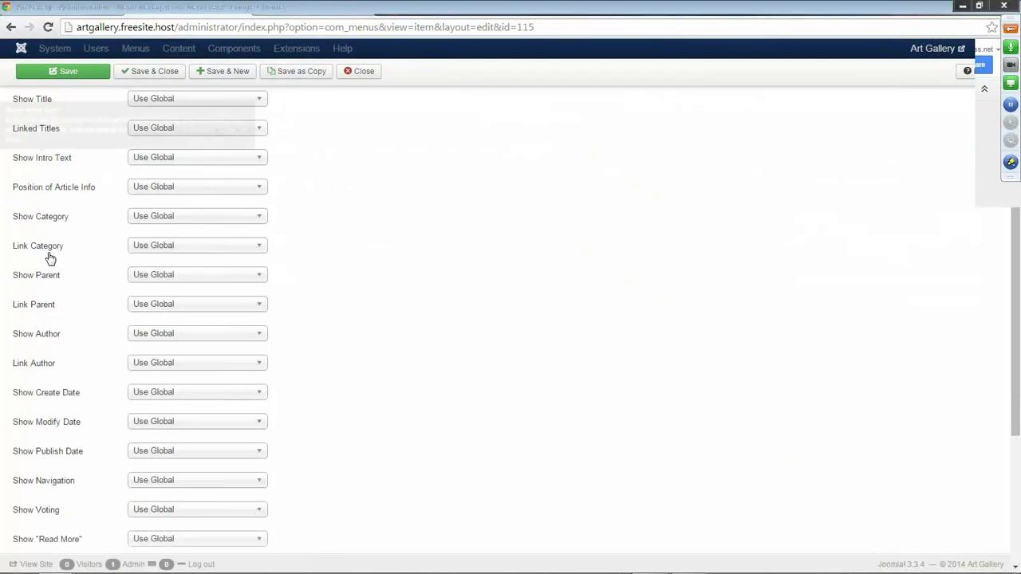
scroll(265, 302, down, 1)
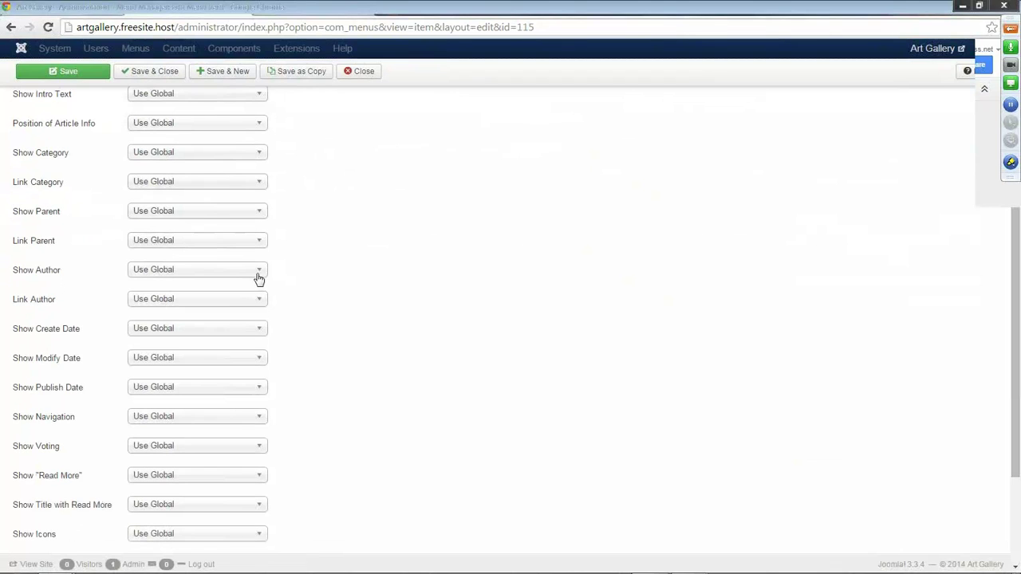
click(259, 278)
click(156, 335)
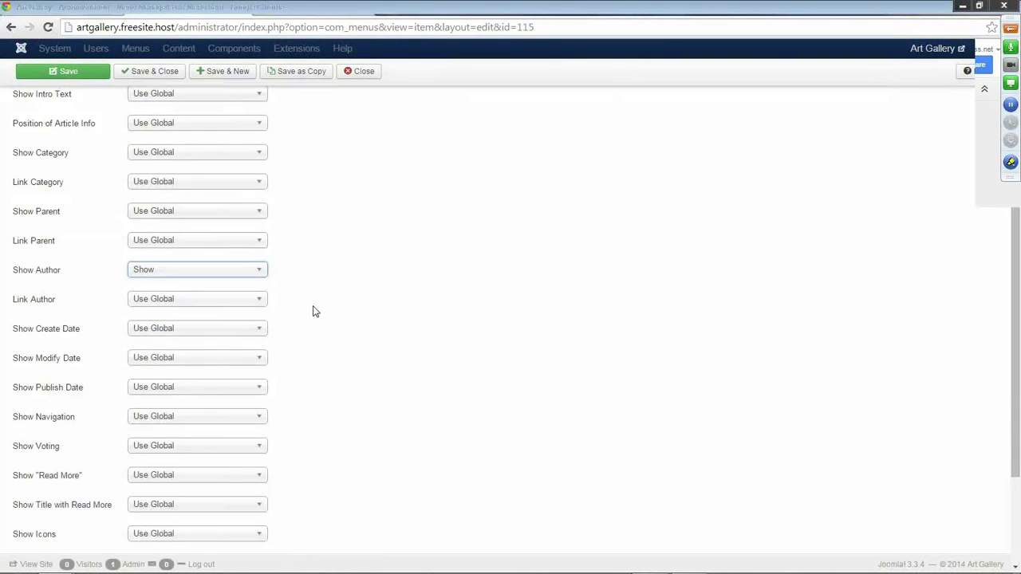
scroll(314, 311, down, 1)
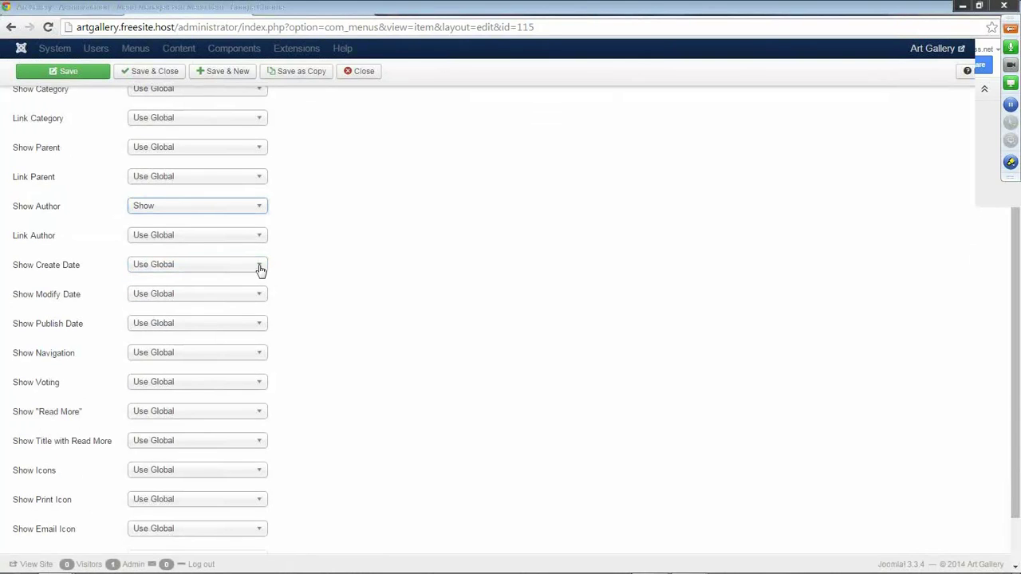
click(262, 325)
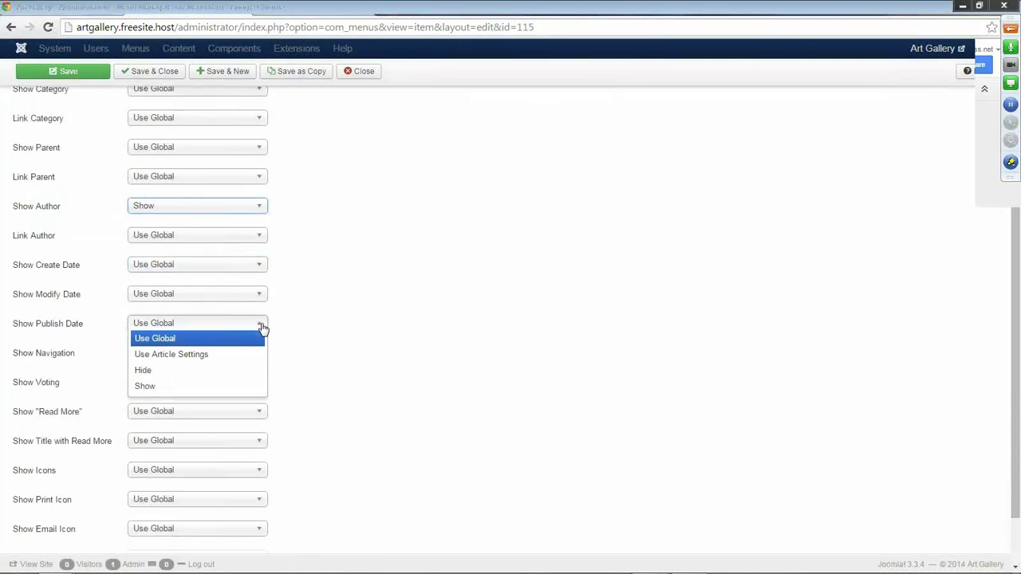
click(177, 387)
Set Show Voting and Show Hits to Show, then save the Blog menu item.
scroll(330, 351, down, 1)
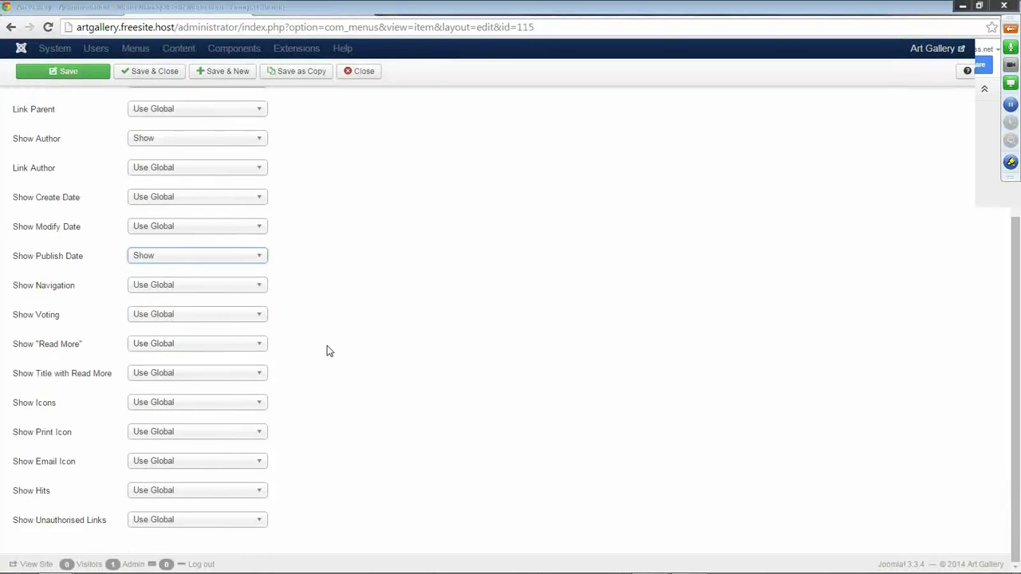
click(232, 322)
click(187, 380)
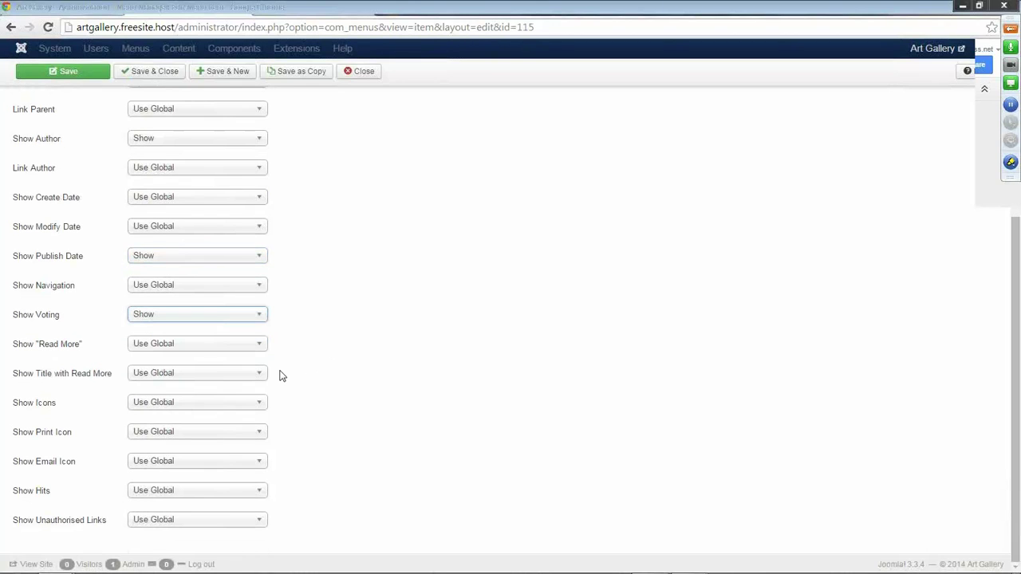
click(239, 493)
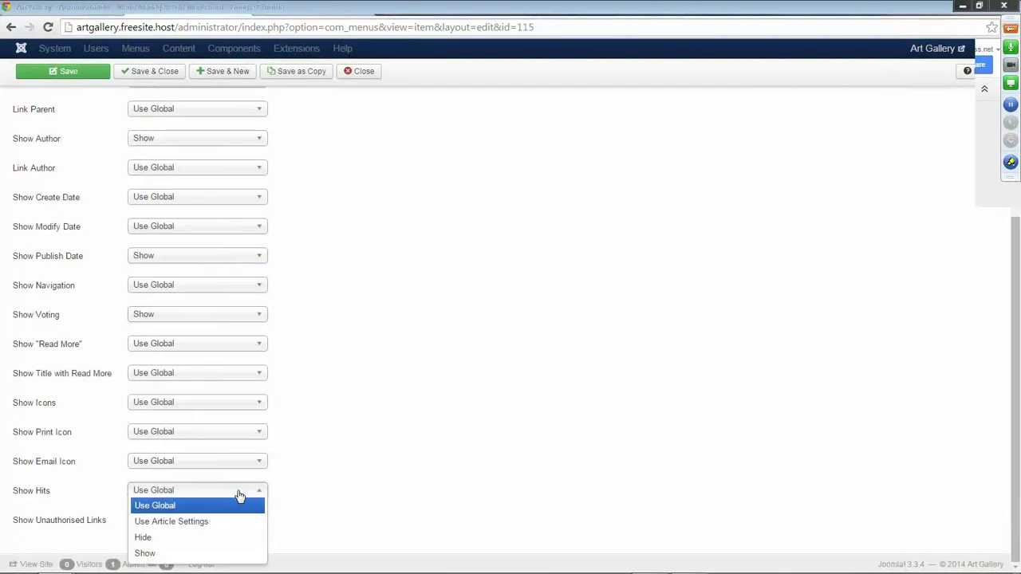
click(151, 554)
click(70, 75)
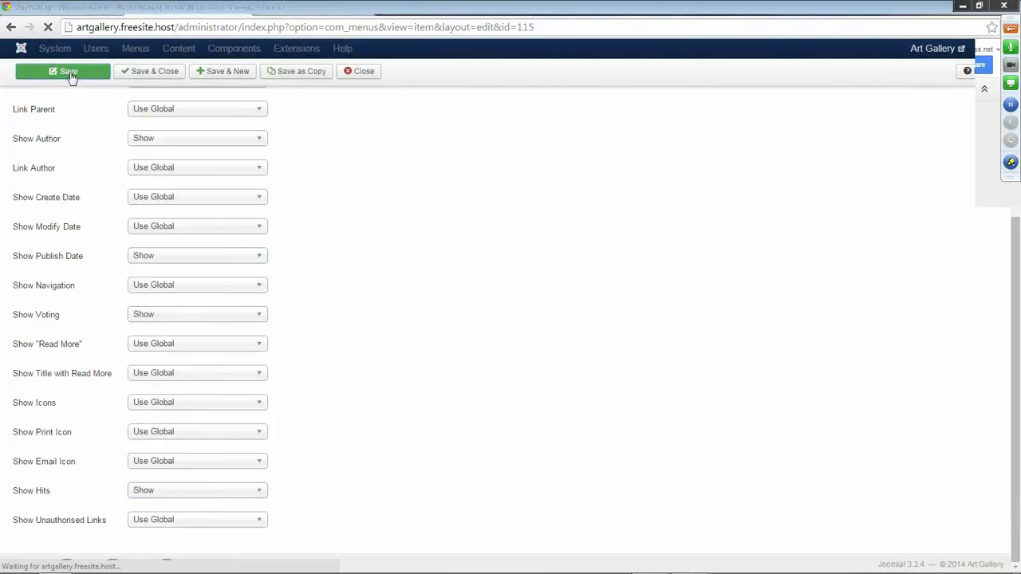
click(291, 12)
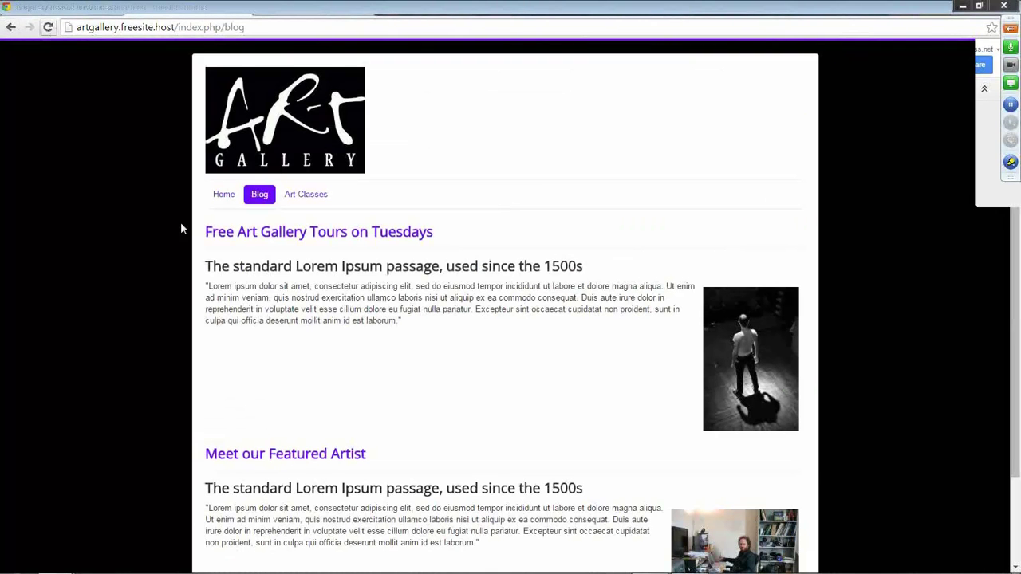
Reload the live Blog page to see author, date, hits and voting, then view Art Classes.
key(F5)
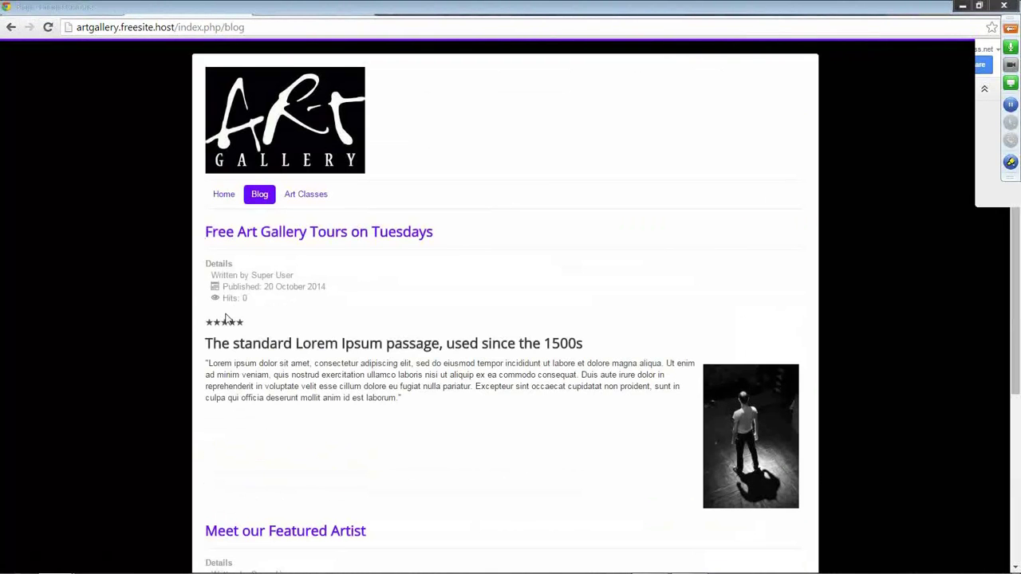
click(306, 195)
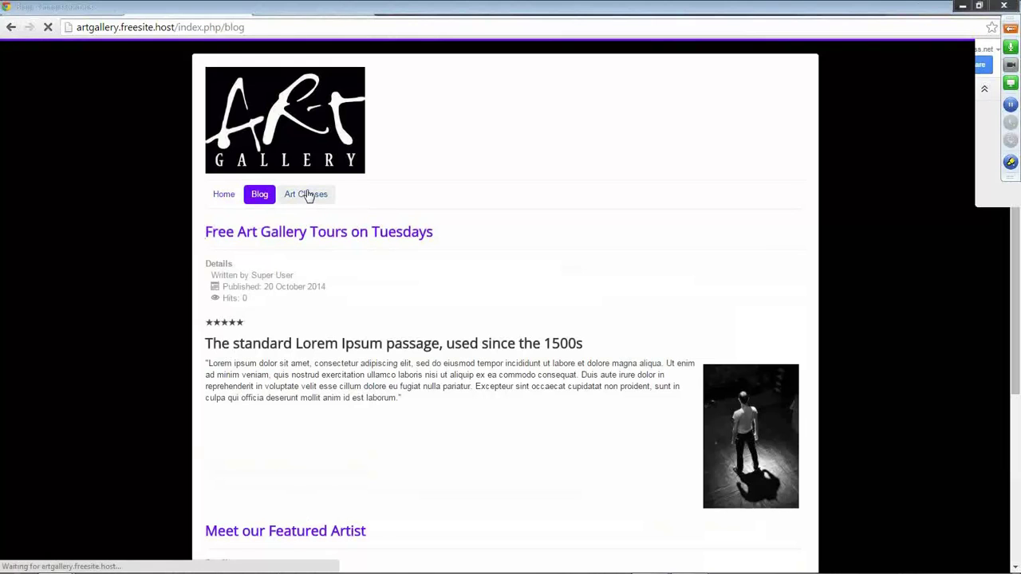
scroll(518, 240, down, 2)
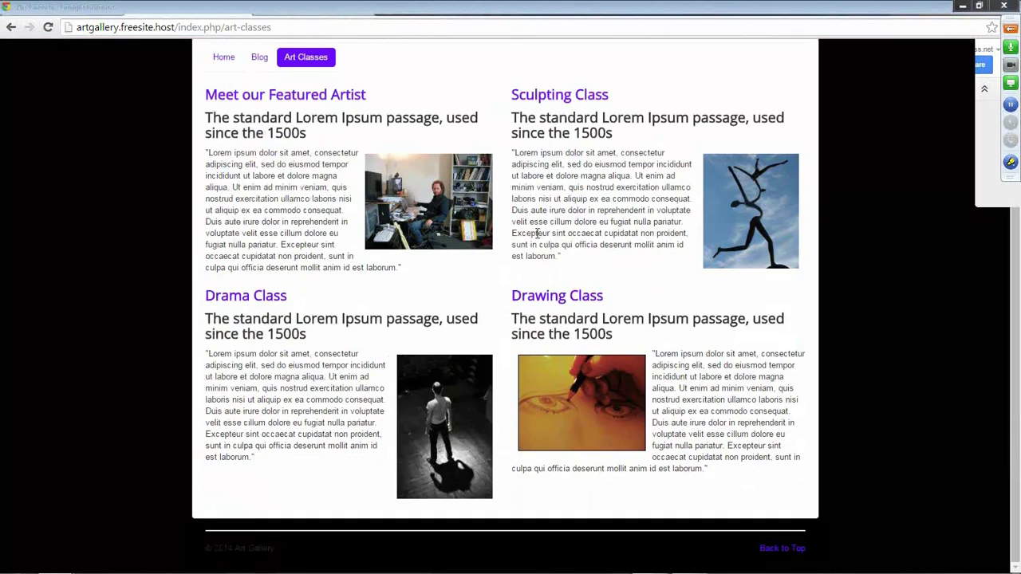
scroll(495, 243, up, 2)
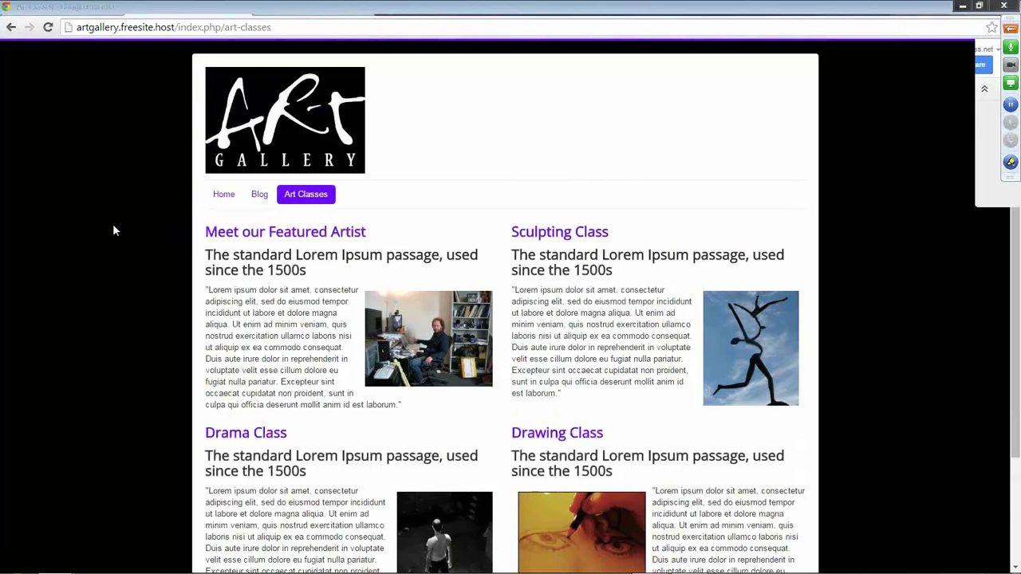
Save & Close the Blog item, drag Art Classes above Blog, and verify the order on the live site.
click(216, 10)
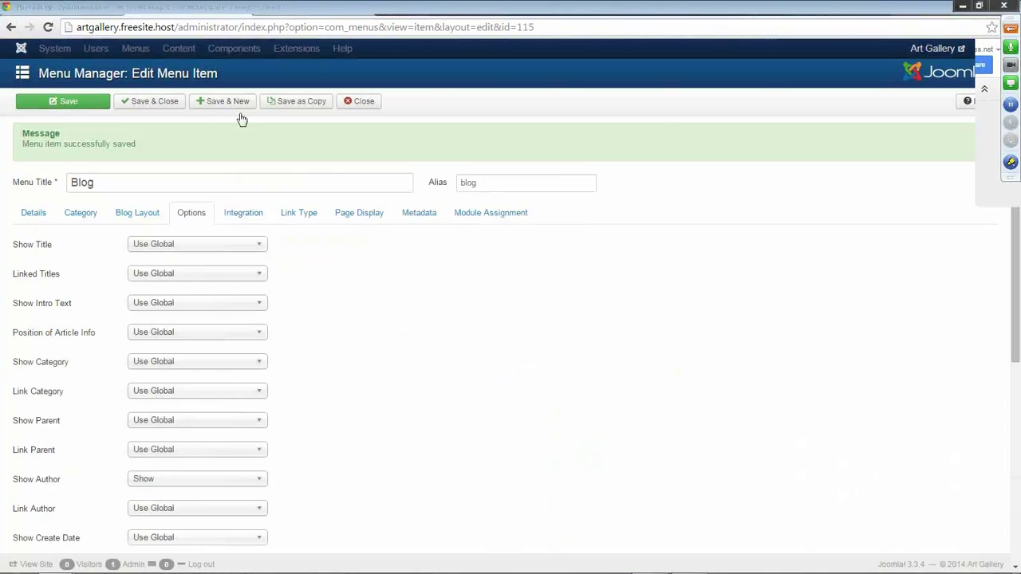
click(163, 104)
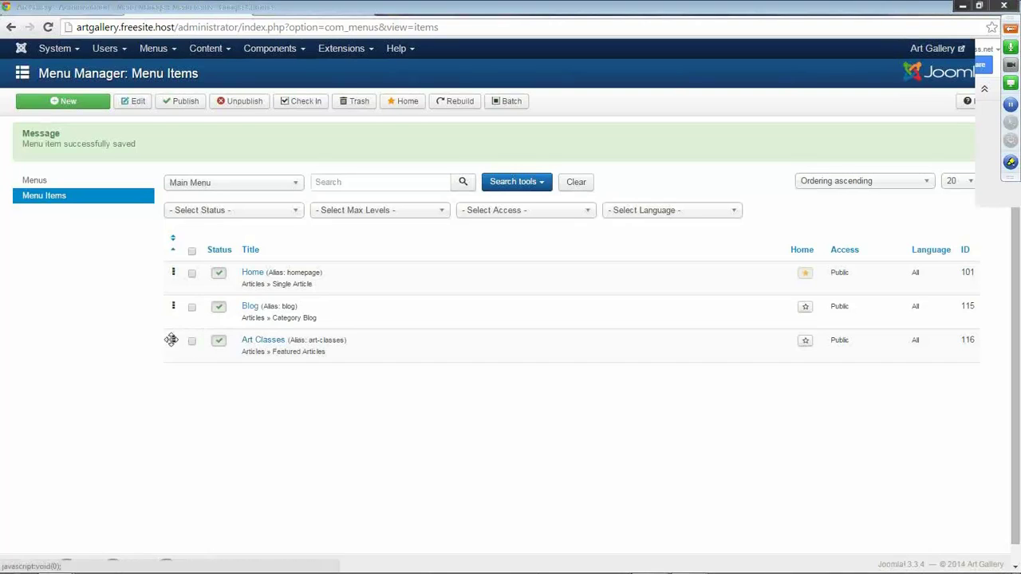
drag(173, 341, 168, 307)
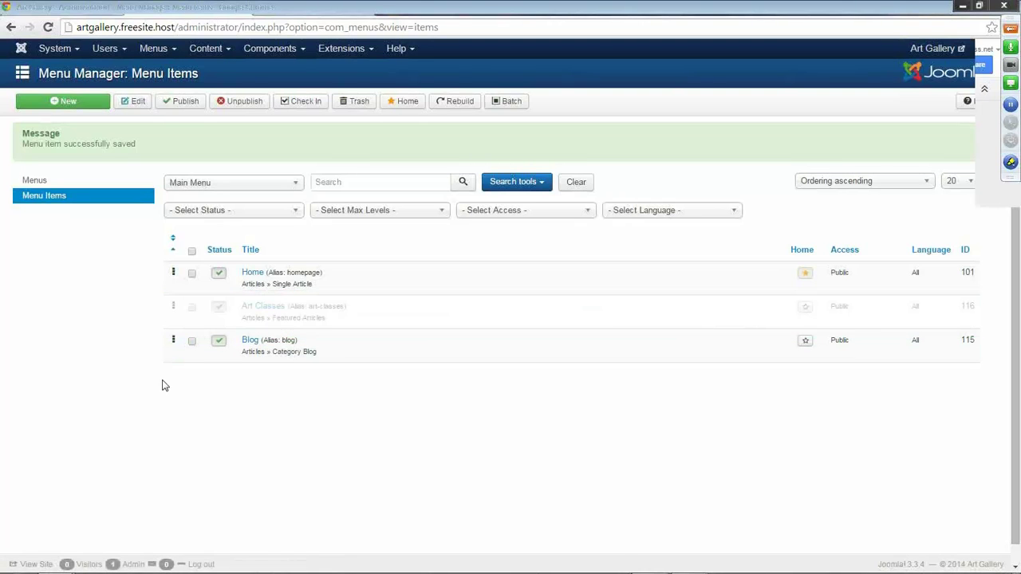
click(289, 14)
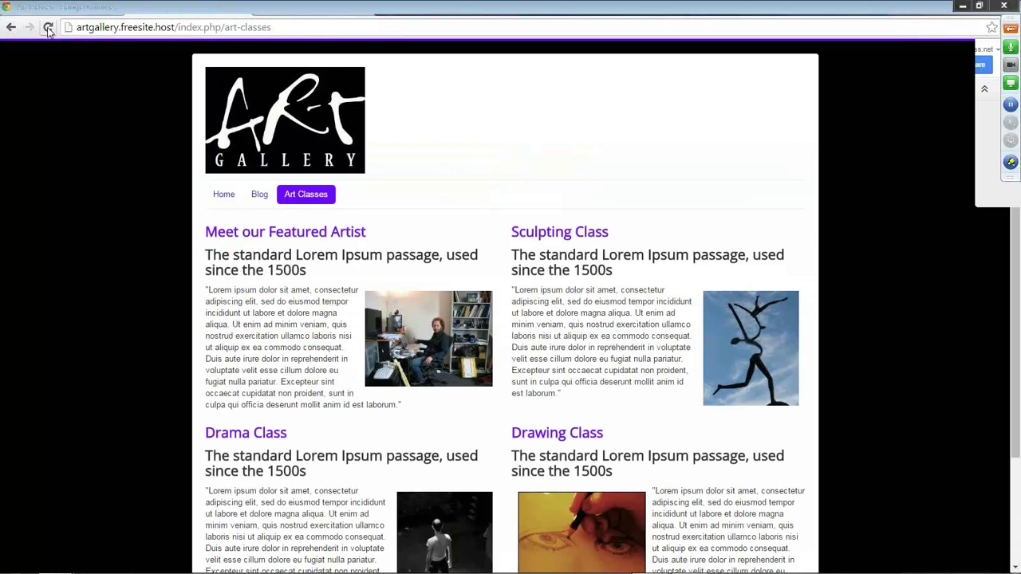
click(48, 28)
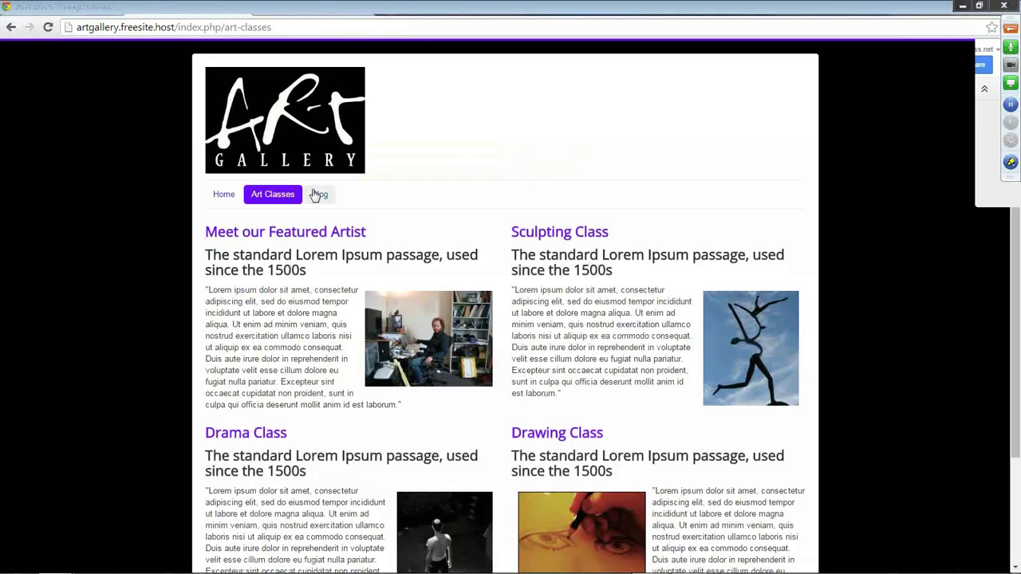
click(225, 195)
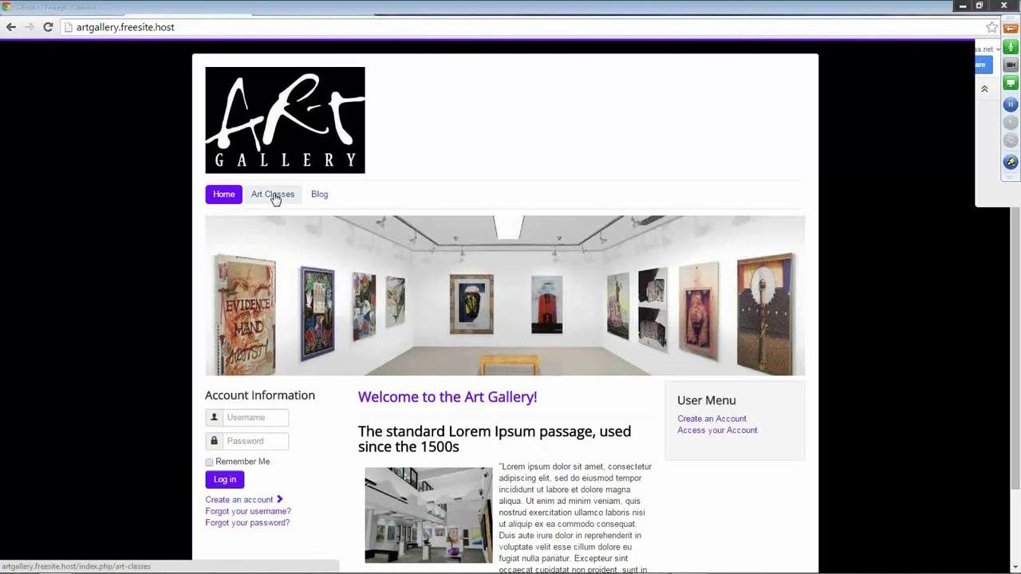
click(177, 11)
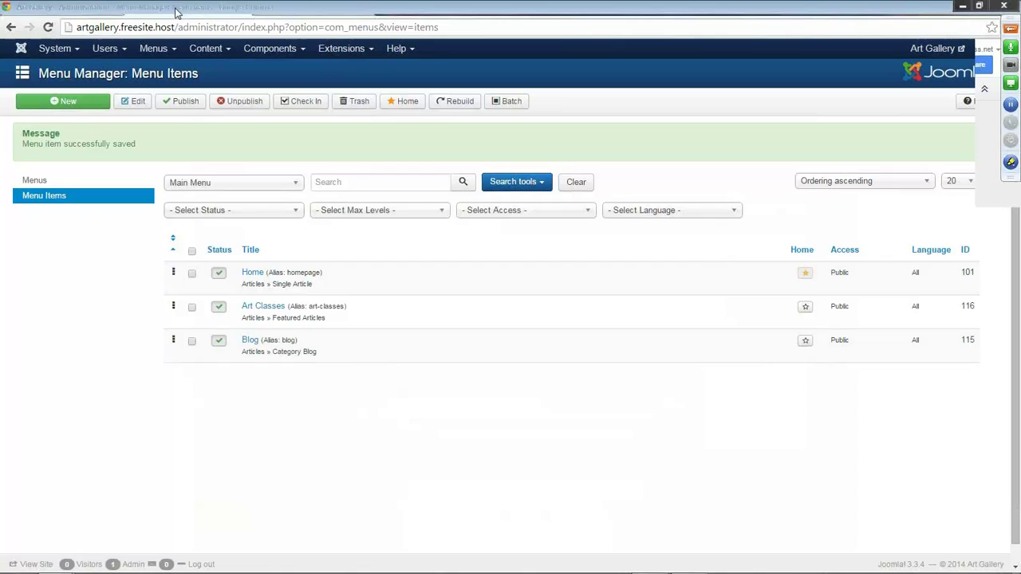
Set the Main Menu module's Show Sub-menu Items to Yes and Save & Close.
click(346, 50)
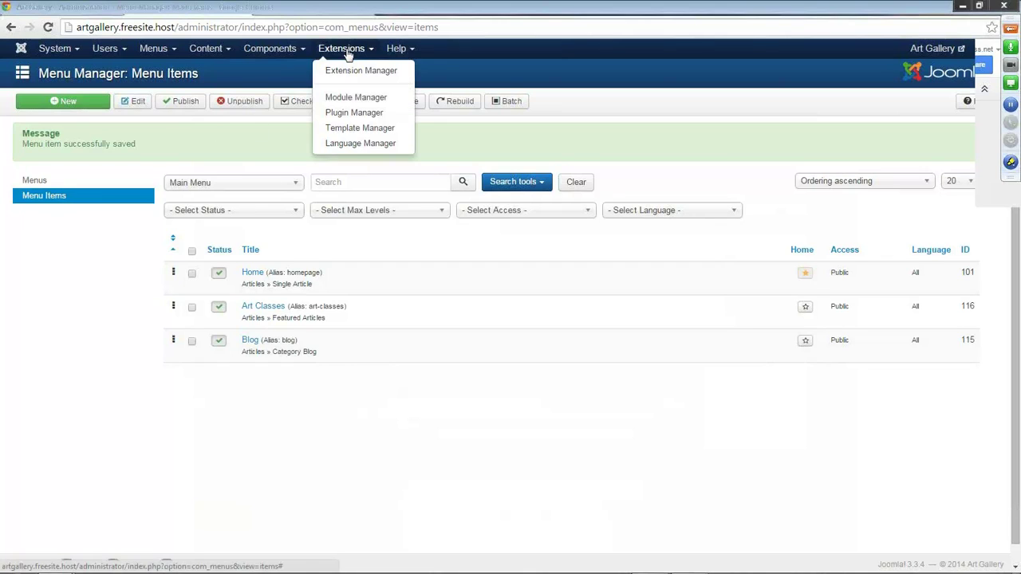
click(348, 104)
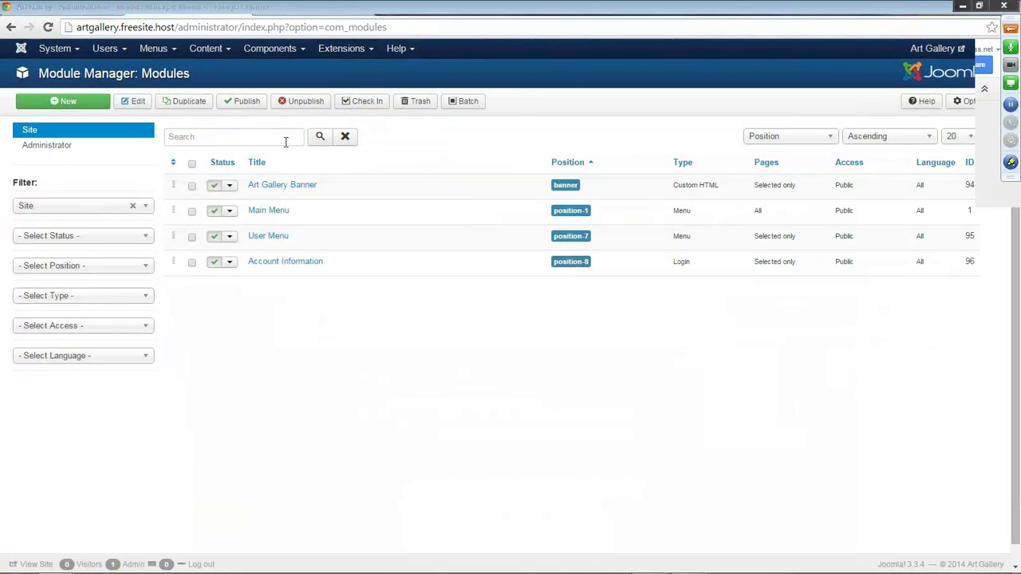
click(277, 215)
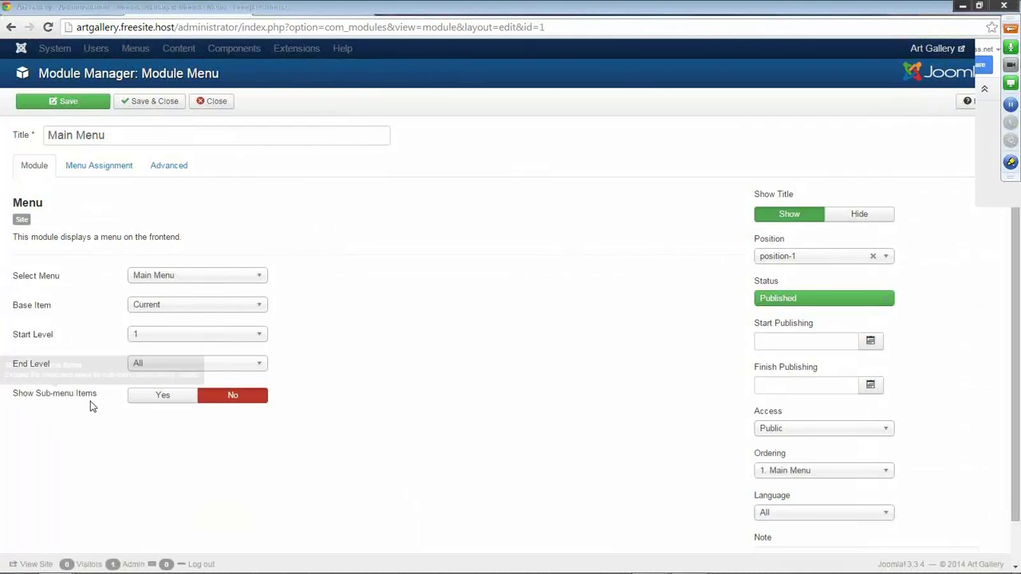
click(163, 397)
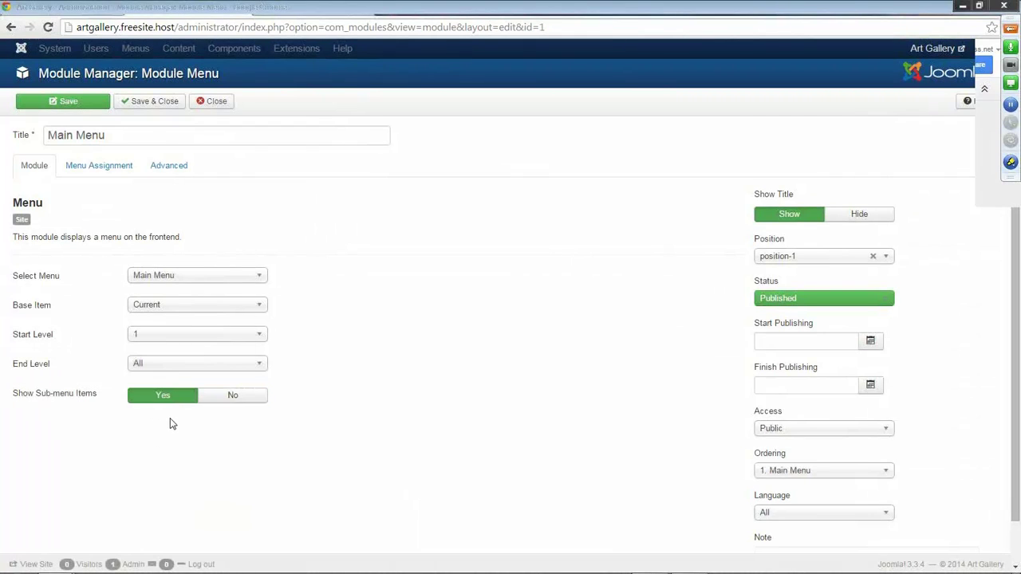
click(151, 103)
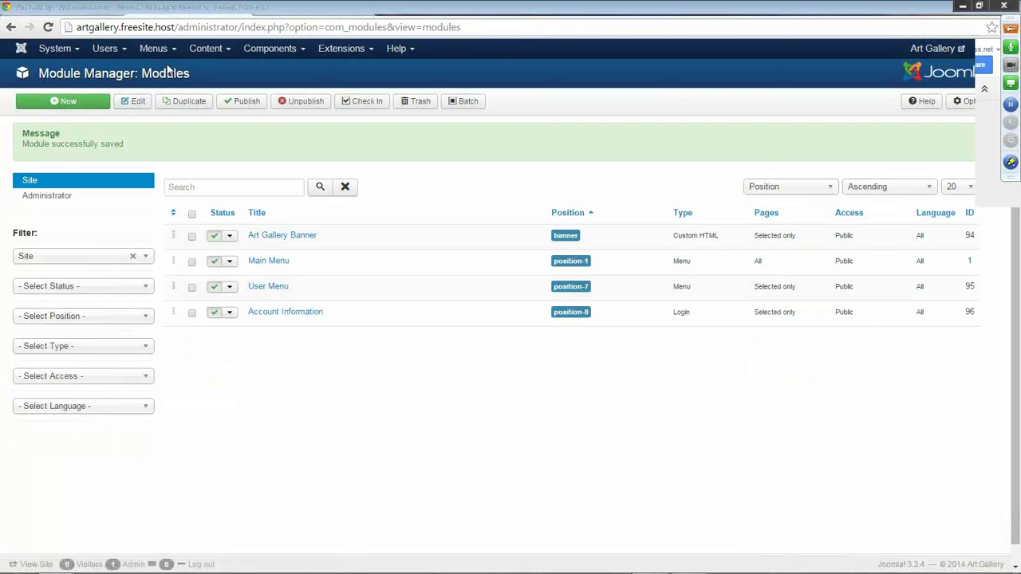
click(158, 48)
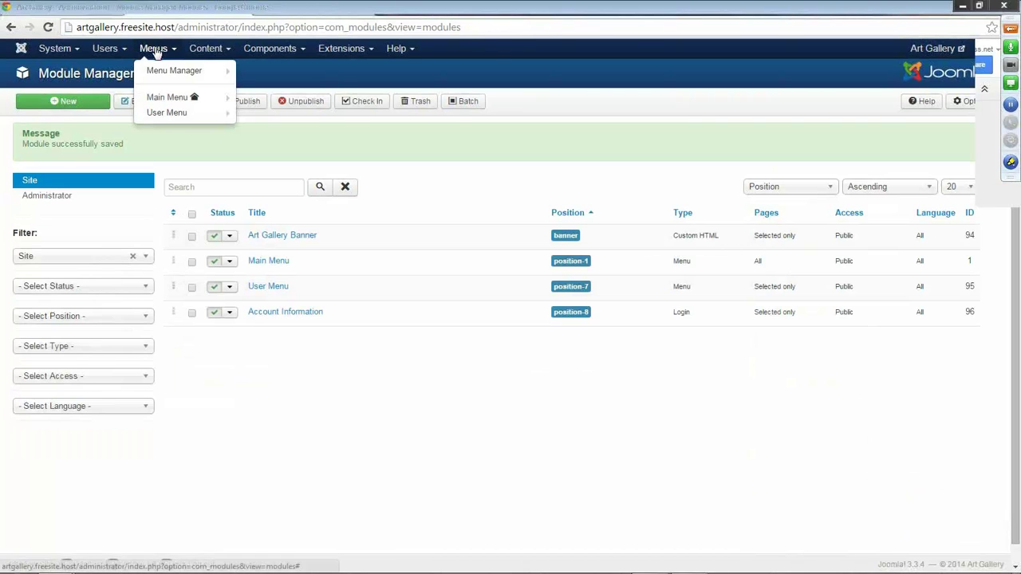
Create a new Main Menu item titled 'Register'.
click(166, 97)
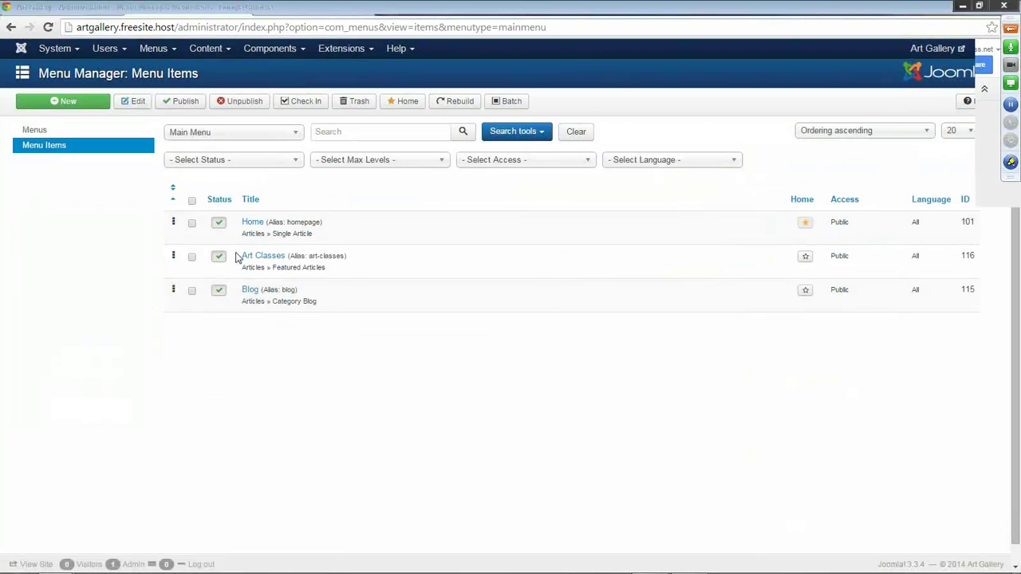
click(68, 102)
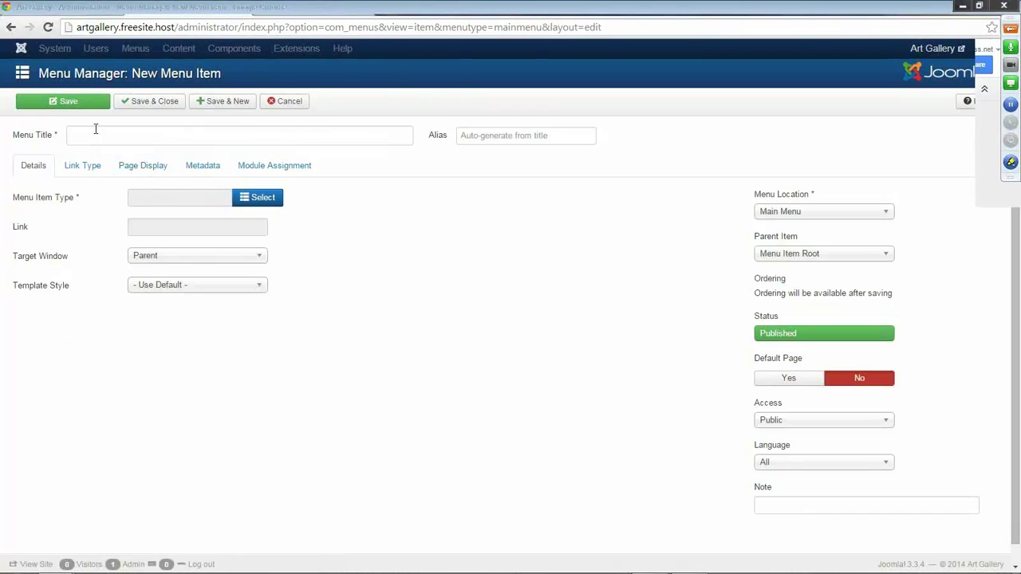
click(93, 139)
text(REg)
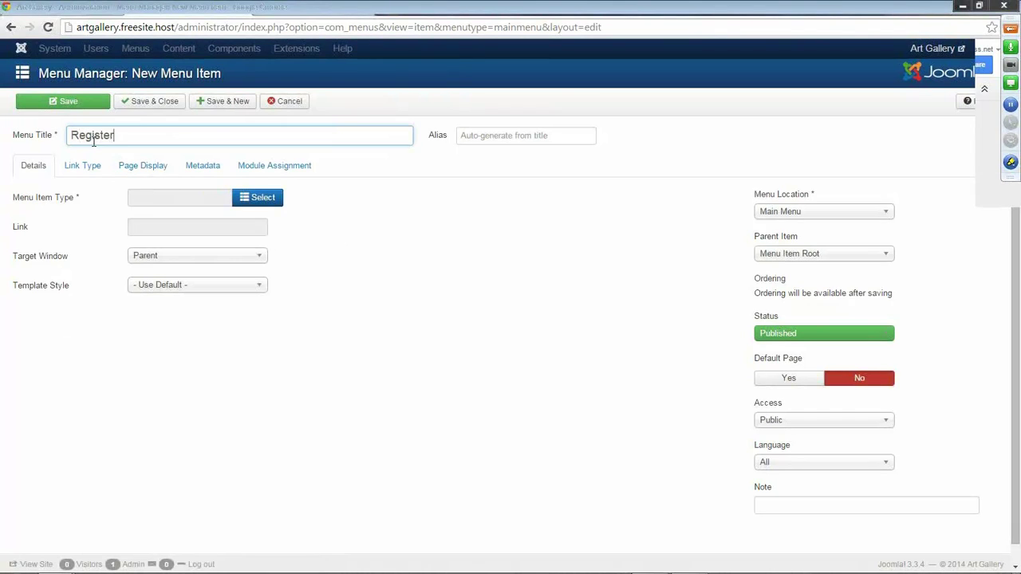
text(ister)
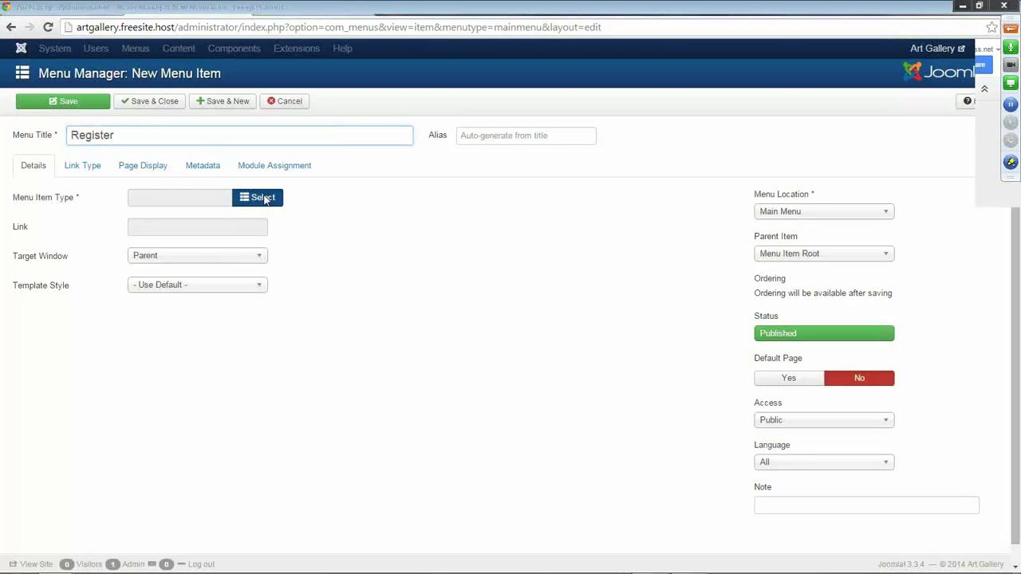
Make the item a Users Registration Form under parent Art Classes and save it.
click(265, 198)
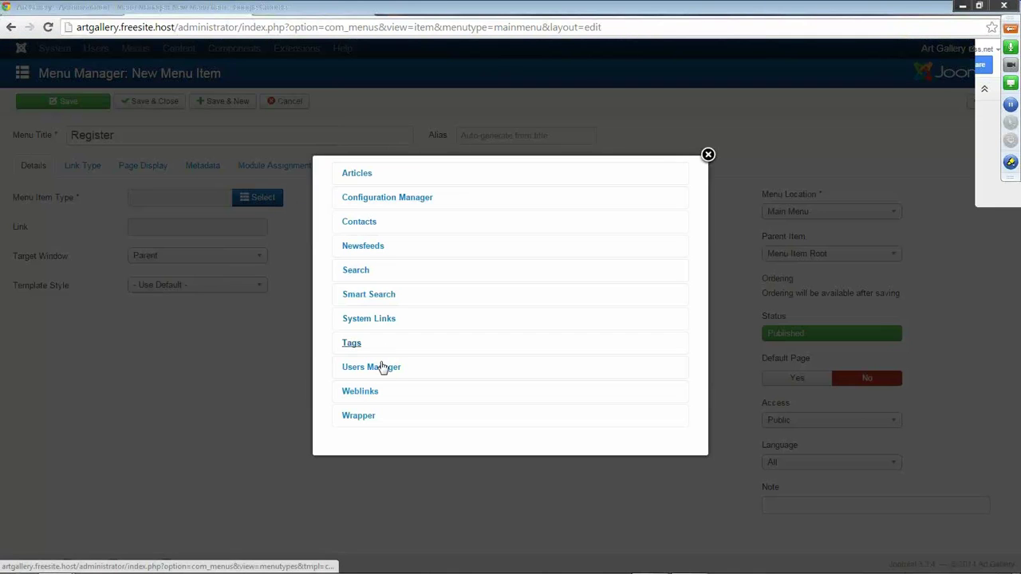
click(382, 367)
scroll(424, 287, down, 3)
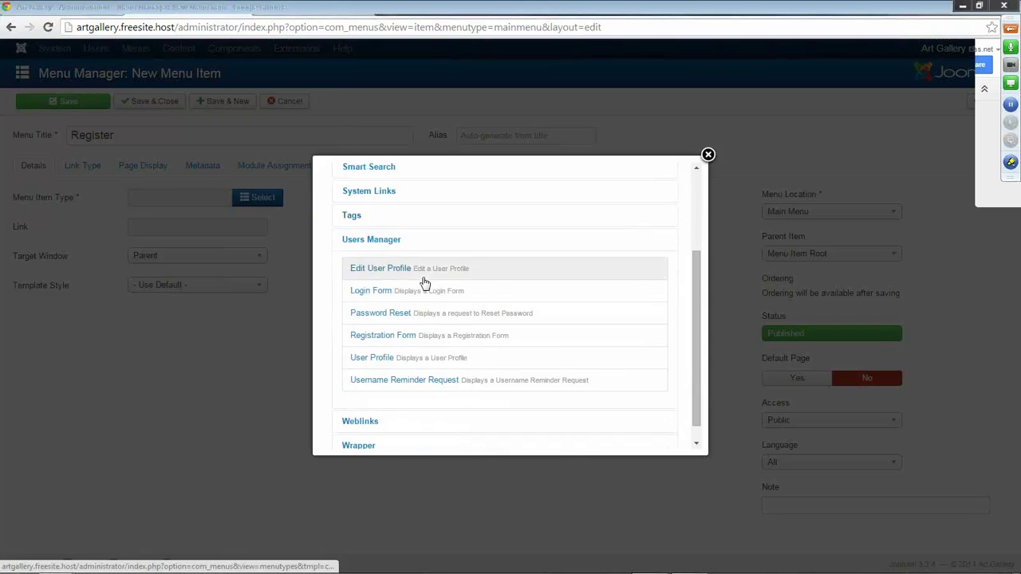
click(383, 335)
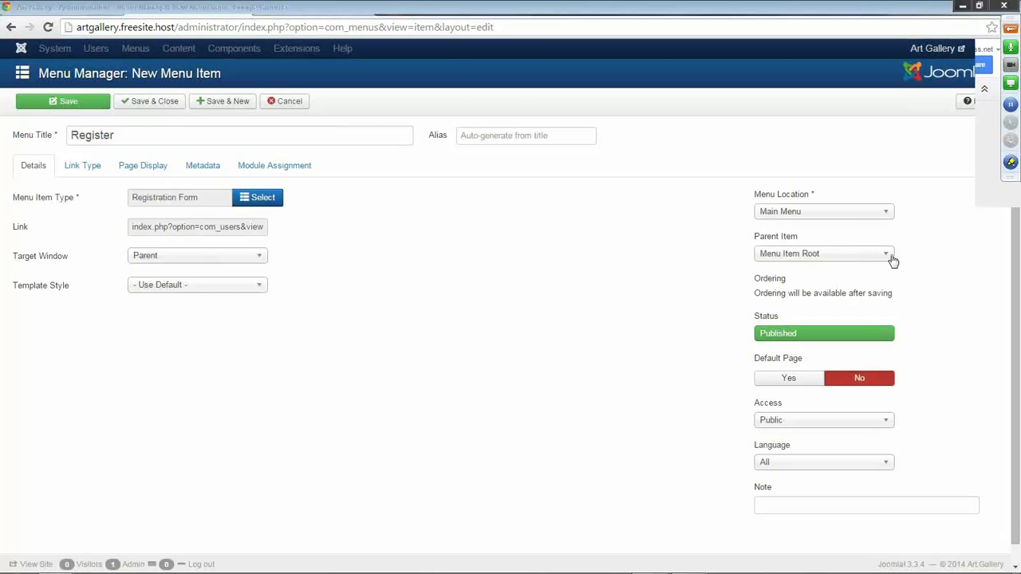
click(888, 255)
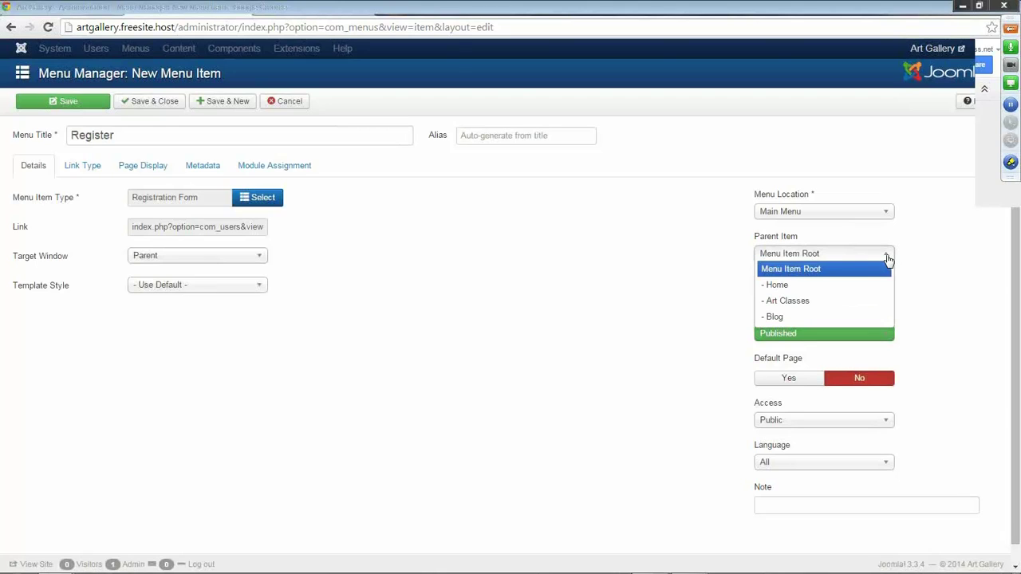
click(818, 309)
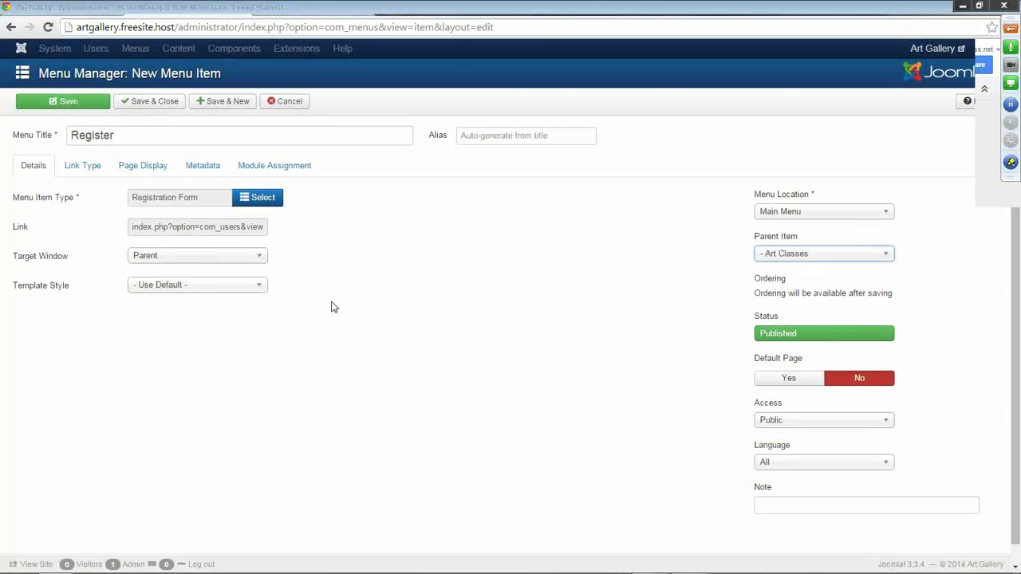
click(153, 106)
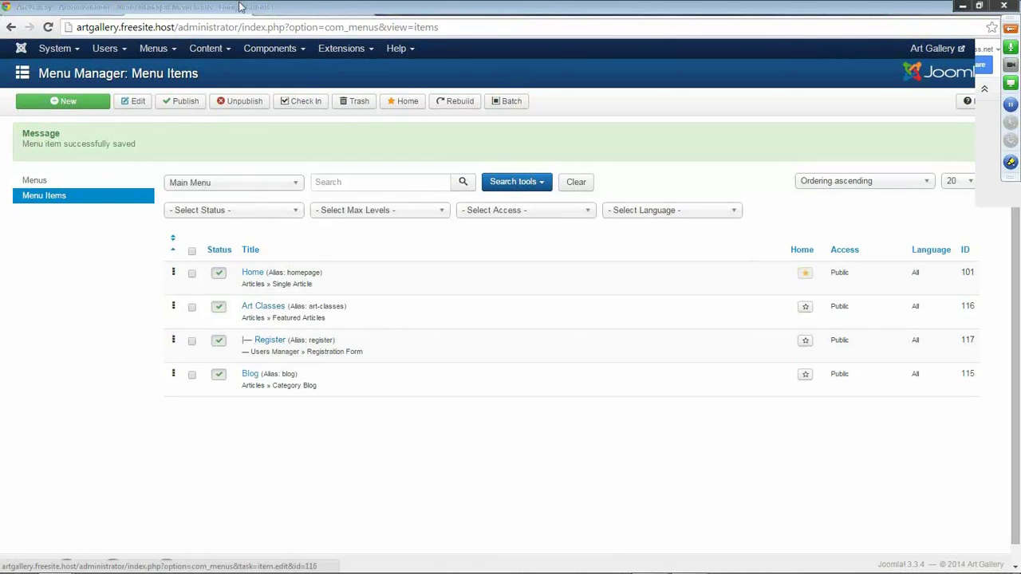
click(292, 12)
Reload the public site and view the new Register page under Art Classes.
click(48, 27)
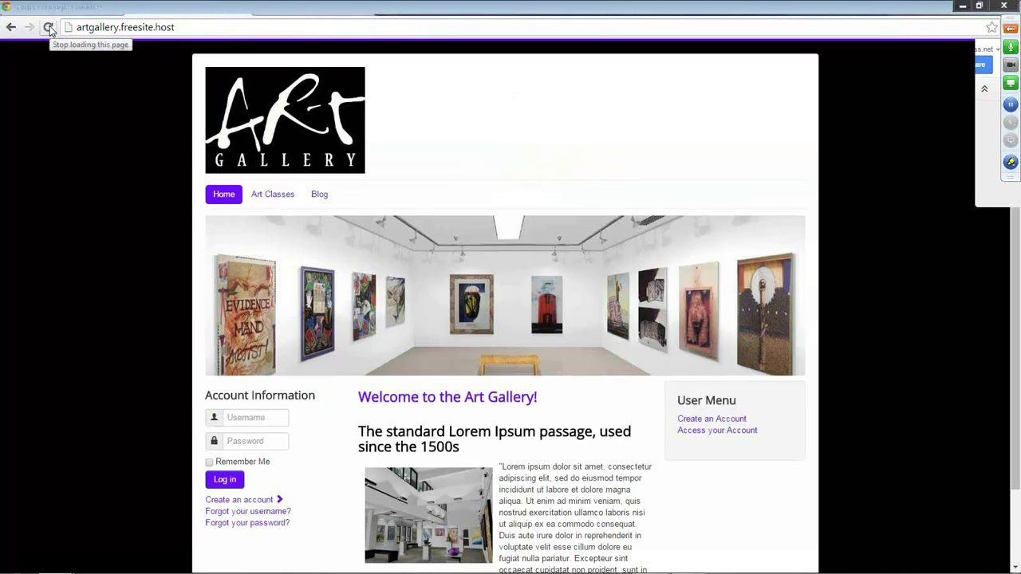
mouse_move(263, 195)
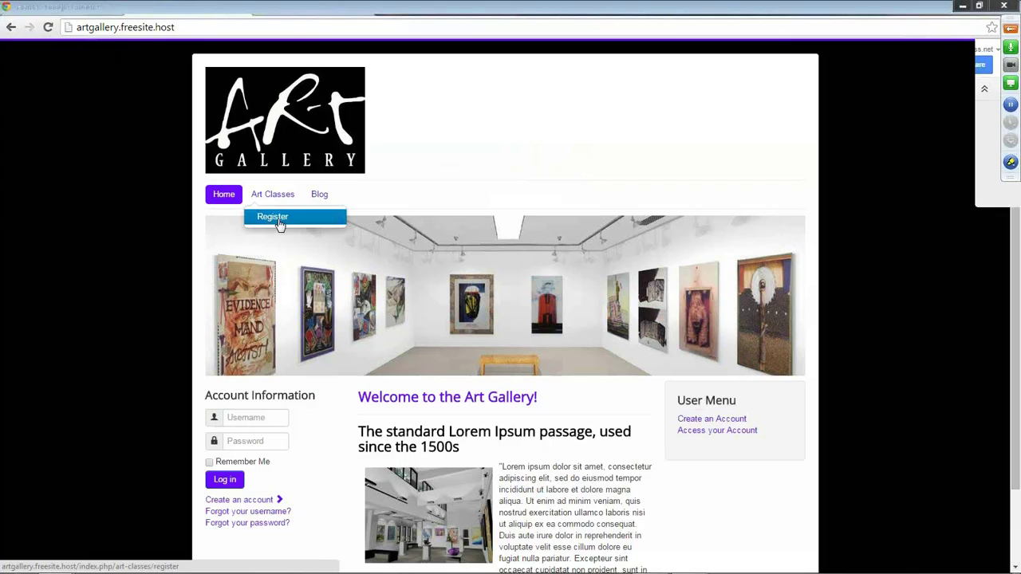
click(276, 224)
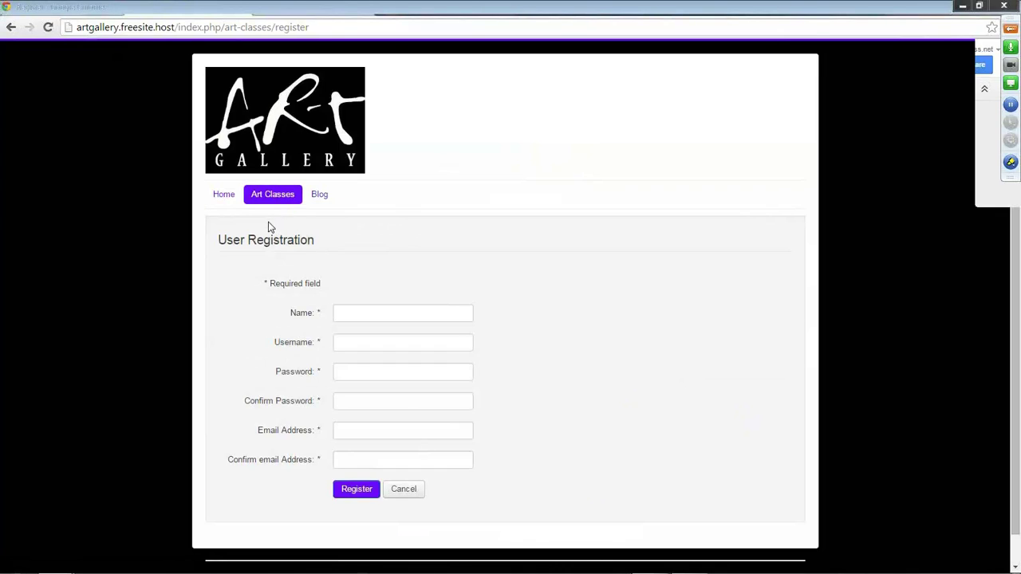
scroll(255, 271, down, 1)
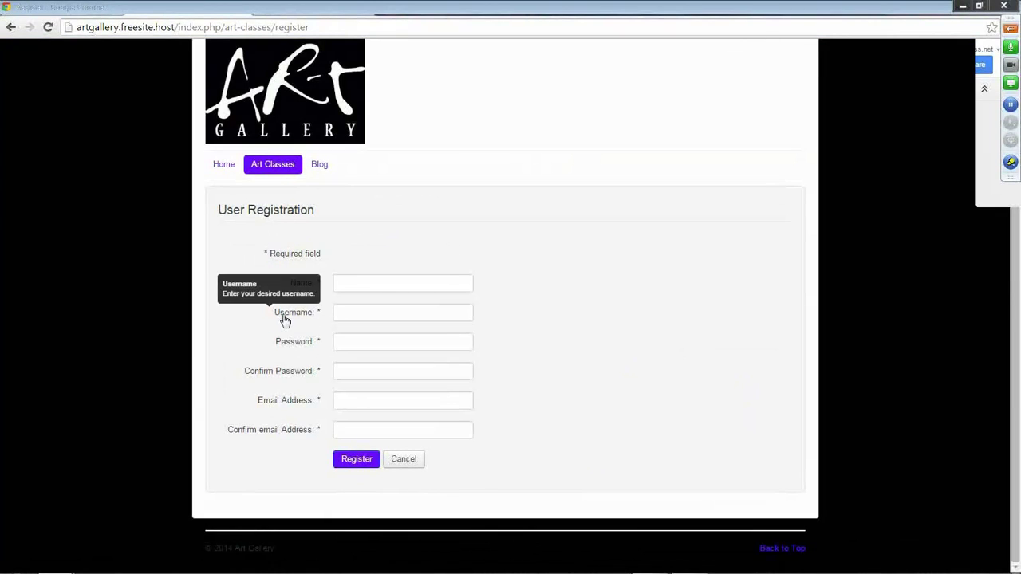
click(229, 169)
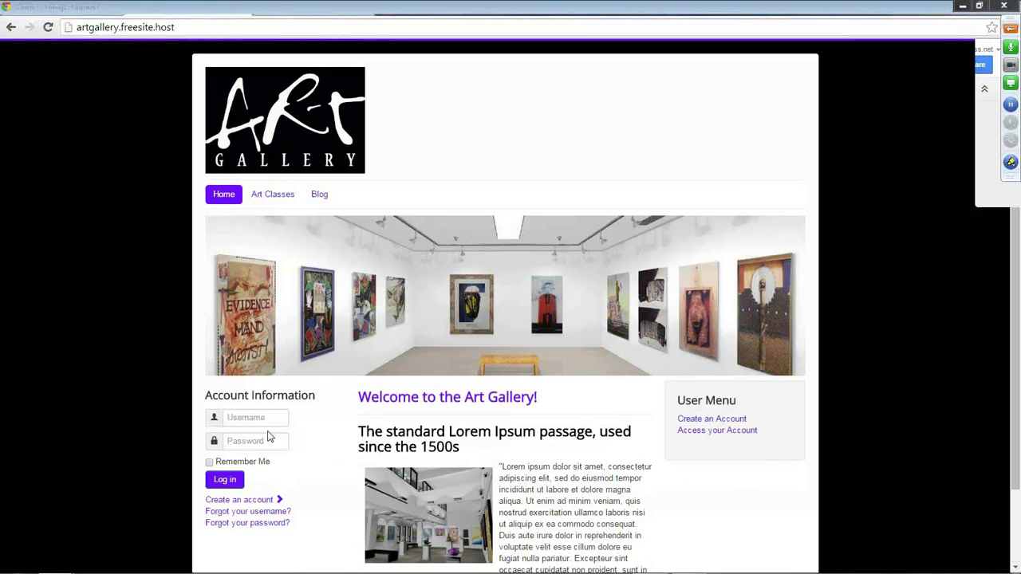
Register a test visitor account from the User Menu with name, username, password and e-mail.
click(704, 421)
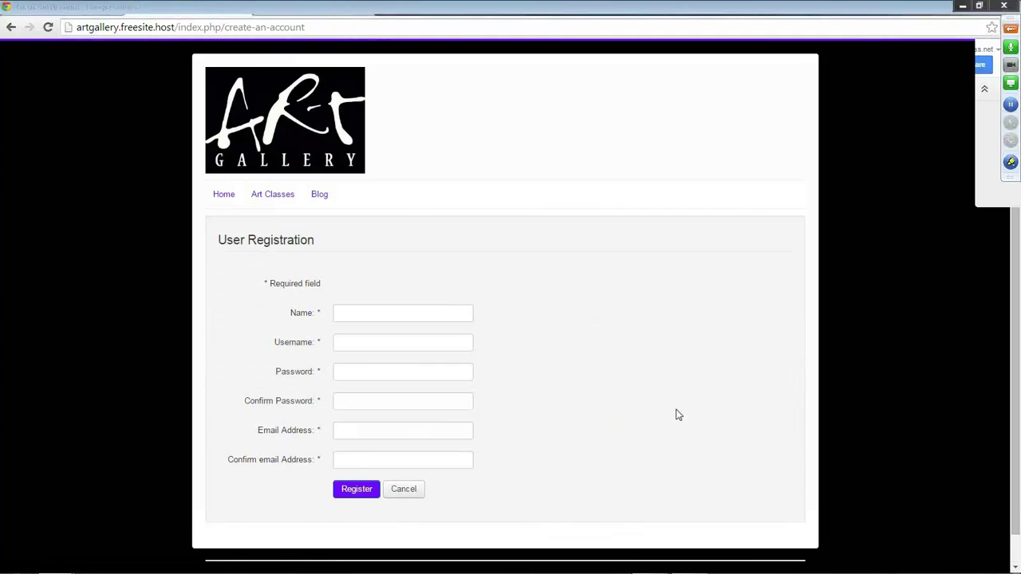
click(377, 317)
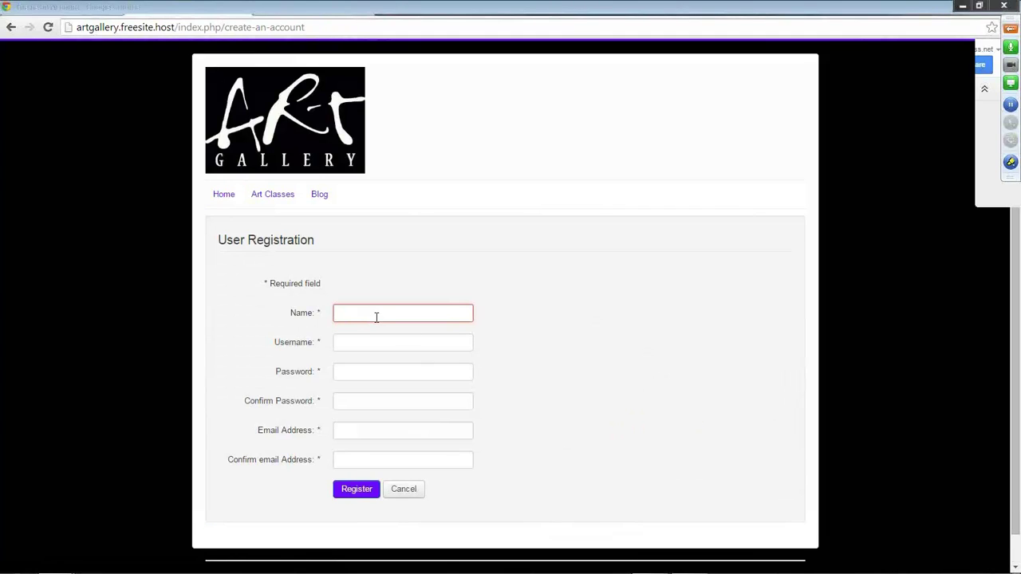
text(Jon)
key(Tab)
text(Jon)
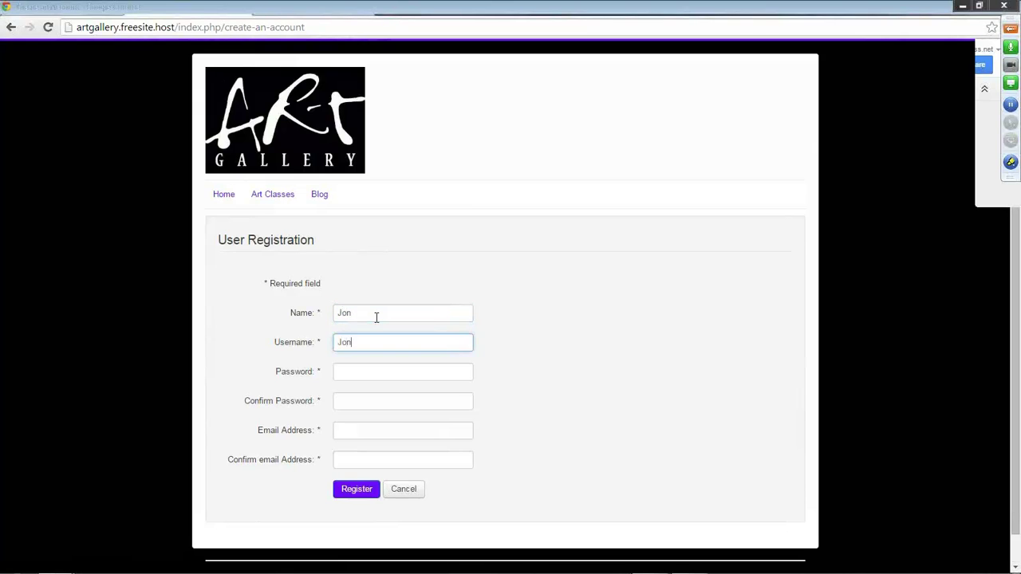
key(Tab)
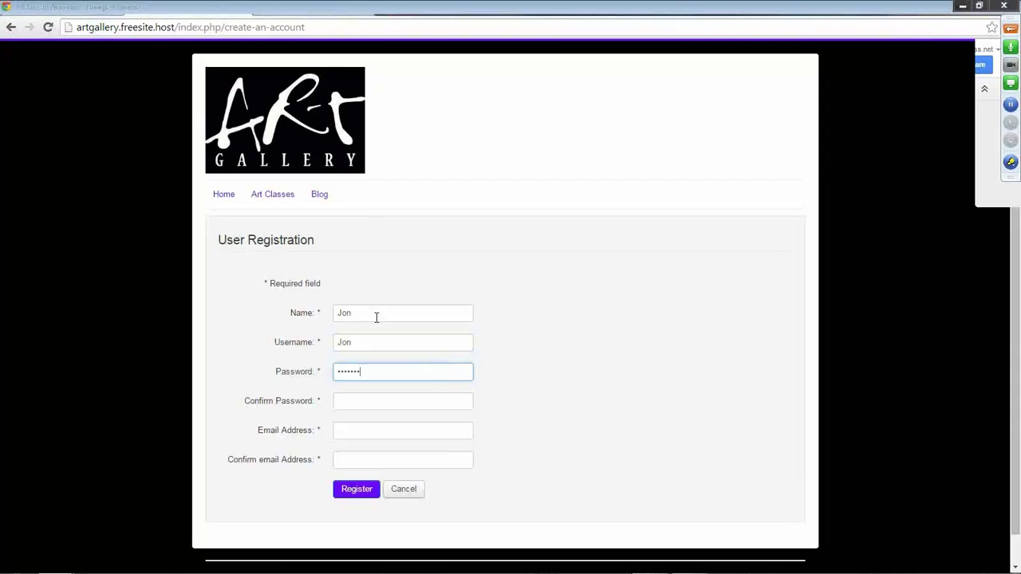
key(Tab)
key(Tab)
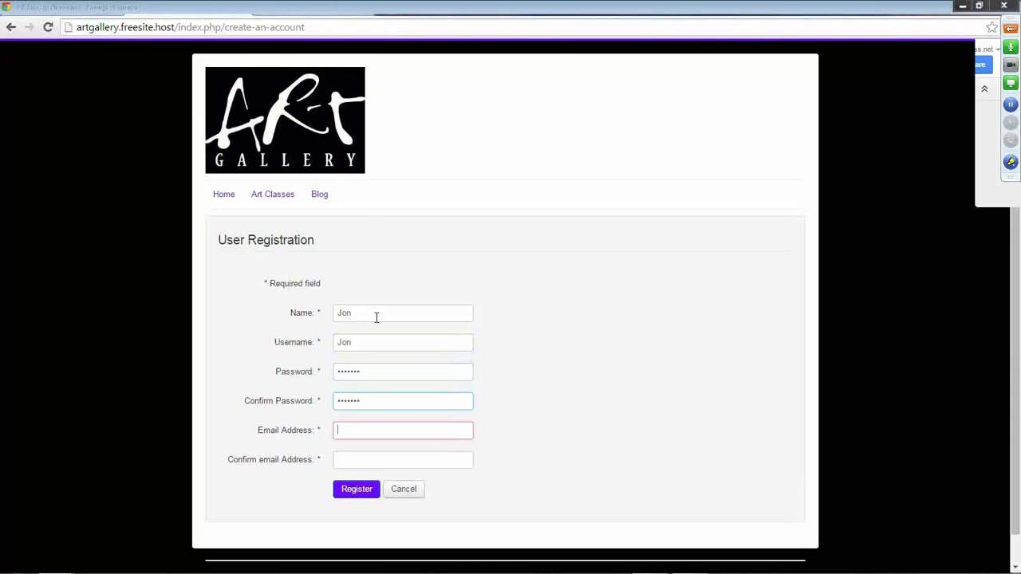
text(jon@fa)
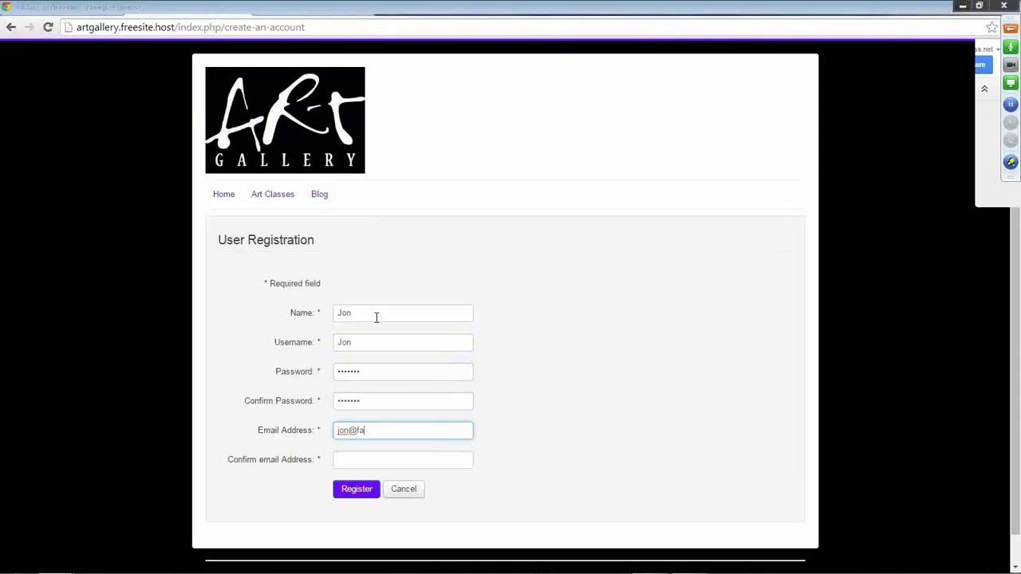
text(keemail.com)
key(Tab)
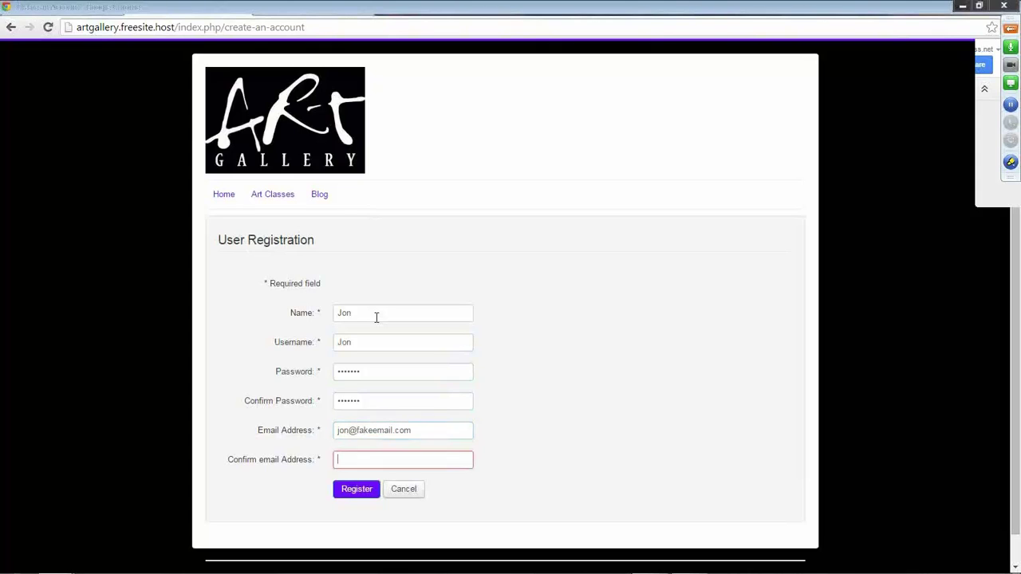
text(jon@fakeemail.com)
click(353, 495)
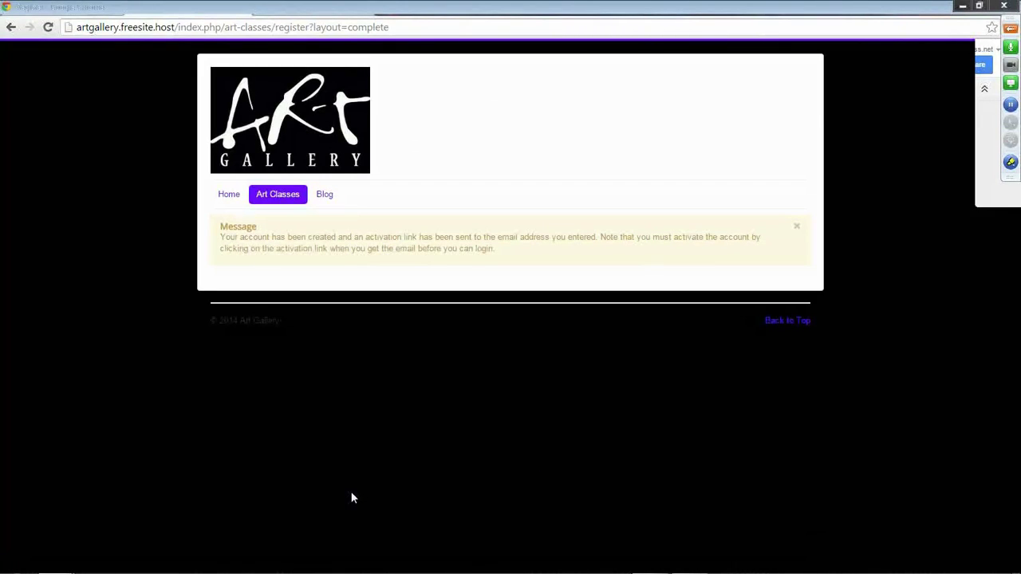
Open the administrator's User Manager list to check the new account.
click(195, 8)
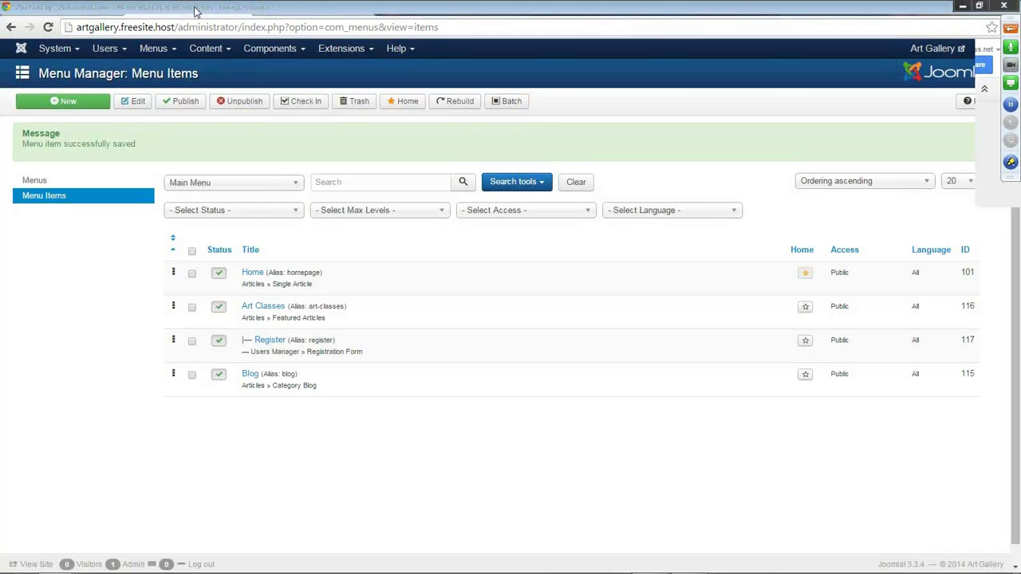
click(126, 50)
click(133, 72)
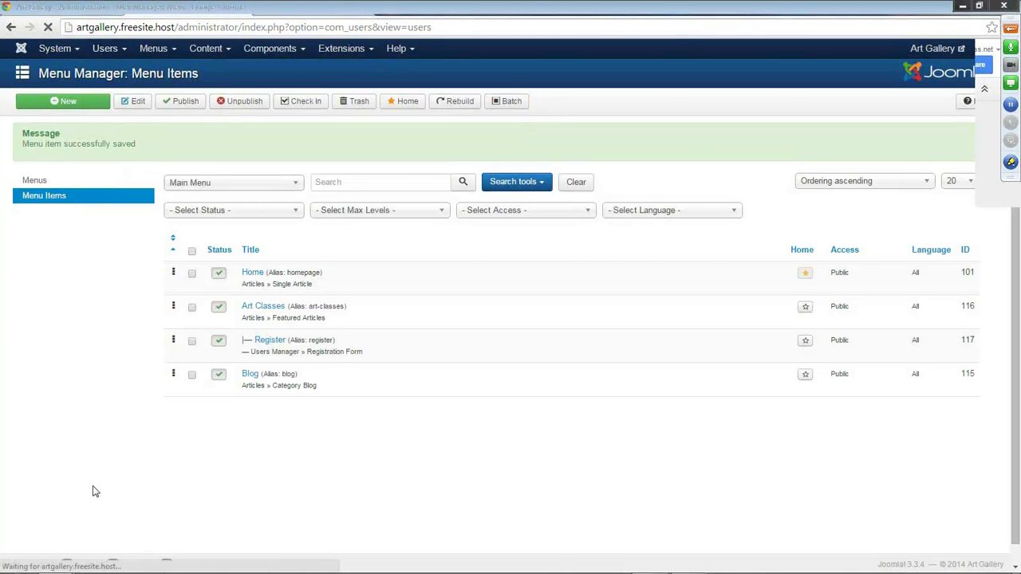
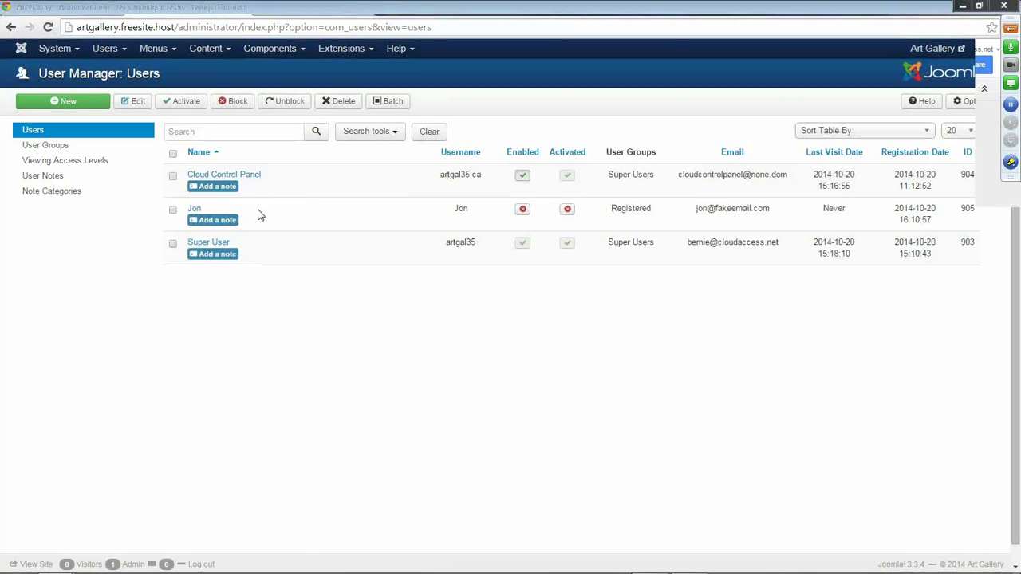
Enable and activate the registered test user, then bring up the Users Options.
click(524, 209)
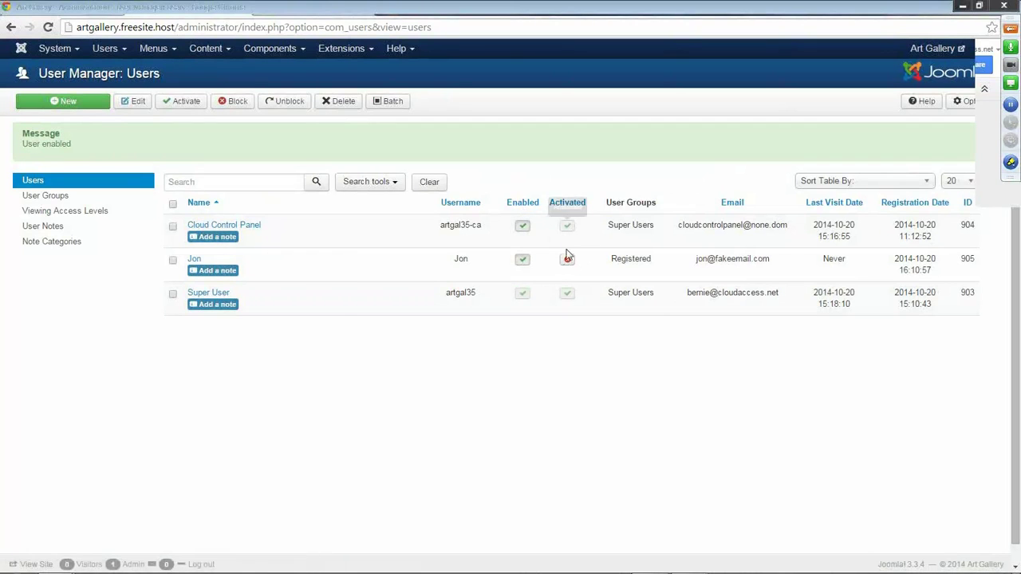
click(568, 263)
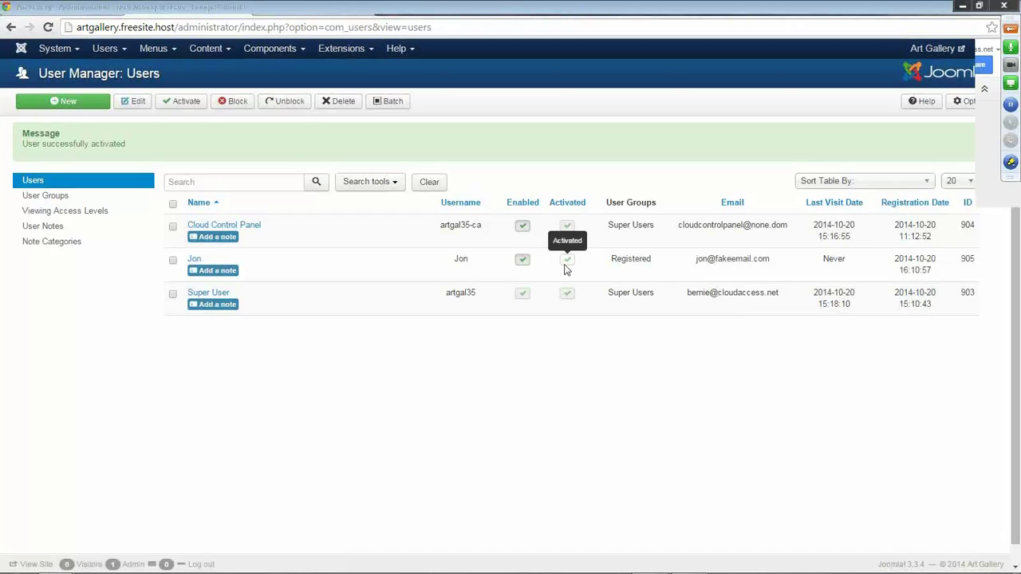
click(979, 107)
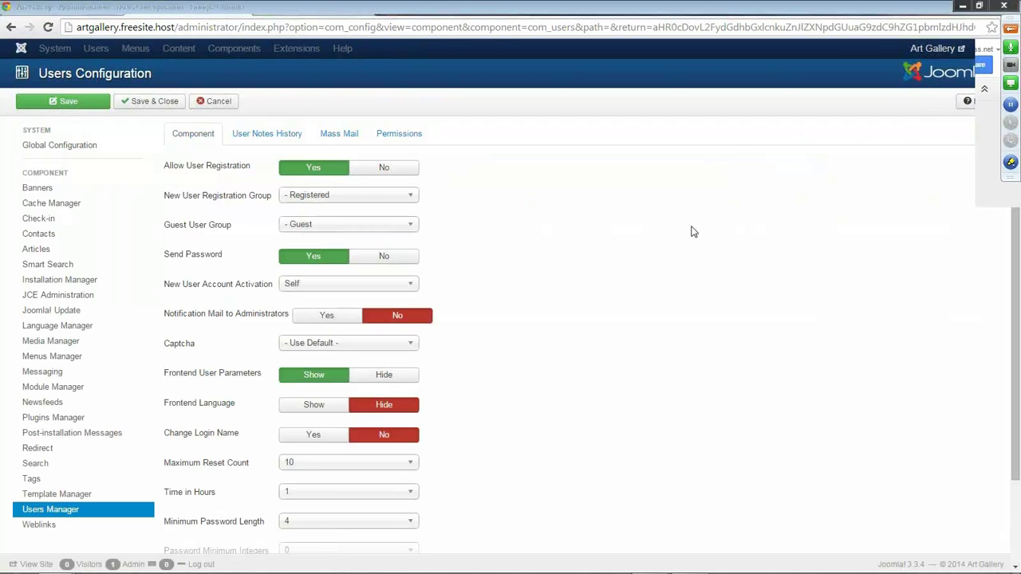
Set New User Account Activation to Admin and save the Users configuration.
mouse_move(182, 289)
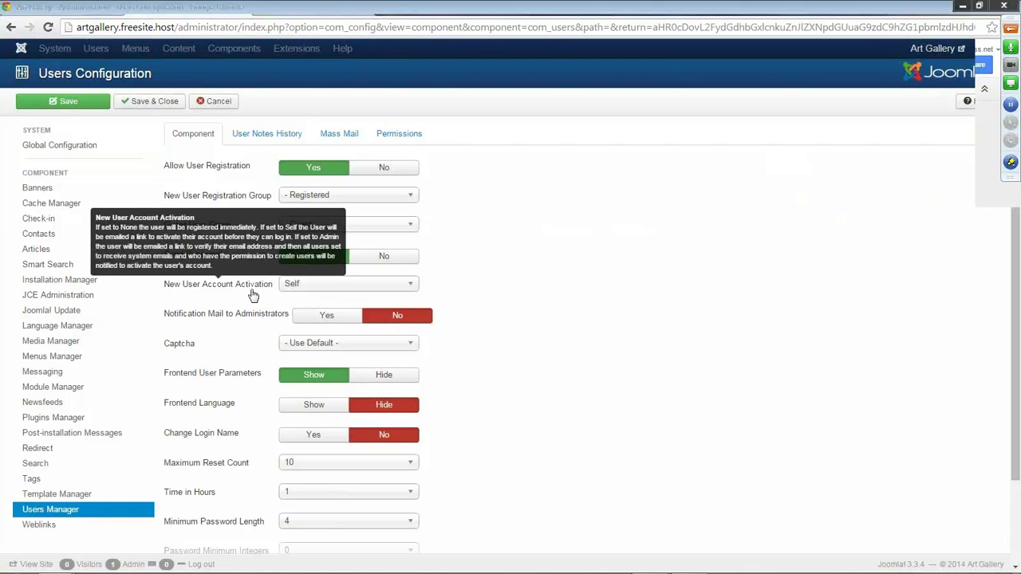
click(413, 288)
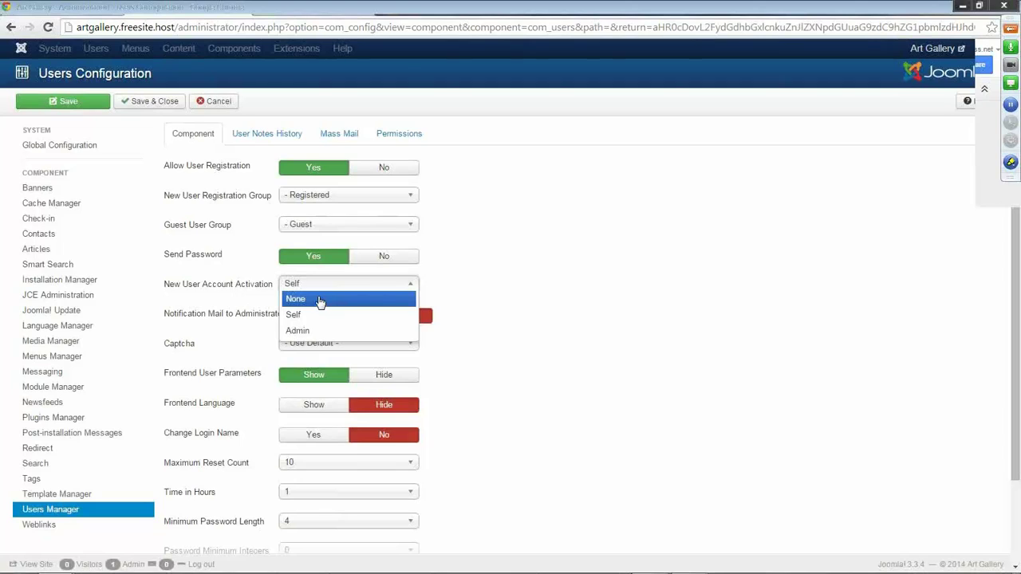
click(323, 339)
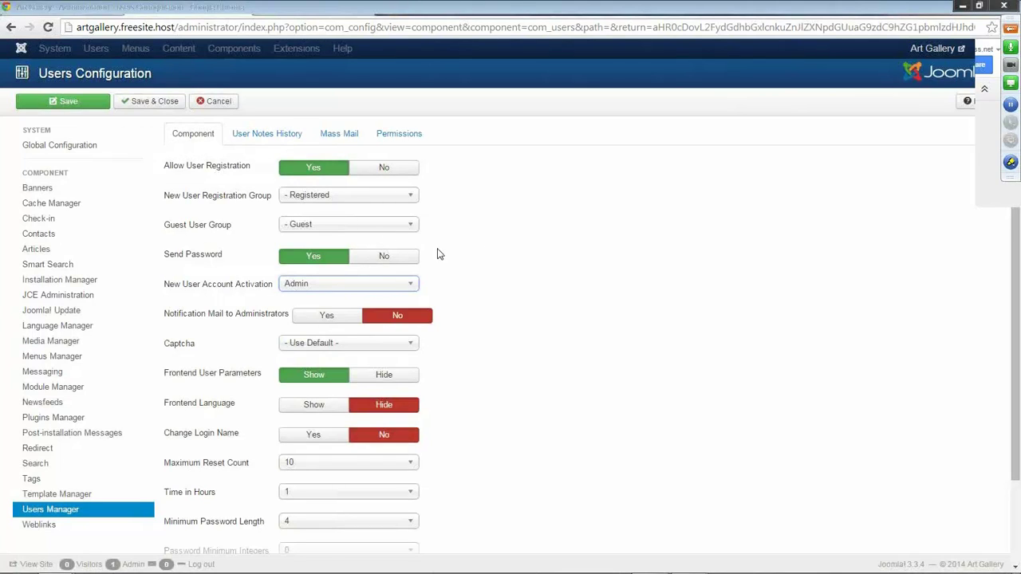
click(139, 107)
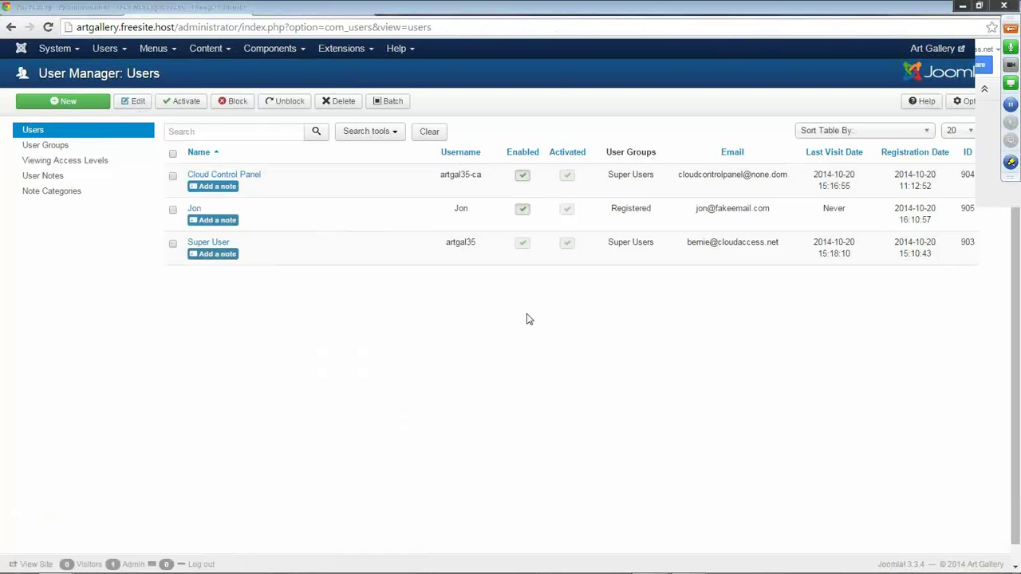
Switch to the Art Gallery front end and go to its Home page.
scroll(526, 319, down, 1)
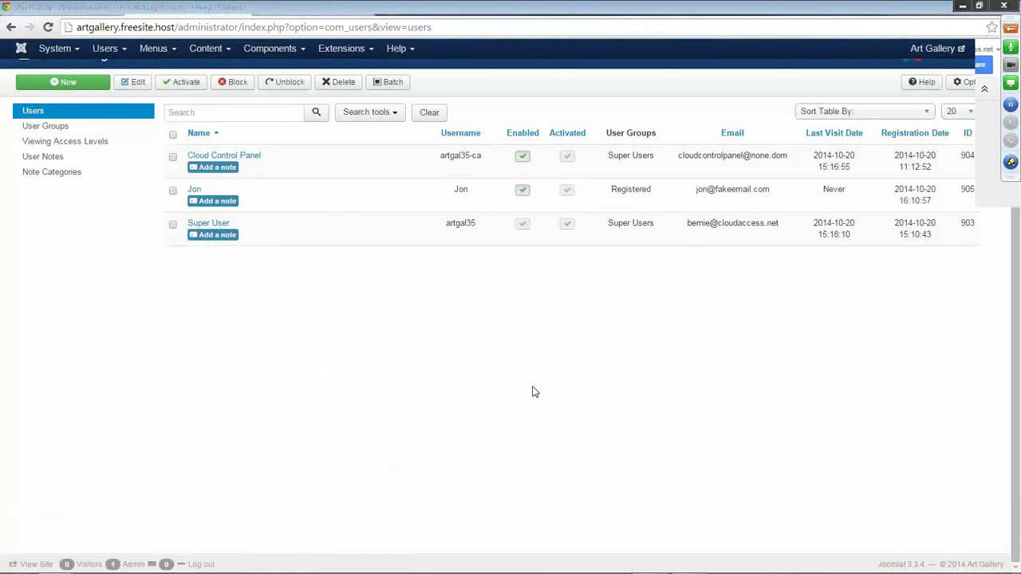
scroll(534, 392, up, 1)
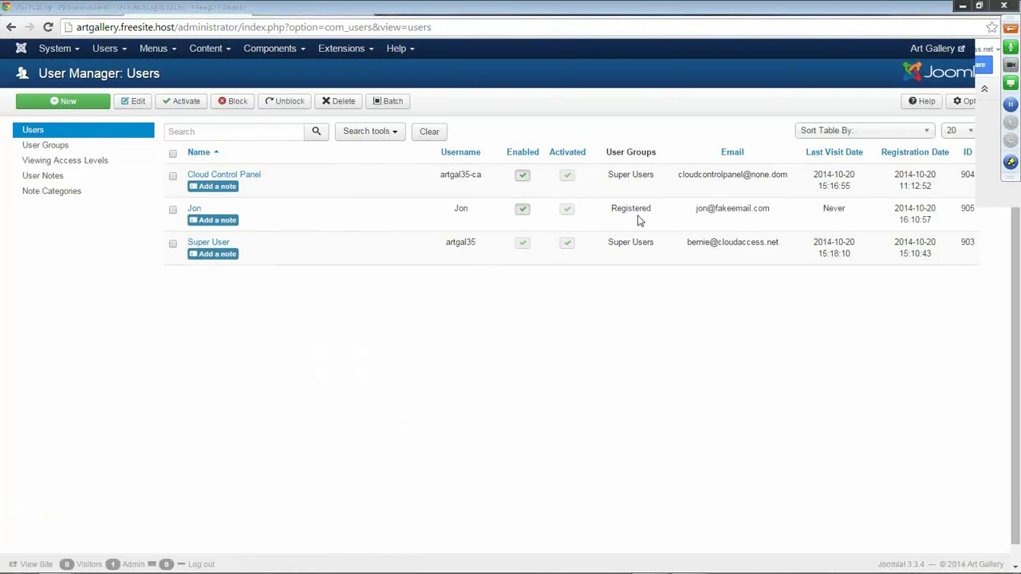
click(303, 10)
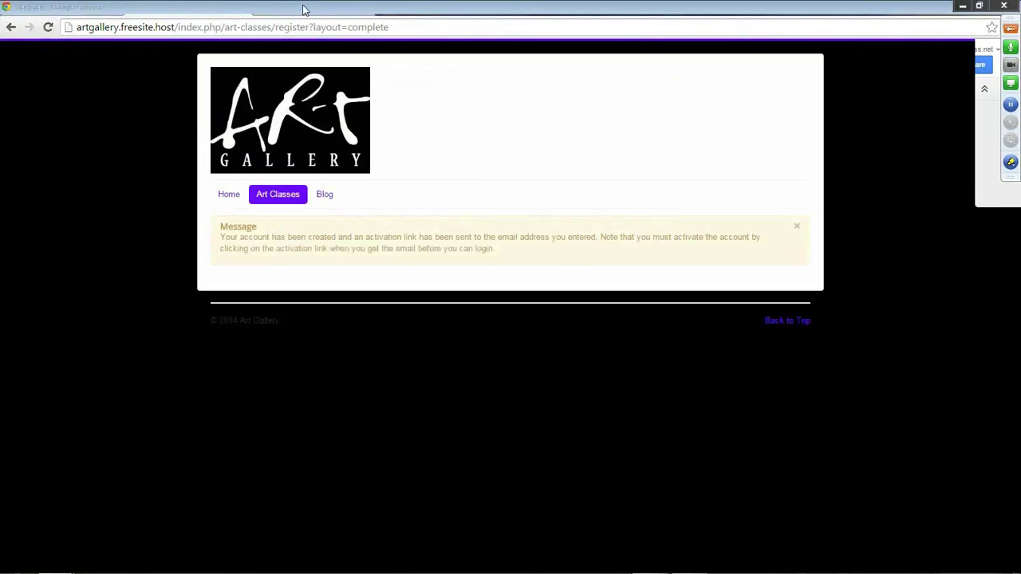
click(226, 196)
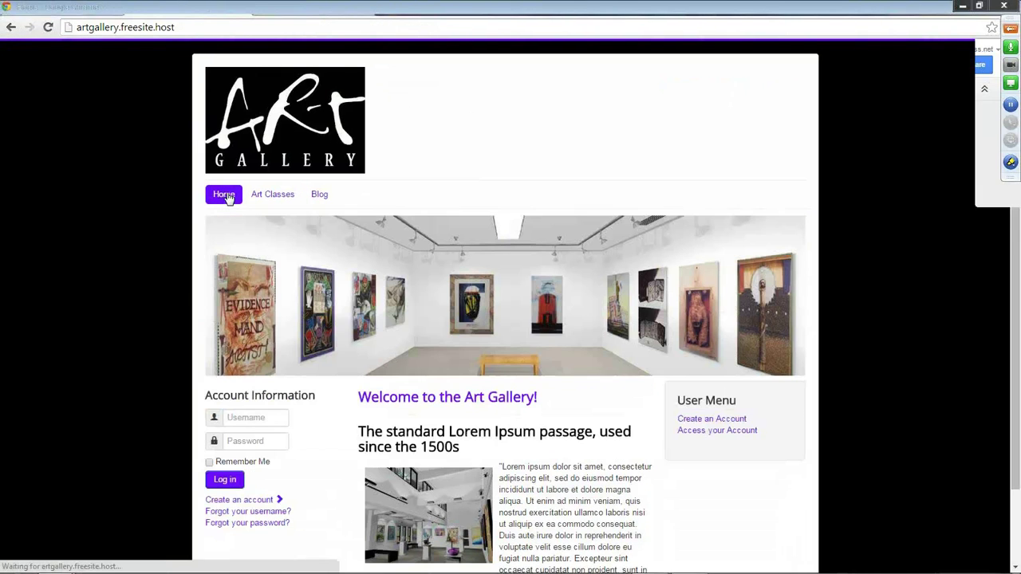
Log in as the test user and view Your Profile.
scroll(371, 335, down, 1)
click(254, 418)
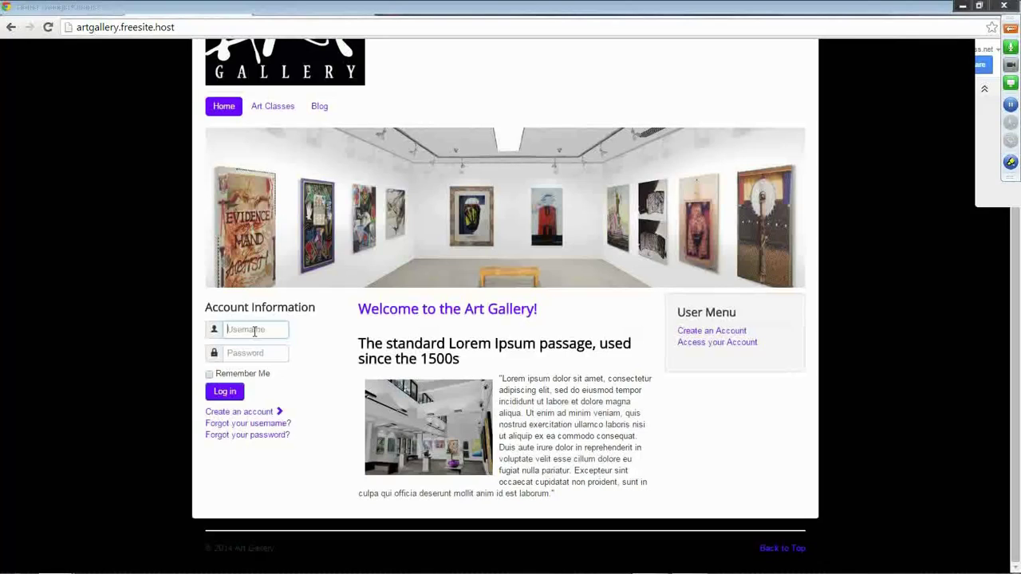
key(Tab)
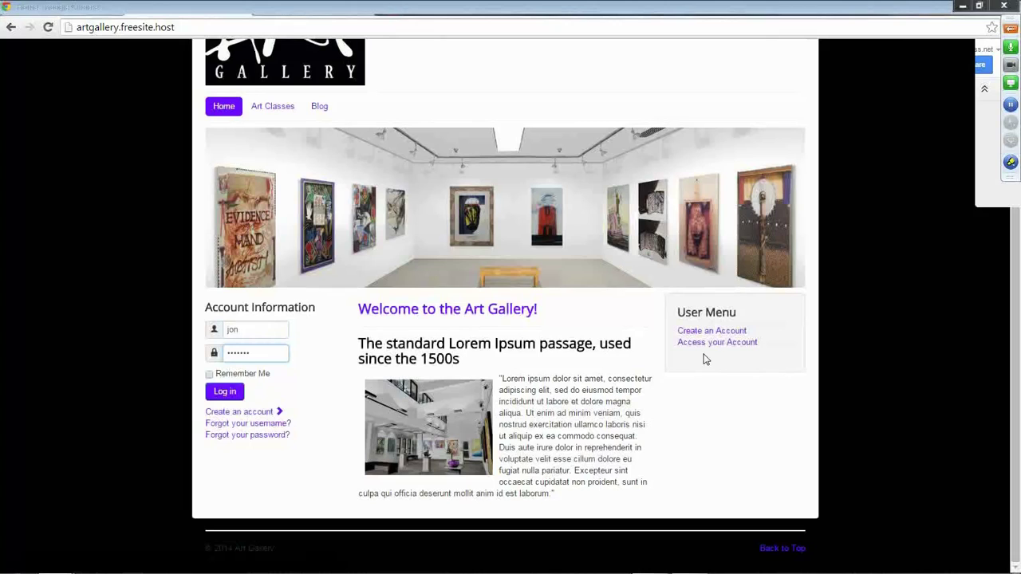
click(230, 394)
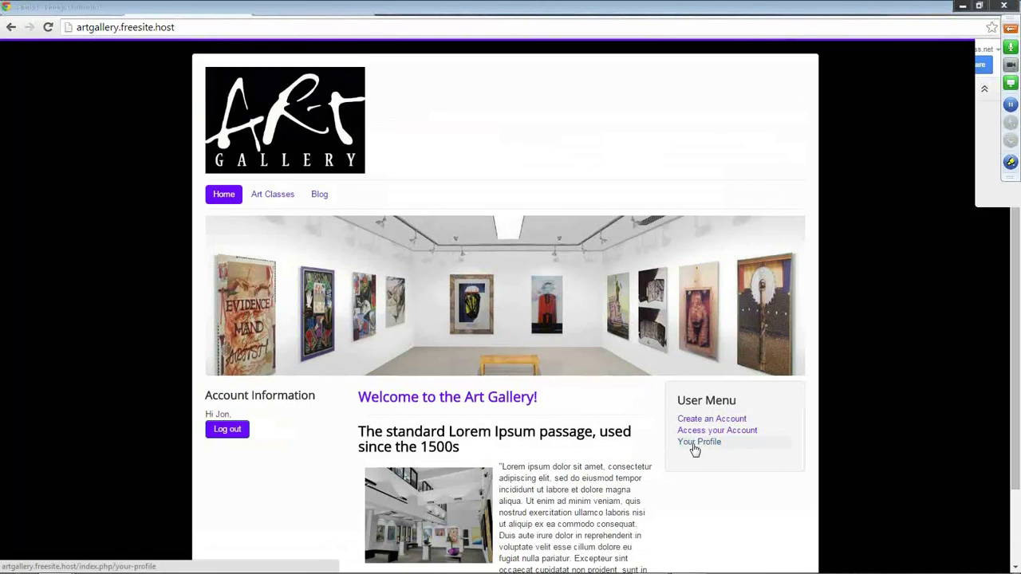
scroll(699, 468, down, 2)
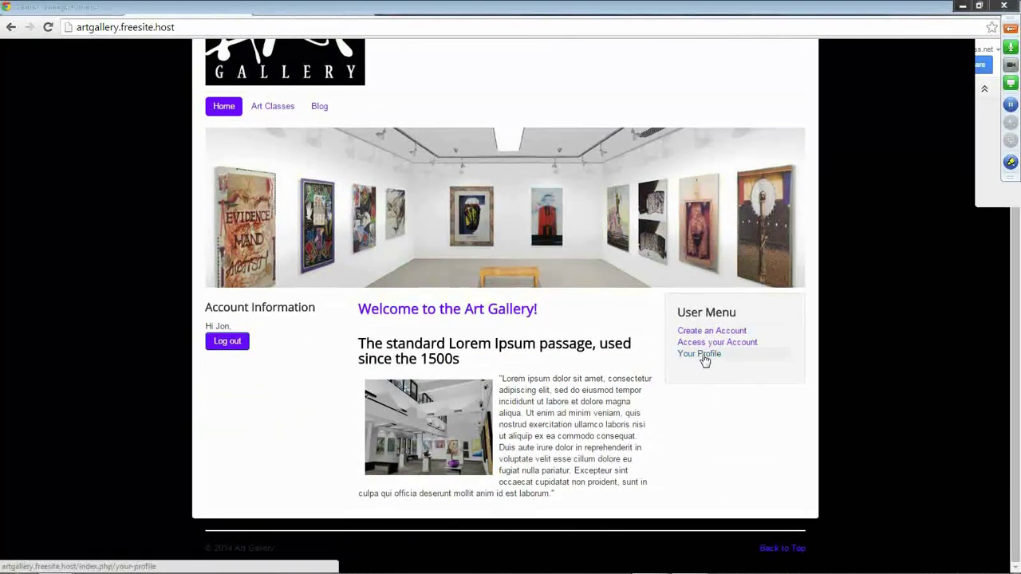
click(699, 354)
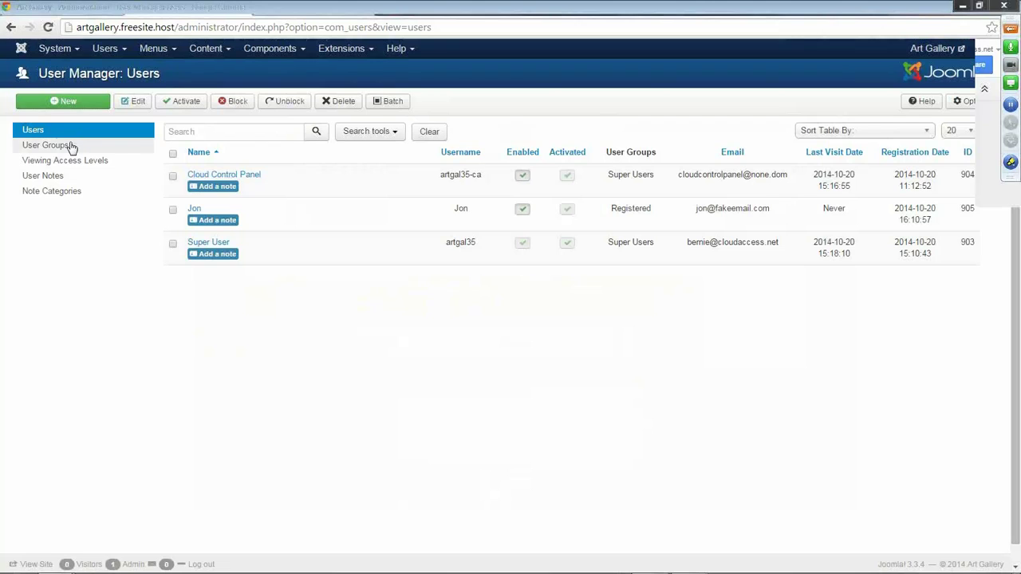
Add the test user to the Publisher group alongside Registered and save.
click(194, 209)
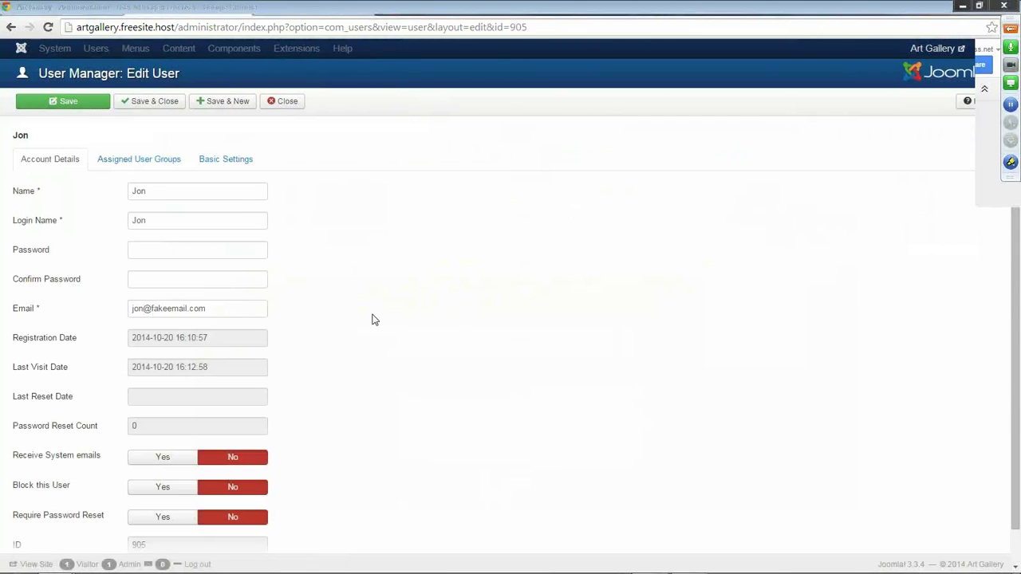
scroll(347, 294, down, 1)
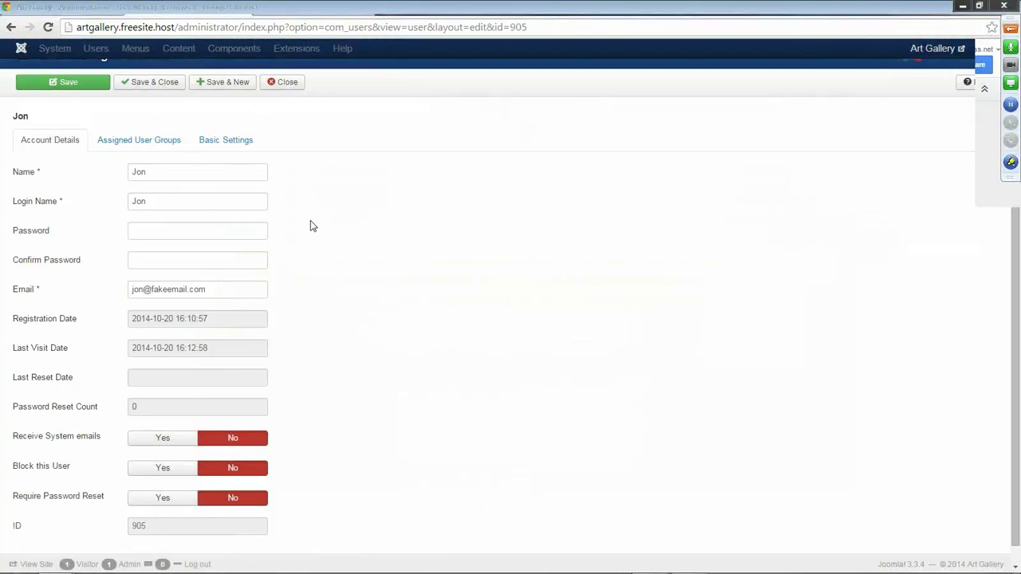
click(149, 143)
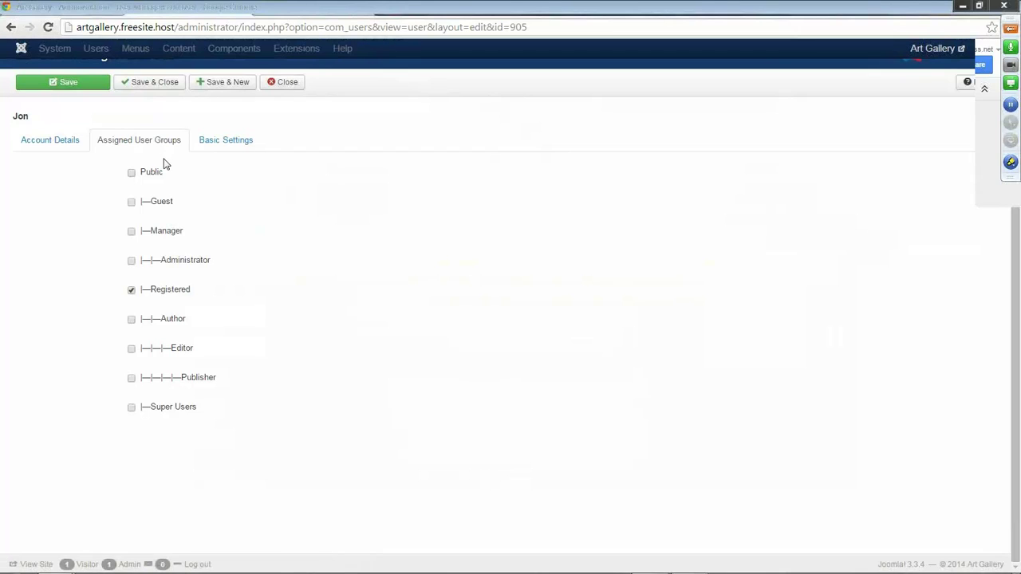
click(132, 380)
click(142, 88)
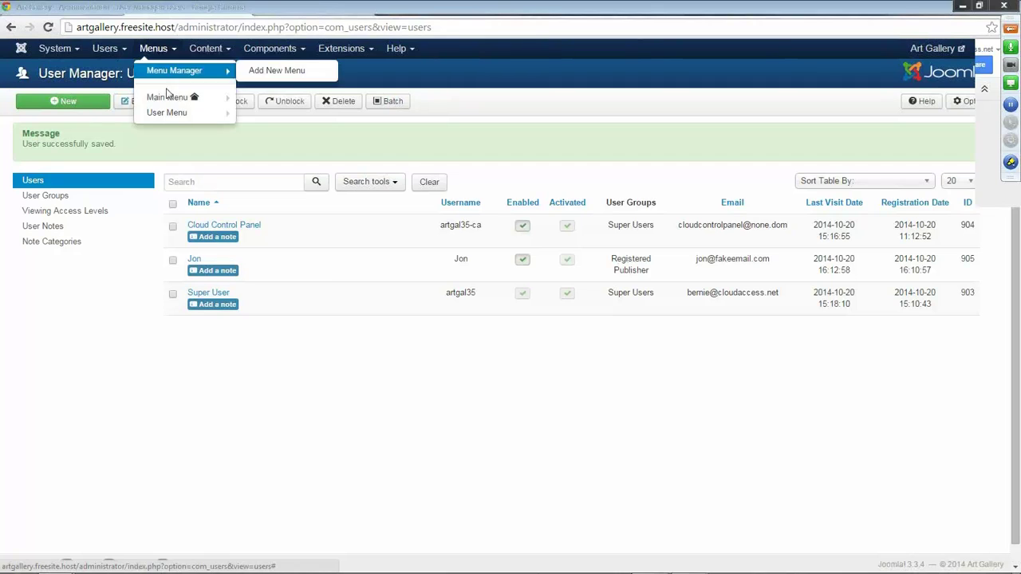
Save the User Menu's Submit an Article item with Access kept at Special.
mouse_move(168, 102)
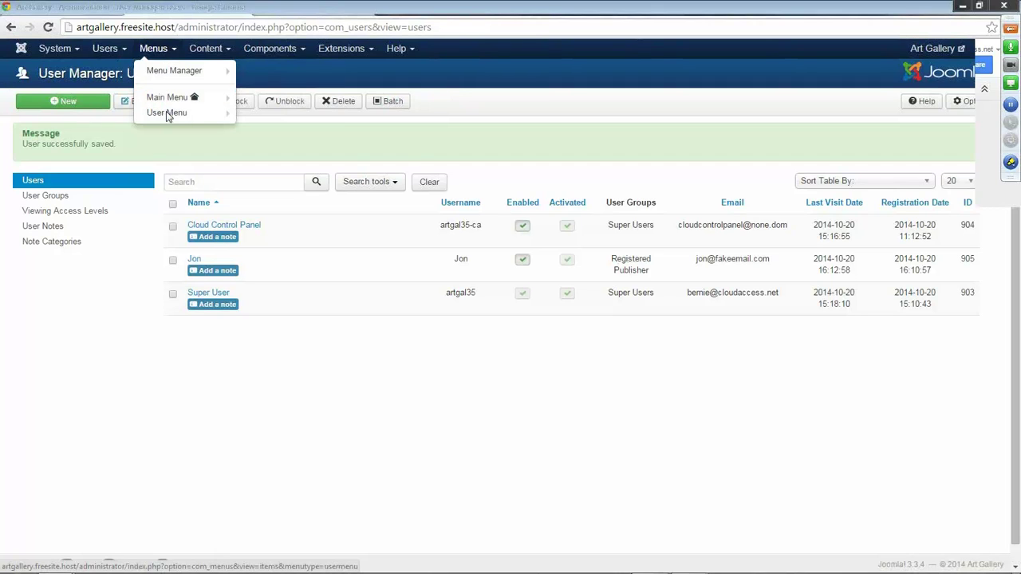
click(167, 113)
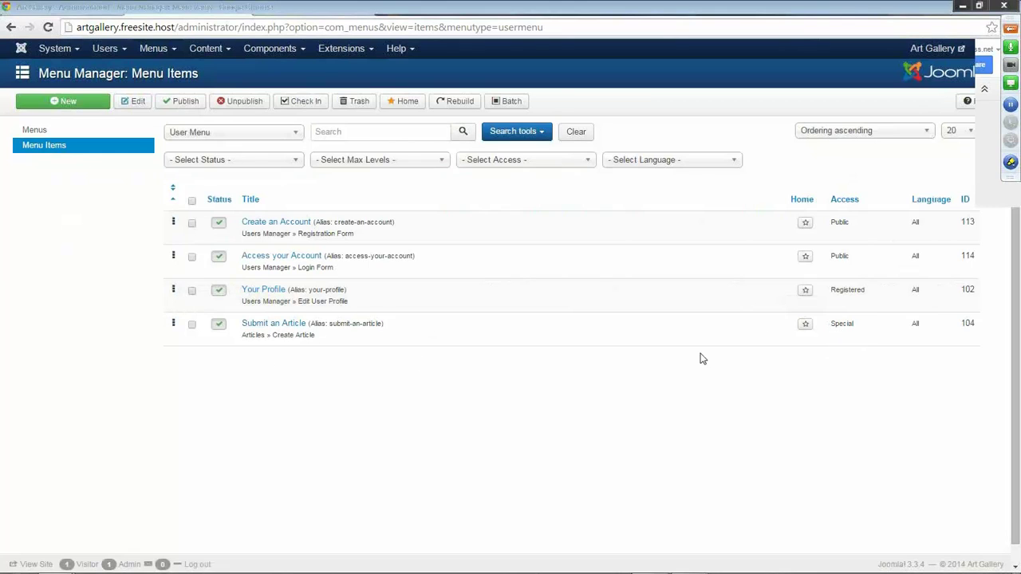
click(291, 324)
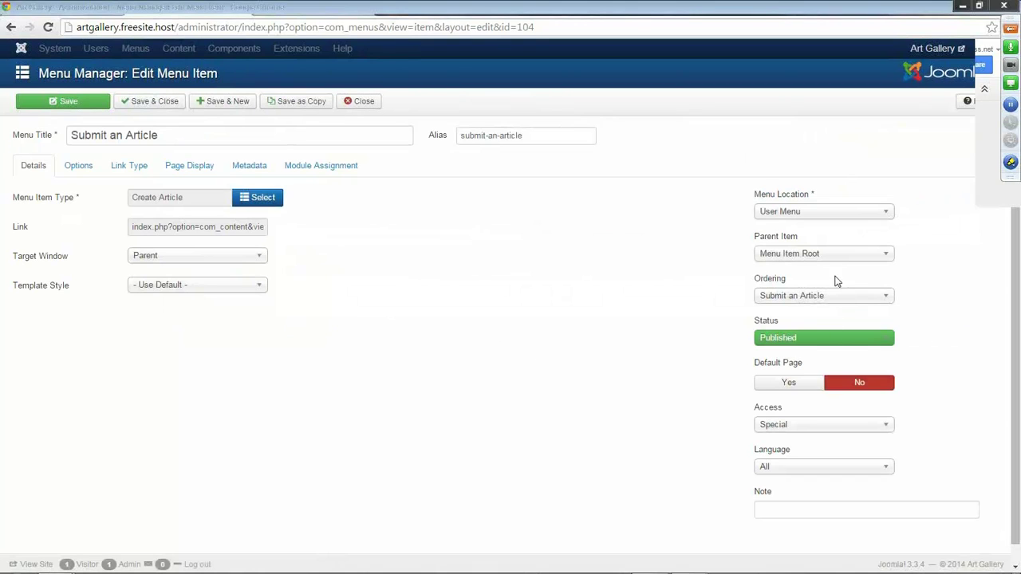
click(886, 429)
scroll(885, 431, down, 1)
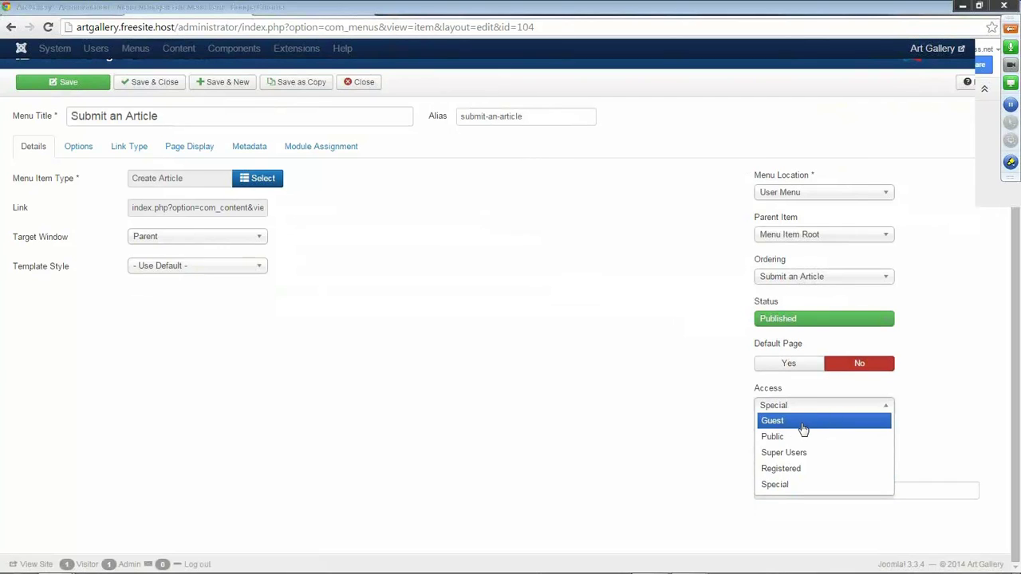
click(538, 346)
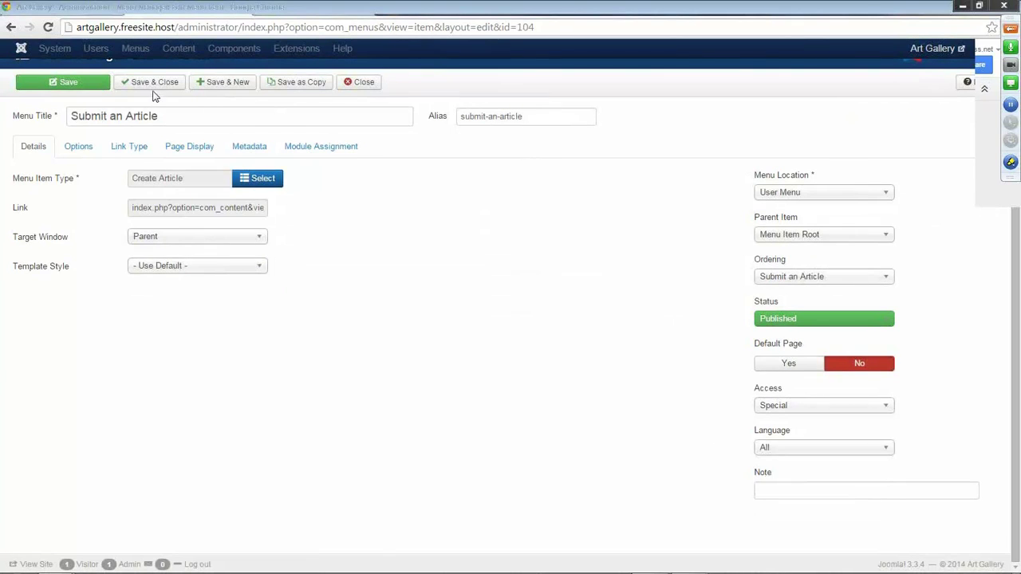
click(151, 82)
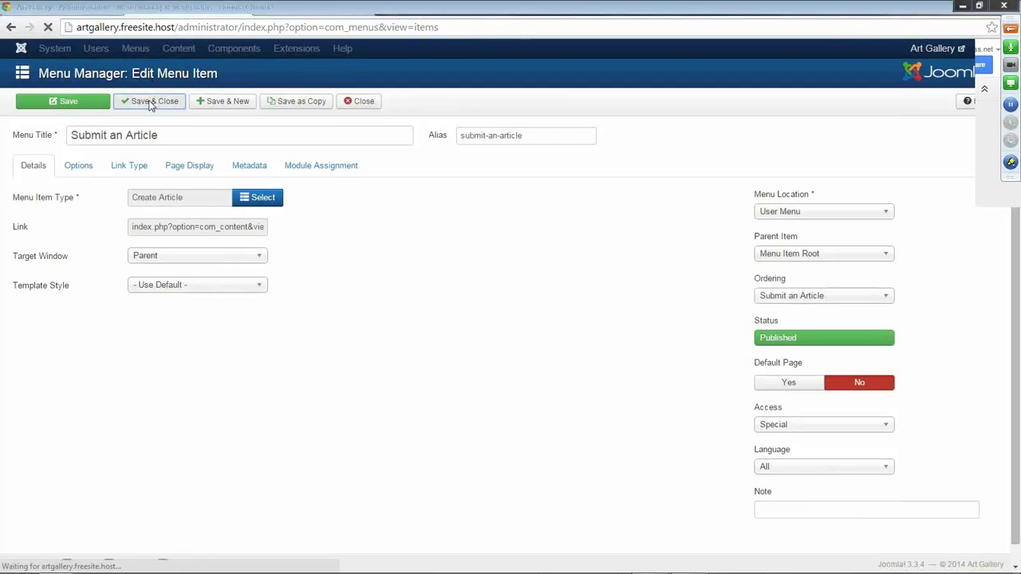
click(117, 49)
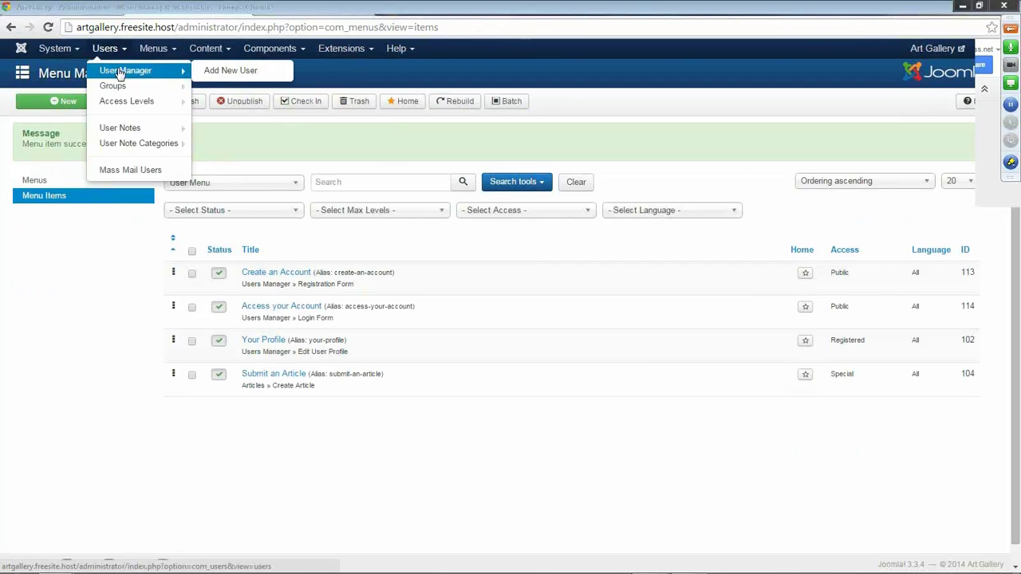
Save the Publisher user group with Editor kept as its parent group.
click(116, 70)
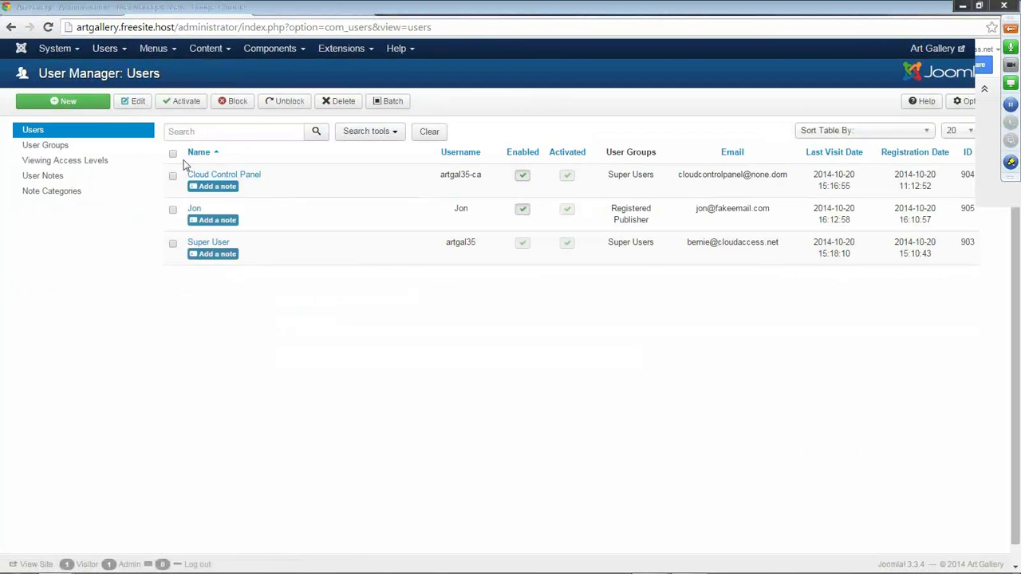
click(48, 151)
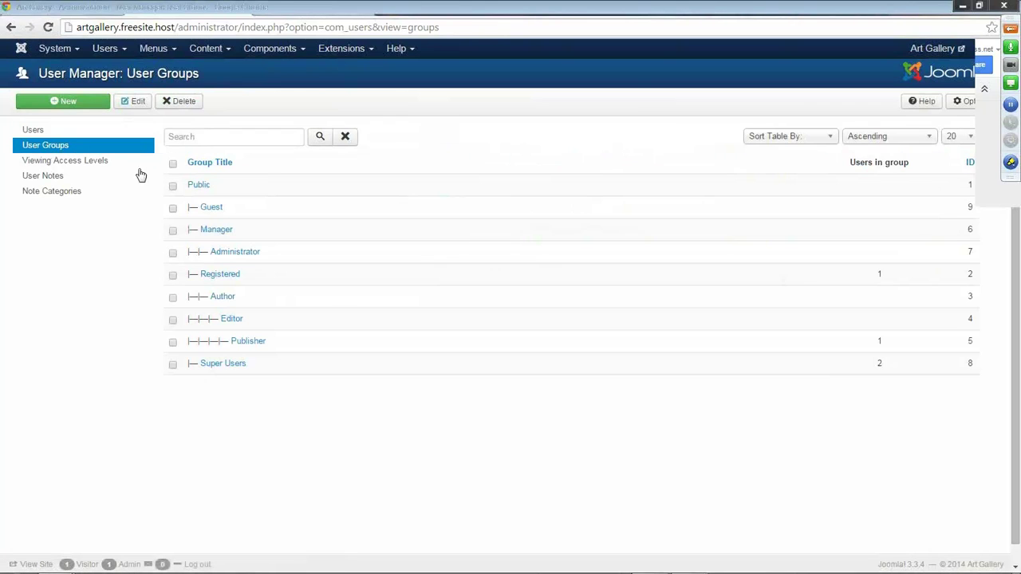
click(252, 345)
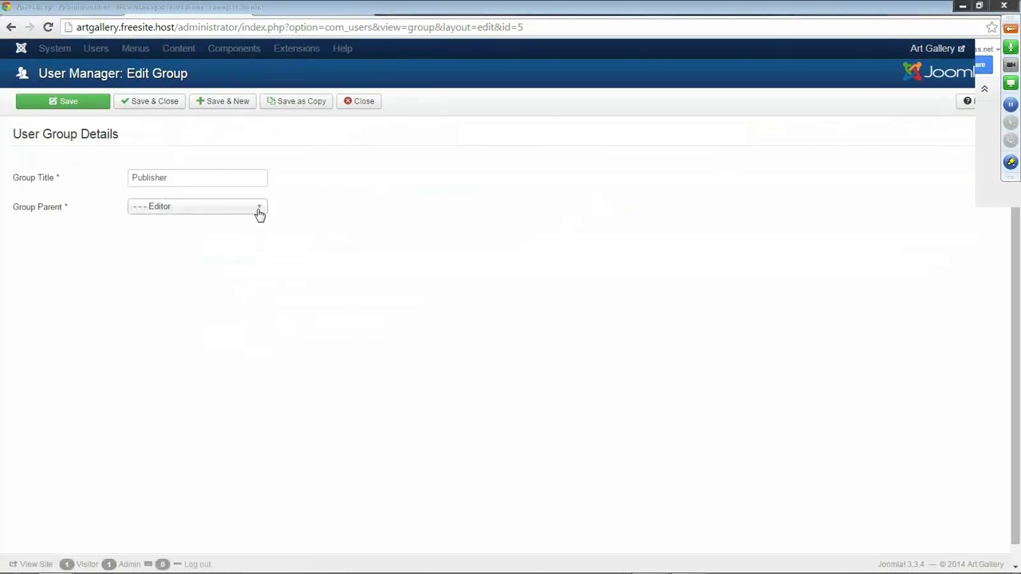
click(262, 210)
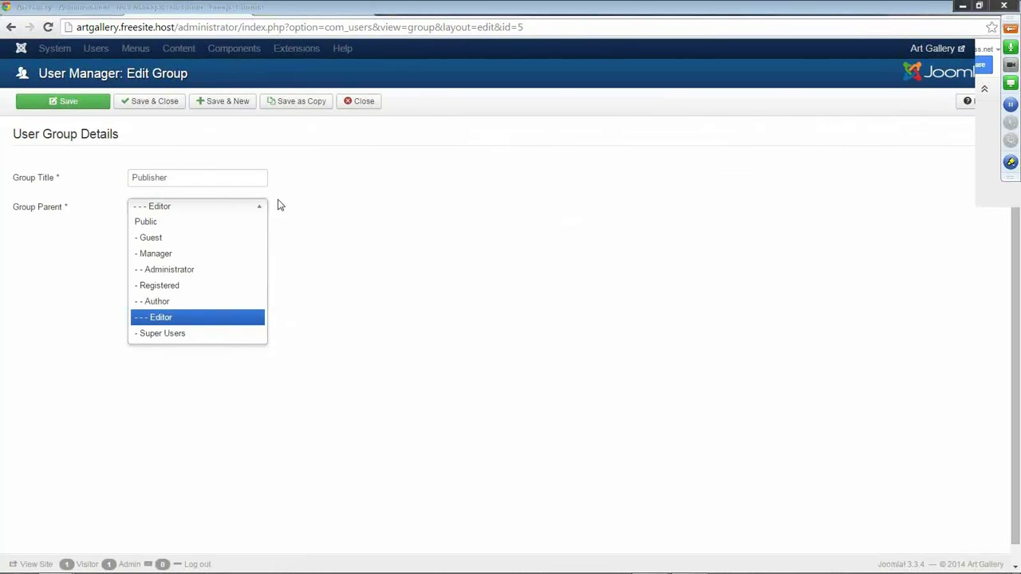
click(281, 202)
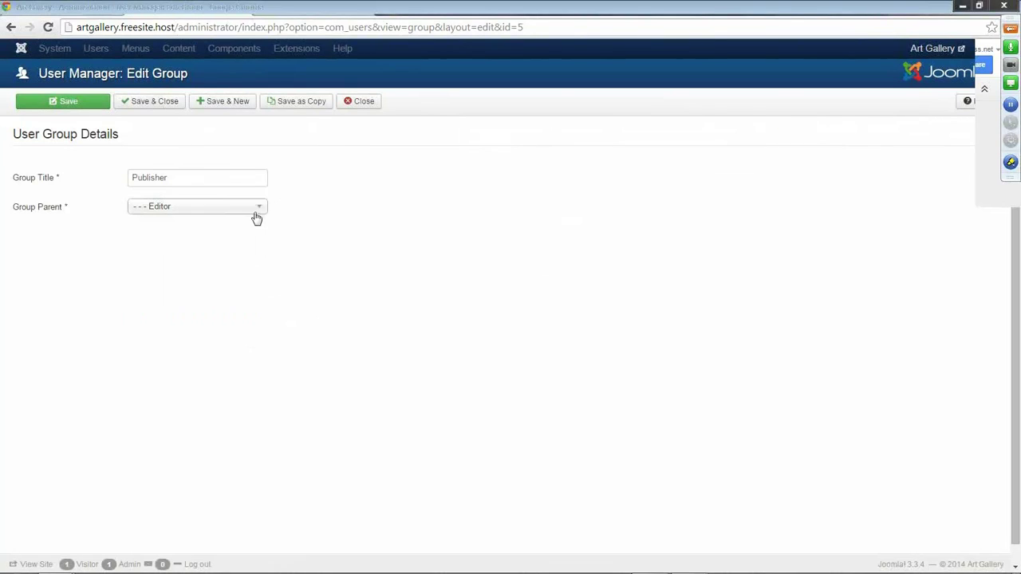
click(261, 211)
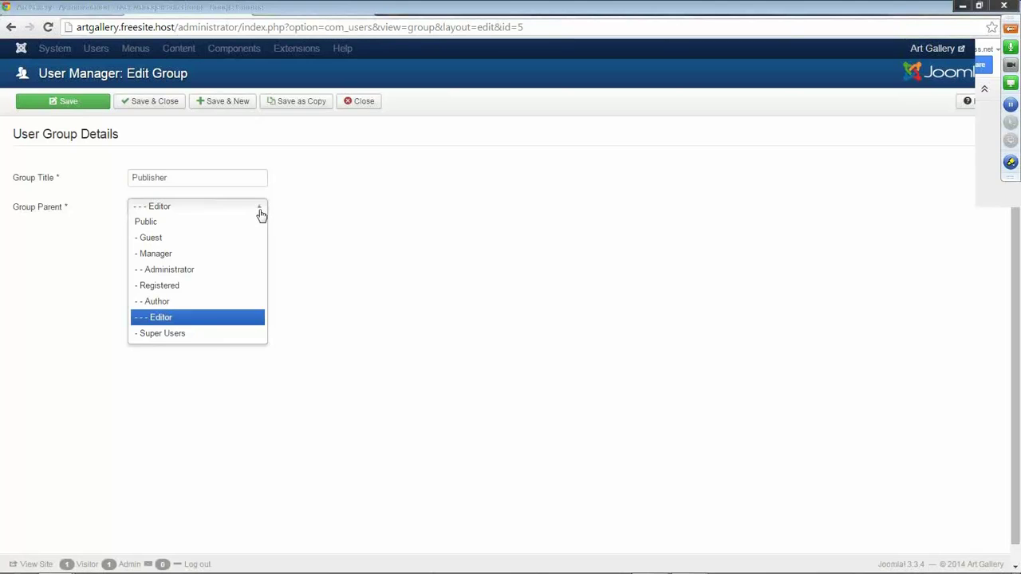
click(379, 290)
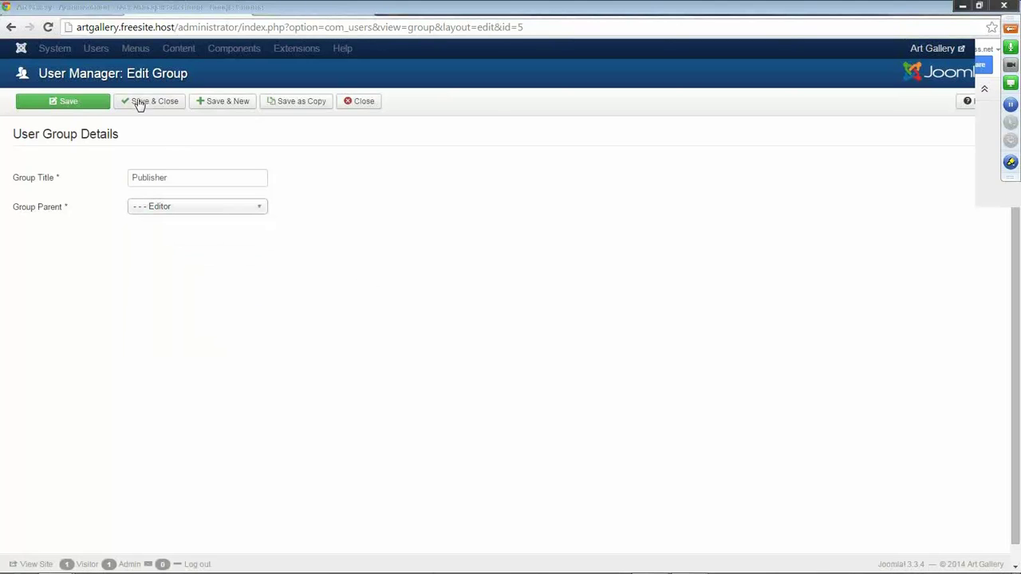
click(152, 104)
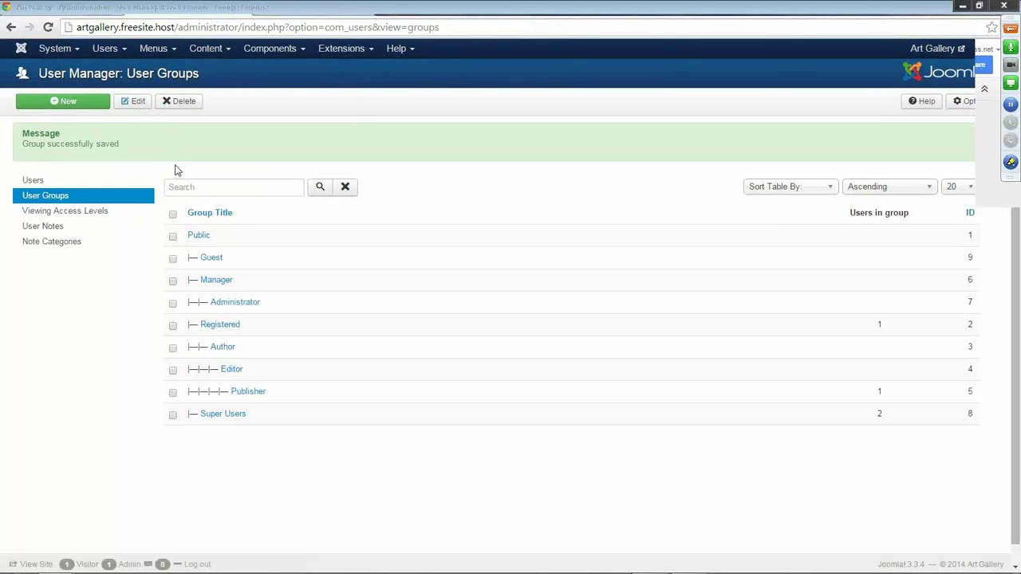
Add the Publisher group to the Special viewing access level and save it.
click(67, 216)
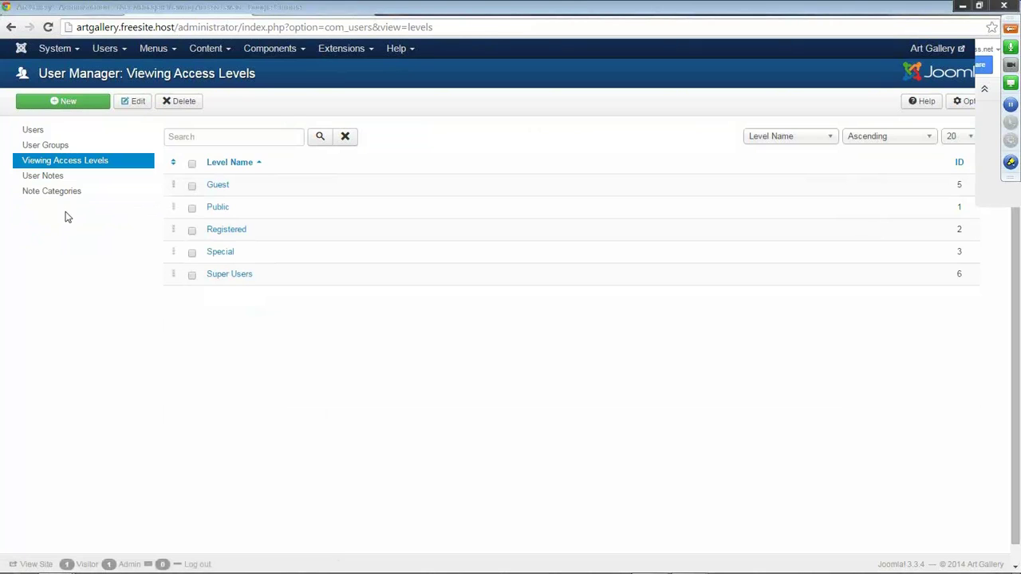
click(220, 254)
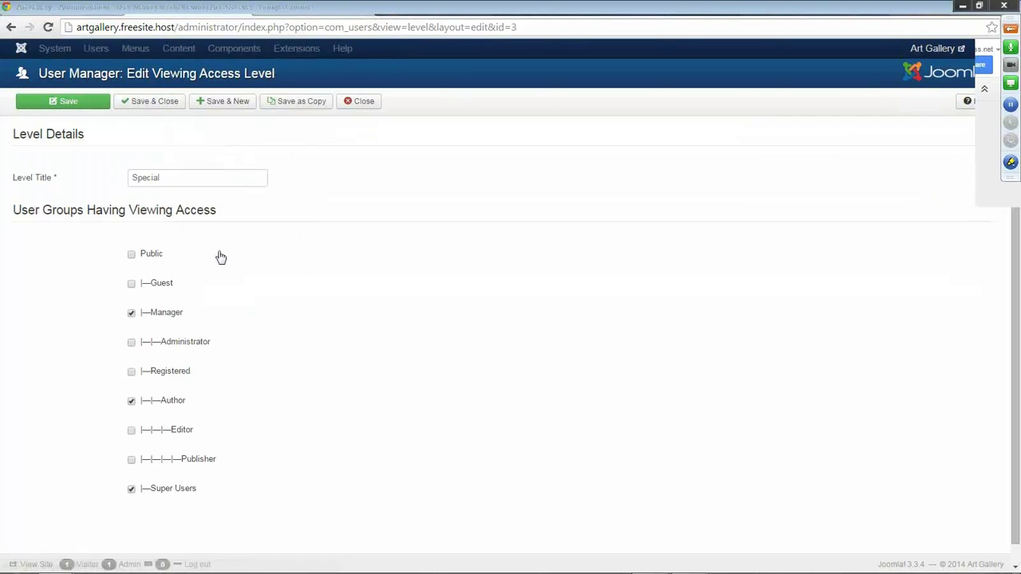
click(132, 459)
click(157, 101)
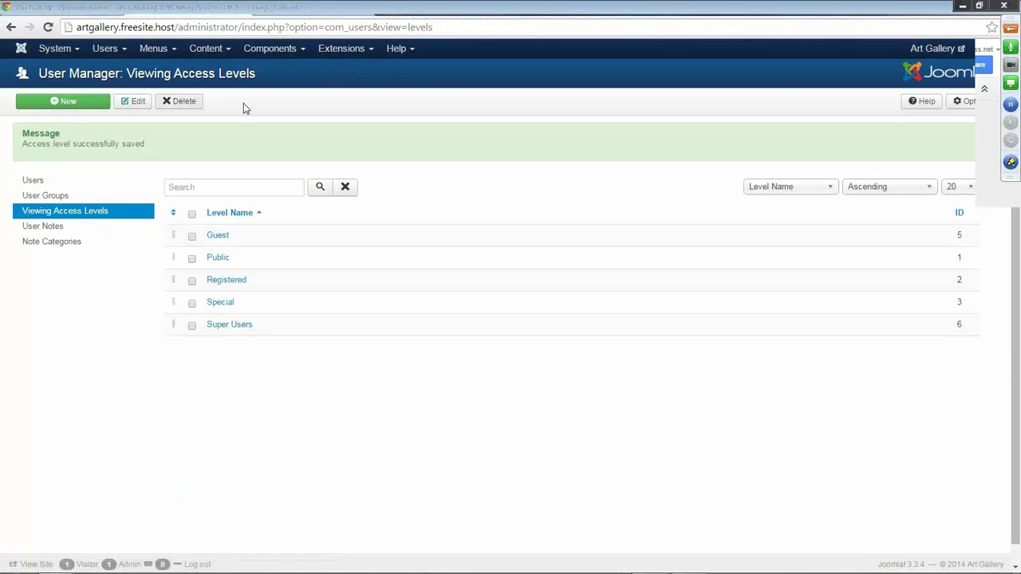
Reload the front end, log out, and log back in as the test user.
click(297, 10)
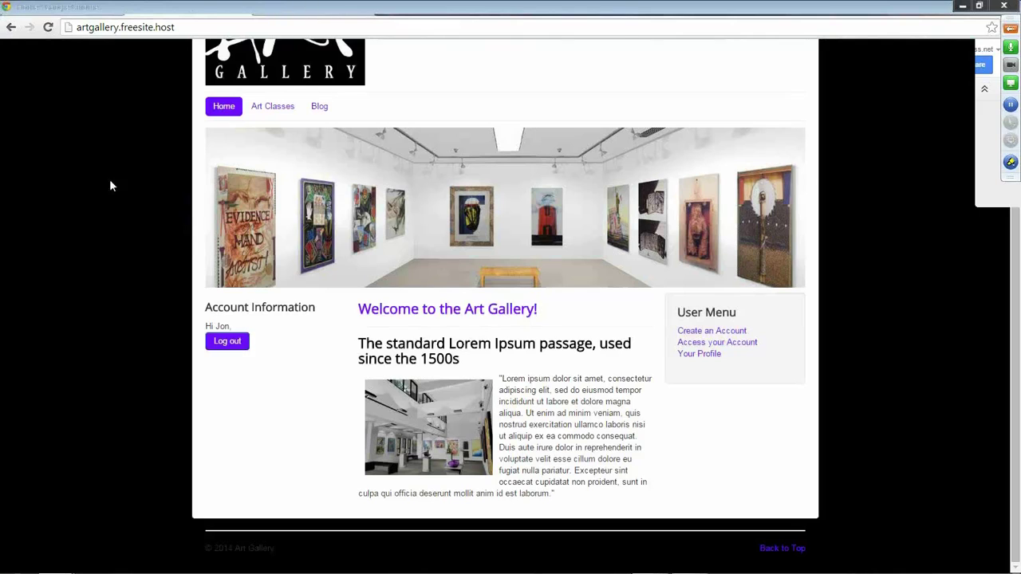
click(48, 28)
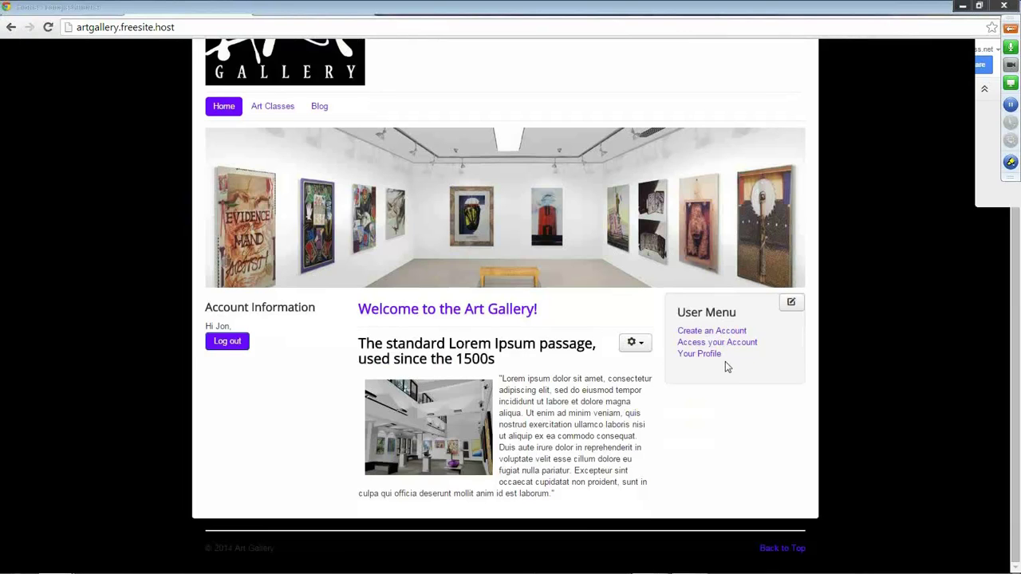
click(229, 345)
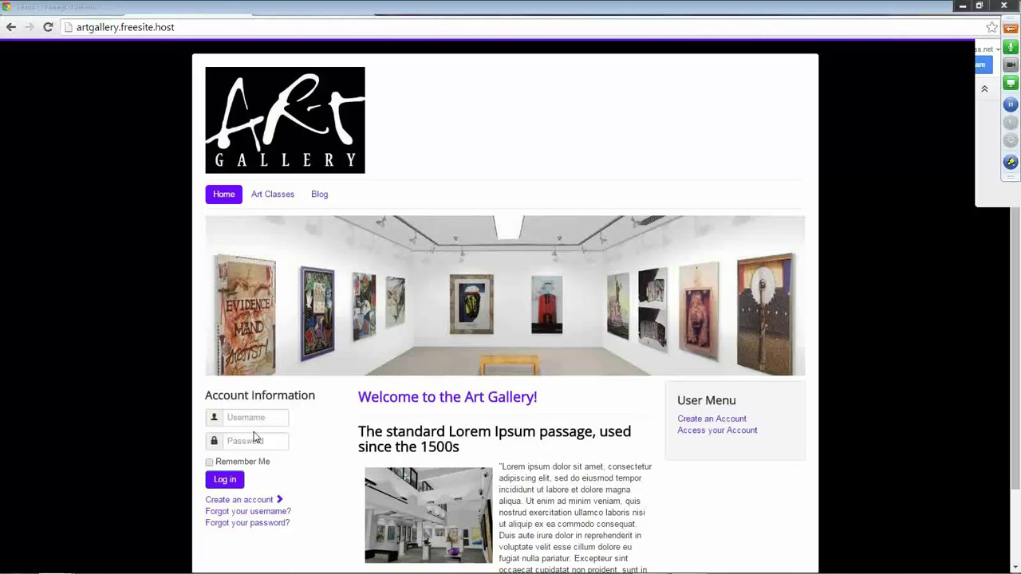
click(252, 419)
text(jon)
key(Tab)
text(•••)
key(Return)
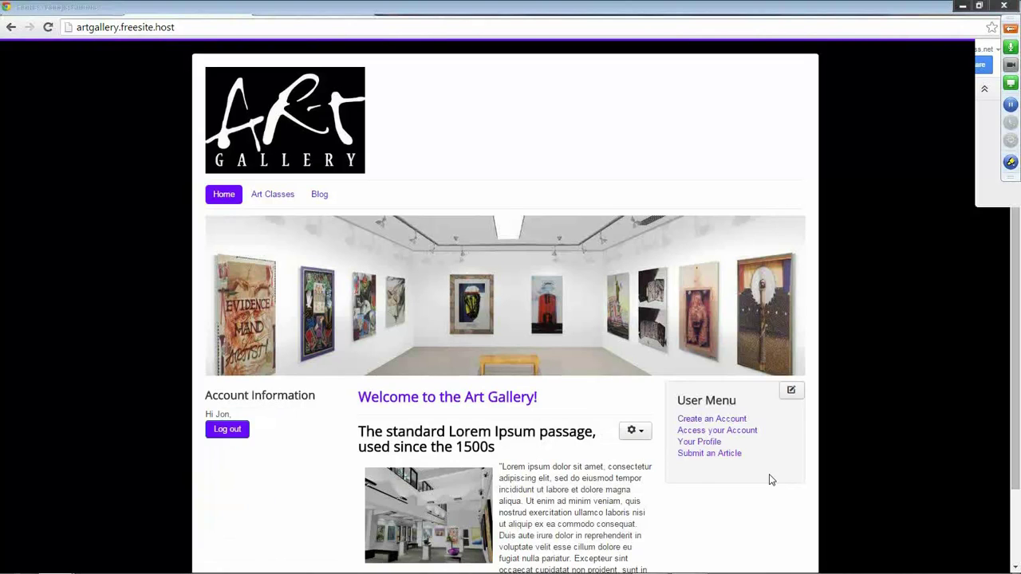
Preview the Submit an Article form, return Home, and start a new browser tab.
click(701, 454)
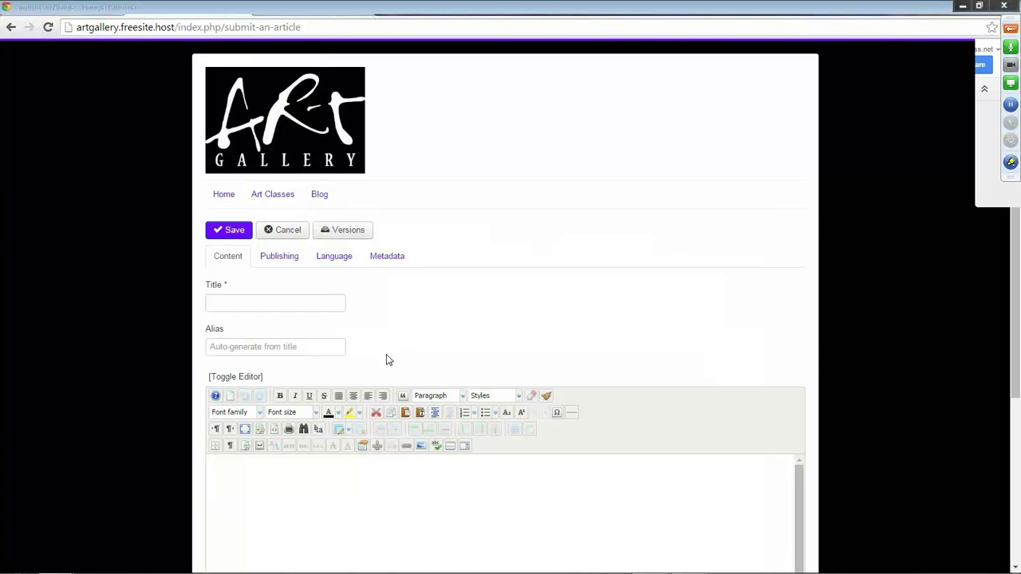
click(224, 196)
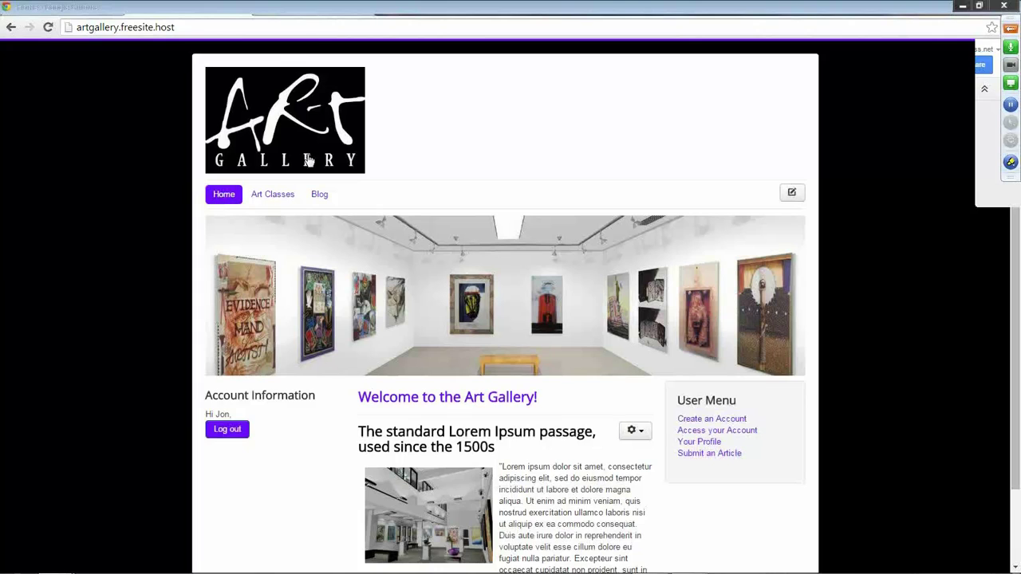
click(866, 6)
Go to joomla.org, open Joomla! Events under Community & Support, and scroll to the World Conference.
text(joomla.)
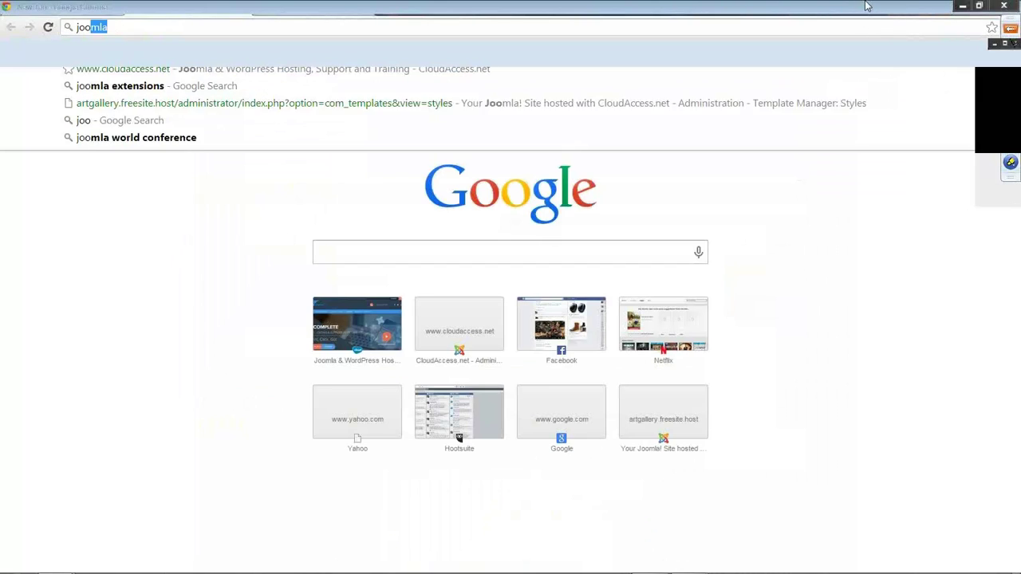
key(BackSpace)
key(BackSpace)
key(BackSpace)
text(la.)
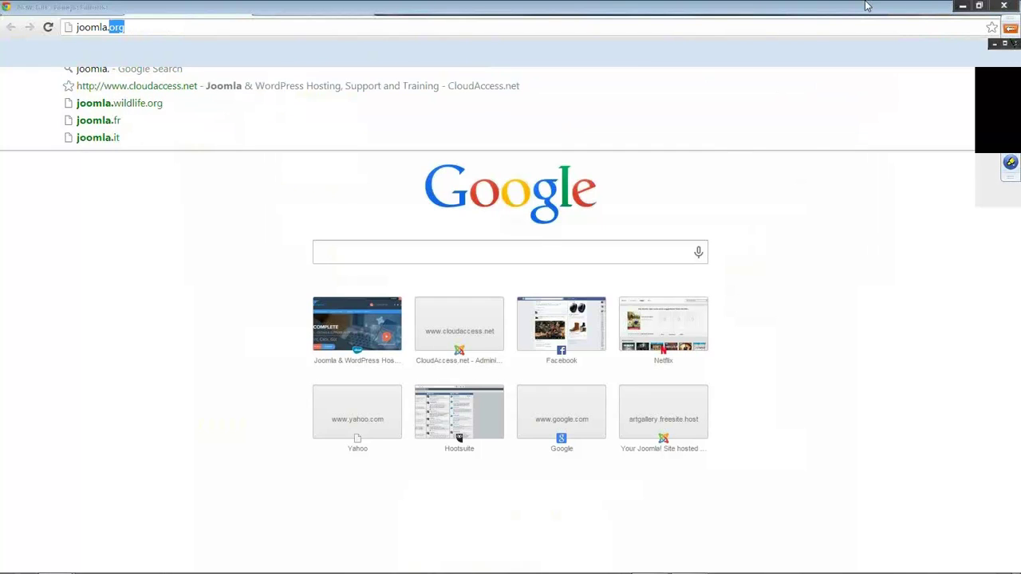
key(Return)
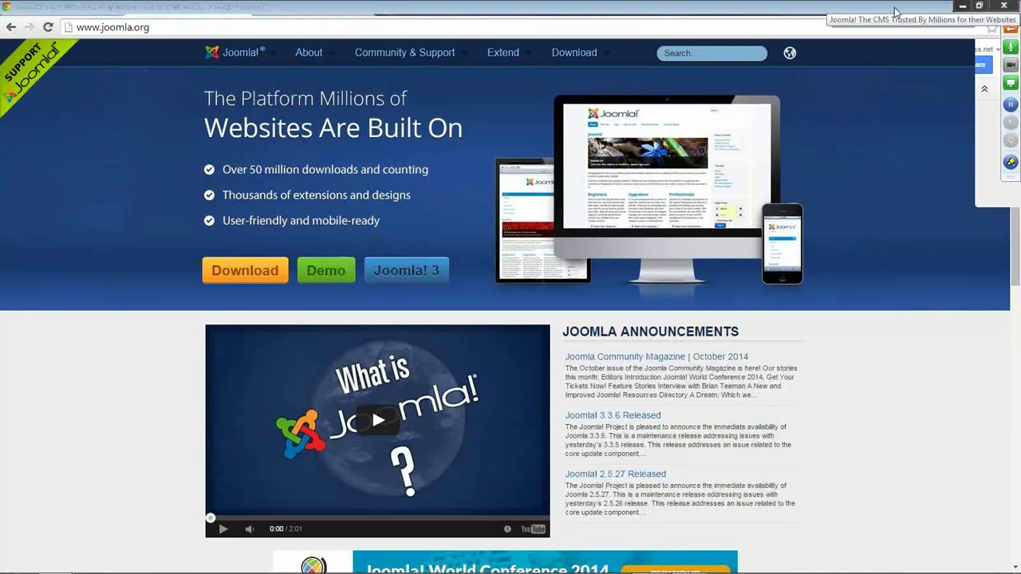
mouse_move(465, 61)
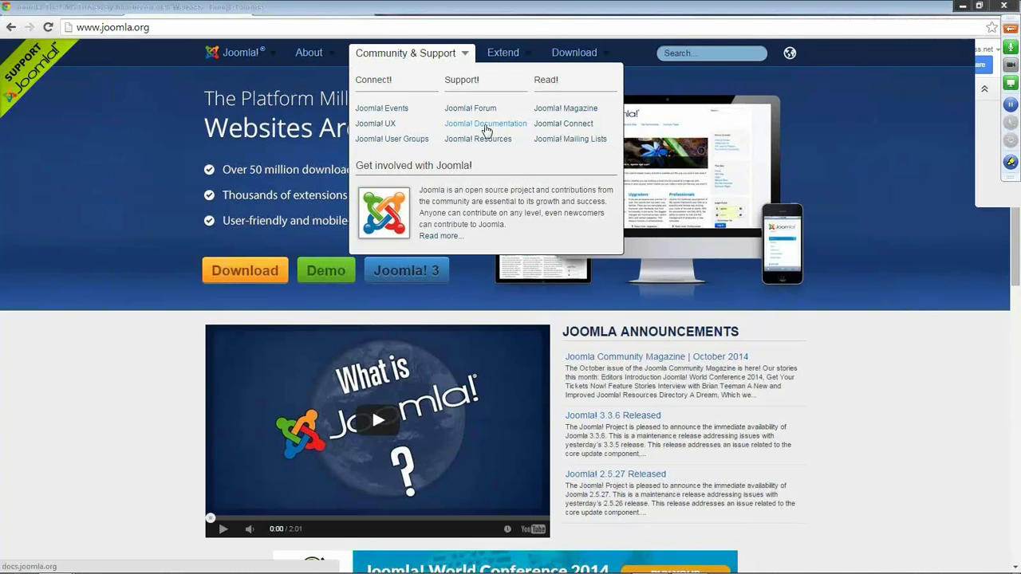
click(384, 113)
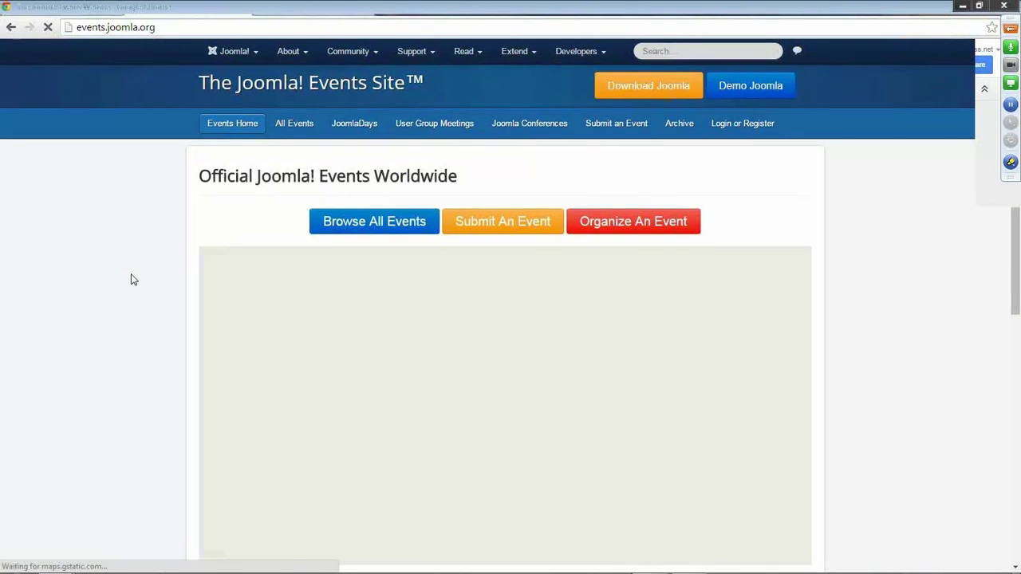
scroll(118, 292, down, 1)
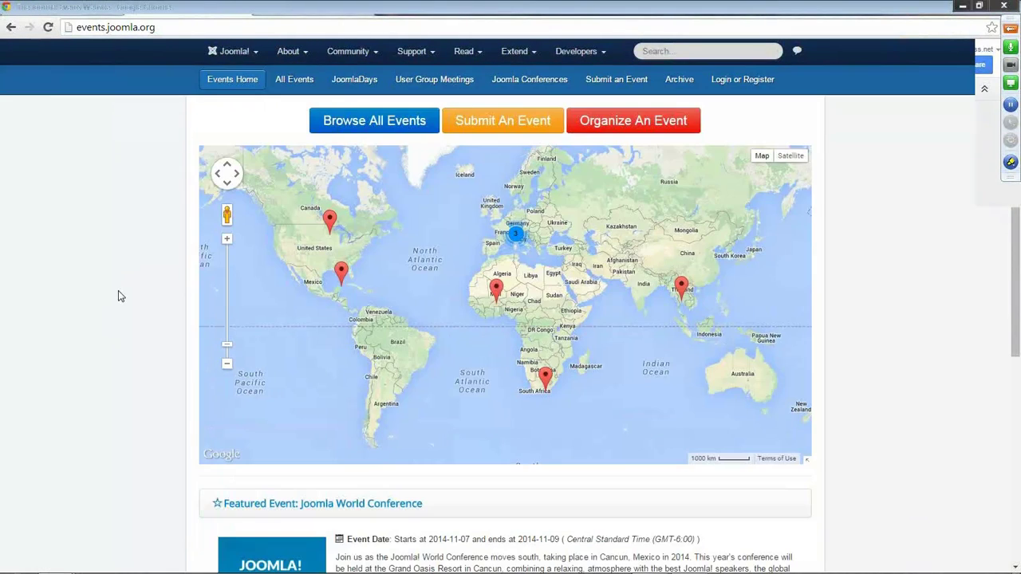
scroll(124, 298, down, 2)
scroll(124, 298, down, 2)
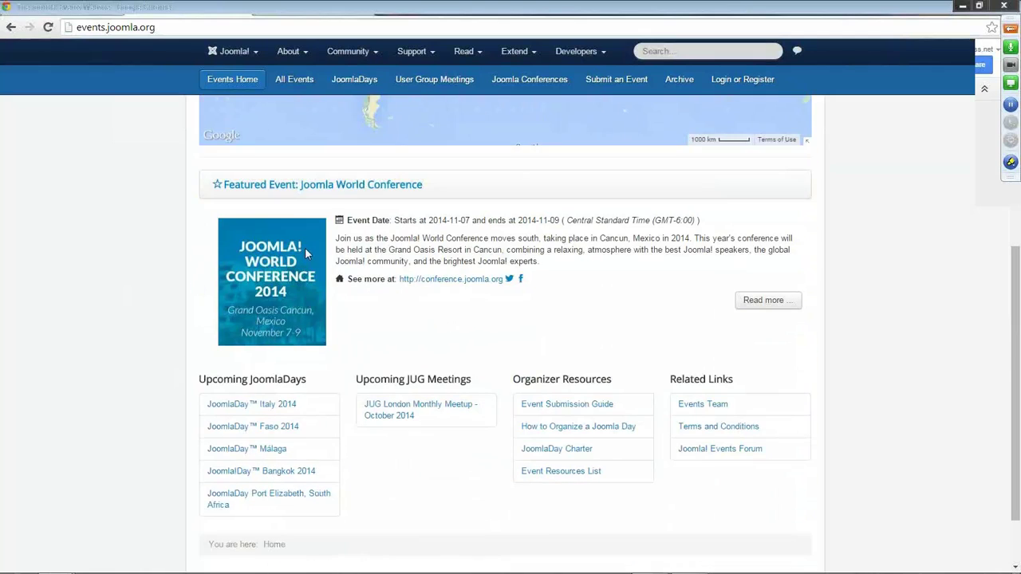
click(441, 281)
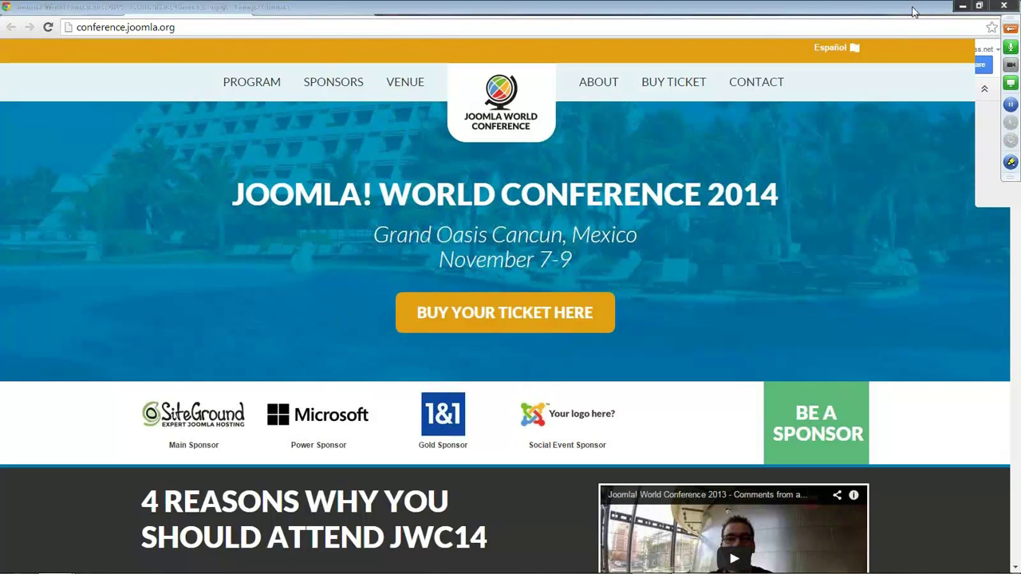
click(962, 5)
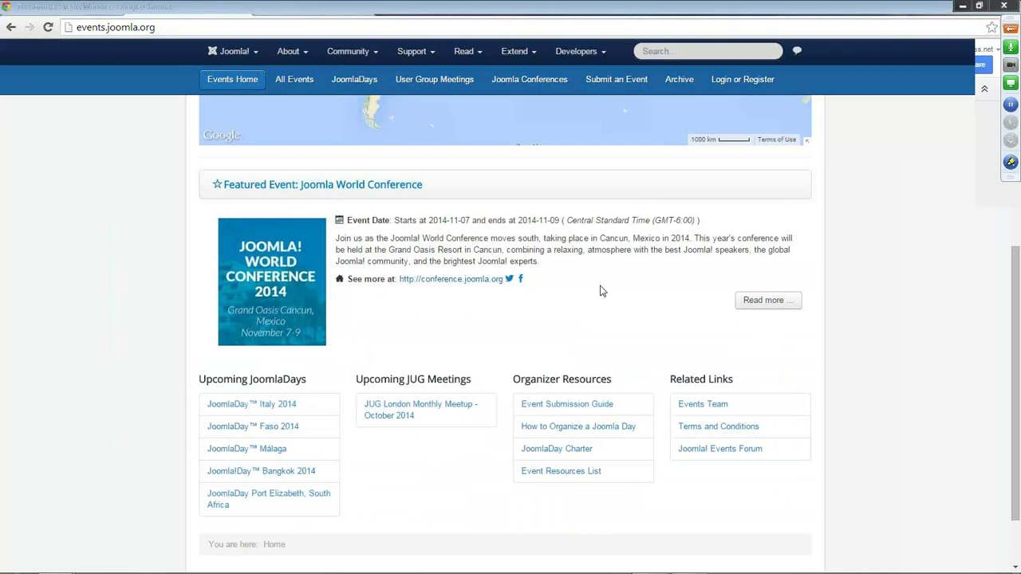
scroll(602, 277, up, 3)
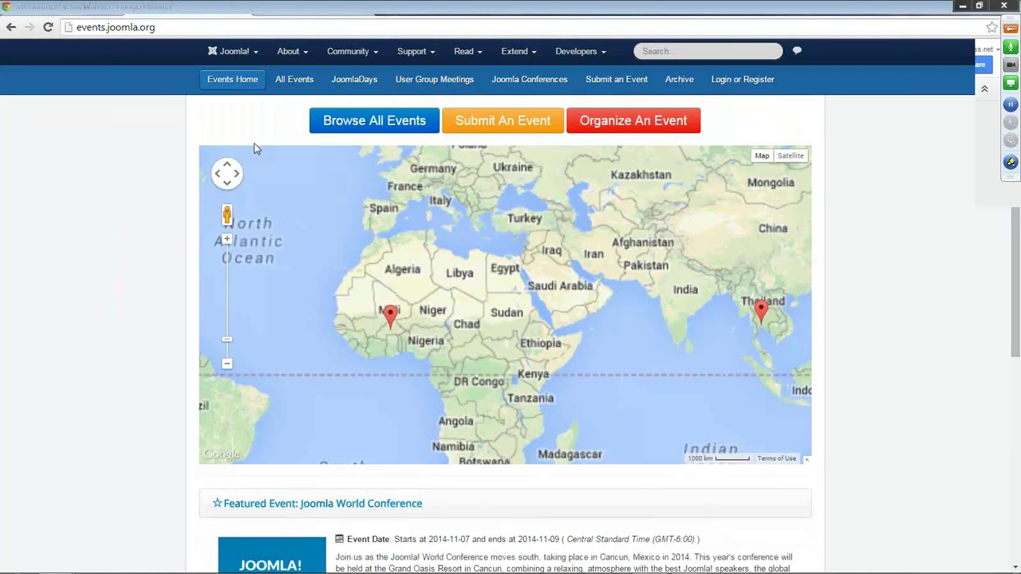
scroll(95, 185, up, 2)
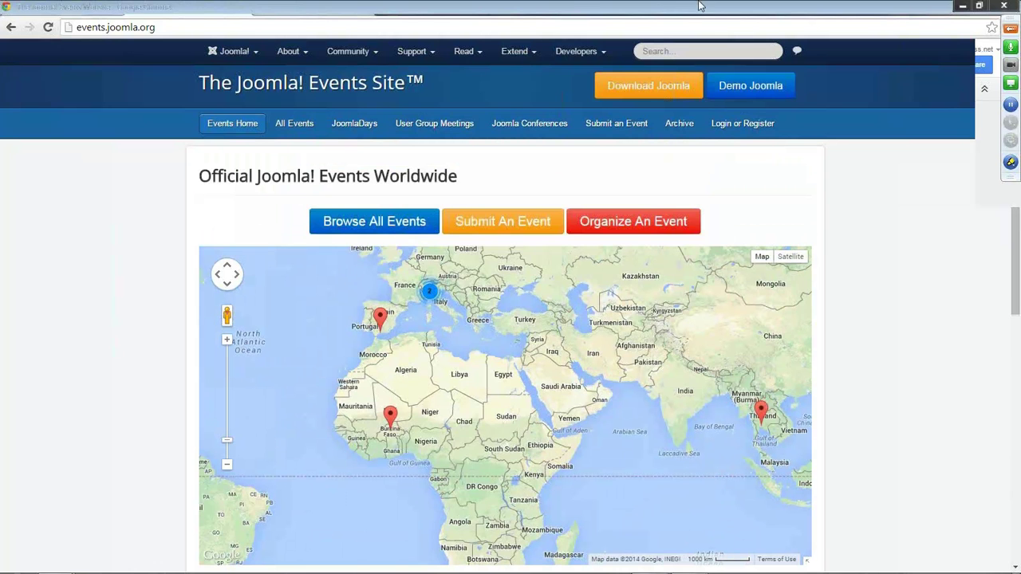
Open CloudAccess.net's Training > Webinars page and scroll through the free webinar listings.
click(655, 7)
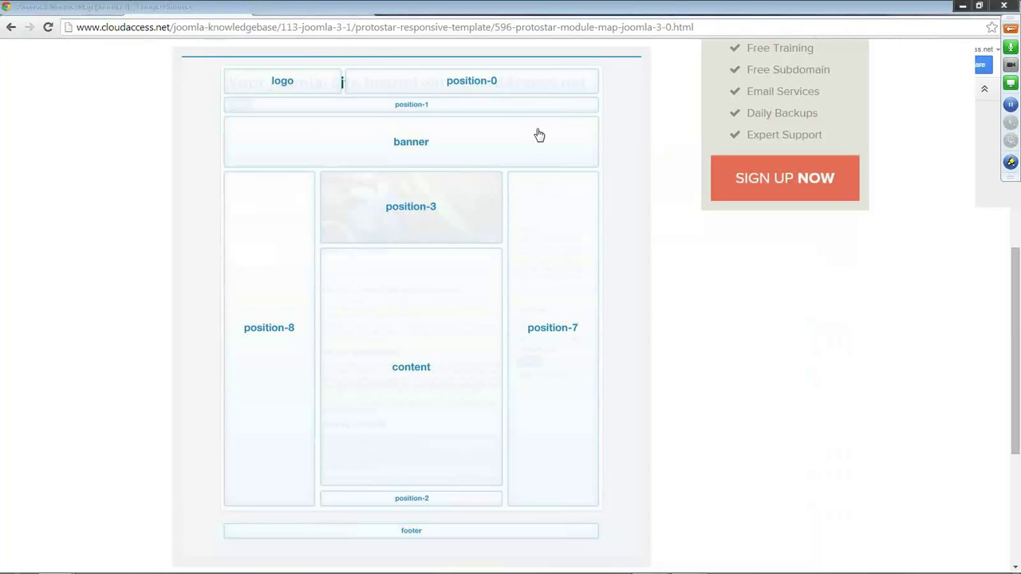
scroll(606, 184, up, 6)
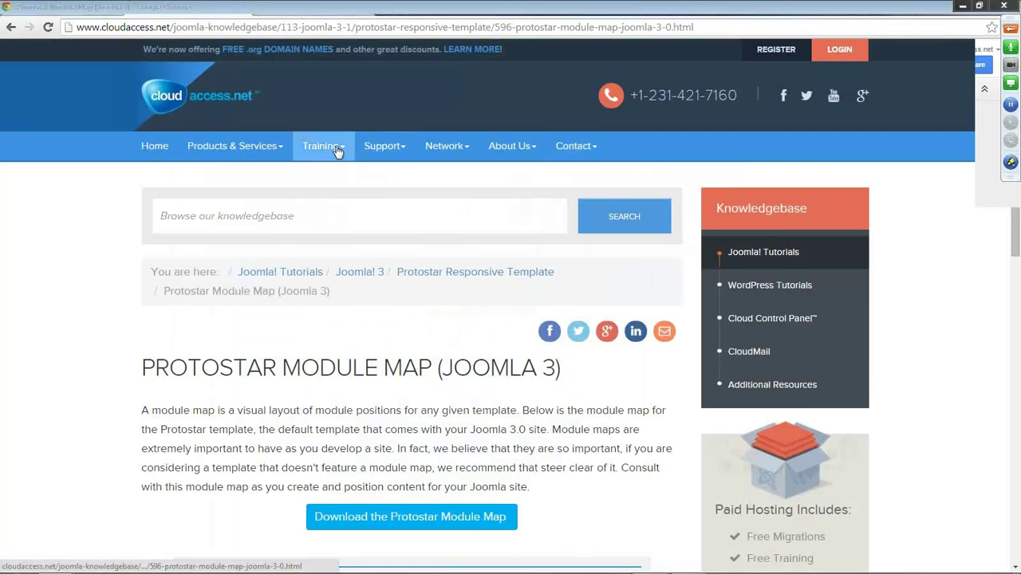
mouse_move(337, 151)
click(337, 207)
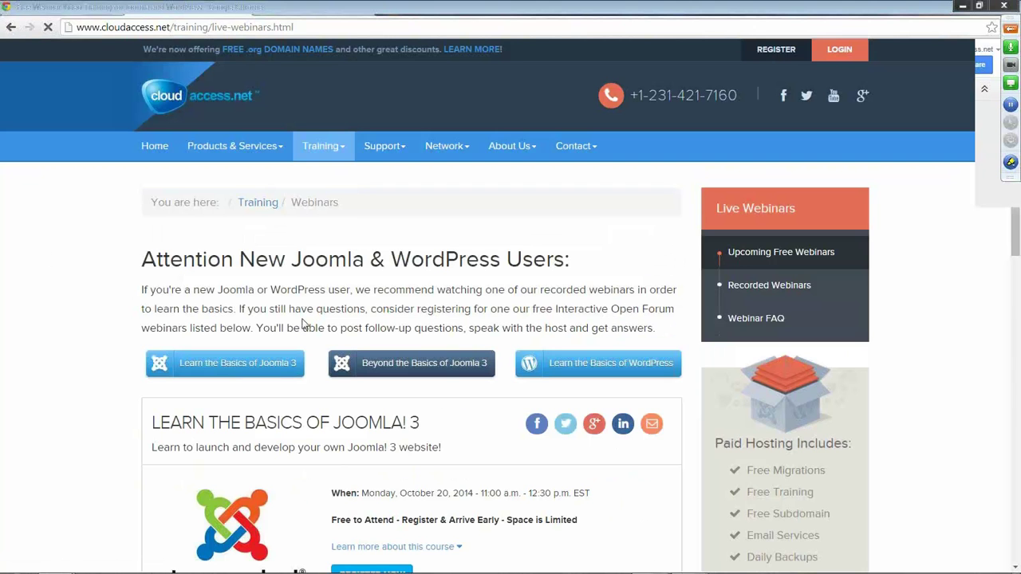
scroll(296, 323, down, 3)
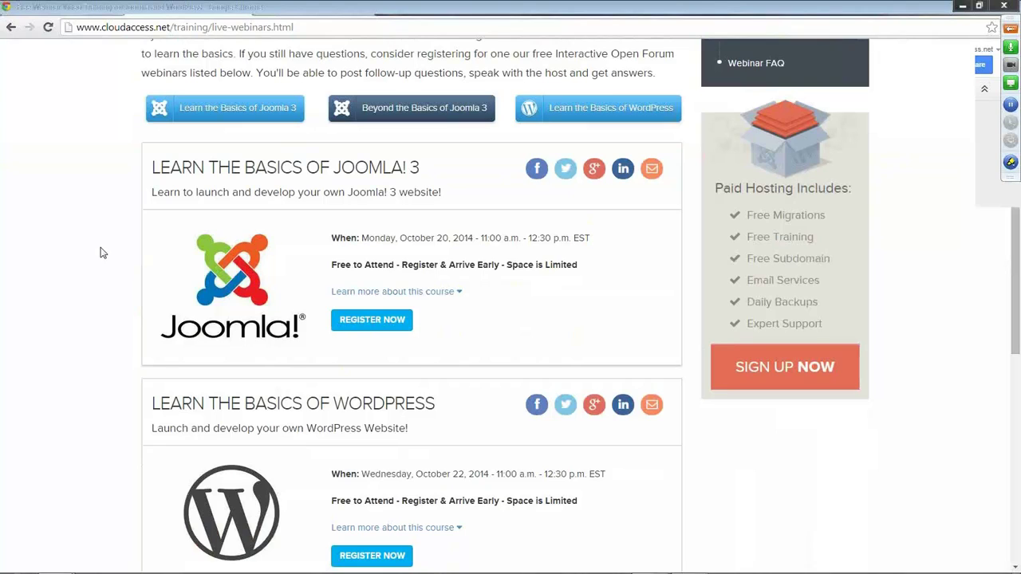
scroll(123, 254, down, 1)
scroll(123, 254, down, 3)
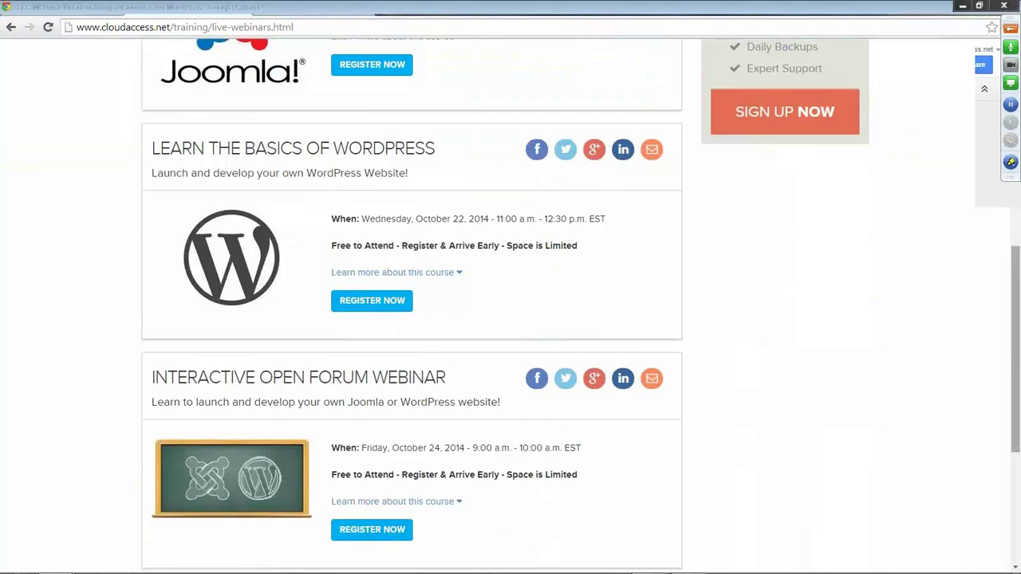
Start a new Latest News module from the Module Manager.
click(153, 12)
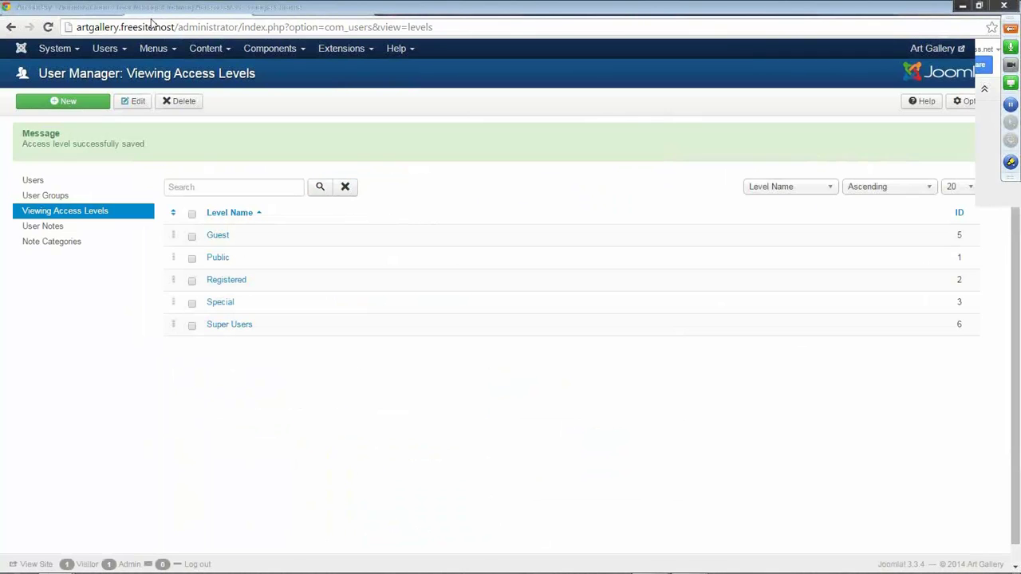
click(359, 50)
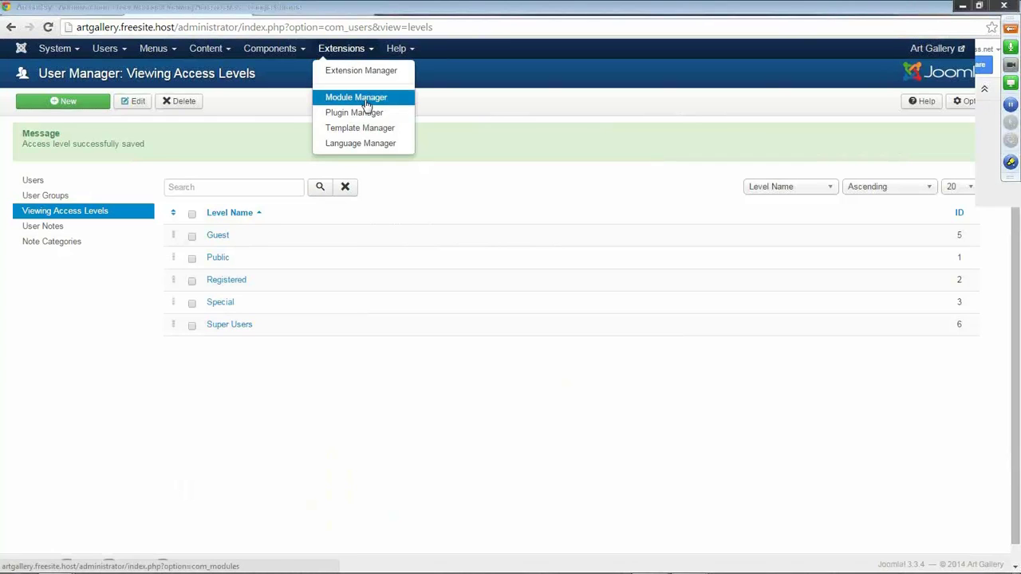
click(366, 100)
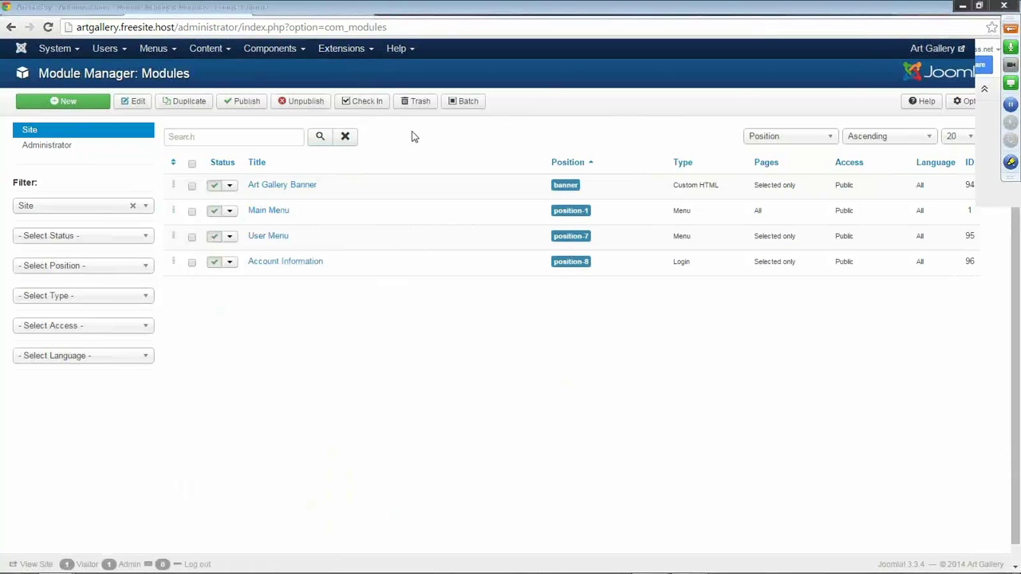
click(70, 104)
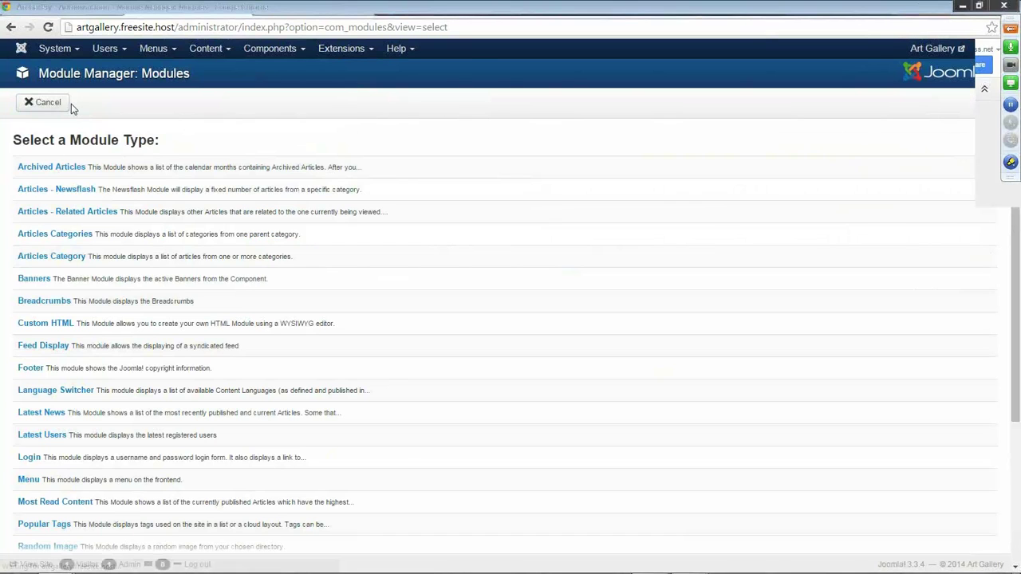
scroll(64, 239, down, 2)
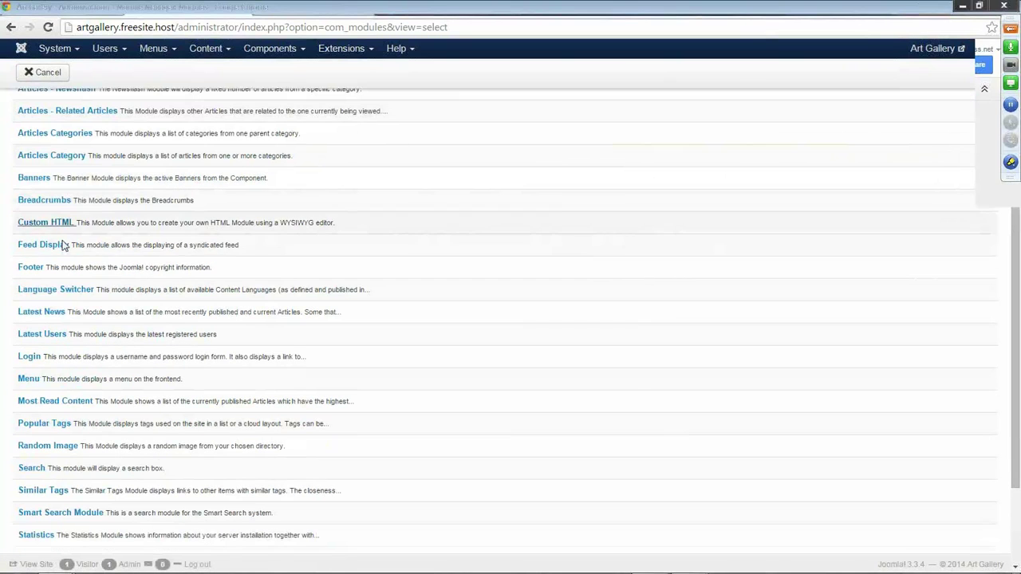
click(53, 316)
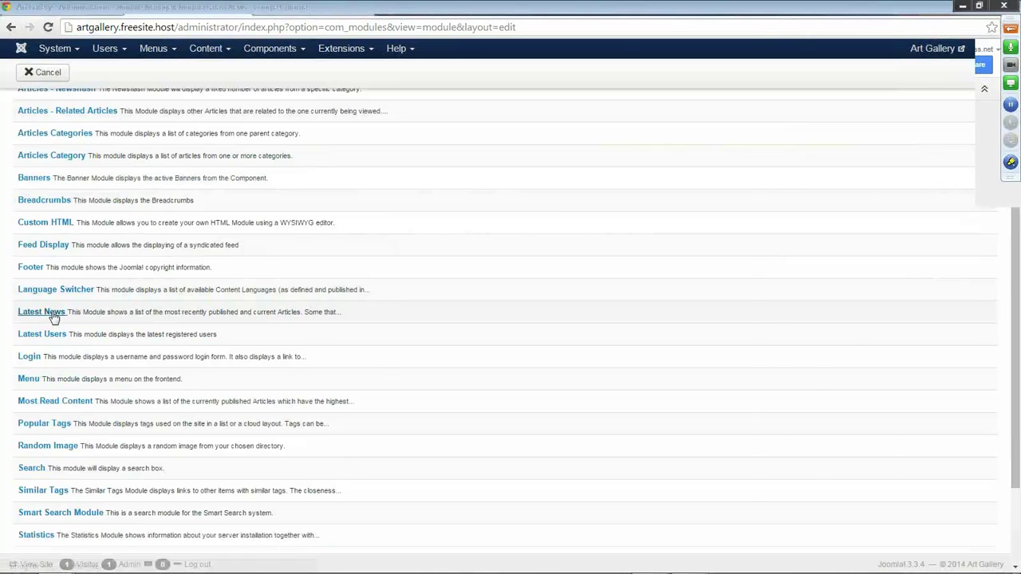
Title the module Latest News, place it in Left [position-8], and save it.
click(51, 137)
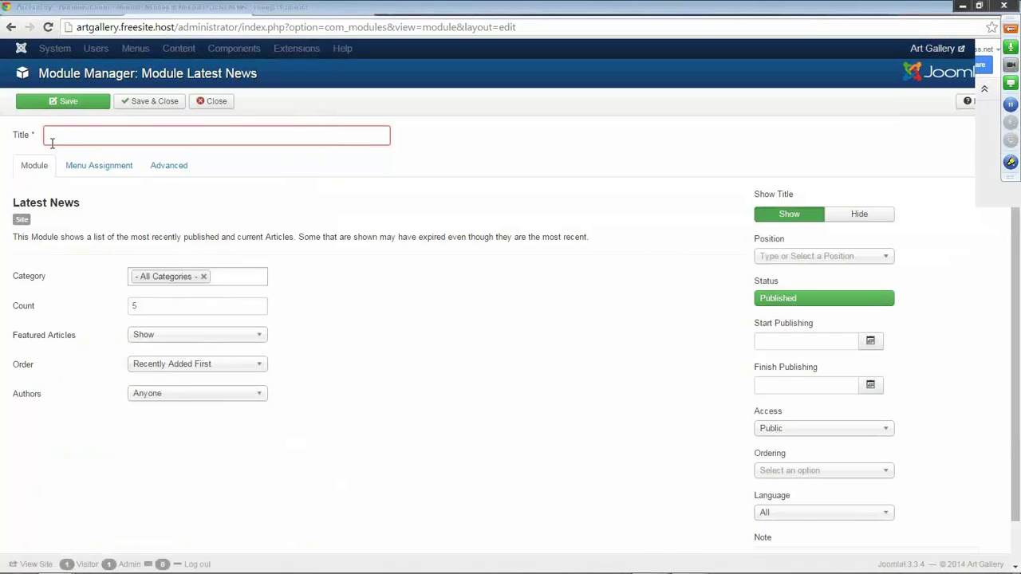
text(Latest News)
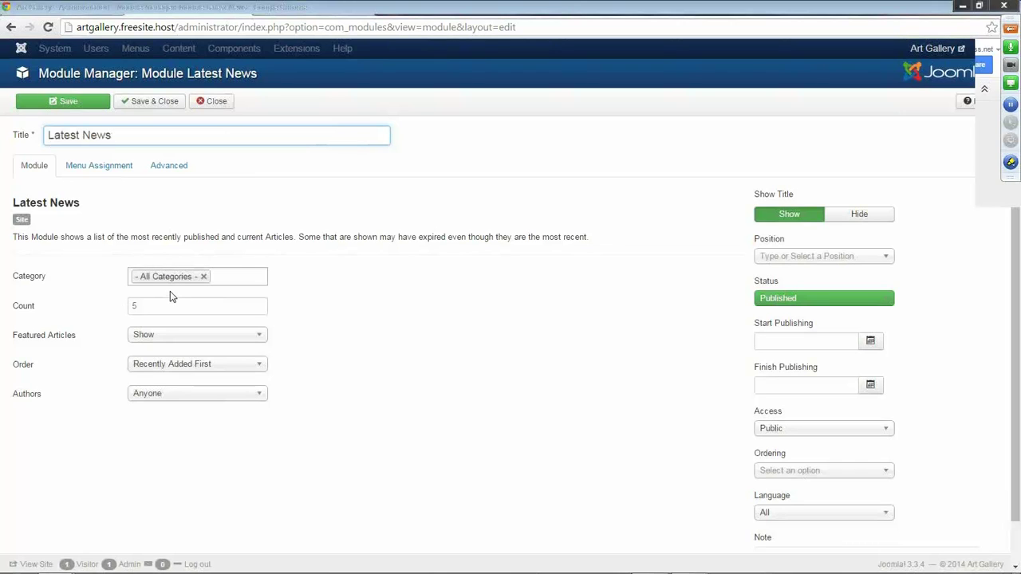
click(885, 257)
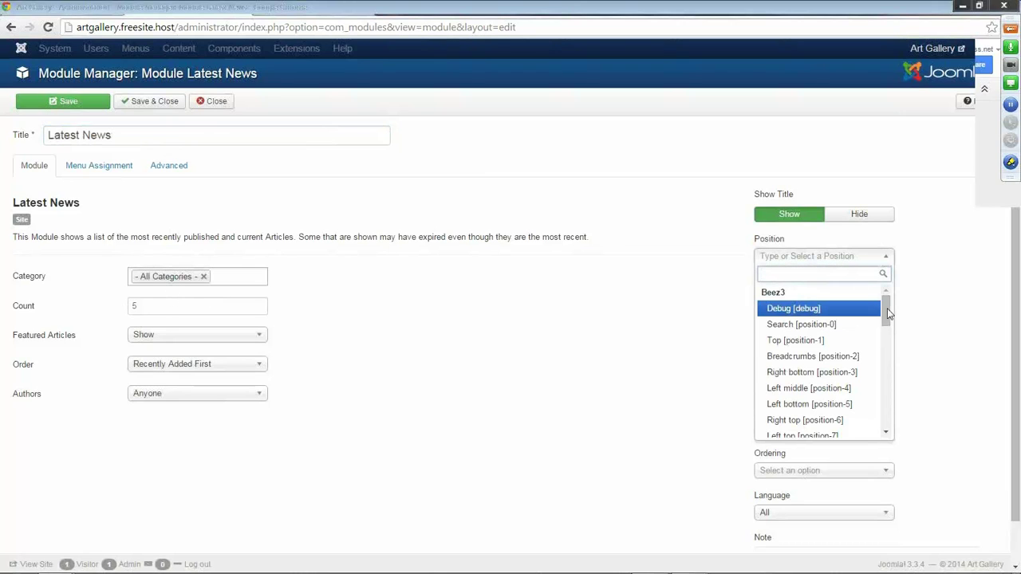
drag(888, 314, 894, 393)
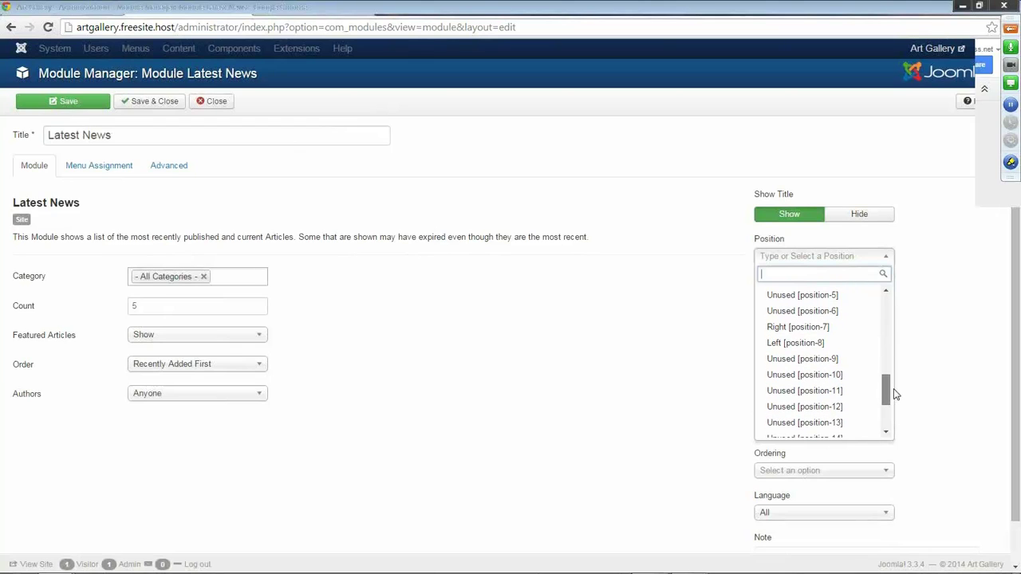
click(812, 348)
click(75, 99)
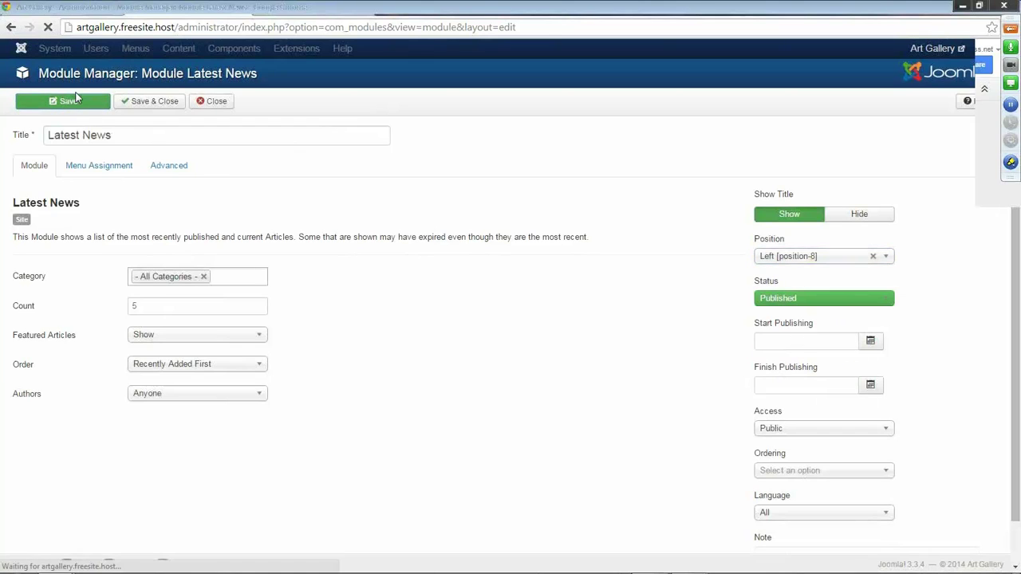
click(274, 11)
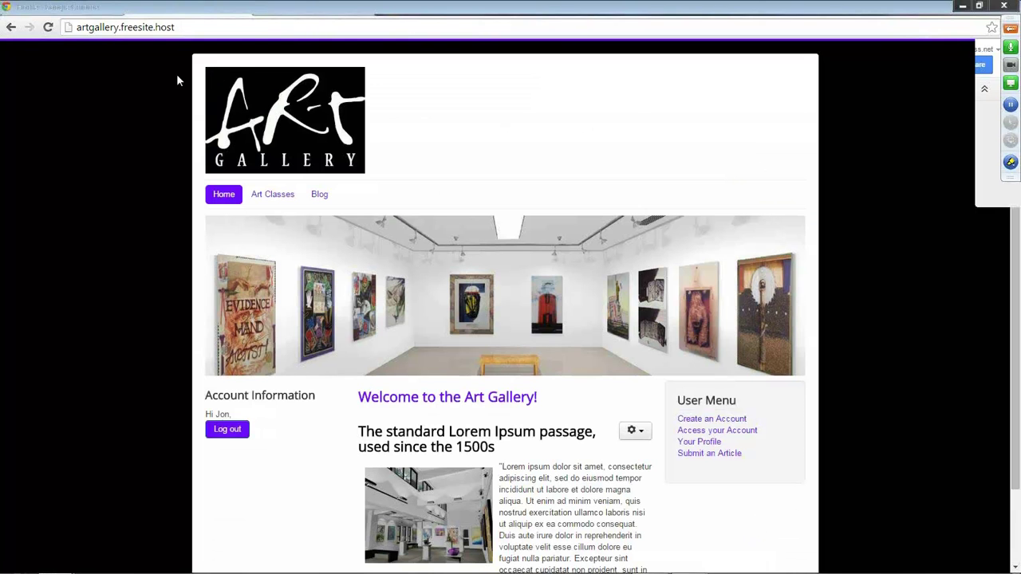
Reload the front page to see the Latest News links and open the Drama Class article.
click(48, 27)
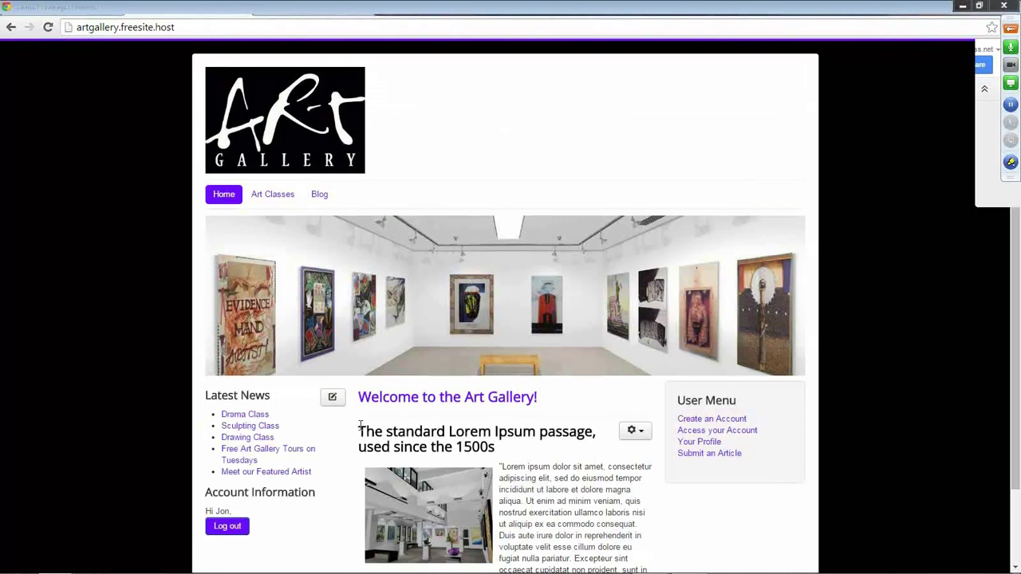
scroll(359, 426, down, 2)
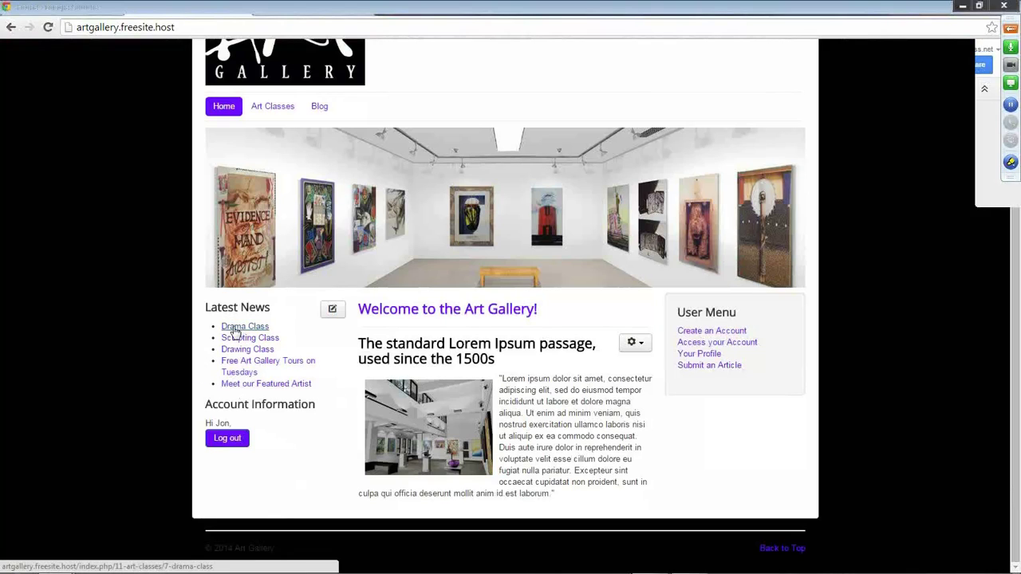
click(233, 328)
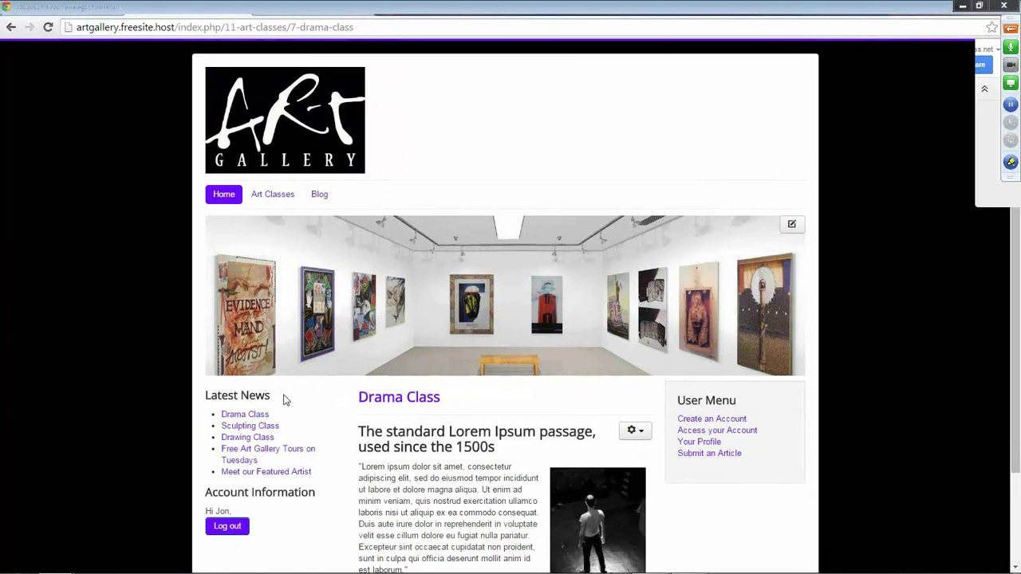
scroll(355, 445, down, 3)
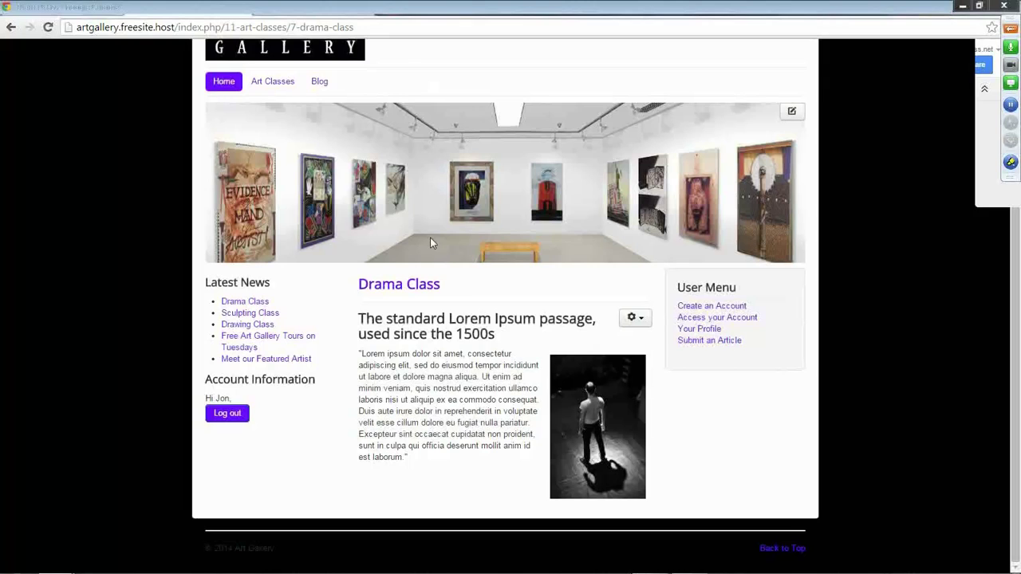
Save and close the Latest News module, then go to the Extension Manager installer.
click(161, 10)
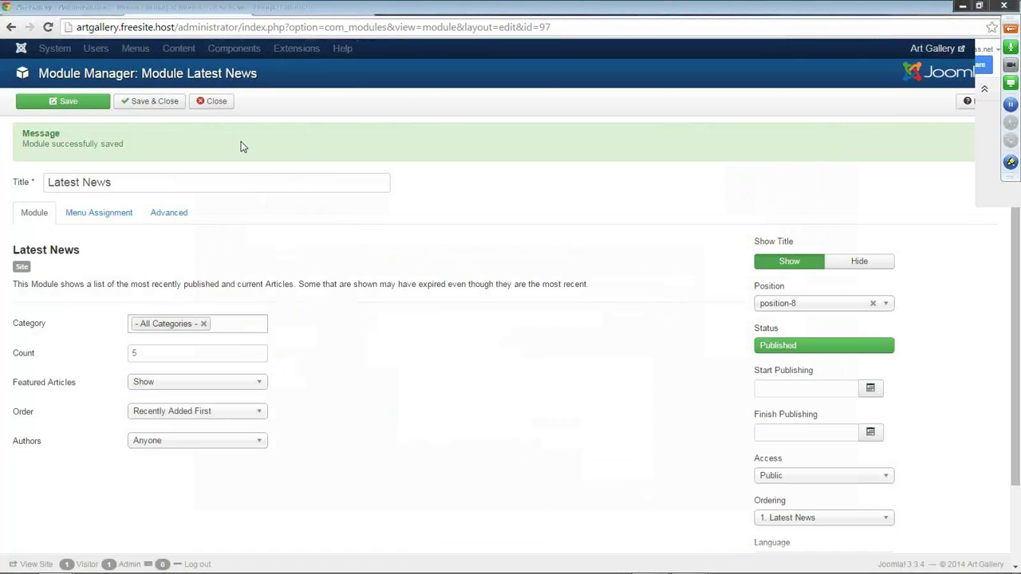
click(168, 104)
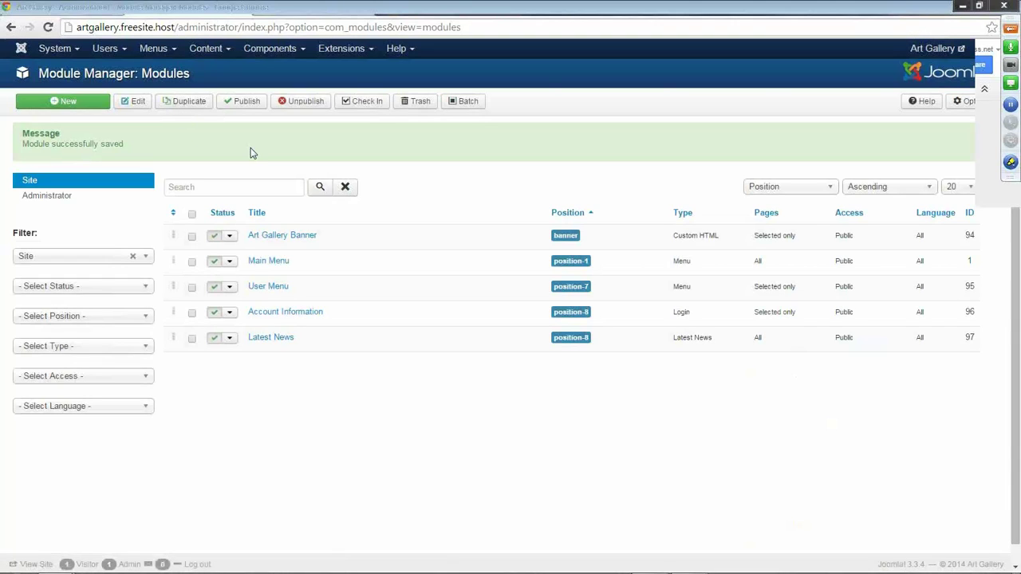
click(370, 54)
click(376, 70)
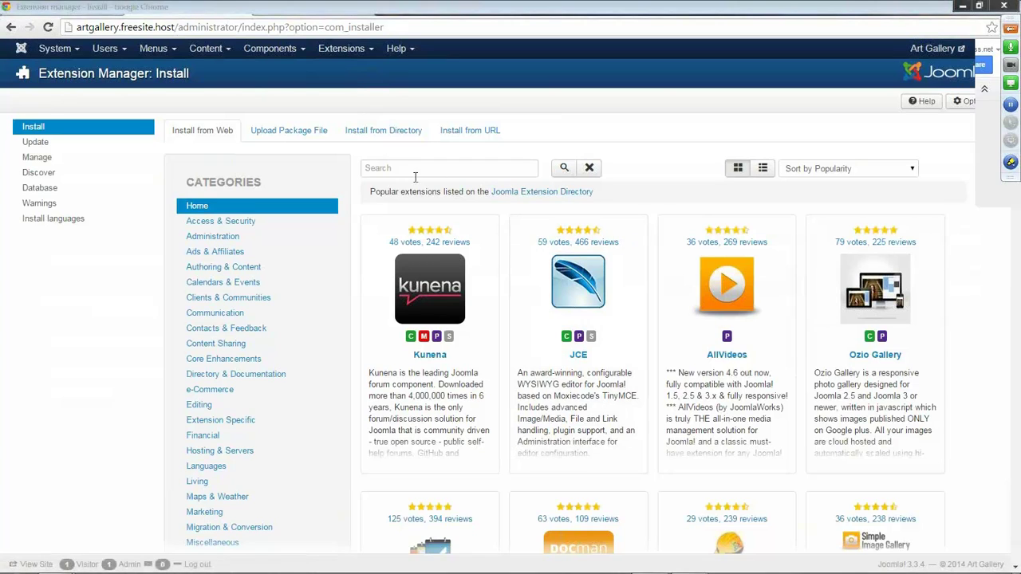
Search Install from Web for slideshow and go to Slideshow CK's download page.
text(slideshow)
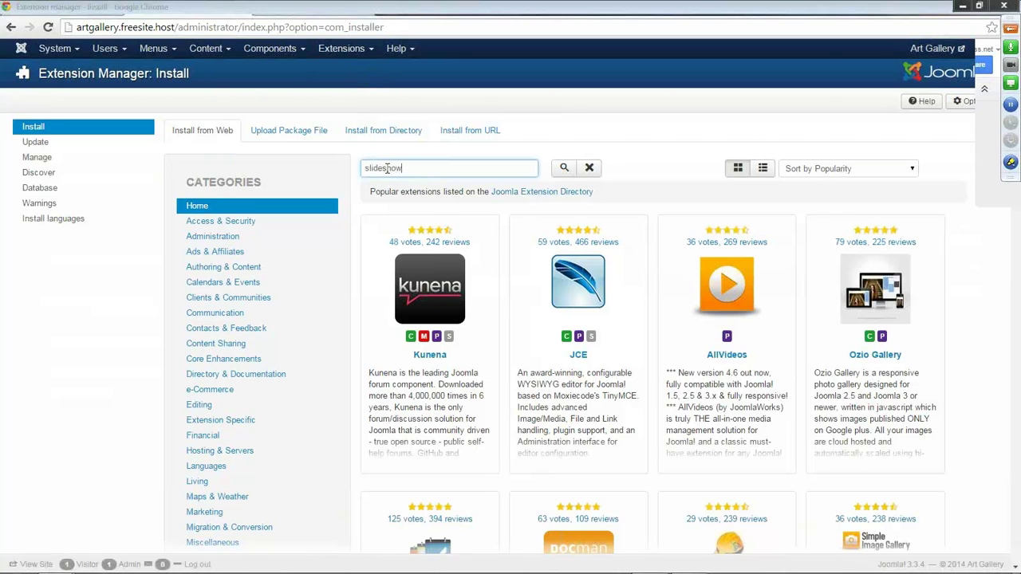
key(Return)
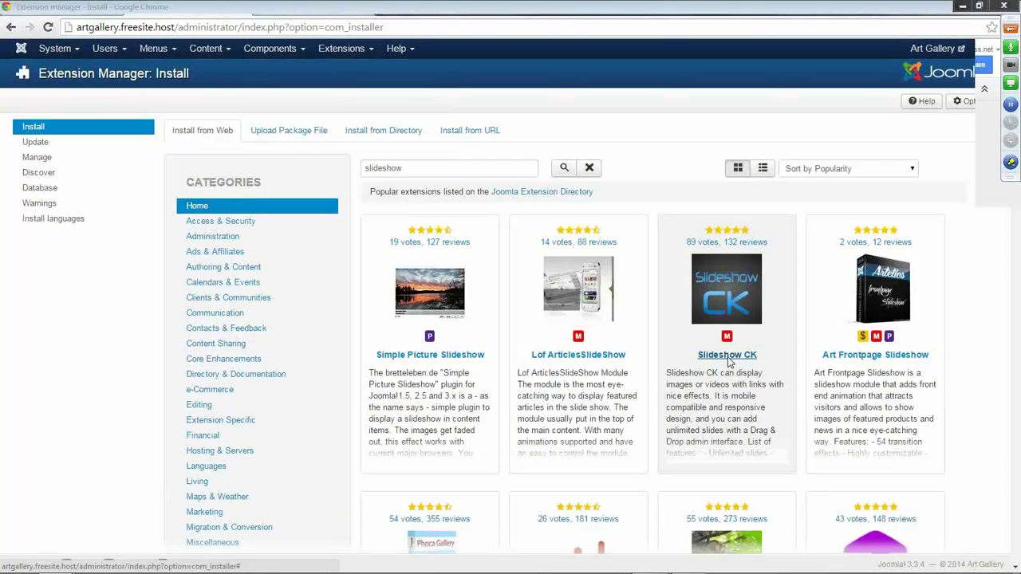
click(728, 357)
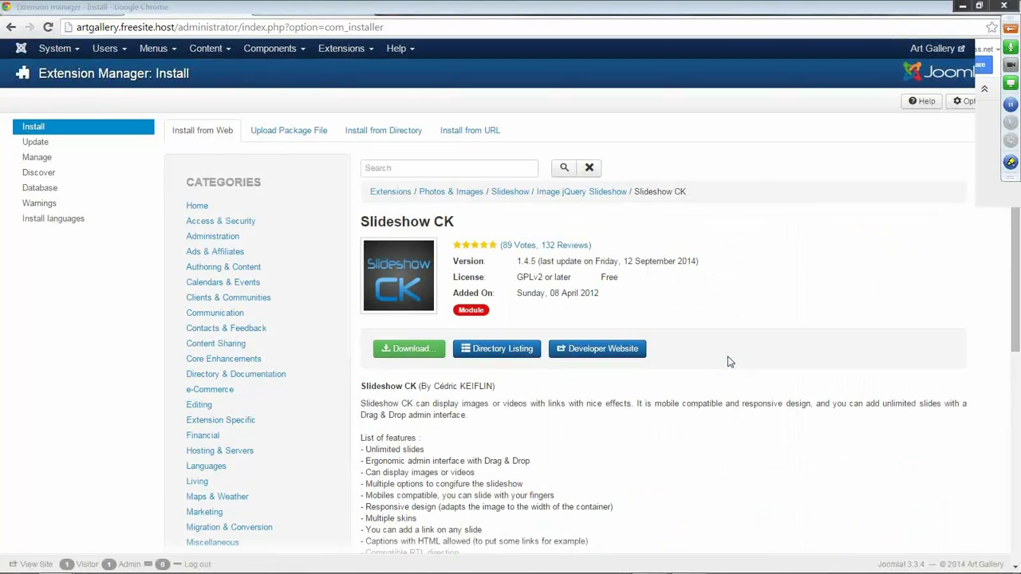
scroll(716, 353, down, 1)
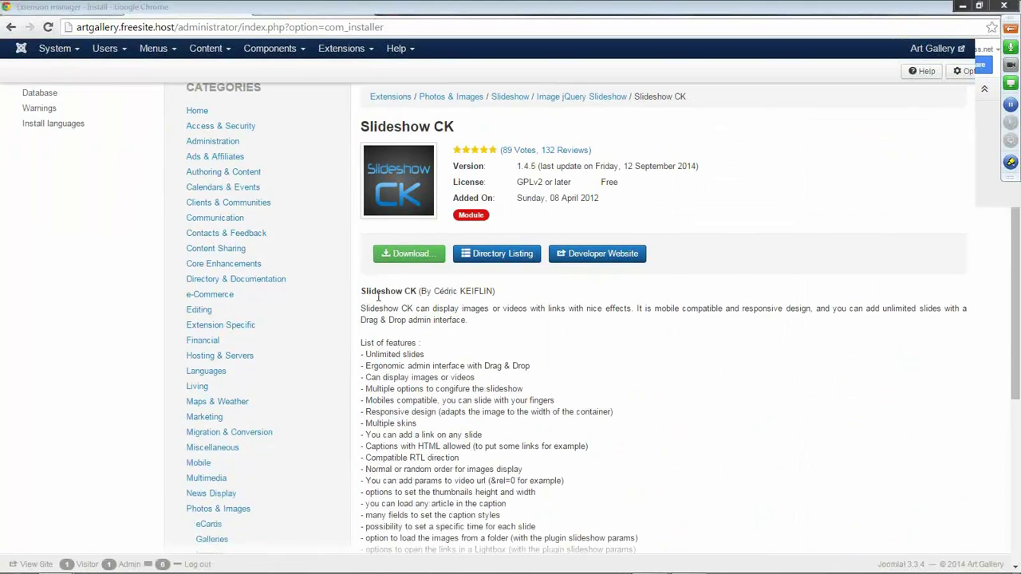
click(420, 255)
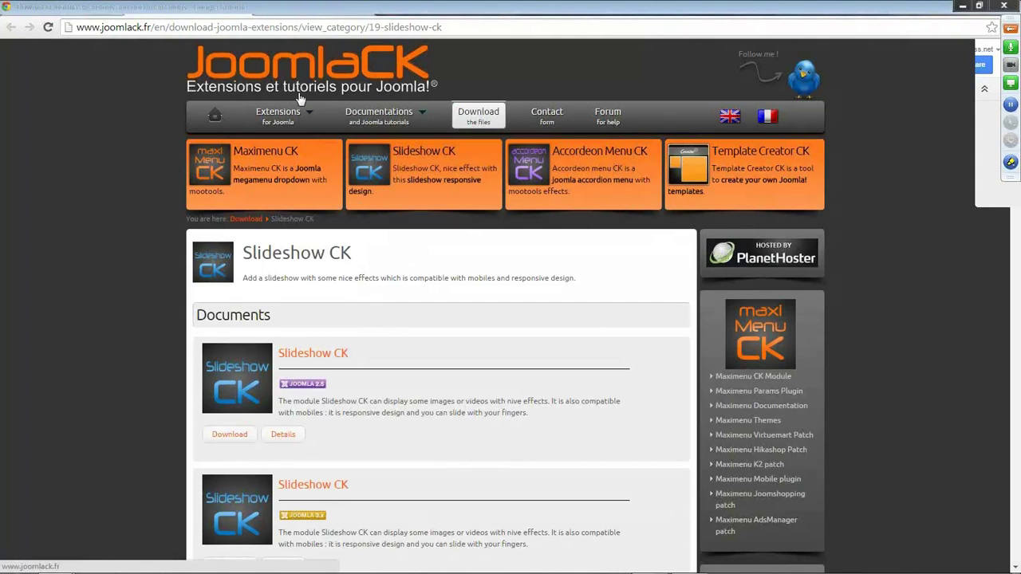
Download and save the Joomla 3 package mod_slideshowck_1.4.5_j3.zip from JoomlaCK.
scroll(87, 371, down, 3)
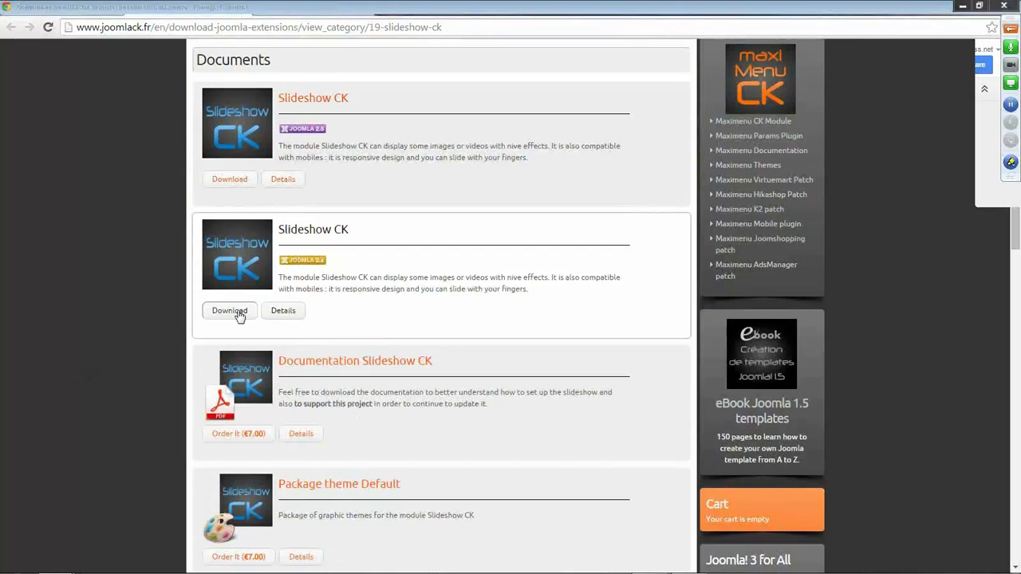
click(237, 315)
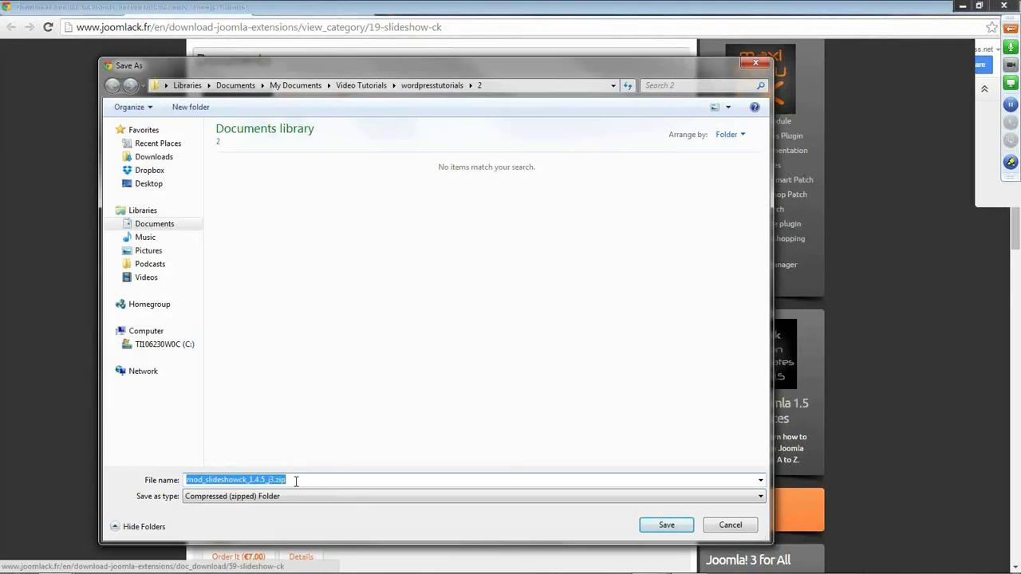
click(296, 482)
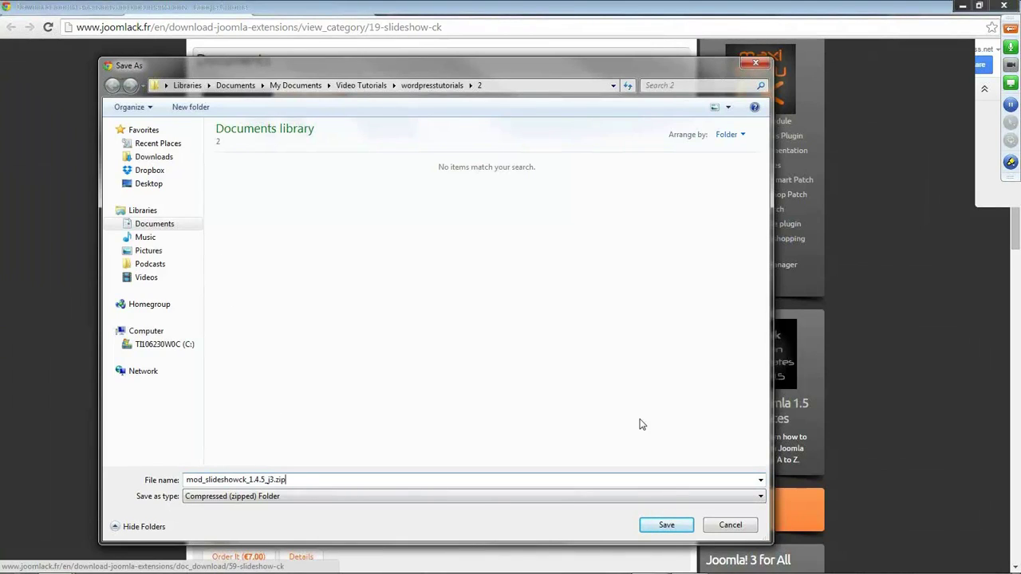
click(665, 526)
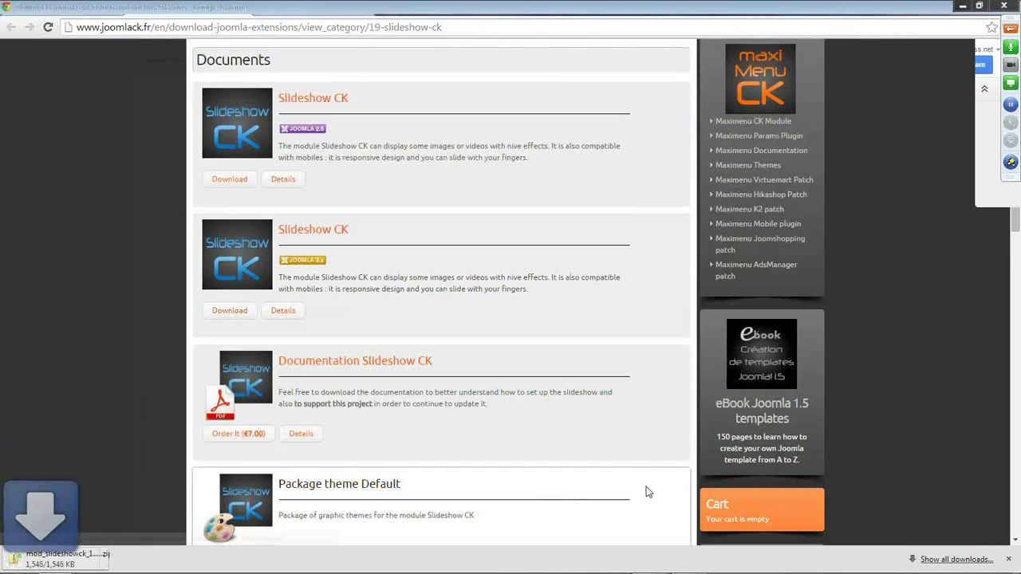
Try choosing an upload package from Downloads, find none, and return to the JoomlaCK page.
click(176, 13)
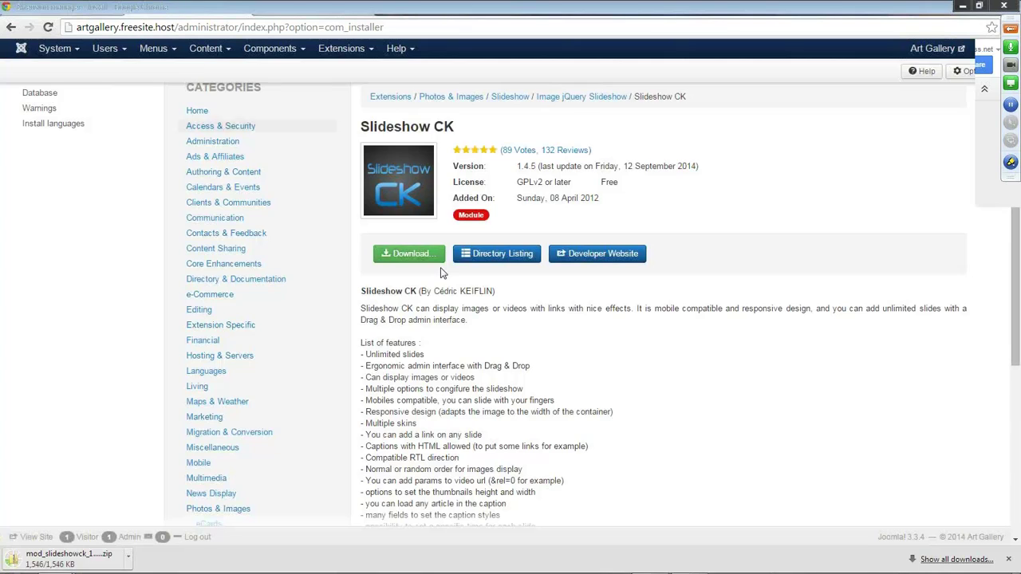
scroll(447, 274, up, 2)
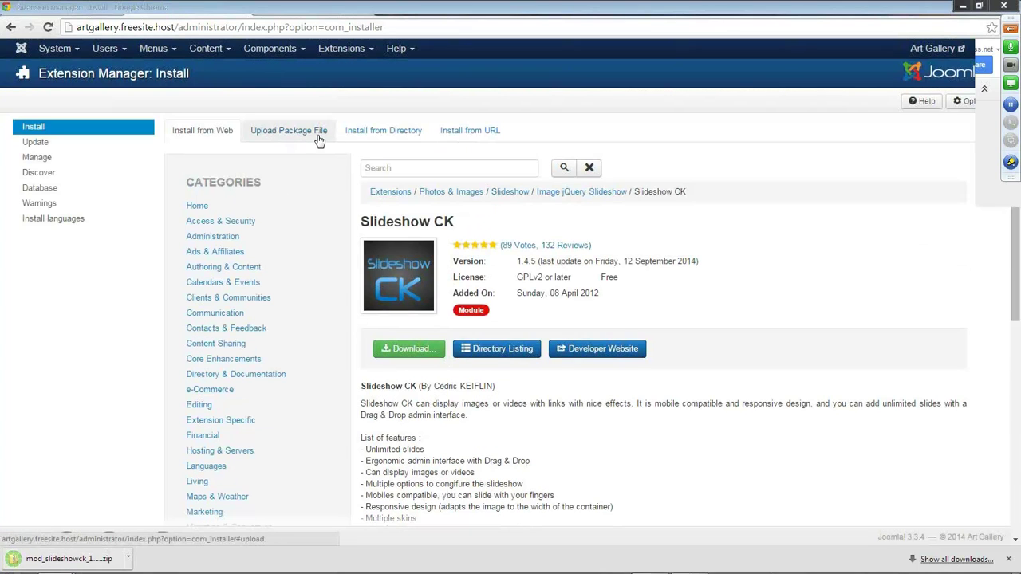
click(307, 137)
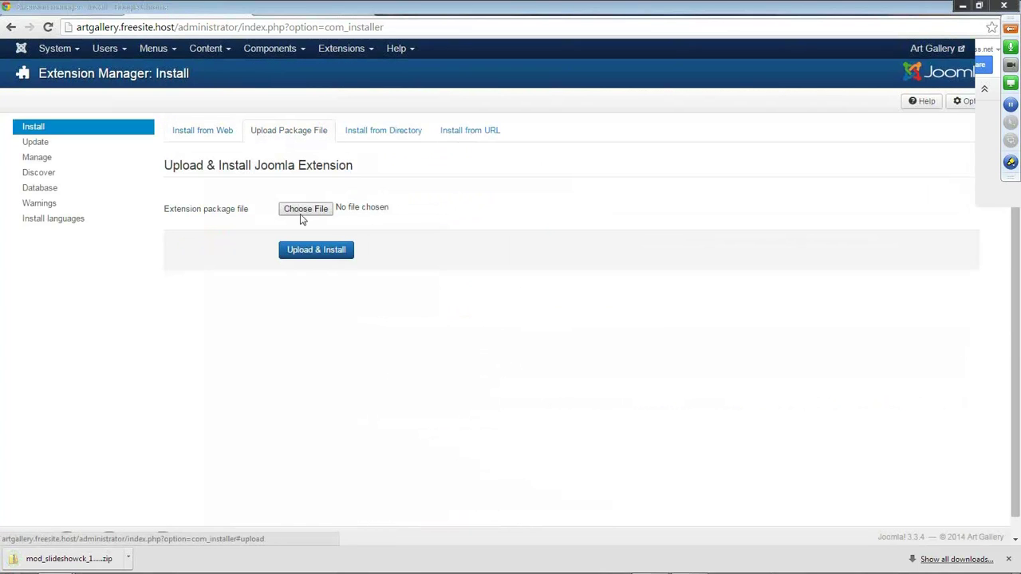
click(304, 210)
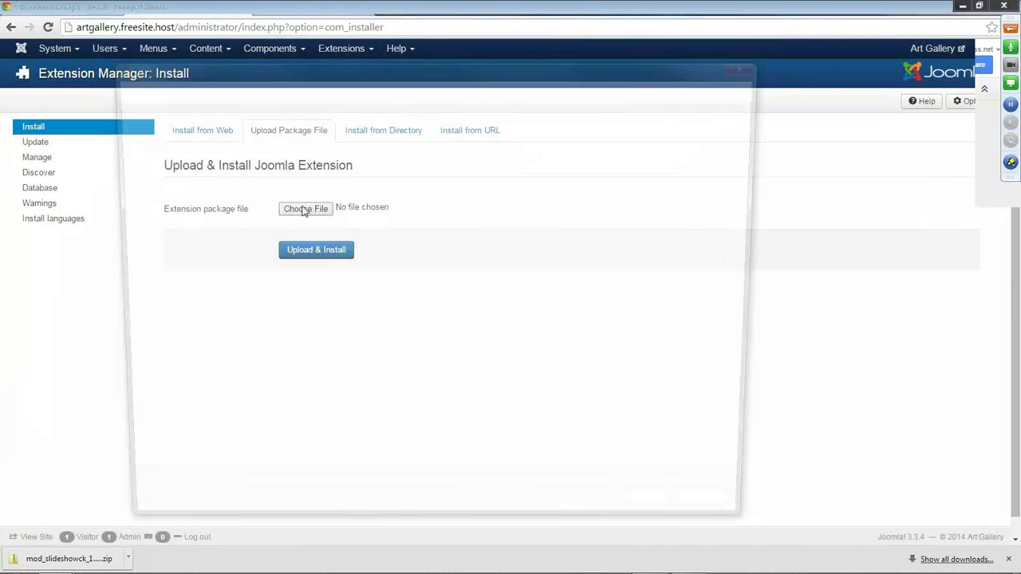
click(156, 158)
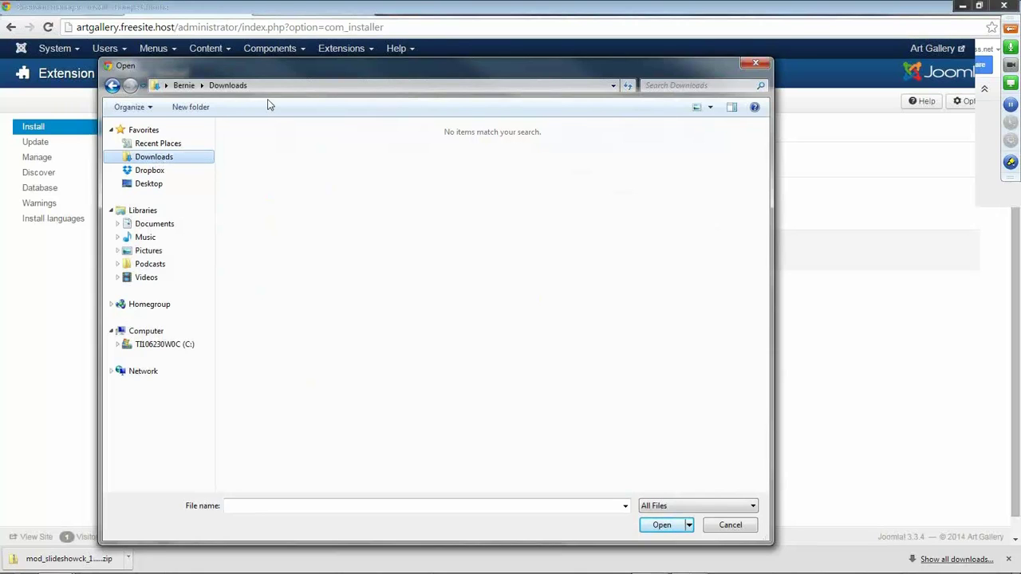
click(730, 525)
click(281, 10)
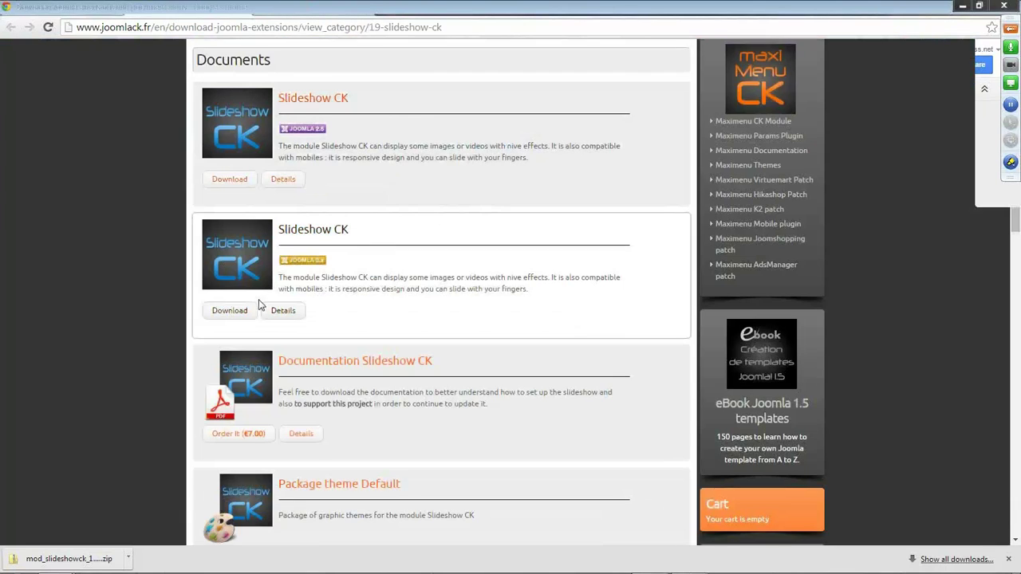
Download the package again, saving mod_slideshowck_1.4.5_j3 (1).zip into Downloads.
click(231, 311)
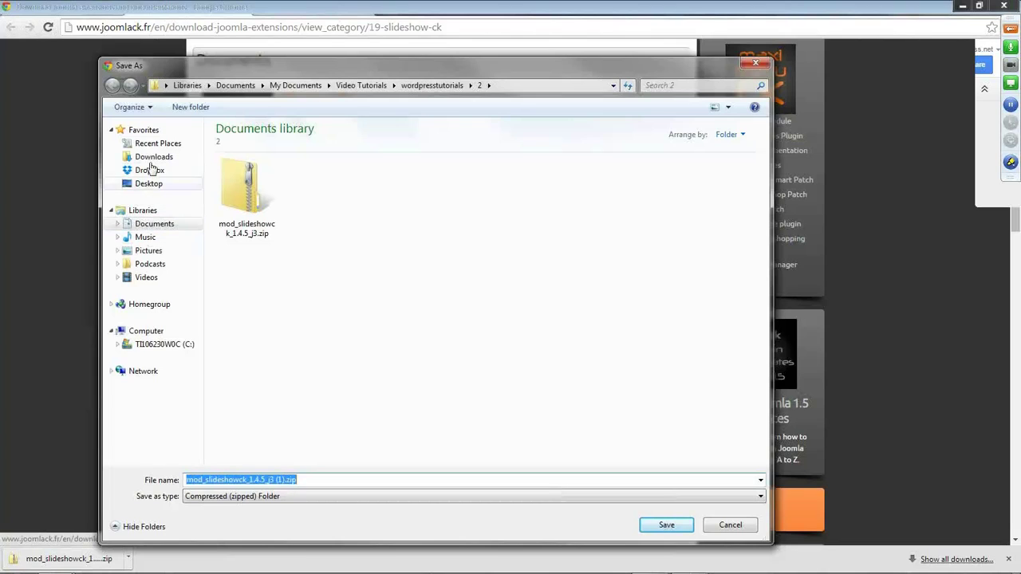
click(151, 157)
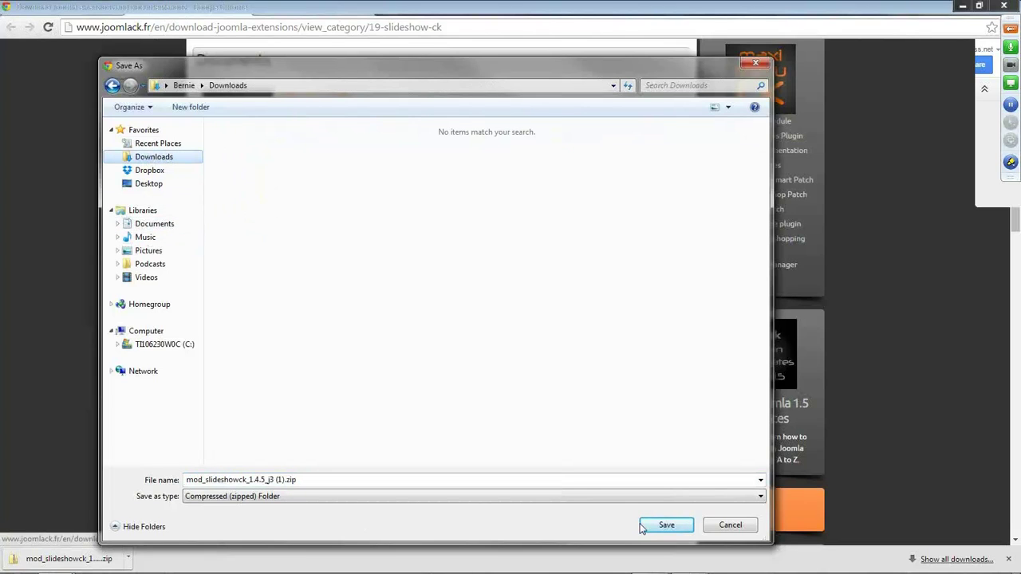
click(664, 526)
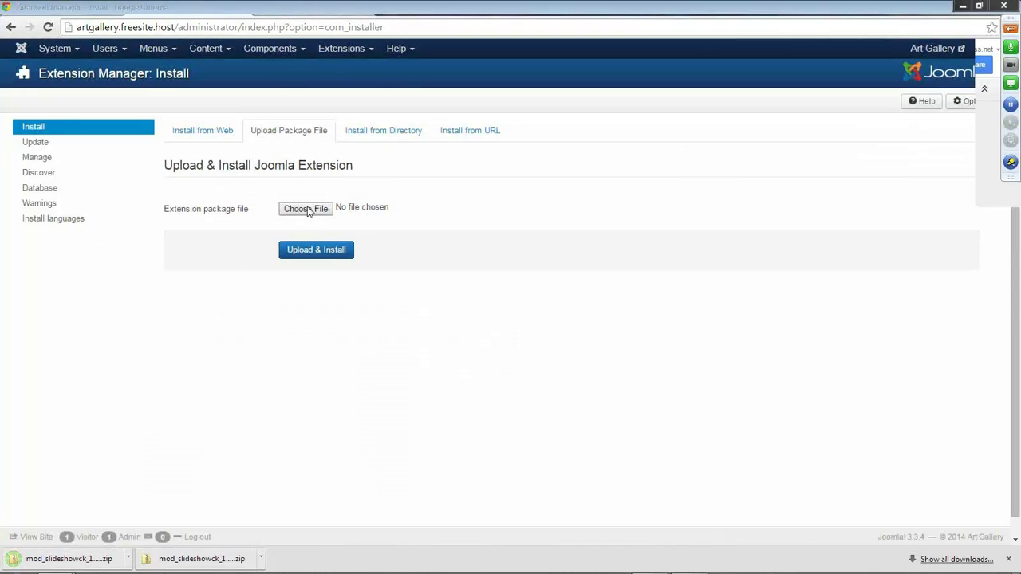
Choose mod_slideshowck_1.4.5_j3 (1).zip from Downloads and upload & install it.
click(308, 210)
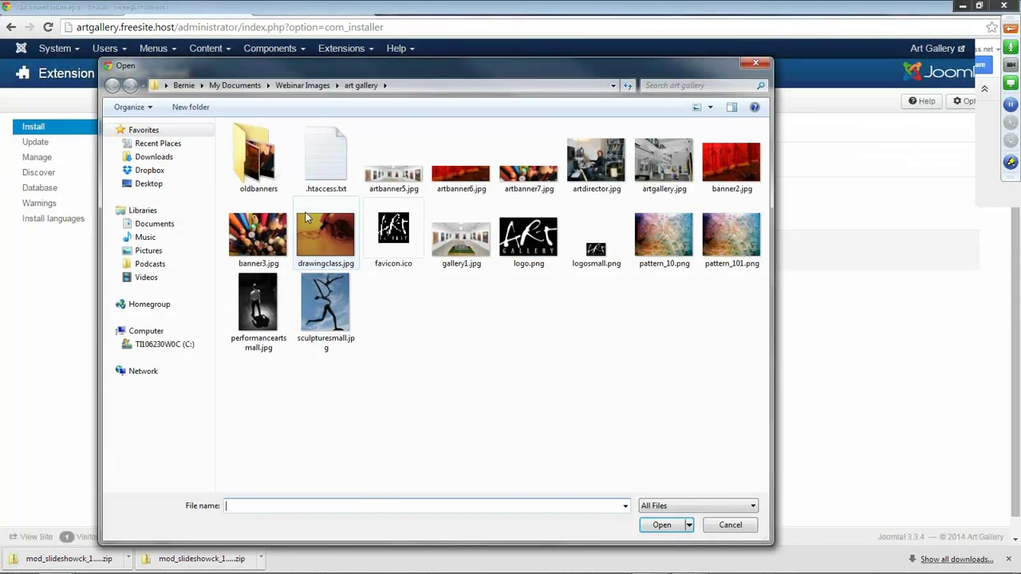
click(154, 157)
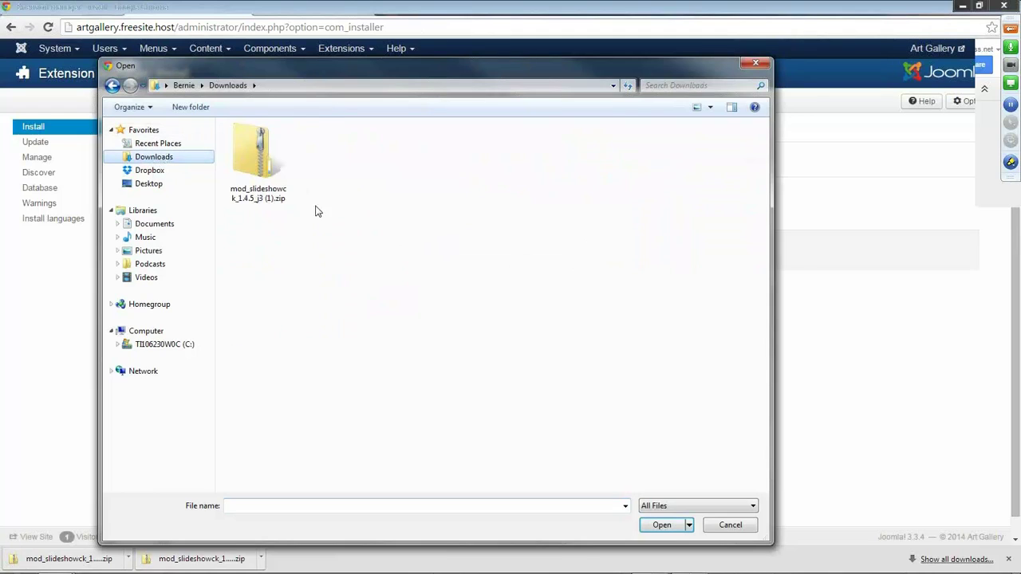
click(257, 173)
double_click(257, 173)
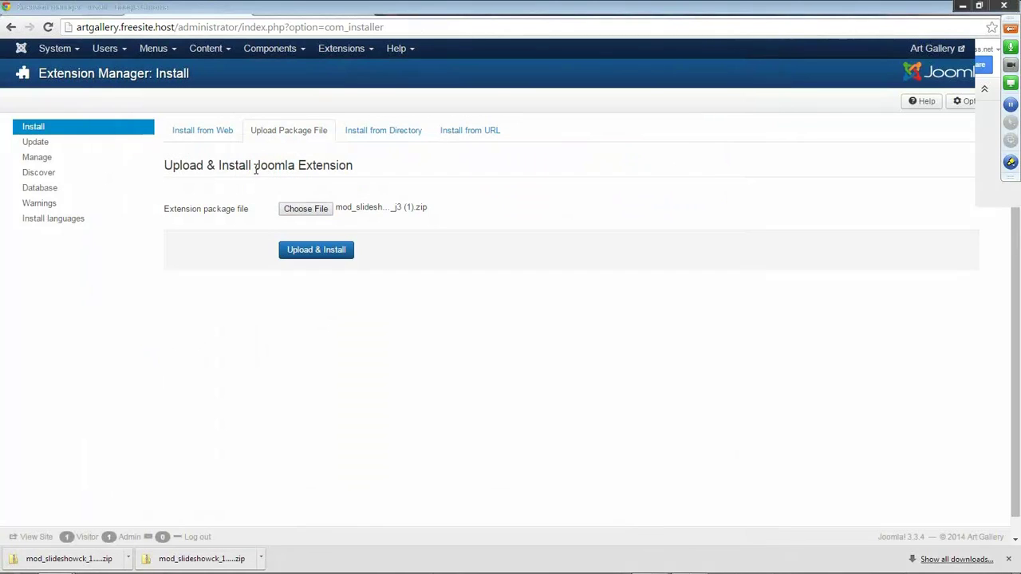
click(315, 250)
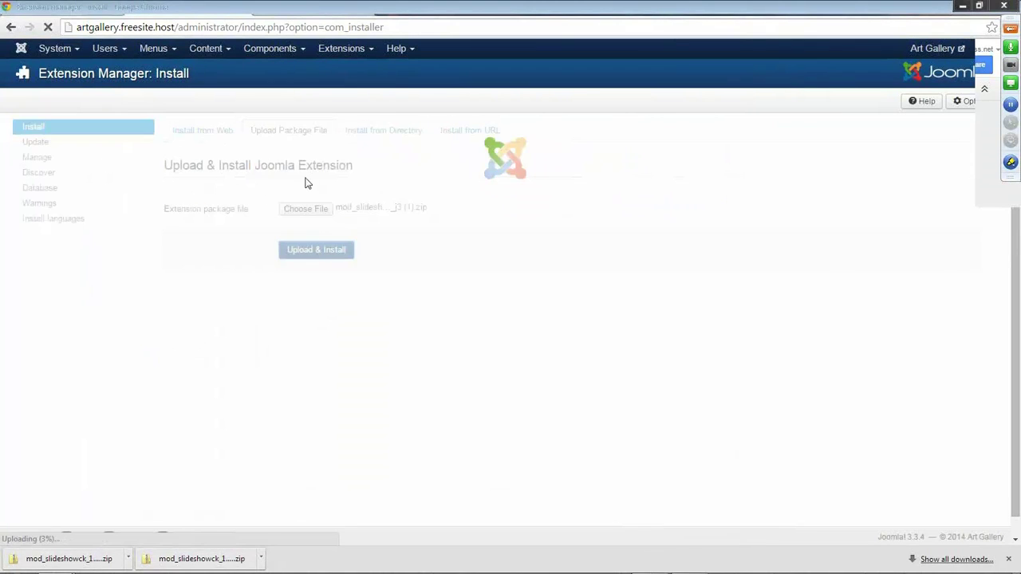
click(269, 9)
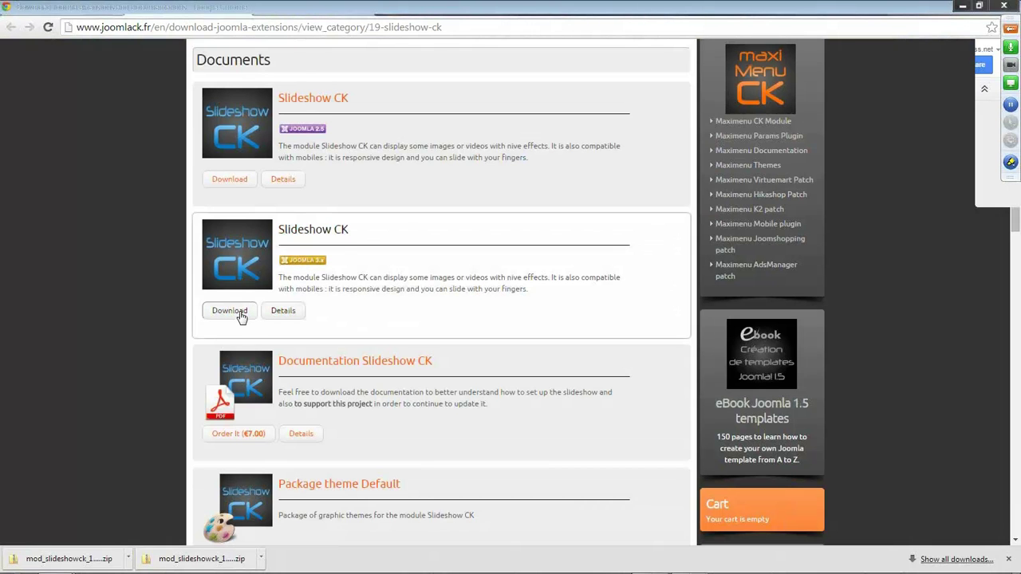
Open the Slideshow CK Joomla 3 details page showing mod_slideshowck_1.4.5_j3.zip at 1.51 MB.
scroll(321, 241, up, 2)
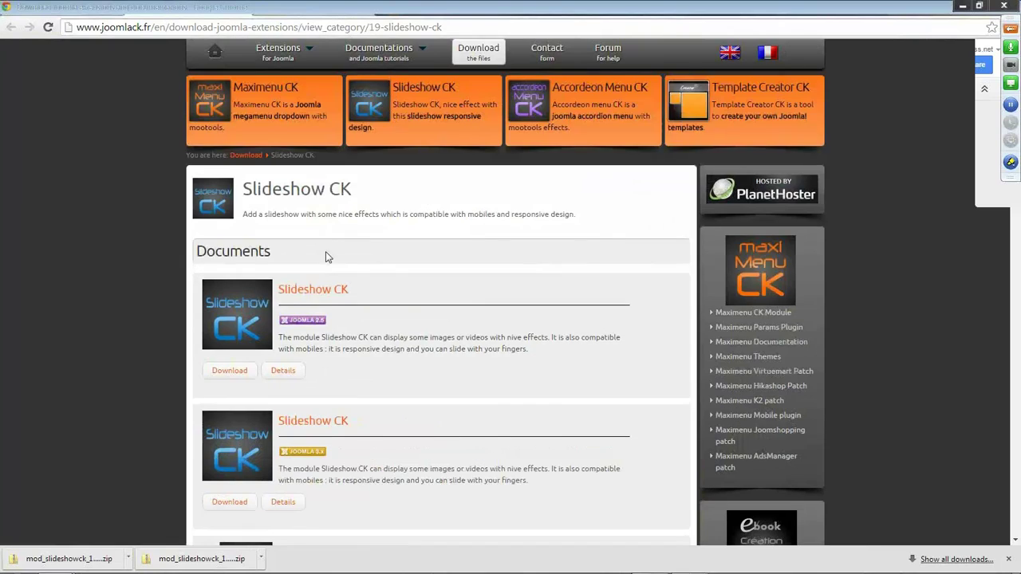
scroll(326, 257, down, 4)
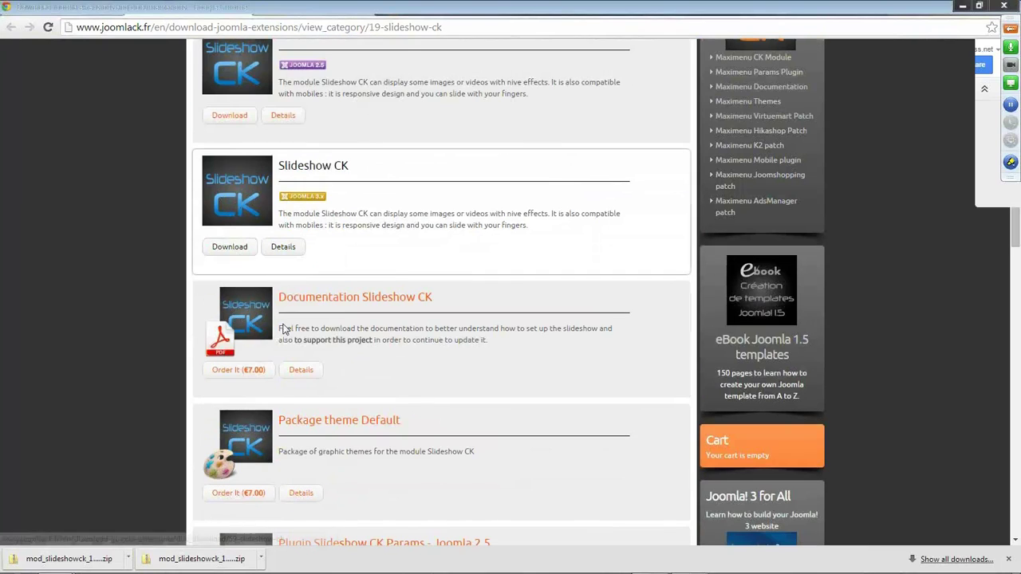
click(315, 168)
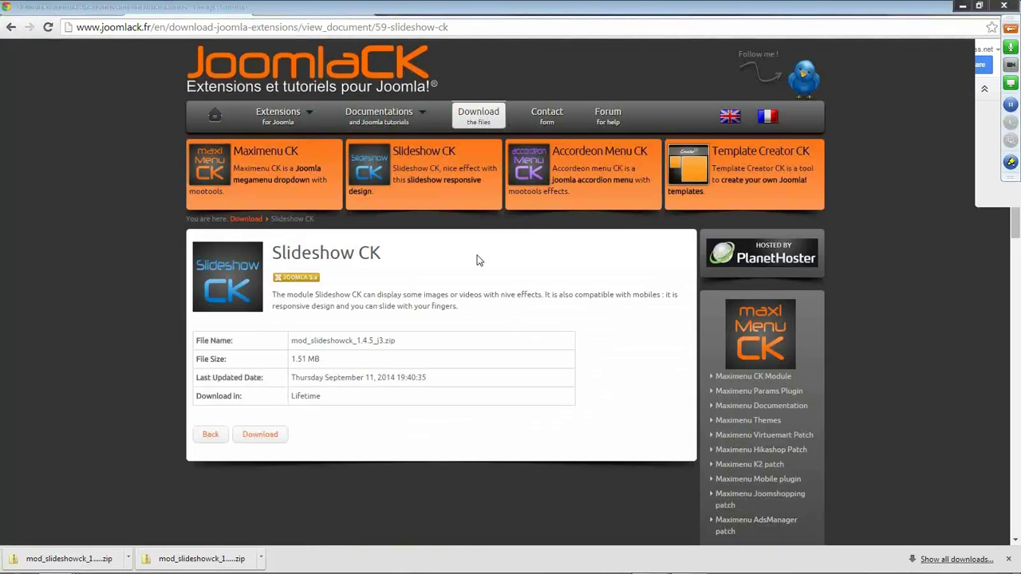
scroll(509, 293, down, 10)
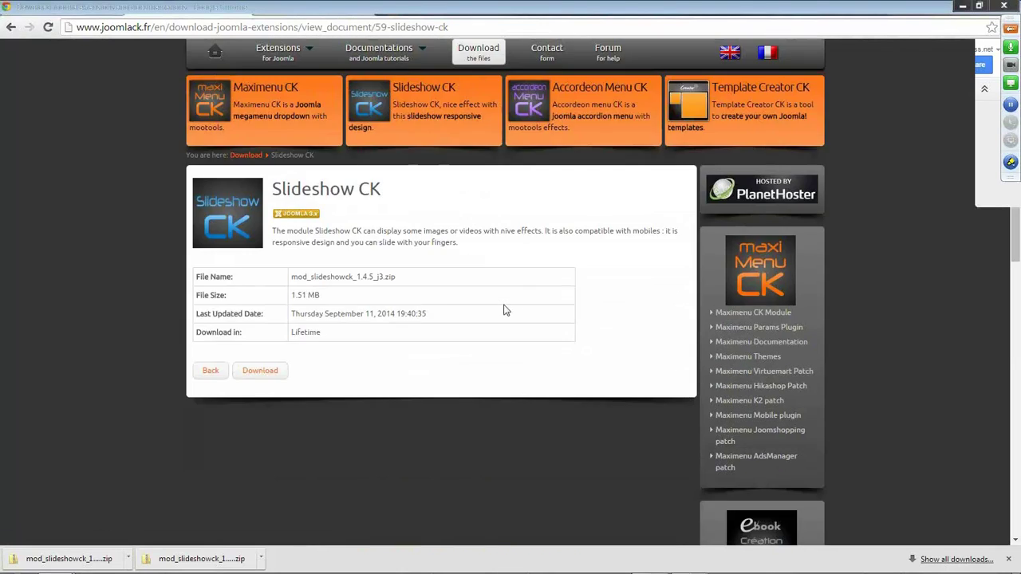
scroll(489, 294, up, 10)
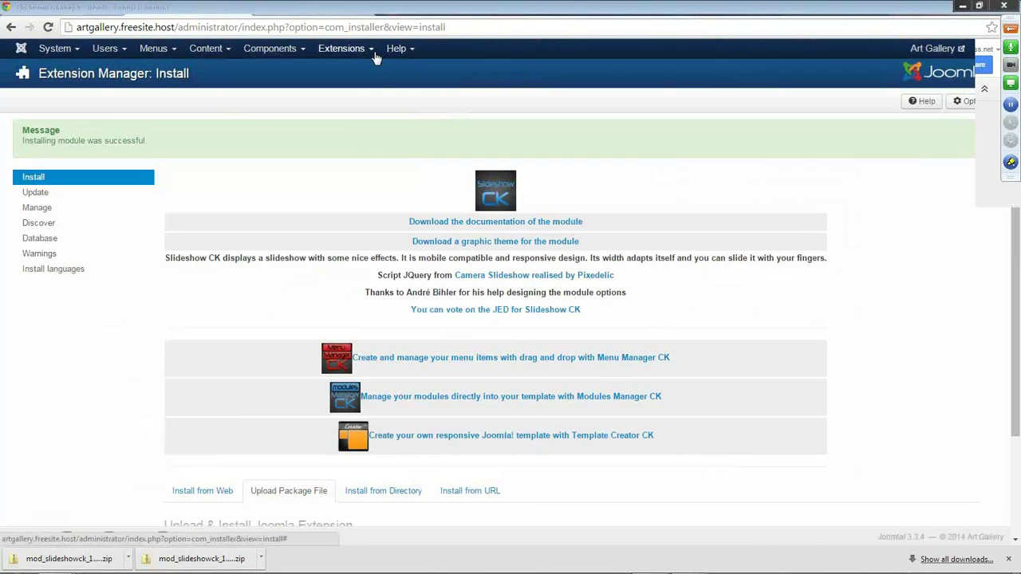
click(376, 56)
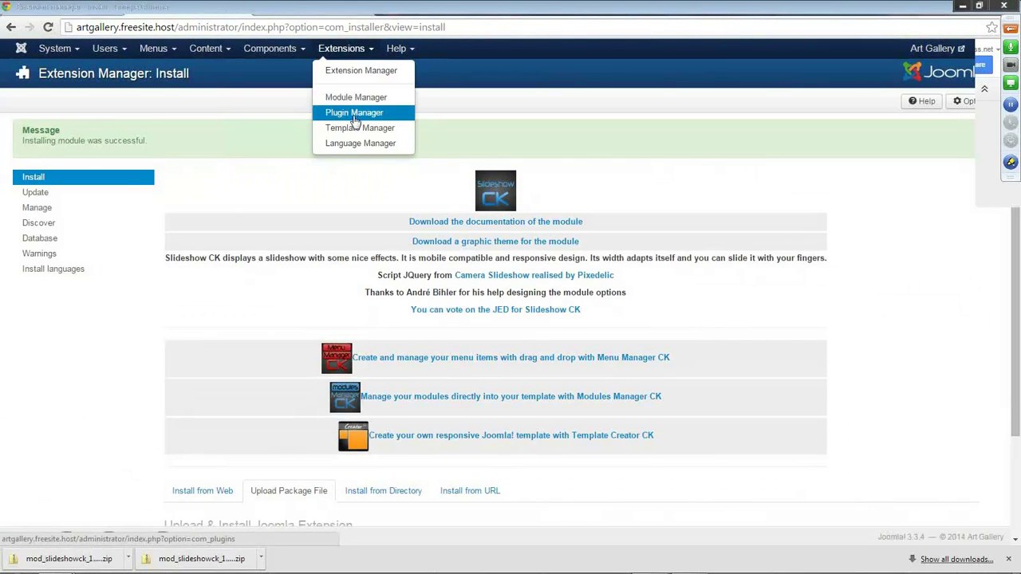
Open the Module Manager to find the new unpublished Slideshow CK module.
click(300, 50)
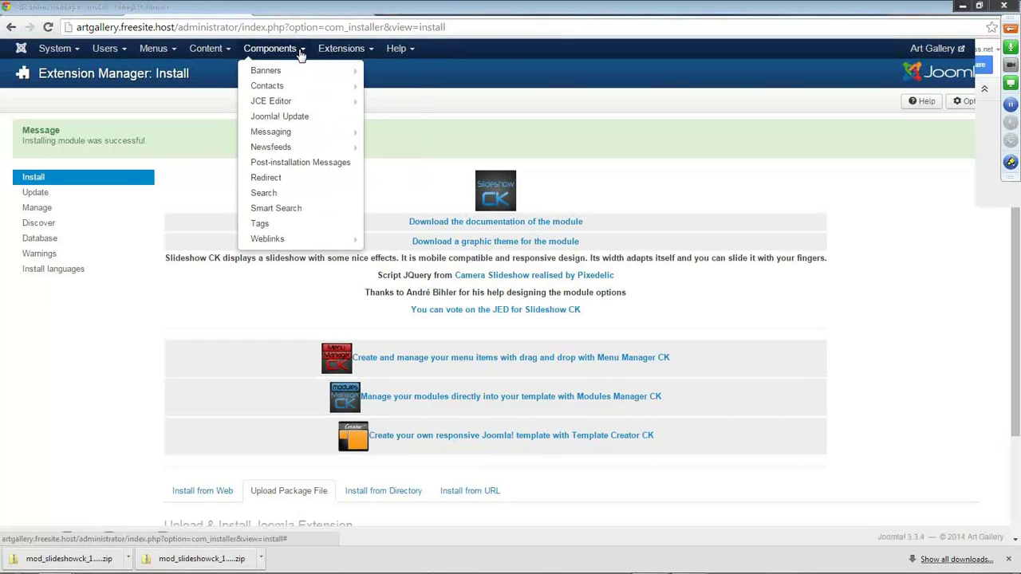
mouse_move(276, 104)
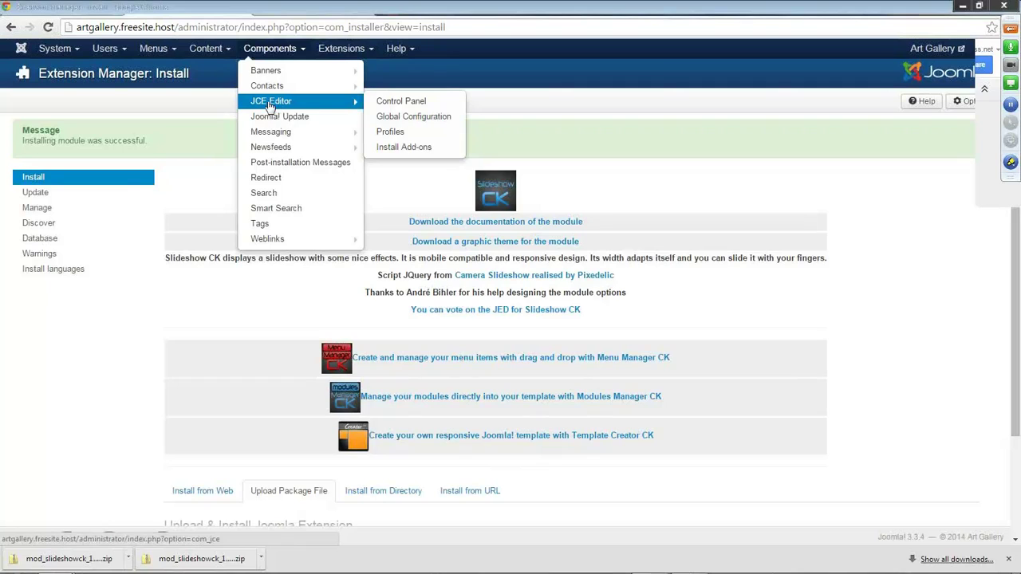
click(366, 49)
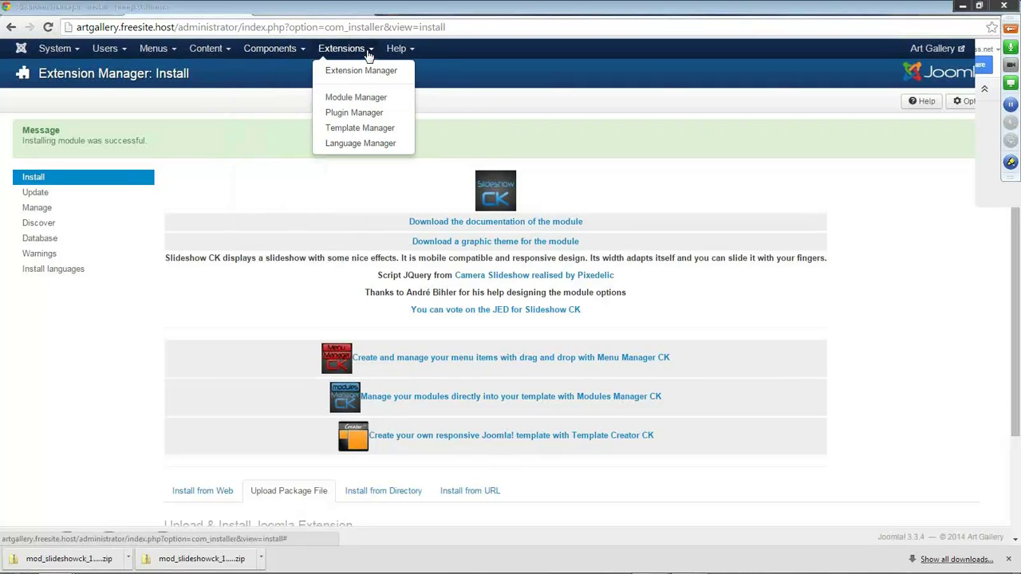
click(369, 99)
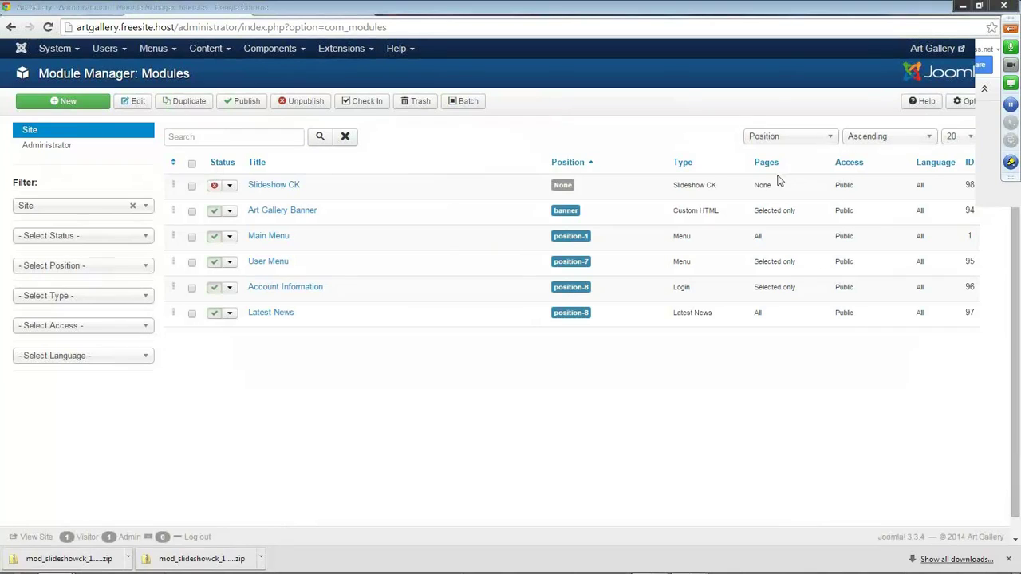
Open Slideshow CK, assign it to the Banner [banner] position and set its status to Published.
click(267, 186)
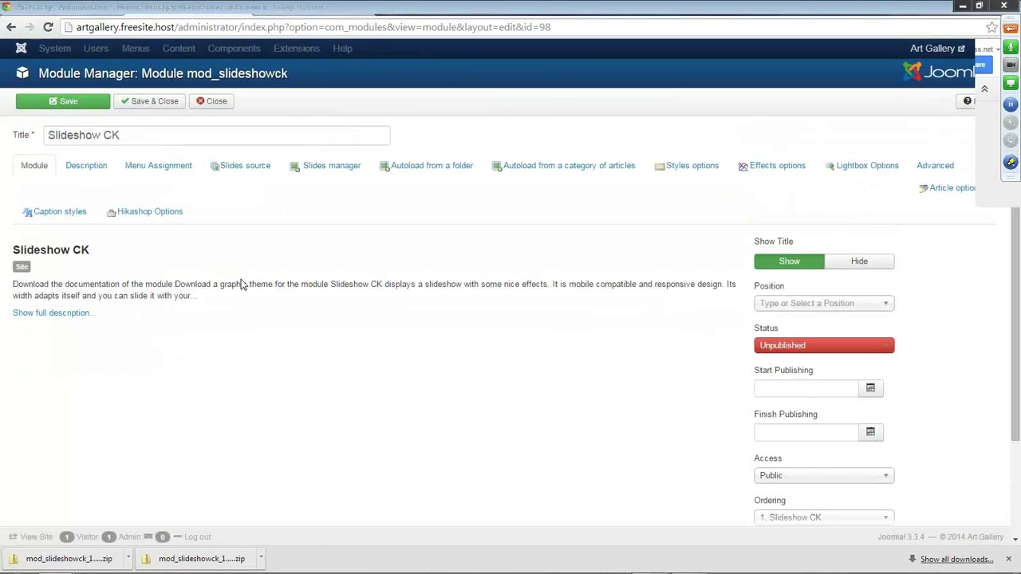
click(882, 306)
scroll(887, 363, down, 1)
drag(887, 375, 887, 412)
click(821, 356)
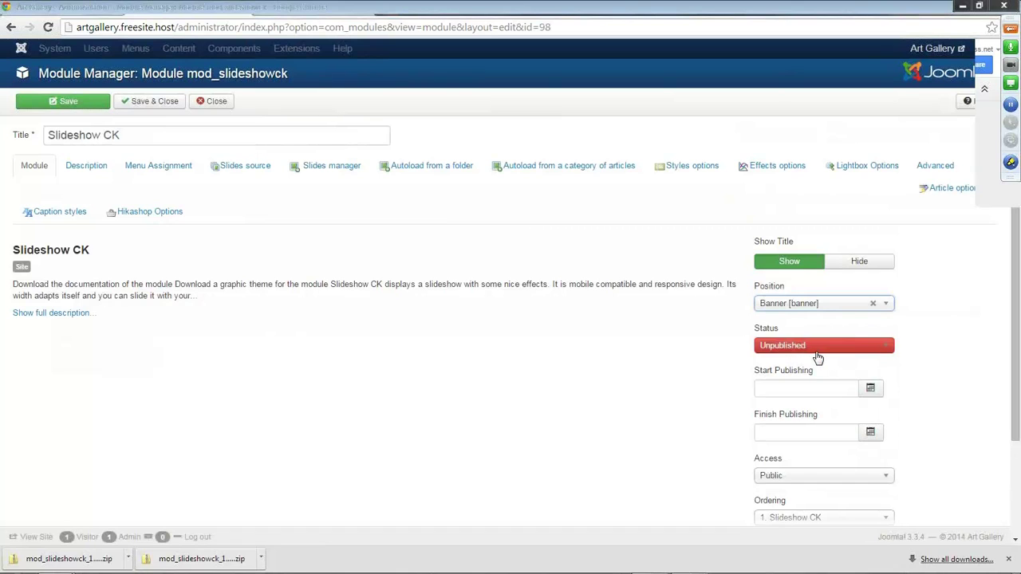
click(810, 351)
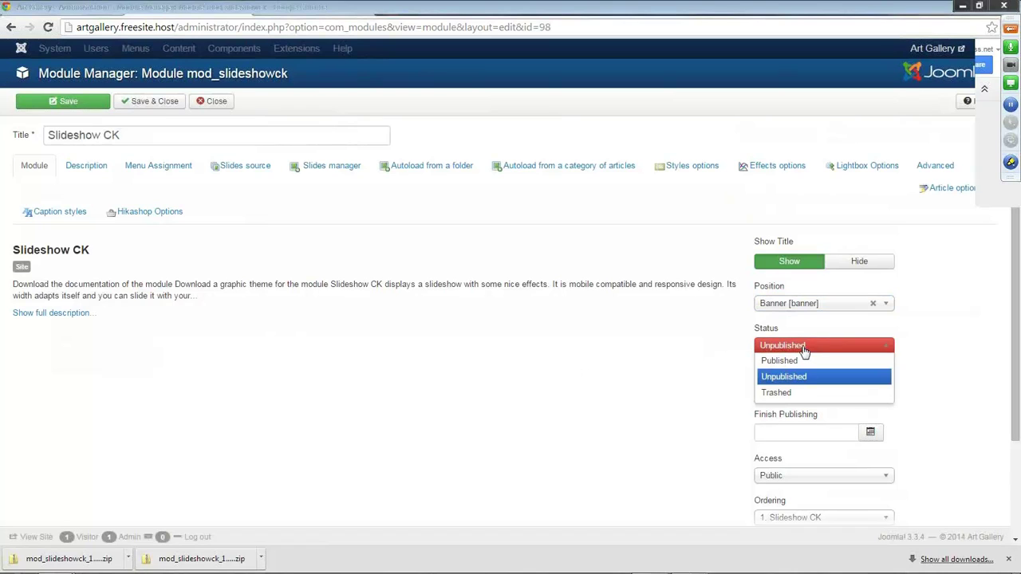
click(802, 359)
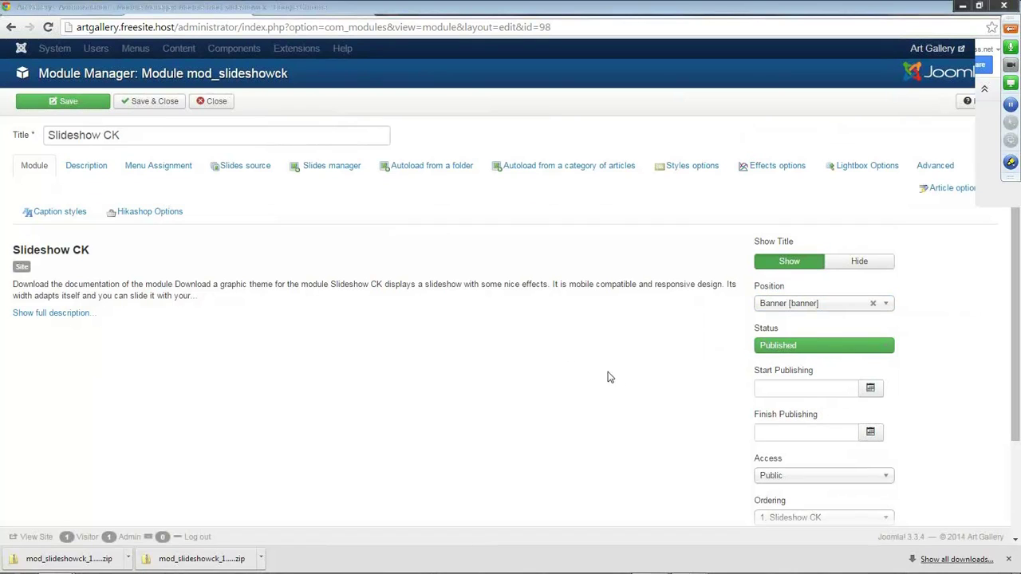
click(155, 169)
Restrict Slideshow CK to only the Home page, save it, and reload the front-end page.
click(260, 252)
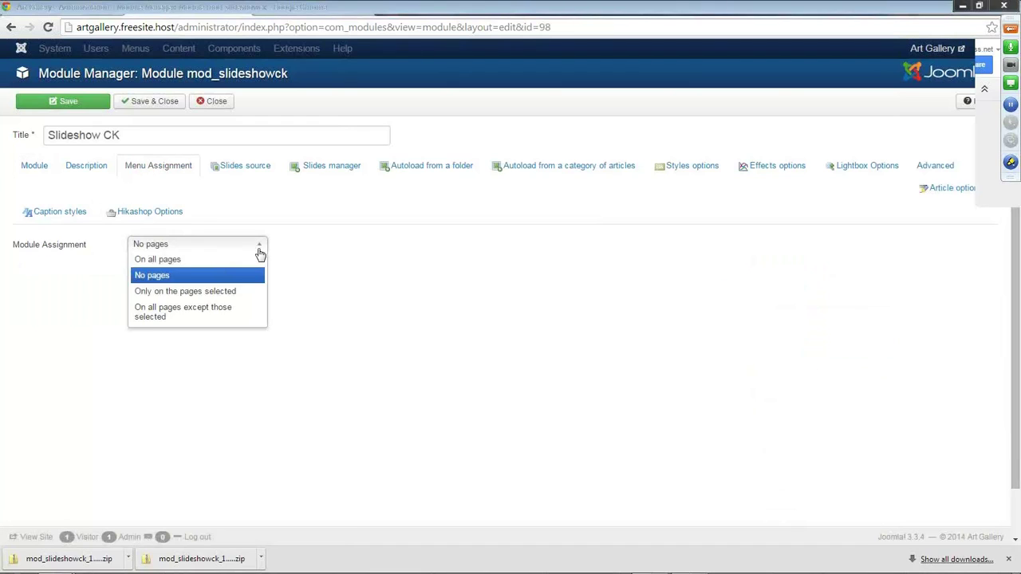
click(183, 292)
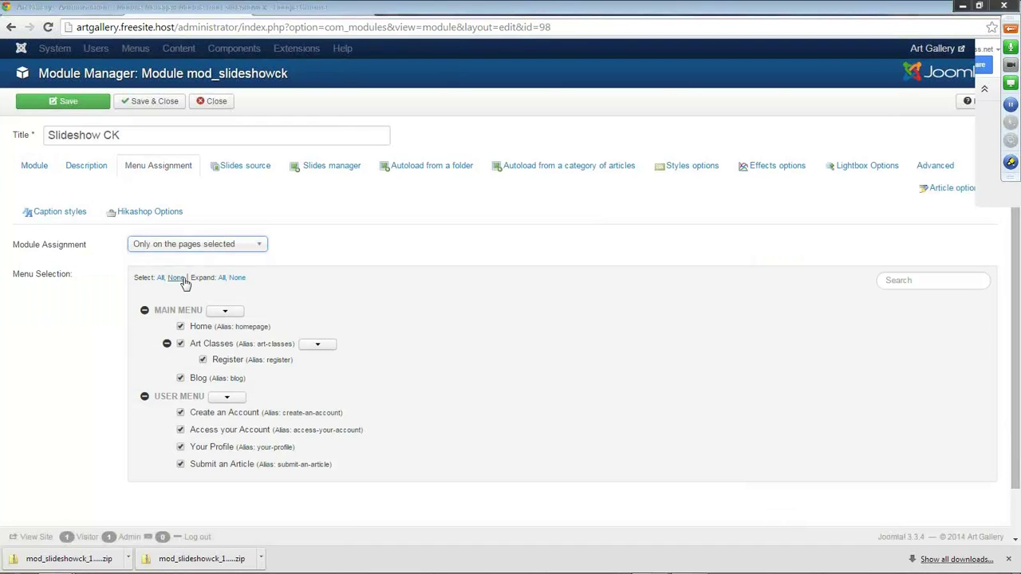
click(182, 280)
click(70, 102)
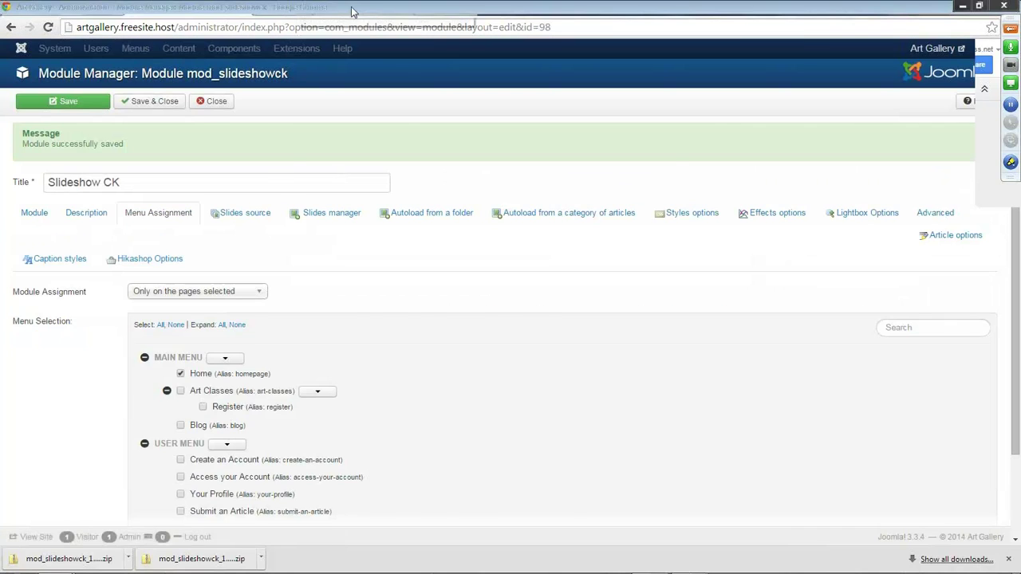
click(252, 11)
click(48, 27)
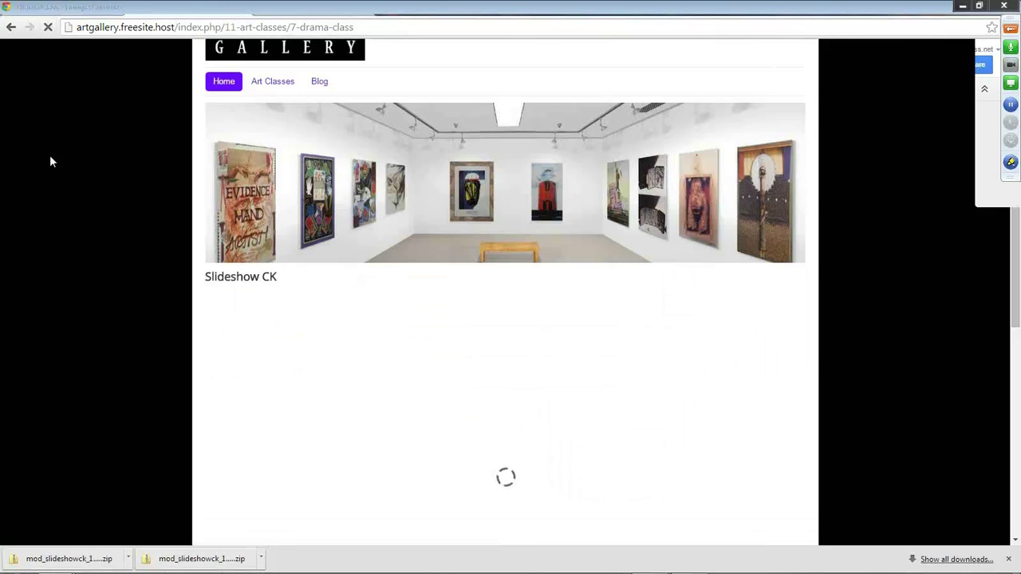
Scroll the front end to review the sample Slideshow CK slides, then return to the admin editor.
scroll(83, 215, down, 3)
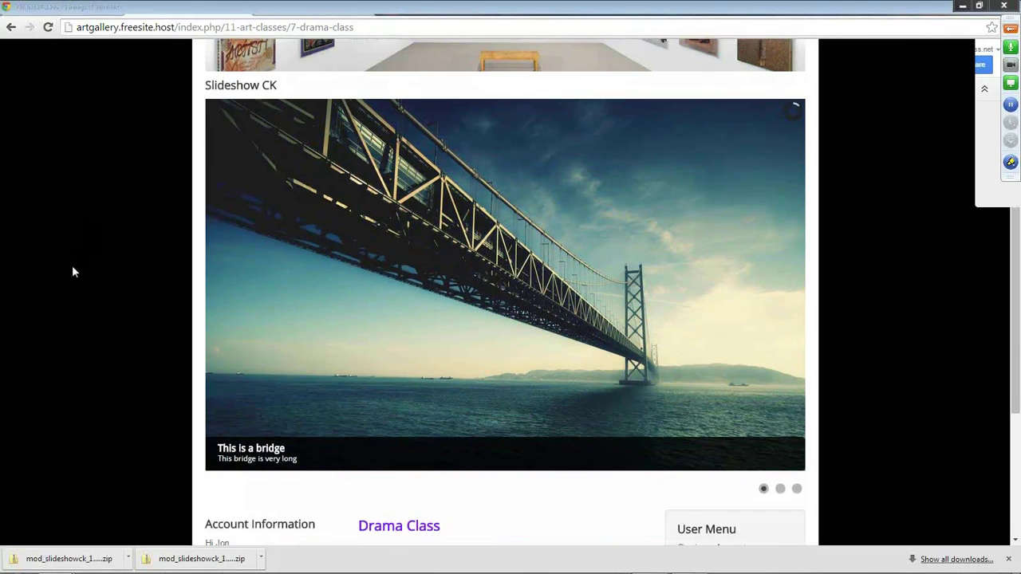
mouse_move(269, 496)
scroll(417, 490, up, 3)
scroll(416, 490, down, 2)
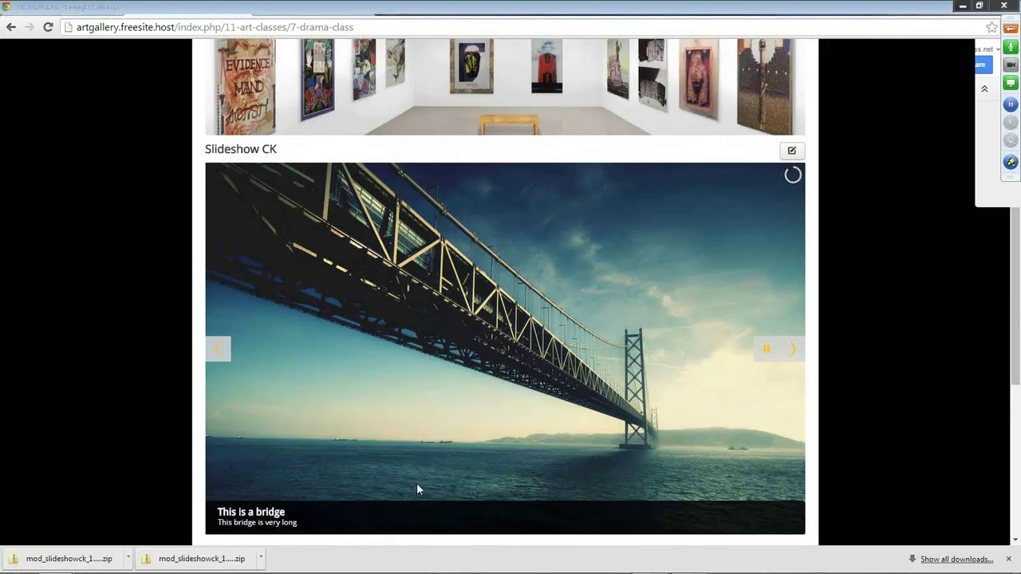
scroll(416, 490, down, 1)
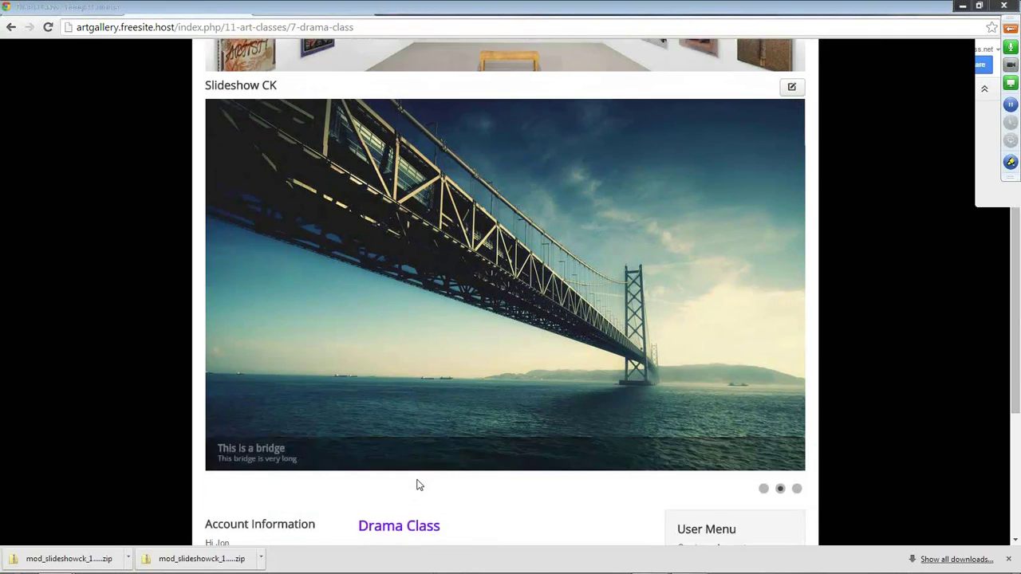
scroll(417, 481, up, 4)
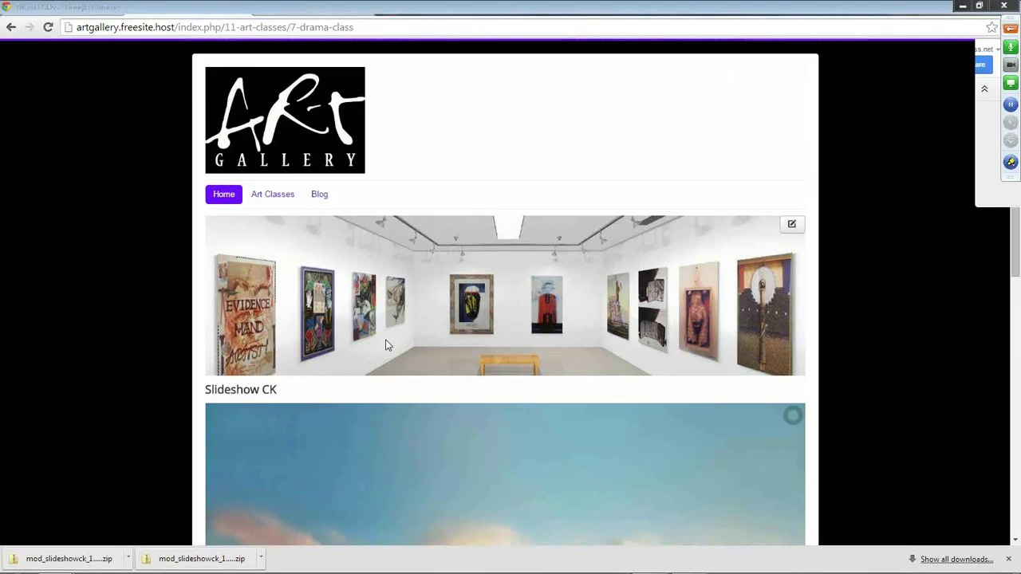
scroll(410, 277, down, 2)
scroll(323, 403, up, 2)
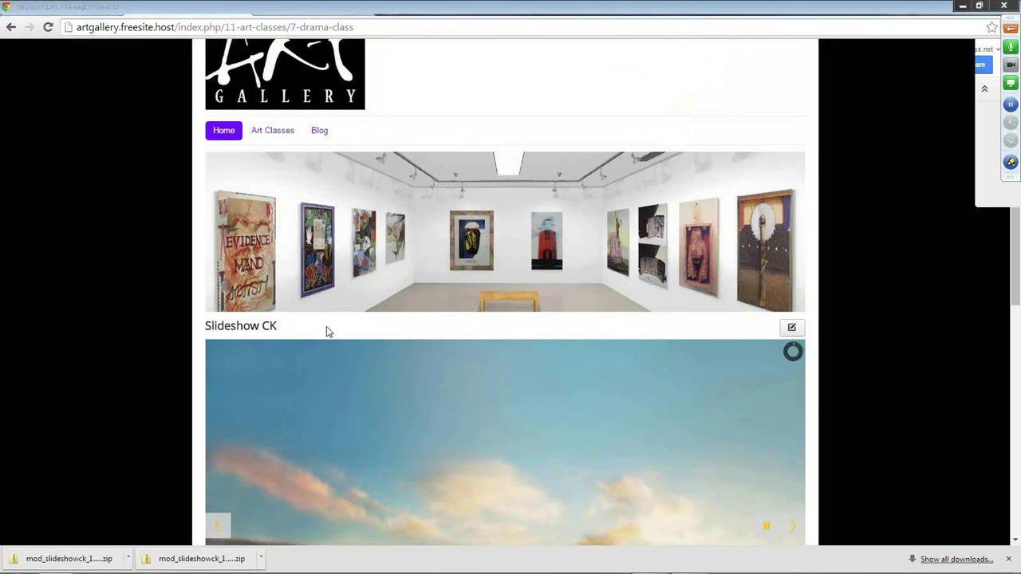
click(154, 11)
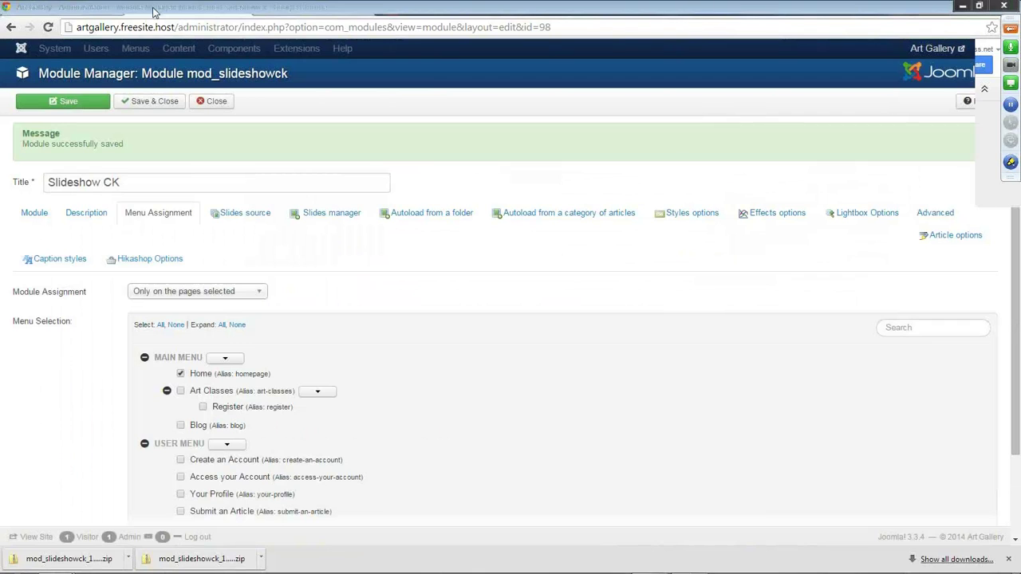
Give the first slide artbanner5.jpg, no title, and the description 'Welcome to the Art Gallery'.
click(351, 219)
scroll(519, 295, down, 2)
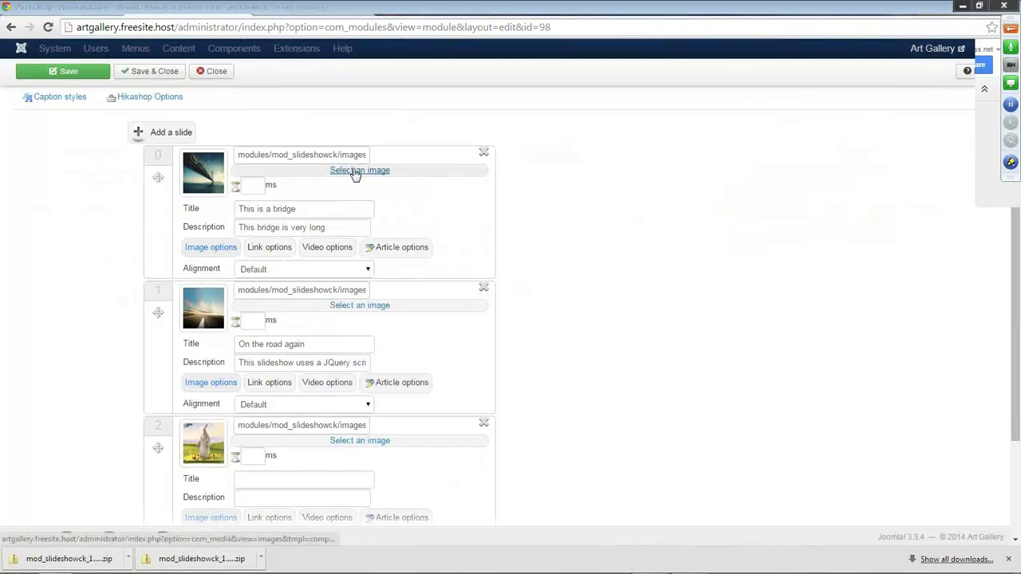
click(357, 172)
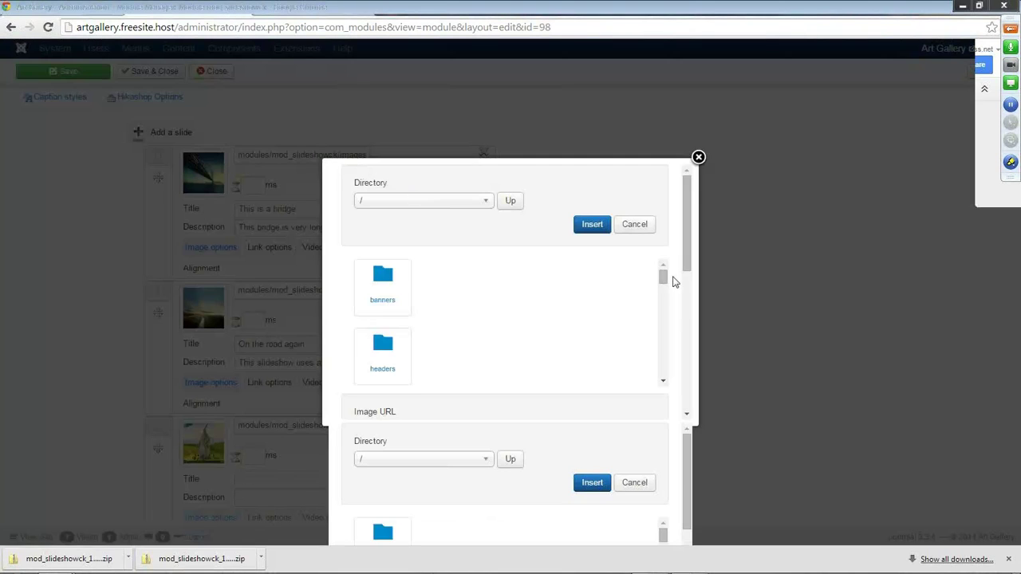
drag(663, 277, 667, 295)
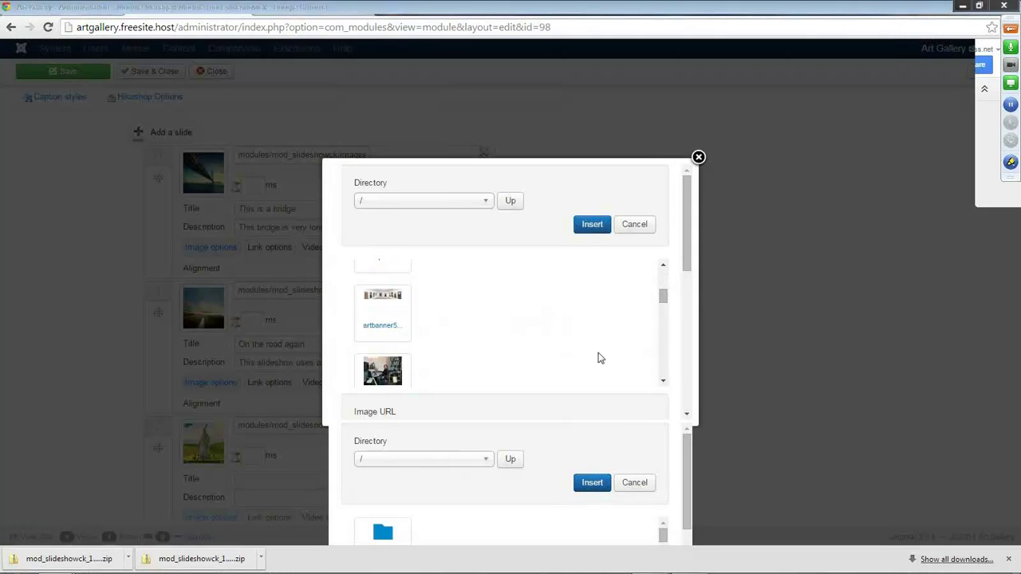
click(593, 226)
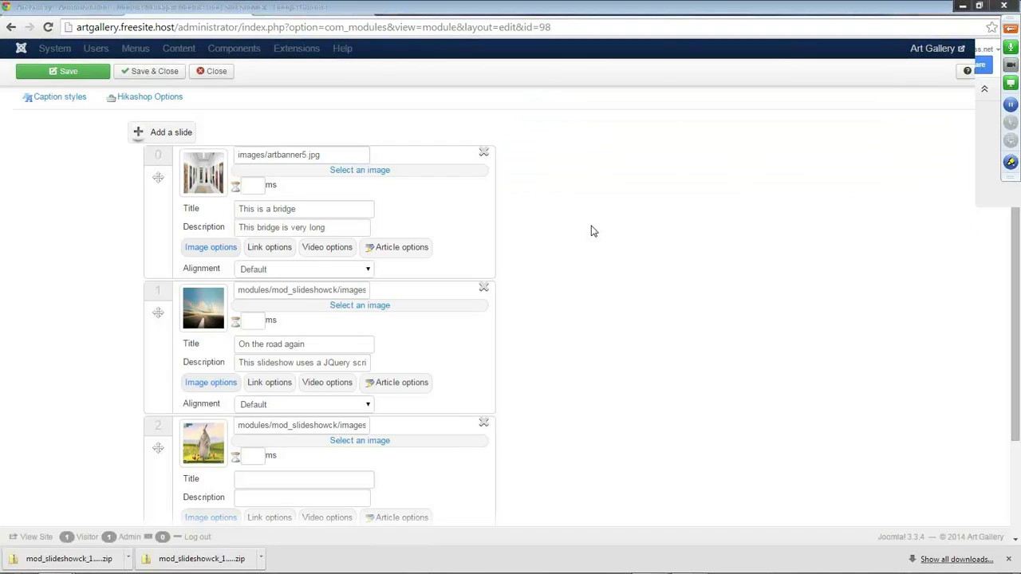
drag(299, 208, 210, 209)
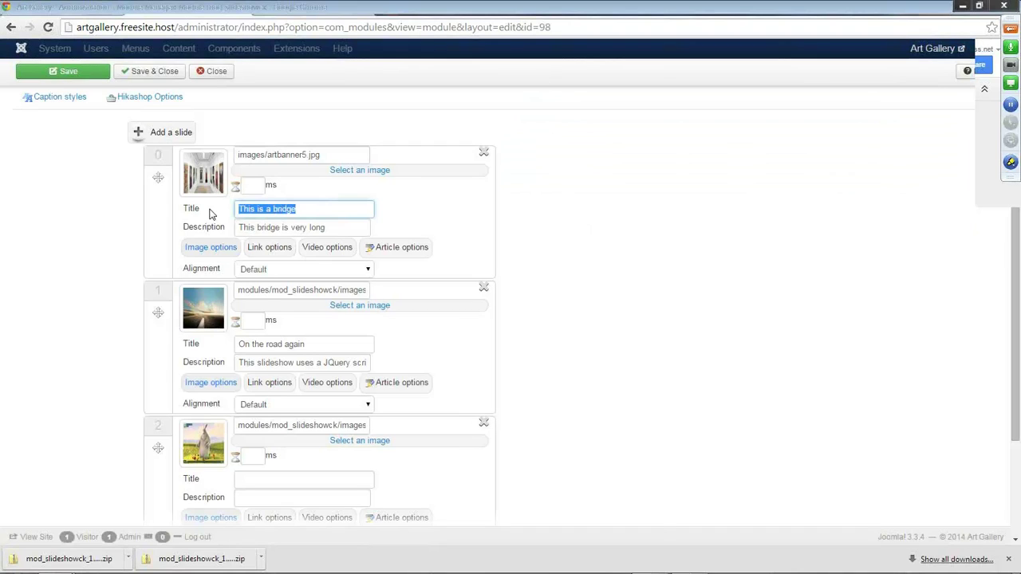
key(BackSpace)
key(Tab)
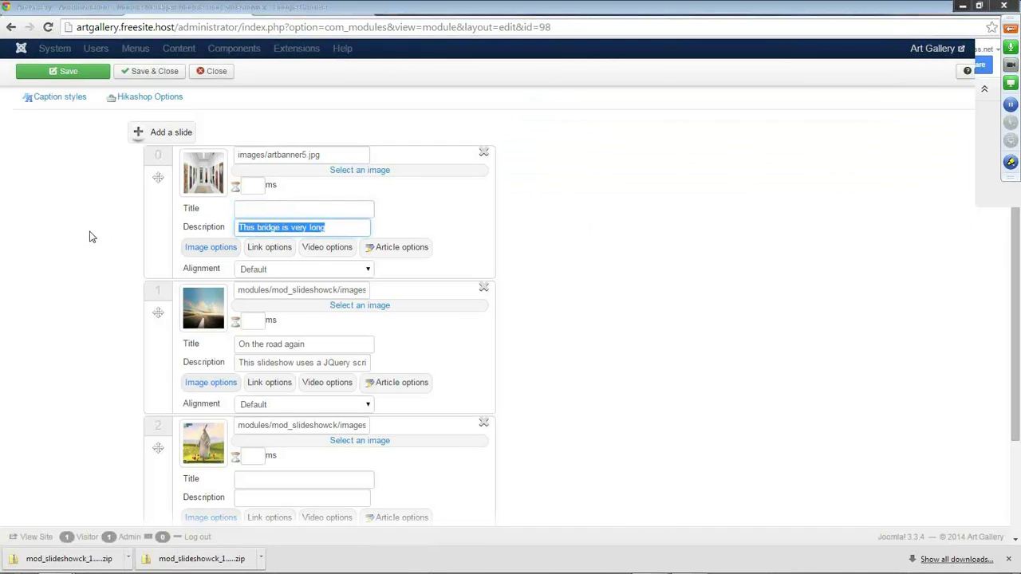
text(Welcome to the Art Gallery)
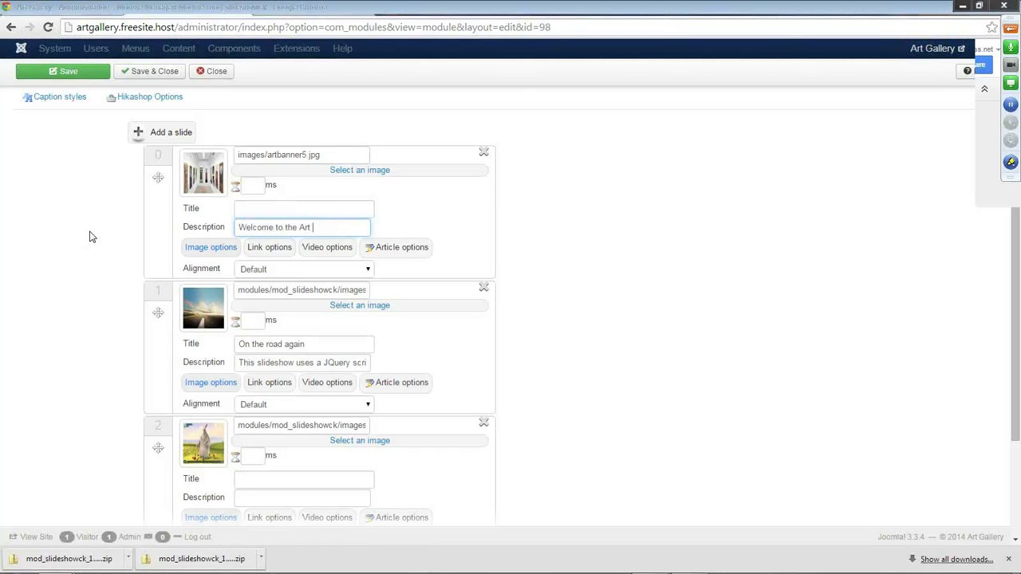
Upload artbanner6.jpg from the Documents Webinar Images art gallery folder to the media library.
click(363, 306)
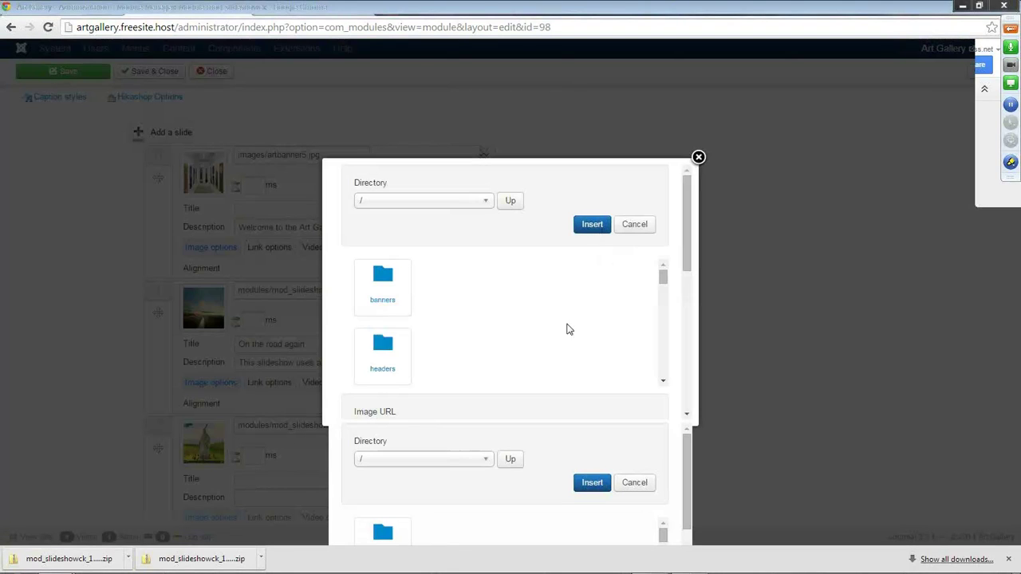
drag(689, 272, 693, 340)
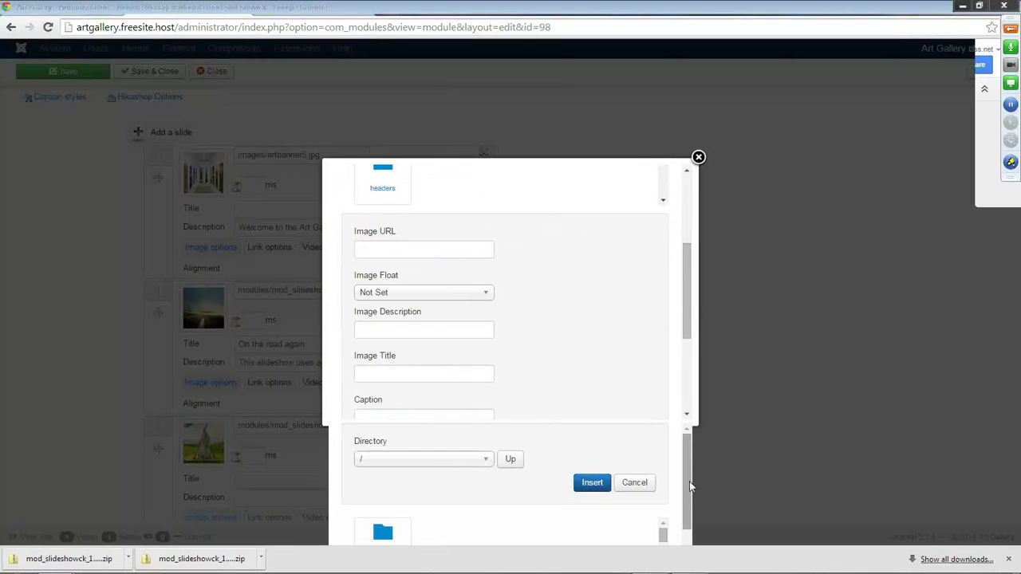
scroll(684, 275, up, 1)
drag(683, 272, 700, 390)
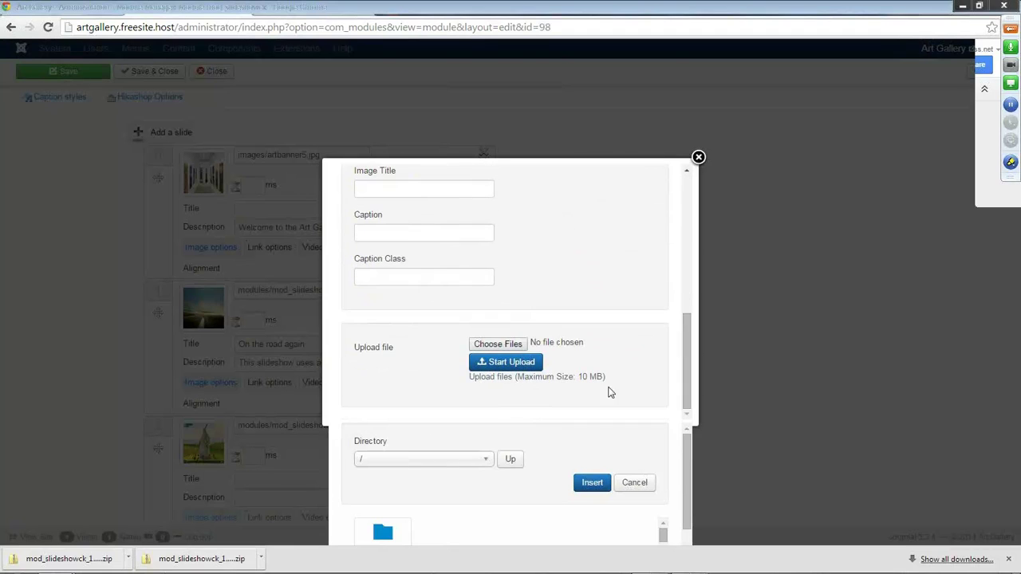
click(498, 345)
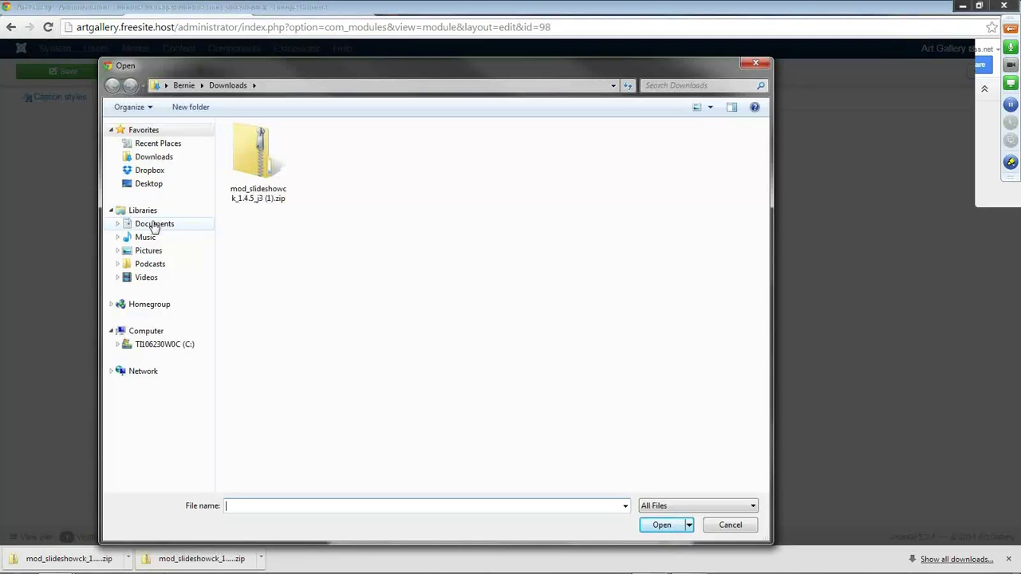
click(154, 225)
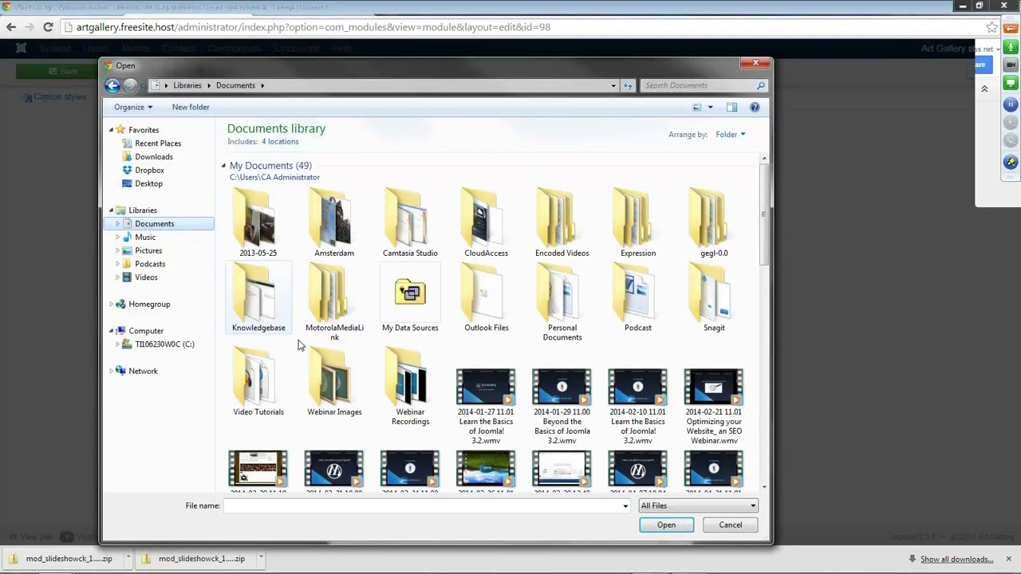
click(336, 388)
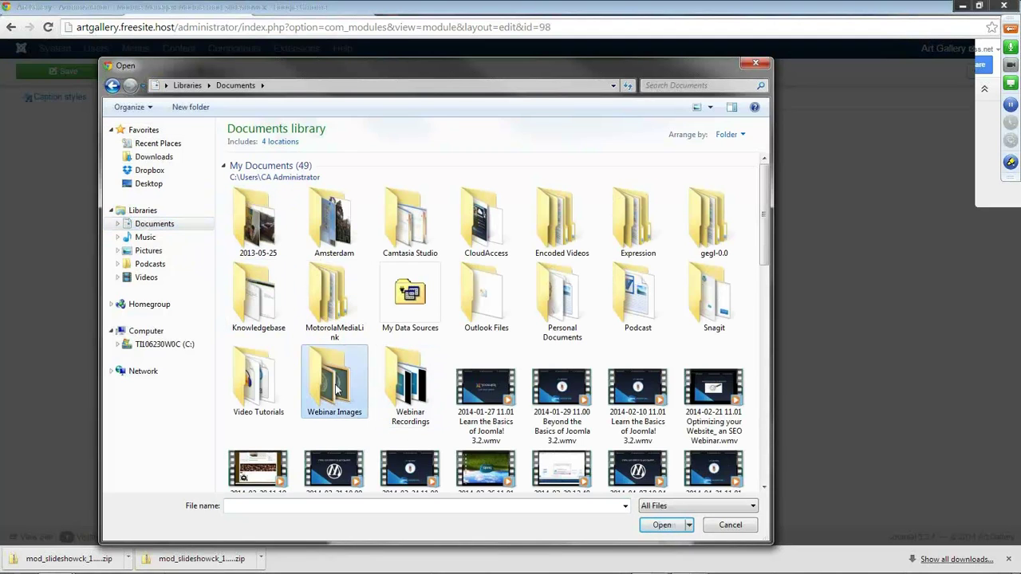
double_click(336, 387)
double_click(257, 202)
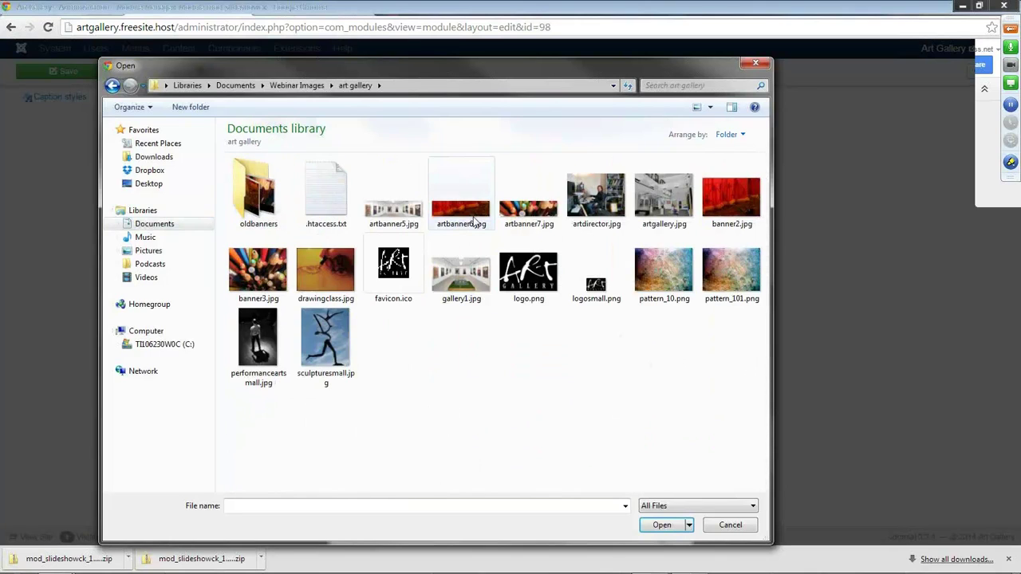
click(471, 221)
double_click(471, 221)
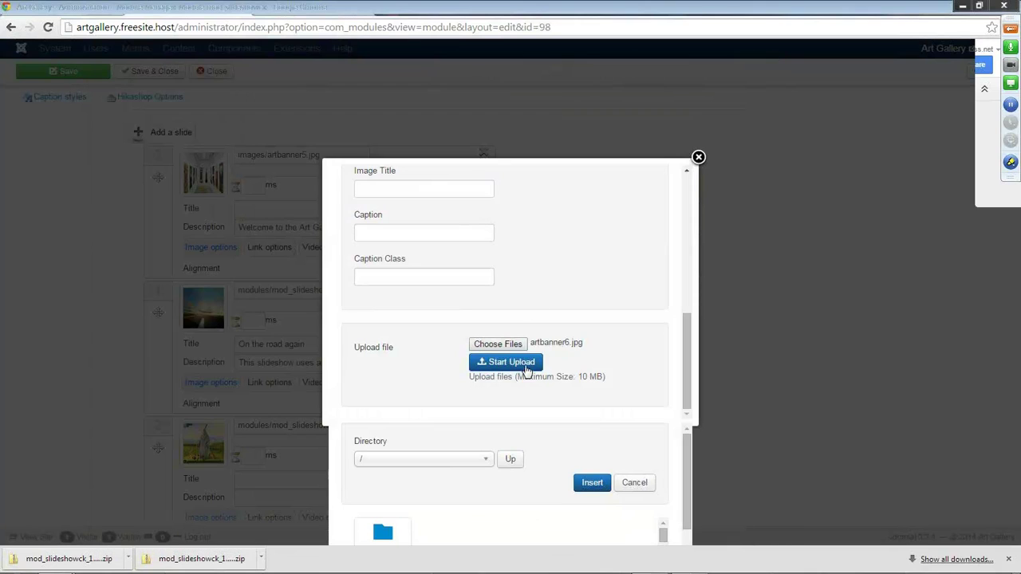
click(524, 365)
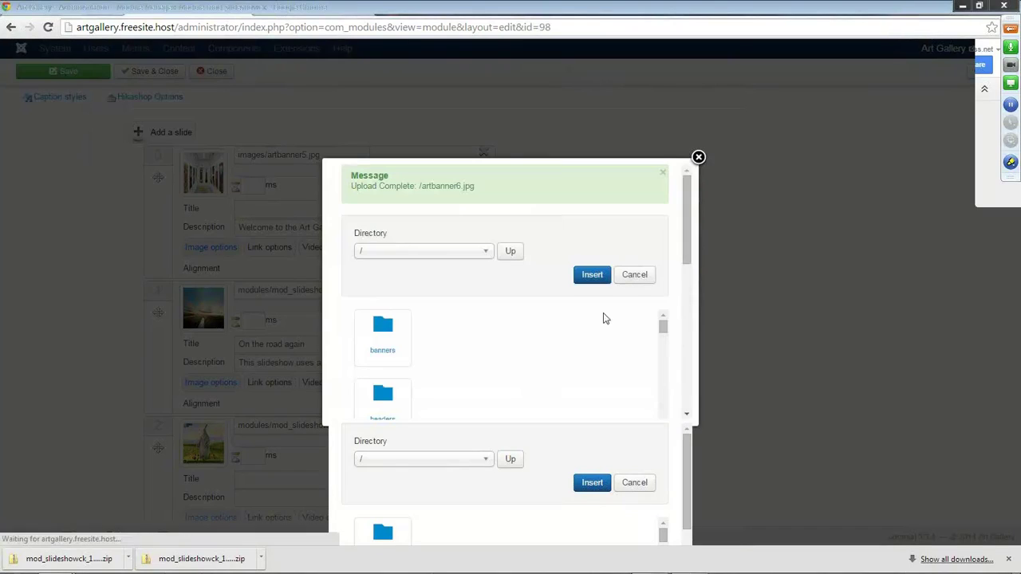
Insert artbanner6.jpg into slide 1, delete its title, and set its description to 'Daily Dramatic Performances'.
scroll(662, 351, down, 1)
scroll(662, 357, down, 3)
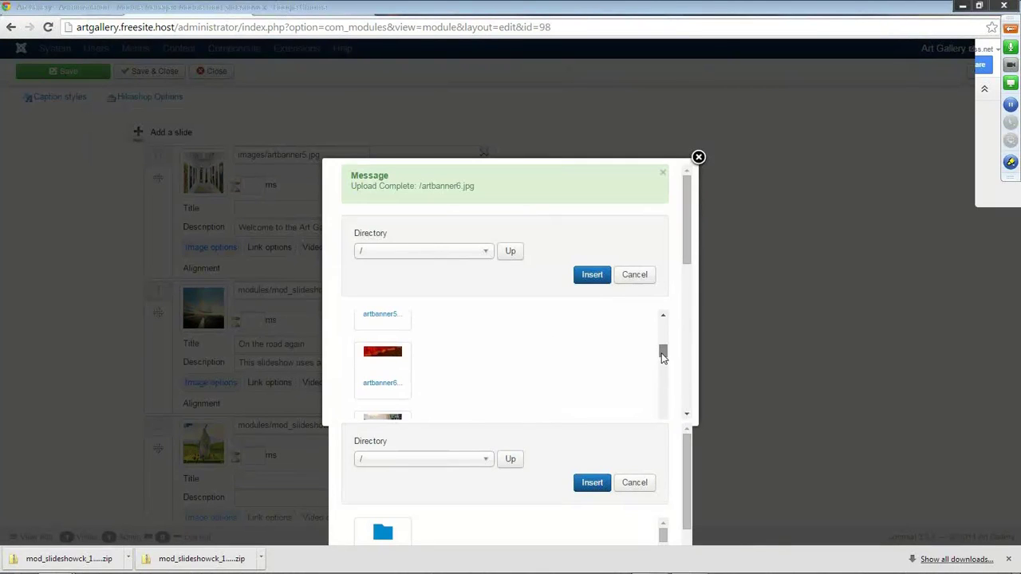
click(383, 383)
click(592, 274)
drag(305, 347, 209, 349)
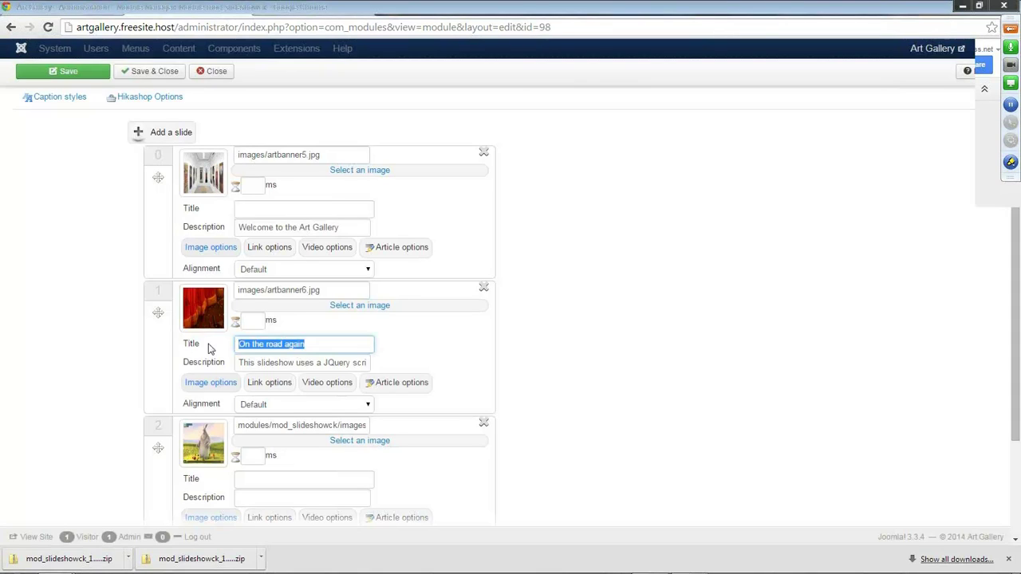
key(BackSpace)
click(364, 362)
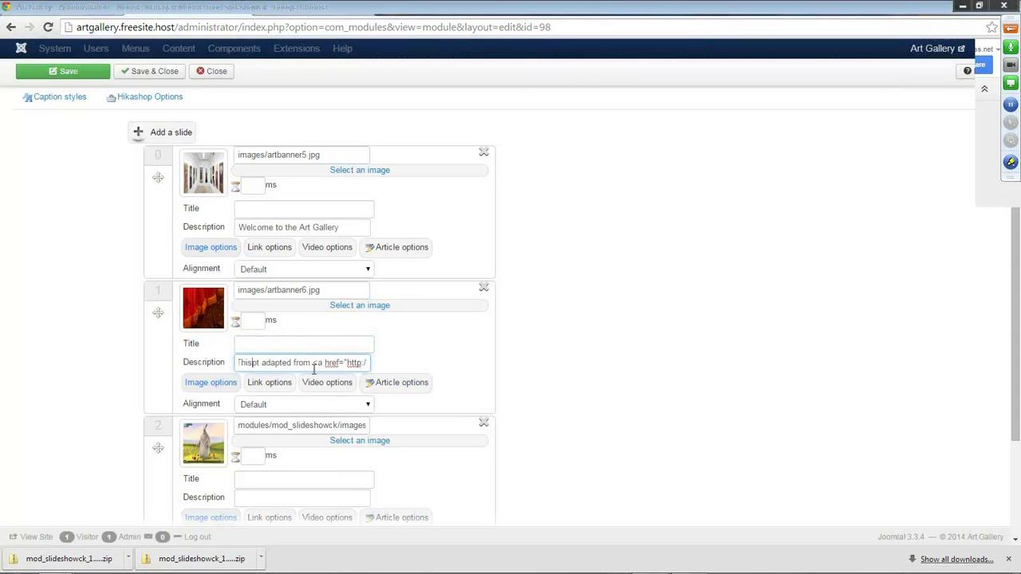
key(Right)
key(Right)
key(Right)
key(Right)
key(Right)
key(Right)
key(Right)
key(Right)
key(Right)
key(Right)
key(Right)
key(Right)
key(Right)
key(Right)
key(Right)
key(Right)
key(Right)
key(Right)
key(Right)
key(Right)
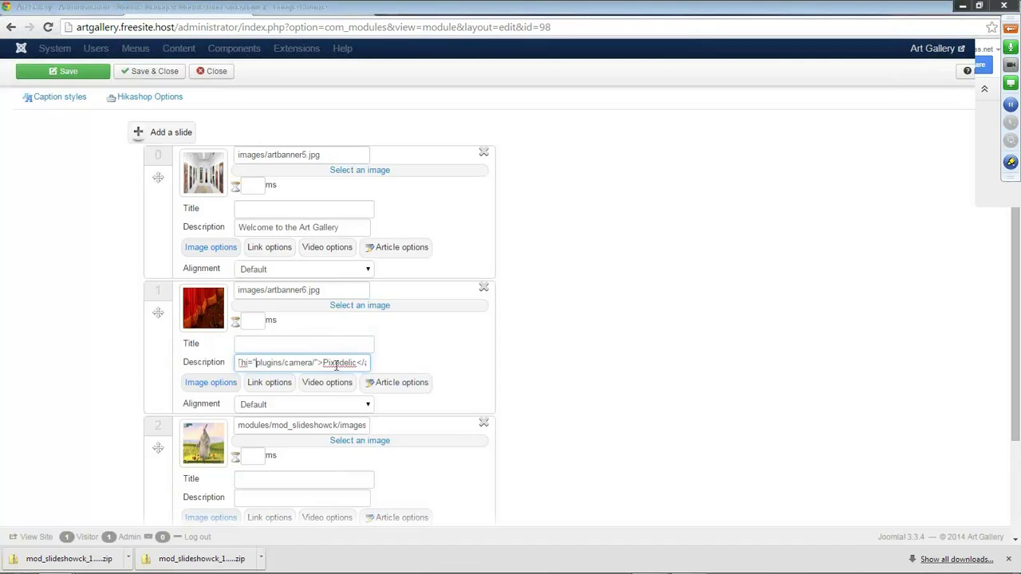
key(ctrl+a)
key(BackSpace)
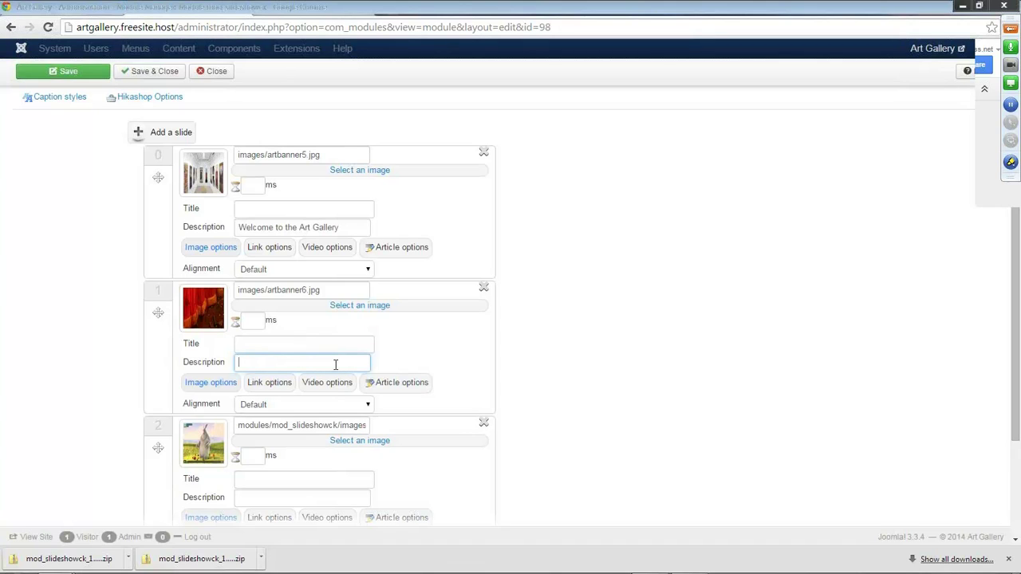
text(Daily Dramatic Performances)
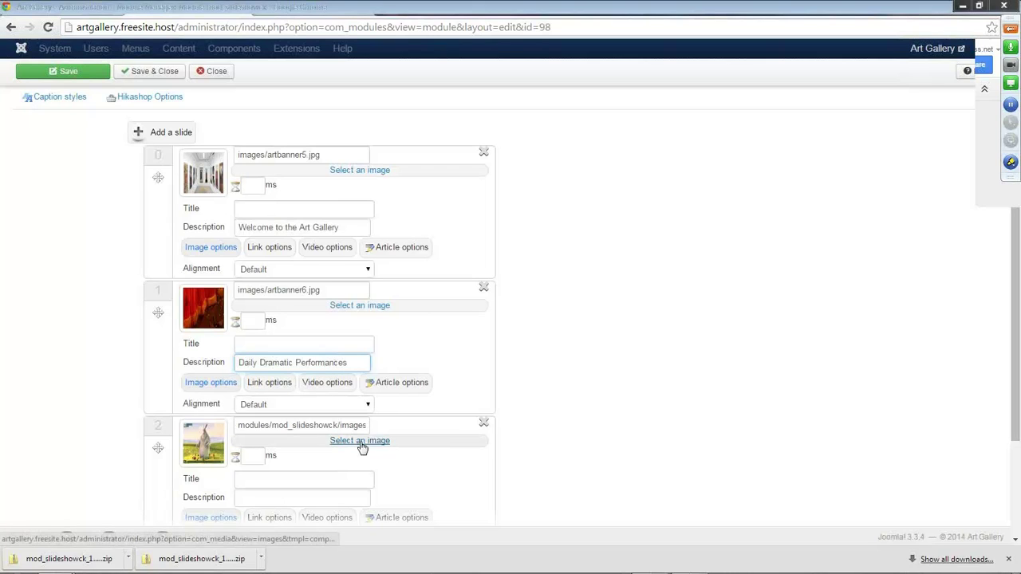
Upload artbanner7.jpg to the media library for slide 2.
scroll(430, 447, down, 1)
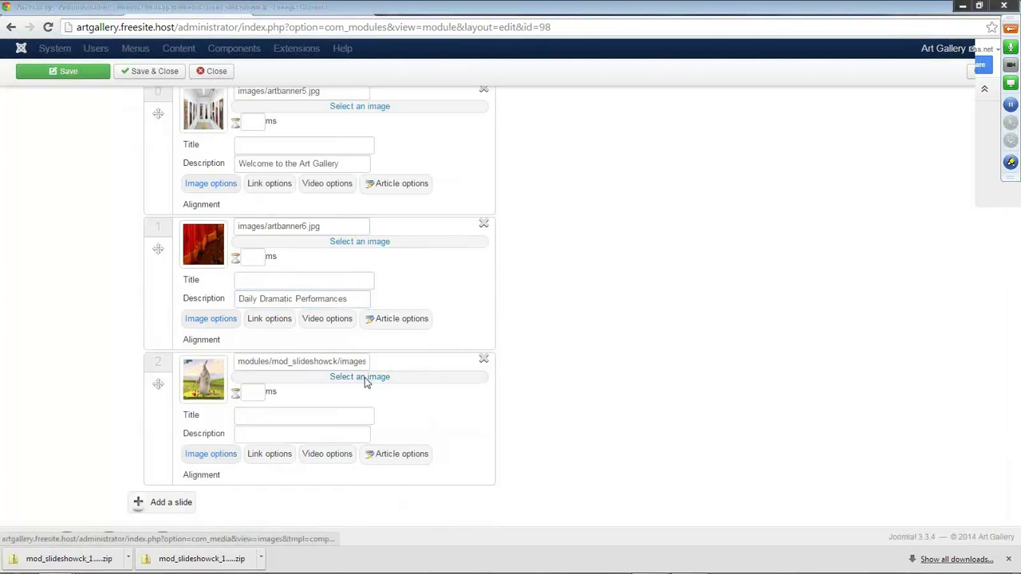
click(365, 379)
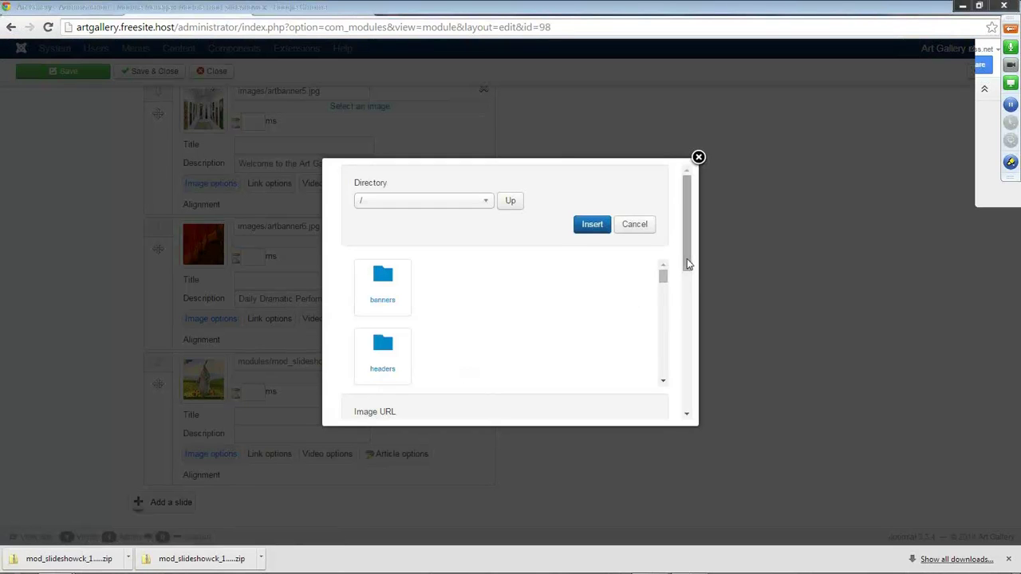
scroll(693, 263, down, 1)
scroll(655, 300, down, 5)
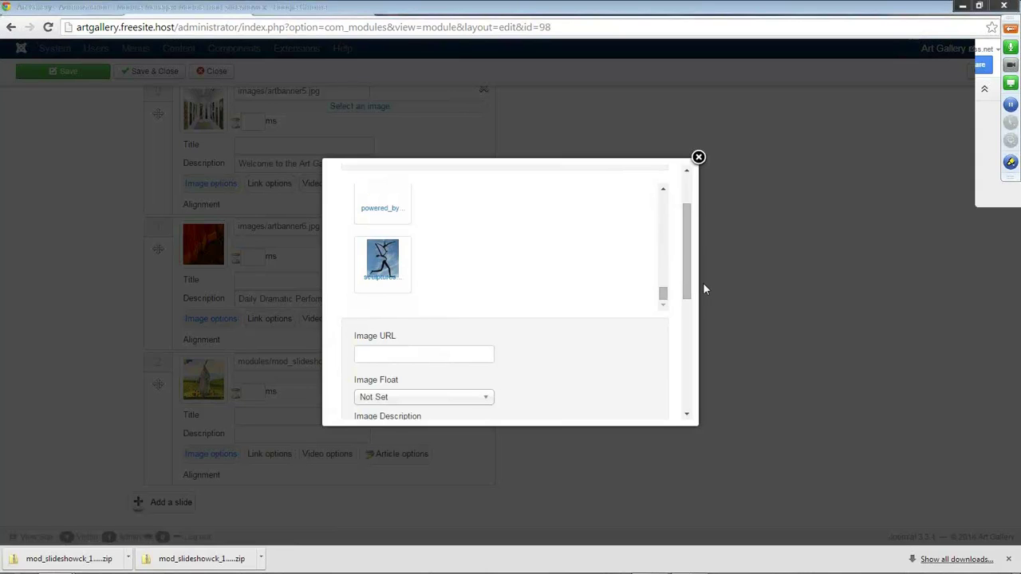
drag(686, 292, 686, 384)
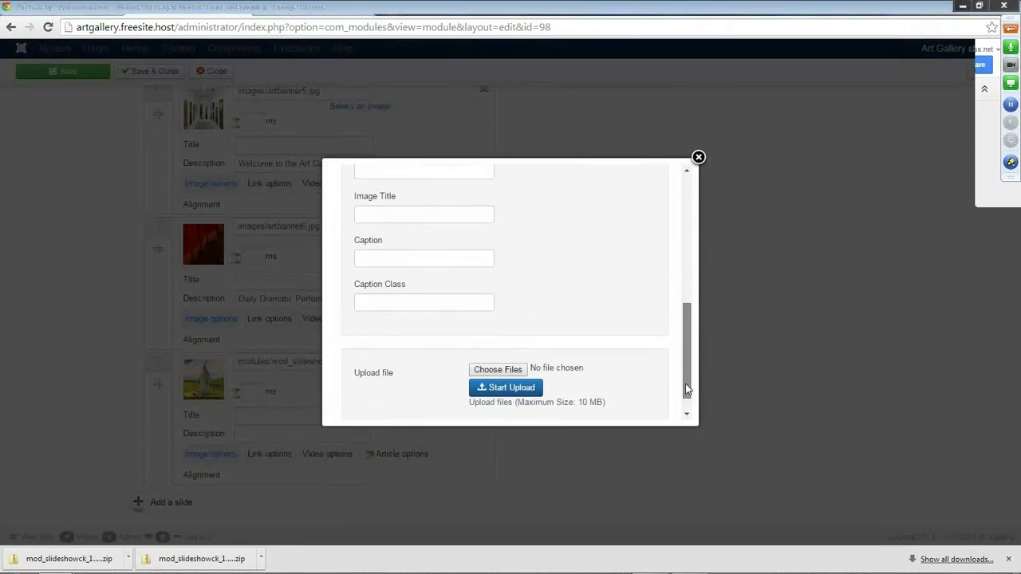
click(508, 369)
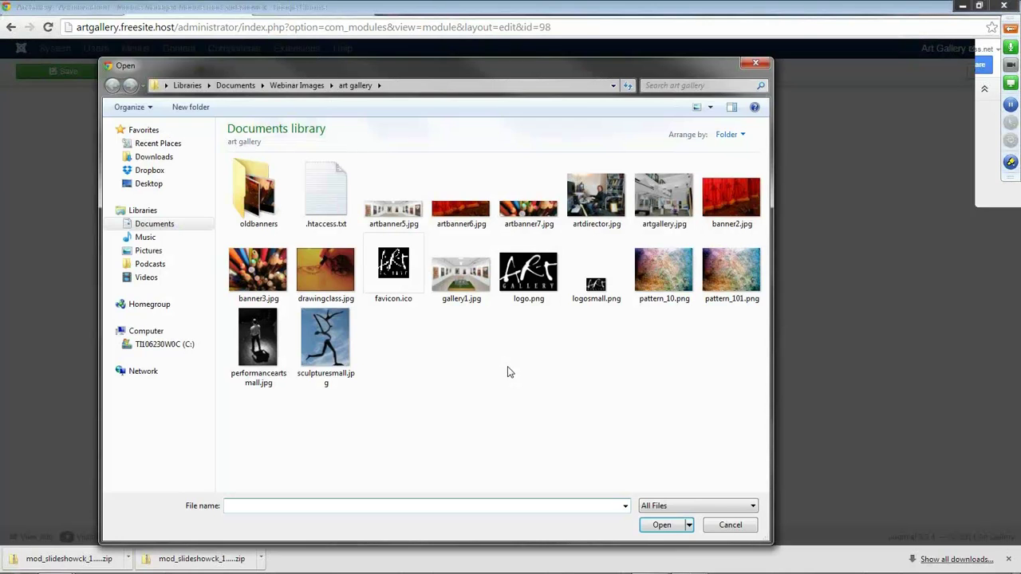
double_click(529, 358)
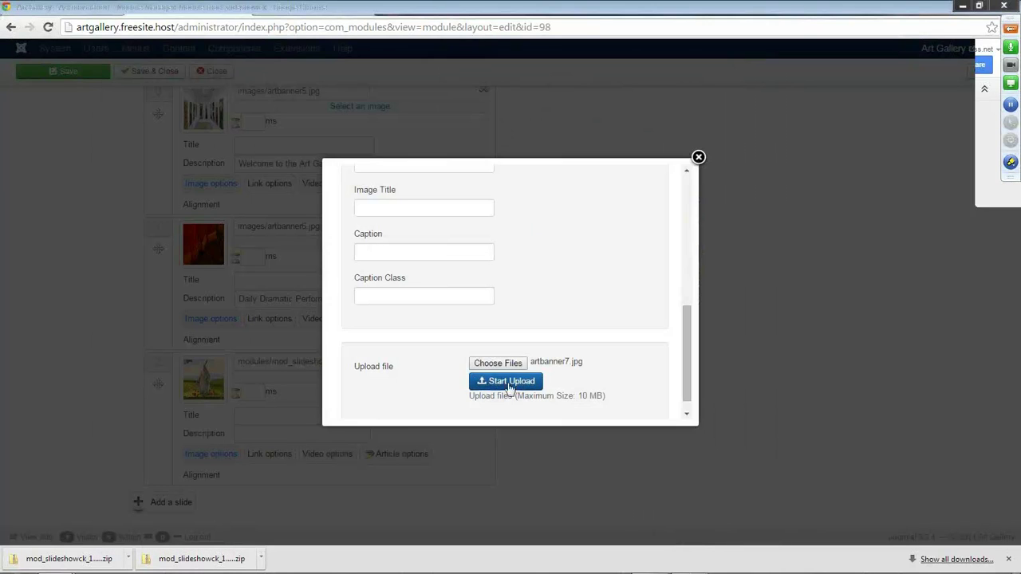
click(517, 387)
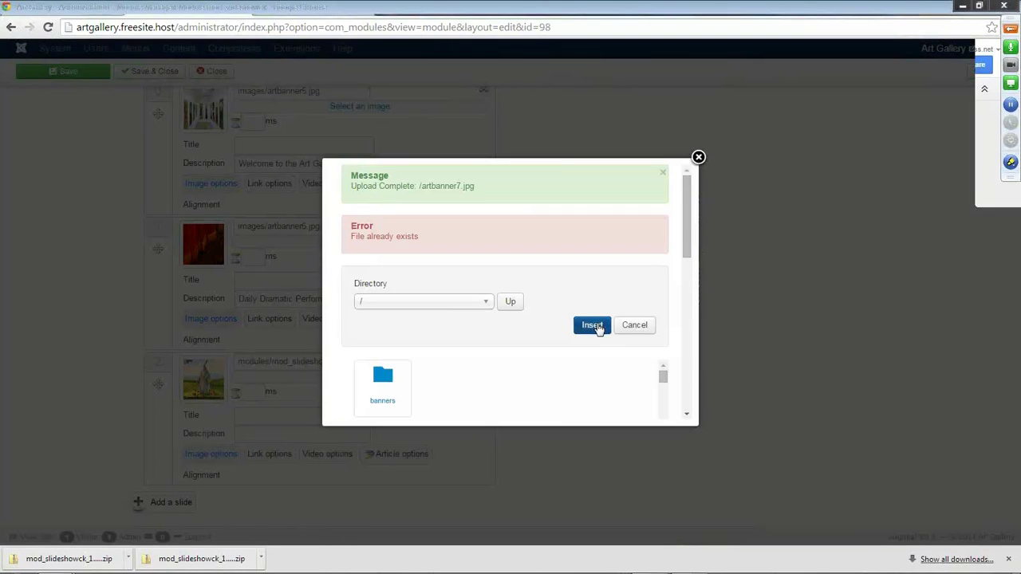
Insert artbanner7.jpg into slide 2, caption it 'Art Classes Now Available', and save the module.
scroll(500, 351, down, 1)
scroll(500, 351, down, 4)
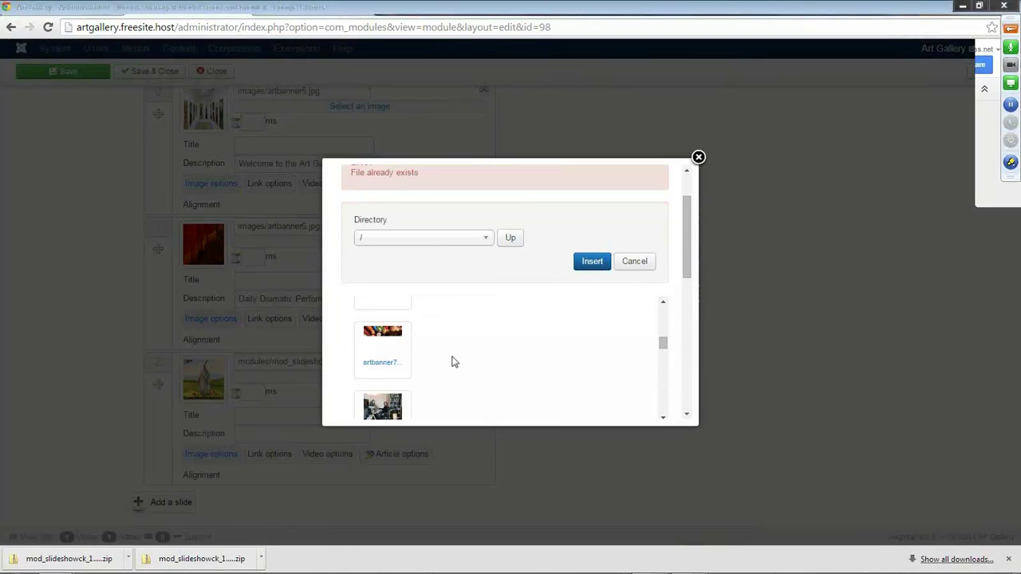
click(376, 365)
click(592, 260)
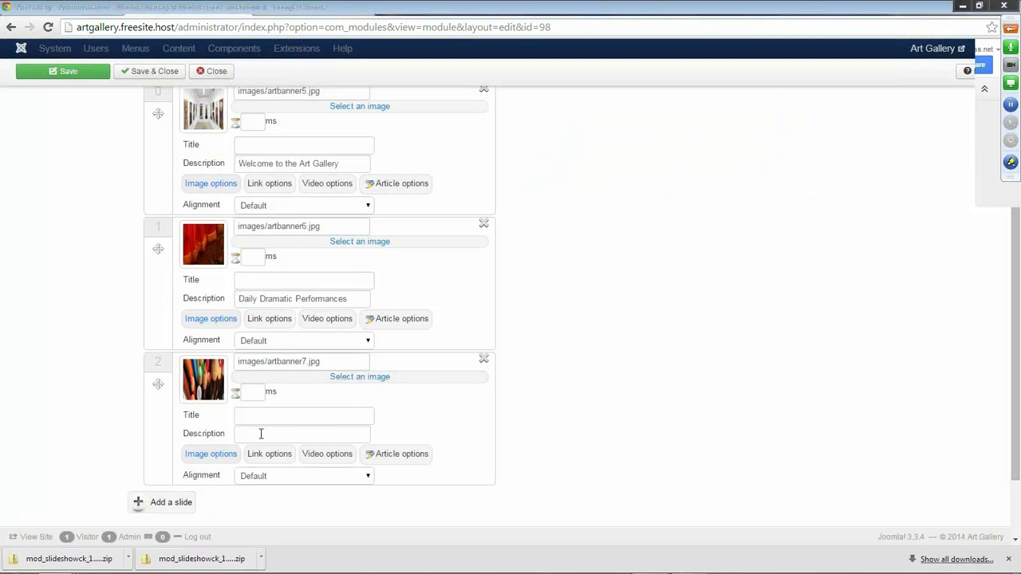
click(261, 434)
text(Art C)
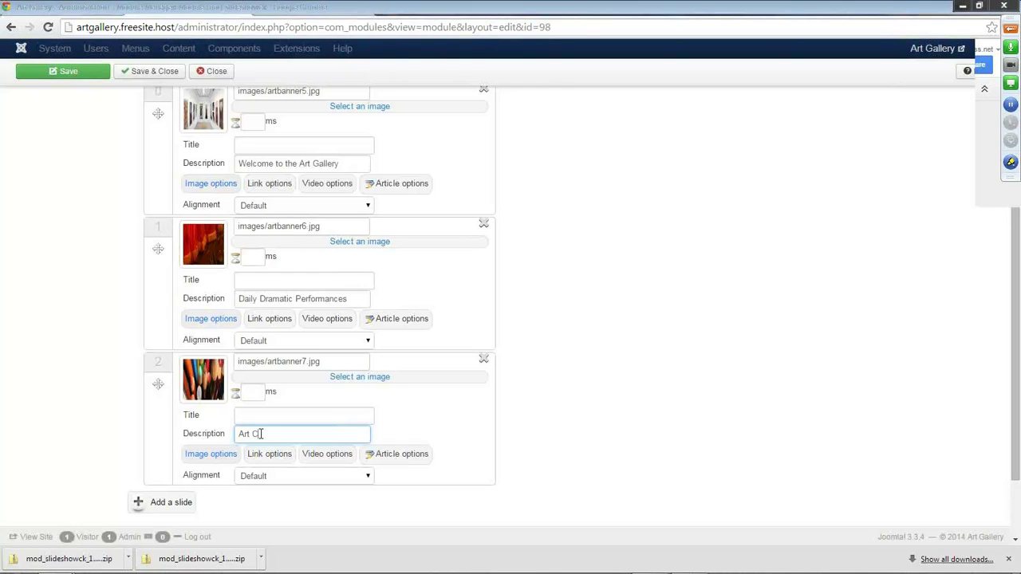
text(lasses Now Available)
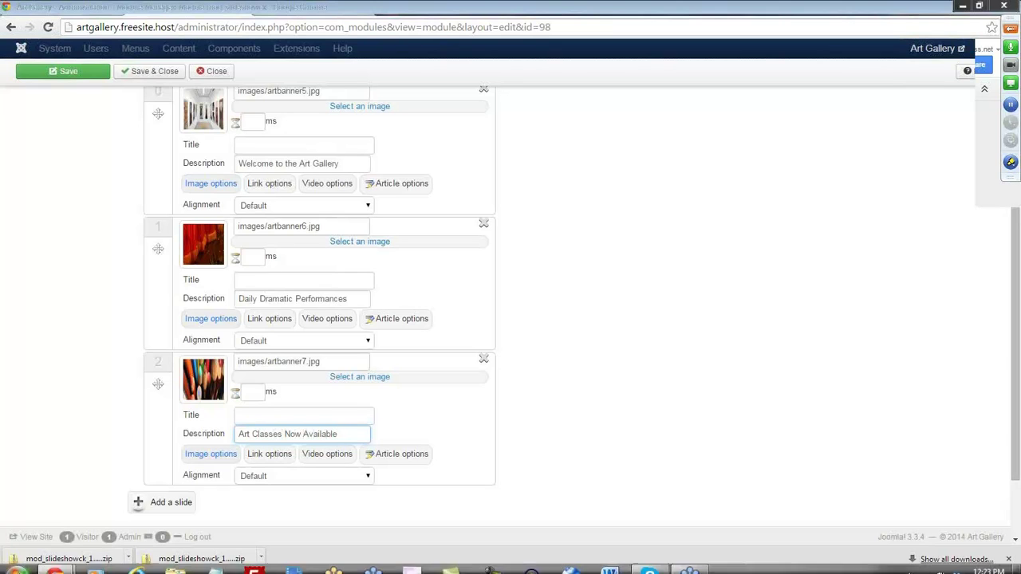
key(Return)
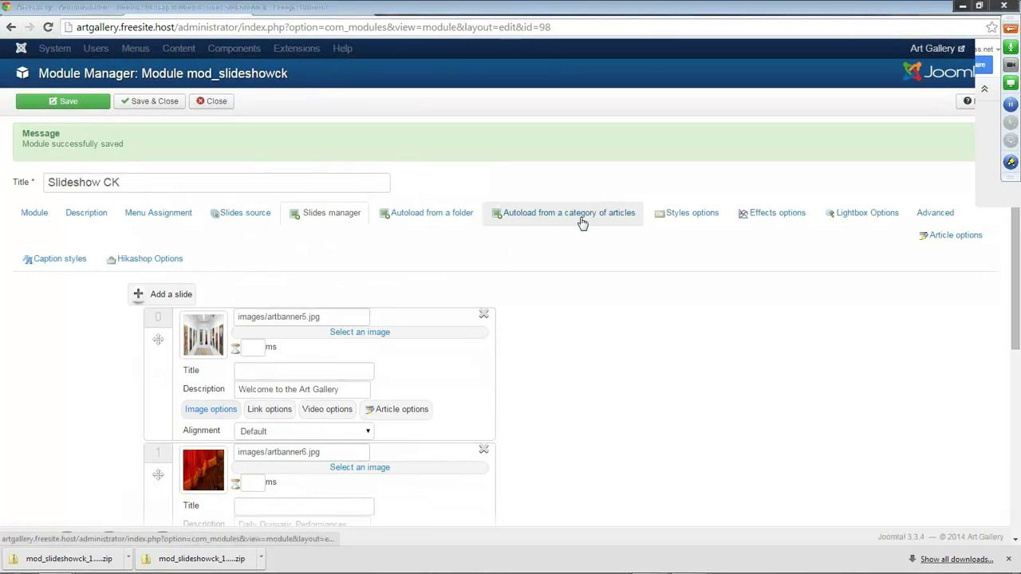
Save the module again and reload the Drama Class page to check the new gallery slides.
click(66, 103)
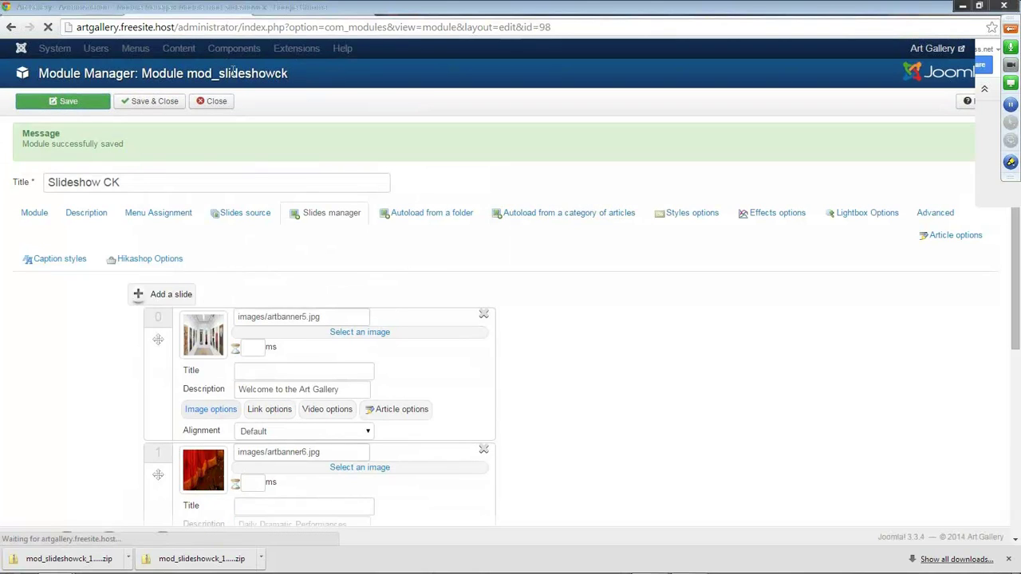
click(243, 11)
click(48, 27)
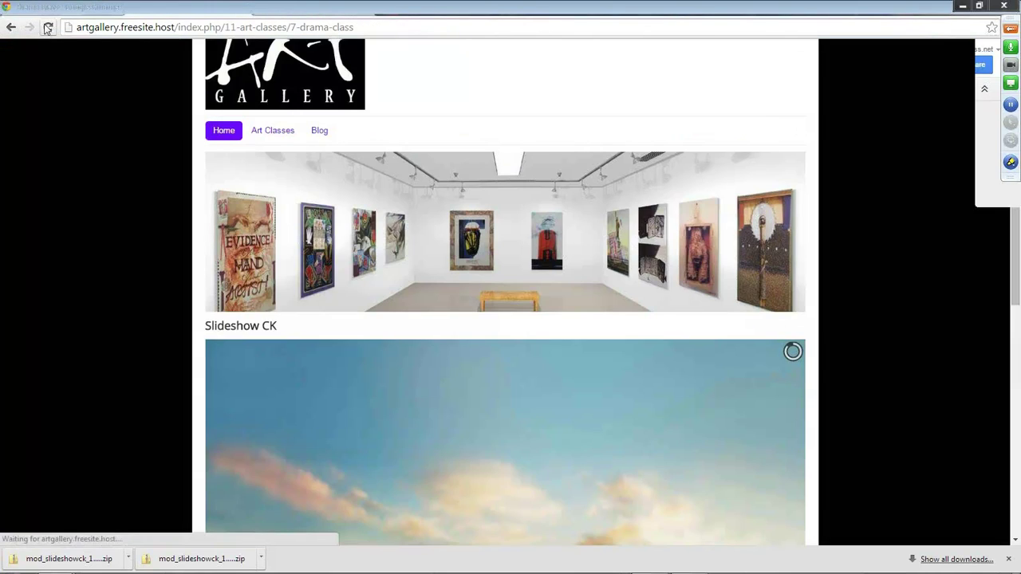
scroll(476, 398, down, 1)
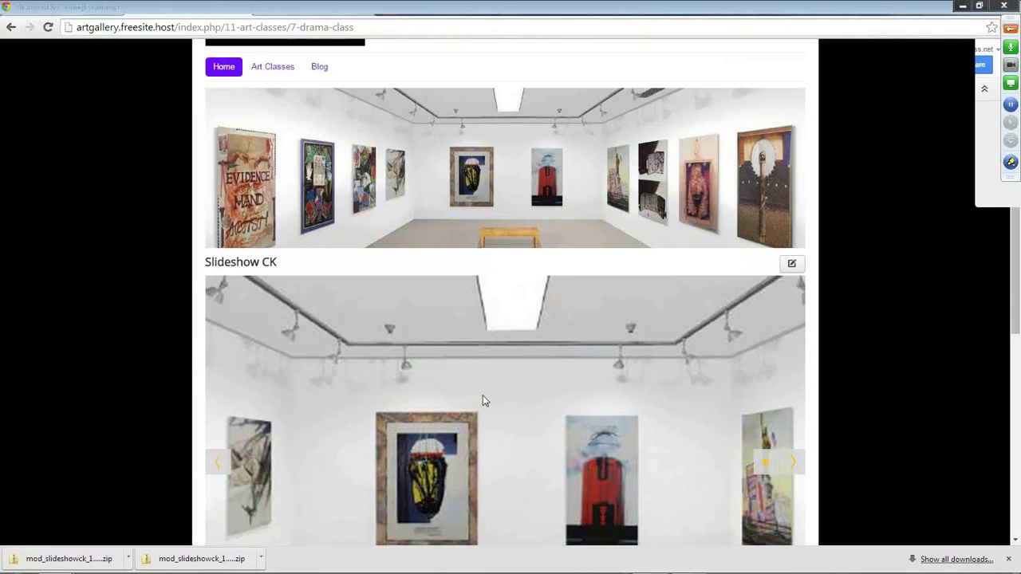
scroll(471, 375, down, 1)
scroll(464, 343, down, 2)
scroll(464, 343, up, 4)
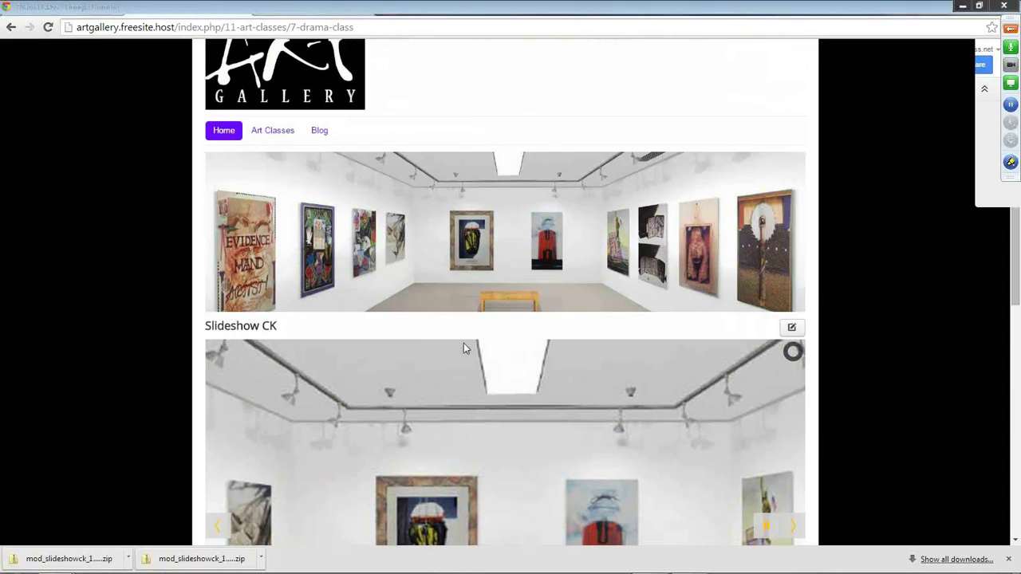
scroll(464, 343, up, 1)
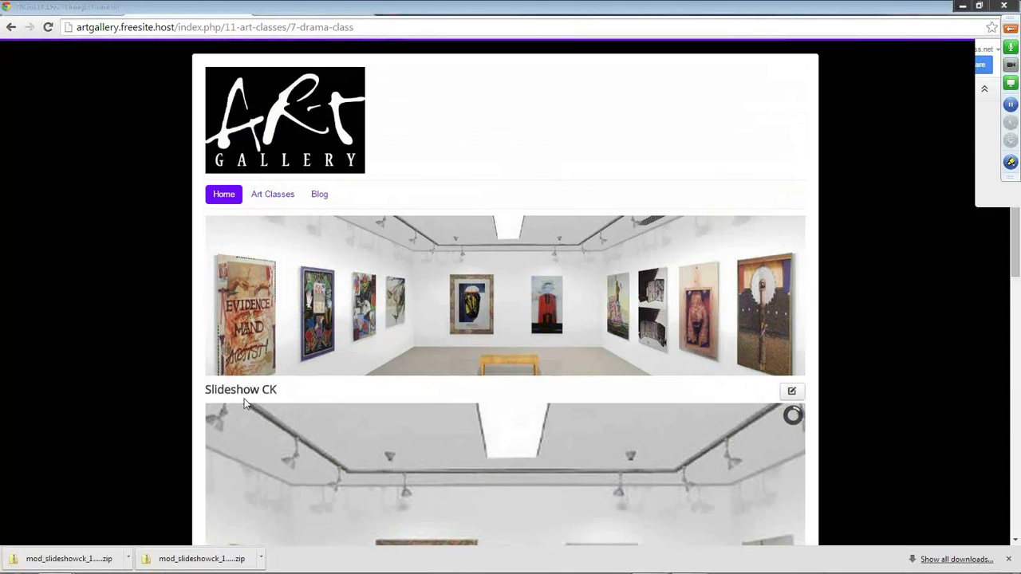
click(142, 8)
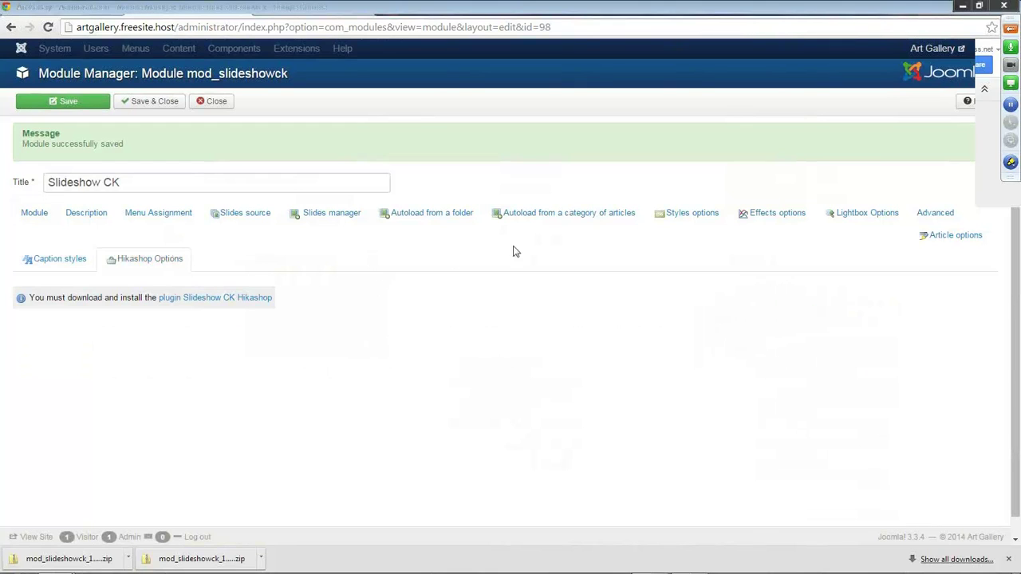
Change the slideshow height from 62% to 200, save, and reload the Drama Class page.
click(693, 214)
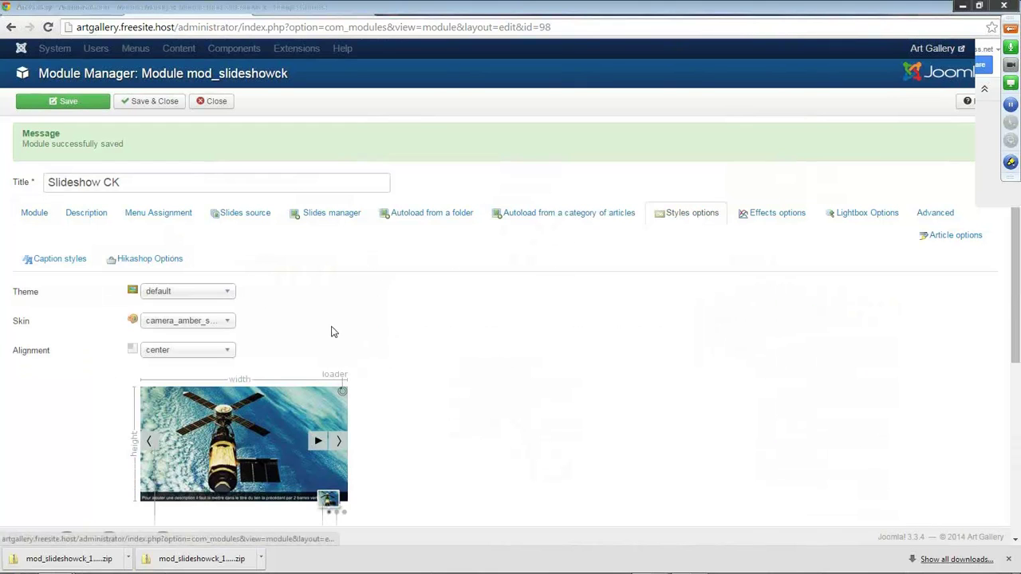
scroll(334, 332, down, 4)
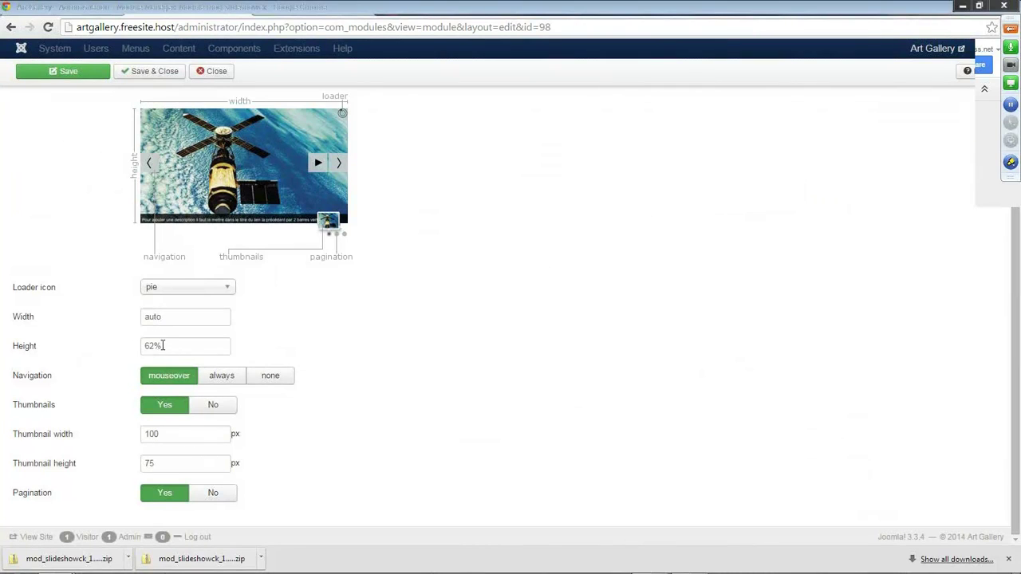
drag(162, 346, 130, 348)
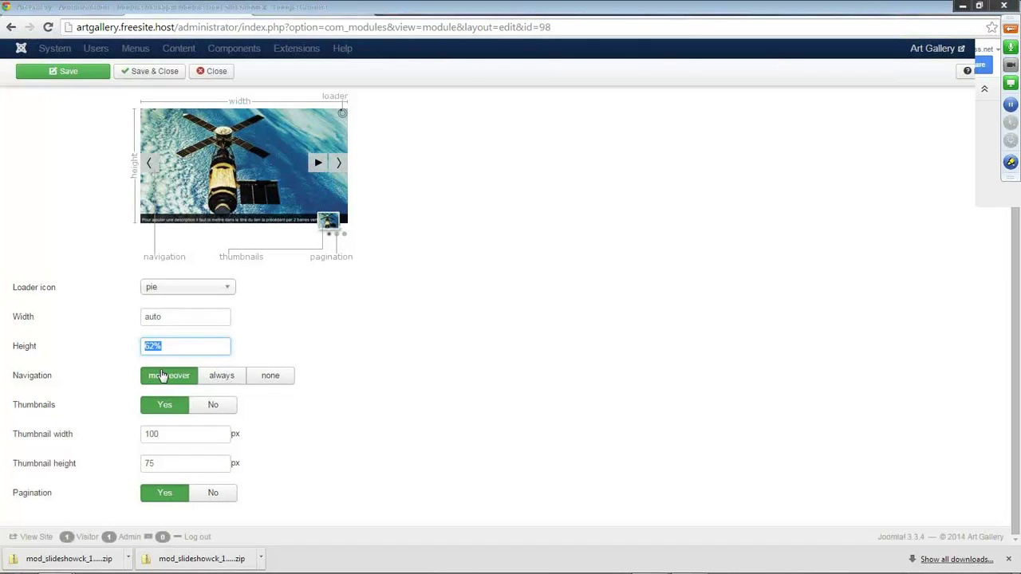
text(200)
click(372, 378)
click(80, 73)
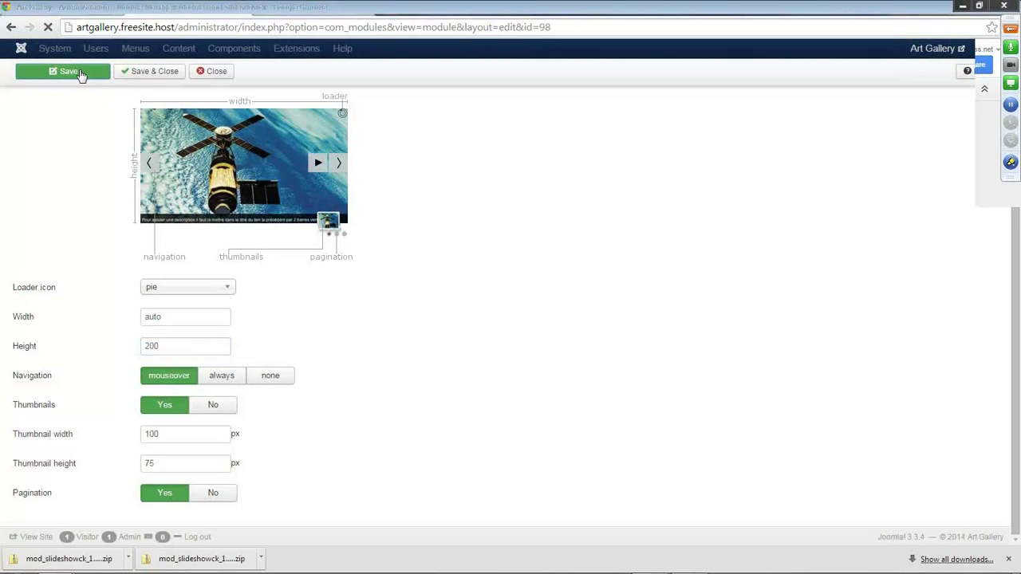
click(241, 12)
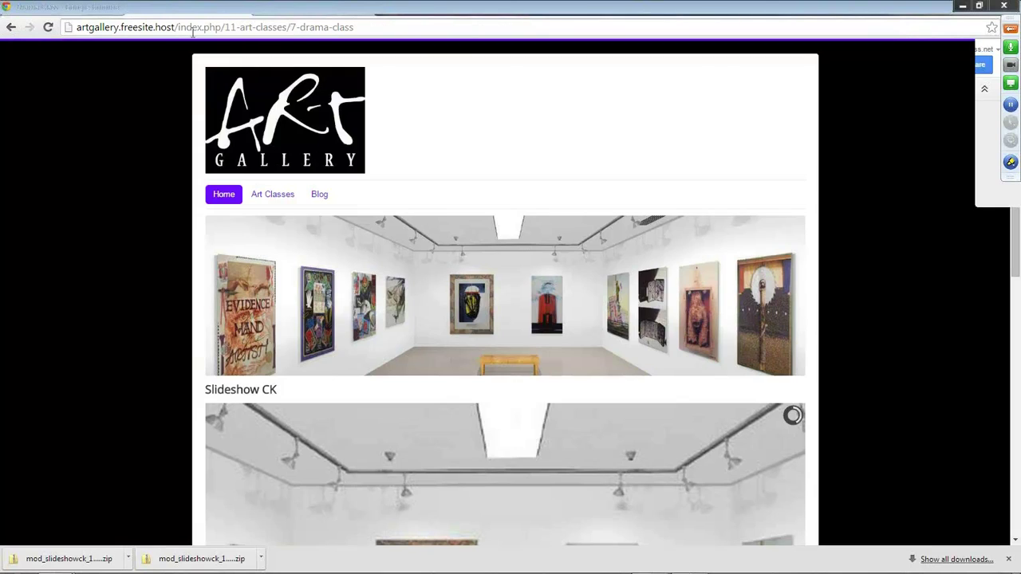
click(48, 28)
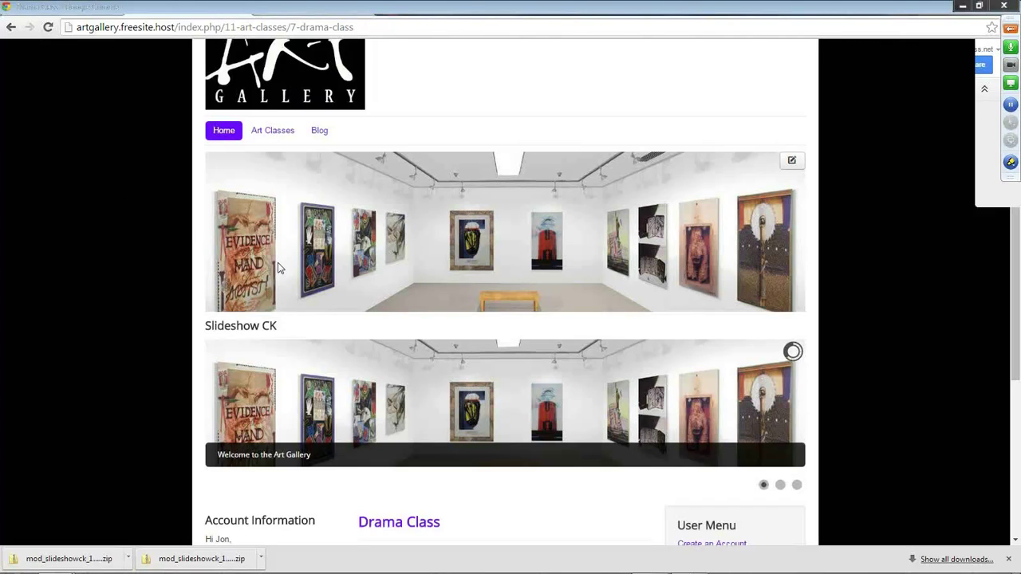
Raise the Slideshow CK height from 200 to 250 and save.
key(ctrl+Tab)
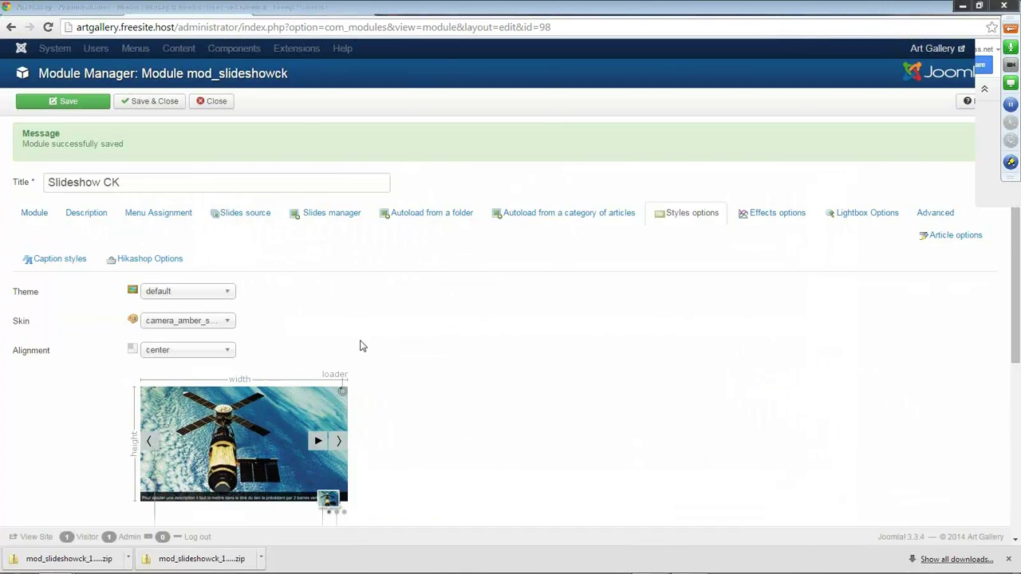
scroll(360, 346, down, 3)
drag(158, 343, 118, 352)
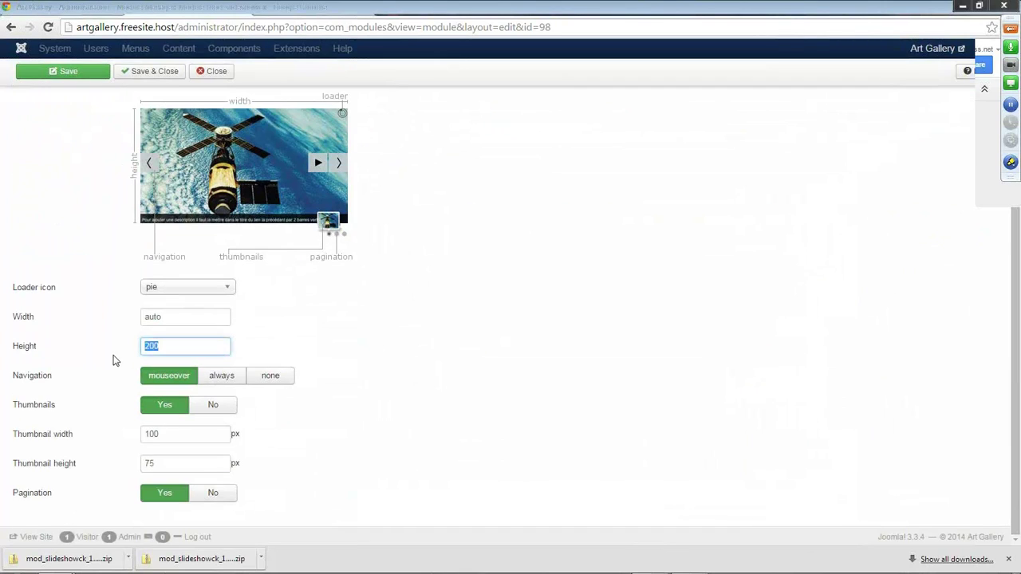
text(250)
key(Return)
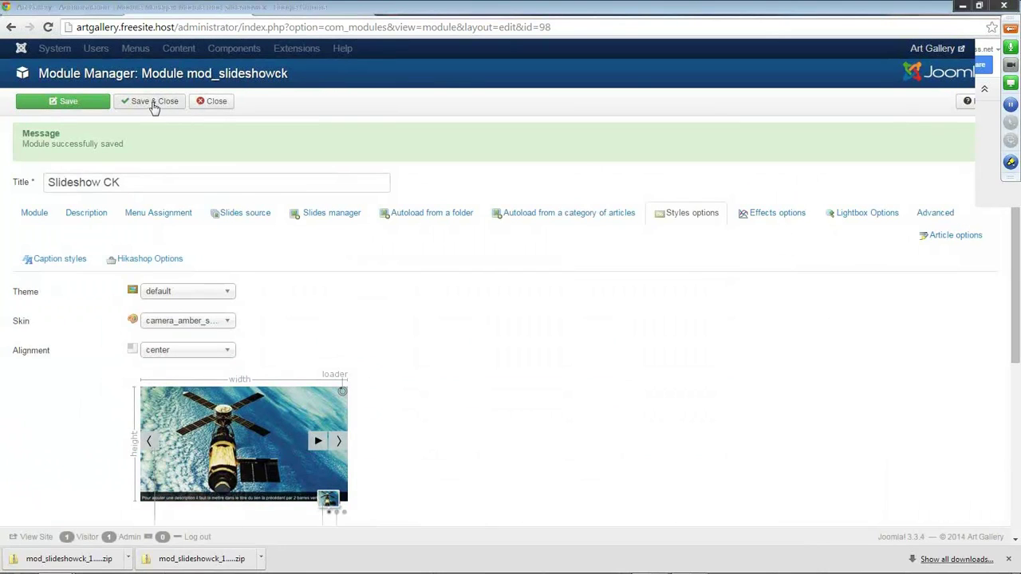
Set the module's Show Title to Hide, then Save & Close.
click(35, 216)
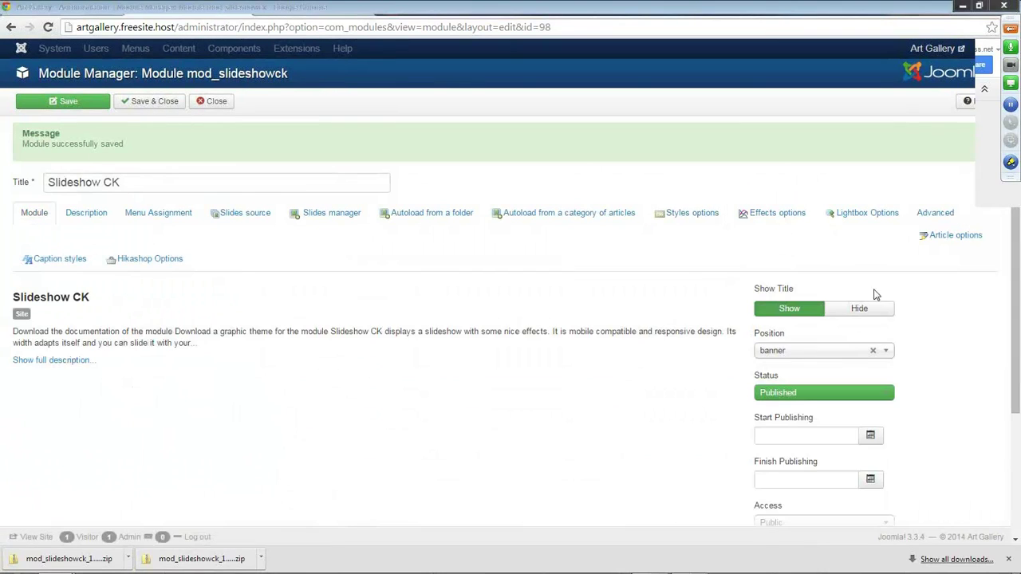
click(860, 310)
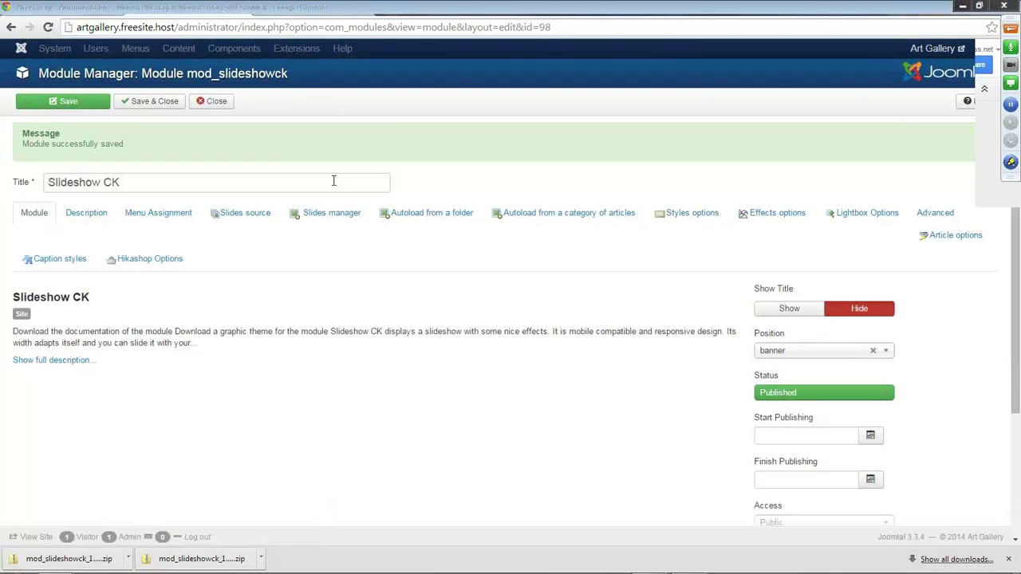
click(150, 102)
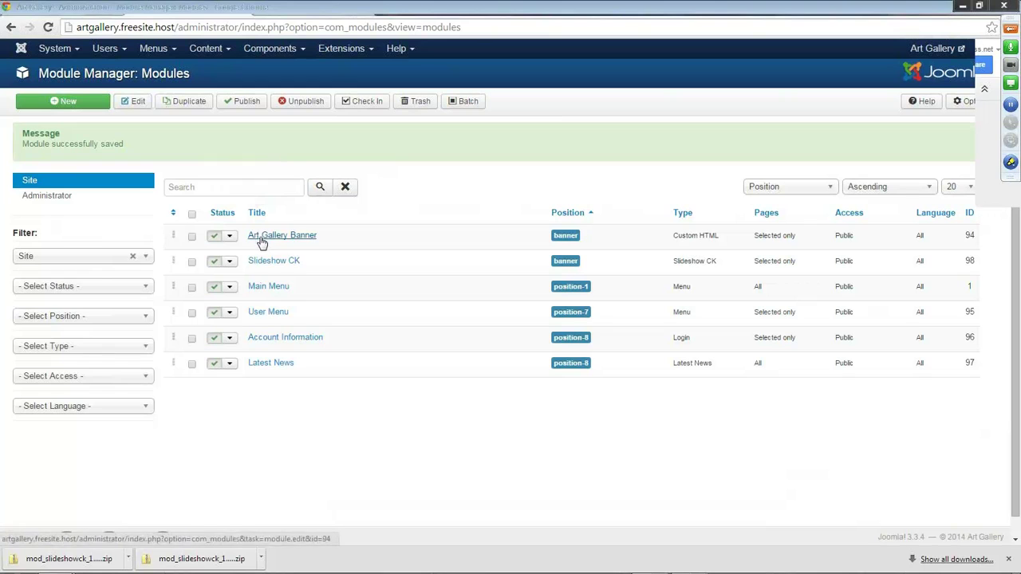
Unpublish the Art Gallery Banner module and reload the Drama Class page to confirm.
click(214, 238)
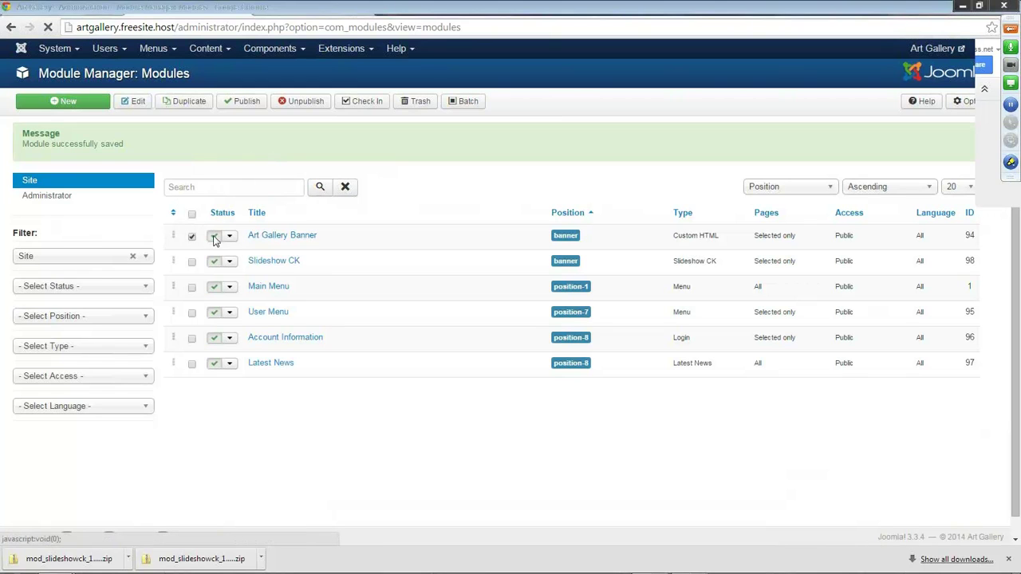
click(251, 14)
click(48, 28)
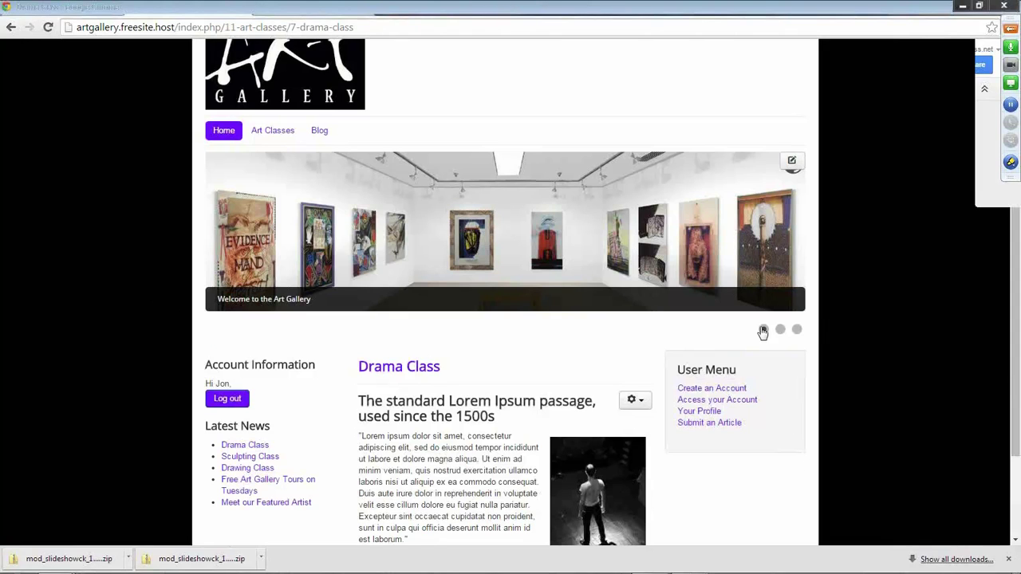
scroll(784, 162, down, 1)
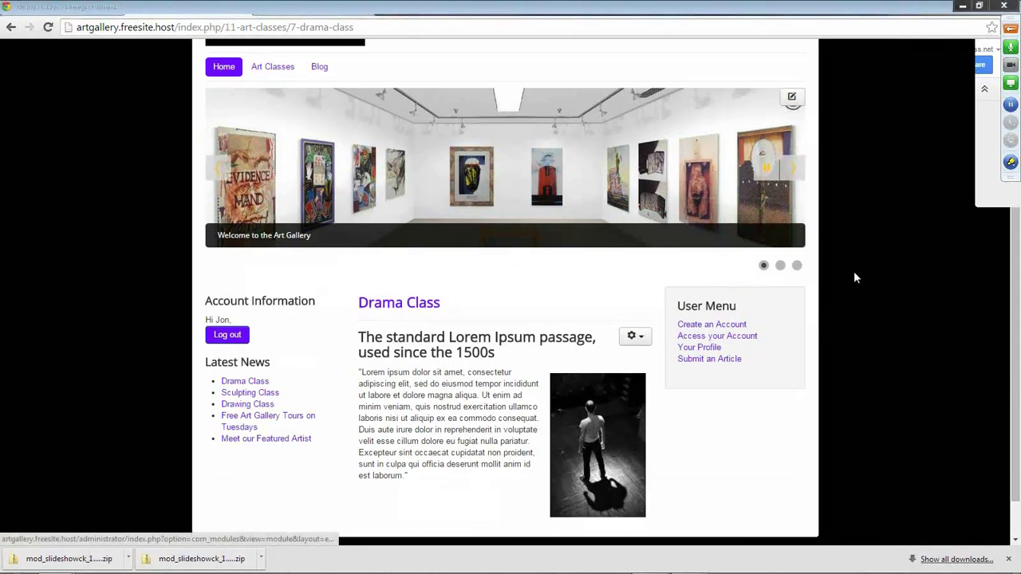
scroll(831, 475, up, 2)
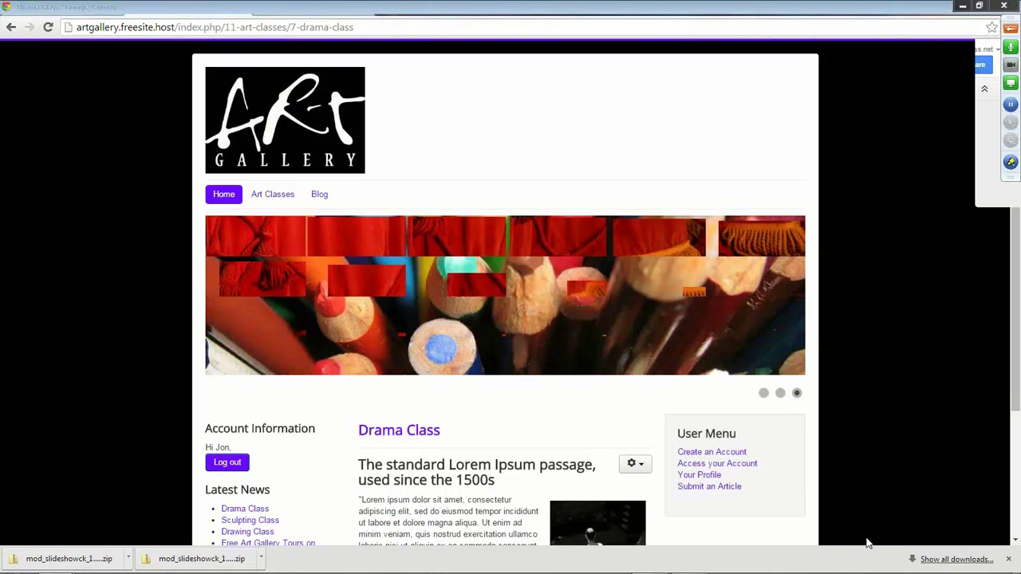
key(F5)
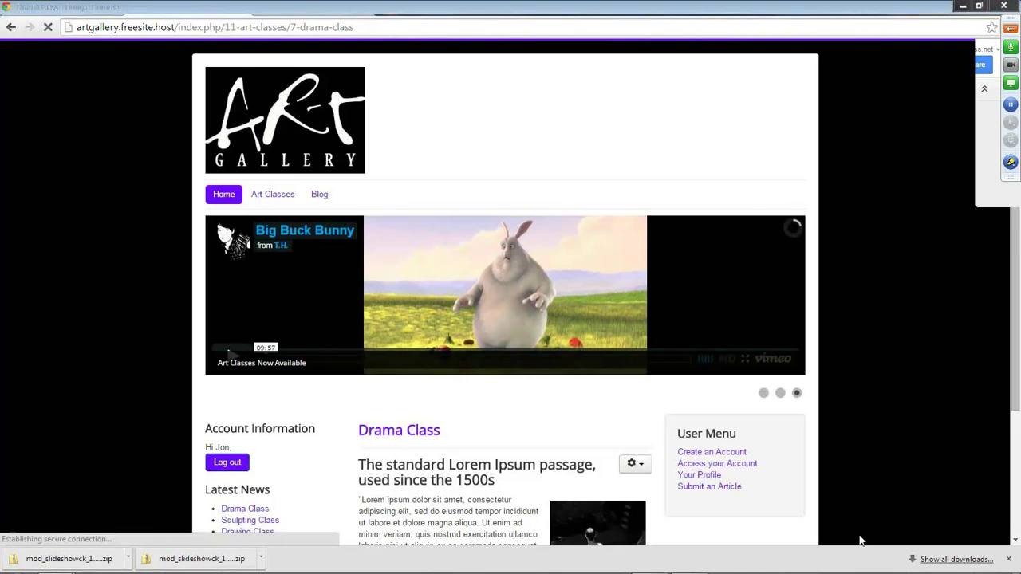
mouse_move(812, 564)
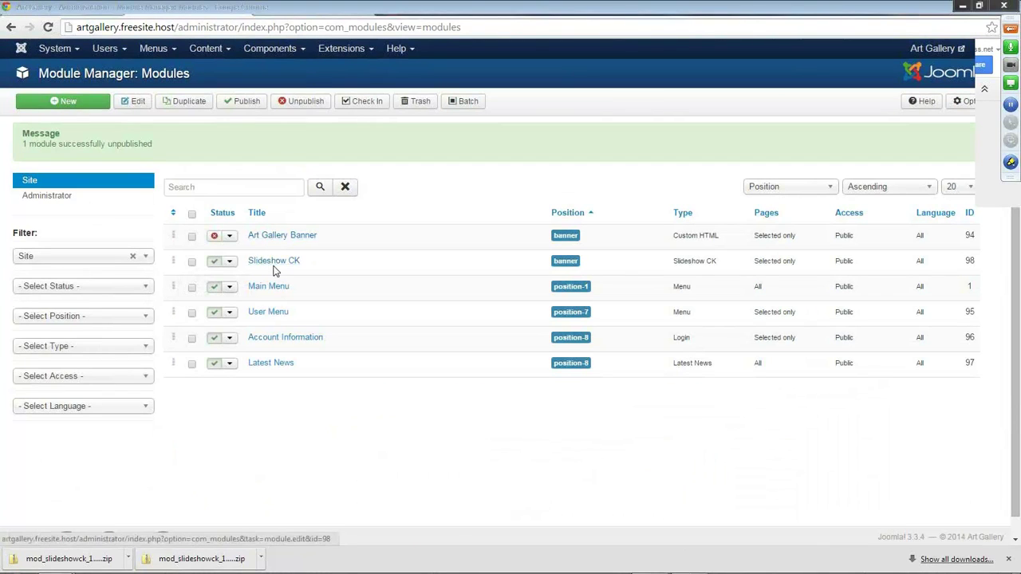
Open Slideshow CK's slides list, review the three slides, and show the third slide's link options.
click(273, 263)
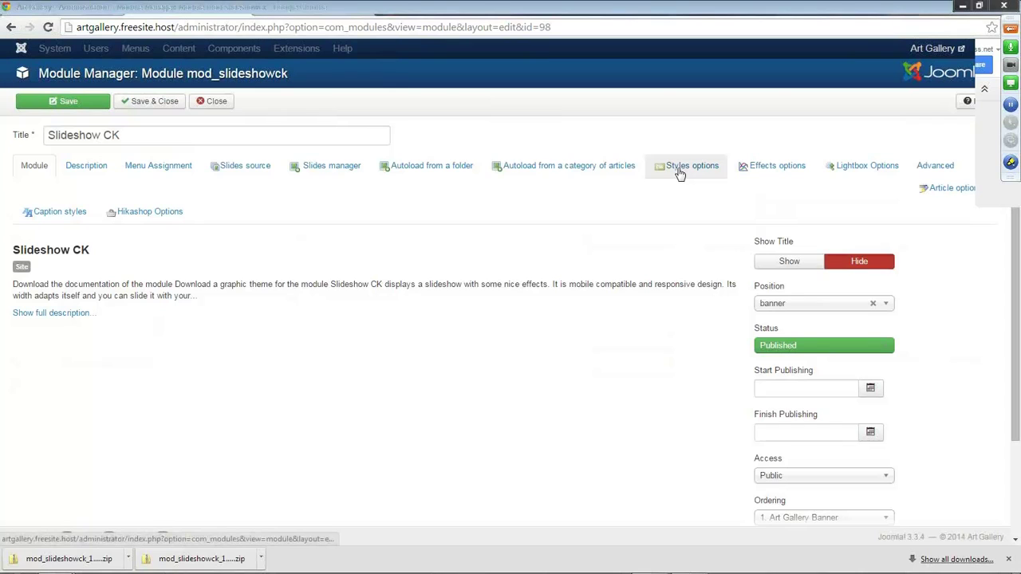
click(327, 168)
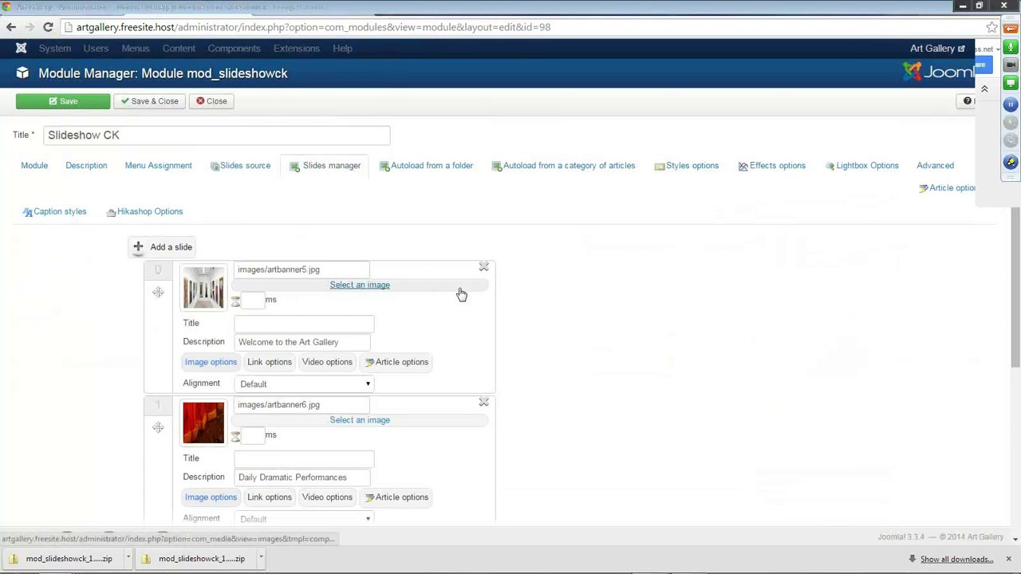
scroll(486, 324, down, 3)
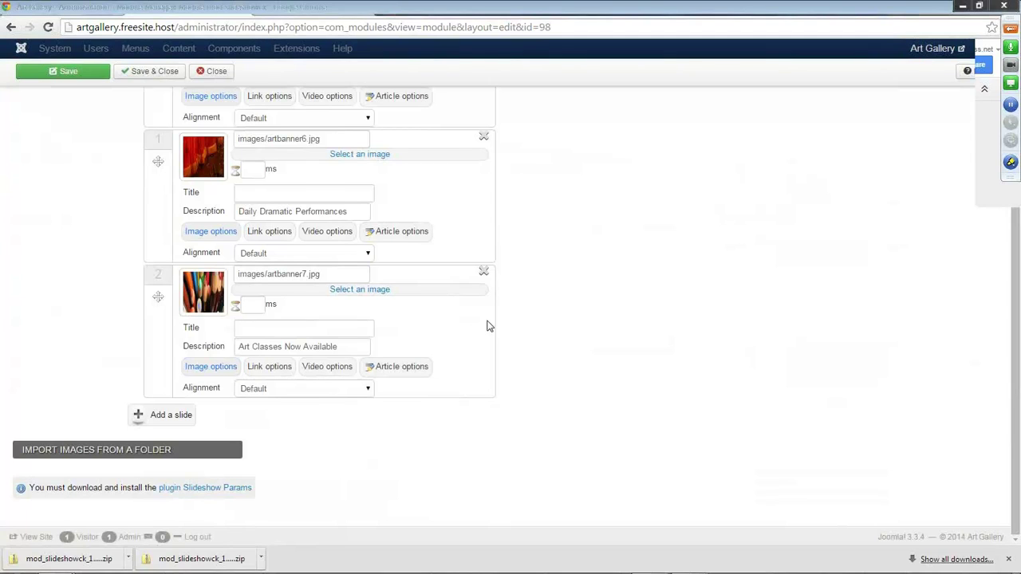
scroll(488, 326, up, 2)
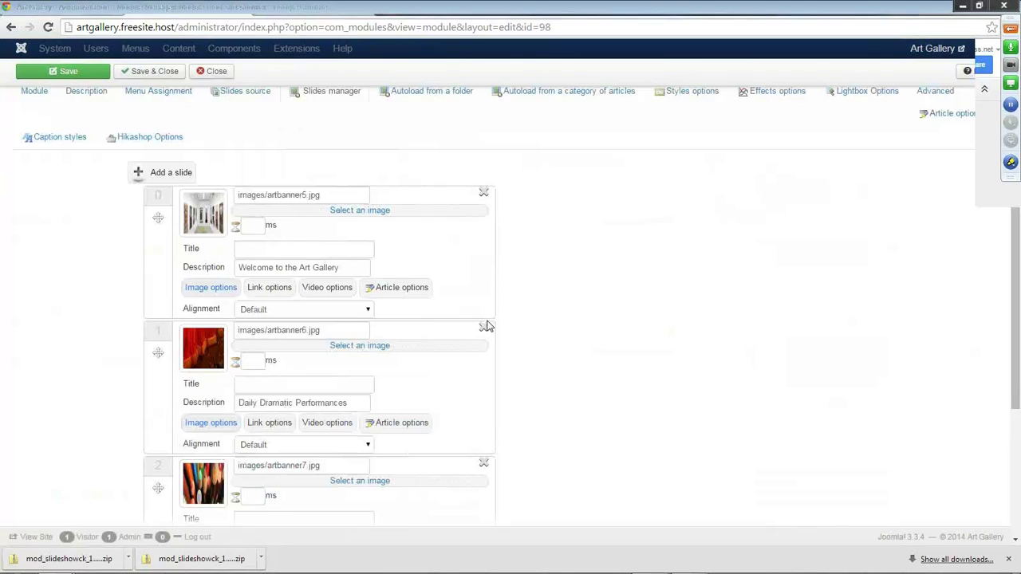
scroll(485, 324, down, 2)
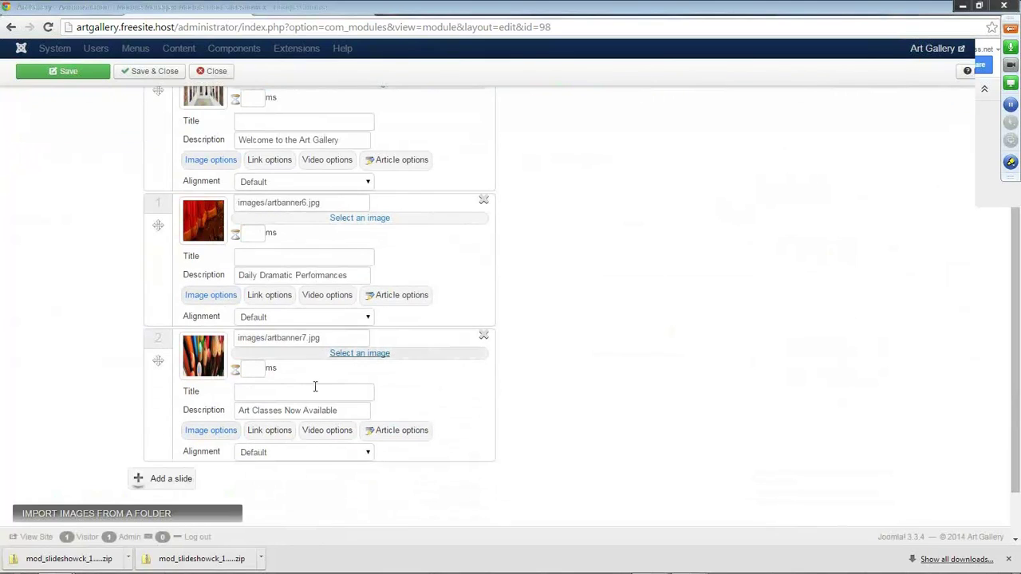
click(265, 438)
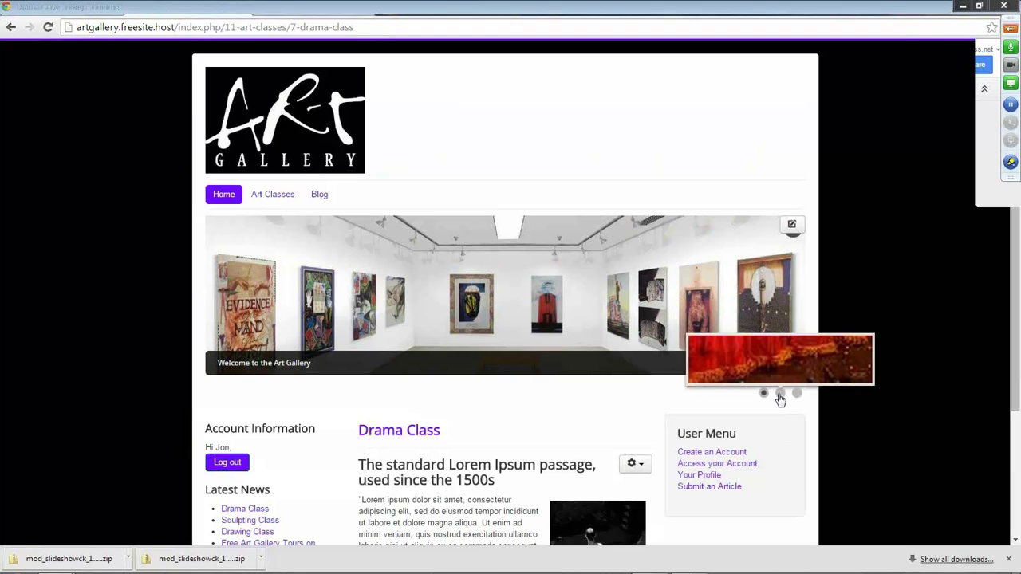
Preview the banner's second and third slides, then return to the Slideshow CK module editor.
click(780, 394)
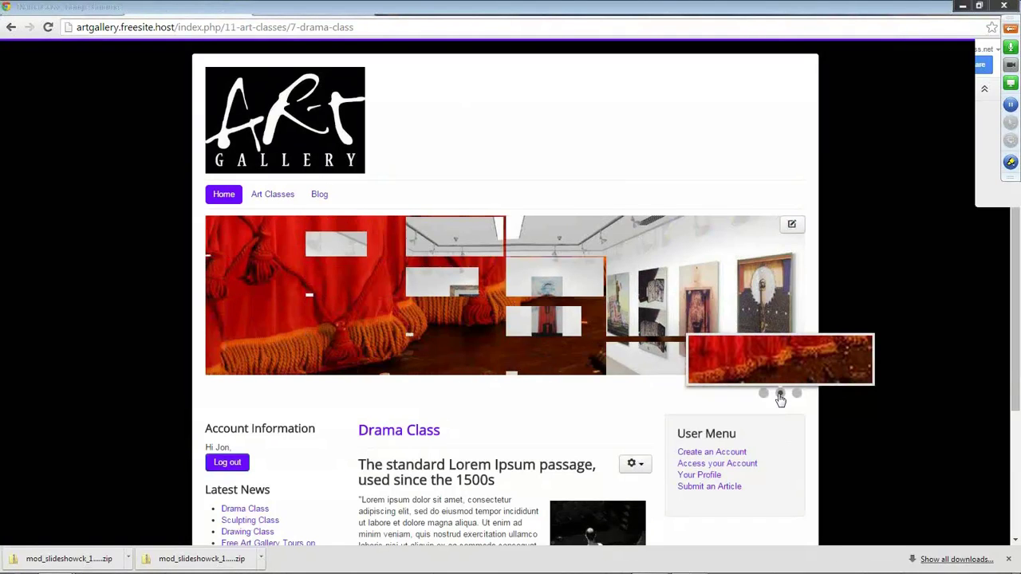
click(796, 394)
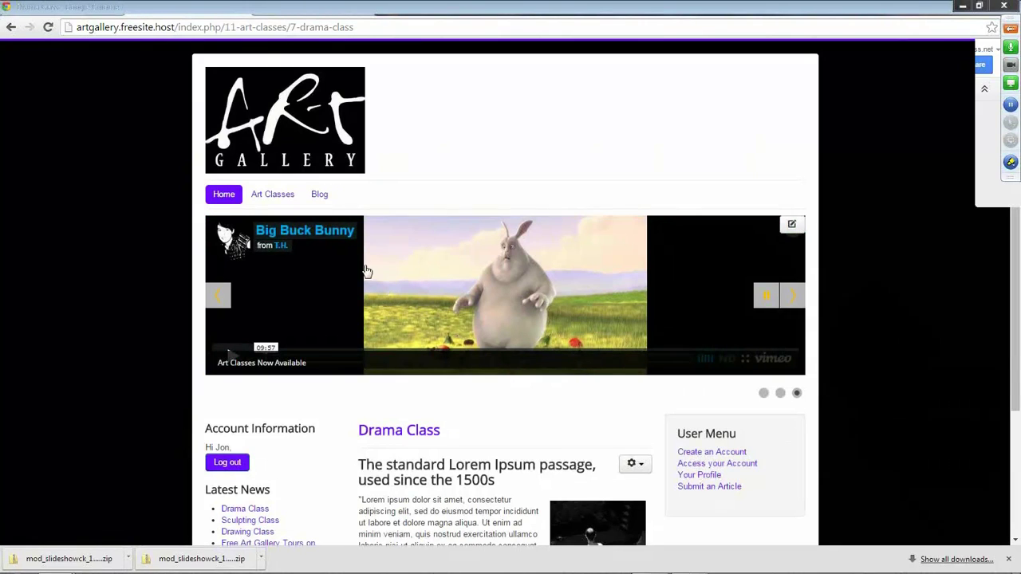
click(134, 8)
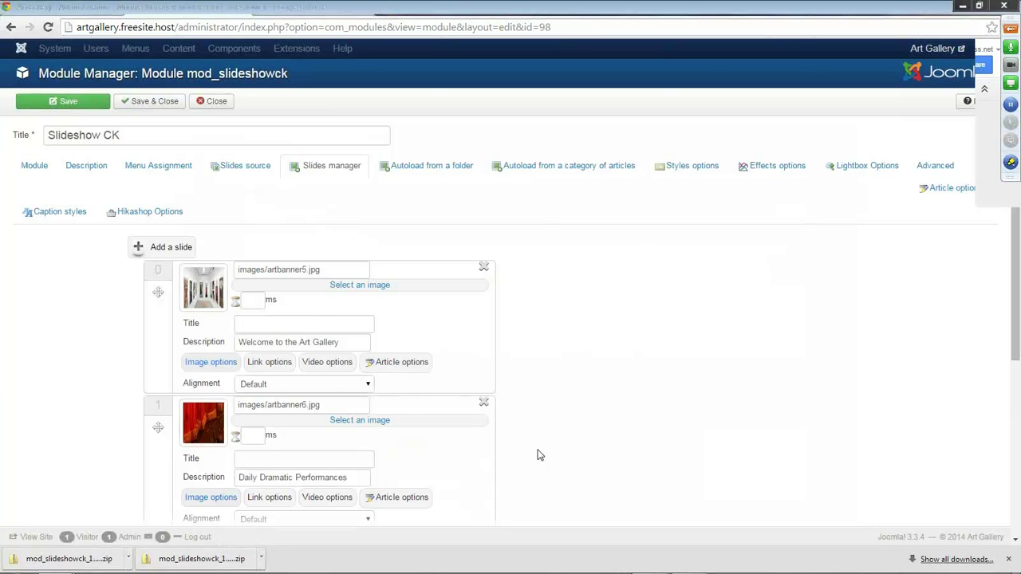
Remove the old third slide from the Slideshow CK module.
scroll(538, 454, down, 3)
click(333, 277)
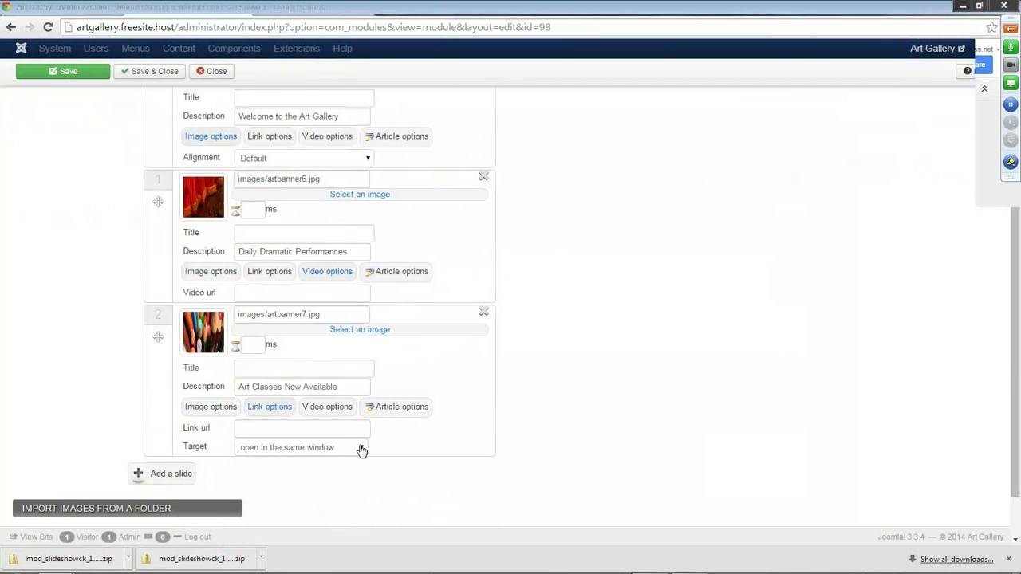
click(361, 451)
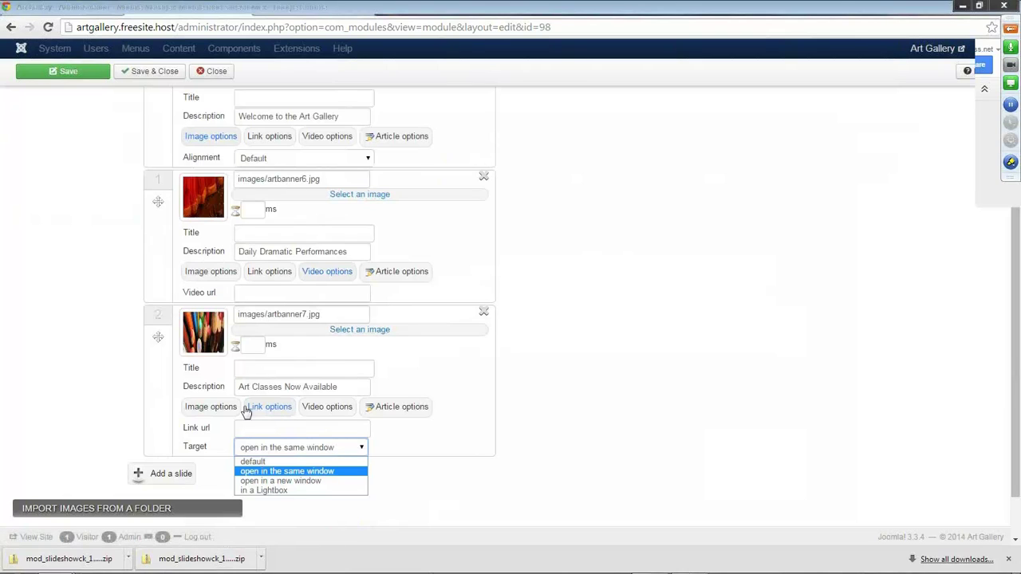
click(258, 431)
click(261, 431)
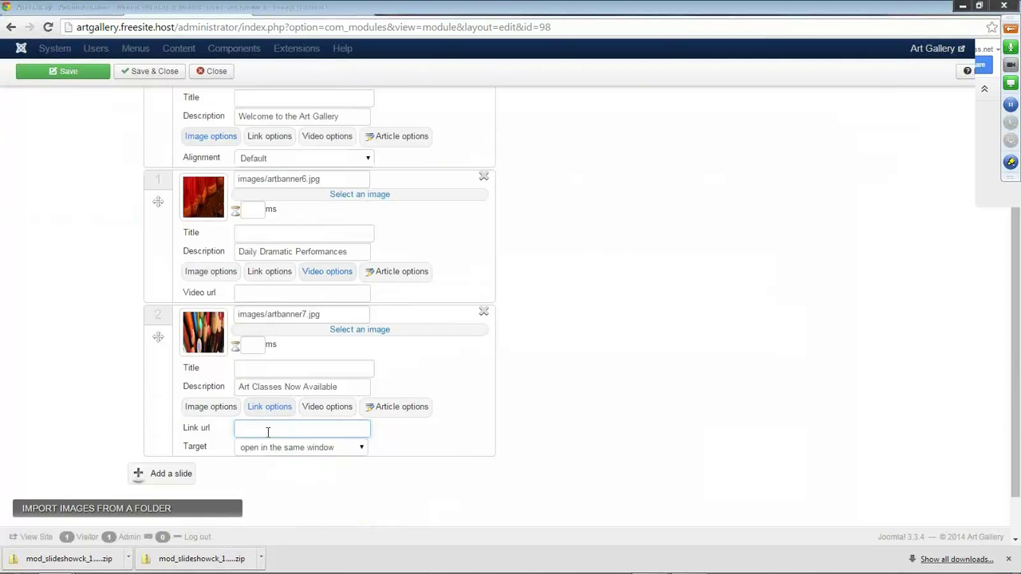
click(484, 313)
click(538, 107)
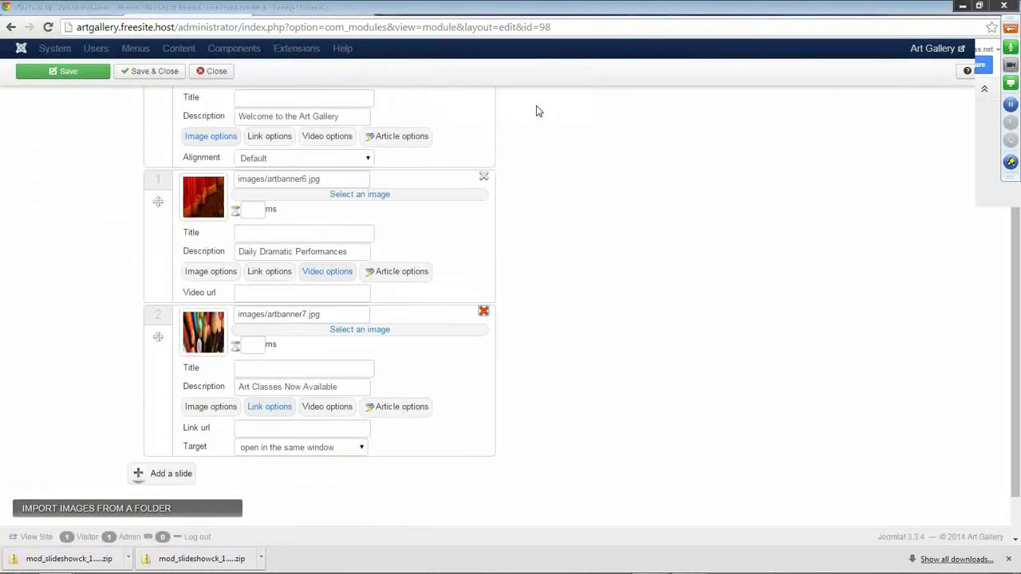
Add a new third slide using the artbanner7.jpg image.
click(169, 414)
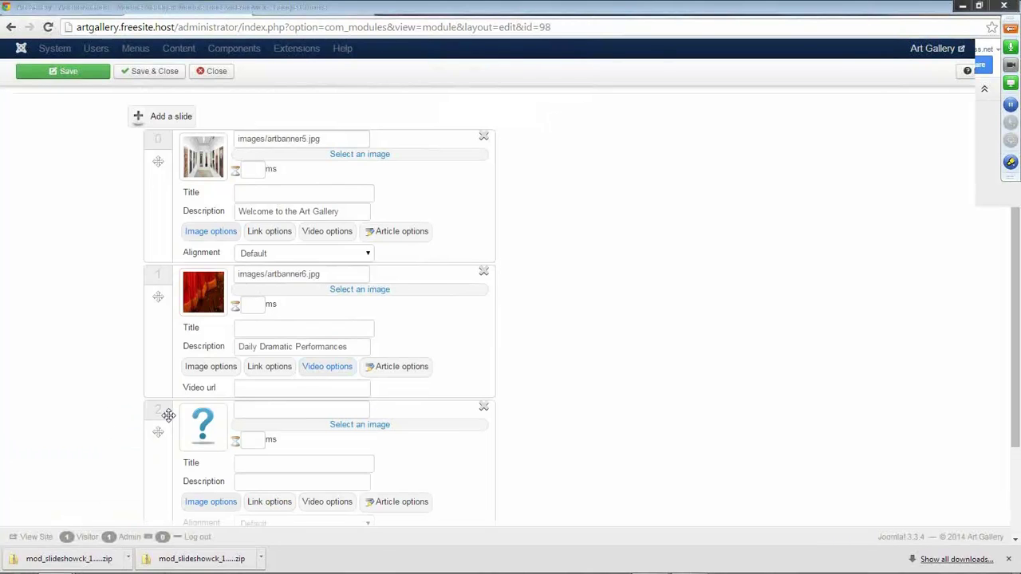
scroll(235, 406, down, 1)
click(360, 361)
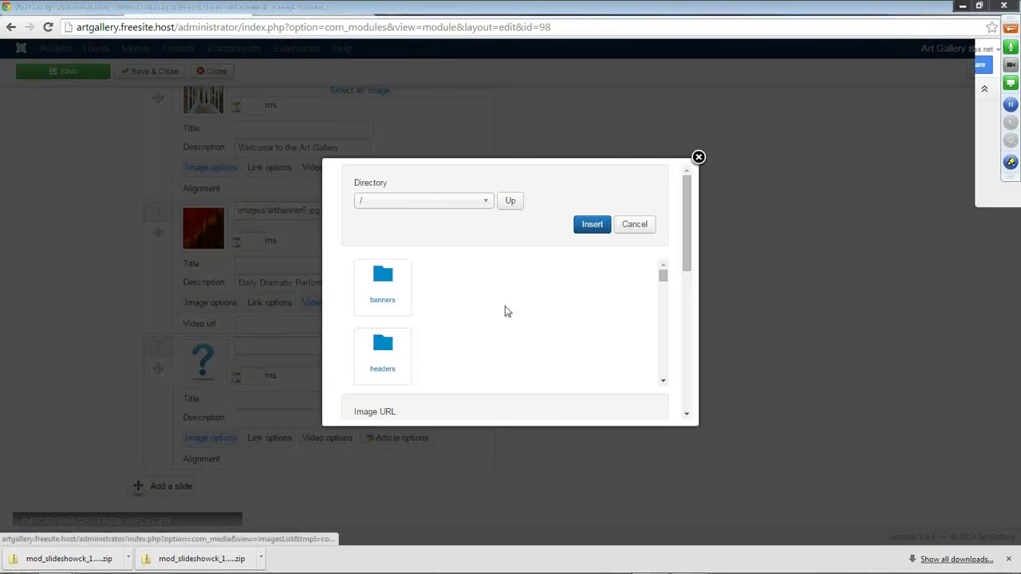
drag(686, 263, 663, 312)
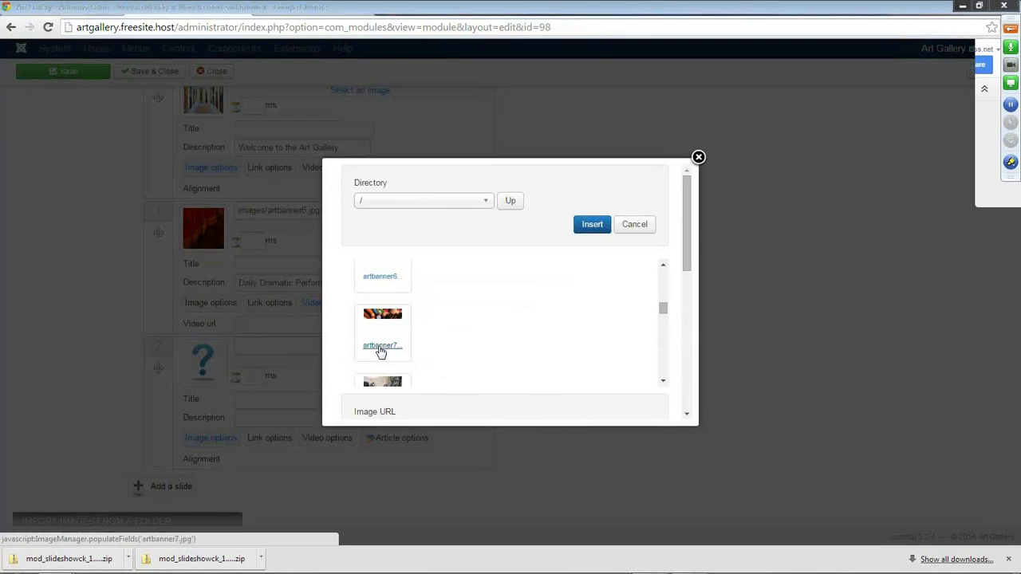
click(379, 356)
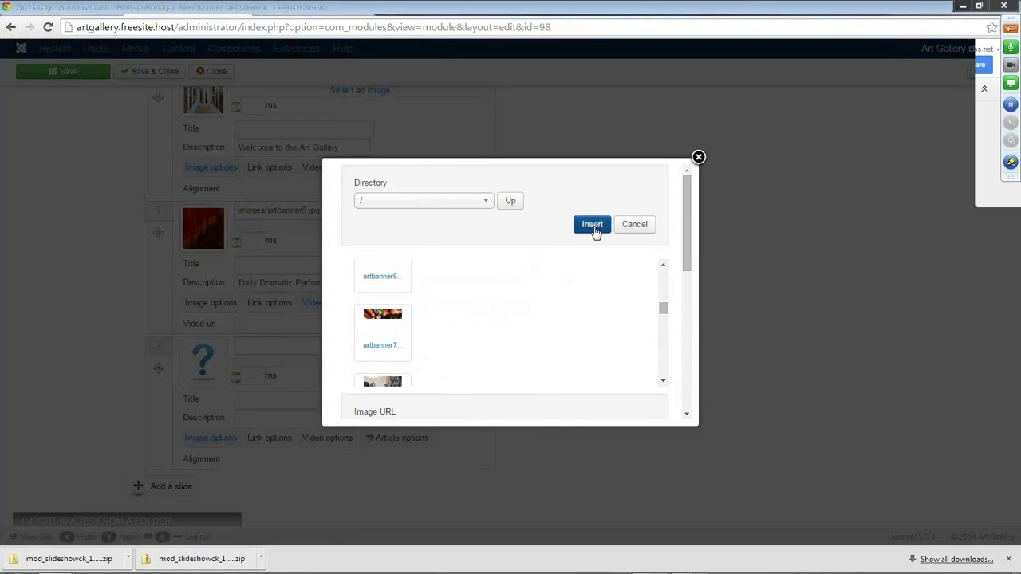
click(593, 226)
Caption the third slide 'Art Classes Now Available' and save and close the module.
click(266, 401)
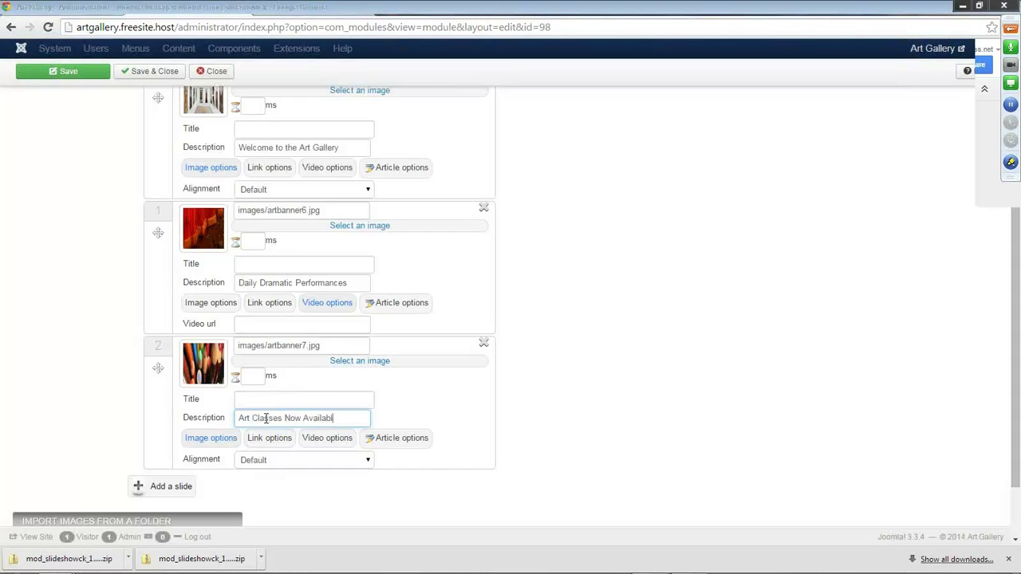
scroll(137, 415, down, 1)
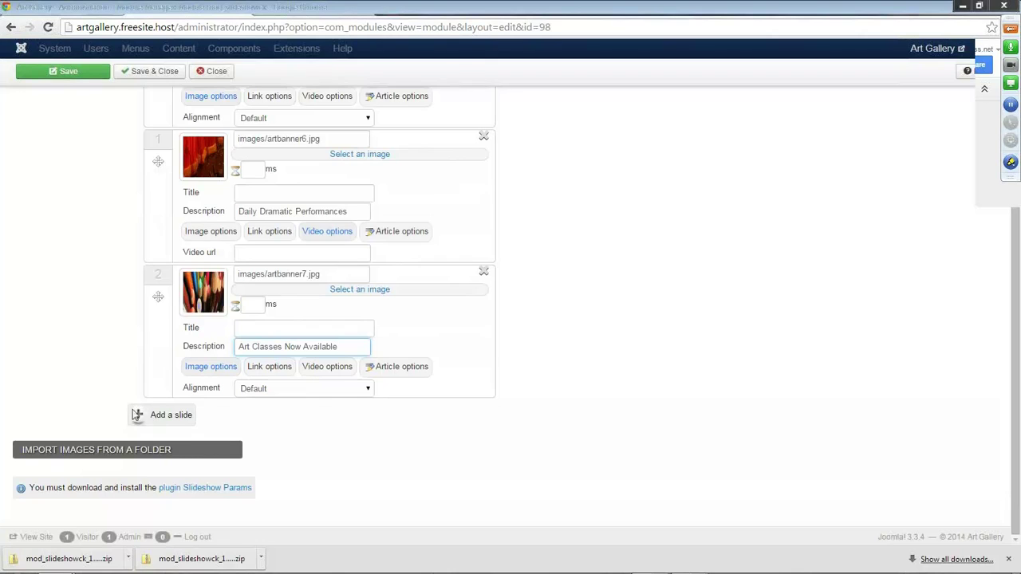
scroll(132, 411, up, 3)
click(138, 101)
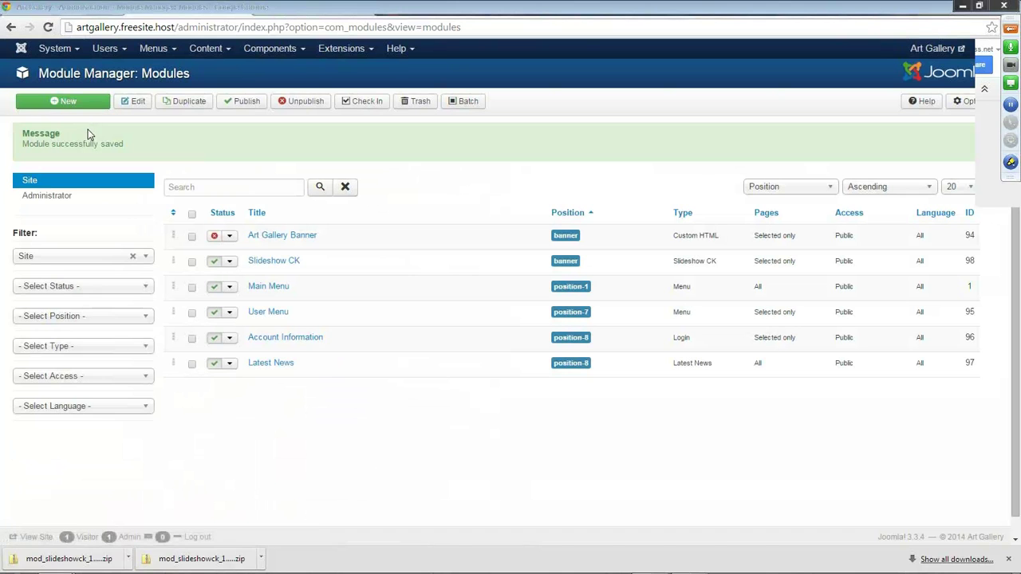
Reload the Drama Class front end and show the banner's third 'Art Classes Now Available' slide.
click(260, 14)
click(50, 28)
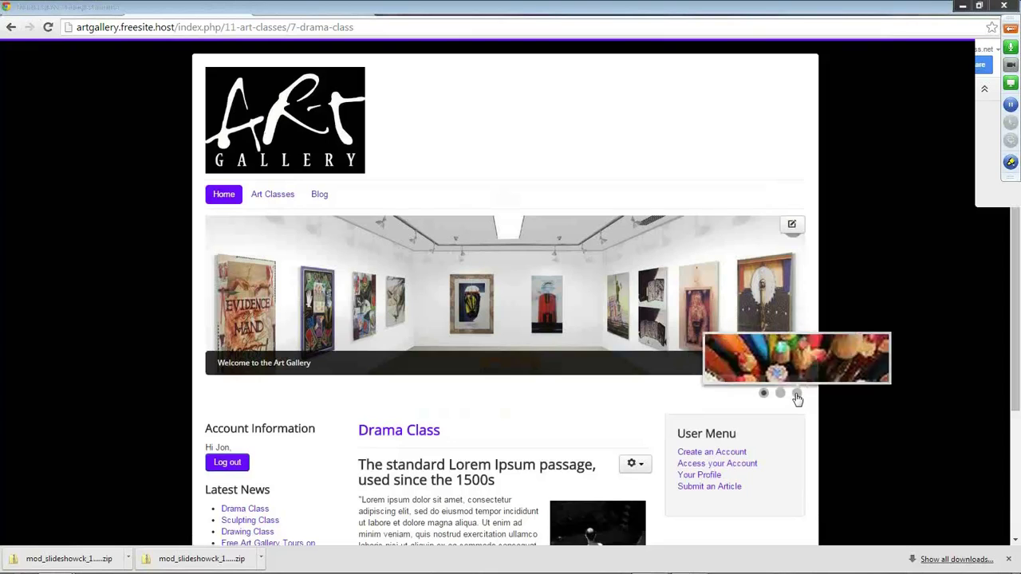
click(797, 395)
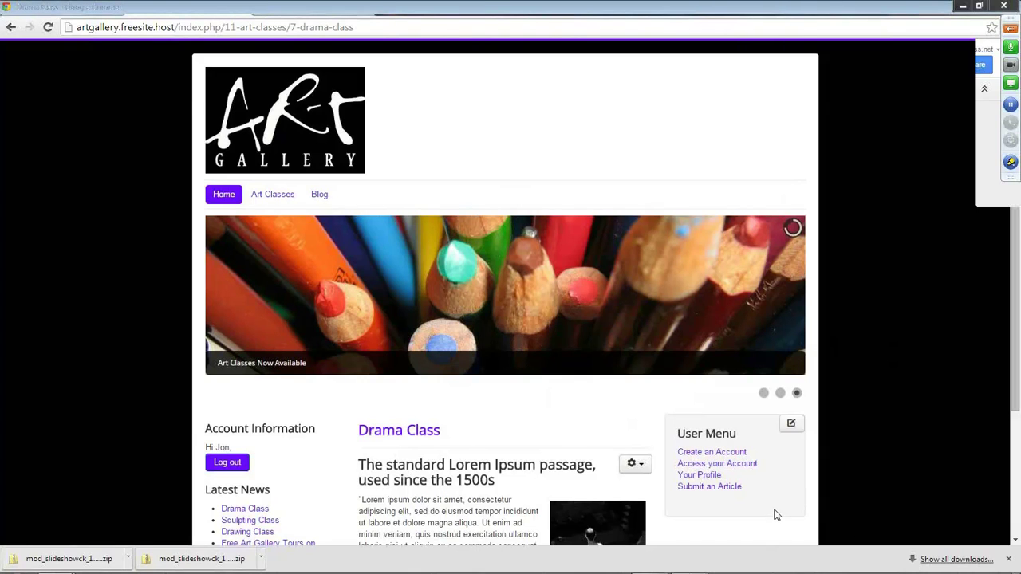
scroll(774, 511, down, 3)
scroll(771, 497, up, 3)
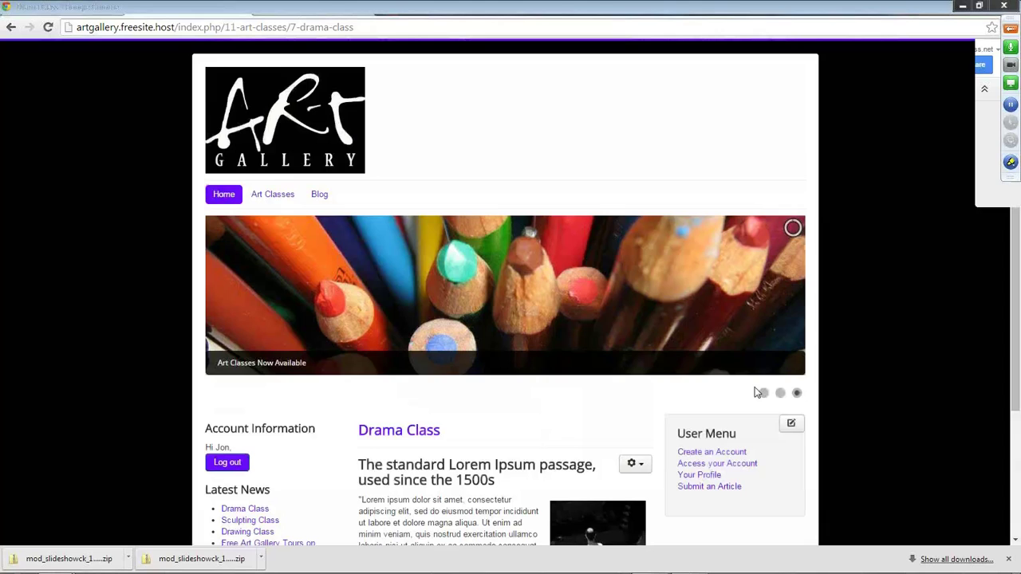
click(675, 9)
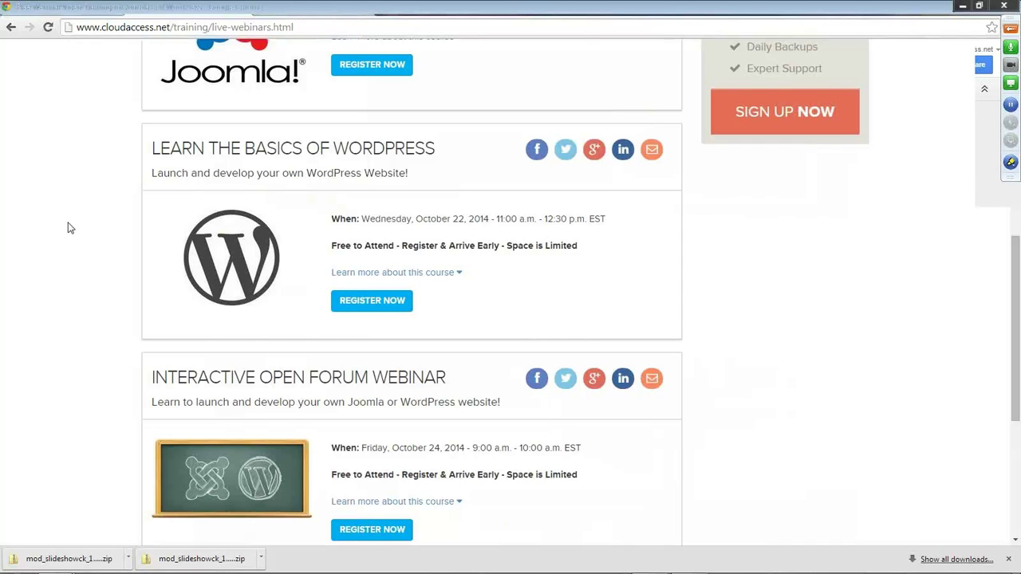
Go to Recorded Webinars > Recorded Joomla! Webinars > Joomla! Beginner Webinars > Learn the Basics of Joomla 3.
scroll(68, 228, up, 5)
scroll(73, 229, down, 2)
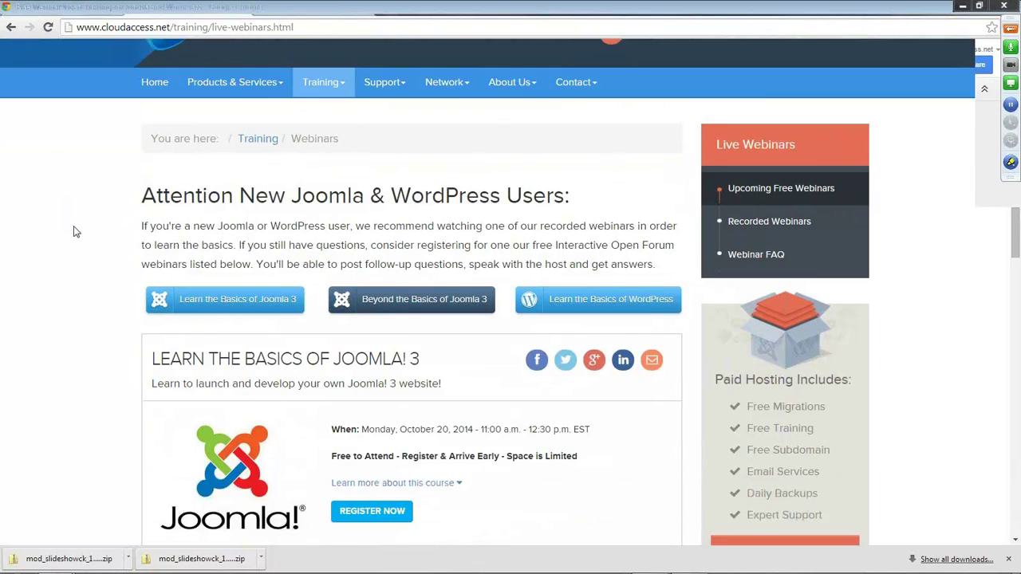
click(788, 164)
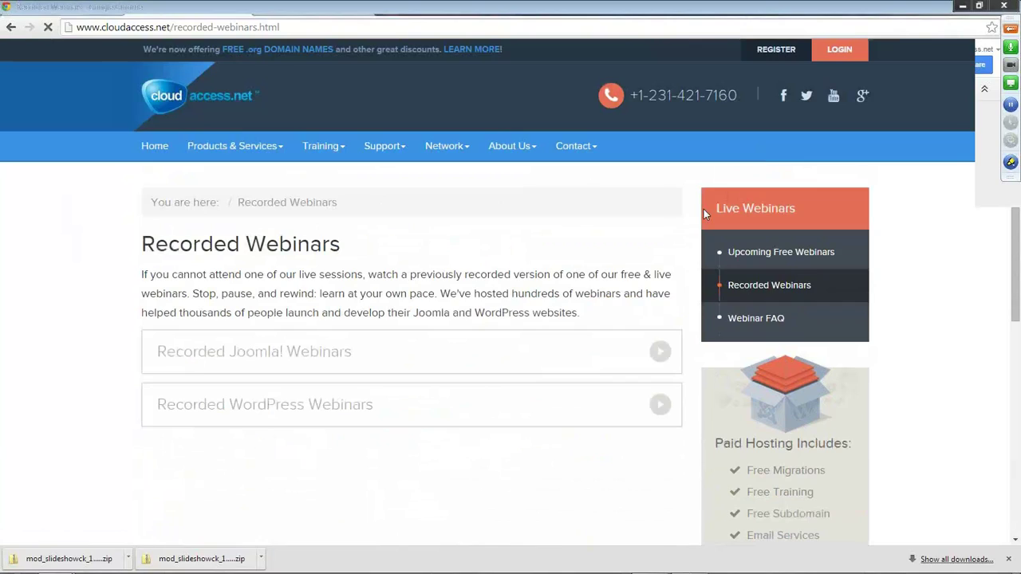
click(254, 356)
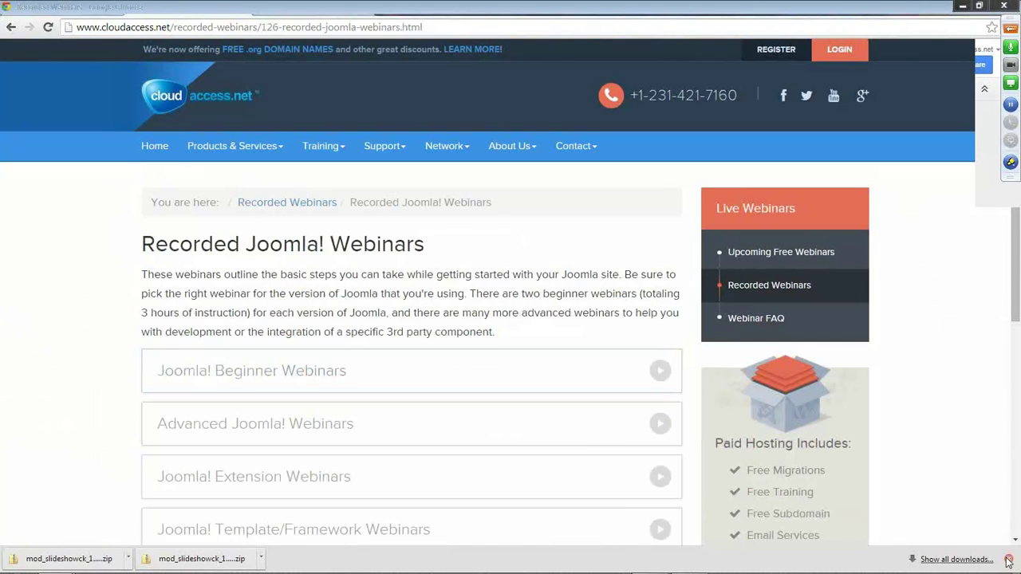
scroll(58, 344, down, 2)
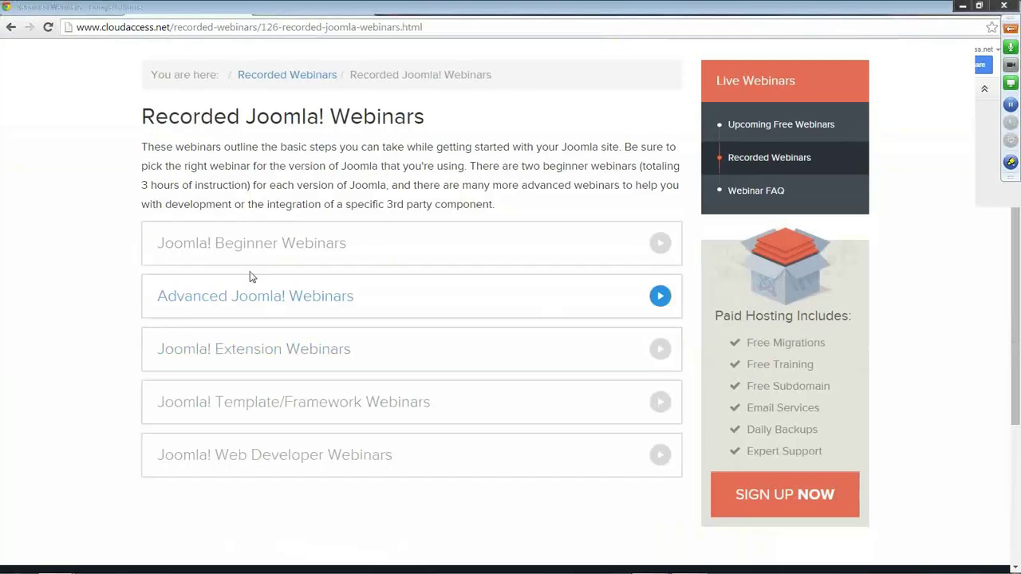
click(248, 248)
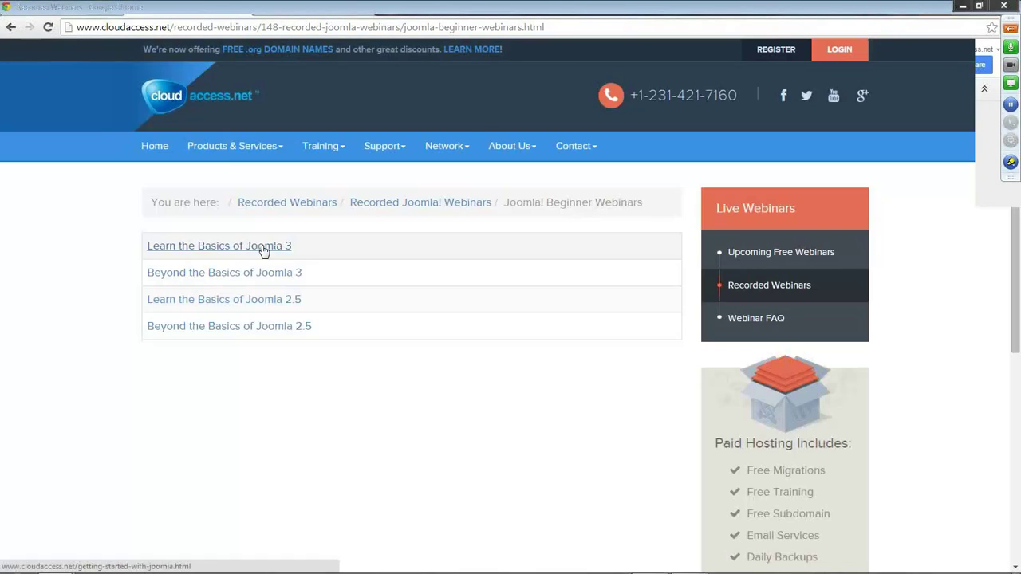
click(251, 249)
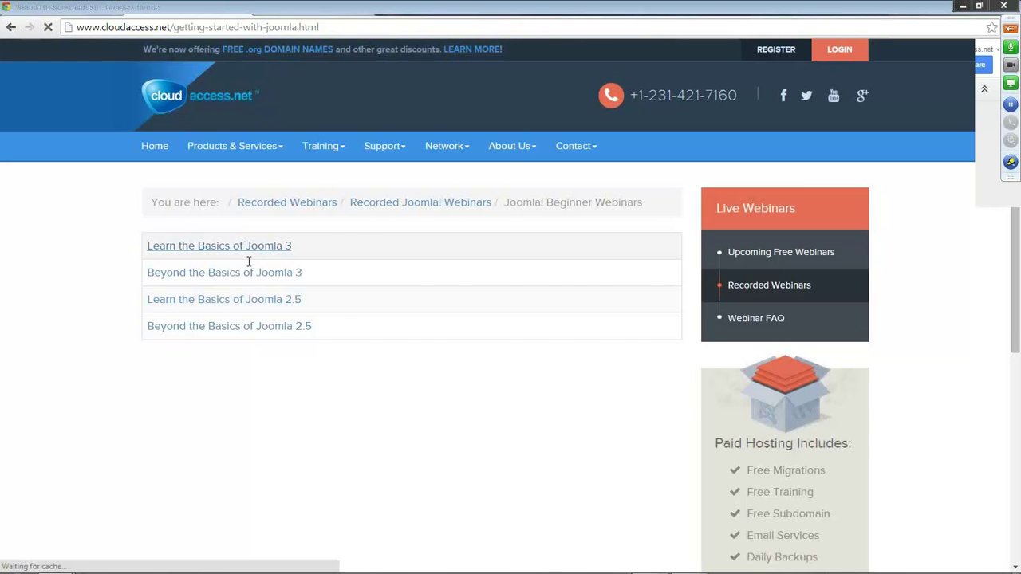
Open CloudAccess.net's YouTube channel from the webinar page header.
scroll(508, 372, down, 4)
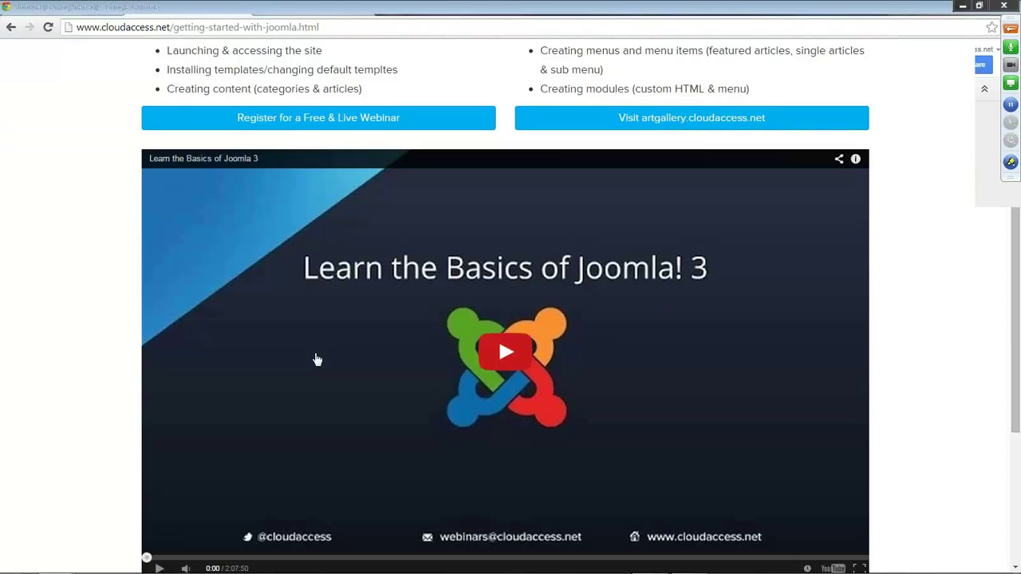
scroll(84, 305, up, 4)
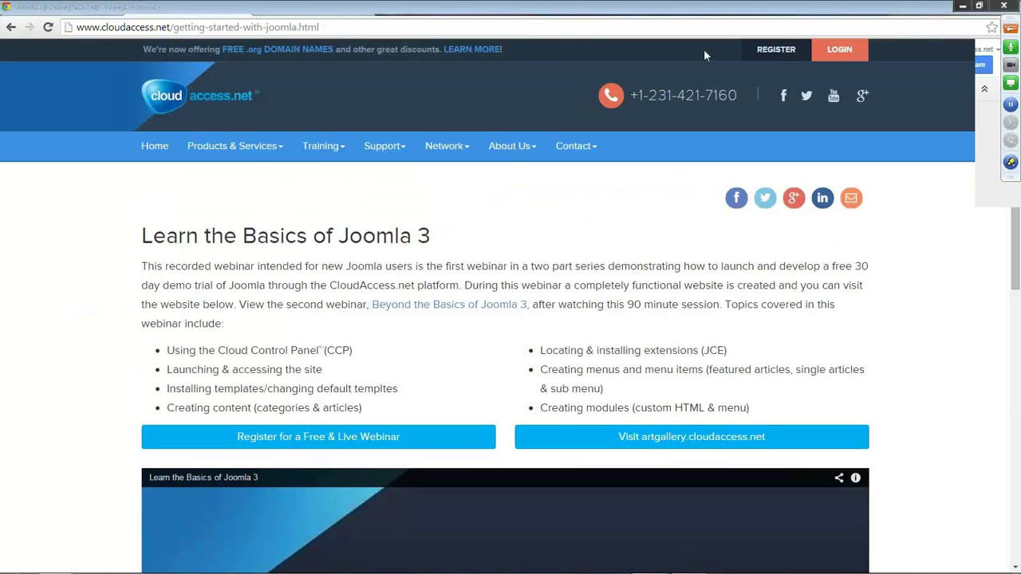
click(835, 96)
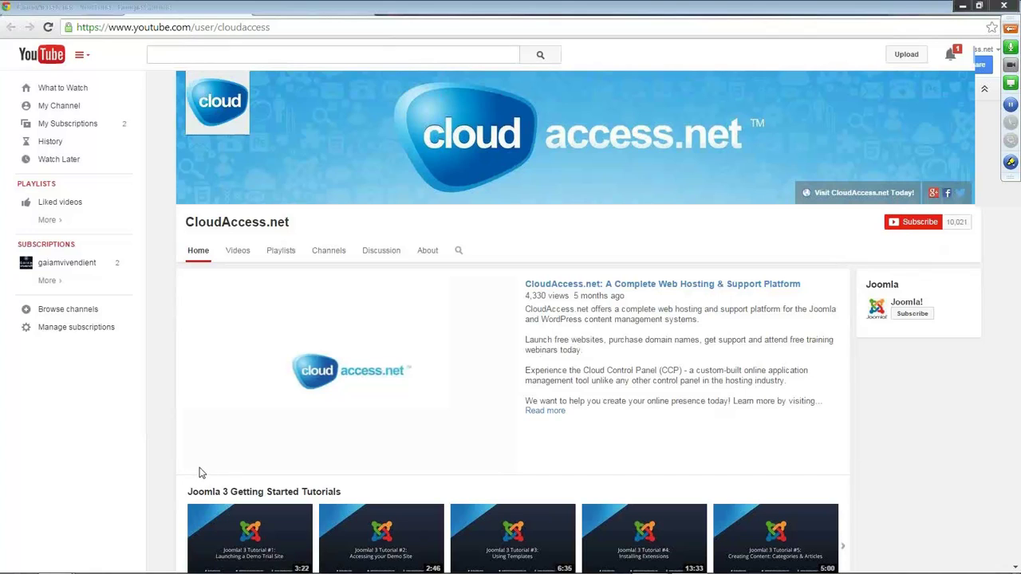
Pause the YouTube channel trailer at 0:01 and browse the Joomla tutorial rows.
click(201, 456)
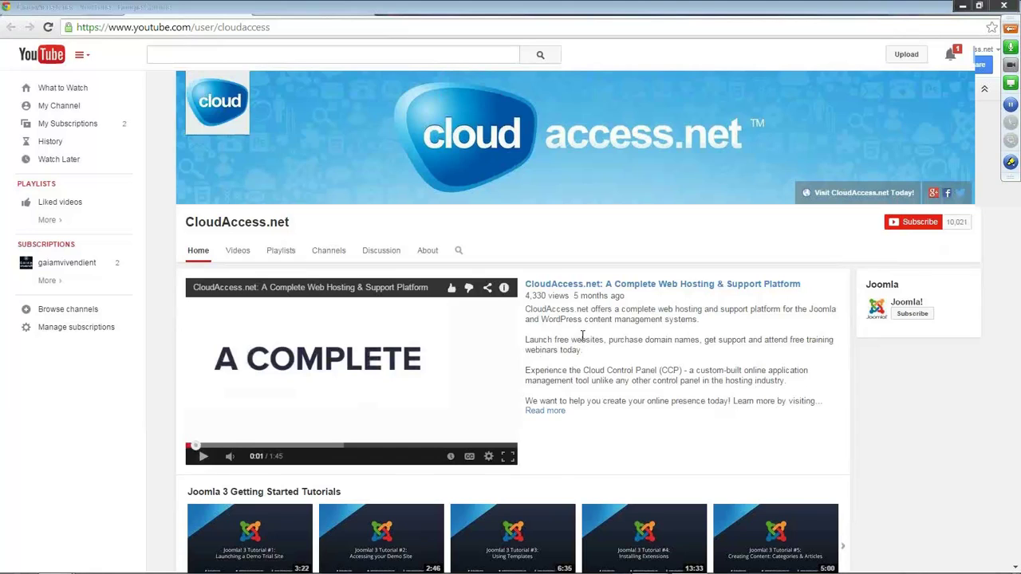
scroll(583, 335, down, 3)
scroll(609, 412, down, 2)
click(214, 177)
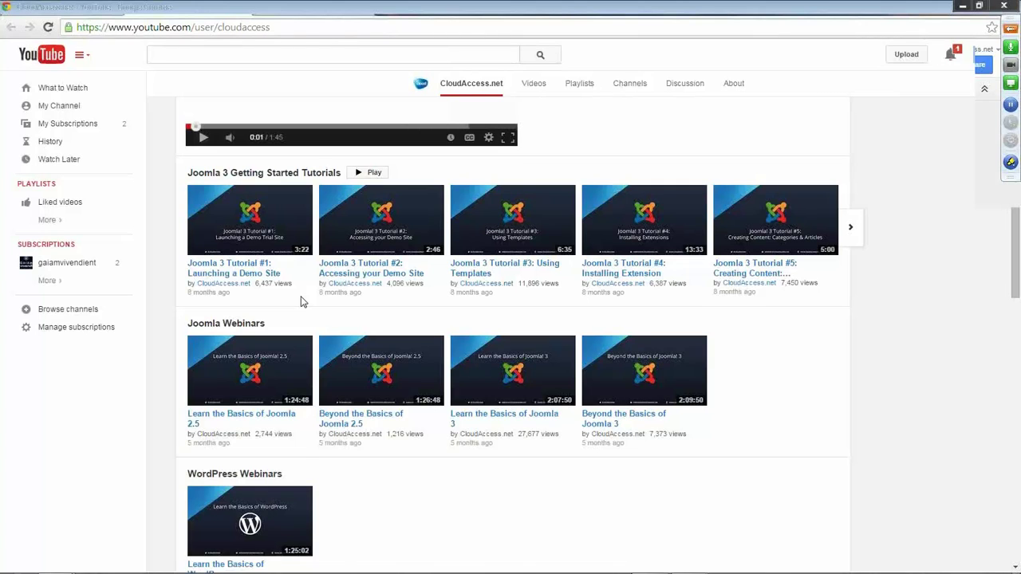
scroll(300, 302, down, 1)
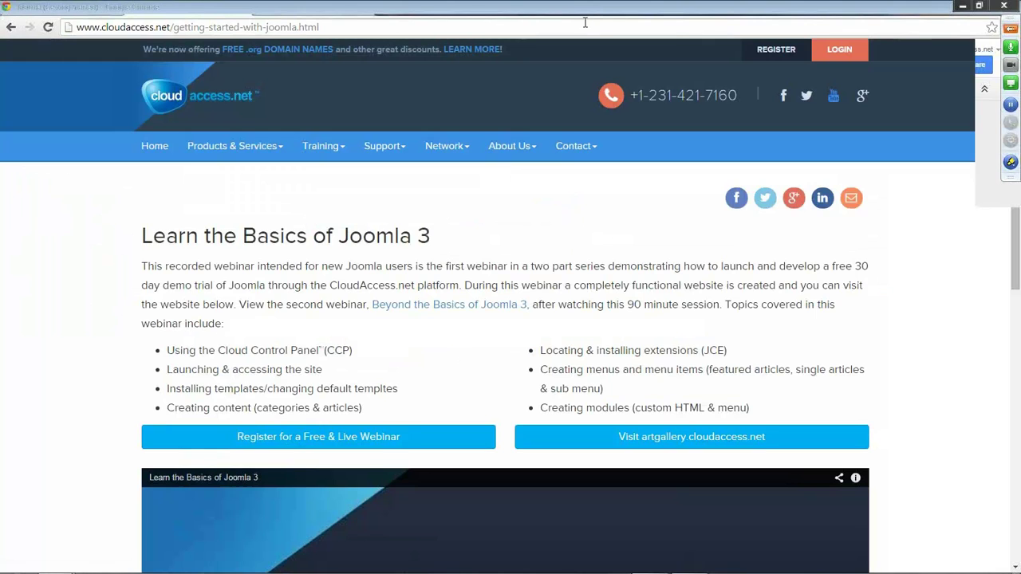
Browse the Training > Webinars upcoming Joomla, WordPress and Open Forum sessions, then return to the presentation.
click(328, 153)
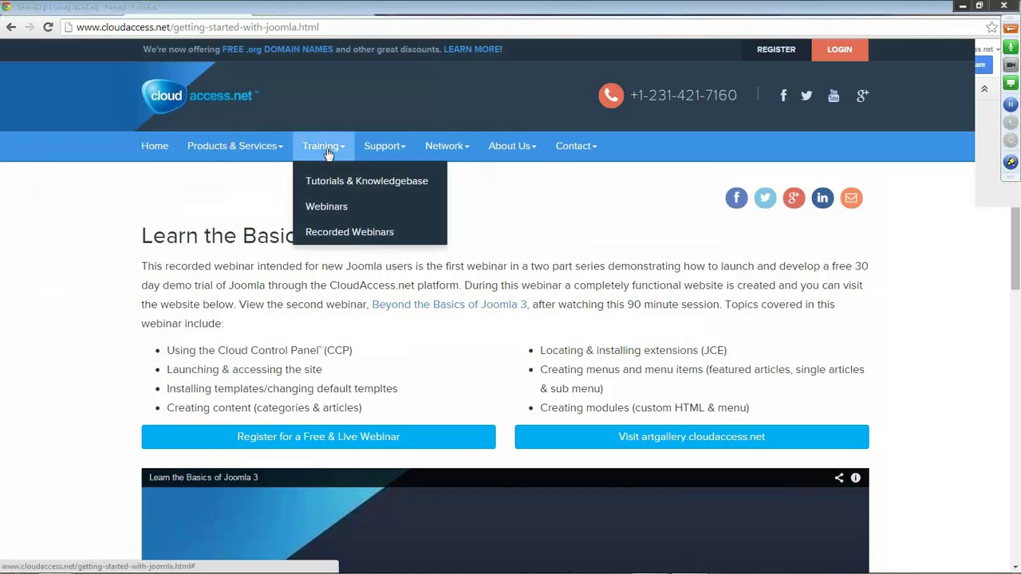
click(322, 207)
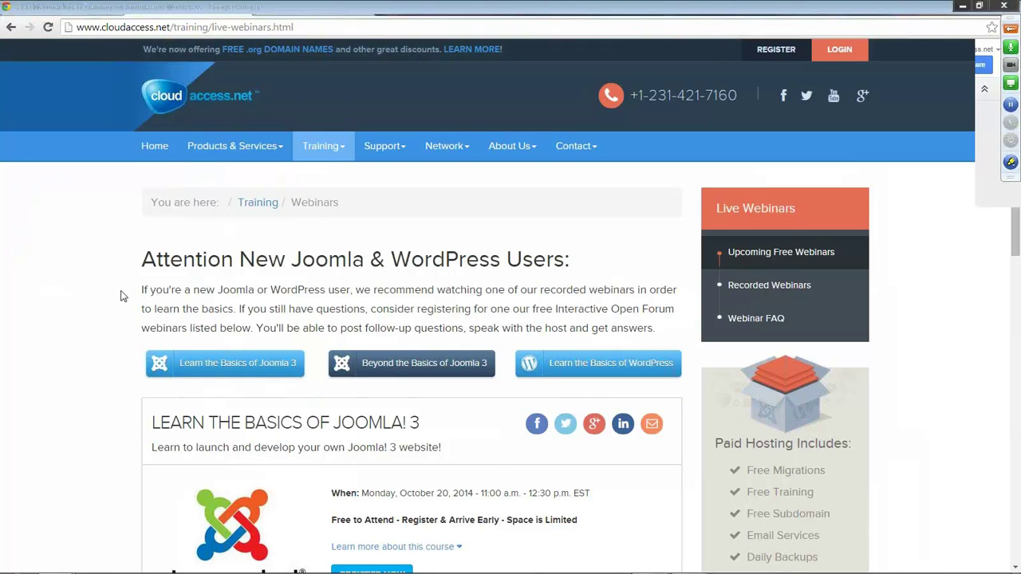
scroll(120, 292, down, 2)
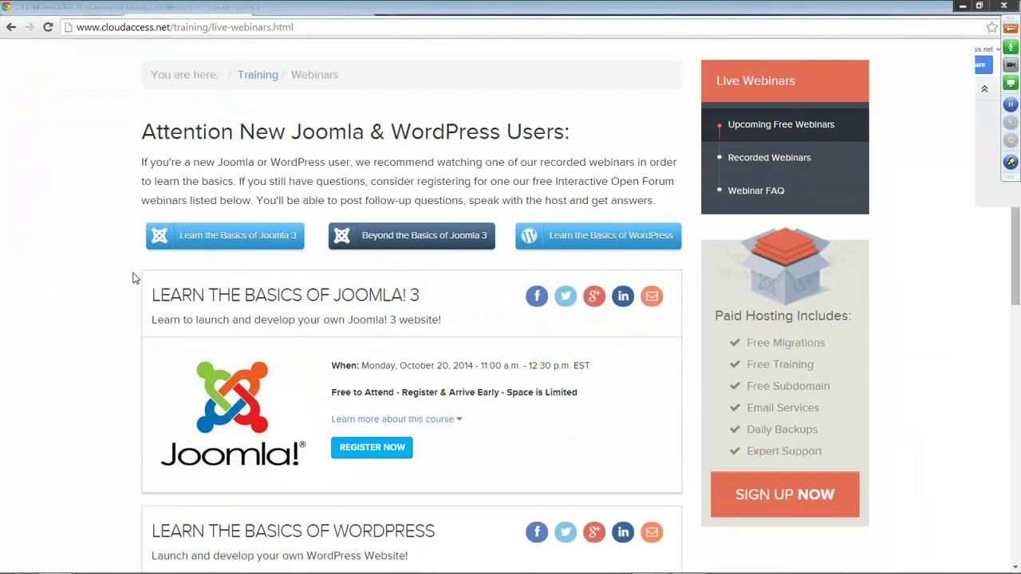
scroll(133, 280, down, 7)
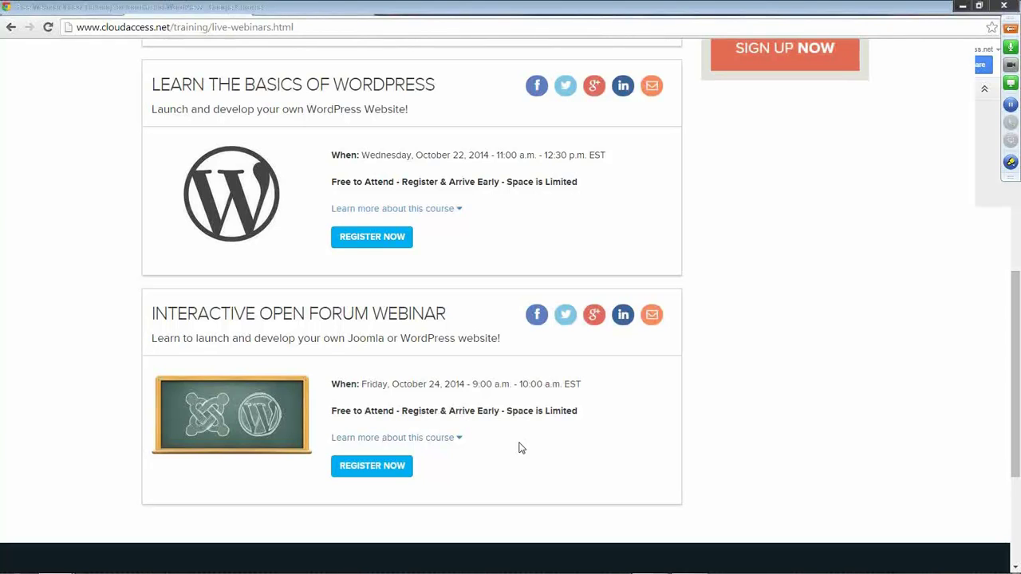
click(1011, 29)
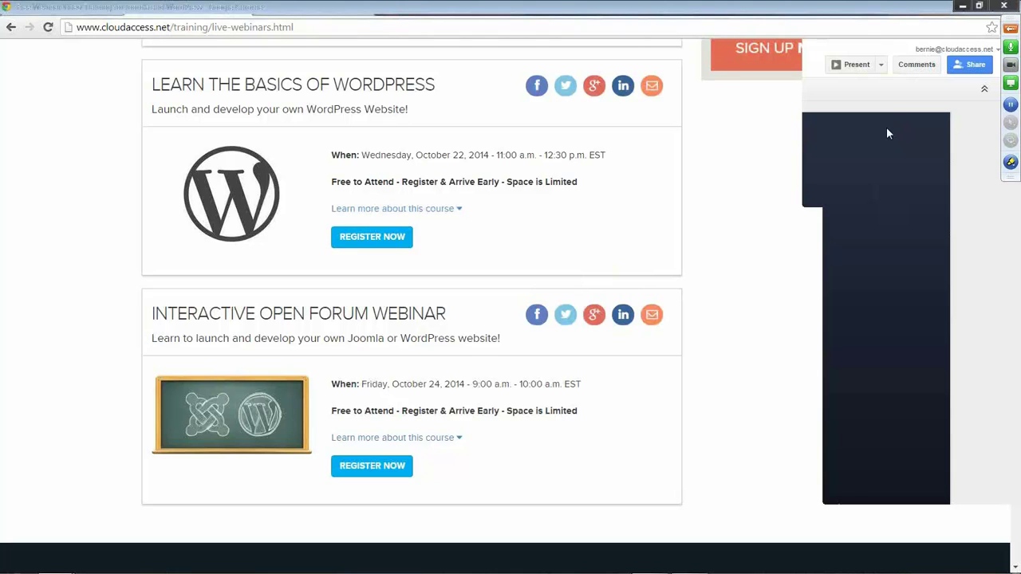